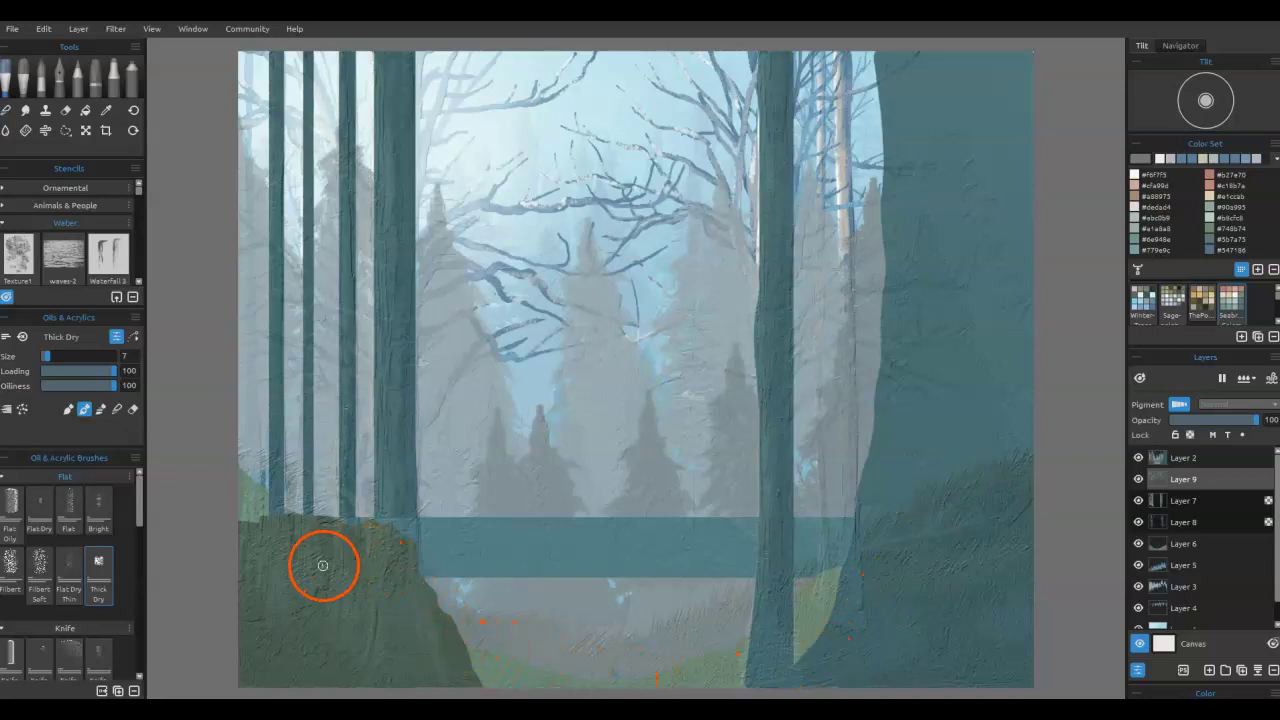
# - Add a new layer above Layer 9 and lasso-select the large foreground tree along the painting's right side, using add-to-selection mode
pyautogui.click(1138, 480)
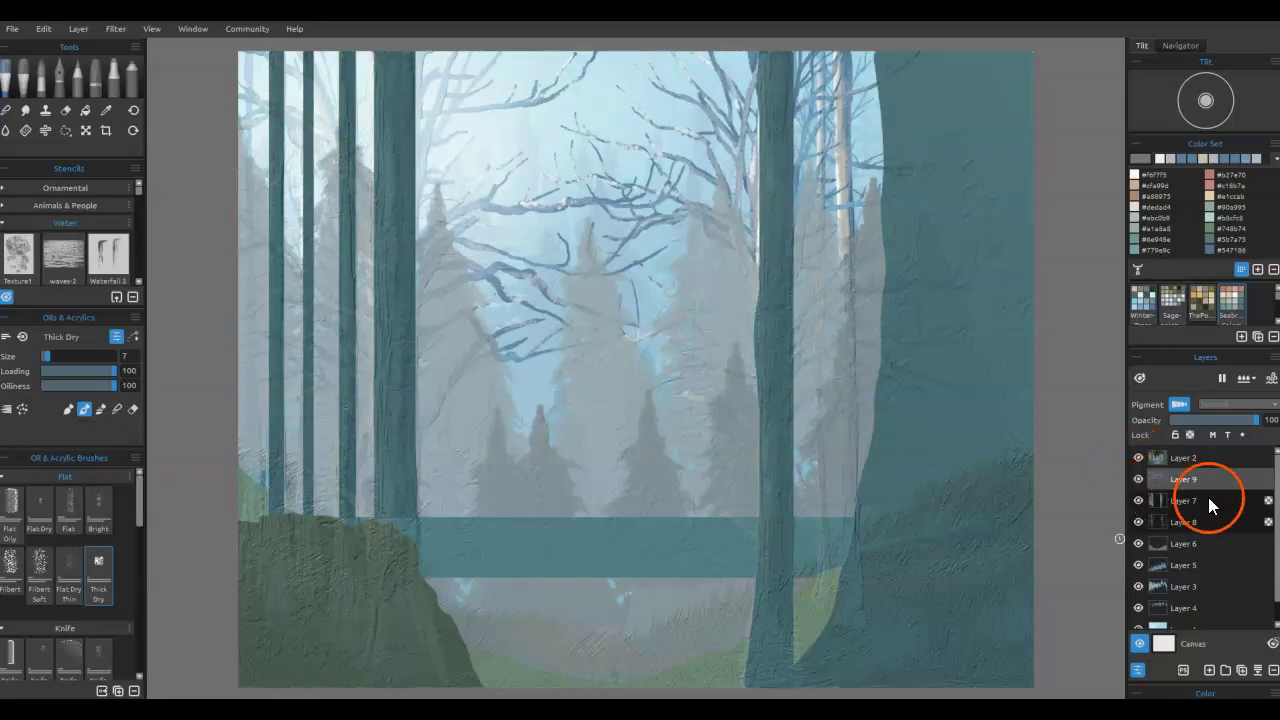
pyautogui.click(1209, 671)
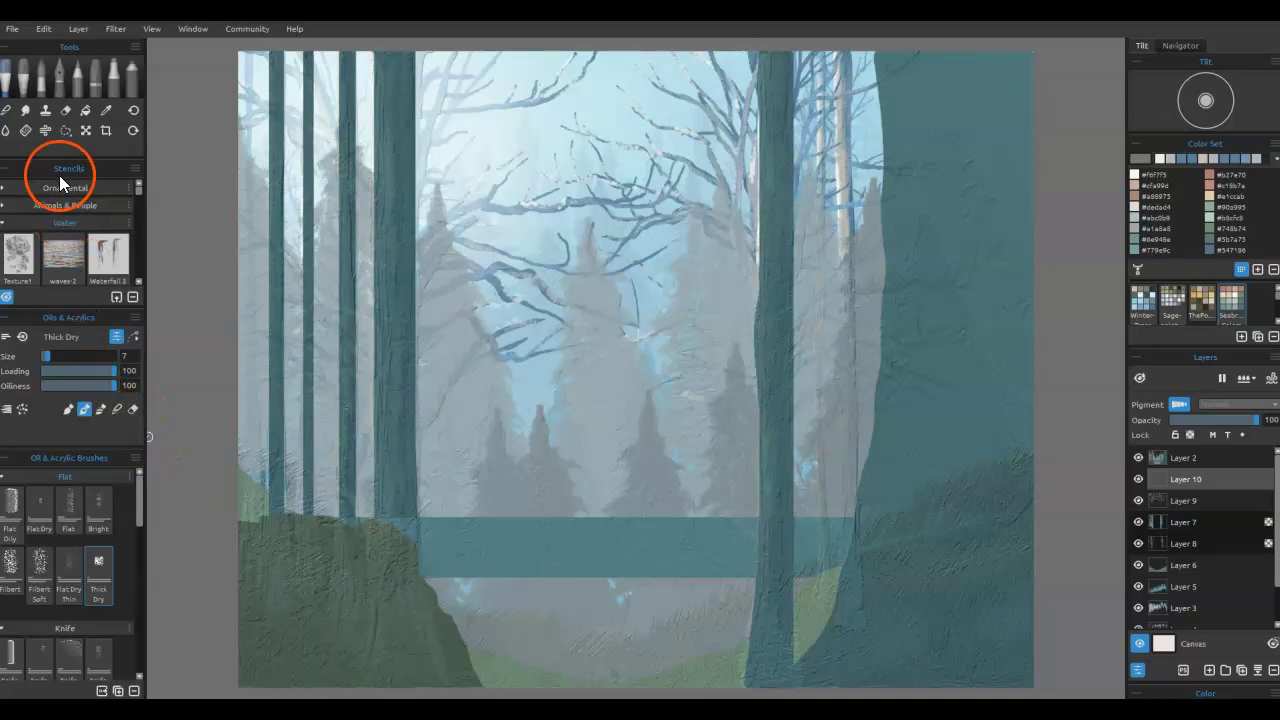
pyautogui.click(66, 130)
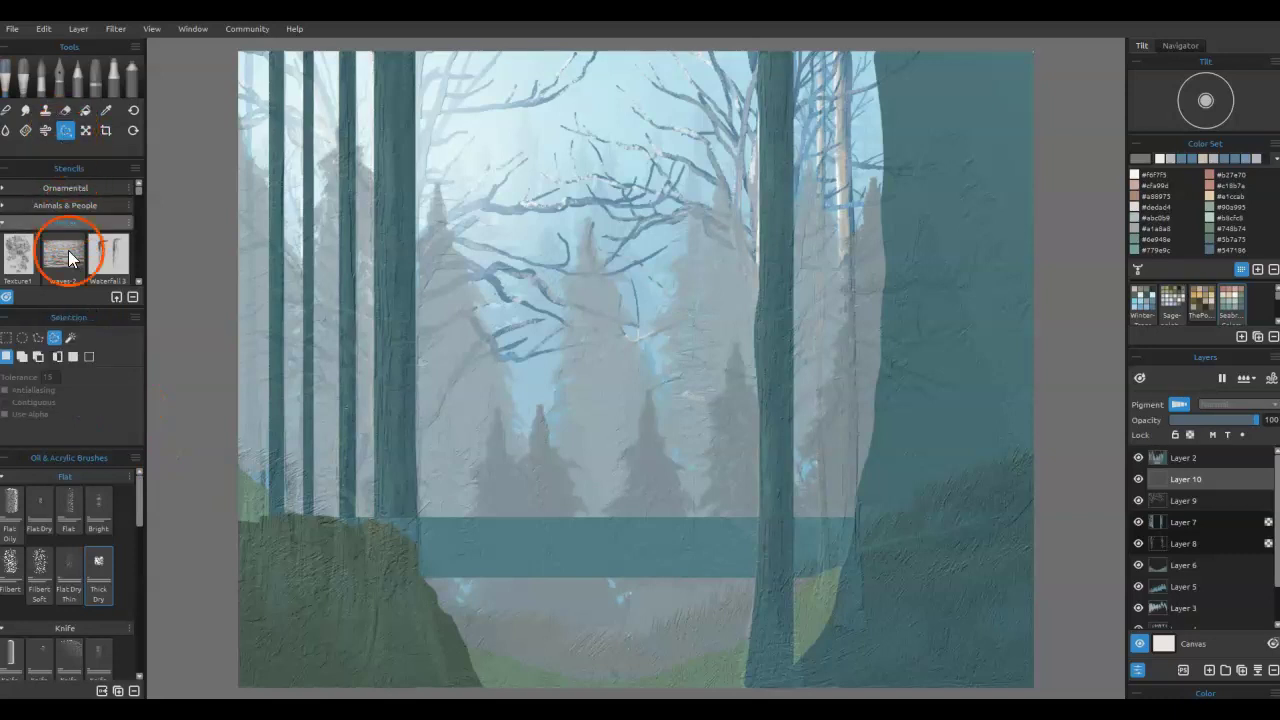
pyautogui.click(22, 357)
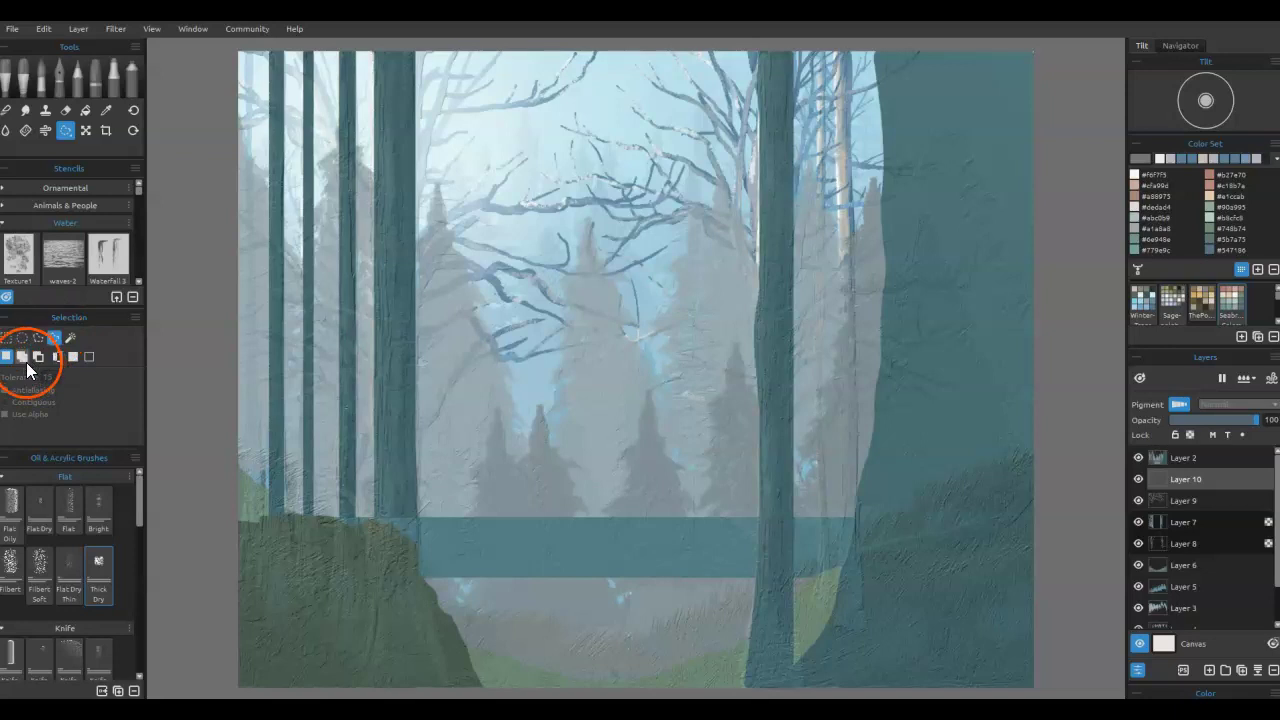
pyautogui.scroll(-2, 660, 393)
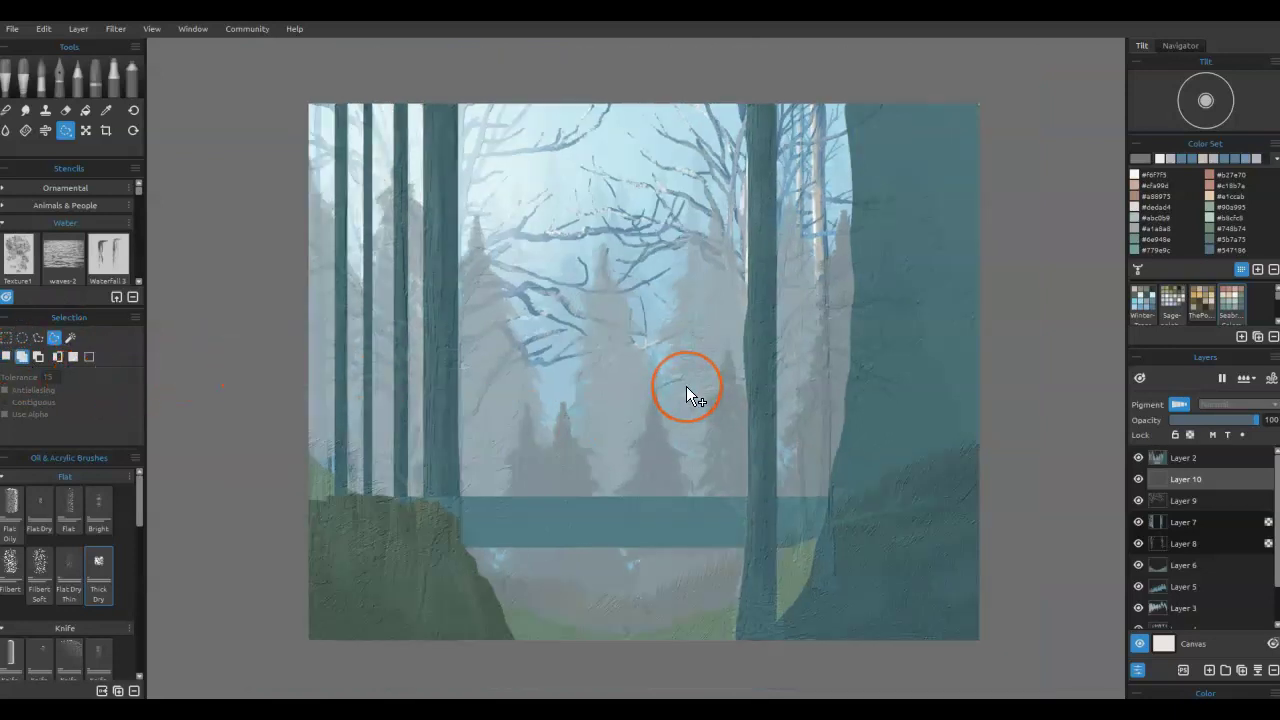
pyautogui.moveTo(711, 640); pyautogui.dragTo(754, 637)
pyautogui.moveTo(810, 570); pyautogui.dragTo(835, 500)
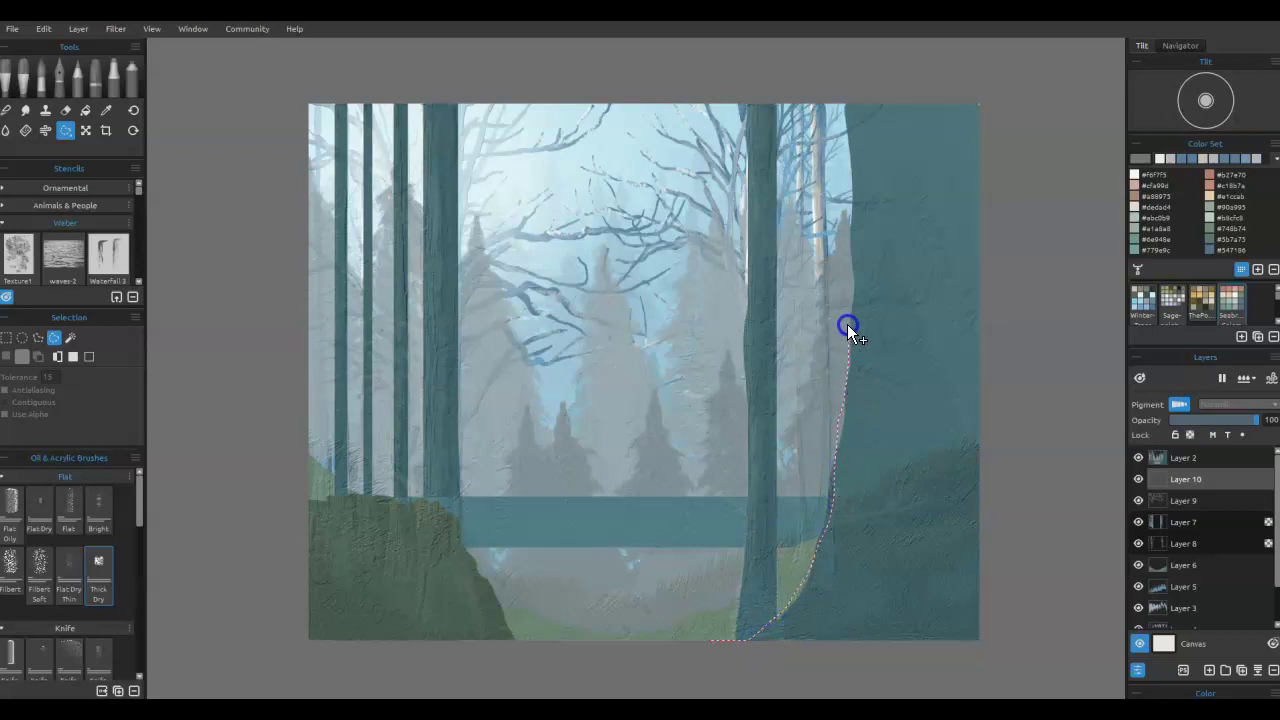
pyautogui.moveTo(837, 91)
pyautogui.mouseDown()
pyautogui.moveTo(1043, 357)
pyautogui.moveTo(1036, 614)
pyautogui.moveTo(935, 673)
pyautogui.moveTo(769, 668)
pyautogui.mouseUp()
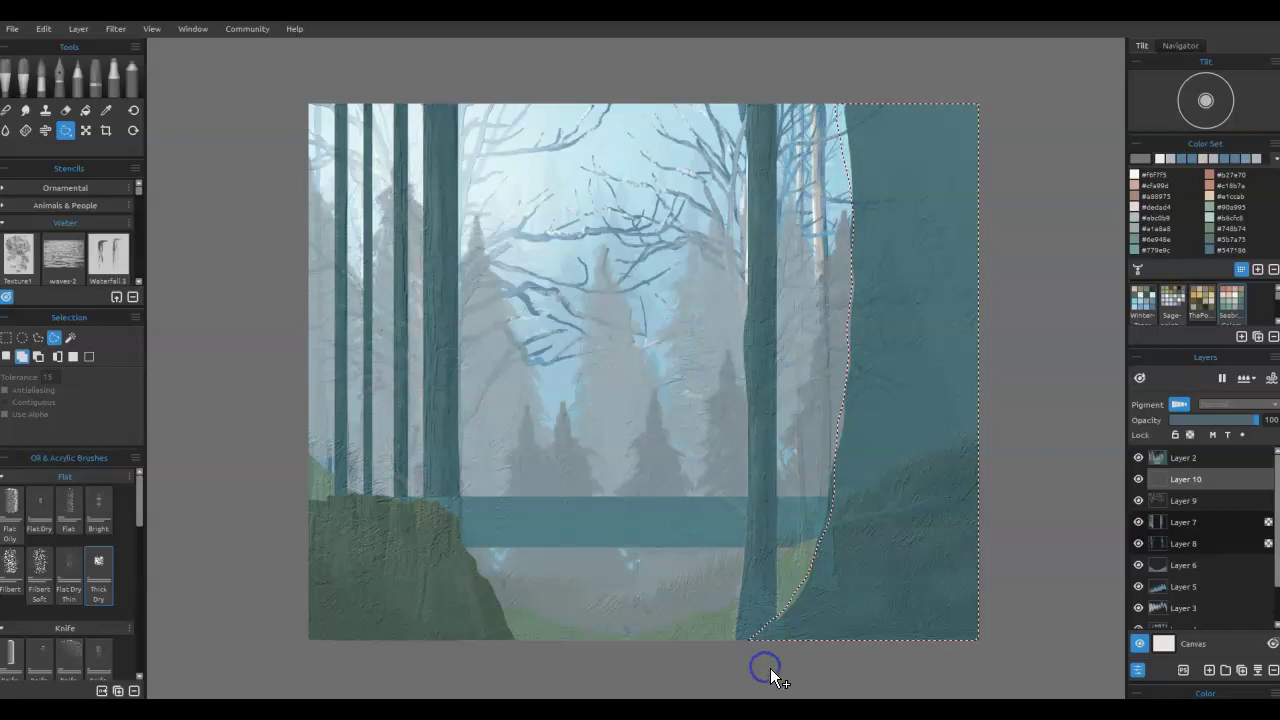
# - Add the dark mound in the painting's lower-left corner to the lasso selection
pyautogui.moveTo(521, 654)
pyautogui.mouseDown()
pyautogui.moveTo(440, 506)
pyautogui.moveTo(333, 497)
pyautogui.moveTo(283, 539)
pyautogui.moveTo(277, 666)
pyautogui.moveTo(395, 689)
pyautogui.moveTo(527, 678)
pyautogui.mouseUp()
pyautogui.click(505, 634)
pyautogui.moveTo(507, 629); pyautogui.dragTo(470, 612)
pyautogui.moveTo(824, 536); pyautogui.dragTo(824, 532)
pyautogui.moveTo(861, 420); pyautogui.dragTo(868, 408)
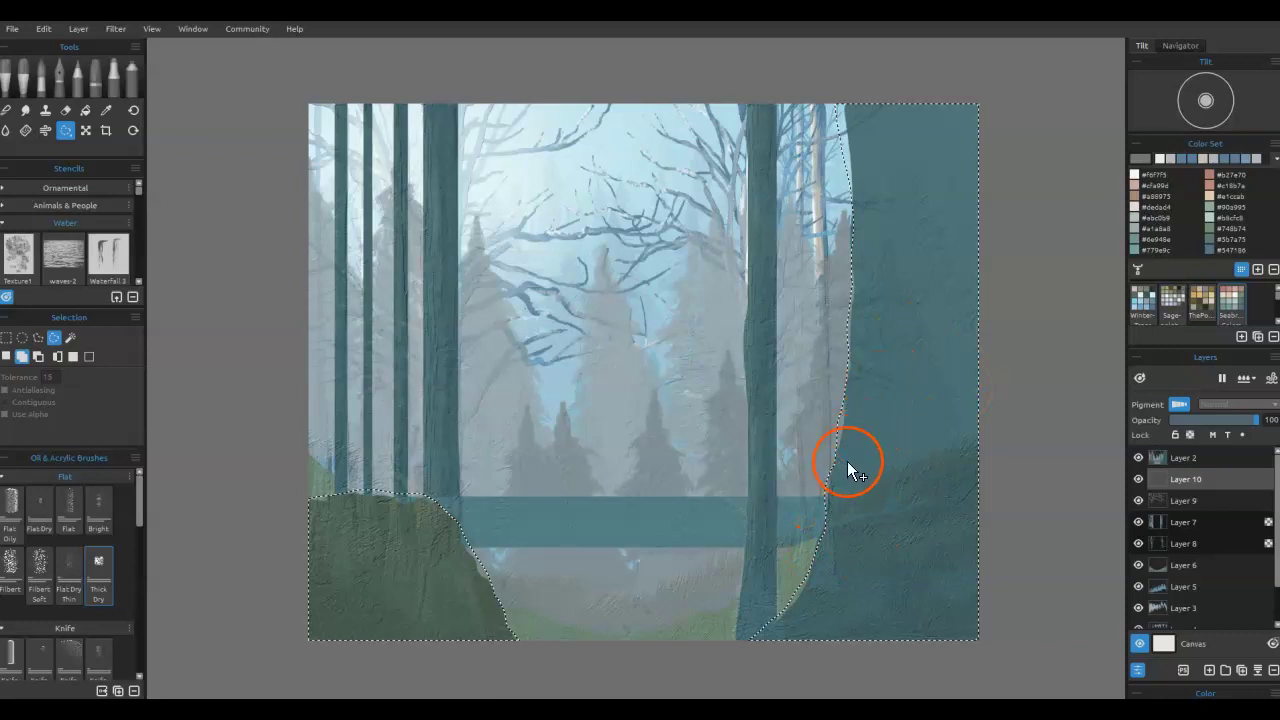
# - Hide Layer 2, sample the blue at the base of the big left tree, and darken it as the paint color
pyautogui.click(1139, 457)
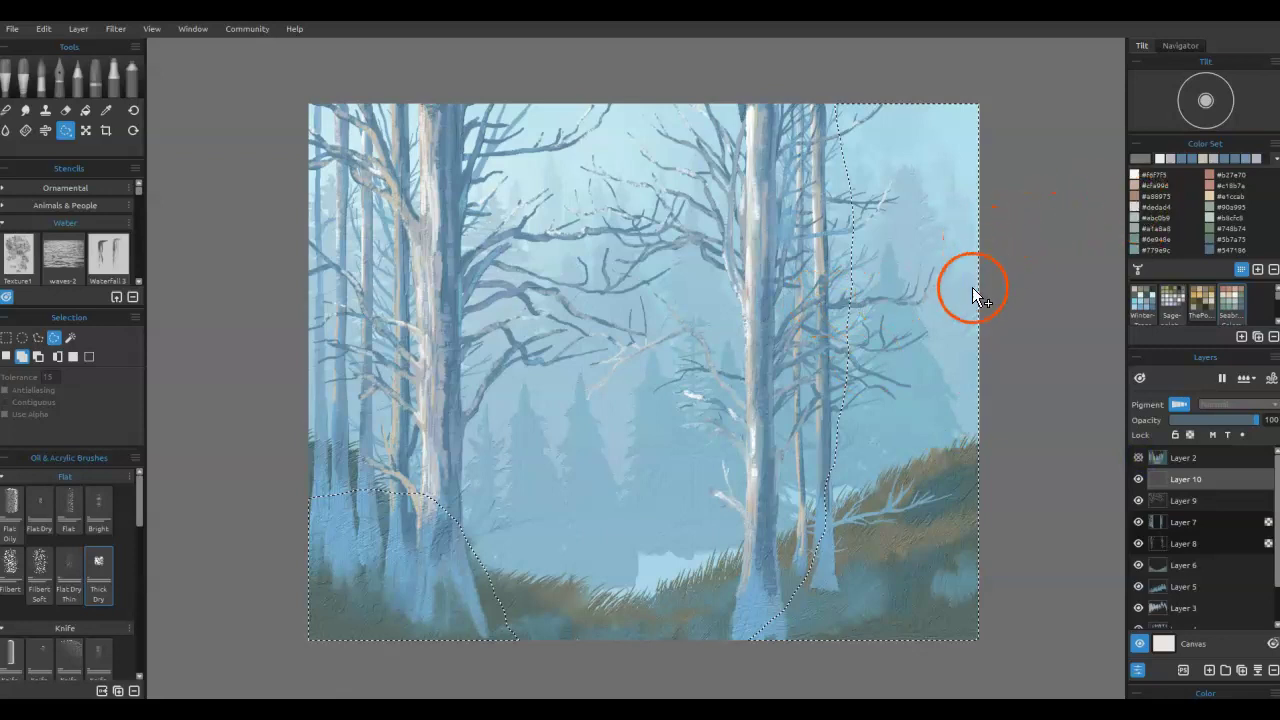
pyautogui.press('b')
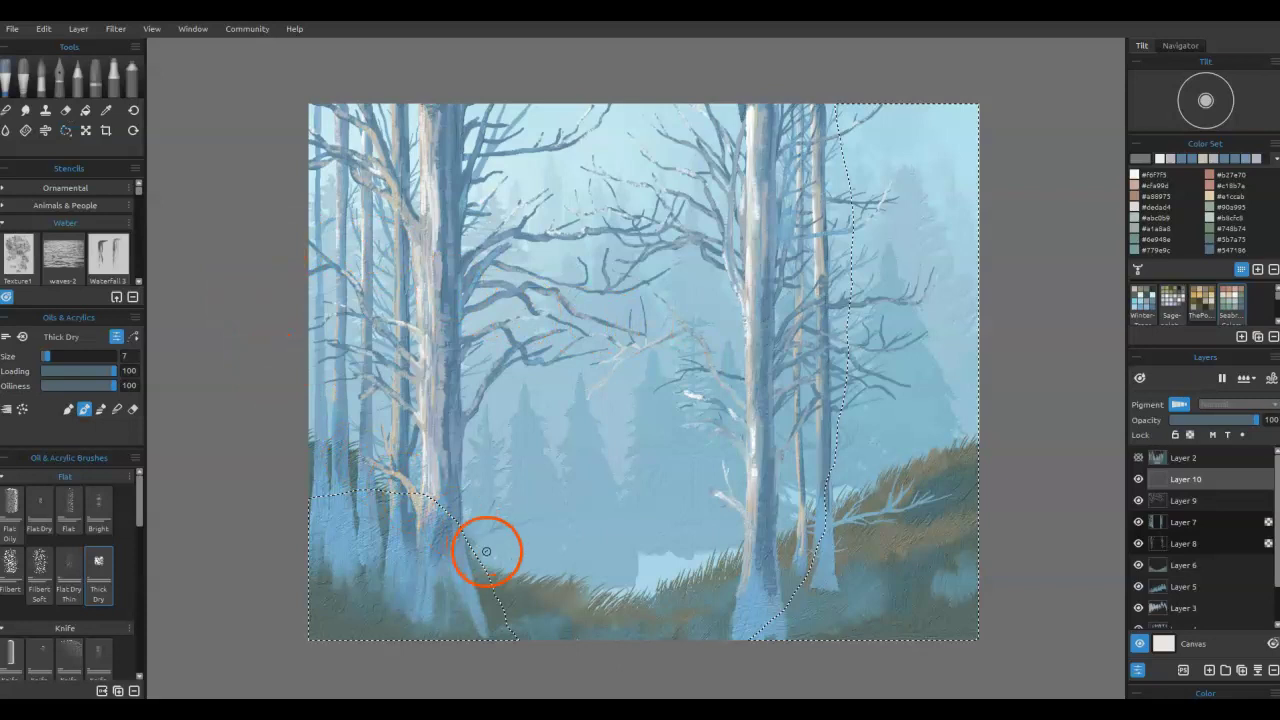
pyautogui.keyDown('alt'); pyautogui.click(456, 568); pyautogui.keyUp('alt')
pyautogui.click(444, 542)
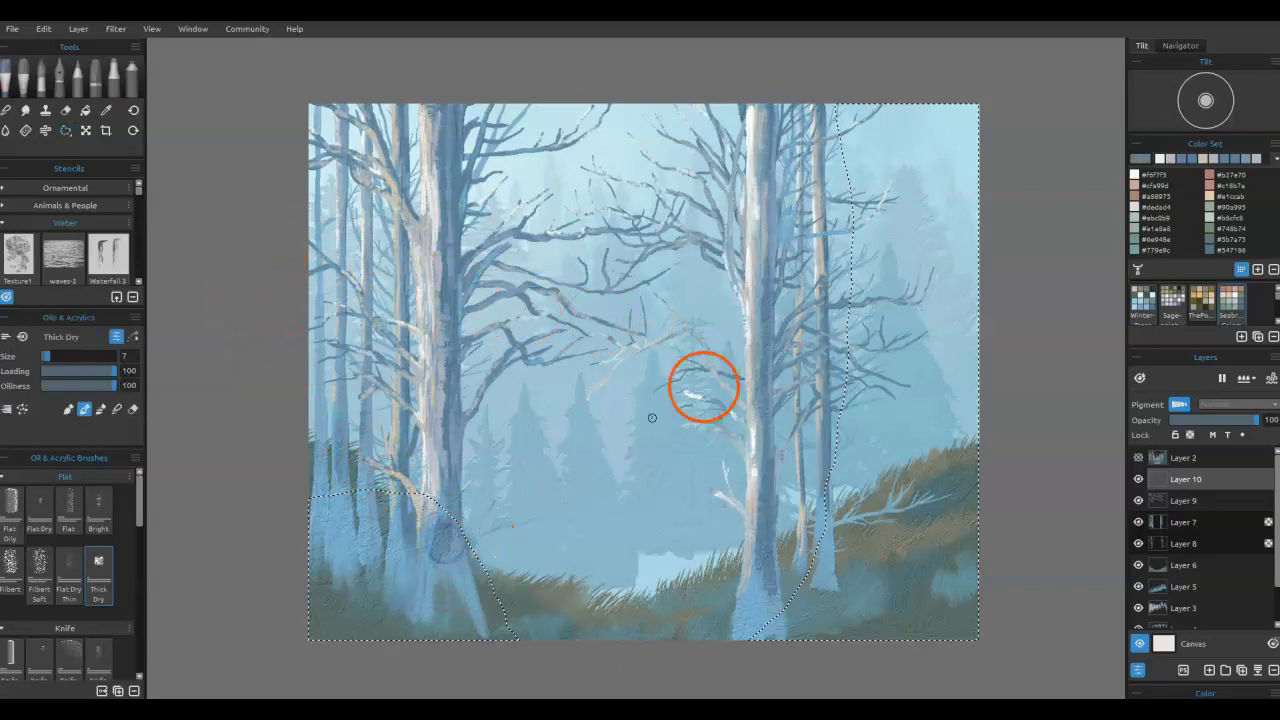
pyautogui.doubleClick(1140, 158)
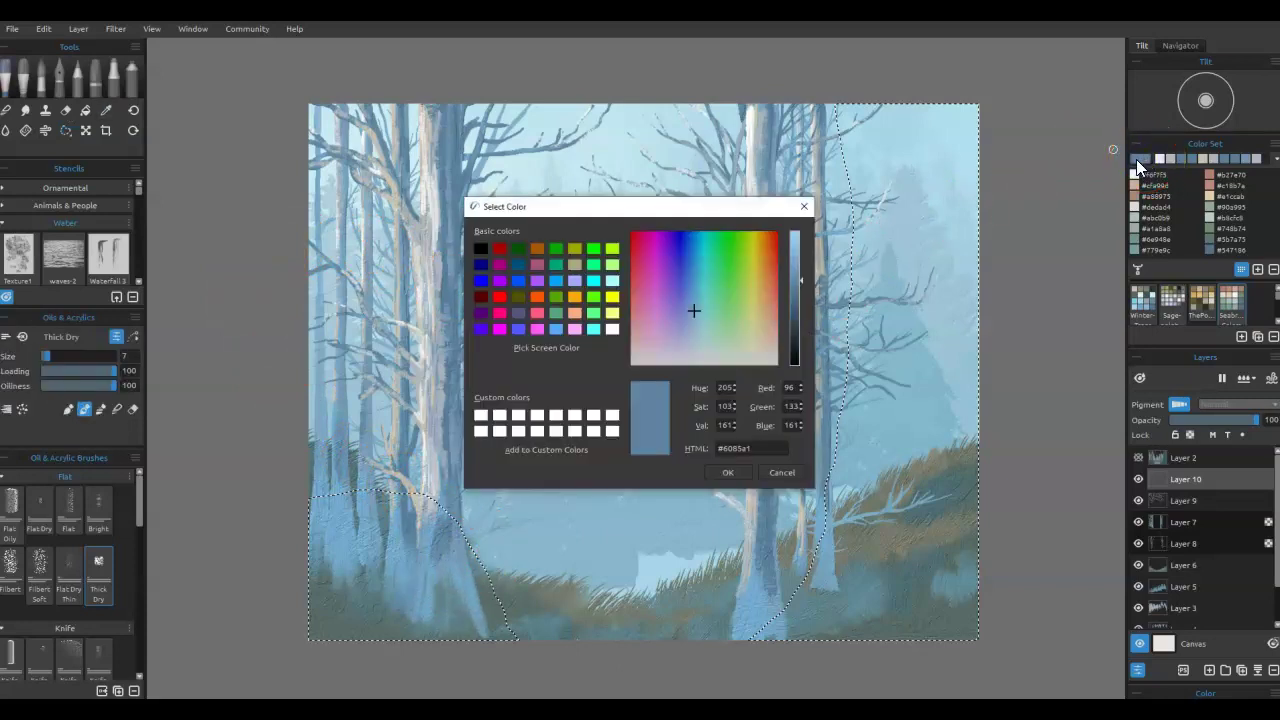
pyautogui.click(796, 303)
pyautogui.click(730, 472)
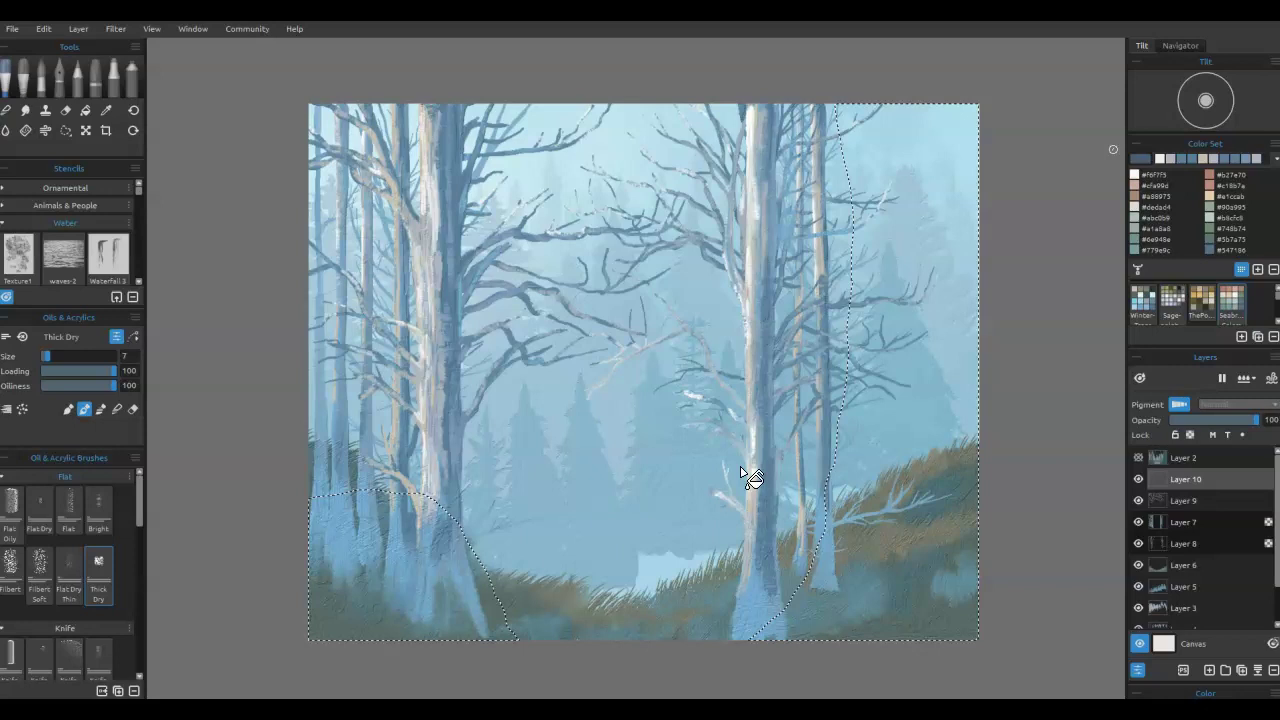
# - Fill the selected tree and mound areas on Layer 10 with the dark blue, and clear the selection
pyautogui.press('g')
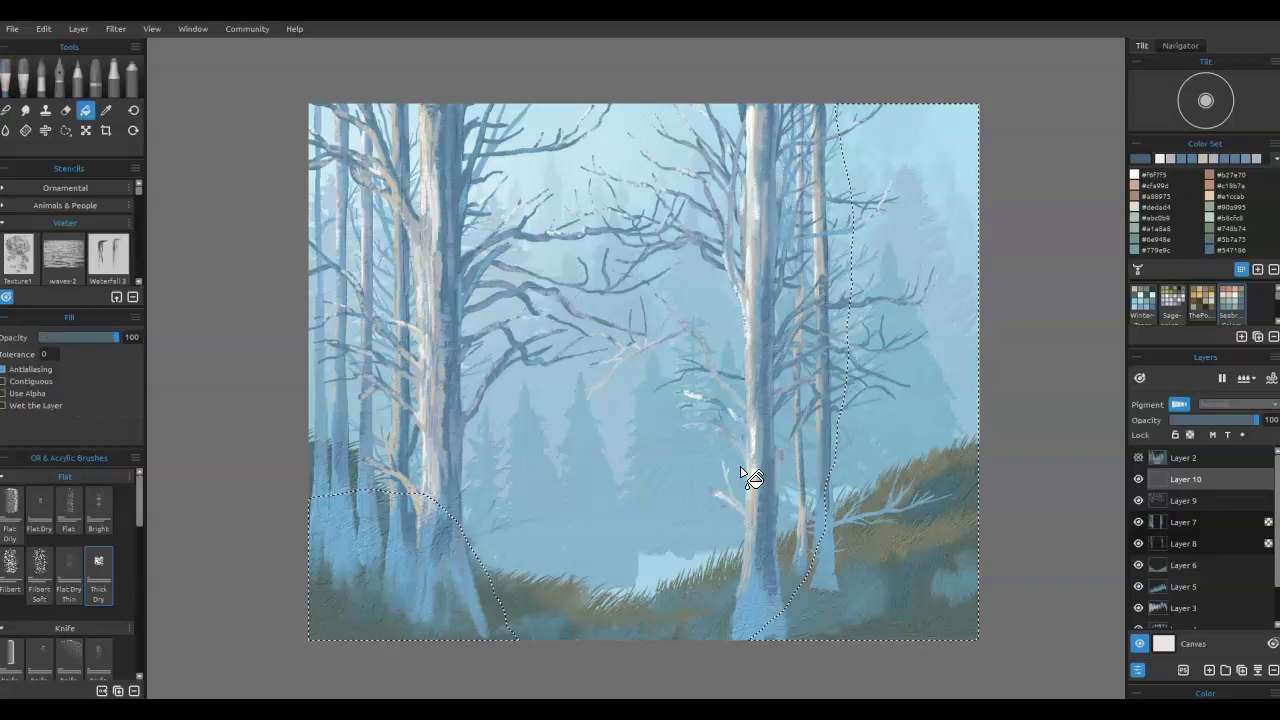
pyautogui.click(905, 487)
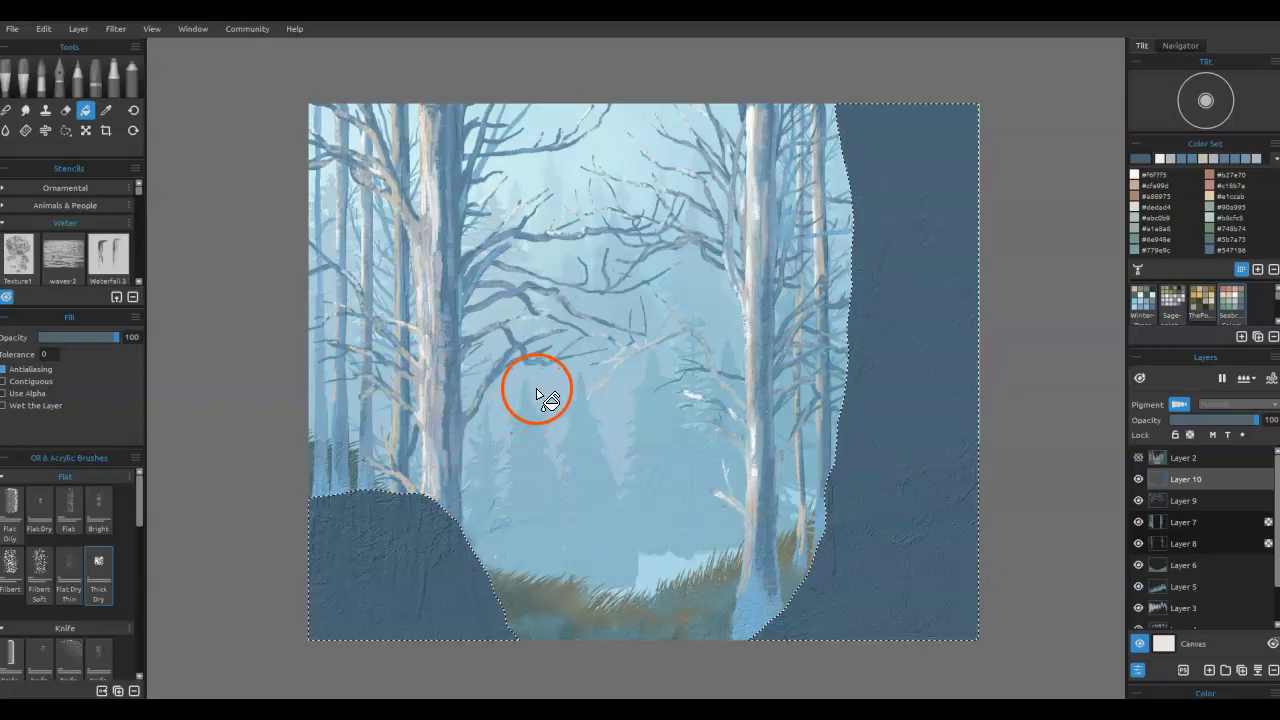
pyautogui.hotkey('ctrl', 'd')
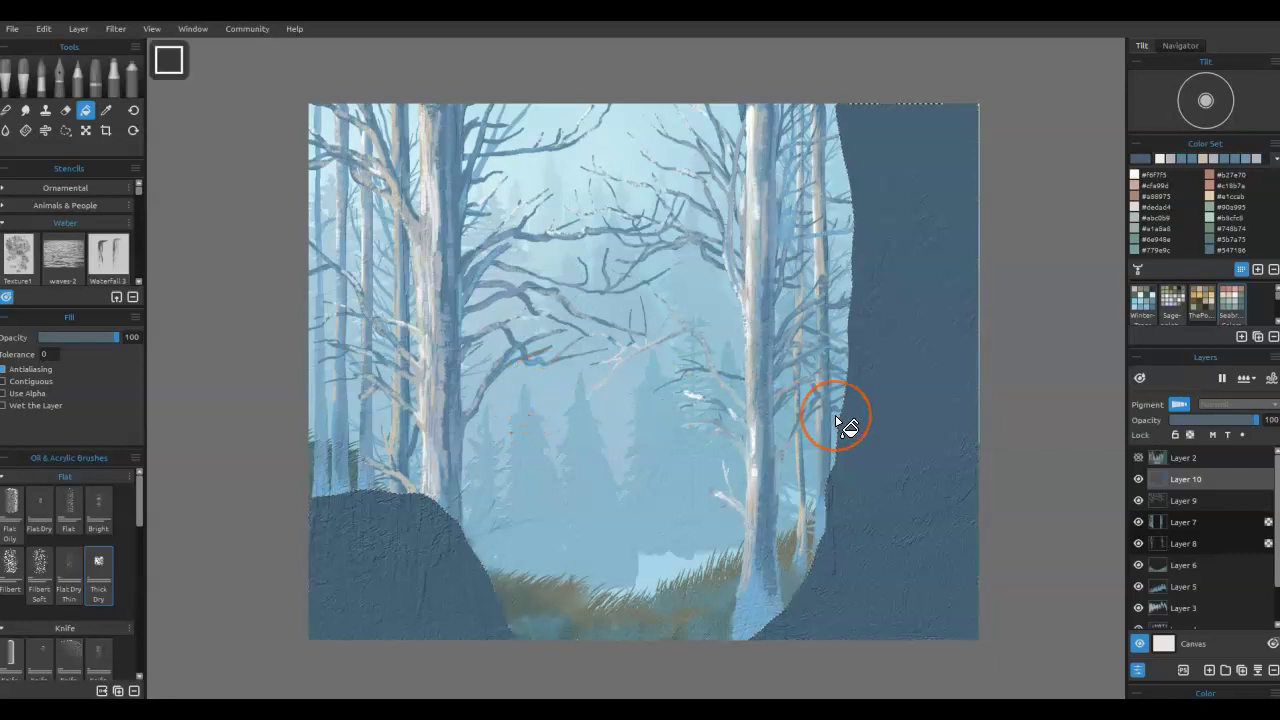
pyautogui.click(952, 442)
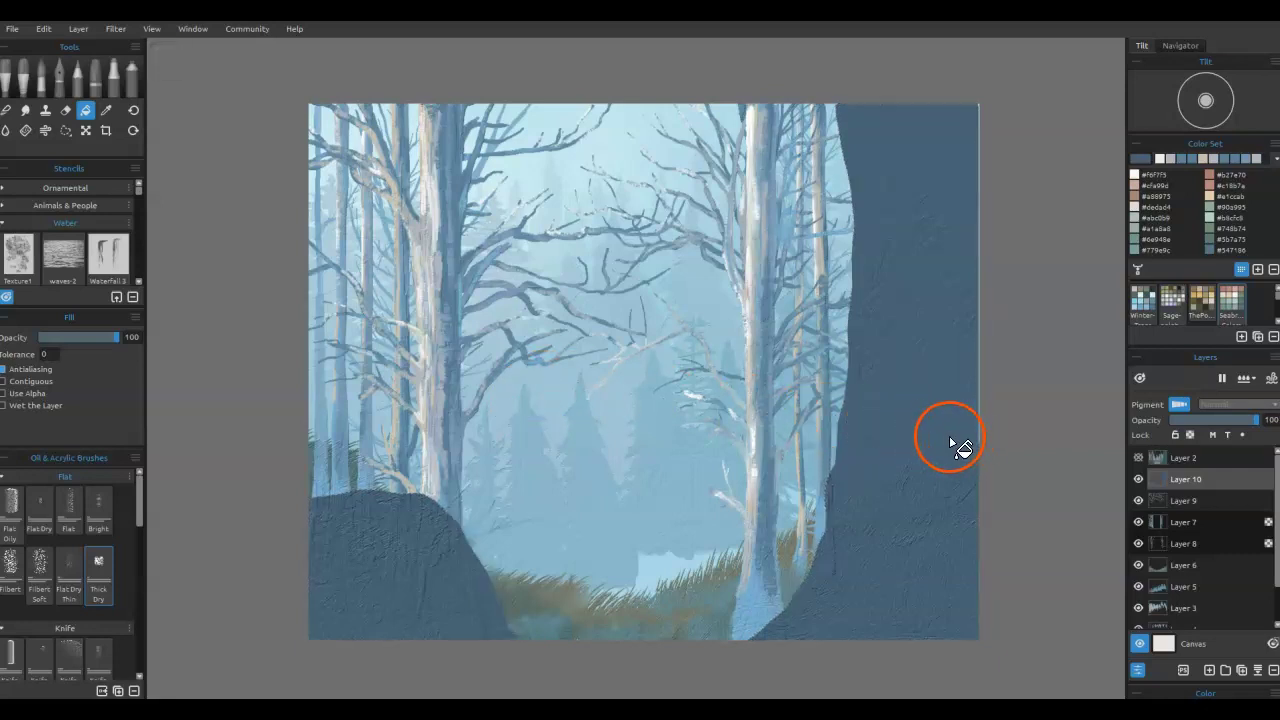
# - Cover the unfilled edges of the dark blue shapes along the canvas border with the Express Oils Knife Smooth 2 brush
pyautogui.click(23, 72)
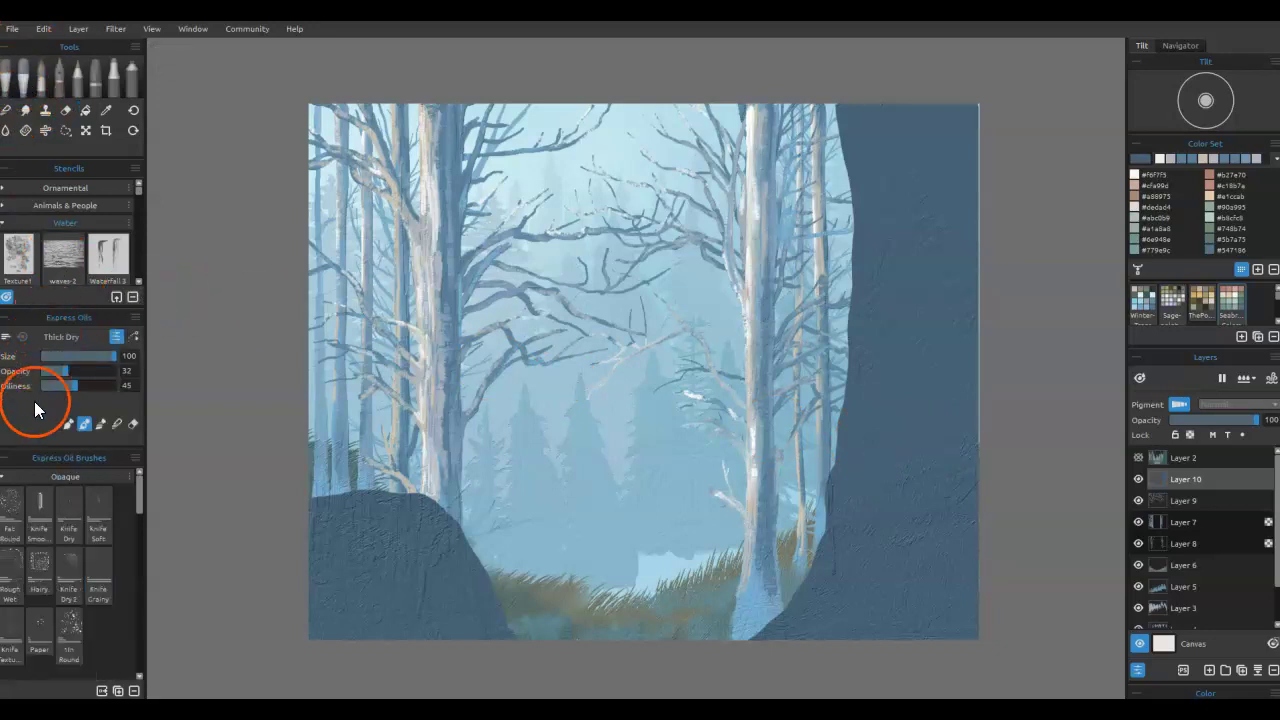
pyautogui.click(38, 515)
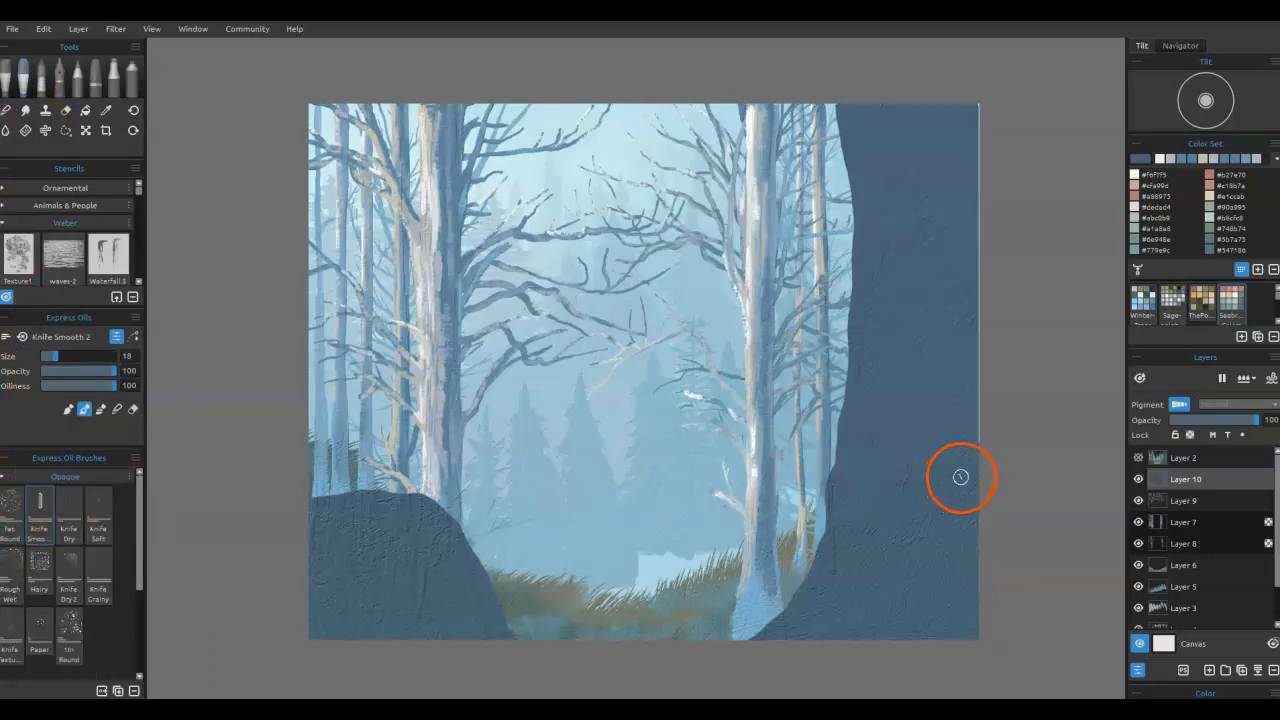
pyautogui.moveTo(979, 385); pyautogui.dragTo(984, 100)
pyautogui.click(977, 234)
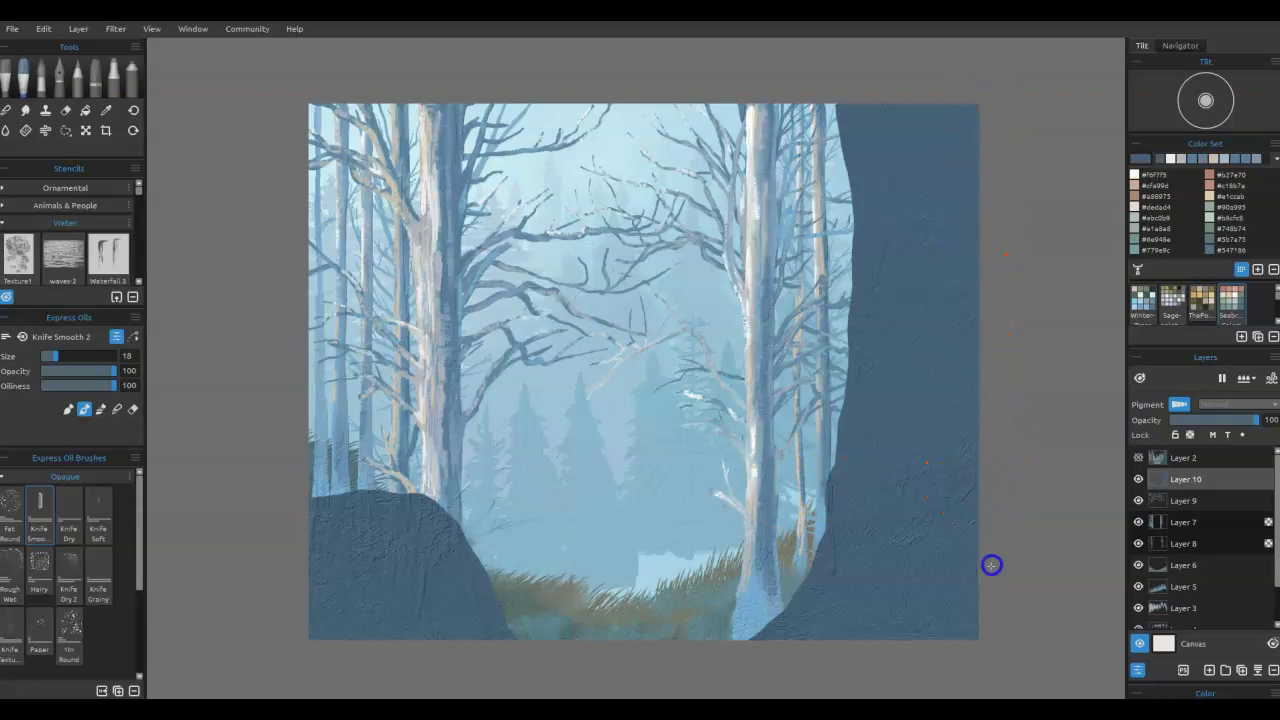
pyautogui.moveTo(750, 645)
pyautogui.mouseDown()
pyautogui.moveTo(414, 649)
pyautogui.moveTo(393, 616)
pyautogui.mouseUp()
pyautogui.click(857, 294)
pyautogui.click(689, 425)
# - Show Layer 2, add a new layer above Layer 9, and select a full-width rectangle over the sketch's horizontal band
pyautogui.click(1138, 457)
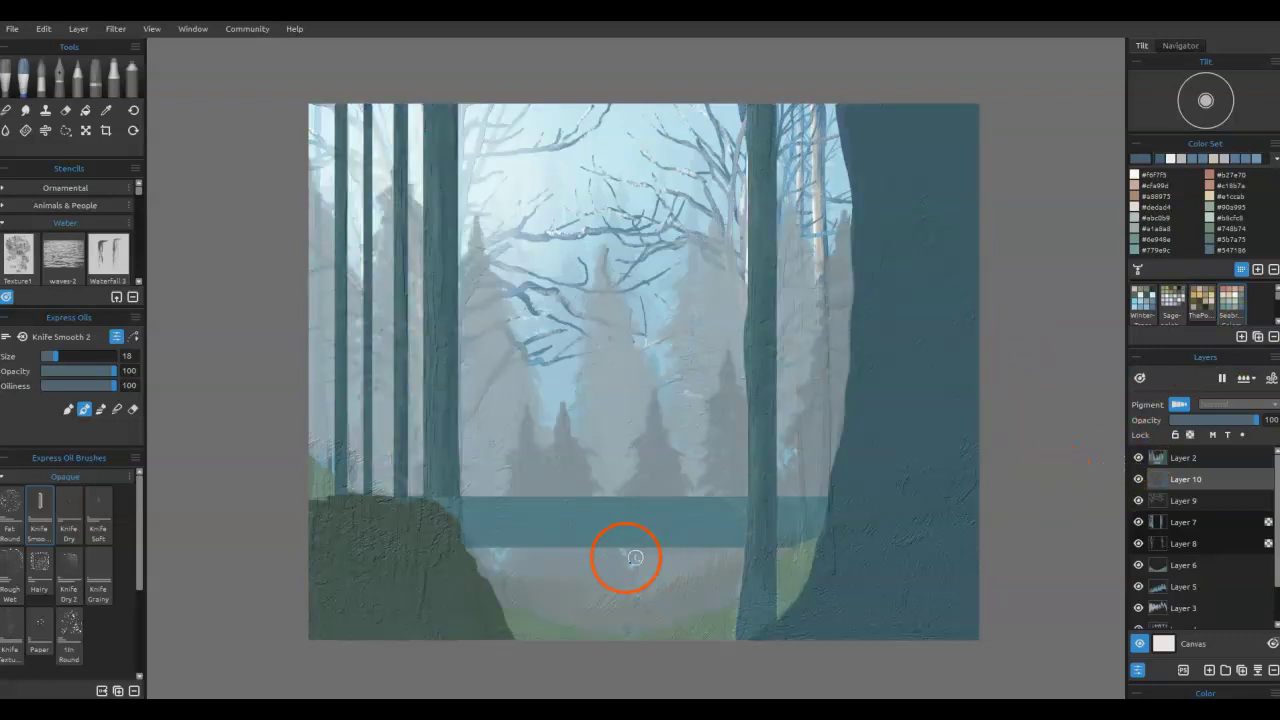
pyautogui.click(1190, 502)
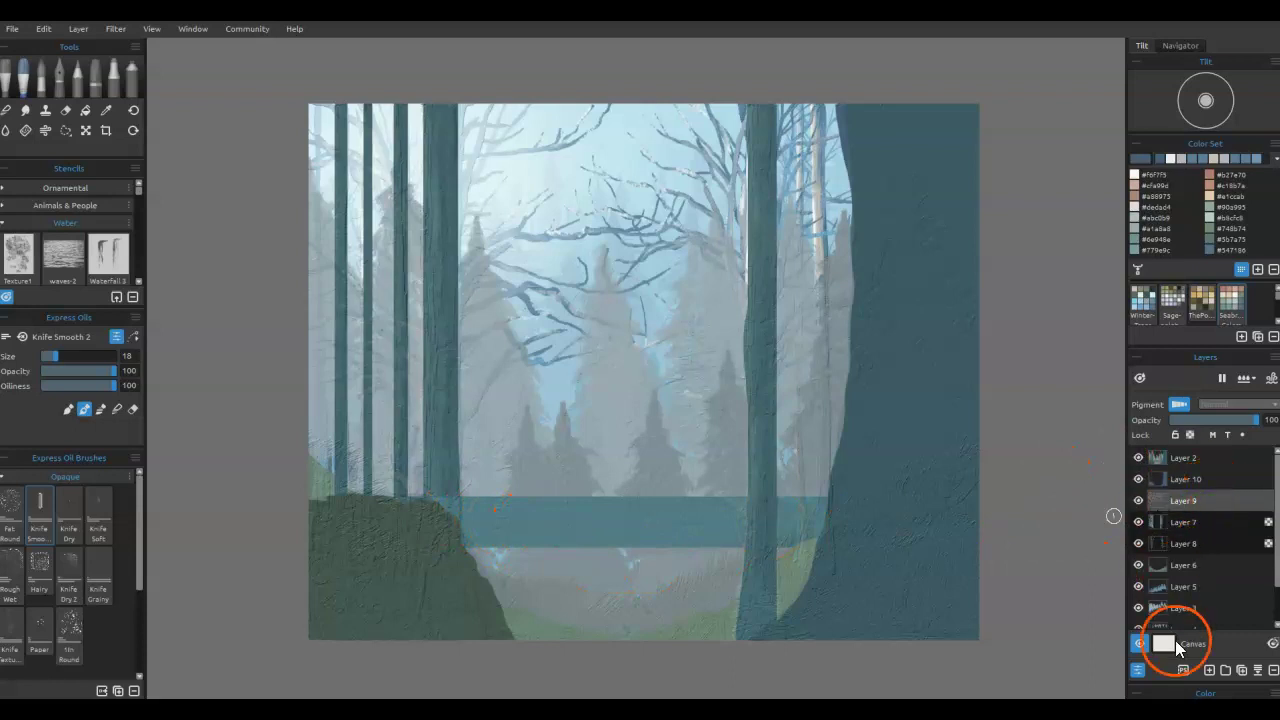
pyautogui.click(1209, 670)
pyautogui.click(272, 462)
pyautogui.click(44, 132)
pyautogui.click(65, 132)
pyautogui.click(20, 250)
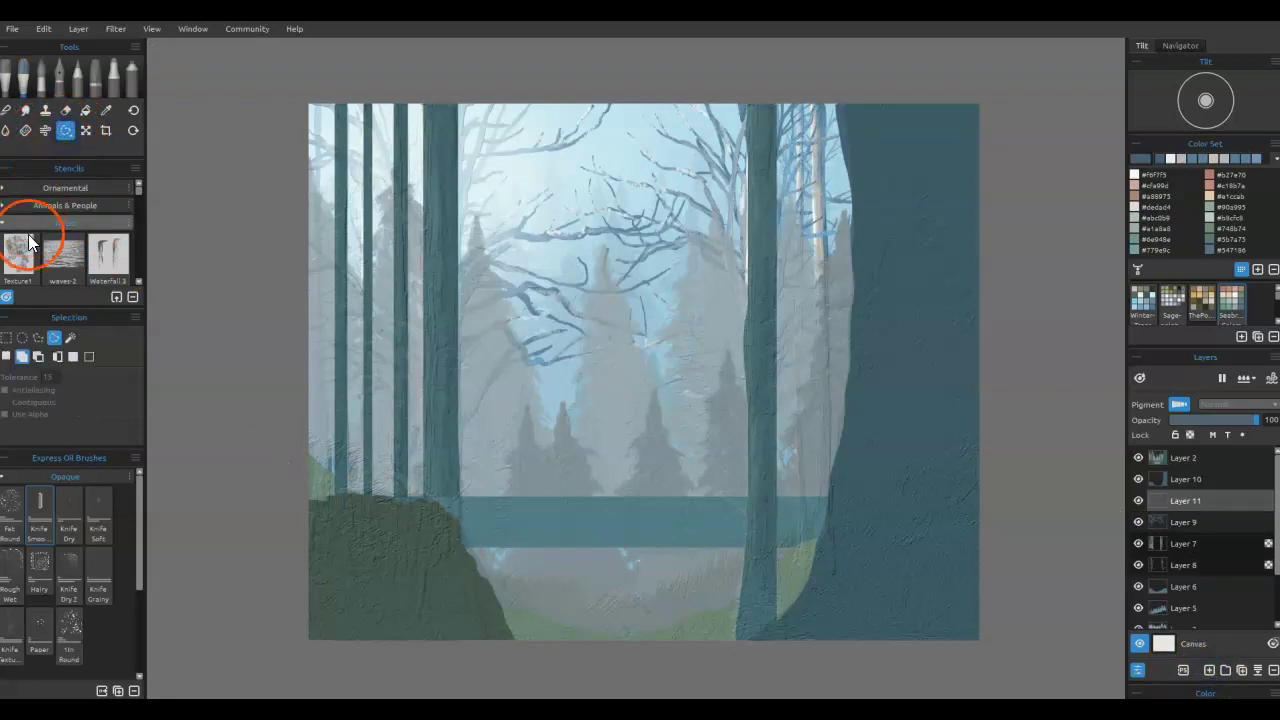
pyautogui.click(6, 340)
pyautogui.click(4, 341)
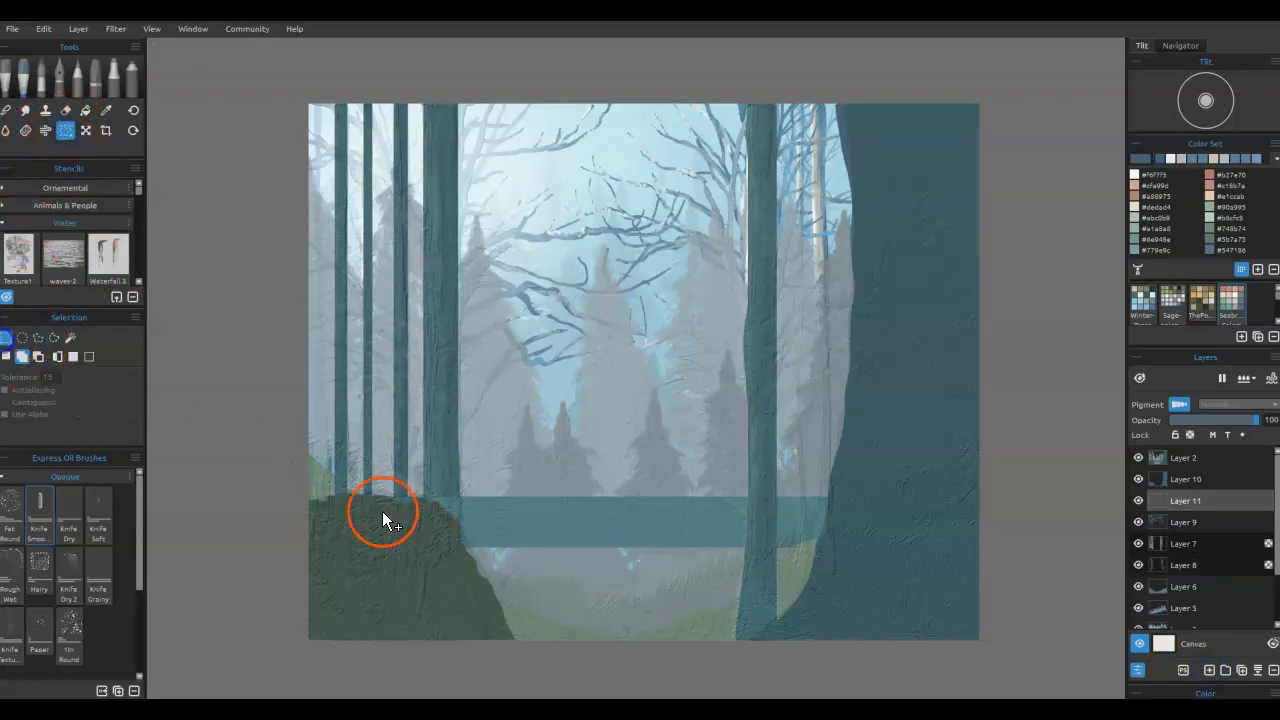
pyautogui.moveTo(299, 497); pyautogui.dragTo(980, 548)
pyautogui.click(899, 525)
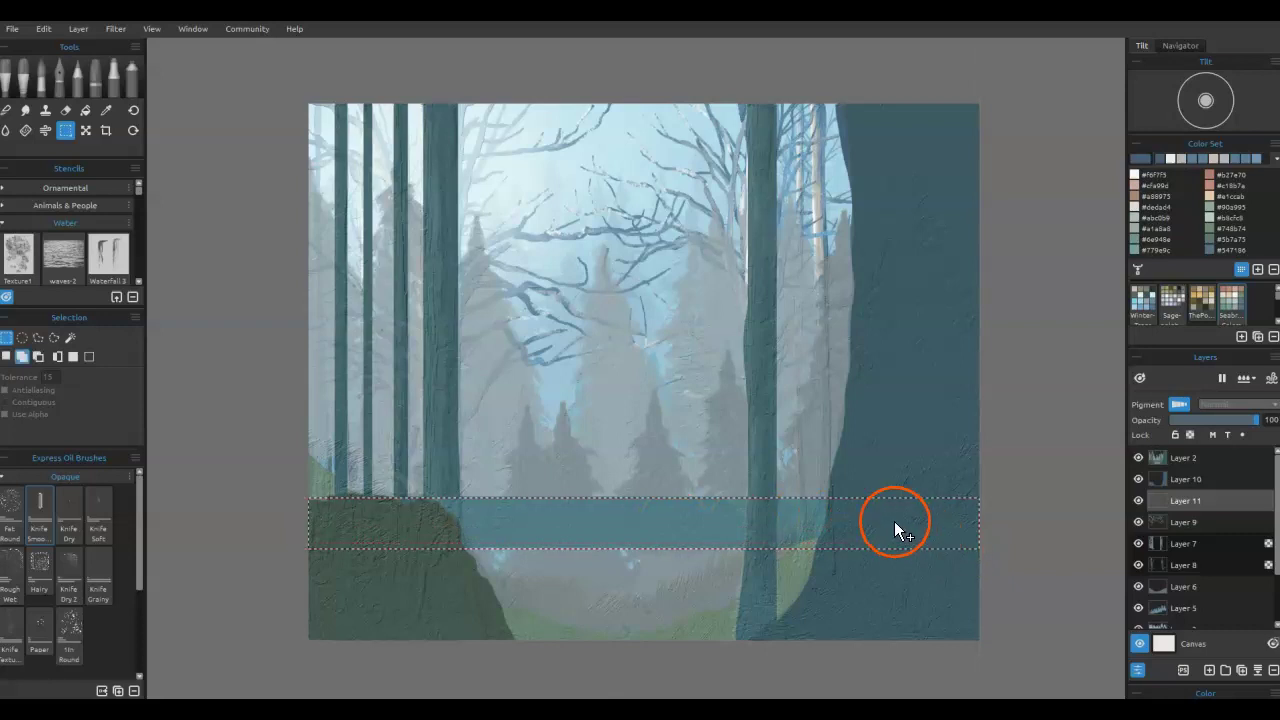
# - Fill the rectangular selection on Layer 11 with an adjusted shade of the dark blue, clear the selection, and hide Layer 2
pyautogui.press('g')
pyautogui.click(793, 521)
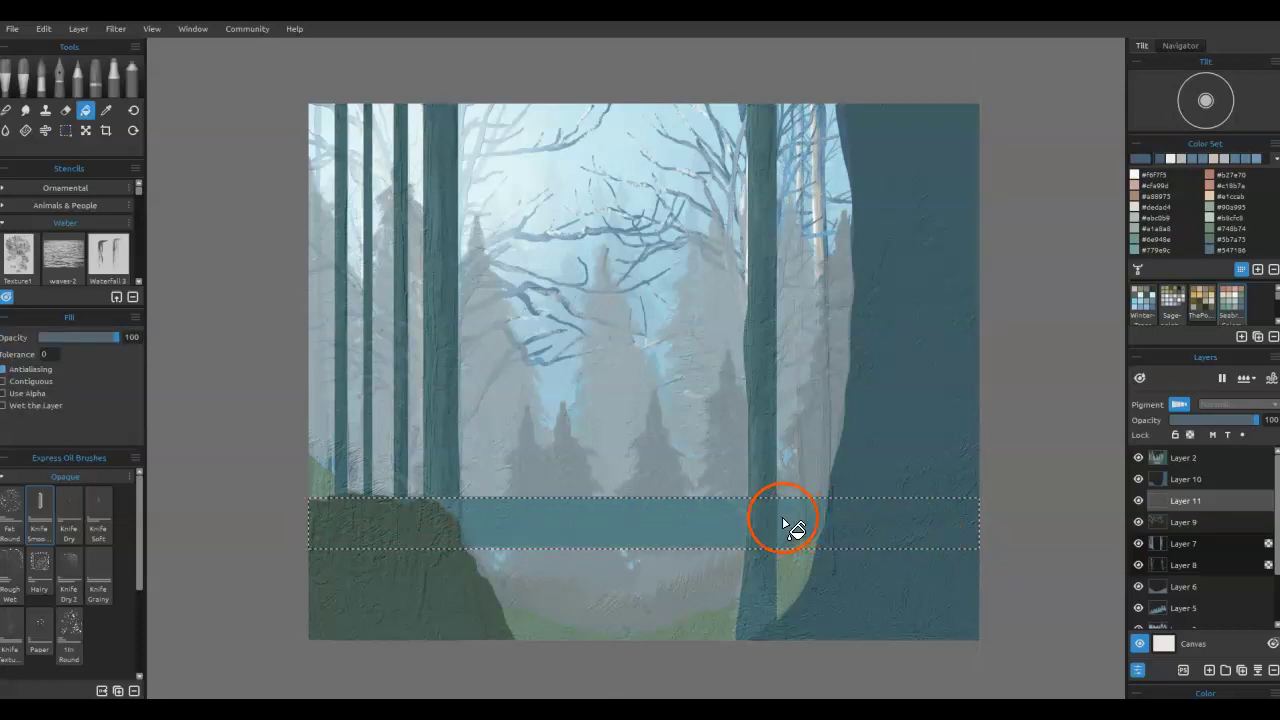
pyautogui.click(1143, 160)
pyautogui.moveTo(790, 380); pyautogui.dragTo(795, 296)
pyautogui.click(728, 472)
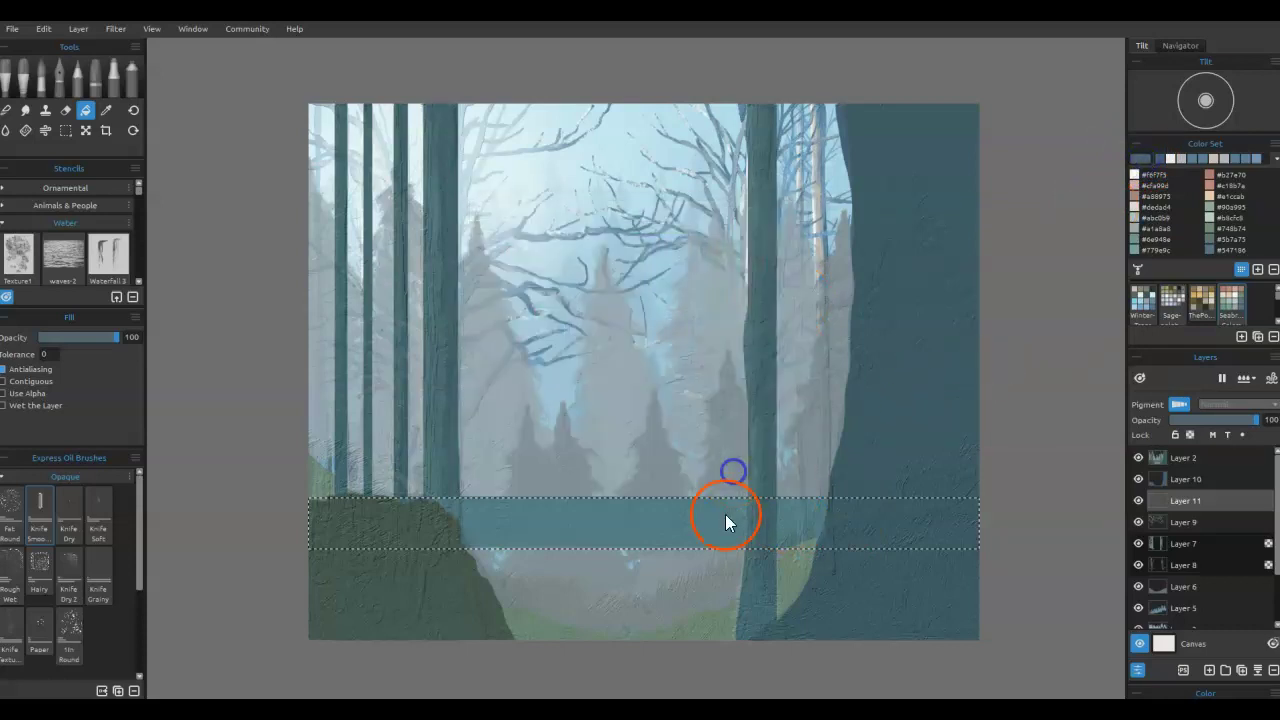
pyautogui.click(730, 515)
pyautogui.click(1002, 373)
pyautogui.click(1138, 457)
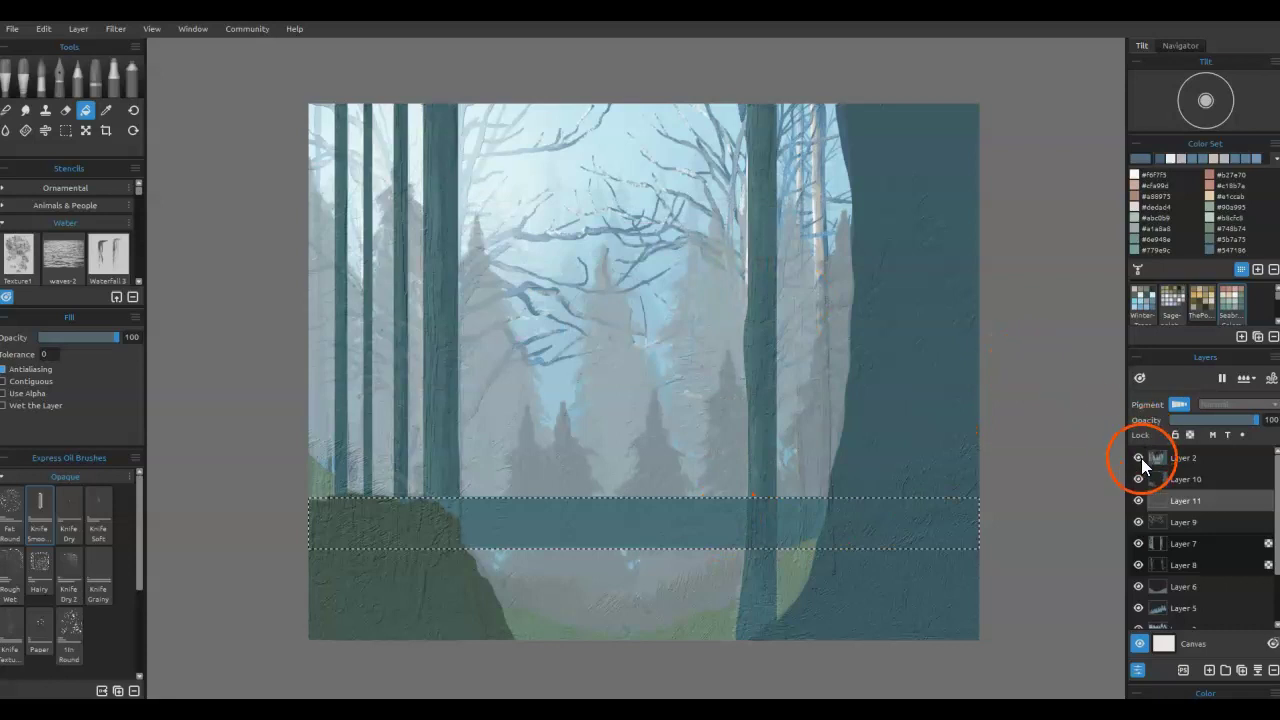
pyautogui.click(1139, 458)
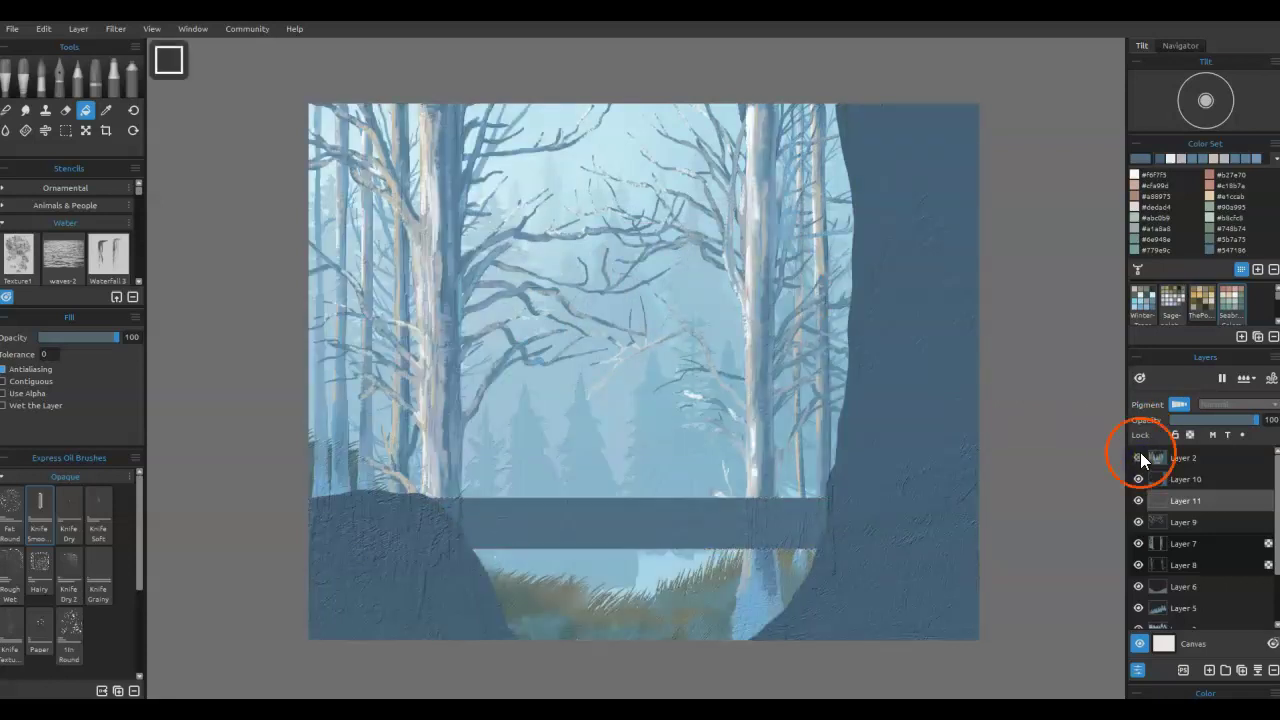
pyautogui.click(766, 533)
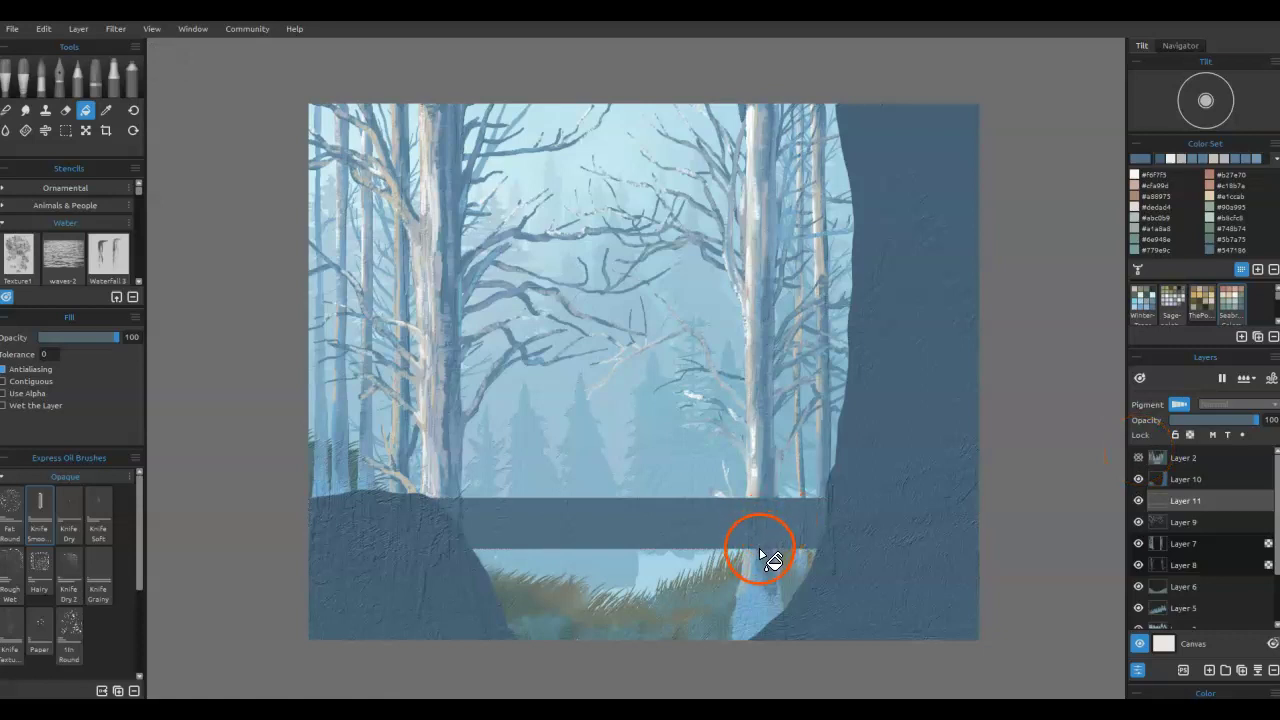
pyautogui.moveTo(718, 640)
pyautogui.mouseDown()
pyautogui.moveTo(851, 576)
pyautogui.moveTo(872, 532)
pyautogui.moveTo(707, 461)
pyautogui.moveTo(686, 575)
pyautogui.moveTo(691, 443)
pyautogui.moveTo(663, 563)
pyautogui.moveTo(710, 518)
pyautogui.mouseUp()
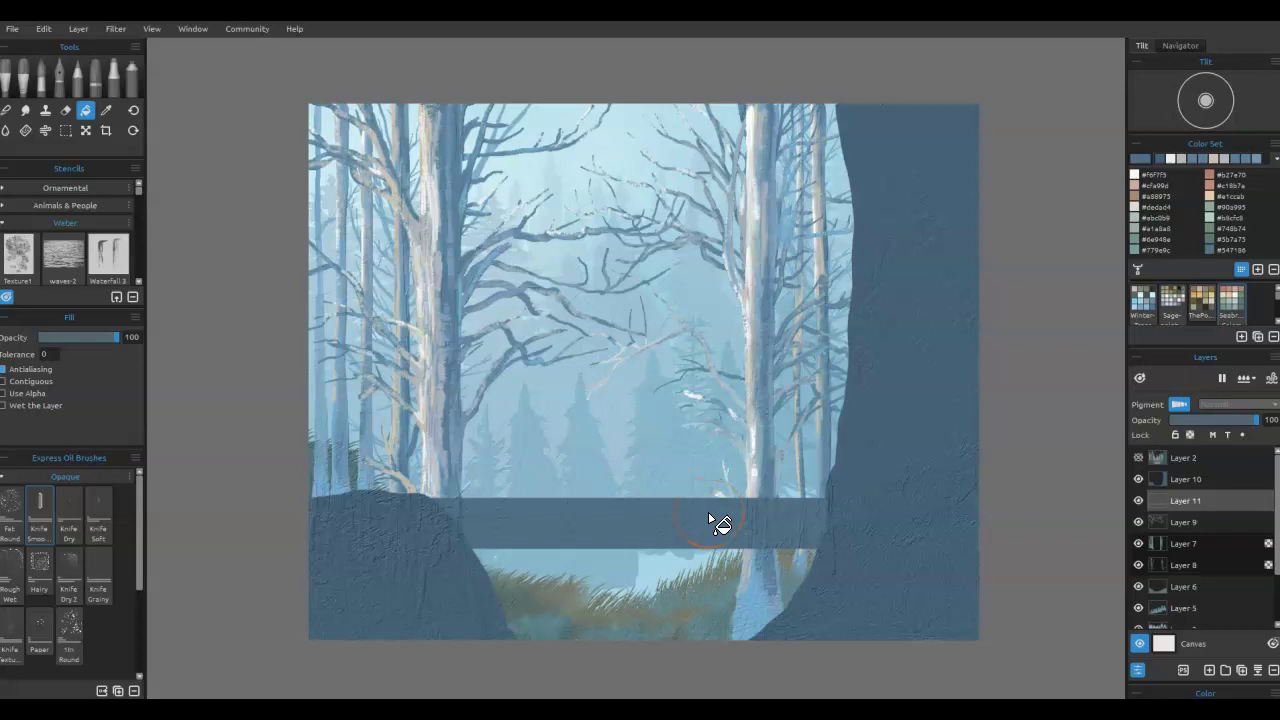
pyautogui.moveTo(712, 520)
pyautogui.mouseDown()
pyautogui.moveTo(766, 591)
pyautogui.moveTo(997, 506)
pyautogui.moveTo(858, 528)
pyautogui.mouseUp()
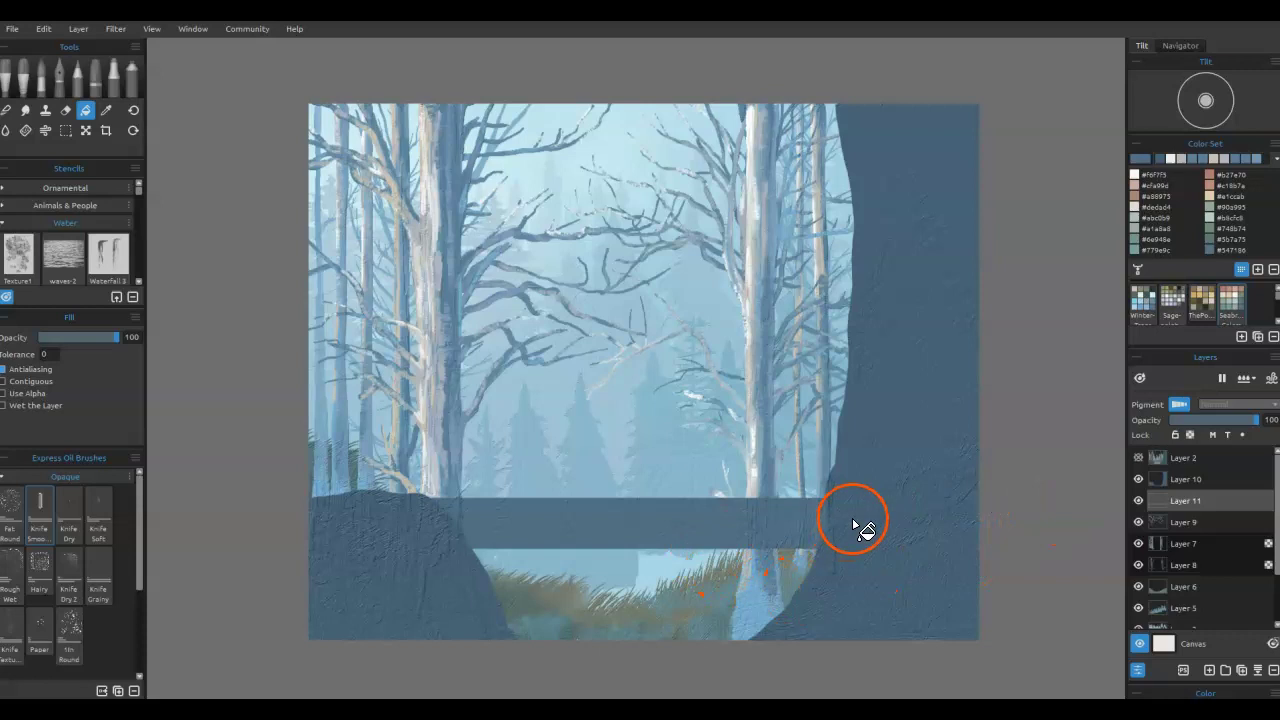
# - Move the blue band on Layer 11 down to a Y position of 6.060 in with the Transform tool
pyautogui.hotkey('ctrl', 't')
pyautogui.press('Down')
pyautogui.press('Down')
pyautogui.press('Down')
pyautogui.press('Down')
pyautogui.press('Down')
pyautogui.press('Down')
pyautogui.press('Down')
pyautogui.press('Down')
pyautogui.press('Down')
pyautogui.press('Down')
pyautogui.press('Down')
pyautogui.press('Down')
pyautogui.press('Down')
pyautogui.press('Down')
pyautogui.press('Down')
pyautogui.press('Down')
pyautogui.press('Down')
pyautogui.press('Down')
pyautogui.press('Down')
pyautogui.press('Down')
pyautogui.press('Down')
pyautogui.press('Down')
pyautogui.press('Down')
pyautogui.press('Down')
pyautogui.press('Down')
pyautogui.press('Down')
pyautogui.press('Down')
pyautogui.press('Down')
pyautogui.press('Down')
pyautogui.press('Down')
pyautogui.press('Down')
pyautogui.press('Down')
pyautogui.press('Down')
pyautogui.press('Down')
pyautogui.press('Down')
pyautogui.press('Down')
pyautogui.press('Down')
pyautogui.press('Down')
pyautogui.press('Down')
pyautogui.press('Down')
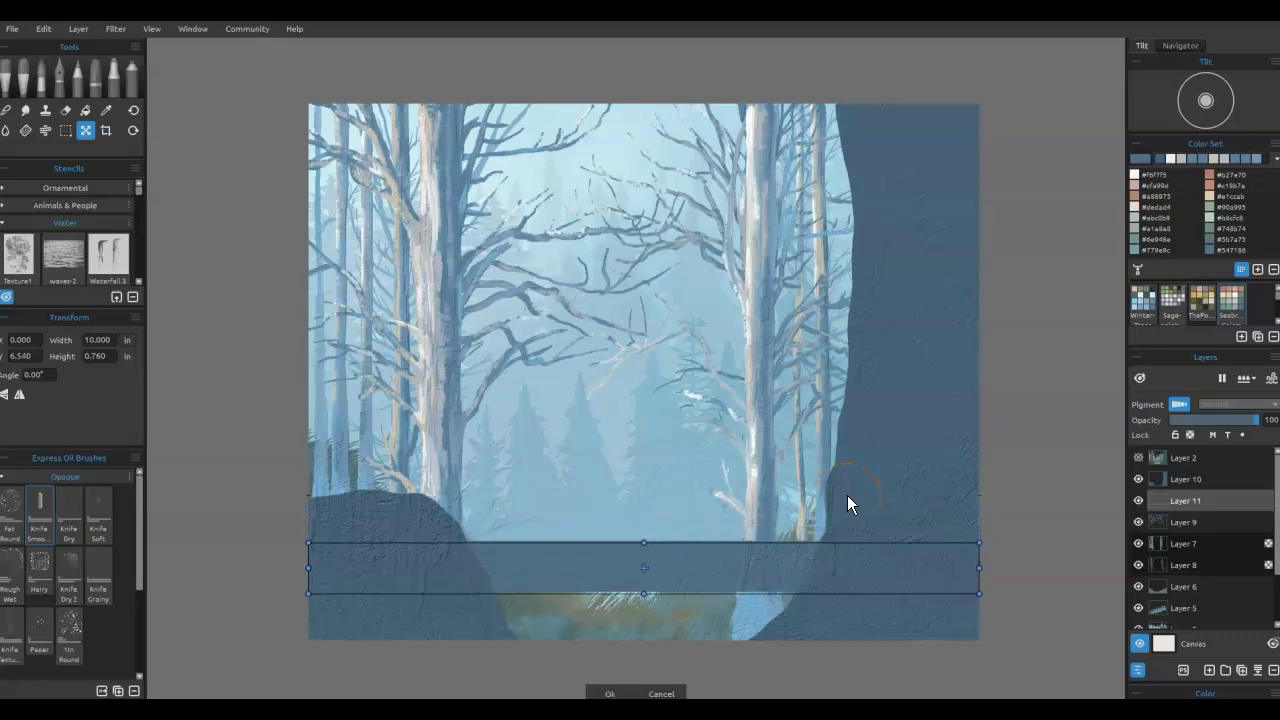
pyautogui.press('Up')
pyautogui.press('Up')
pyautogui.press('Up')
pyautogui.press('Up')
pyautogui.press('Up')
pyautogui.press('Up')
pyautogui.press('Up')
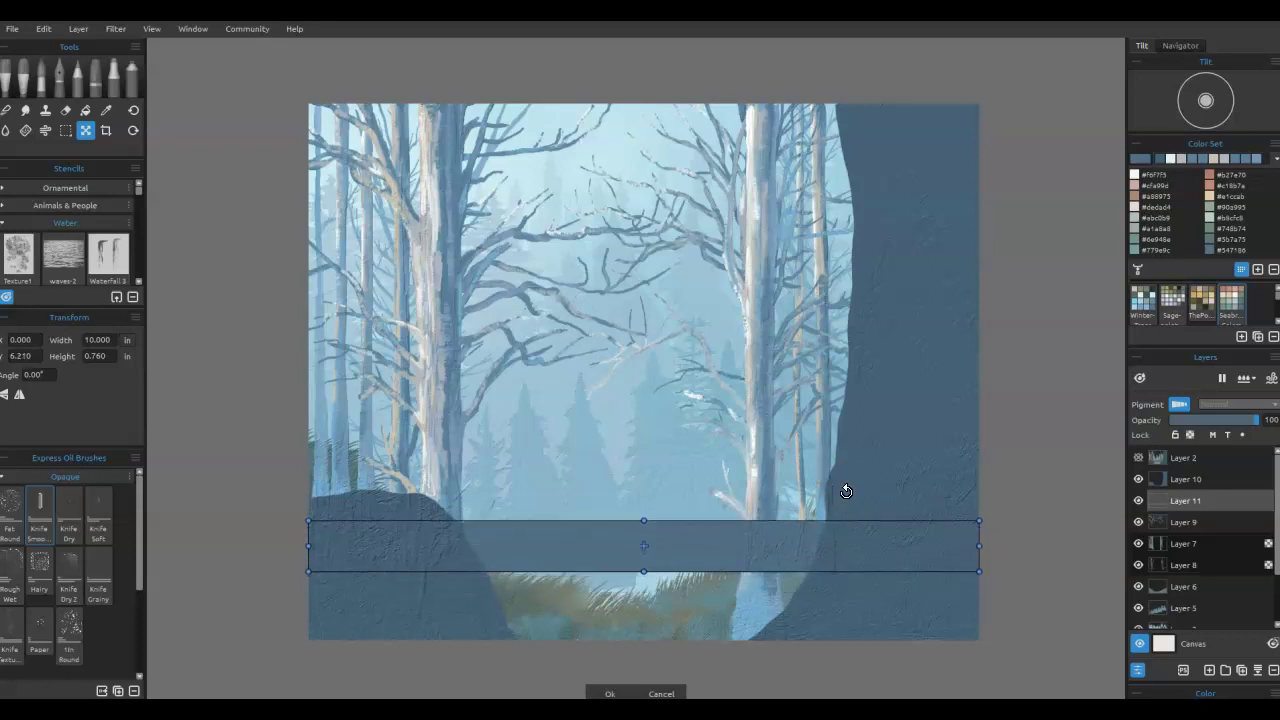
pyautogui.press('Up')
pyautogui.press('Up')
pyautogui.click(643, 600)
pyautogui.moveTo(637, 608); pyautogui.dragTo(624, 556)
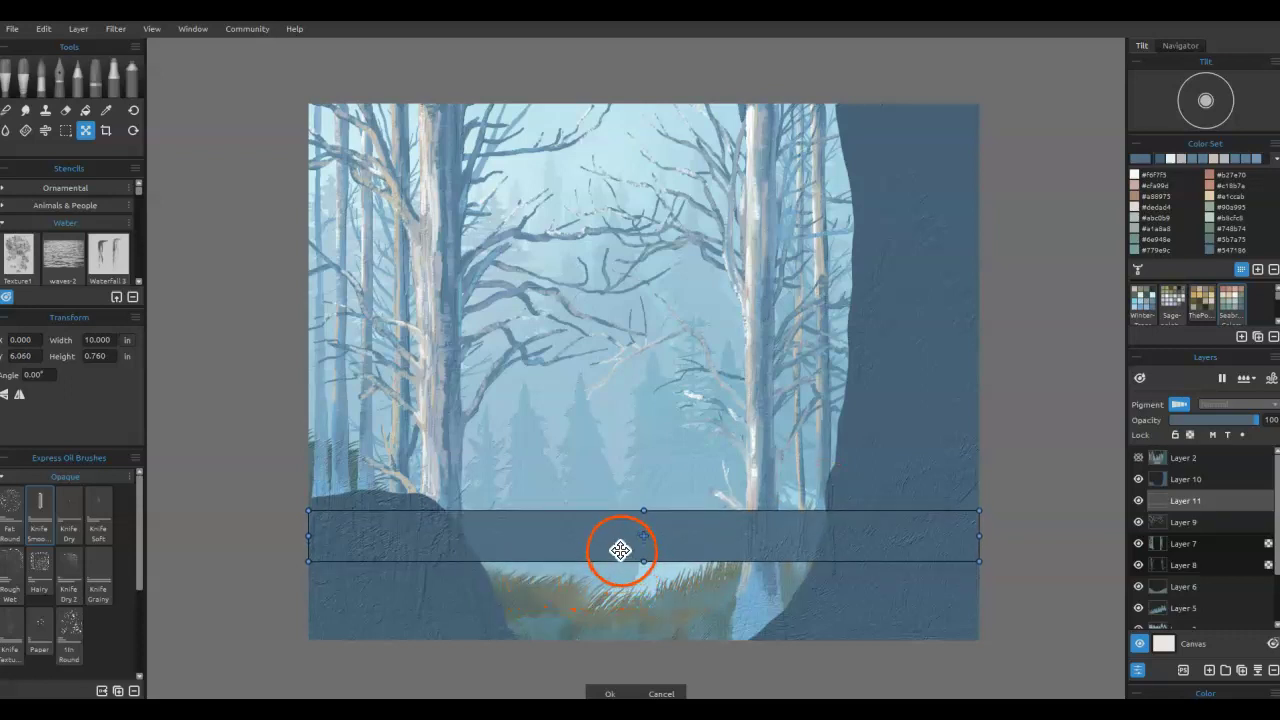
pyautogui.press('f')
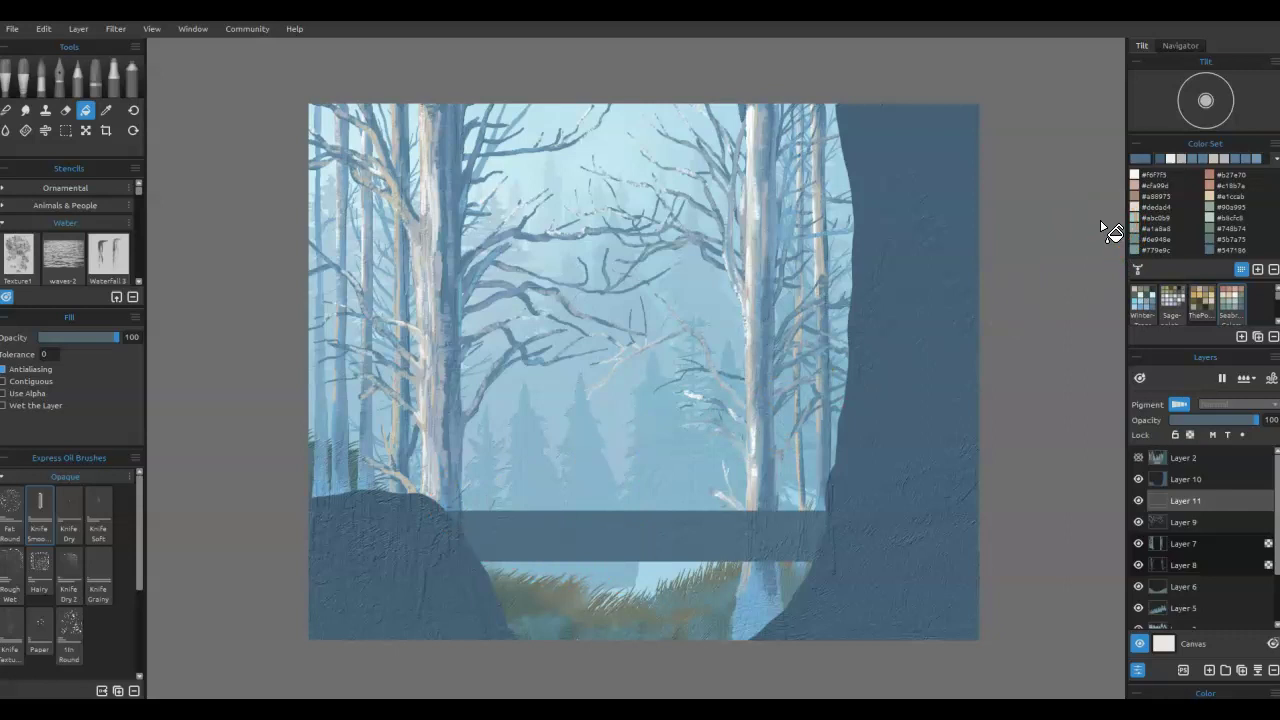
# - Choose the brown swatch from the color set and try a Flat Dry stroke along the lower part of the band, undoing it
pyautogui.click(25, 88)
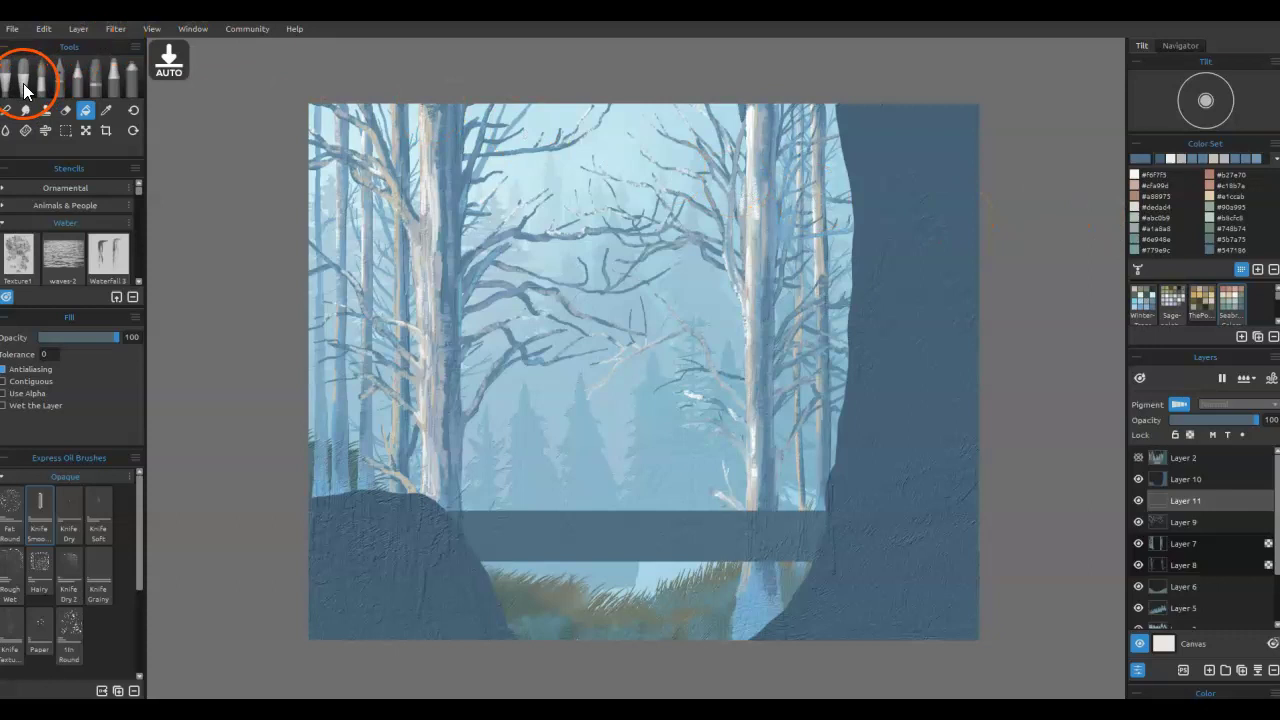
pyautogui.click(25, 90)
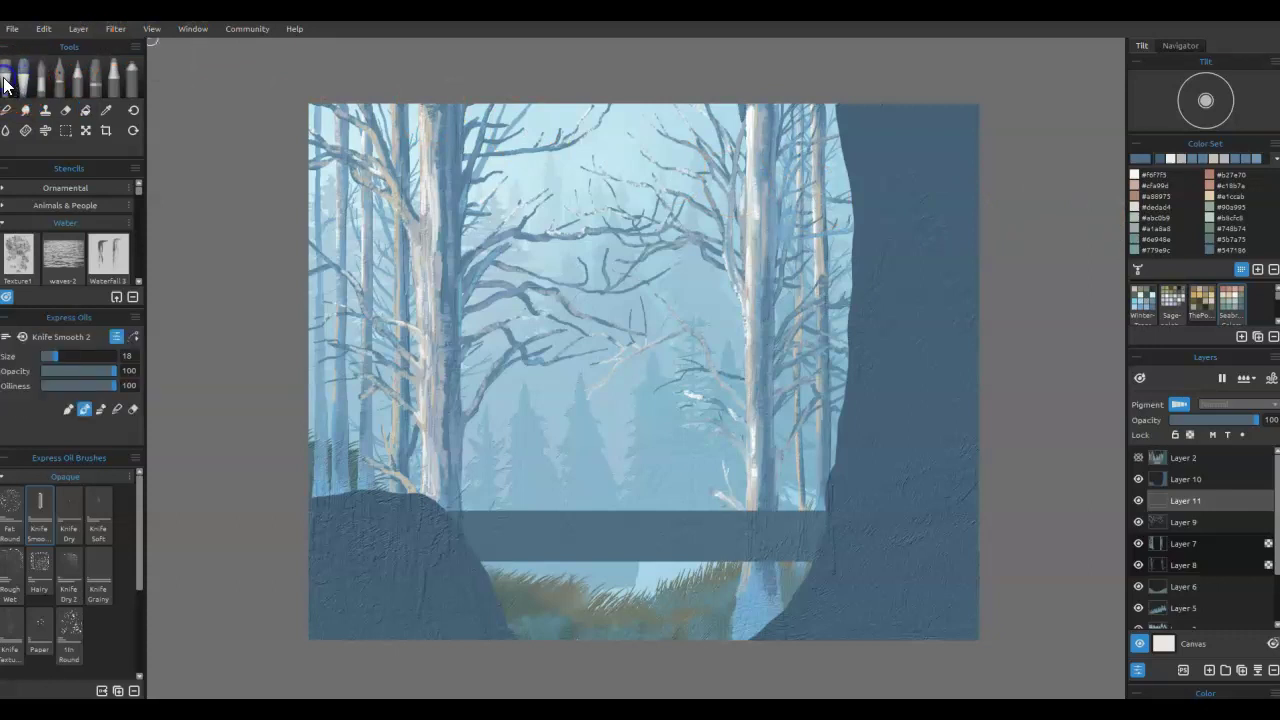
pyautogui.click(5, 85)
pyautogui.click(46, 509)
pyautogui.click(654, 517)
pyautogui.click(1169, 192)
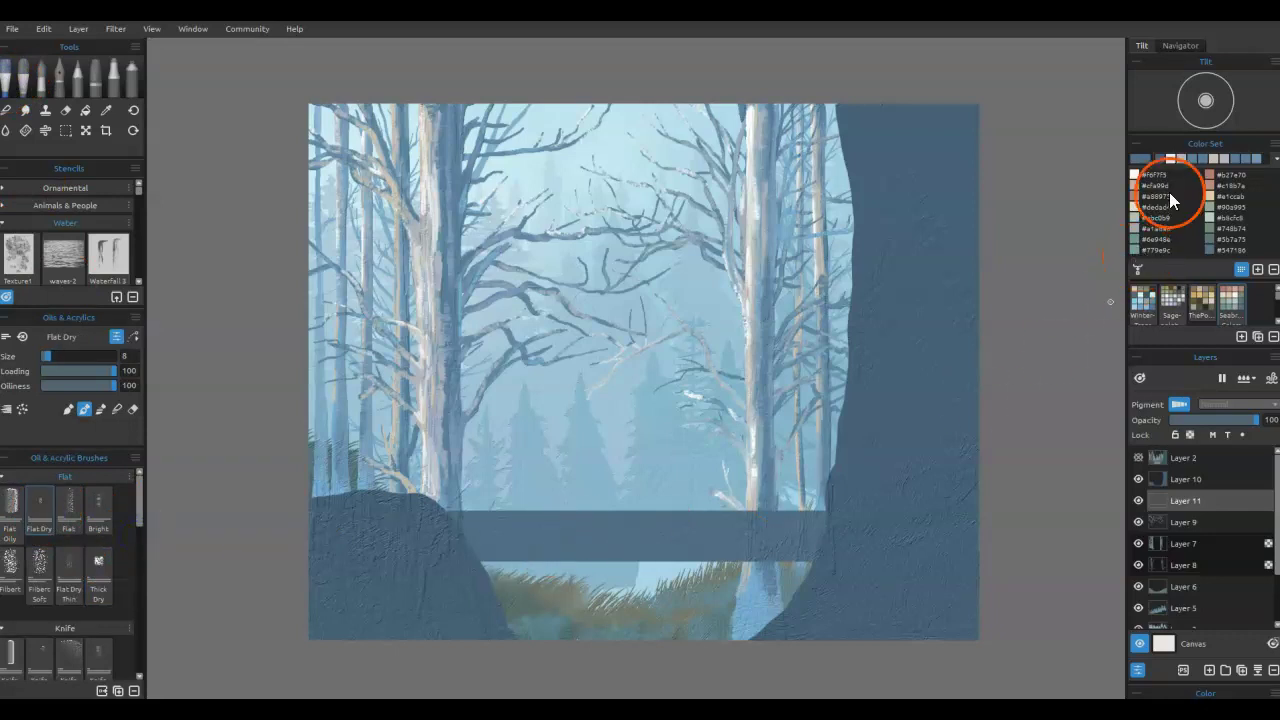
pyautogui.moveTo(517, 550); pyautogui.dragTo(595, 552)
pyautogui.scroll(4, 545, 553)
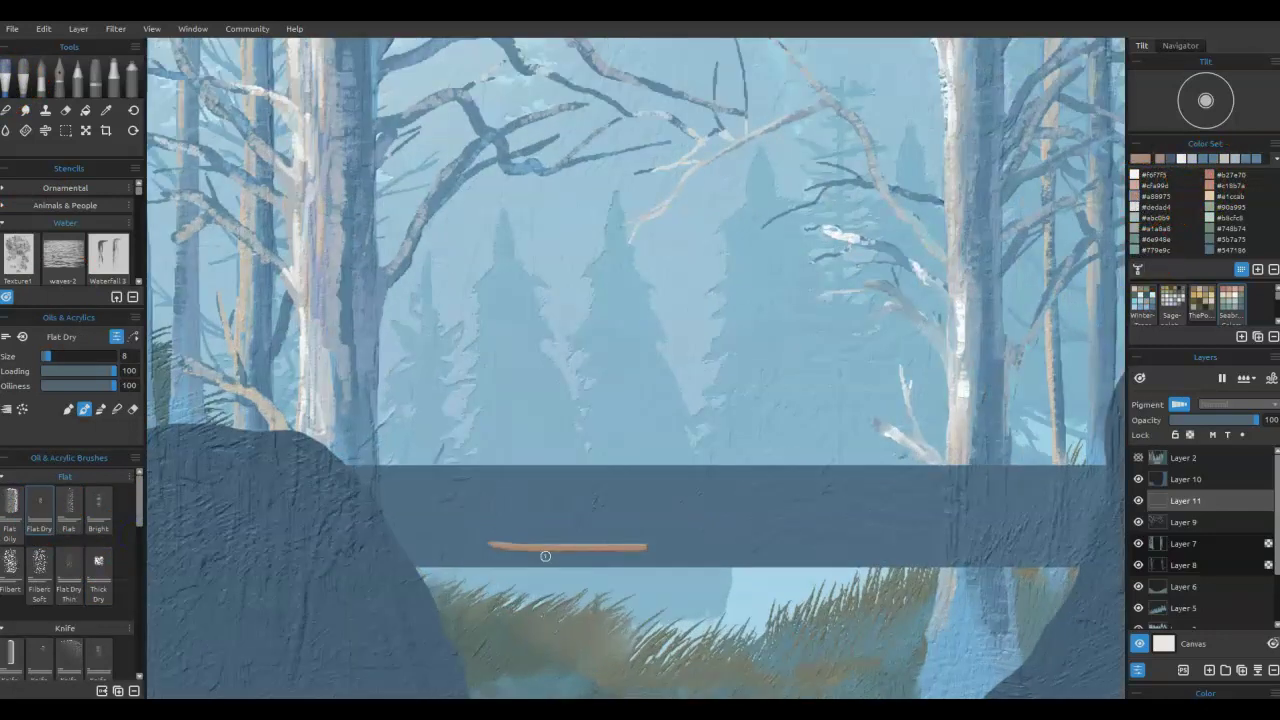
pyautogui.hotkey('ctrl', 'z')
# - Paint horizontal brown streaks across the blue band with the Express Oils Knife Smooth 2 brush at size 18
pyautogui.click(33, 68)
pyautogui.click(29, 68)
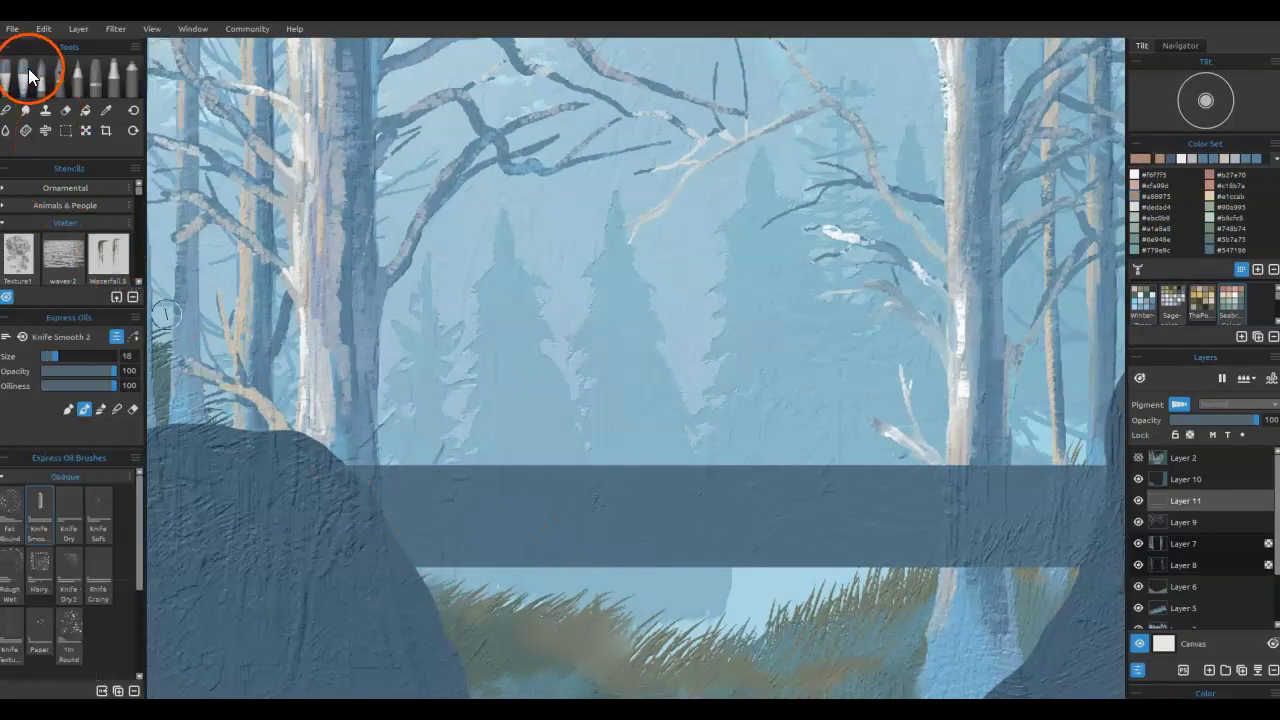
pyautogui.click(36, 519)
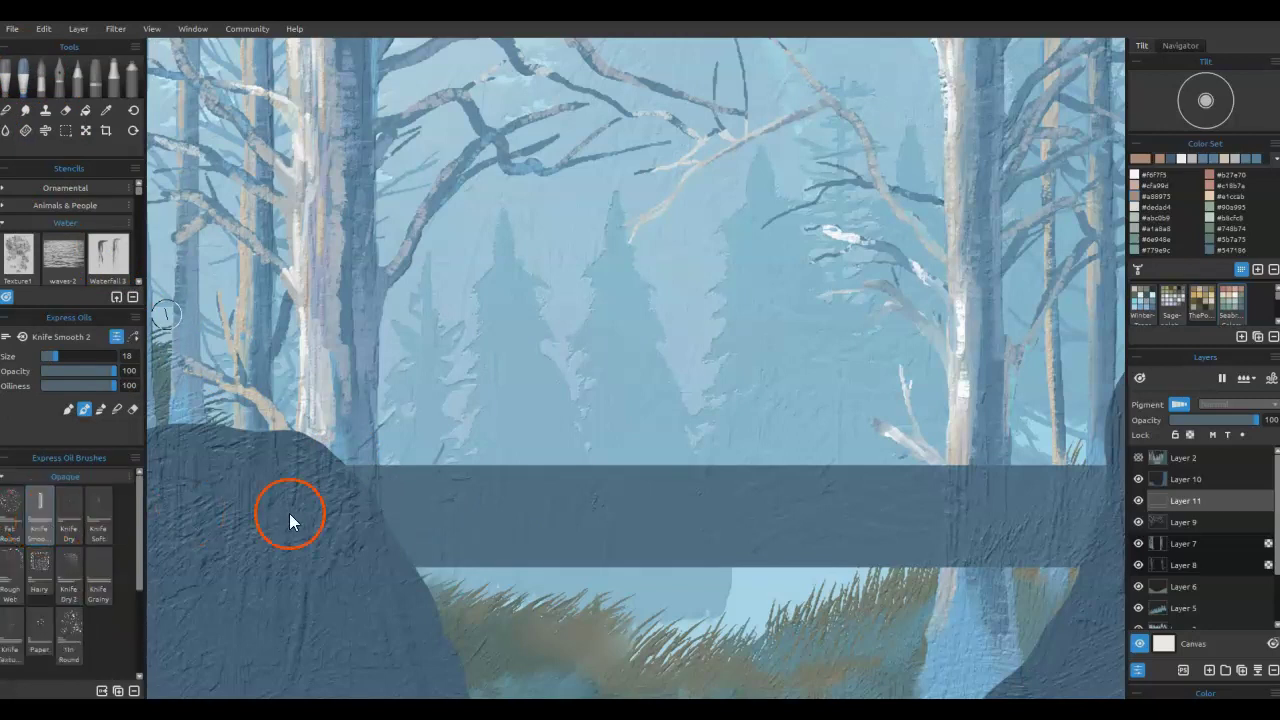
pyautogui.moveTo(806, 526)
pyautogui.mouseDown()
pyautogui.moveTo(923, 526)
pyautogui.moveTo(969, 511)
pyautogui.moveTo(718, 521)
pyautogui.moveTo(817, 528)
pyautogui.moveTo(714, 514)
pyautogui.moveTo(643, 522)
pyautogui.moveTo(749, 523)
pyautogui.moveTo(597, 520)
pyautogui.moveTo(625, 523)
pyautogui.mouseUp()
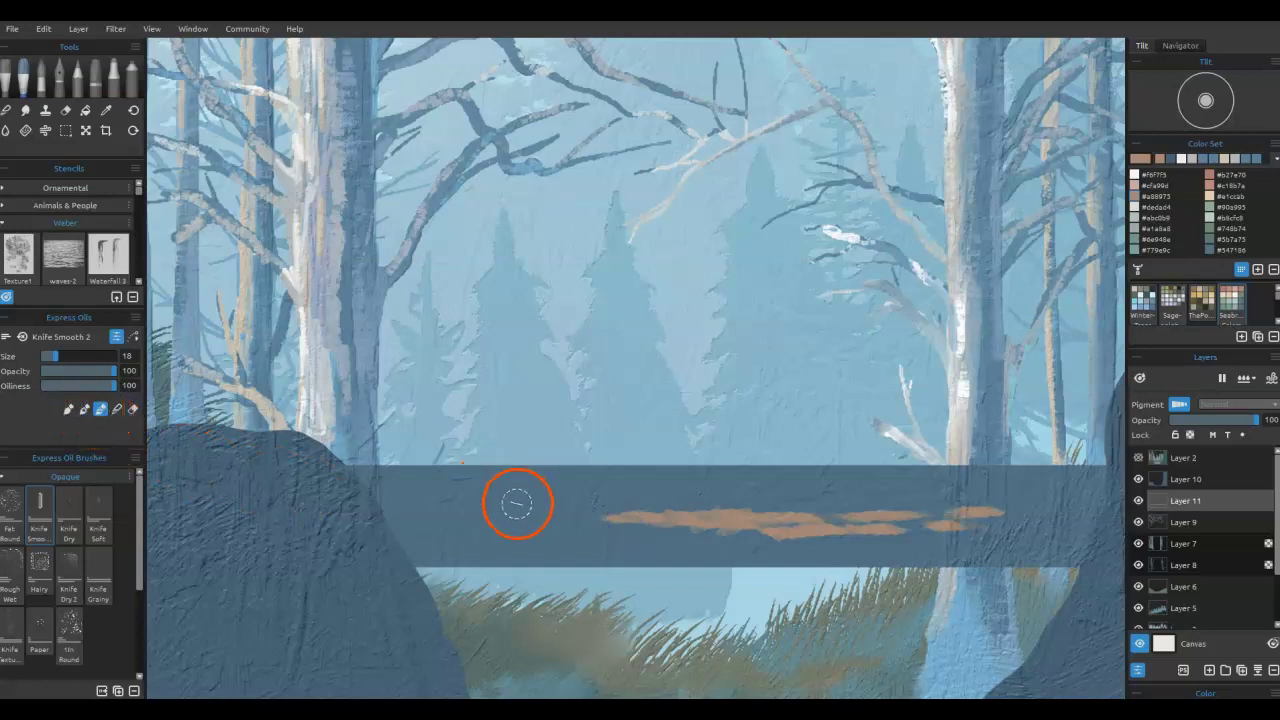
pyautogui.moveTo(572, 517)
pyautogui.mouseDown()
pyautogui.moveTo(663, 530)
pyautogui.moveTo(574, 531)
pyautogui.moveTo(871, 538)
pyautogui.moveTo(1062, 522)
pyautogui.moveTo(998, 511)
pyautogui.moveTo(1045, 526)
pyautogui.moveTo(1045, 546)
pyautogui.moveTo(1062, 549)
pyautogui.moveTo(903, 523)
pyautogui.mouseUp()
pyautogui.moveTo(988, 494)
pyautogui.mouseDown()
pyautogui.moveTo(377, 514)
pyautogui.moveTo(912, 488)
pyautogui.moveTo(463, 489)
pyautogui.moveTo(483, 482)
pyautogui.moveTo(1065, 490)
pyautogui.moveTo(963, 515)
pyautogui.moveTo(1055, 534)
pyautogui.moveTo(1005, 557)
pyautogui.moveTo(936, 553)
pyautogui.moveTo(996, 562)
pyautogui.moveTo(484, 510)
pyautogui.moveTo(427, 527)
pyautogui.moveTo(425, 556)
pyautogui.moveTo(508, 538)
pyautogui.moveTo(760, 559)
pyautogui.moveTo(493, 546)
pyautogui.moveTo(410, 527)
pyautogui.moveTo(470, 531)
pyautogui.moveTo(463, 555)
pyautogui.moveTo(826, 543)
pyautogui.moveTo(811, 557)
pyautogui.moveTo(965, 539)
pyautogui.moveTo(1078, 481)
pyautogui.moveTo(1111, 481)
pyautogui.moveTo(688, 487)
pyautogui.moveTo(444, 473)
pyautogui.moveTo(634, 477)
pyautogui.mouseUp()
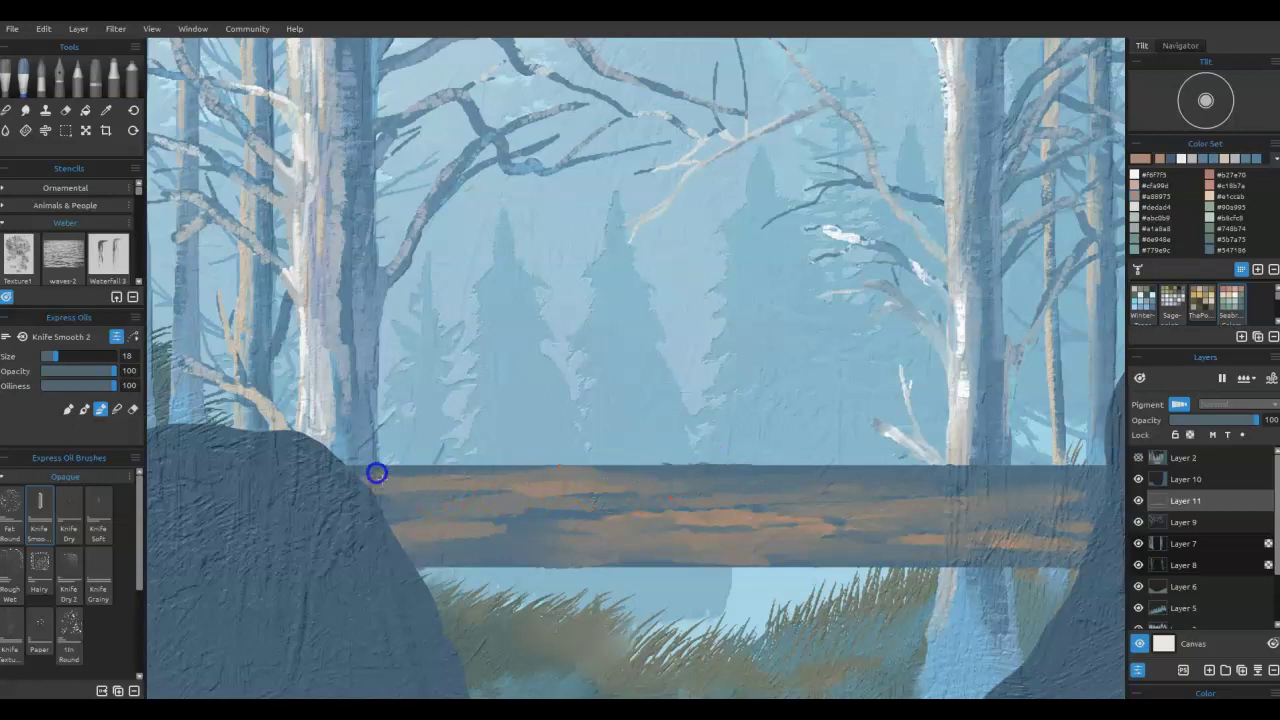
# - Work brown strokes along the top and bottom edges of the band to give it an irregular log outline
pyautogui.moveTo(375, 475)
pyautogui.mouseDown()
pyautogui.moveTo(466, 463)
pyautogui.moveTo(1114, 470)
pyautogui.mouseUp()
pyautogui.moveTo(900, 479); pyautogui.dragTo(852, 480)
pyautogui.moveTo(700, 477); pyautogui.dragTo(904, 467)
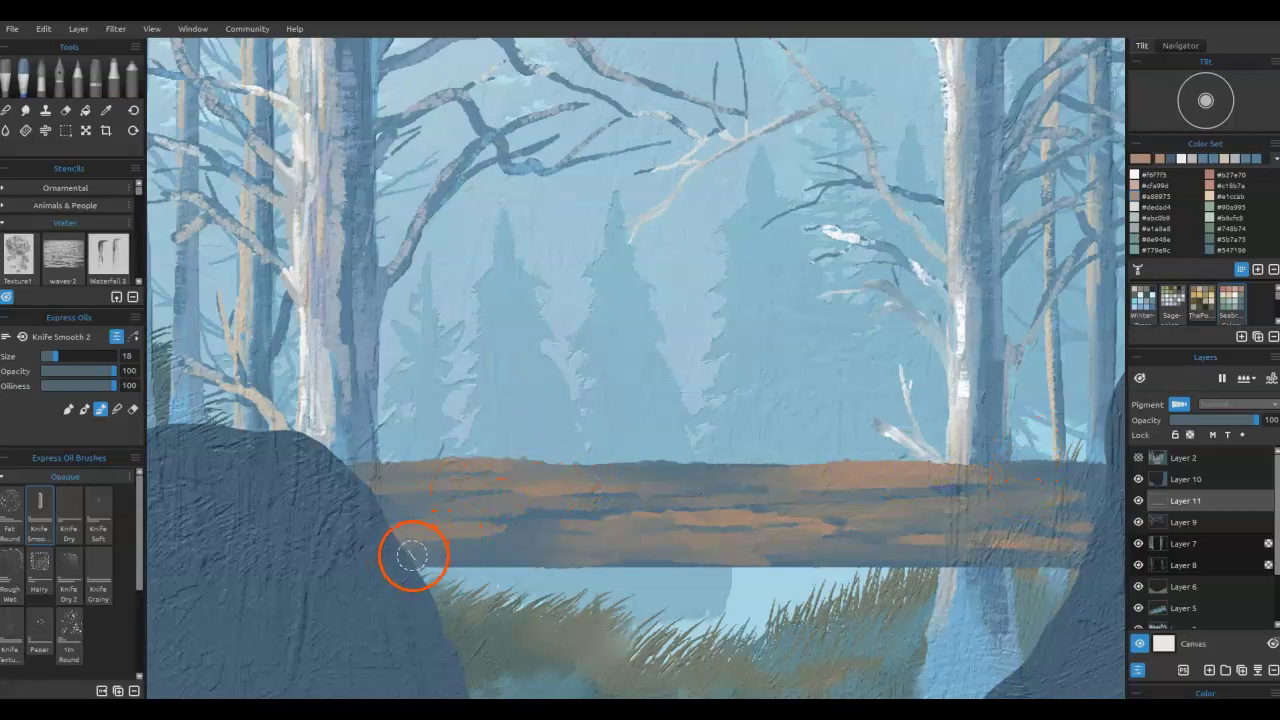
pyautogui.moveTo(412, 558); pyautogui.dragTo(645, 561)
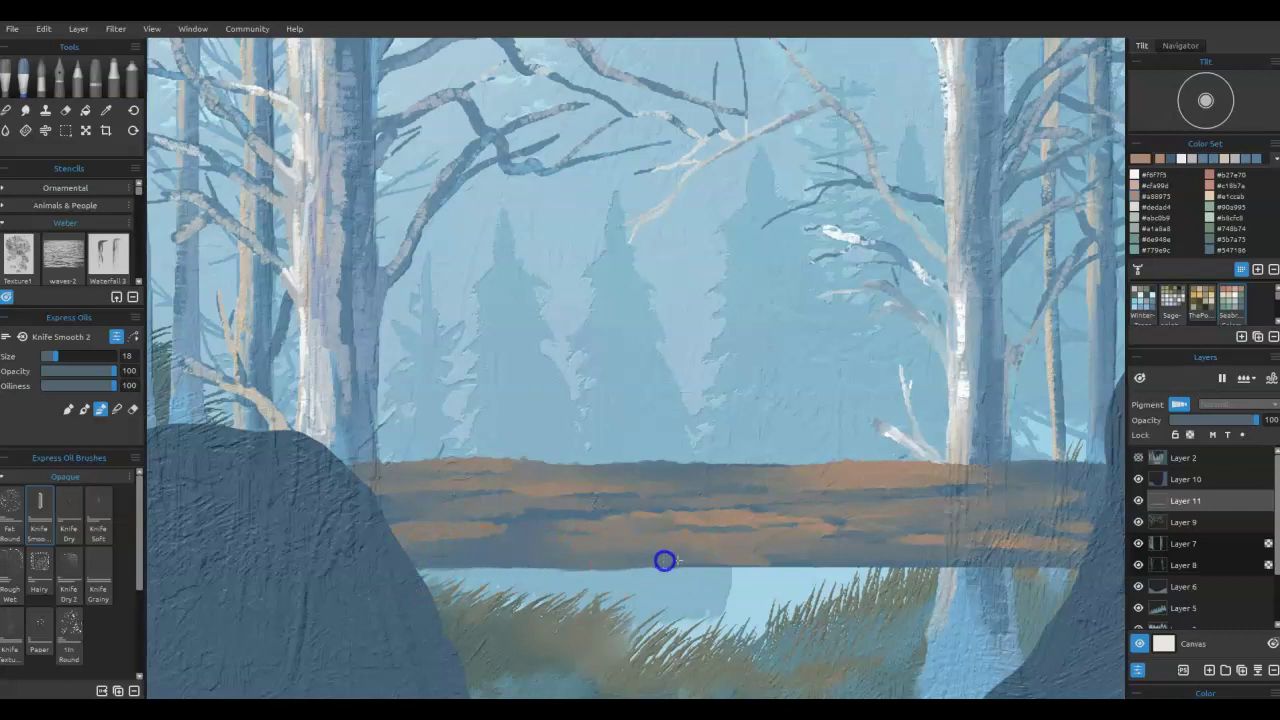
pyautogui.moveTo(805, 562)
pyautogui.mouseDown()
pyautogui.moveTo(1075, 562)
pyautogui.moveTo(998, 557)
pyautogui.mouseUp()
pyautogui.moveTo(903, 558); pyautogui.dragTo(409, 562)
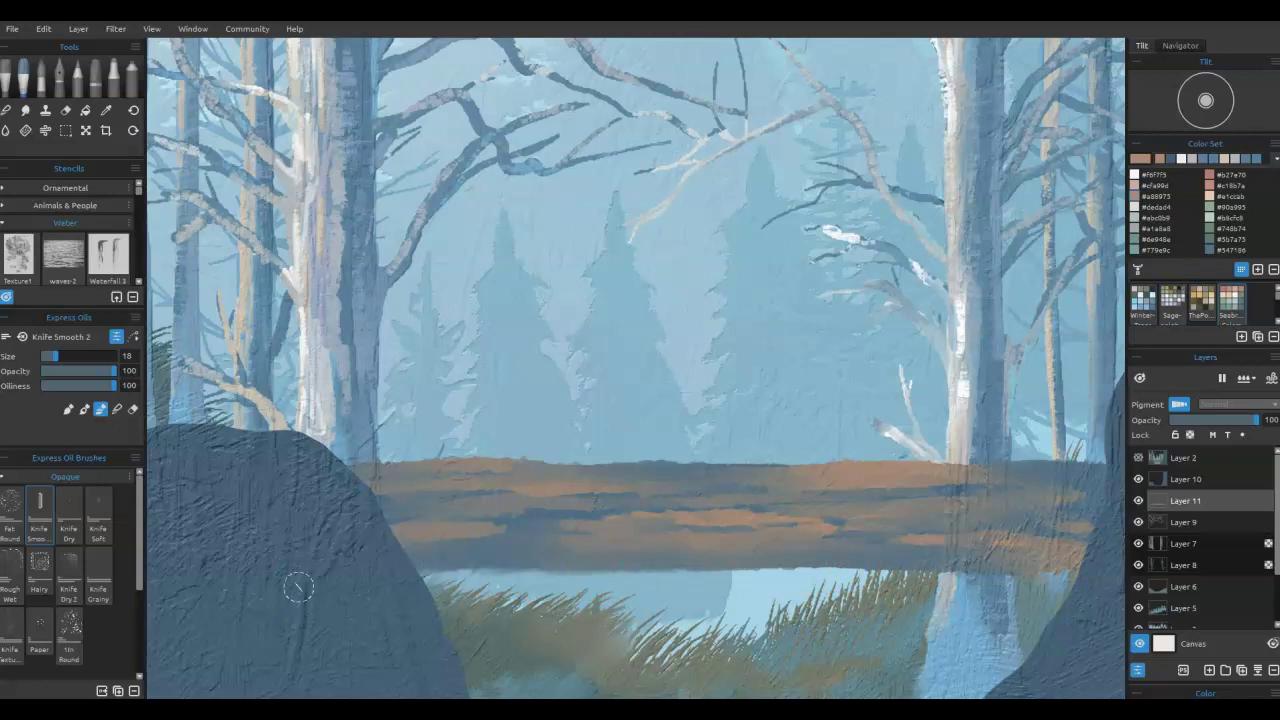
# - Sample the dark blue from the foreground shape and blend shadow strokes into the lower half of the log
pyautogui.moveTo(1065, 597); pyautogui.dragTo(1085, 617)
pyautogui.moveTo(1006, 534)
pyautogui.mouseDown()
pyautogui.moveTo(652, 536)
pyautogui.moveTo(834, 515)
pyautogui.moveTo(923, 517)
pyautogui.moveTo(452, 528)
pyautogui.mouseUp()
pyautogui.moveTo(560, 534)
pyautogui.mouseDown()
pyautogui.moveTo(631, 537)
pyautogui.moveTo(391, 563)
pyautogui.mouseUp()
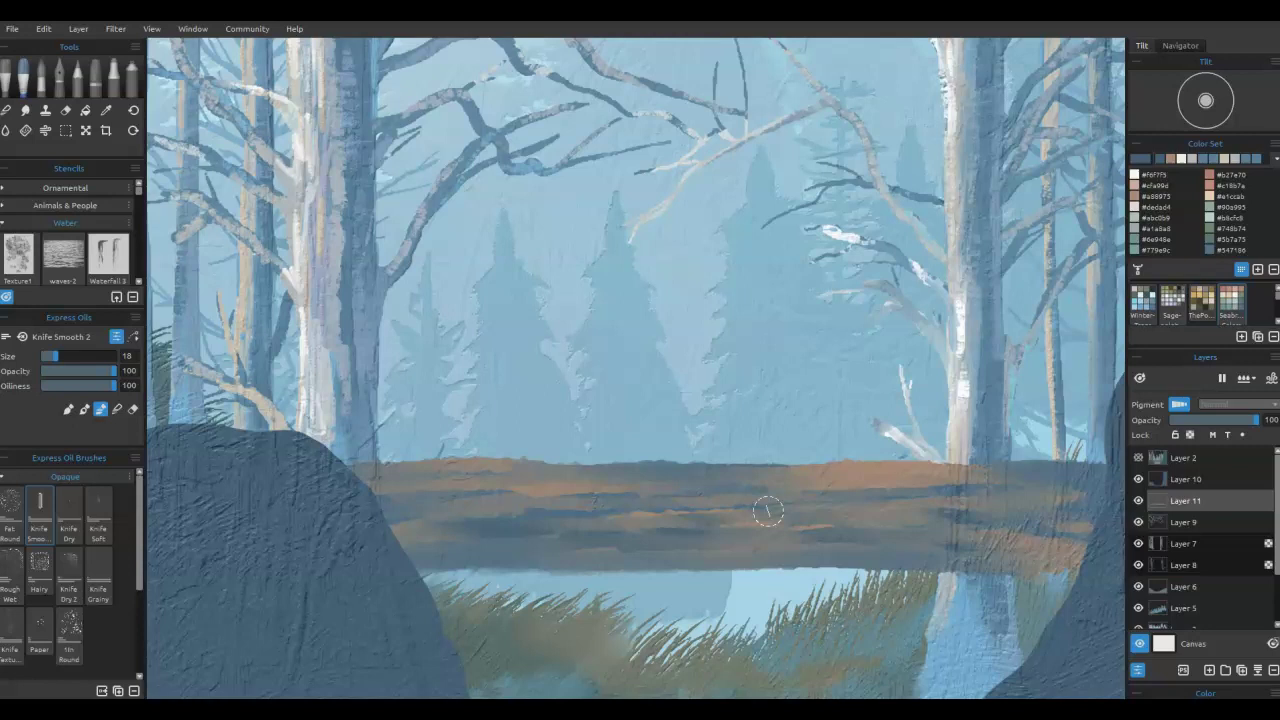
# - Sample the pale pinkish tone from the birch trunk and paint highlights along the log's upper side with Knife Smooth 2 at size 8
pyautogui.press('i')
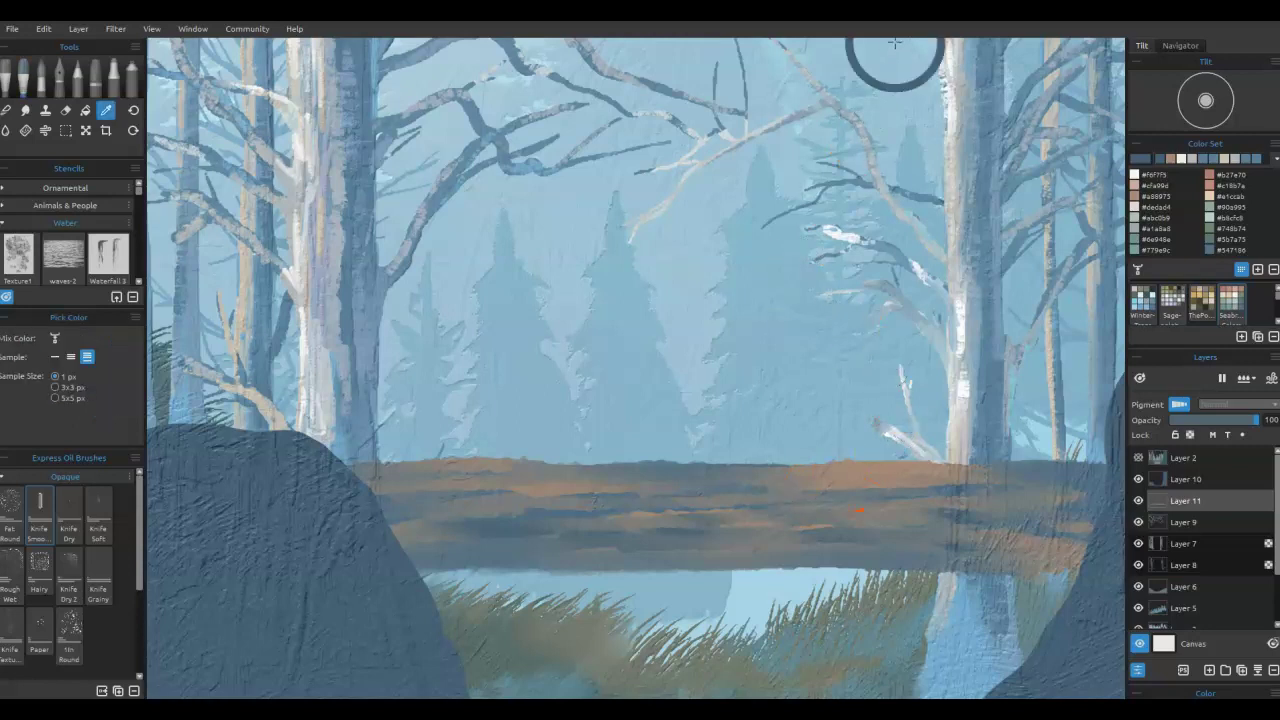
pyautogui.click(946, 60)
pyautogui.moveTo(858, 509)
pyautogui.mouseDown()
pyautogui.moveTo(934, 496)
pyautogui.moveTo(873, 497)
pyautogui.mouseUp()
pyautogui.hotkey('ctrl', 'z')
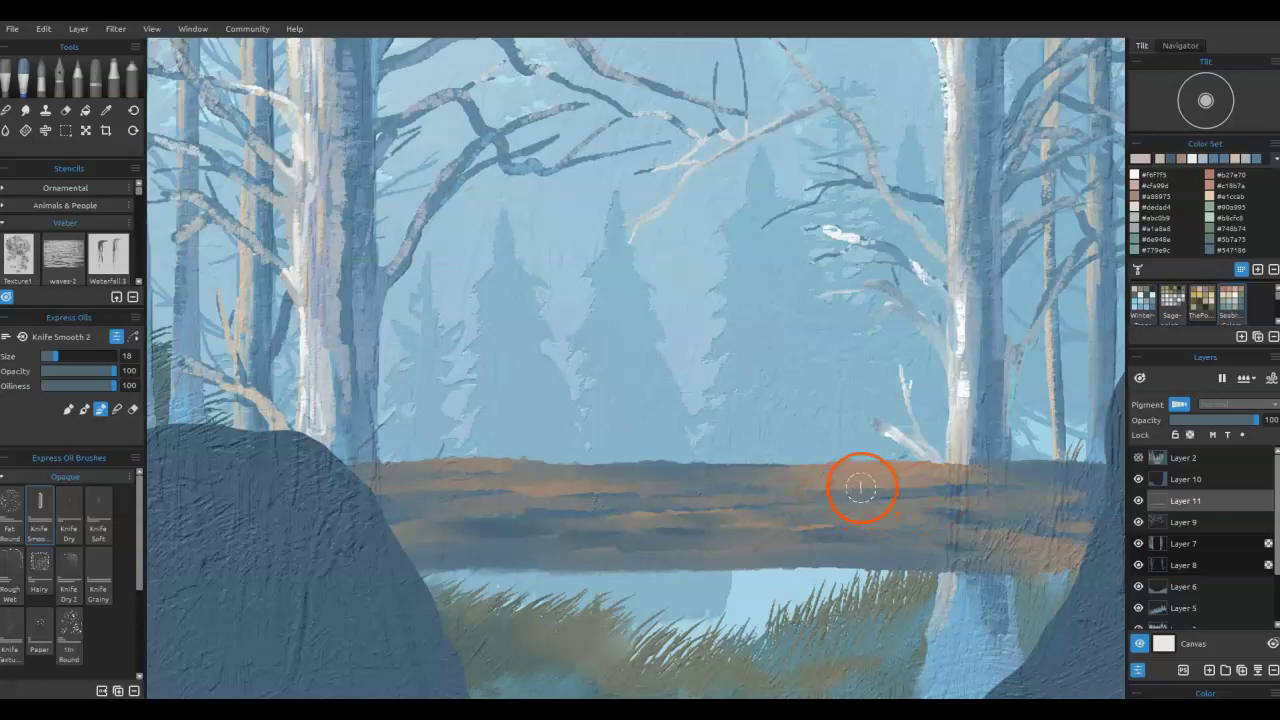
pyautogui.press('[')
pyautogui.moveTo(803, 475)
pyautogui.mouseDown()
pyautogui.moveTo(898, 466)
pyautogui.moveTo(770, 469)
pyautogui.moveTo(799, 478)
pyautogui.moveTo(756, 486)
pyautogui.moveTo(698, 474)
pyautogui.moveTo(746, 471)
pyautogui.moveTo(664, 470)
pyautogui.moveTo(718, 482)
pyautogui.moveTo(723, 472)
pyautogui.moveTo(648, 474)
pyautogui.moveTo(661, 467)
pyautogui.moveTo(676, 479)
pyautogui.moveTo(536, 474)
pyautogui.moveTo(627, 483)
pyautogui.mouseUp()
pyautogui.moveTo(529, 481)
pyautogui.mouseDown()
pyautogui.moveTo(568, 473)
pyautogui.moveTo(507, 468)
pyautogui.moveTo(631, 483)
pyautogui.moveTo(497, 476)
pyautogui.mouseUp()
pyautogui.moveTo(889, 477)
pyautogui.mouseDown()
pyautogui.moveTo(1075, 467)
pyautogui.moveTo(936, 465)
pyautogui.moveTo(1020, 473)
pyautogui.moveTo(996, 475)
pyautogui.moveTo(1024, 486)
pyautogui.moveTo(966, 493)
pyautogui.moveTo(1035, 484)
pyautogui.moveTo(916, 492)
pyautogui.moveTo(1054, 489)
pyautogui.mouseUp()
pyautogui.click(1183, 503)
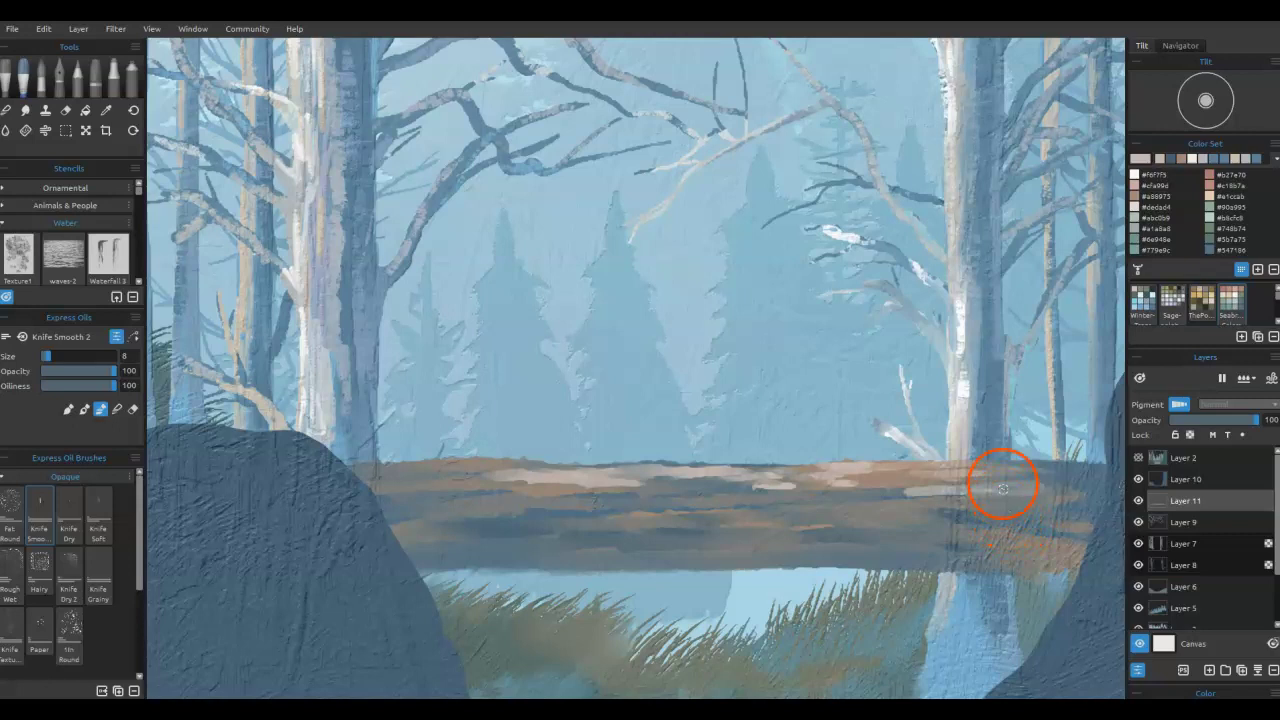
pyautogui.moveTo(1086, 492); pyautogui.dragTo(1073, 453)
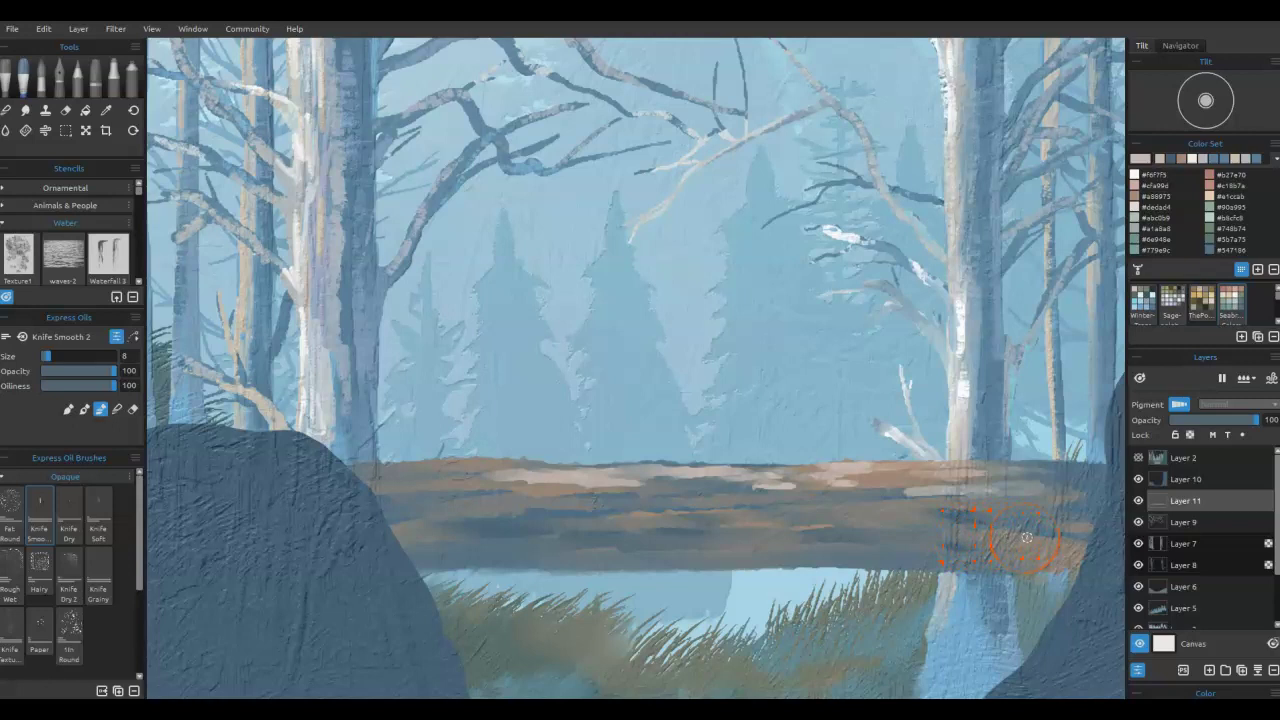
# - Paint short pale bark strokes on the upper right part of the log with the Oils & Acrylics Flat Dry brush at size 8
pyautogui.click(15, 77)
pyautogui.click(6, 80)
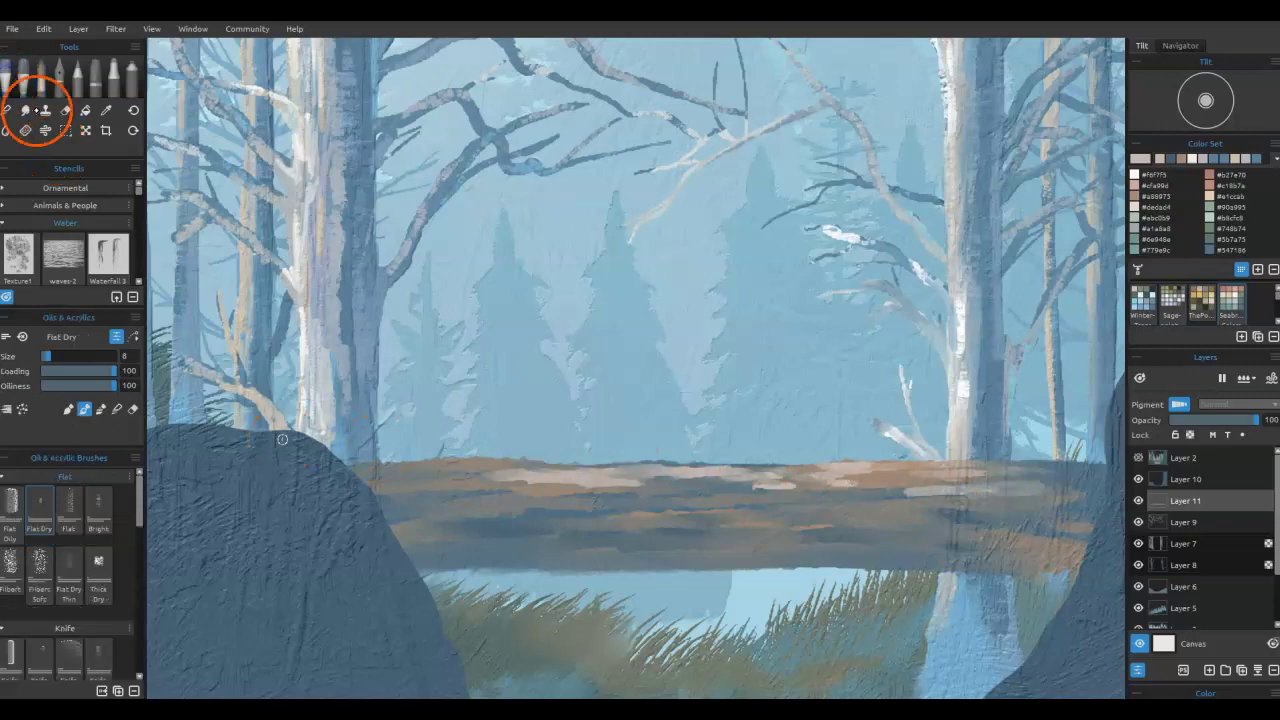
pyautogui.moveTo(930, 493)
pyautogui.mouseDown()
pyautogui.moveTo(960, 500)
pyautogui.moveTo(1000, 482)
pyautogui.moveTo(994, 471)
pyautogui.moveTo(1020, 470)
pyautogui.moveTo(1002, 467)
pyautogui.moveTo(1066, 466)
pyautogui.moveTo(929, 466)
pyautogui.moveTo(963, 457)
pyautogui.moveTo(869, 470)
pyautogui.mouseUp()
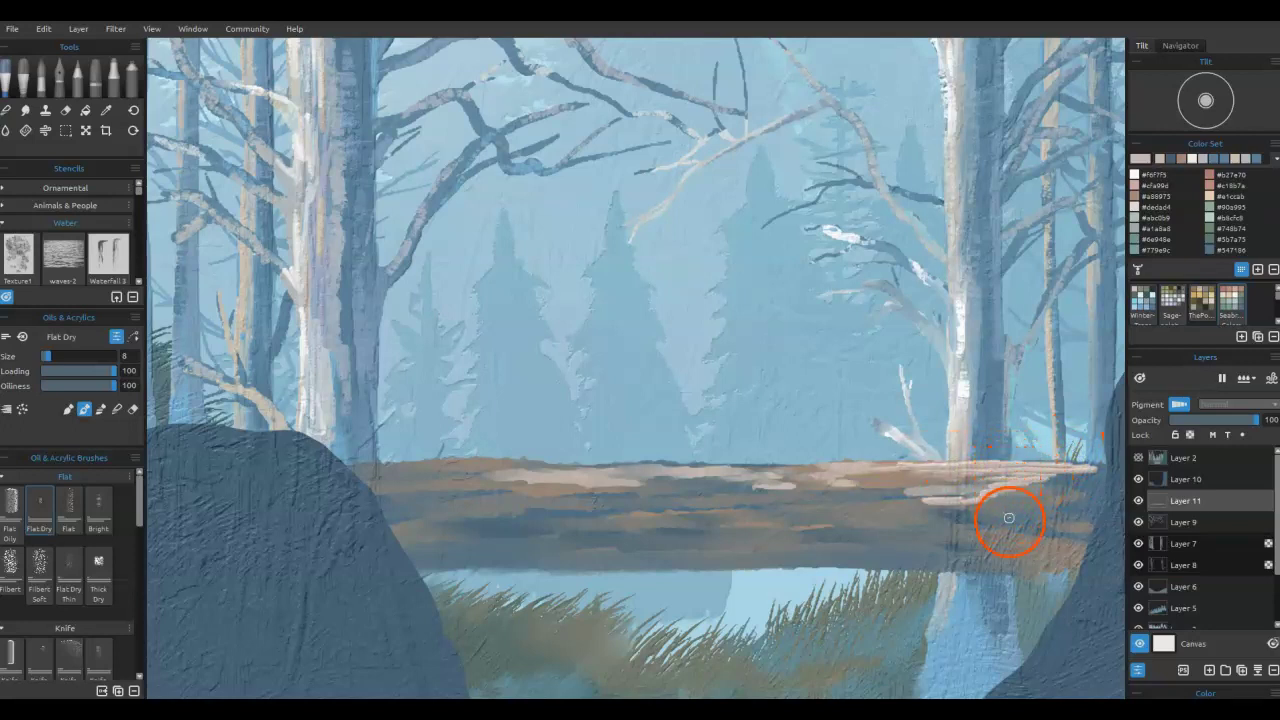
pyautogui.moveTo(948, 545)
pyautogui.mouseDown()
pyautogui.moveTo(963, 414)
pyautogui.moveTo(952, 519)
pyautogui.moveTo(955, 458)
pyautogui.moveTo(957, 493)
pyautogui.moveTo(932, 498)
pyautogui.moveTo(913, 530)
pyautogui.mouseUp()
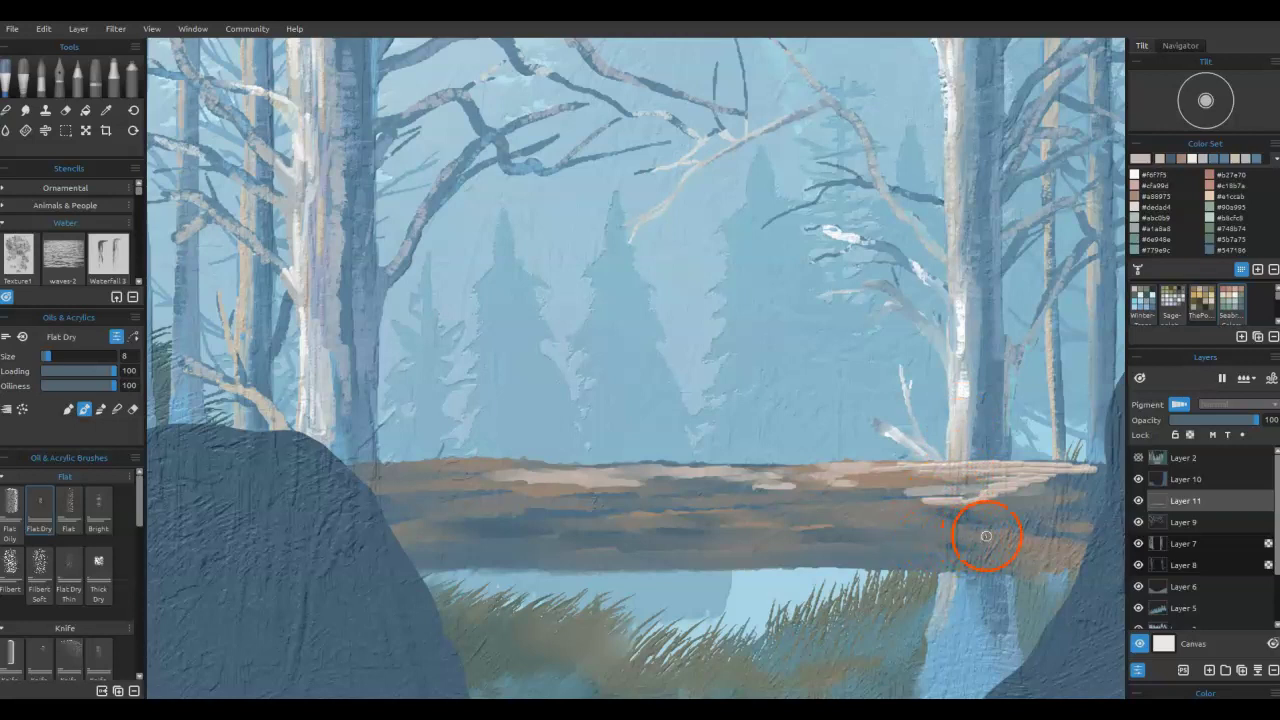
pyautogui.moveTo(988, 490)
pyautogui.mouseDown()
pyautogui.moveTo(955, 503)
pyautogui.moveTo(916, 490)
pyautogui.moveTo(932, 482)
pyautogui.moveTo(770, 469)
pyautogui.moveTo(897, 466)
pyautogui.mouseUp()
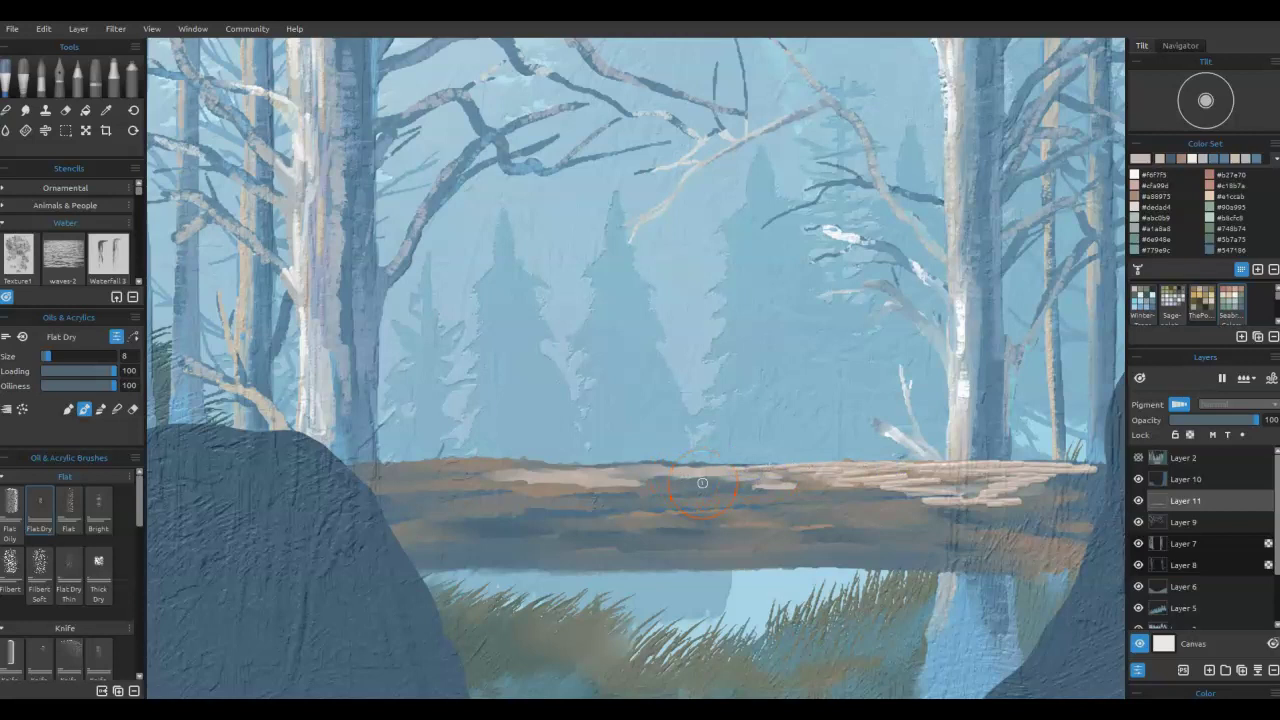
# - Switch the Flat Dry brush to its blending paint mode and extend the pale bark texture along the log's whole upper side
pyautogui.press('n')
pyautogui.moveTo(1034, 502)
pyautogui.mouseDown()
pyautogui.moveTo(999, 494)
pyautogui.moveTo(1090, 466)
pyautogui.moveTo(996, 468)
pyautogui.moveTo(1006, 487)
pyautogui.moveTo(986, 495)
pyautogui.moveTo(878, 508)
pyautogui.moveTo(913, 493)
pyautogui.moveTo(840, 489)
pyautogui.mouseUp()
pyautogui.moveTo(914, 476)
pyautogui.mouseDown()
pyautogui.moveTo(764, 485)
pyautogui.moveTo(758, 474)
pyautogui.mouseUp()
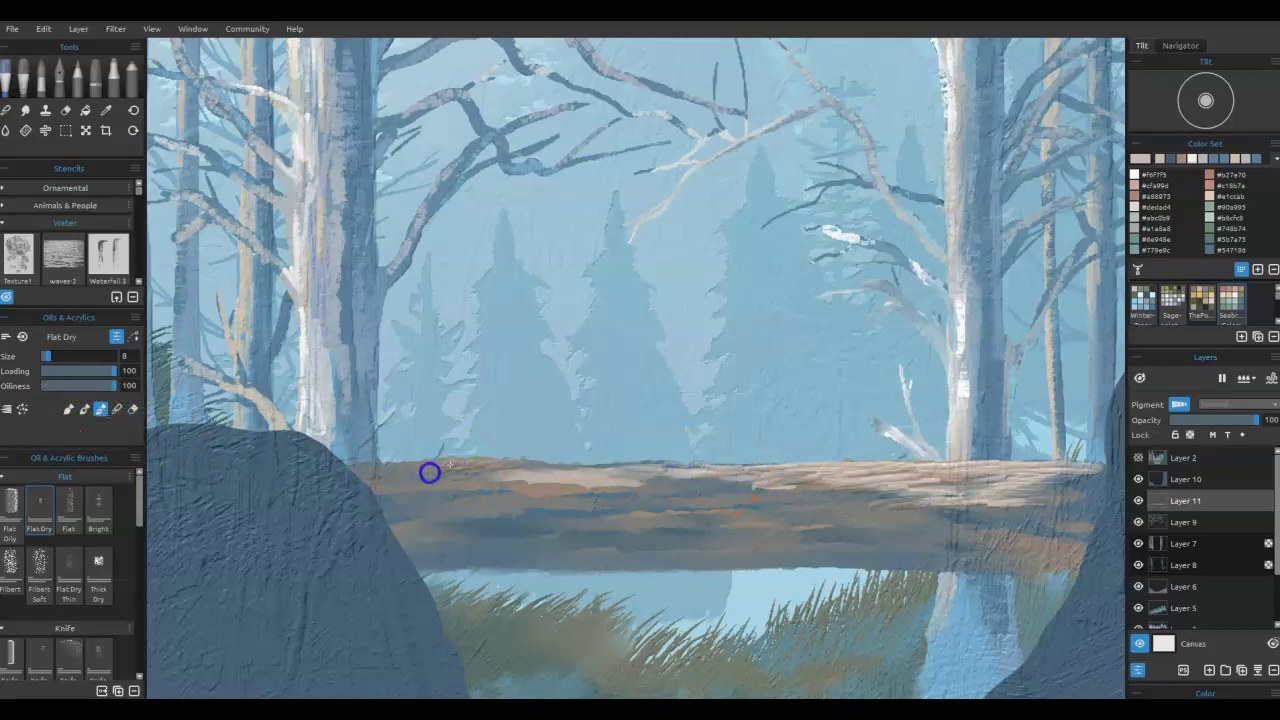
pyautogui.moveTo(510, 468)
pyautogui.mouseDown()
pyautogui.moveTo(386, 469)
pyautogui.moveTo(497, 487)
pyautogui.moveTo(686, 485)
pyautogui.mouseUp()
pyautogui.moveTo(809, 492)
pyautogui.mouseDown()
pyautogui.moveTo(904, 507)
pyautogui.moveTo(754, 492)
pyautogui.moveTo(453, 507)
pyautogui.moveTo(367, 492)
pyautogui.moveTo(427, 488)
pyautogui.mouseUp()
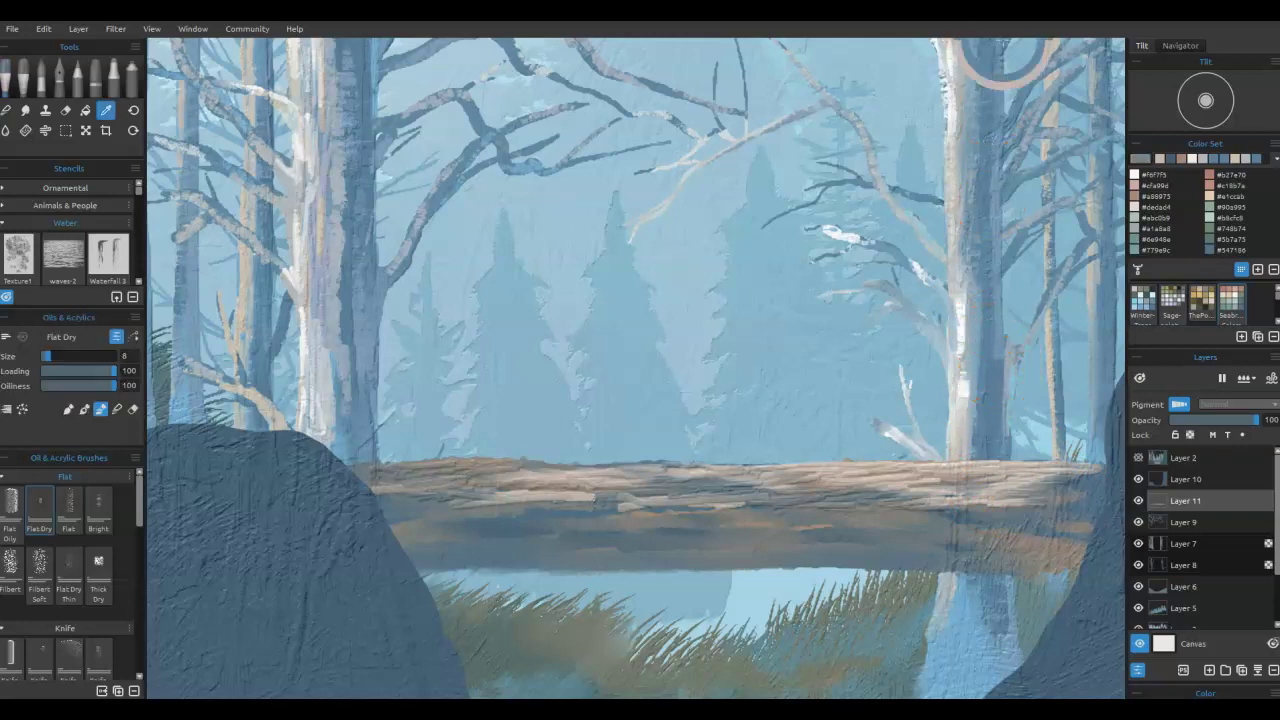
# - Sample a blue-gray and paint bark grain strokes over the shaded lower half of the log
pyautogui.keyDown('alt'); pyautogui.click(1032, 540); pyautogui.keyUp('alt')
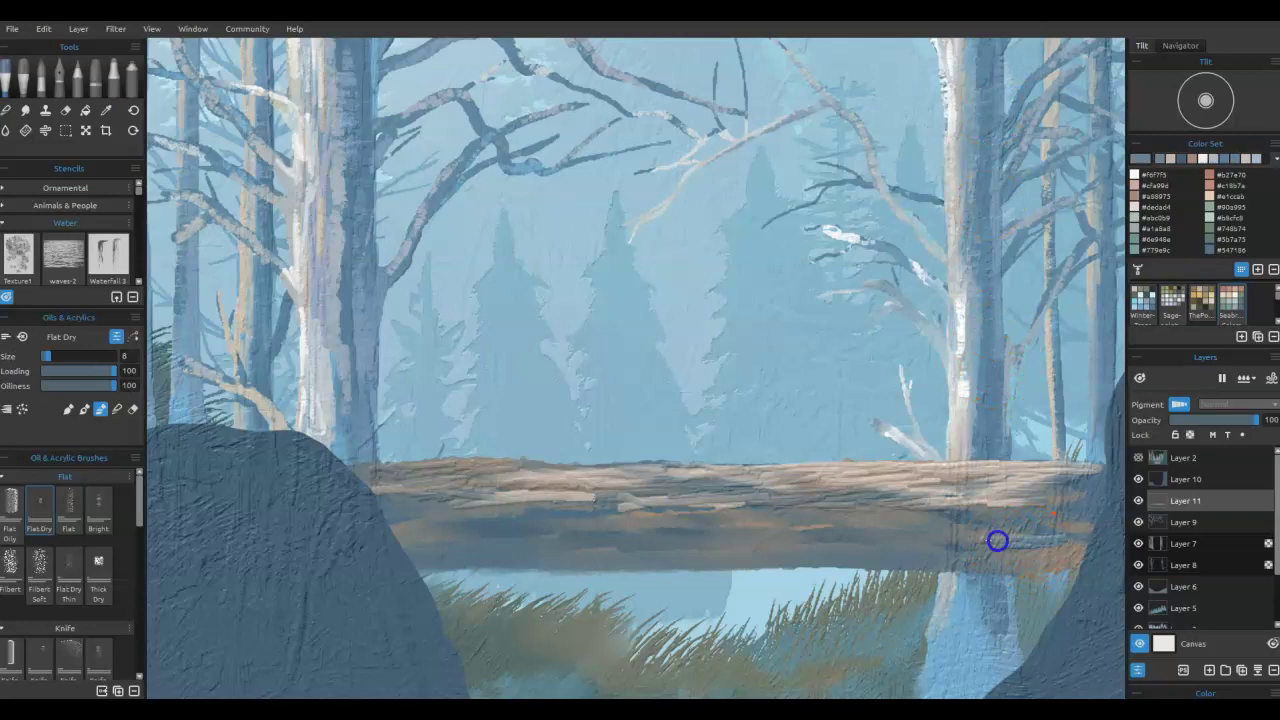
pyautogui.moveTo(1013, 556)
pyautogui.mouseDown()
pyautogui.moveTo(903, 549)
pyautogui.moveTo(963, 549)
pyautogui.moveTo(873, 527)
pyautogui.moveTo(909, 517)
pyautogui.moveTo(782, 545)
pyautogui.moveTo(703, 543)
pyautogui.moveTo(798, 517)
pyautogui.moveTo(706, 520)
pyautogui.mouseUp()
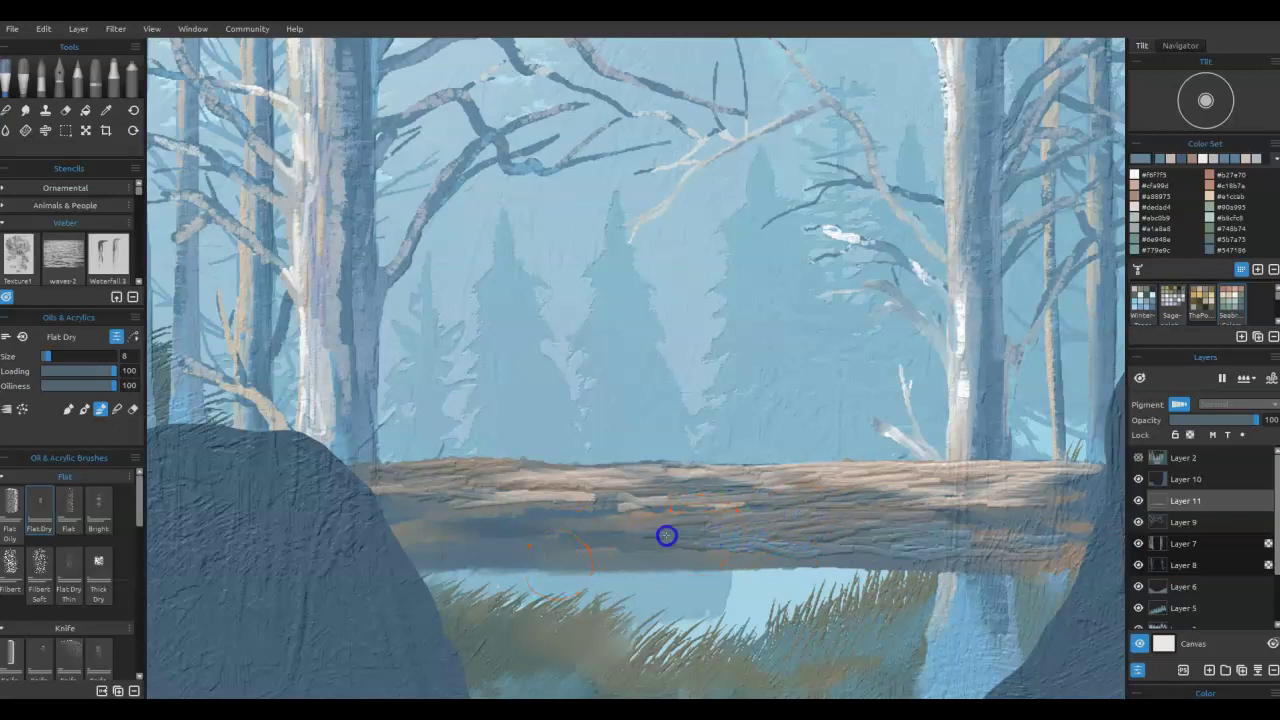
pyautogui.moveTo(631, 543); pyautogui.dragTo(679, 545)
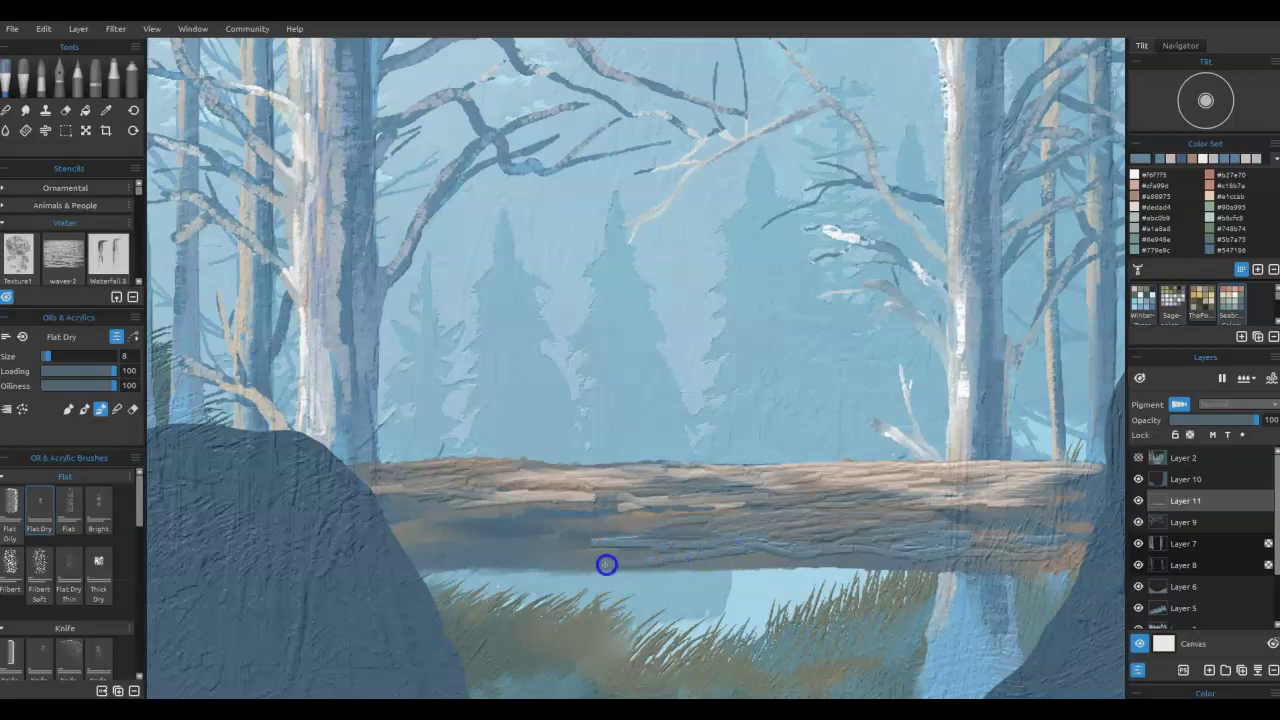
pyautogui.moveTo(522, 549)
pyautogui.mouseDown()
pyautogui.moveTo(686, 512)
pyautogui.moveTo(537, 533)
pyautogui.moveTo(495, 564)
pyautogui.moveTo(547, 536)
pyautogui.moveTo(514, 530)
pyautogui.moveTo(550, 524)
pyautogui.moveTo(505, 526)
pyautogui.moveTo(445, 504)
pyautogui.moveTo(472, 535)
pyautogui.moveTo(484, 536)
pyautogui.moveTo(467, 530)
pyautogui.moveTo(482, 517)
pyautogui.moveTo(509, 562)
pyautogui.mouseUp()
# - Enlarge the Flat Dry brush to size 18 and blend bark strokes over the log's left end and along its shaded lower half
pyautogui.keyDown('alt'); pyautogui.click(450, 511); pyautogui.keyUp('alt')
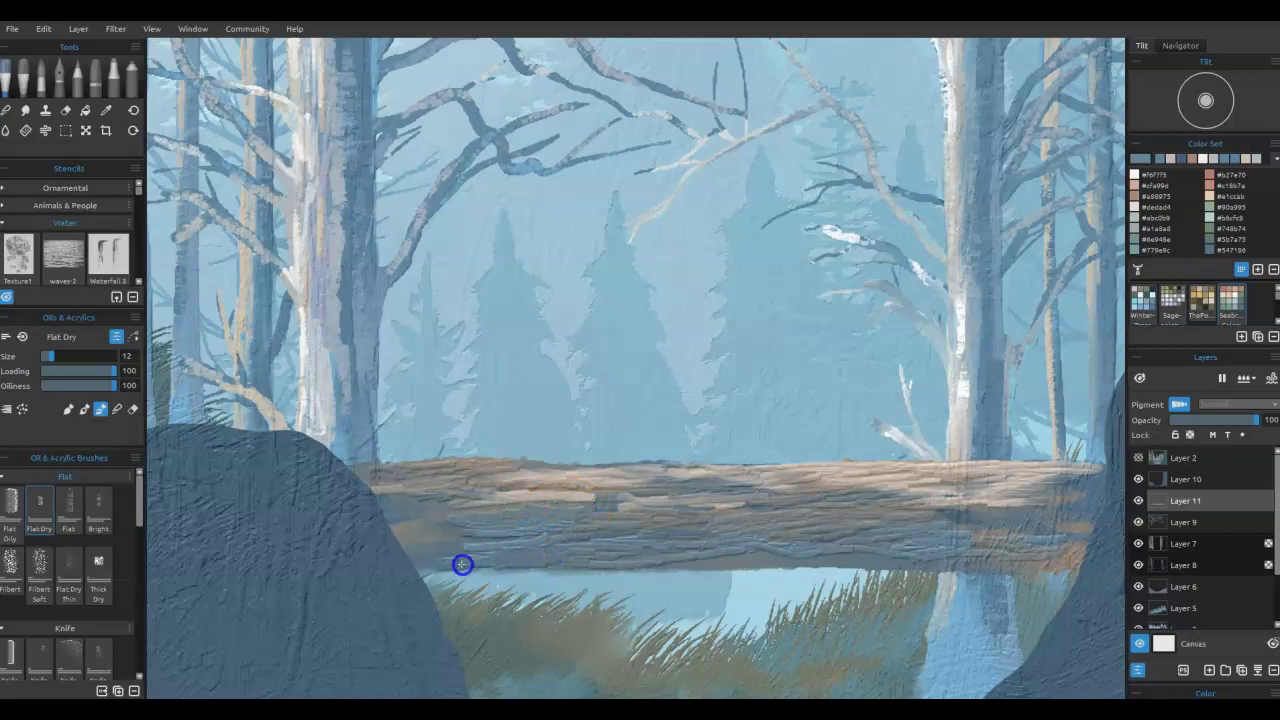
pyautogui.press(']')
pyautogui.moveTo(398, 532)
pyautogui.mouseDown()
pyautogui.moveTo(449, 527)
pyautogui.moveTo(460, 503)
pyautogui.mouseUp()
pyautogui.keyDown('alt'); pyautogui.click(522, 494); pyautogui.keyUp('alt')
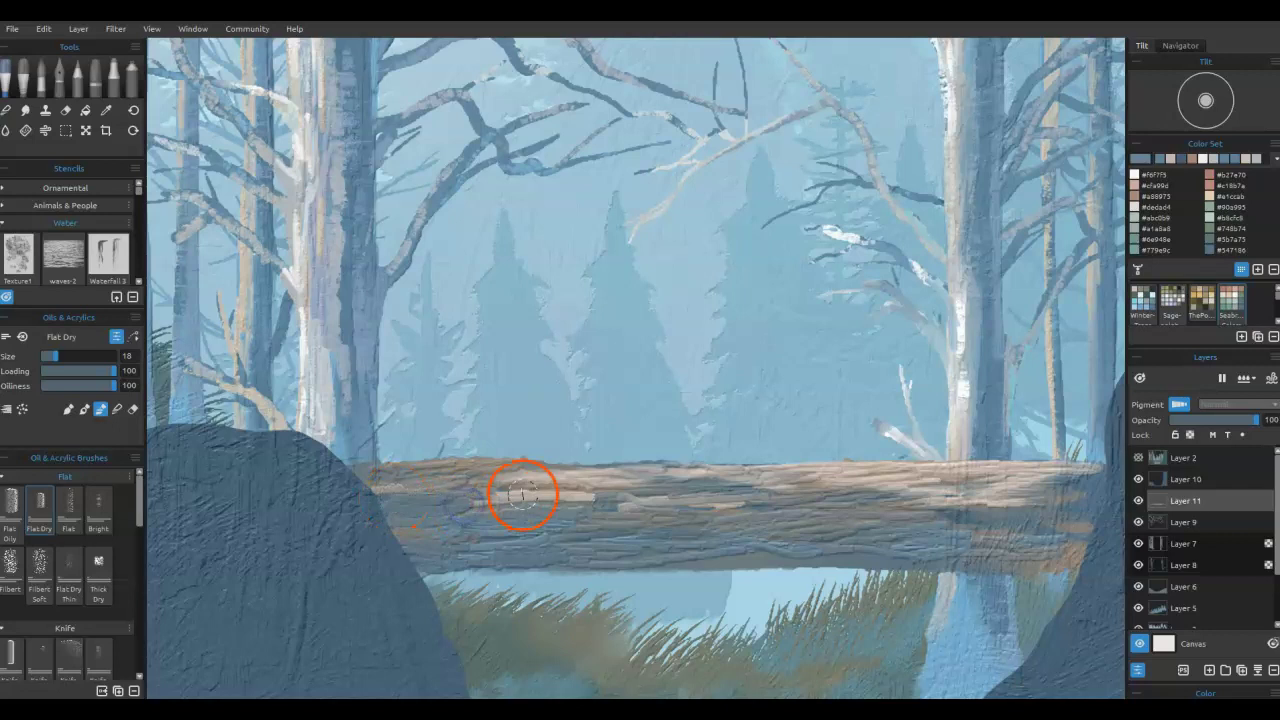
pyautogui.moveTo(726, 560)
pyautogui.mouseDown()
pyautogui.moveTo(1080, 561)
pyautogui.moveTo(1069, 564)
pyautogui.moveTo(1077, 547)
pyautogui.moveTo(1037, 538)
pyautogui.moveTo(949, 532)
pyautogui.moveTo(1044, 521)
pyautogui.moveTo(836, 520)
pyautogui.mouseUp()
pyautogui.moveTo(836, 520); pyautogui.dragTo(1091, 514)
pyautogui.moveTo(1091, 514); pyautogui.dragTo(620, 531)
pyautogui.moveTo(620, 531)
pyautogui.mouseDown()
pyautogui.moveTo(563, 528)
pyautogui.moveTo(647, 540)
pyautogui.mouseUp()
pyautogui.moveTo(492, 540); pyautogui.dragTo(521, 535)
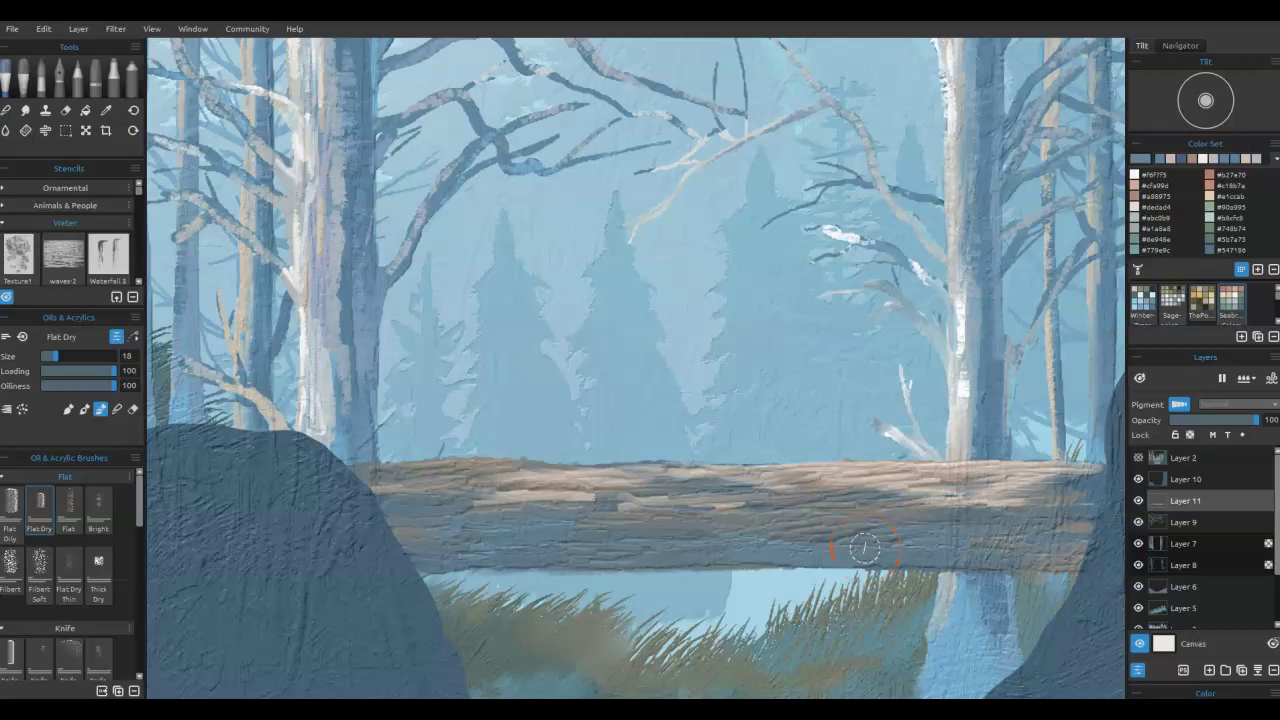
# - Blend more Flat Dry strokes along the shaded lower half of the log
pyautogui.hotkey('ctrl', '0')
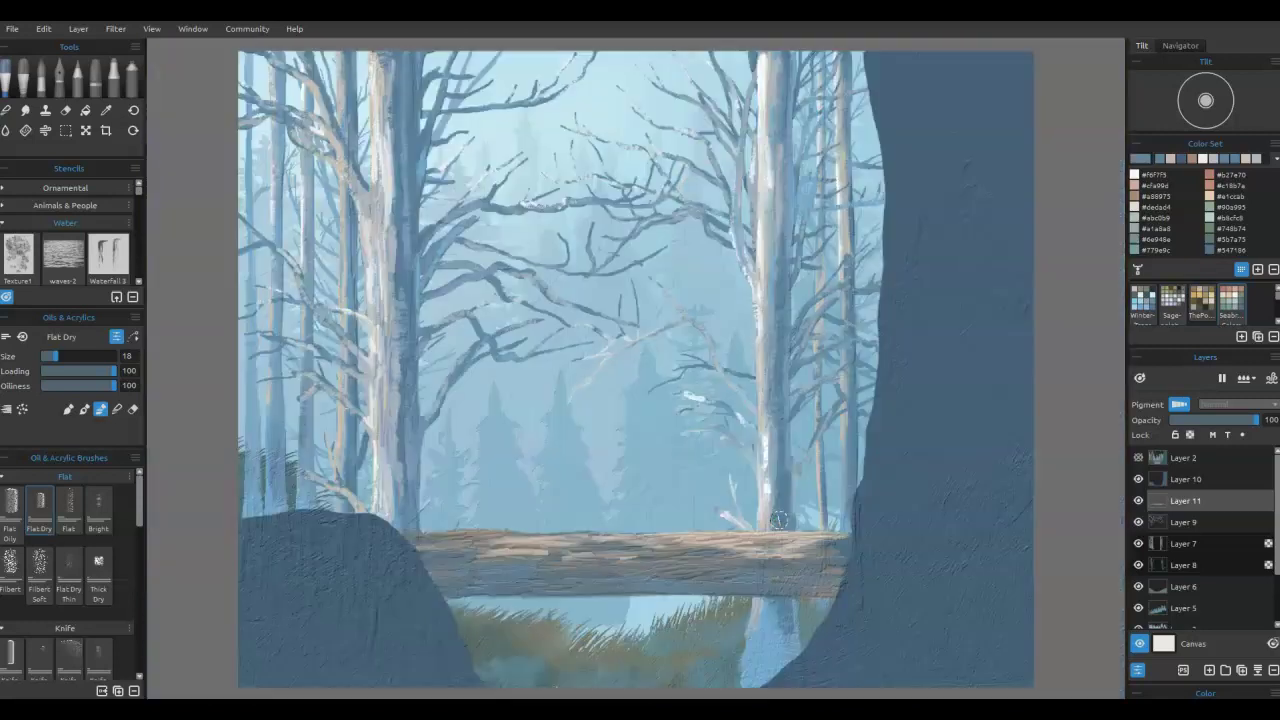
pyautogui.click(578, 610)
pyautogui.moveTo(464, 580)
pyautogui.mouseDown()
pyautogui.moveTo(449, 583)
pyautogui.moveTo(680, 580)
pyautogui.mouseUp()
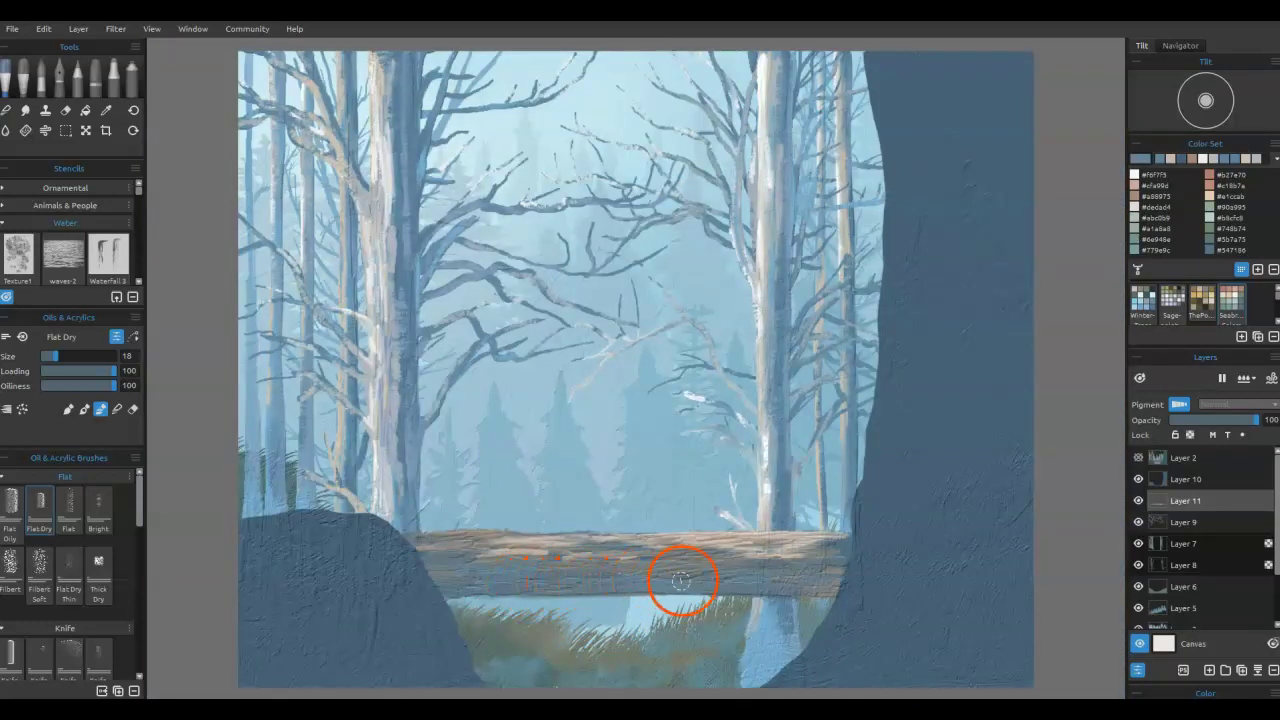
# - Pick a muted blue and brush it along the log's shaded underside and out to its right end
pyautogui.moveTo(878, 80); pyautogui.dragTo(862, 108)
pyautogui.press('i')
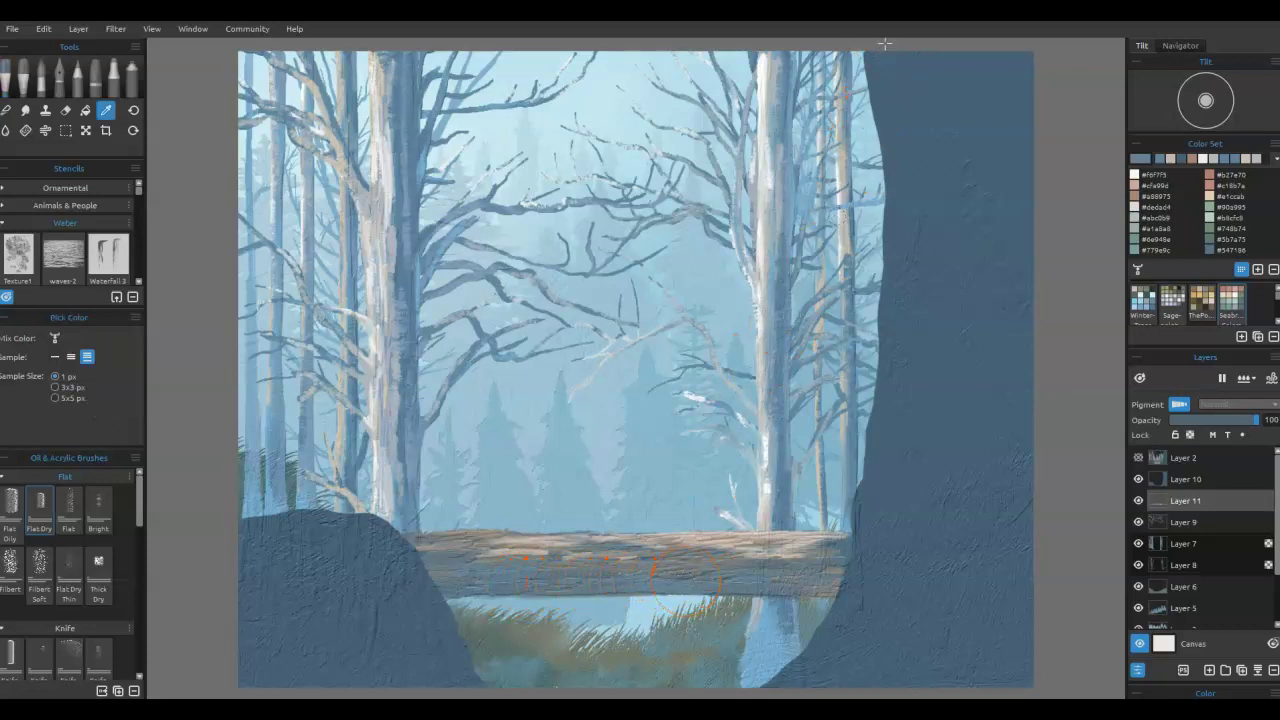
pyautogui.press('b')
pyautogui.moveTo(770, 574); pyautogui.dragTo(794, 576)
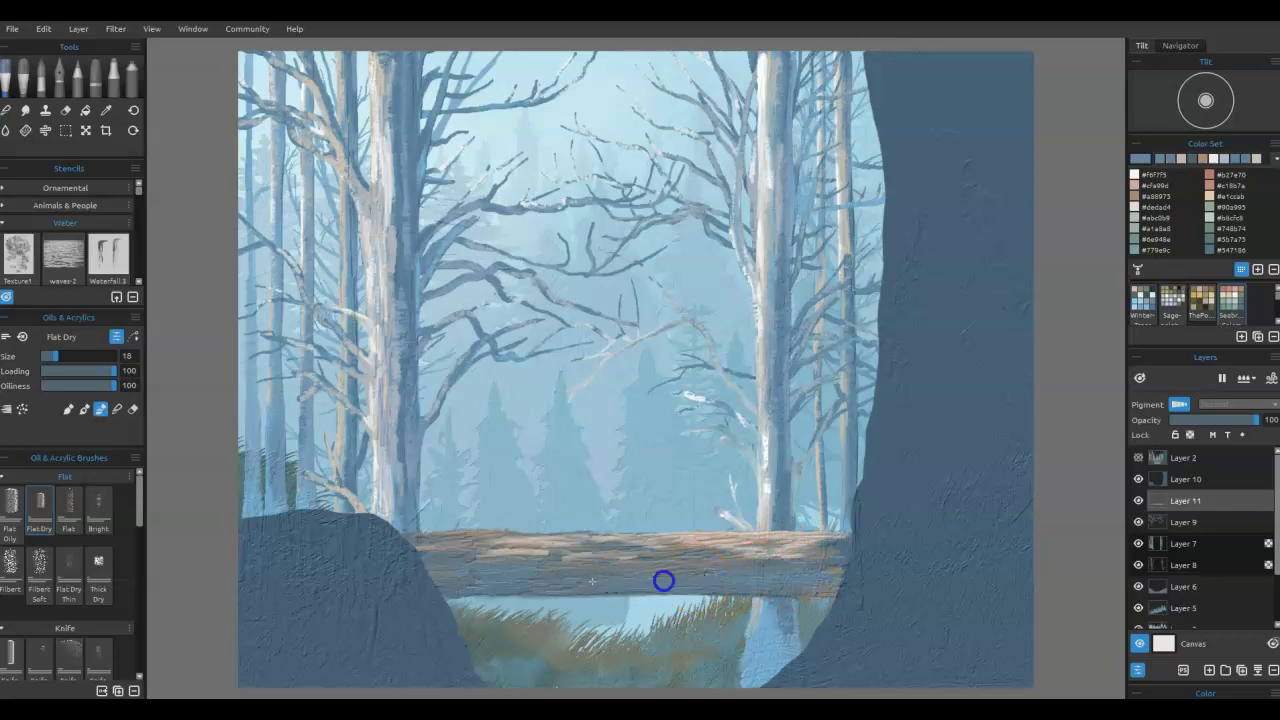
pyautogui.moveTo(472, 583); pyautogui.dragTo(686, 575)
pyautogui.moveTo(848, 582)
pyautogui.mouseDown()
pyautogui.moveTo(857, 591)
pyautogui.moveTo(866, 551)
pyautogui.moveTo(813, 588)
pyautogui.moveTo(849, 591)
pyautogui.moveTo(764, 569)
pyautogui.moveTo(843, 588)
pyautogui.moveTo(862, 573)
pyautogui.mouseUp()
pyautogui.moveTo(846, 541); pyautogui.dragTo(765, 551)
# - Sample a pale bark color, reduce the Flat Dry brush to size 9, and add short highlight strokes along the log's upper side
pyautogui.keyDown('alt'); pyautogui.click(747, 547); pyautogui.keyUp('alt')
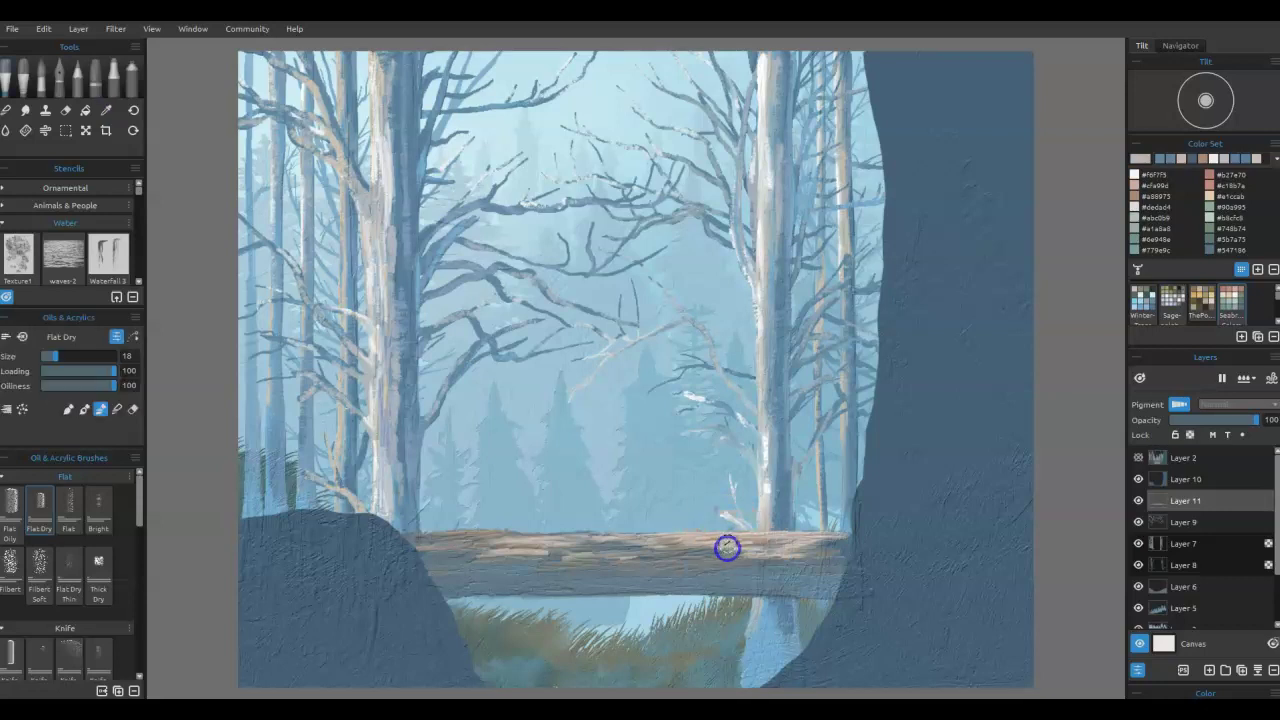
pyautogui.moveTo(731, 552); pyautogui.dragTo(803, 510)
pyautogui.moveTo(715, 535)
pyautogui.mouseDown()
pyautogui.moveTo(688, 560)
pyautogui.moveTo(640, 531)
pyautogui.moveTo(630, 555)
pyautogui.mouseUp()
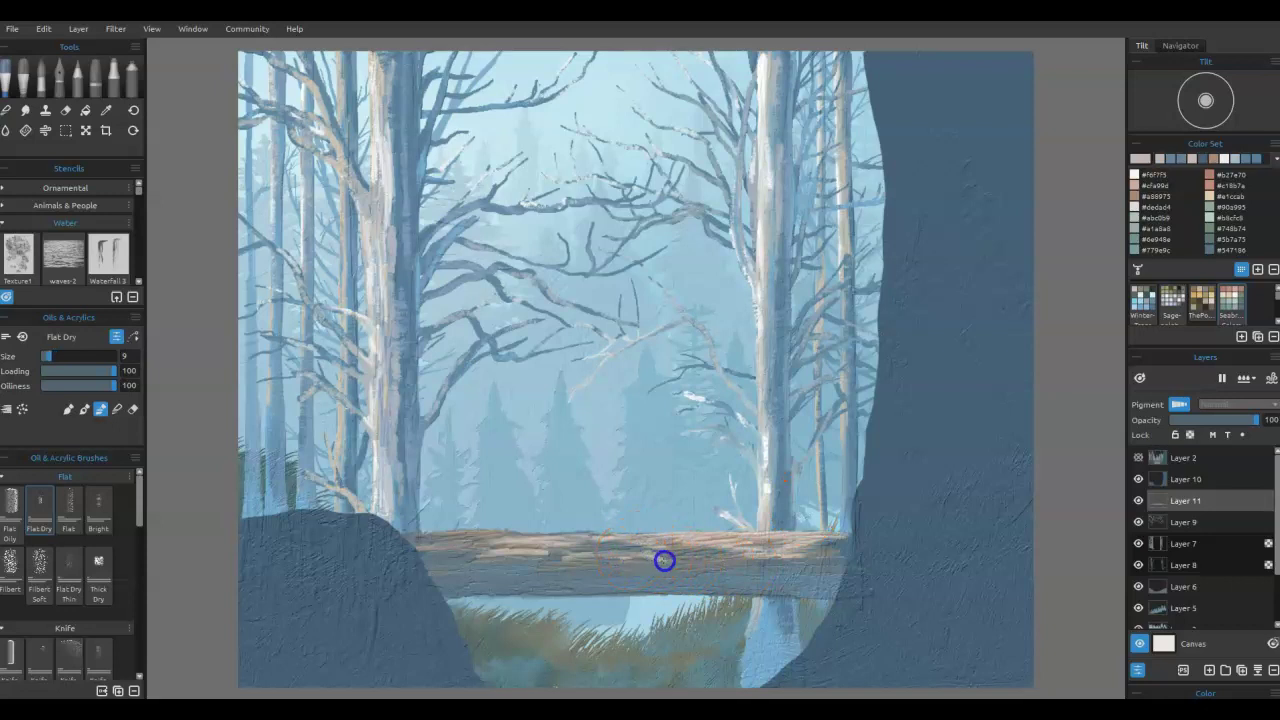
pyautogui.moveTo(641, 545); pyautogui.dragTo(620, 539)
pyautogui.moveTo(689, 565); pyautogui.dragTo(682, 562)
pyautogui.moveTo(585, 530)
pyautogui.mouseDown()
pyautogui.moveTo(462, 551)
pyautogui.moveTo(453, 535)
pyautogui.mouseUp()
pyautogui.moveTo(811, 551); pyautogui.dragTo(761, 541)
pyautogui.moveTo(806, 560)
pyautogui.mouseDown()
pyautogui.moveTo(780, 560)
pyautogui.moveTo(817, 563)
pyautogui.moveTo(806, 555)
pyautogui.mouseUp()
pyautogui.moveTo(840, 538); pyautogui.dragTo(820, 537)
pyautogui.moveTo(690, 535); pyautogui.dragTo(682, 538)
pyautogui.moveTo(820, 535); pyautogui.dragTo(811, 535)
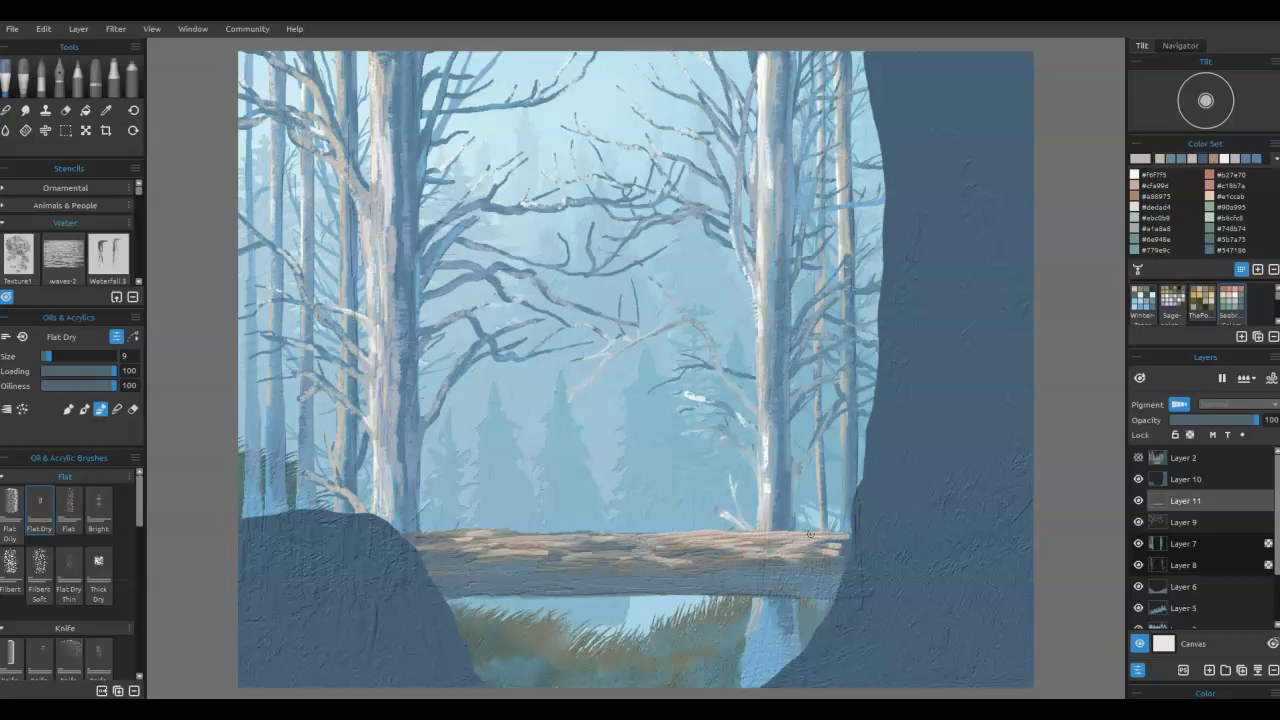
# - On Layer 10, paint a pale gray-white highlight band down the left edge of the large foreground trunk with a wider Flat Dry brush
pyautogui.click(1170, 480)
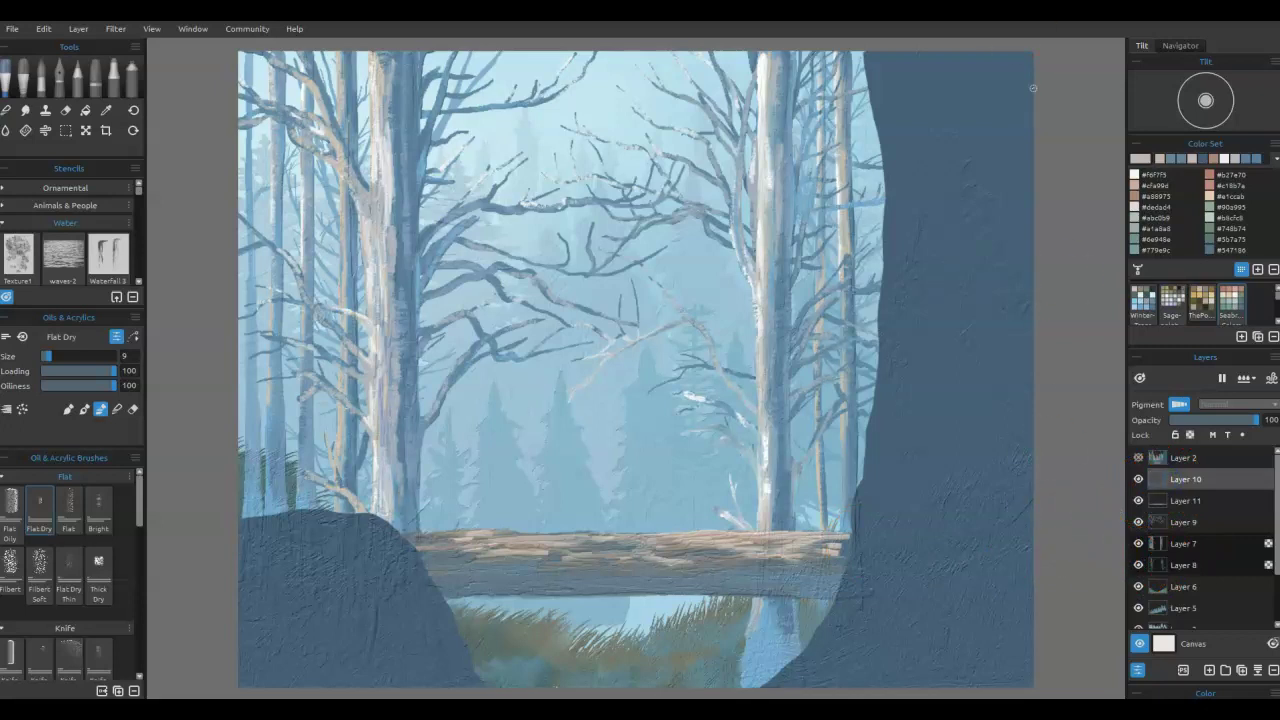
pyautogui.keyDown('alt'); pyautogui.click(1033, 88); pyautogui.keyUp('alt')
pyautogui.moveTo(897, 364)
pyautogui.mouseDown()
pyautogui.moveTo(897, 298)
pyautogui.moveTo(890, 349)
pyautogui.mouseUp()
pyautogui.press('[')
pyautogui.moveTo(893, 272)
pyautogui.mouseDown()
pyautogui.moveTo(902, 351)
pyautogui.moveTo(889, 350)
pyautogui.moveTo(882, 383)
pyautogui.moveTo(896, 195)
pyautogui.moveTo(914, 293)
pyautogui.moveTo(899, 418)
pyautogui.moveTo(885, 467)
pyautogui.moveTo(883, 427)
pyautogui.moveTo(853, 578)
pyautogui.moveTo(906, 468)
pyautogui.moveTo(910, 413)
pyautogui.moveTo(905, 239)
pyautogui.moveTo(899, 285)
pyautogui.moveTo(879, 68)
pyautogui.moveTo(896, 139)
pyautogui.moveTo(874, 71)
pyautogui.moveTo(892, 190)
pyautogui.moveTo(890, 330)
pyautogui.moveTo(918, 231)
pyautogui.moveTo(923, 333)
pyautogui.moveTo(905, 127)
pyautogui.moveTo(916, 438)
pyautogui.moveTo(845, 626)
pyautogui.moveTo(782, 678)
pyautogui.moveTo(840, 594)
pyautogui.moveTo(791, 676)
pyautogui.moveTo(843, 649)
pyautogui.moveTo(889, 557)
pyautogui.moveTo(869, 477)
pyautogui.moveTo(875, 468)
pyautogui.moveTo(883, 483)
pyautogui.moveTo(903, 386)
pyautogui.moveTo(912, 208)
pyautogui.mouseUp()
# - Pick a cream color and paint a size 25 bark band beside the white highlight, from the foreground trunk's top to its base
pyautogui.press('i')
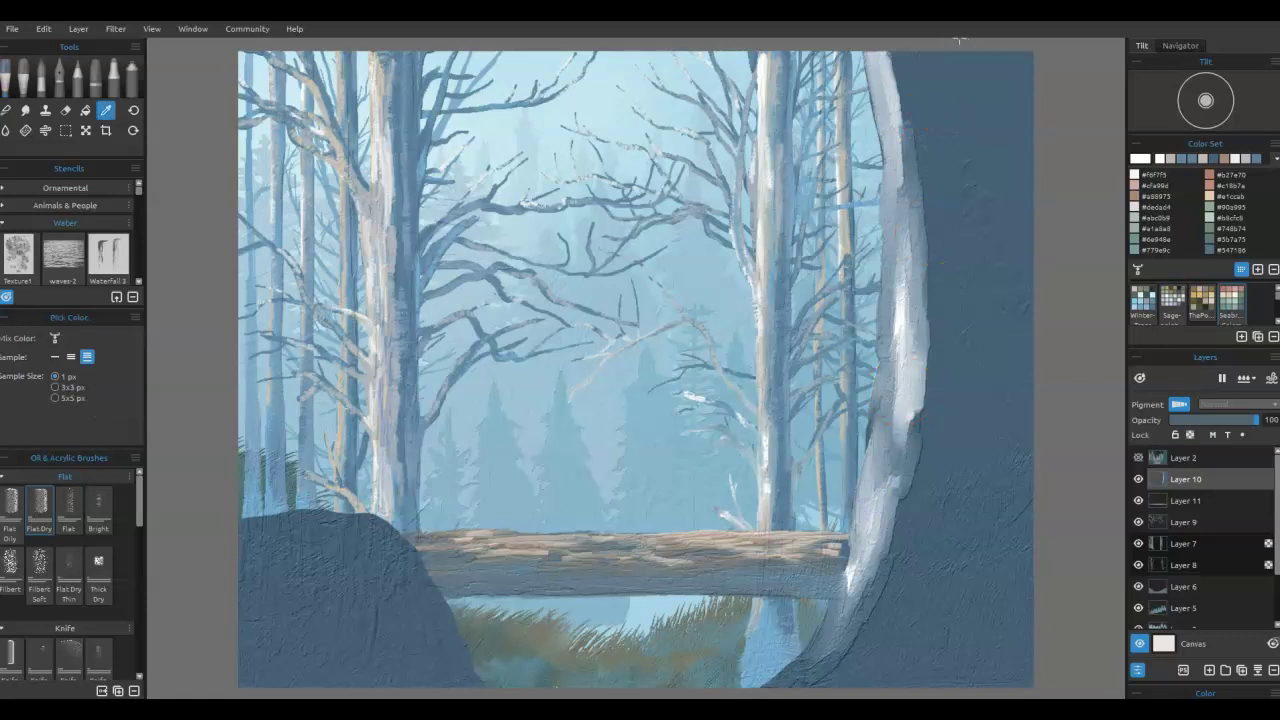
pyautogui.press('b')
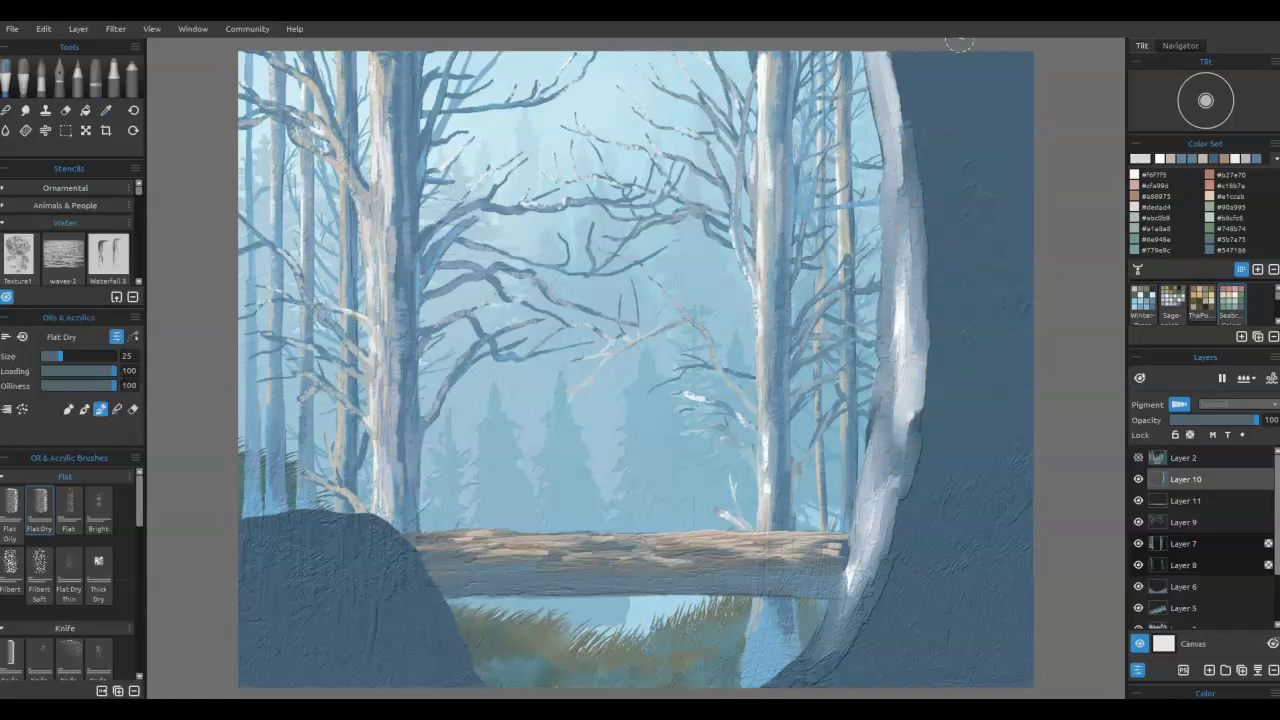
pyautogui.moveTo(913, 416)
pyautogui.mouseDown()
pyautogui.moveTo(914, 451)
pyautogui.moveTo(927, 347)
pyautogui.moveTo(927, 360)
pyautogui.moveTo(901, 48)
pyautogui.moveTo(924, 196)
pyautogui.moveTo(887, 65)
pyautogui.moveTo(915, 298)
pyautogui.moveTo(887, 585)
pyautogui.moveTo(916, 459)
pyautogui.moveTo(880, 618)
pyautogui.moveTo(857, 666)
pyautogui.moveTo(815, 684)
pyautogui.moveTo(864, 645)
pyautogui.moveTo(864, 596)
pyautogui.moveTo(864, 645)
pyautogui.moveTo(914, 503)
pyautogui.moveTo(862, 659)
pyautogui.moveTo(813, 678)
pyautogui.moveTo(827, 688)
pyautogui.moveTo(815, 660)
pyautogui.moveTo(893, 608)
pyautogui.moveTo(940, 447)
pyautogui.moveTo(940, 410)
pyautogui.moveTo(928, 427)
pyautogui.moveTo(938, 103)
pyautogui.moveTo(918, 36)
pyautogui.mouseUp()
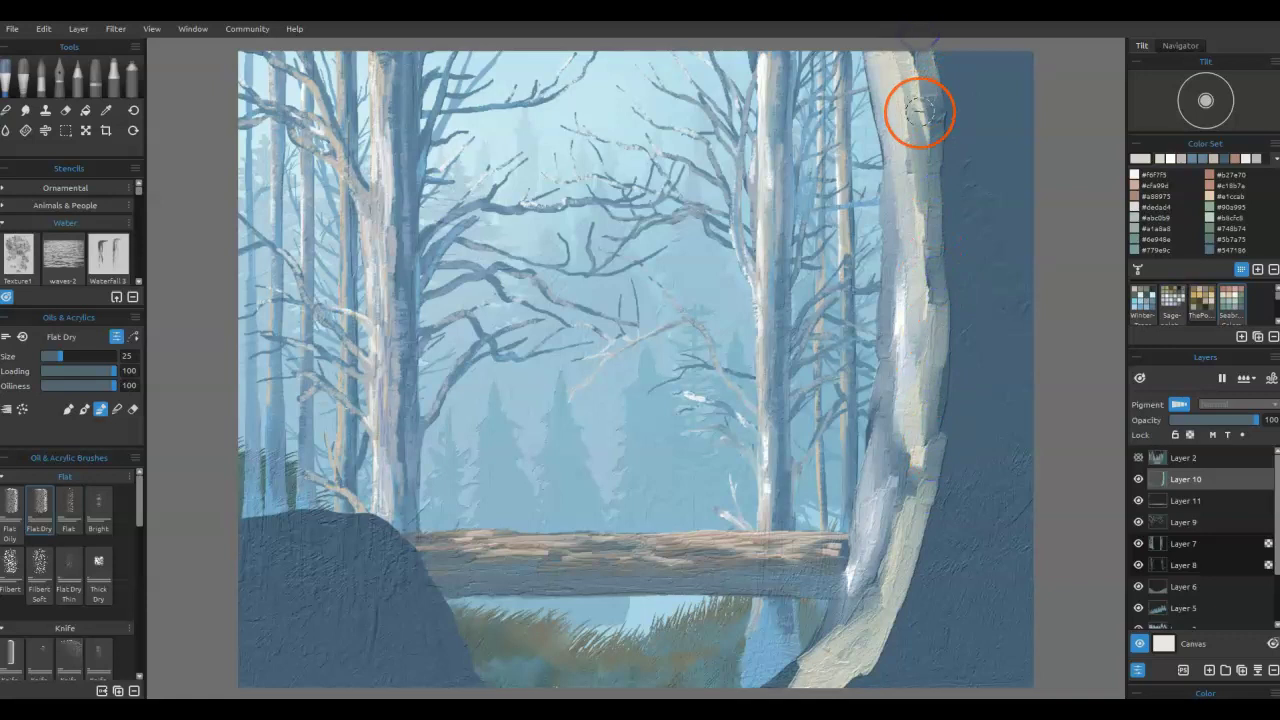
pyautogui.moveTo(854, 619)
pyautogui.mouseDown()
pyautogui.moveTo(796, 669)
pyautogui.moveTo(808, 662)
pyautogui.moveTo(807, 680)
pyautogui.moveTo(866, 612)
pyautogui.moveTo(826, 673)
pyautogui.moveTo(867, 662)
pyautogui.moveTo(893, 616)
pyautogui.moveTo(853, 686)
pyautogui.moveTo(880, 658)
pyautogui.mouseUp()
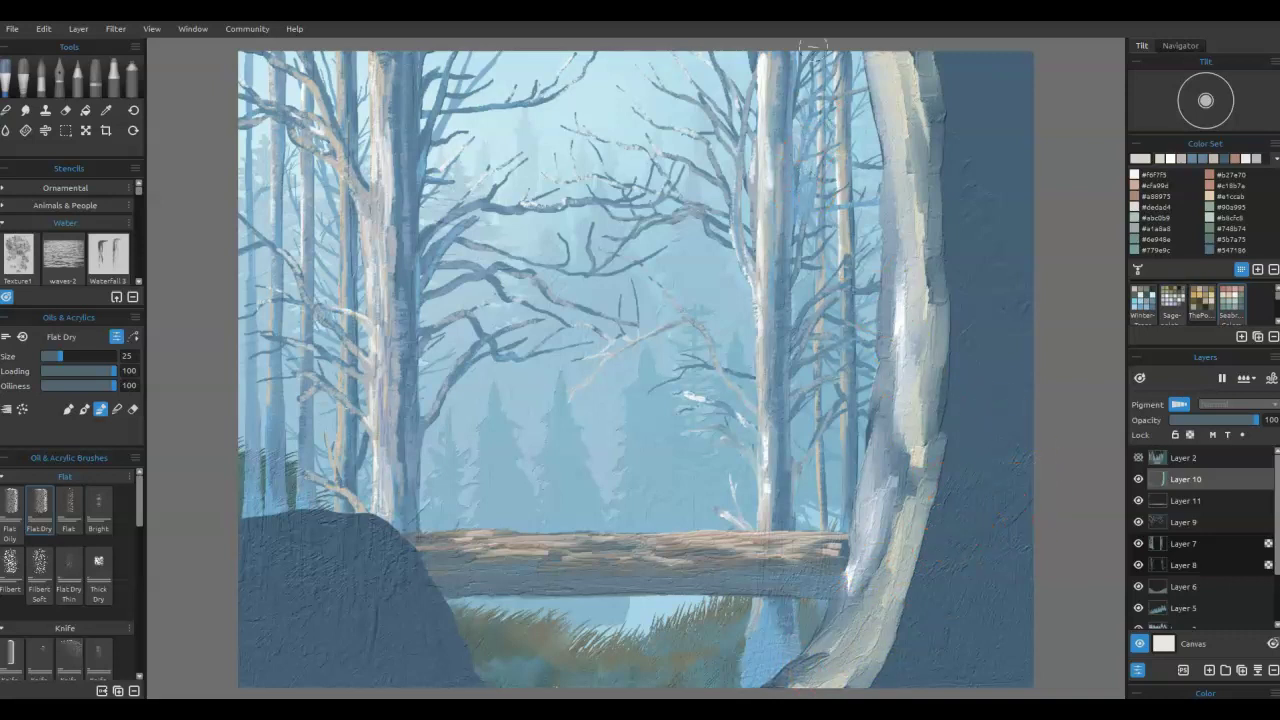
# - Pick a gray-brown and paint a bark band down the middle of the foreground trunk, right of the cream band
pyautogui.press('i')
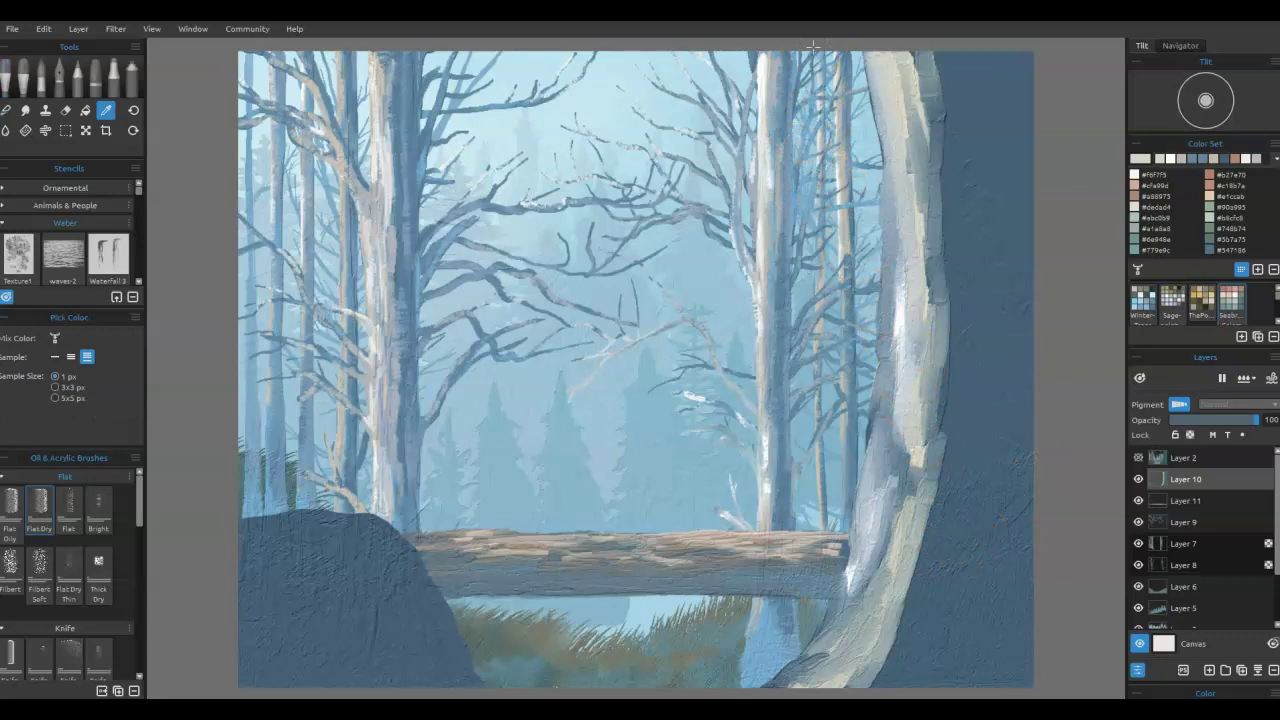
pyautogui.press('b')
pyautogui.moveTo(954, 480)
pyautogui.mouseDown()
pyautogui.moveTo(946, 152)
pyautogui.moveTo(963, 123)
pyautogui.moveTo(968, 289)
pyautogui.moveTo(949, 291)
pyautogui.moveTo(917, 129)
pyautogui.moveTo(969, 356)
pyautogui.moveTo(963, 449)
pyautogui.moveTo(931, 491)
pyautogui.moveTo(894, 620)
pyautogui.moveTo(912, 652)
pyautogui.moveTo(923, 597)
pyautogui.moveTo(923, 663)
pyautogui.moveTo(946, 640)
pyautogui.moveTo(882, 688)
pyautogui.moveTo(963, 589)
pyautogui.moveTo(960, 634)
pyautogui.moveTo(974, 594)
pyautogui.moveTo(940, 676)
pyautogui.moveTo(991, 446)
pyautogui.moveTo(974, 129)
pyautogui.moveTo(911, 51)
pyautogui.moveTo(914, 86)
pyautogui.moveTo(903, 36)
pyautogui.moveTo(926, 121)
pyautogui.mouseUp()
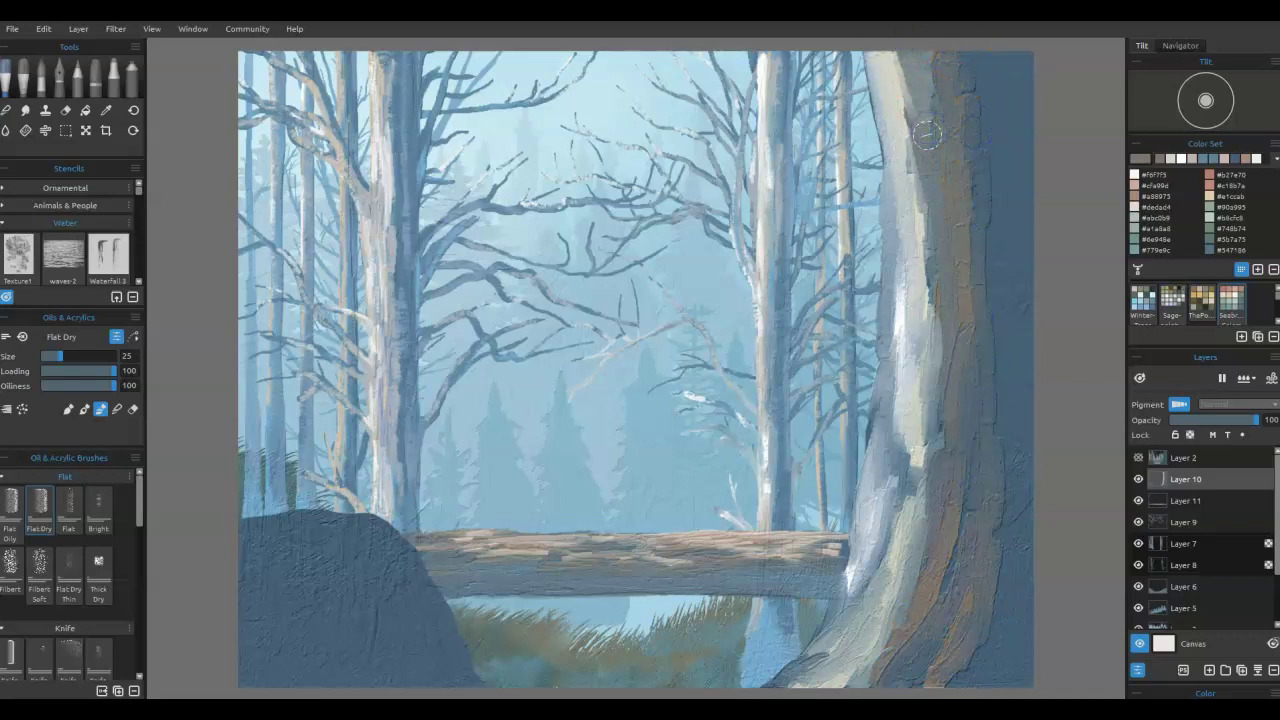
# - Sample a medium blue and paint vertical bark strokes over the foreground trunk's shaded right side, blending it toward the brown band
pyautogui.press('i')
pyautogui.keyDown('alt'); pyautogui.click(1041, 44); pyautogui.keyUp('alt')
pyautogui.moveTo(986, 54); pyautogui.dragTo(998, 138)
pyautogui.moveTo(997, 135)
pyautogui.mouseDown()
pyautogui.moveTo(992, 57)
pyautogui.moveTo(994, 166)
pyautogui.mouseUp()
pyautogui.moveTo(989, 137)
pyautogui.mouseDown()
pyautogui.moveTo(1000, 374)
pyautogui.moveTo(1012, 325)
pyautogui.moveTo(980, 126)
pyautogui.moveTo(1020, 271)
pyautogui.moveTo(1008, 434)
pyautogui.mouseUp()
pyautogui.moveTo(1007, 509)
pyautogui.mouseDown()
pyautogui.moveTo(1004, 604)
pyautogui.moveTo(981, 694)
pyautogui.moveTo(956, 687)
pyautogui.moveTo(999, 643)
pyautogui.moveTo(1026, 606)
pyautogui.mouseUp()
pyautogui.moveTo(1031, 448); pyautogui.dragTo(1031, 349)
pyautogui.moveTo(1034, 100); pyautogui.dragTo(1022, 62)
pyautogui.moveTo(1037, 201); pyautogui.dragTo(1053, 286)
pyautogui.moveTo(935, 75)
pyautogui.mouseDown()
pyautogui.moveTo(943, 191)
pyautogui.moveTo(903, 366)
pyautogui.moveTo(949, 362)
pyautogui.moveTo(914, 534)
pyautogui.moveTo(914, 563)
pyautogui.moveTo(950, 458)
pyautogui.moveTo(943, 557)
pyautogui.moveTo(896, 607)
pyautogui.moveTo(829, 551)
pyautogui.moveTo(757, 557)
pyautogui.moveTo(971, 406)
pyautogui.moveTo(920, 500)
pyautogui.moveTo(923, 531)
pyautogui.moveTo(937, 494)
pyautogui.moveTo(900, 630)
pyautogui.moveTo(949, 529)
pyautogui.moveTo(948, 586)
pyautogui.mouseUp()
# - Sample a darker blue, switch the Flat Dry brush to its mixing mode, and deepen the shadow strokes on the foreground trunk
pyautogui.keyDown('alt'); pyautogui.click(955, 580); pyautogui.keyUp('alt')
pyautogui.keyDown('alt'); pyautogui.click(956, 575); pyautogui.keyUp('alt')
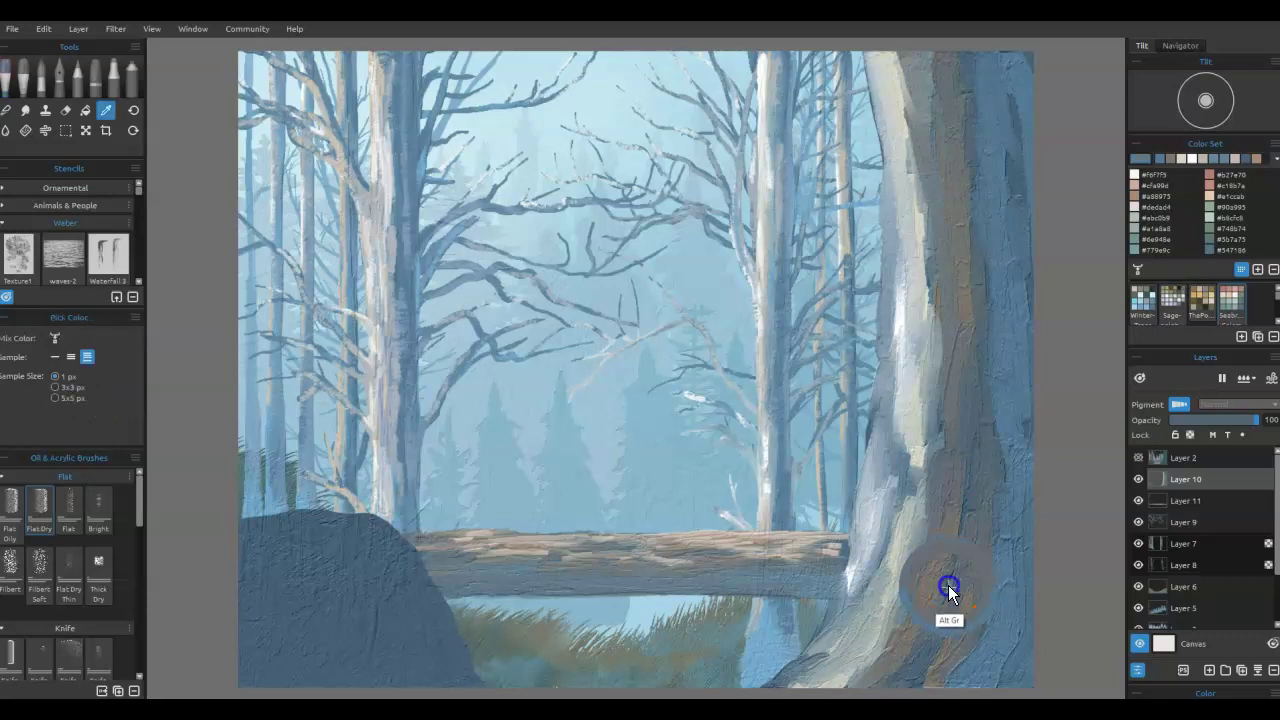
pyautogui.keyDown('alt'); pyautogui.click(948, 585); pyautogui.keyUp('alt')
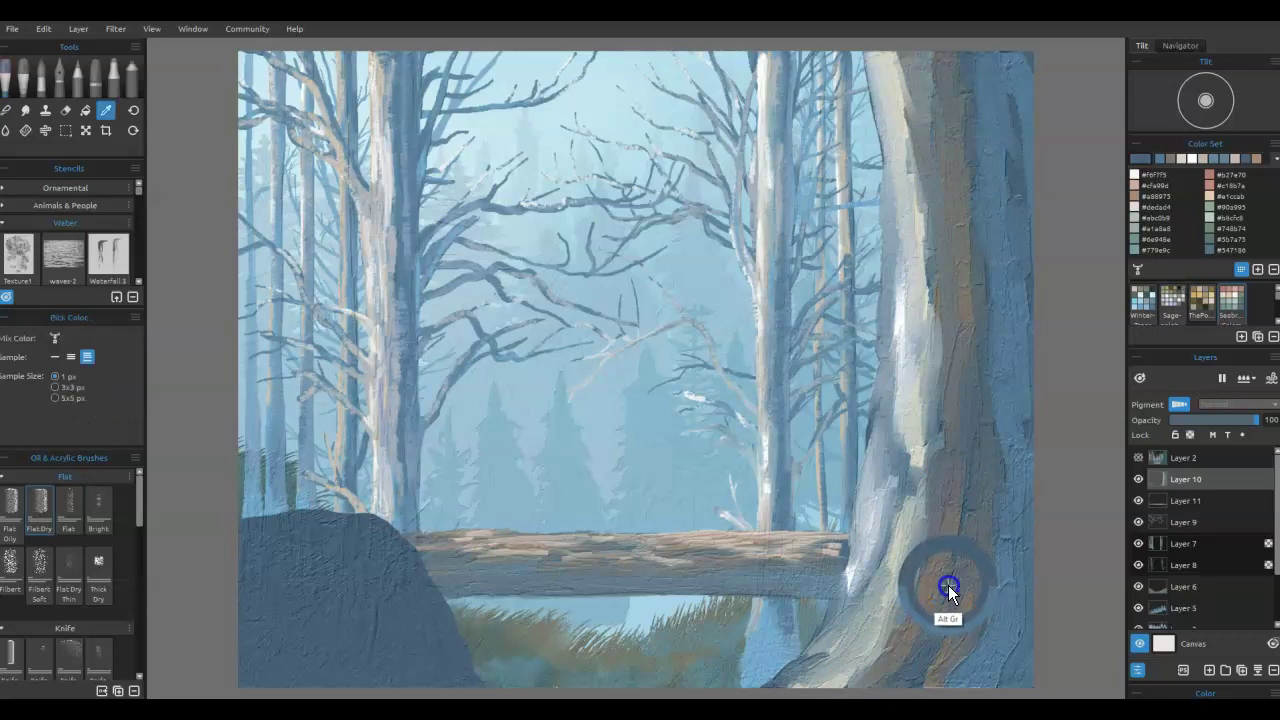
pyautogui.moveTo(974, 552)
pyautogui.mouseDown()
pyautogui.moveTo(975, 591)
pyautogui.moveTo(988, 593)
pyautogui.mouseUp()
pyautogui.moveTo(991, 529); pyautogui.dragTo(986, 591)
pyautogui.press('m')
pyautogui.moveTo(998, 542)
pyautogui.mouseDown()
pyautogui.moveTo(991, 587)
pyautogui.moveTo(1012, 558)
pyautogui.moveTo(990, 311)
pyautogui.moveTo(1001, 388)
pyautogui.moveTo(1001, 346)
pyautogui.moveTo(1018, 416)
pyautogui.moveTo(1023, 402)
pyautogui.moveTo(1019, 144)
pyautogui.moveTo(1026, 220)
pyautogui.moveTo(1034, 118)
pyautogui.moveTo(1016, 60)
pyautogui.mouseUp()
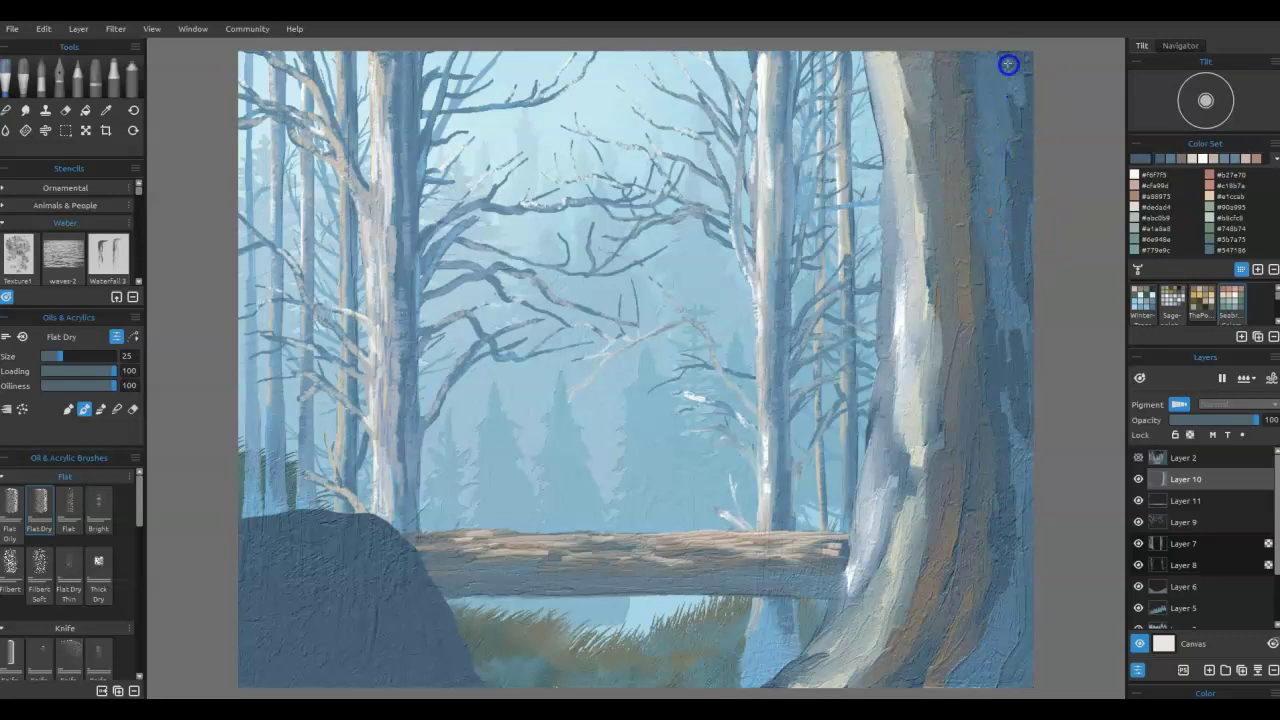
pyautogui.moveTo(995, 515)
pyautogui.mouseDown()
pyautogui.moveTo(1001, 674)
pyautogui.moveTo(1014, 551)
pyautogui.moveTo(1025, 624)
pyautogui.moveTo(1014, 591)
pyautogui.moveTo(1052, 463)
pyautogui.mouseUp()
pyautogui.moveTo(868, 596)
pyautogui.mouseDown()
pyautogui.moveTo(847, 503)
pyautogui.moveTo(865, 537)
pyautogui.moveTo(866, 471)
pyautogui.moveTo(873, 493)
pyautogui.moveTo(892, 492)
pyautogui.moveTo(881, 500)
pyautogui.moveTo(946, 448)
pyautogui.moveTo(940, 543)
pyautogui.mouseUp()
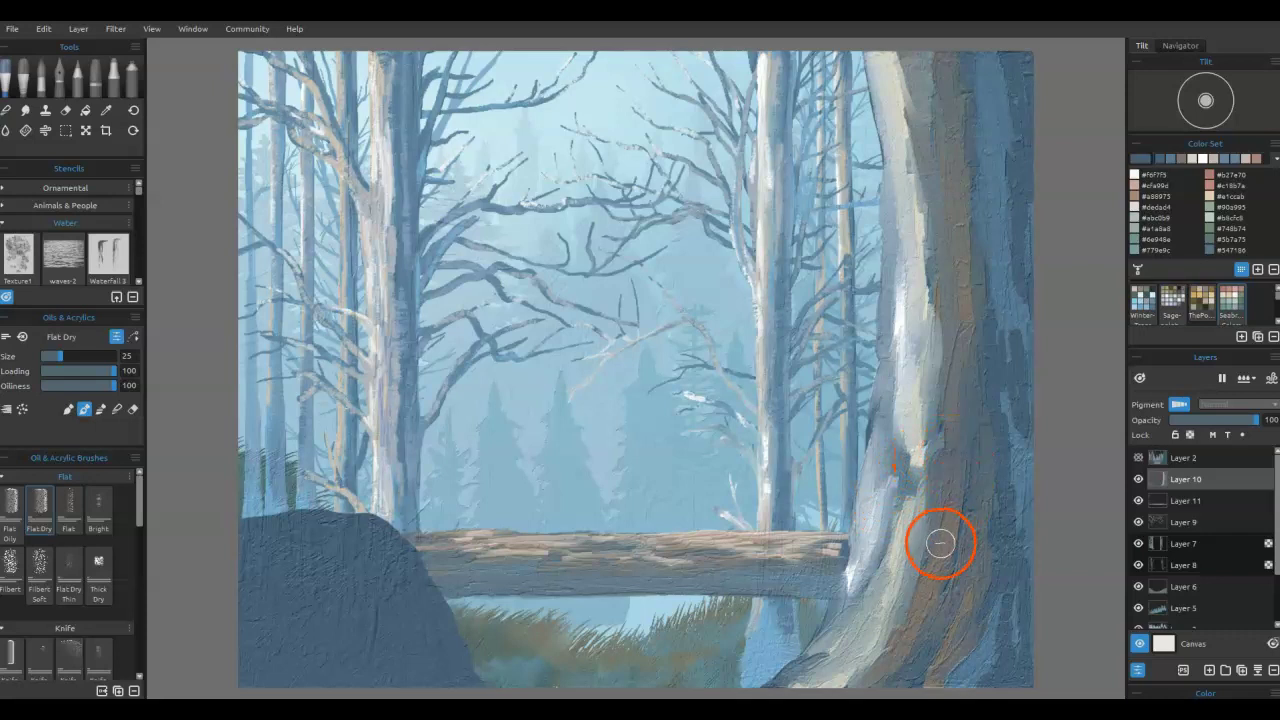
# - Sample a pale cream and try Flat Dry dabs along the foreground trunk's left edge, undoing the dabs
pyautogui.press('alt')
pyautogui.keyDown('alt'); pyautogui.click(998, 50); pyautogui.keyUp('alt')
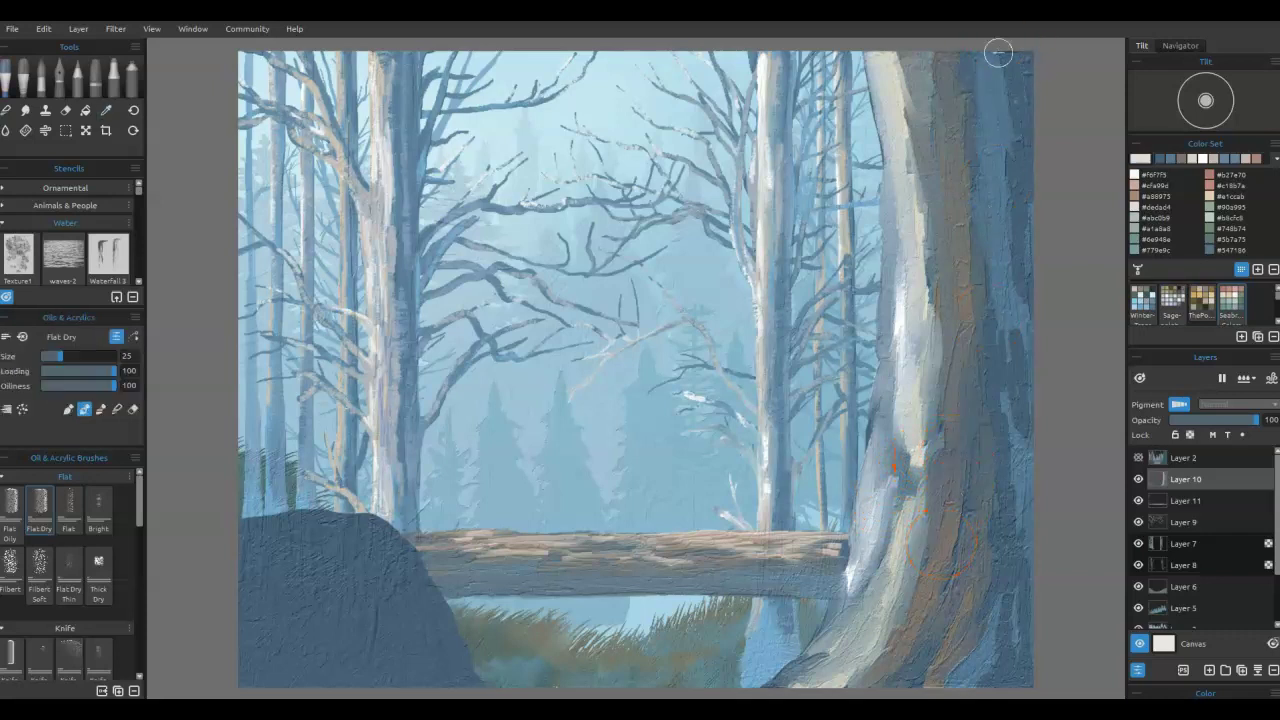
pyautogui.moveTo(863, 449)
pyautogui.mouseDown()
pyautogui.moveTo(880, 374)
pyautogui.moveTo(876, 393)
pyautogui.mouseUp()
pyautogui.press('alt')
pyautogui.hotkey('ctrl', 'z')
pyautogui.hotkey('ctrl', 'z')
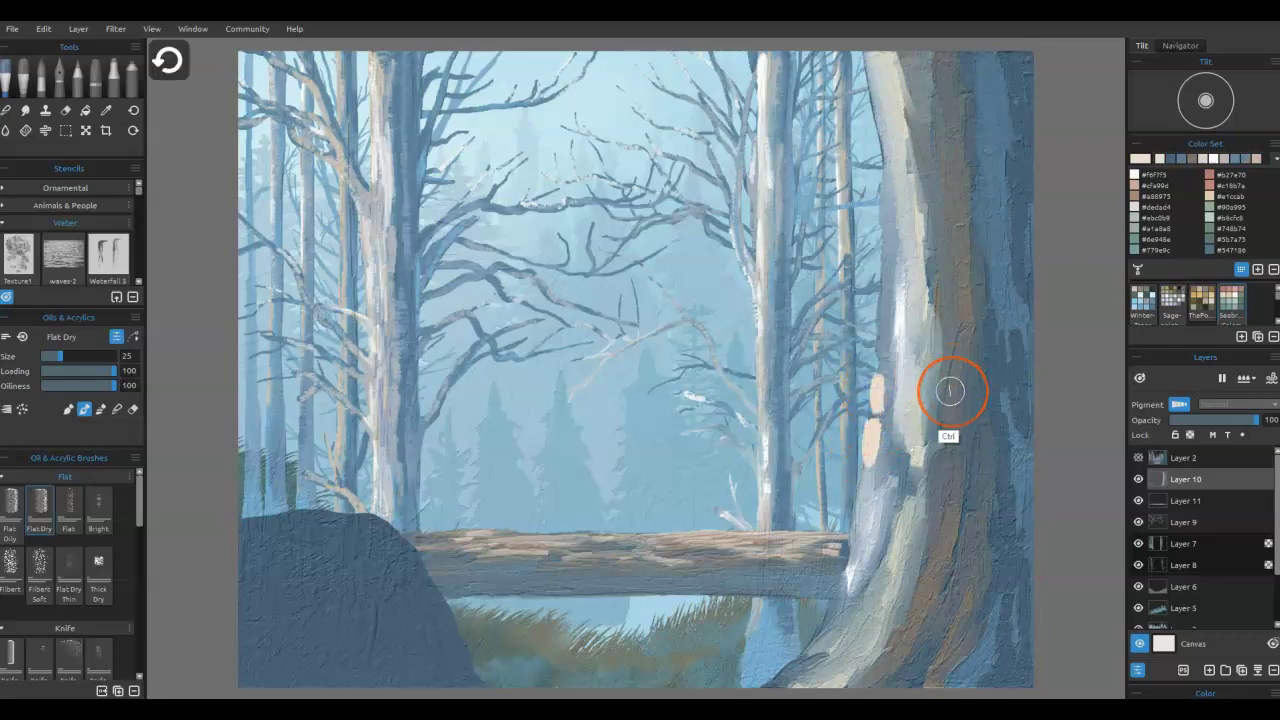
pyautogui.hotkey('ctrl', 'z')
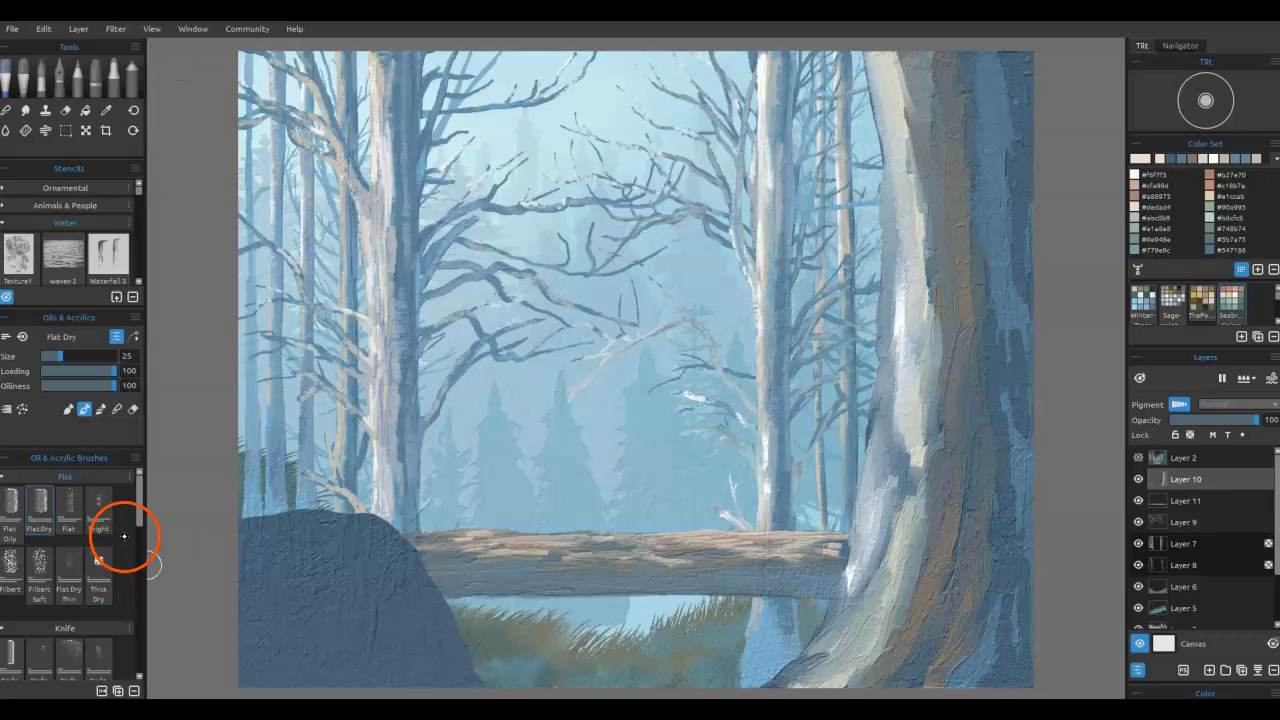
# - Switch to the Knife Dry brush at size 8 and paint a thin cream highlight along the middle of the foreground trunk's left edge
pyautogui.moveTo(139, 518); pyautogui.dragTo(140, 552)
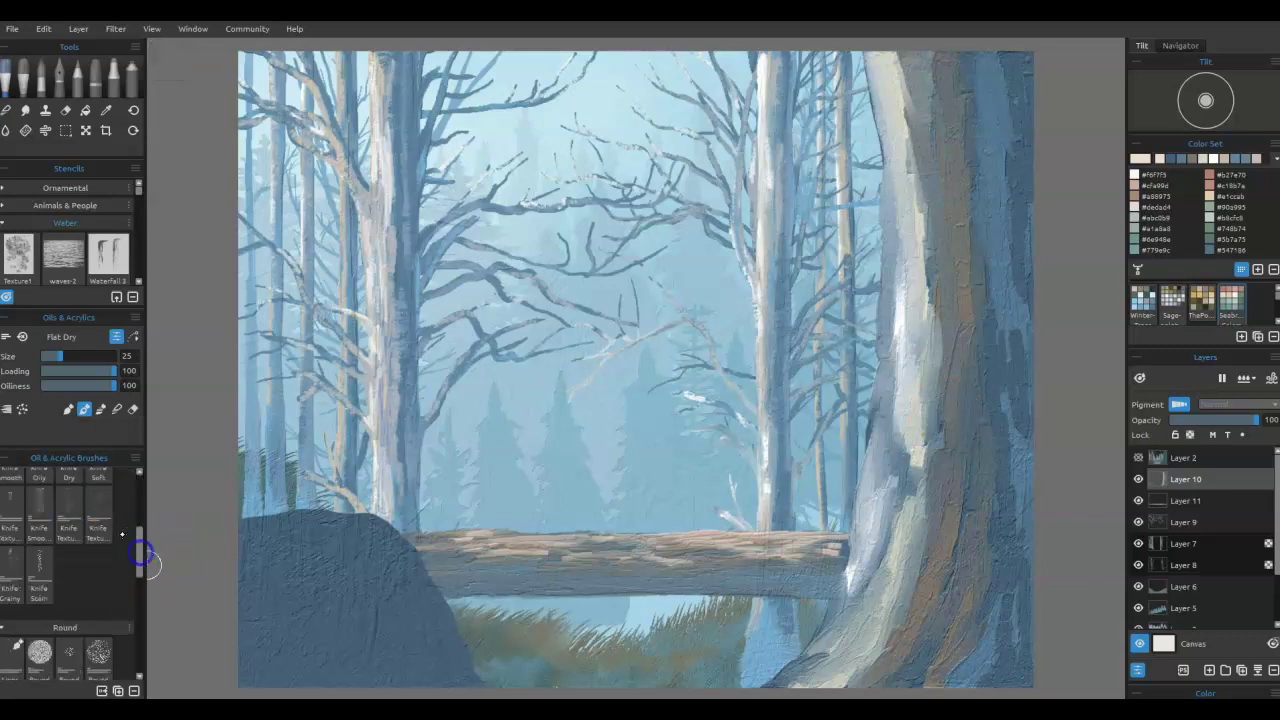
pyautogui.scroll(2, 131, 540)
pyautogui.click(69, 535)
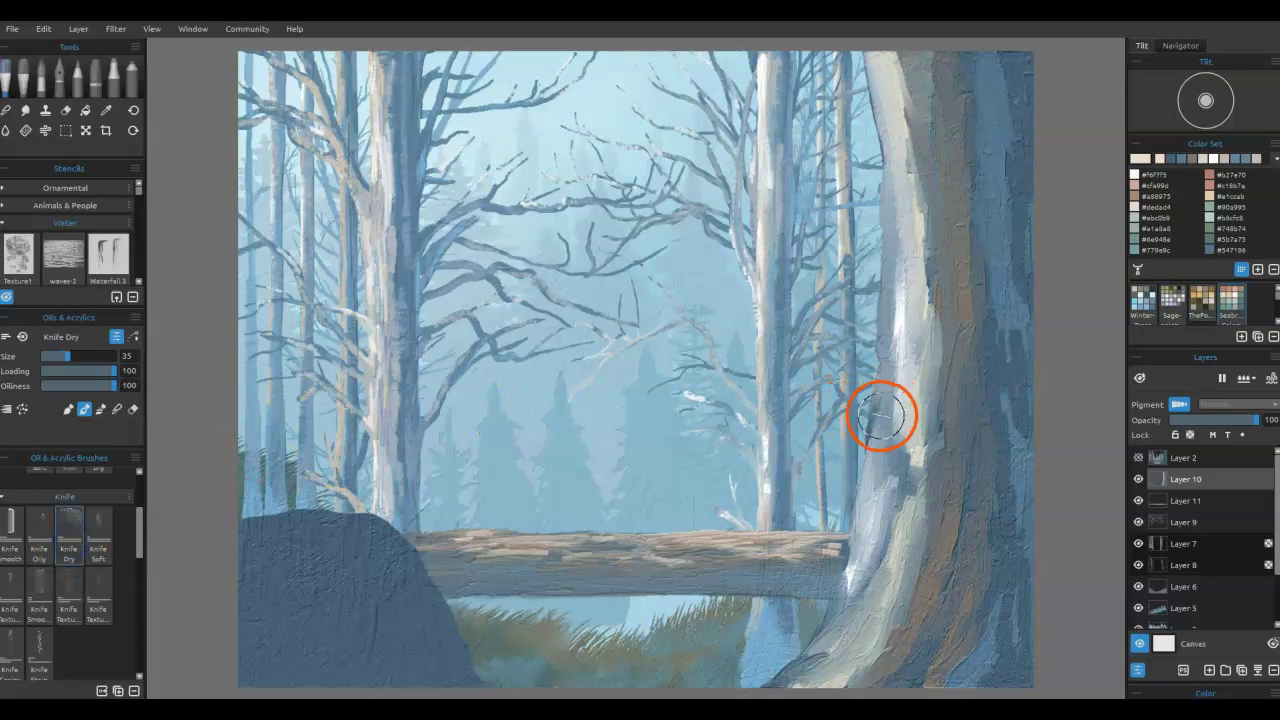
pyautogui.press('[')
pyautogui.press('[')
pyautogui.press('[')
pyautogui.press('[')
pyautogui.press('[')
pyautogui.moveTo(885, 331)
pyautogui.mouseDown()
pyautogui.moveTo(886, 295)
pyautogui.moveTo(879, 357)
pyautogui.mouseUp()
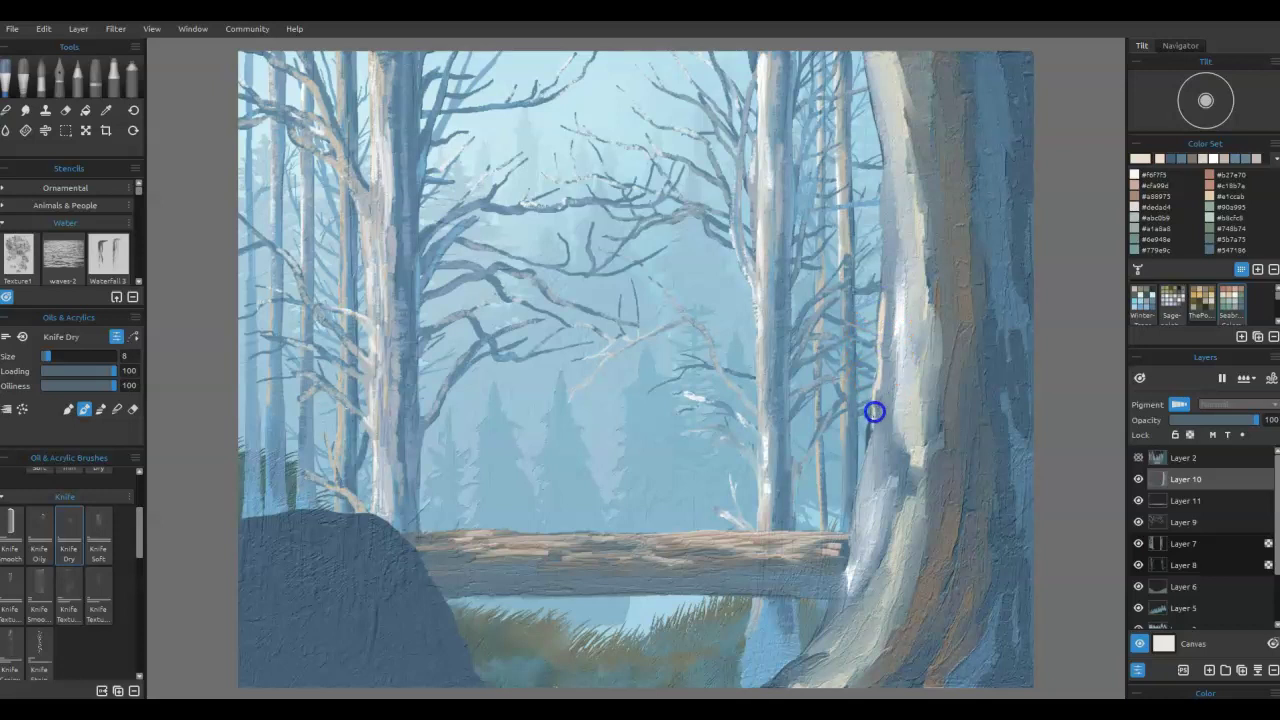
pyautogui.moveTo(865, 447); pyautogui.dragTo(879, 396)
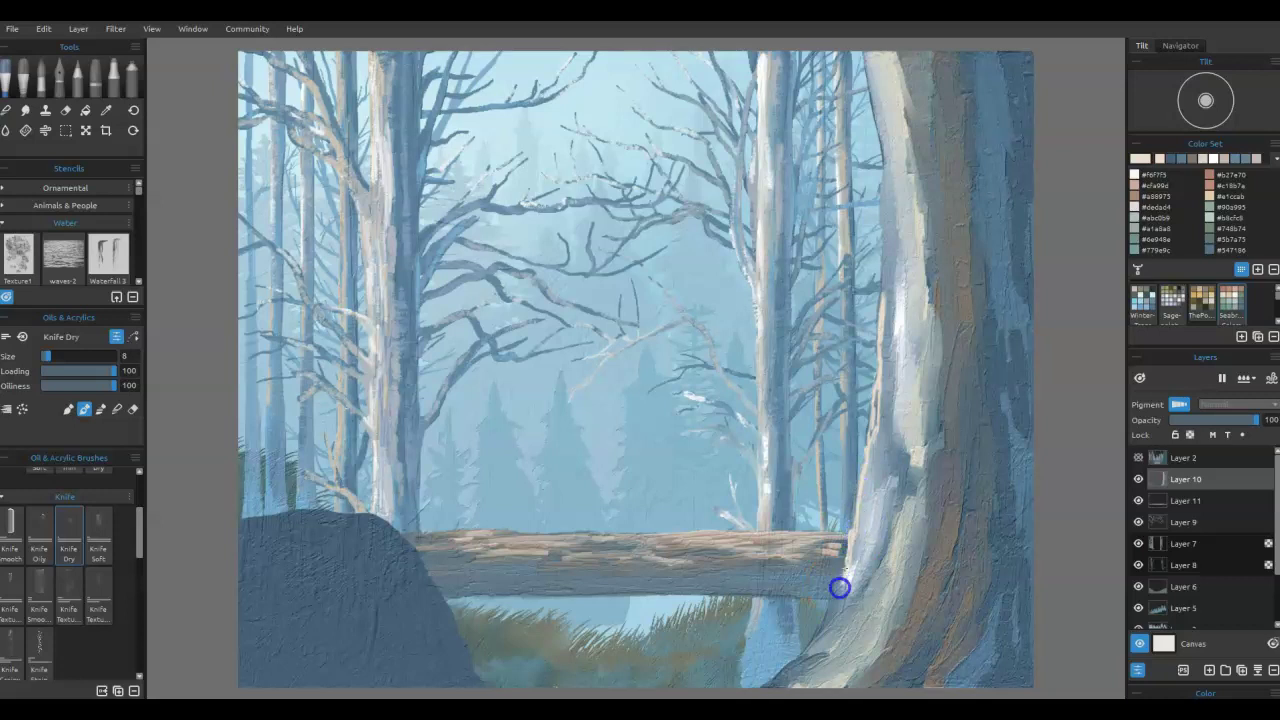
# - Extend the thin cream knife highlights down to the trunk's base and up its left edge, adding short bark marks inside
pyautogui.moveTo(829, 614); pyautogui.dragTo(842, 579)
pyautogui.moveTo(861, 513); pyautogui.dragTo(867, 477)
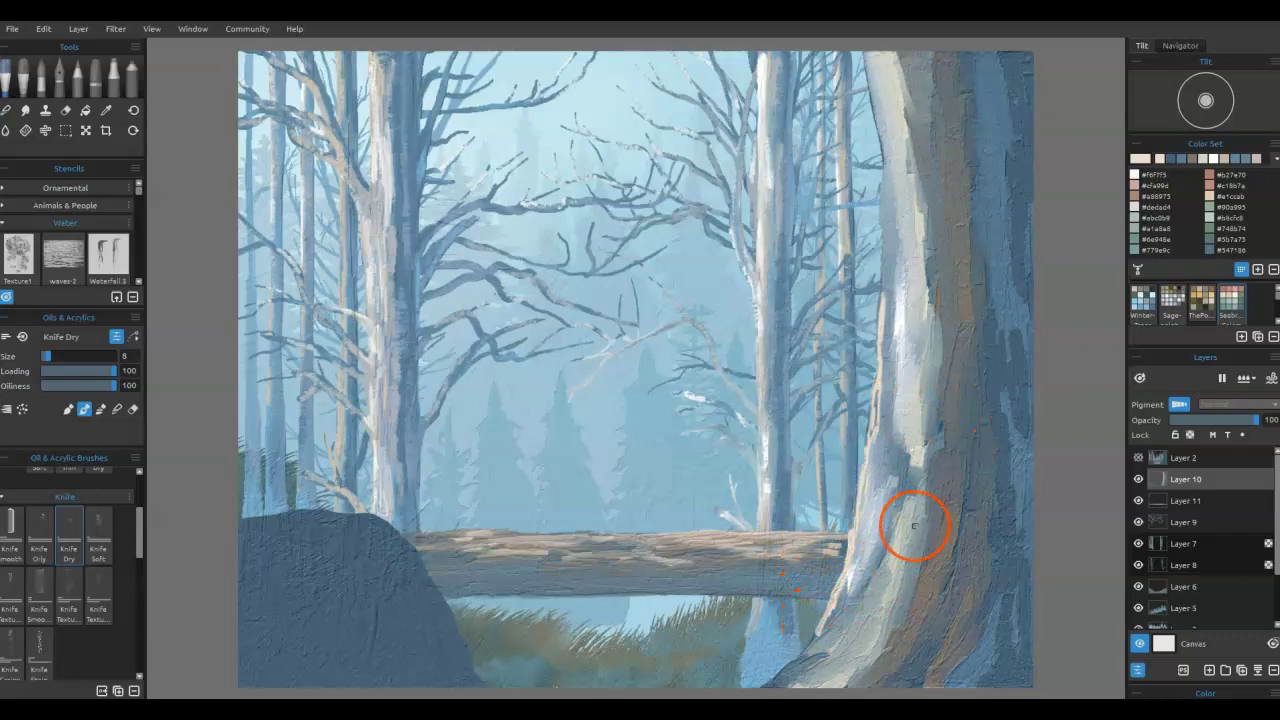
pyautogui.moveTo(872, 406); pyautogui.dragTo(891, 354)
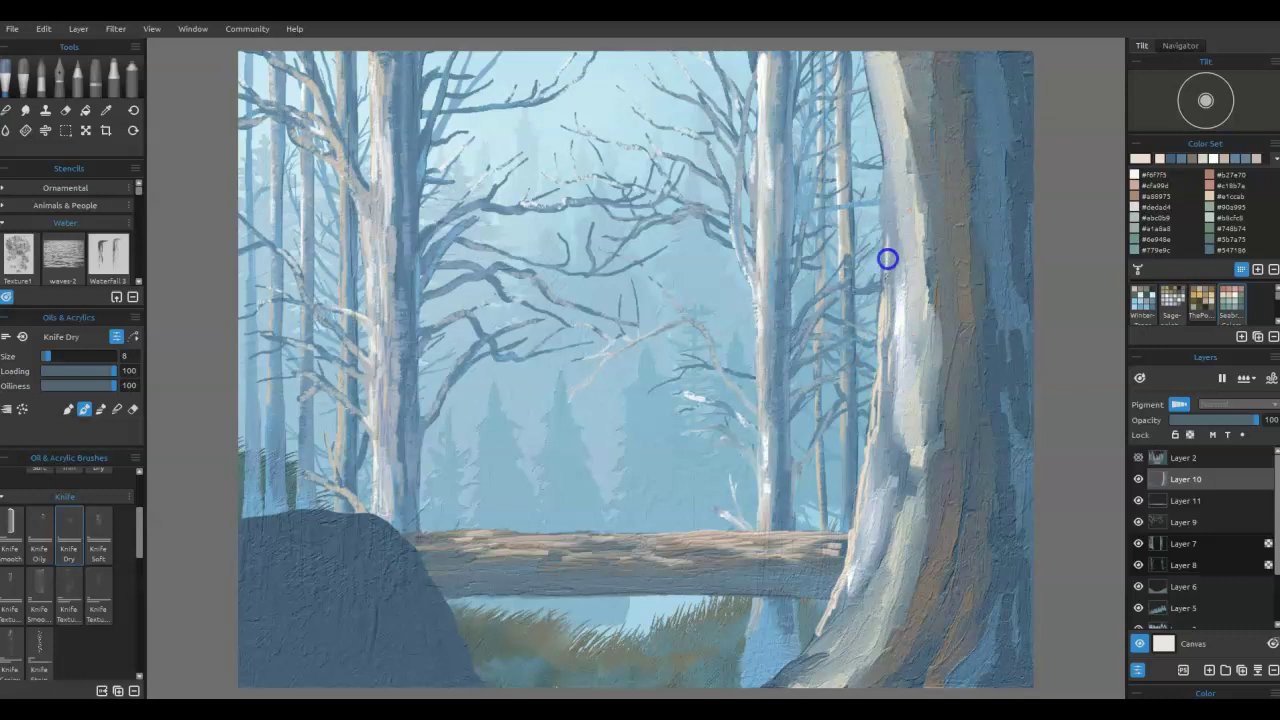
pyautogui.moveTo(886, 231); pyautogui.dragTo(884, 189)
pyautogui.moveTo(903, 257); pyautogui.dragTo(902, 246)
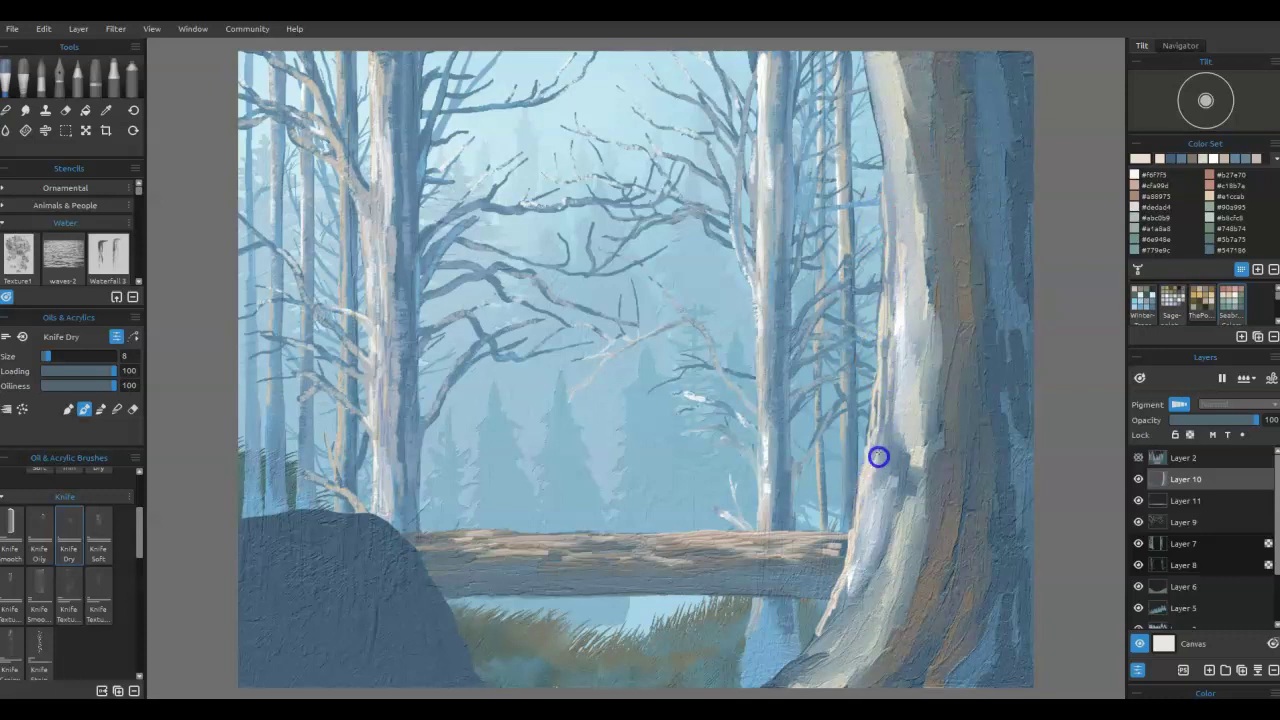
pyautogui.moveTo(882, 451)
pyautogui.mouseDown()
pyautogui.moveTo(862, 543)
pyautogui.moveTo(884, 458)
pyautogui.mouseUp()
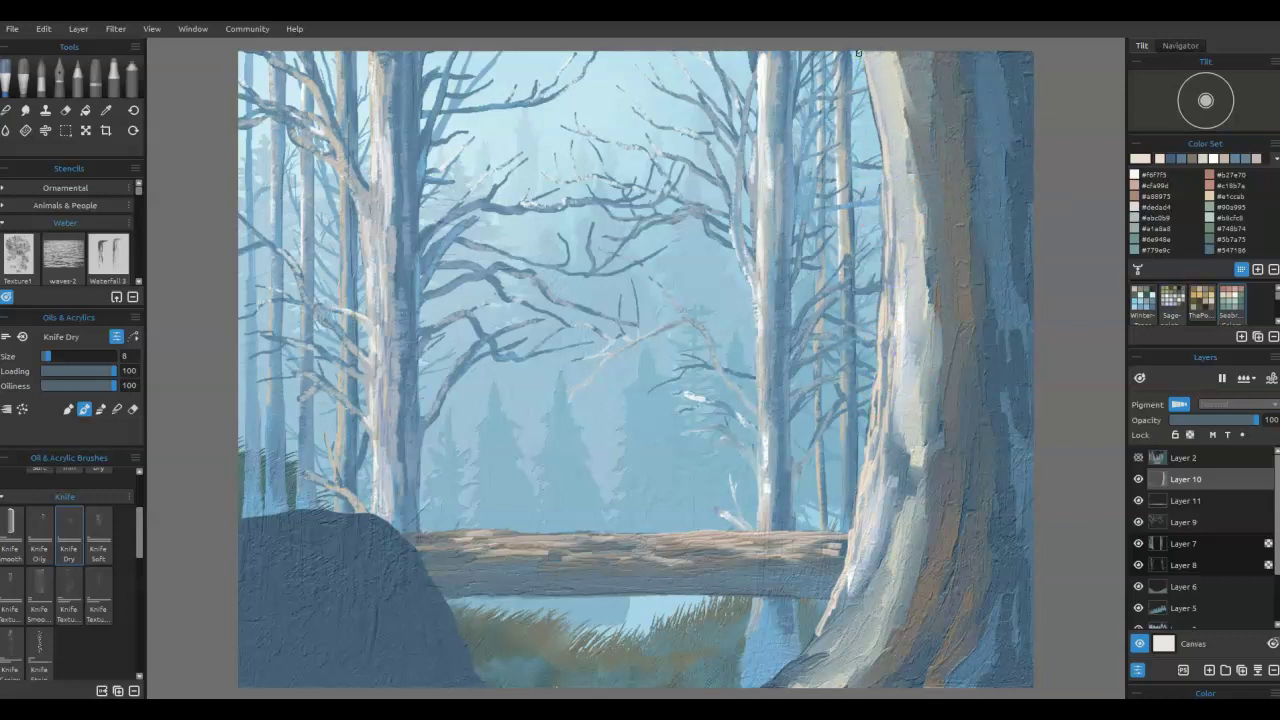
# - Set Knife Dry to its blending paint mode, enlarge it to size 16, and texture the trunk's lit side with pale bark strokes
pyautogui.moveTo(930, 310)
pyautogui.mouseDown()
pyautogui.moveTo(914, 371)
pyautogui.moveTo(937, 300)
pyautogui.moveTo(936, 312)
pyautogui.mouseUp()
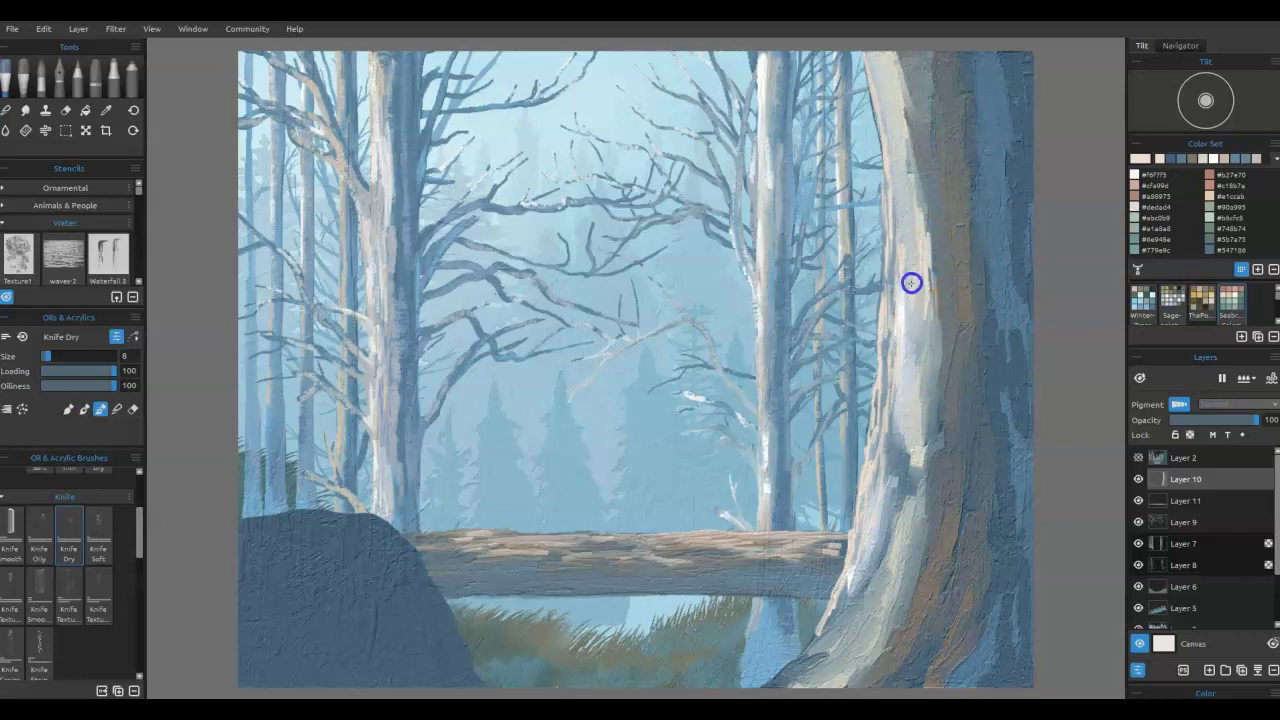
pyautogui.moveTo(899, 190)
pyautogui.mouseDown()
pyautogui.moveTo(887, 137)
pyautogui.moveTo(906, 187)
pyautogui.moveTo(905, 245)
pyautogui.moveTo(882, 82)
pyautogui.moveTo(921, 189)
pyautogui.moveTo(931, 183)
pyautogui.moveTo(937, 261)
pyautogui.mouseUp()
pyautogui.press(']')
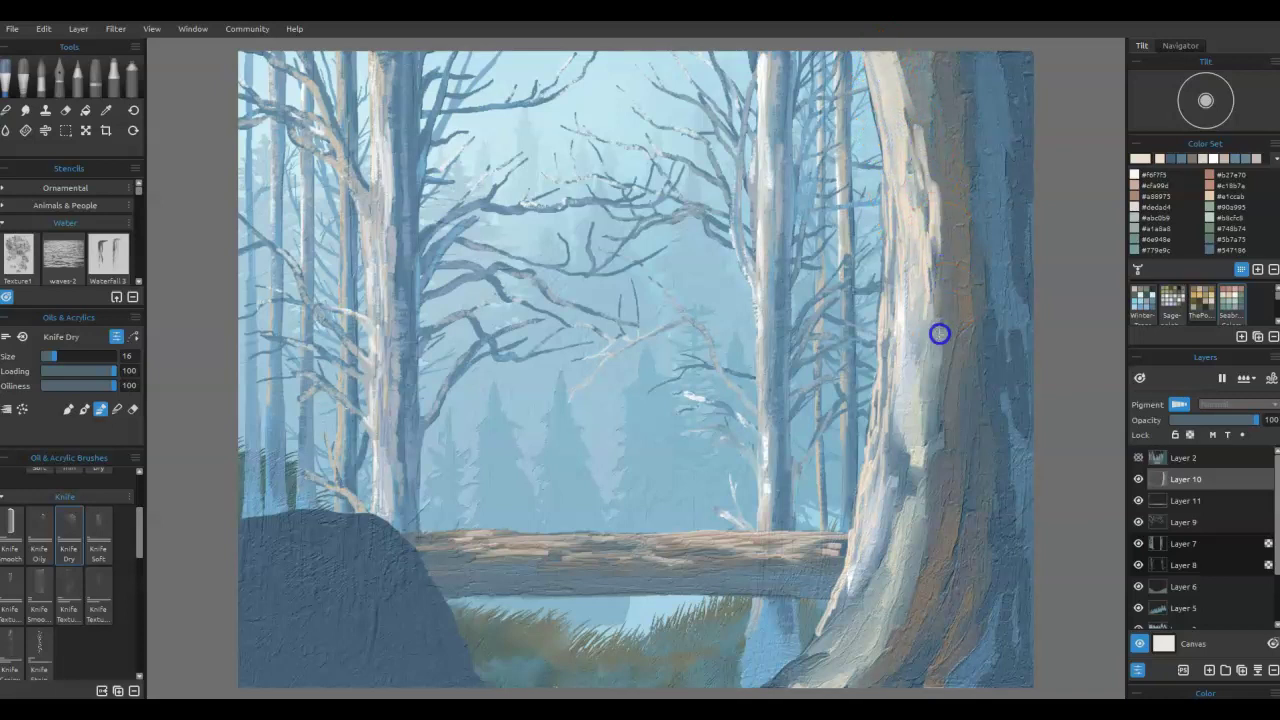
pyautogui.moveTo(946, 422); pyautogui.dragTo(945, 455)
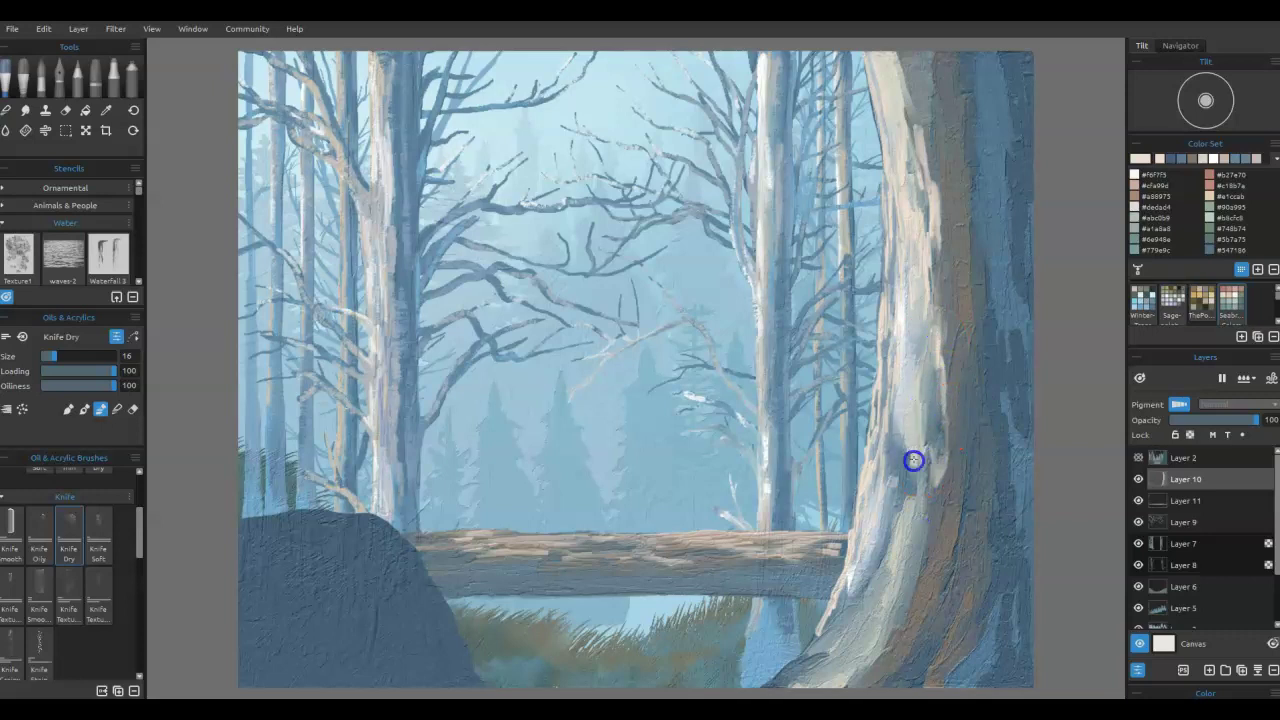
pyautogui.moveTo(924, 541)
pyautogui.mouseDown()
pyautogui.moveTo(935, 252)
pyautogui.moveTo(908, 355)
pyautogui.moveTo(936, 493)
pyautogui.moveTo(951, 468)
pyautogui.moveTo(947, 547)
pyautogui.moveTo(949, 486)
pyautogui.mouseUp()
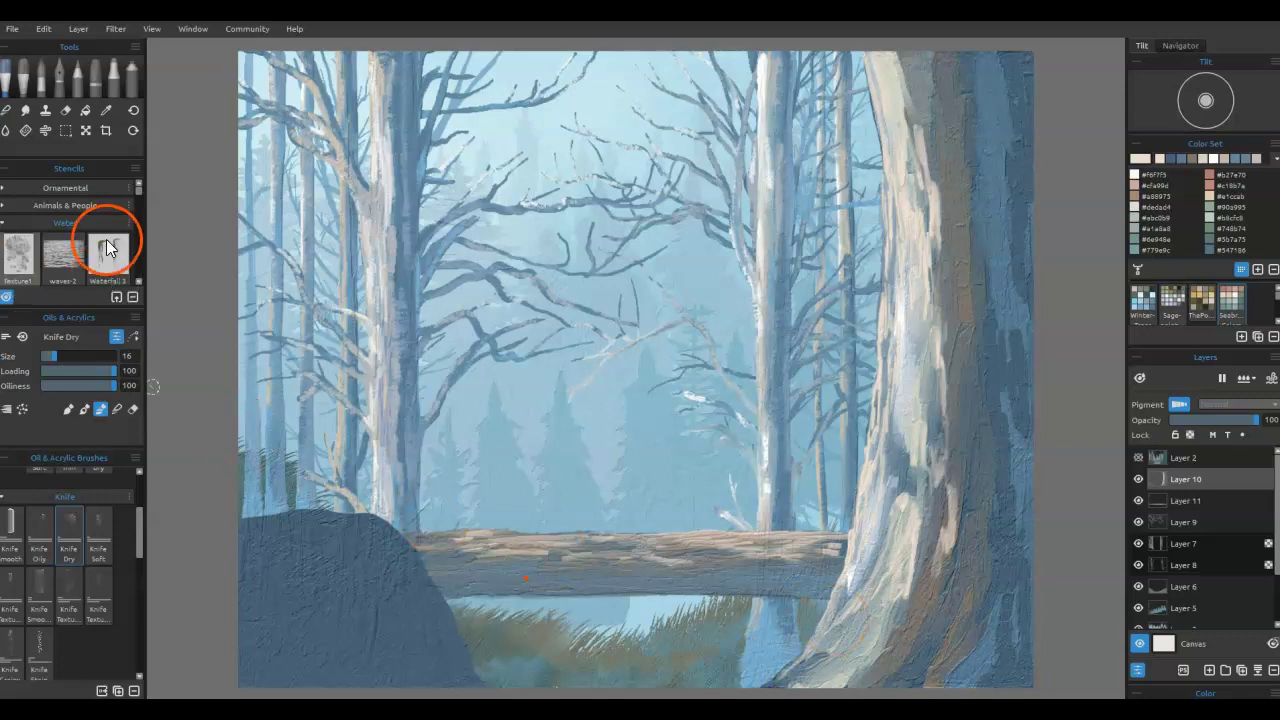
# - Look through the Water and Trees & Grass stencil groups for a shape suited to bark texture
pyautogui.click(47, 230)
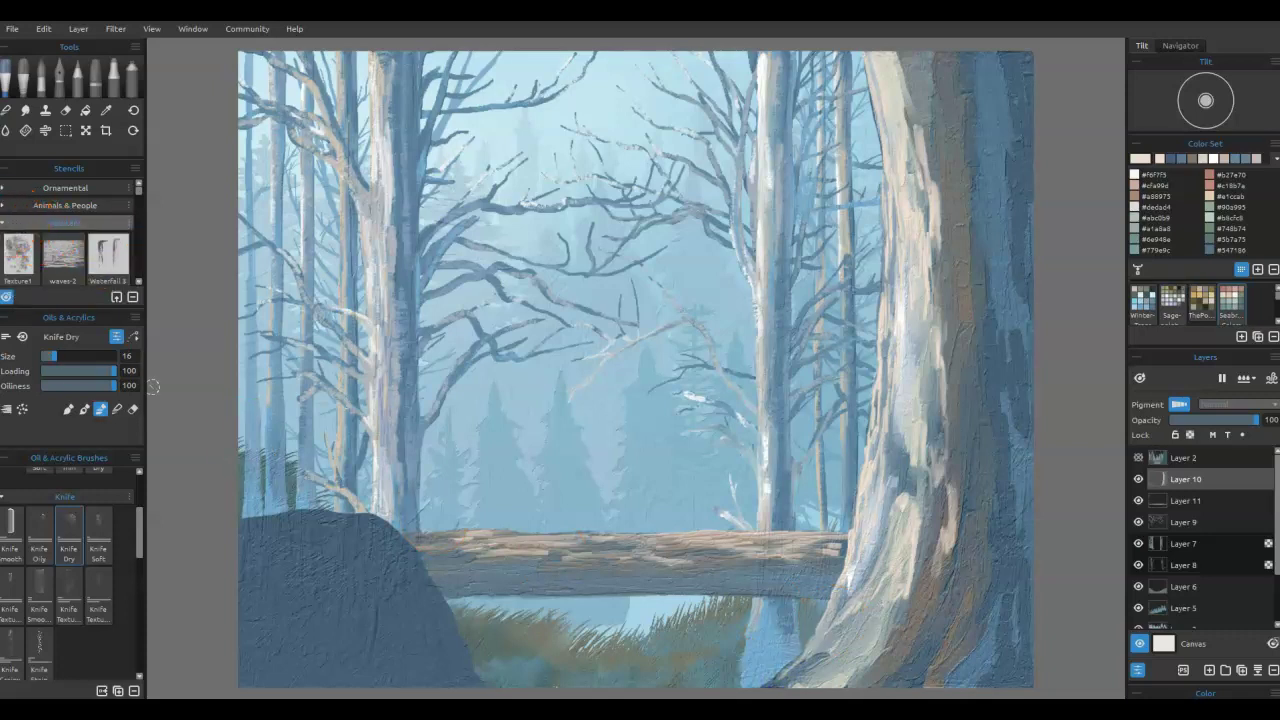
pyautogui.click(6, 224)
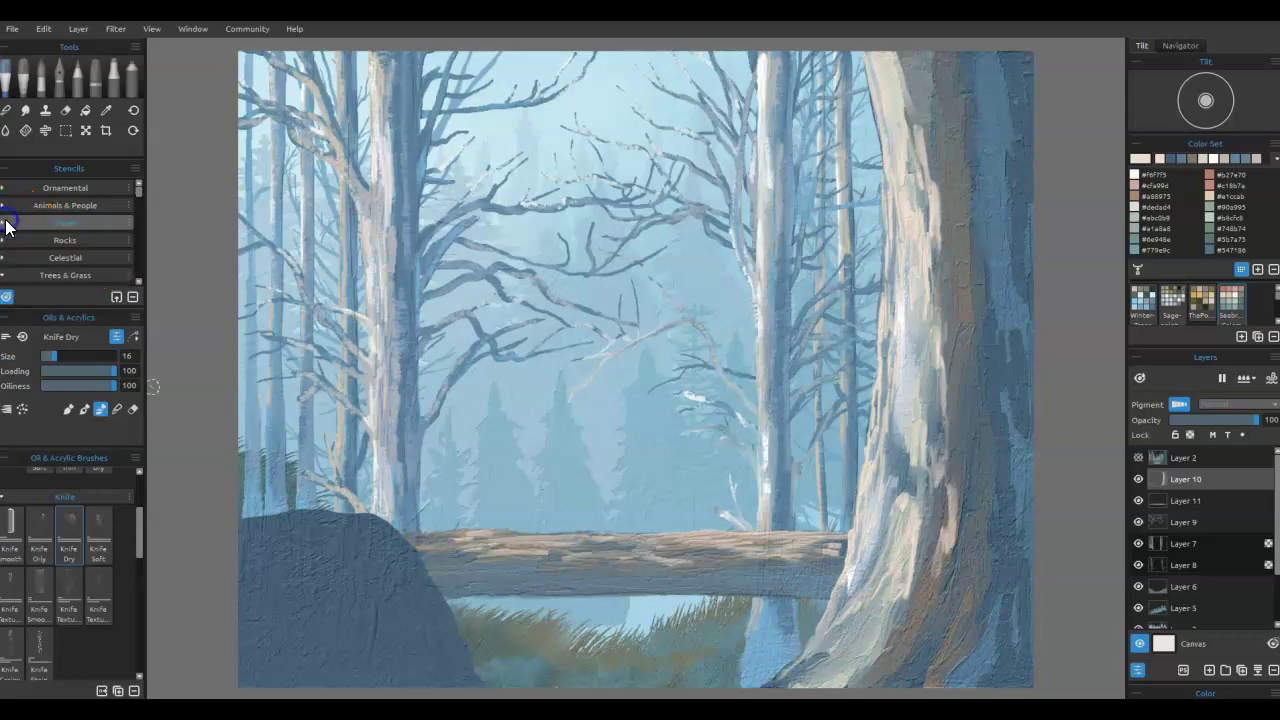
pyautogui.click(6, 278)
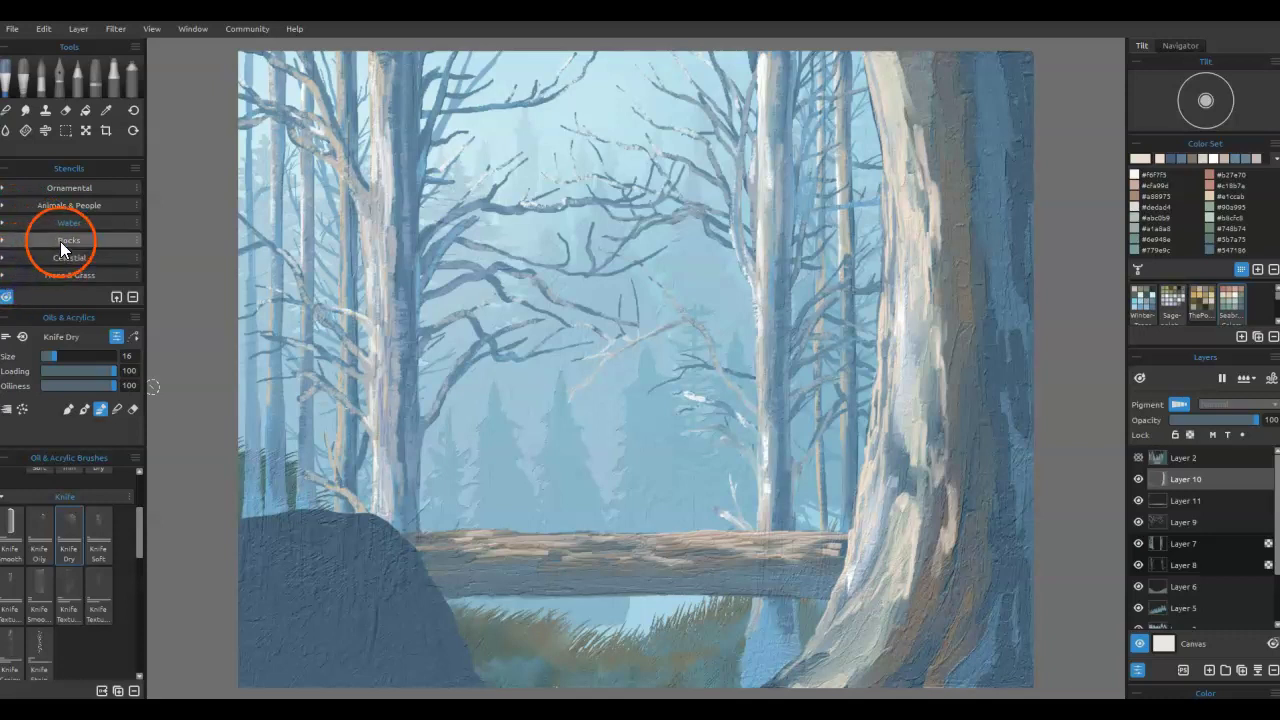
pyautogui.click(25, 275)
pyautogui.scroll(-6, 54, 238)
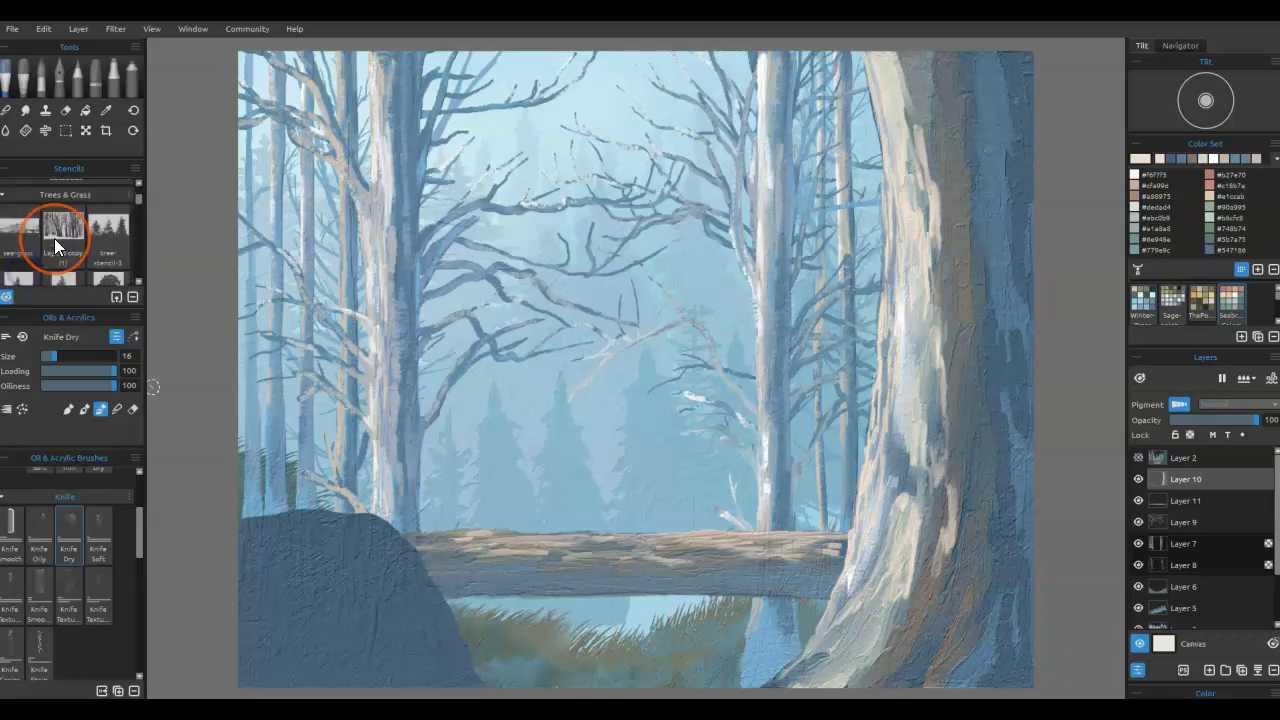
pyautogui.scroll(-5, 54, 238)
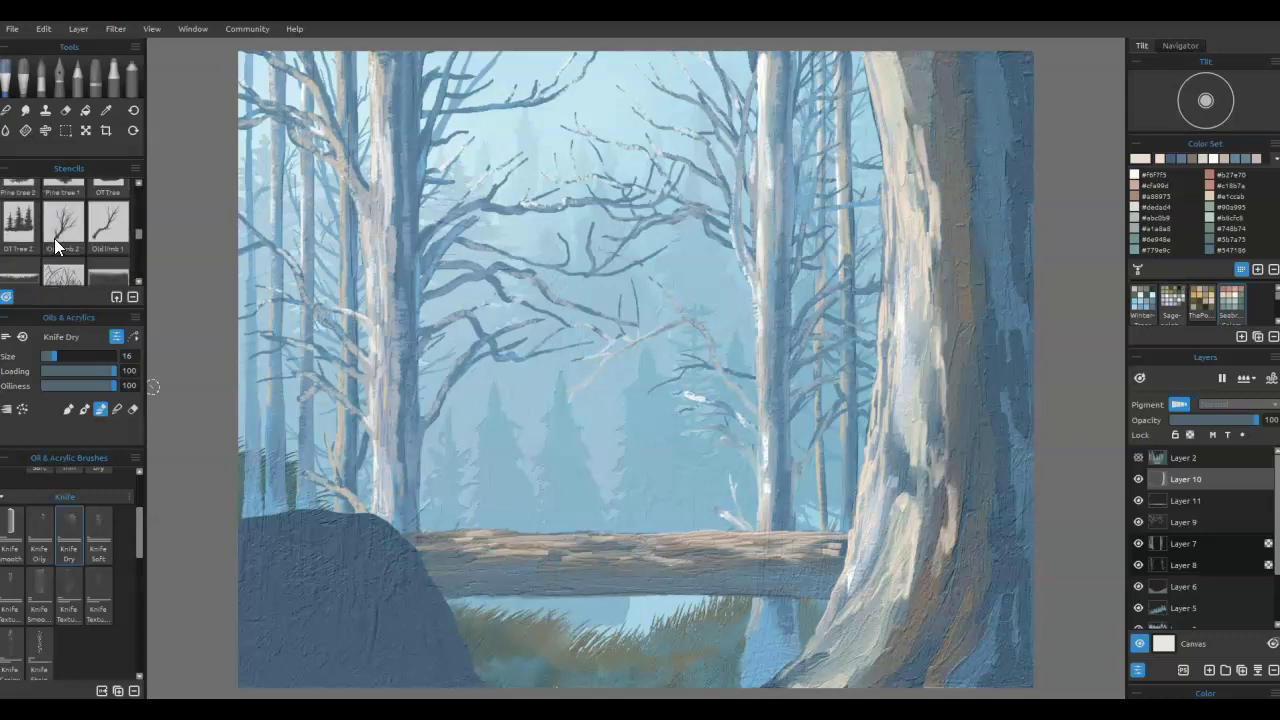
pyautogui.scroll(1, 54, 238)
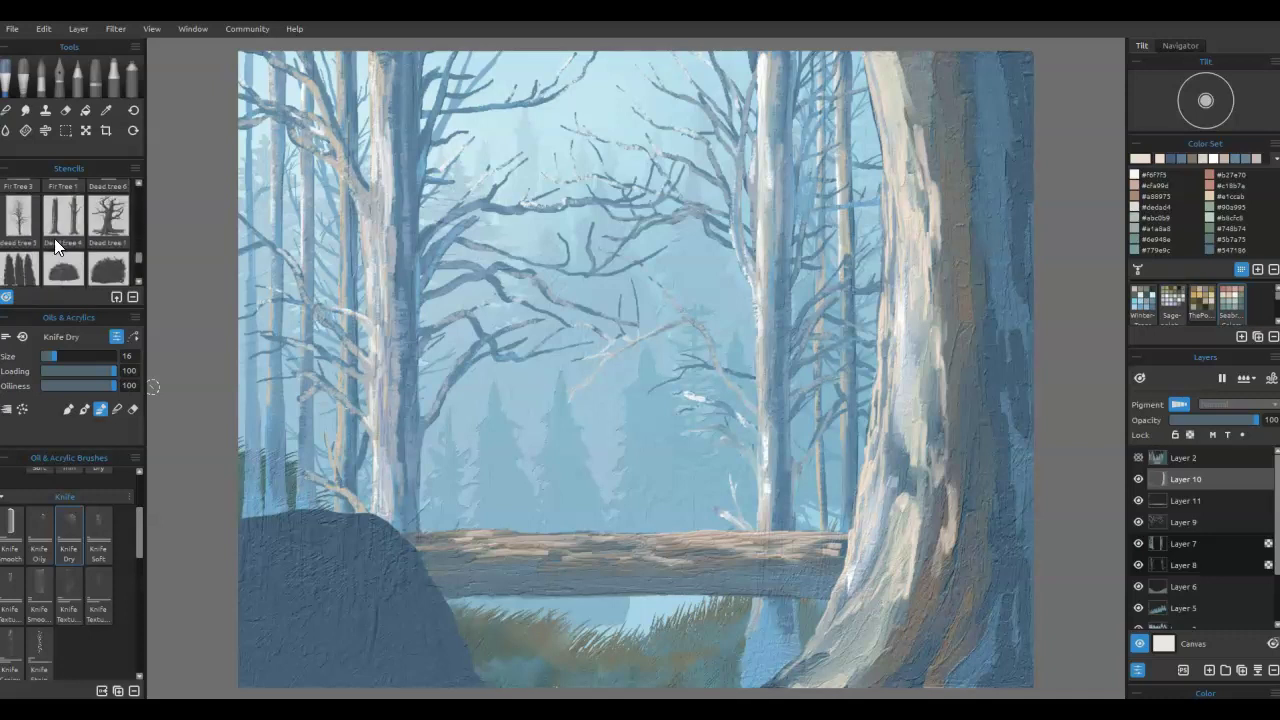
pyautogui.scroll(-2, 44, 224)
pyautogui.scroll(-1, 45, 240)
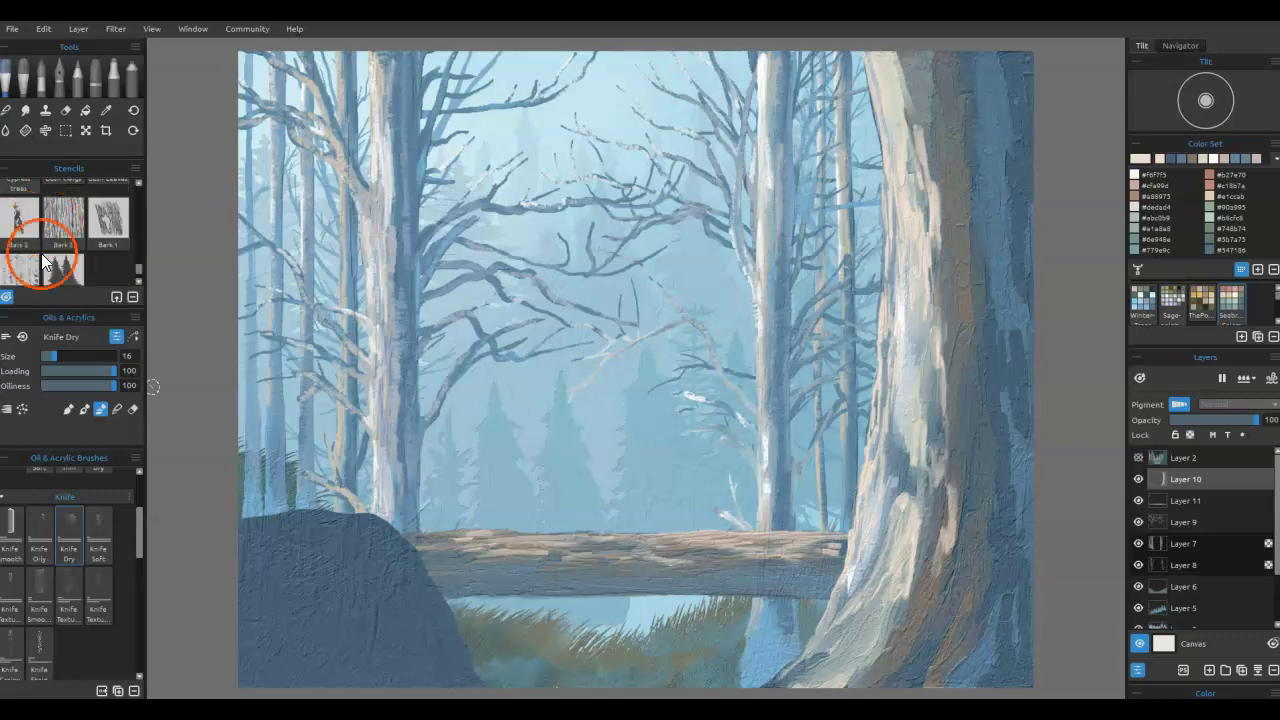
pyautogui.click(115, 223)
pyautogui.click(55, 238)
pyautogui.scroll(2, 47, 248)
pyautogui.scroll(2, 47, 248)
pyautogui.click(56, 243)
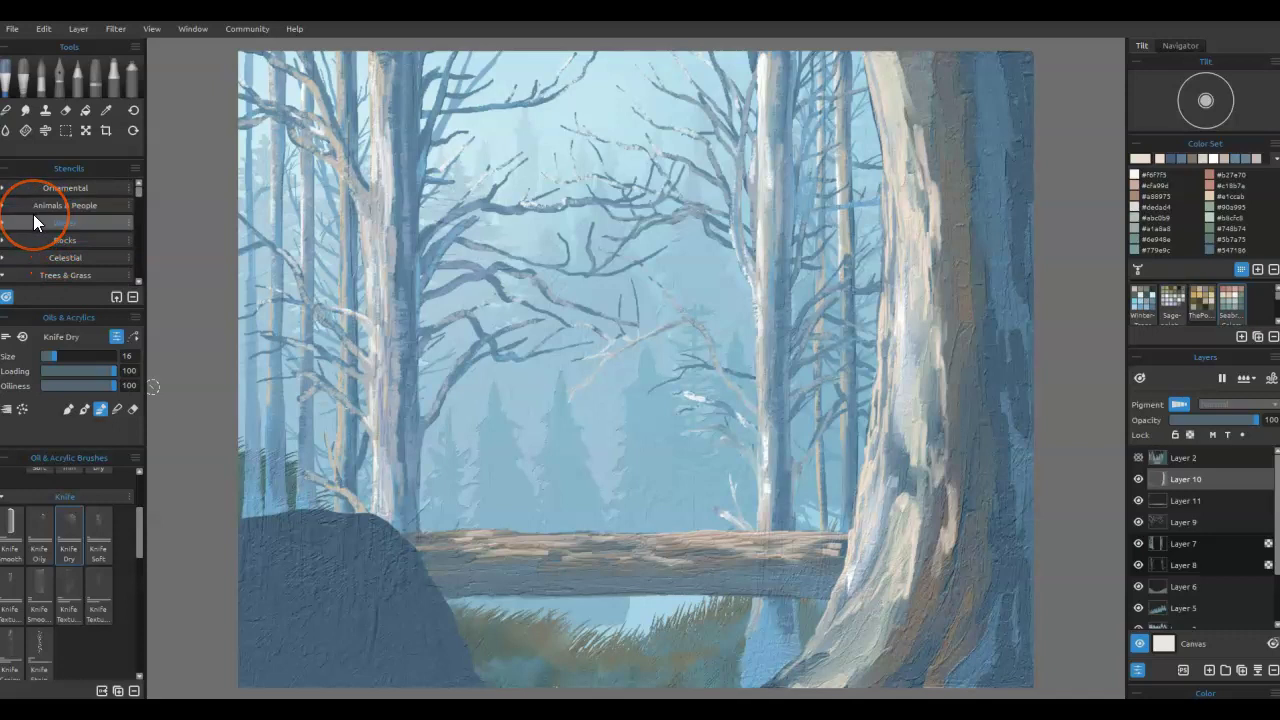
# - Add the Waterfall 3 stencil from the Water group, unlock its size ratio, and stretch it into a tall, narrow shape
pyautogui.click(33, 216)
pyautogui.click(6, 227)
pyautogui.click(106, 249)
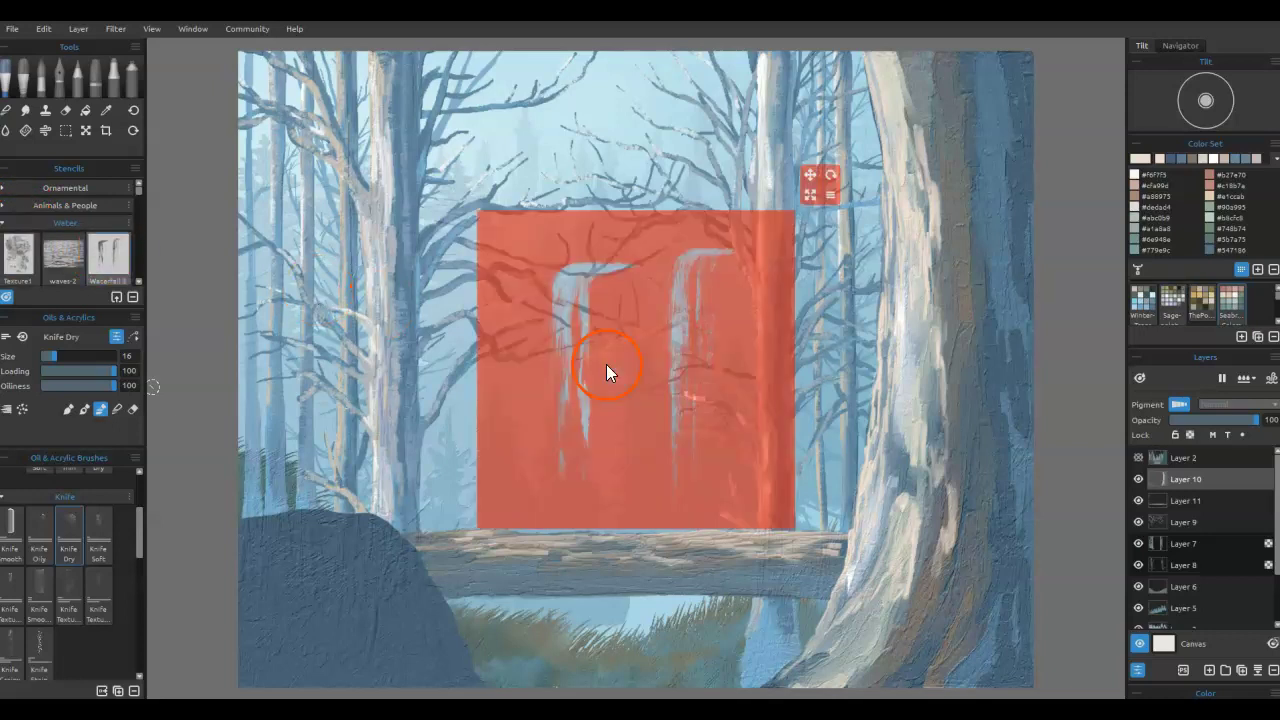
pyautogui.click(829, 195)
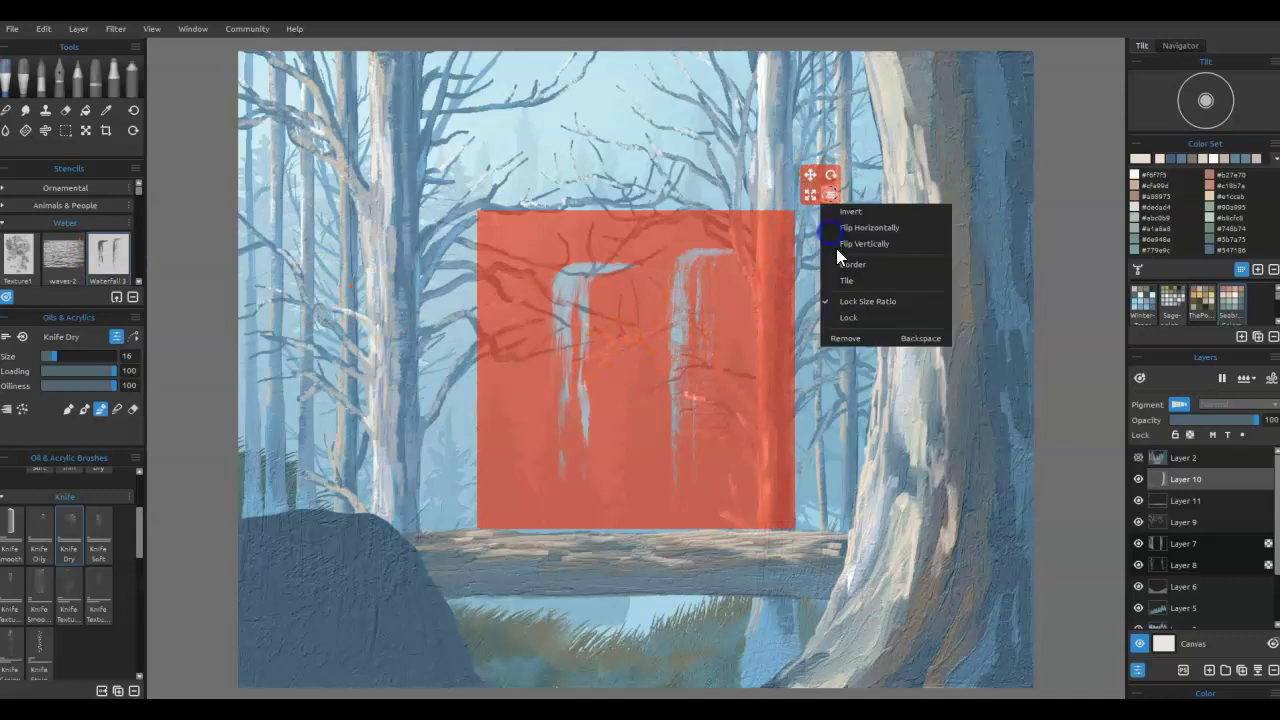
pyautogui.click(846, 305)
pyautogui.moveTo(810, 195); pyautogui.dragTo(789, 108)
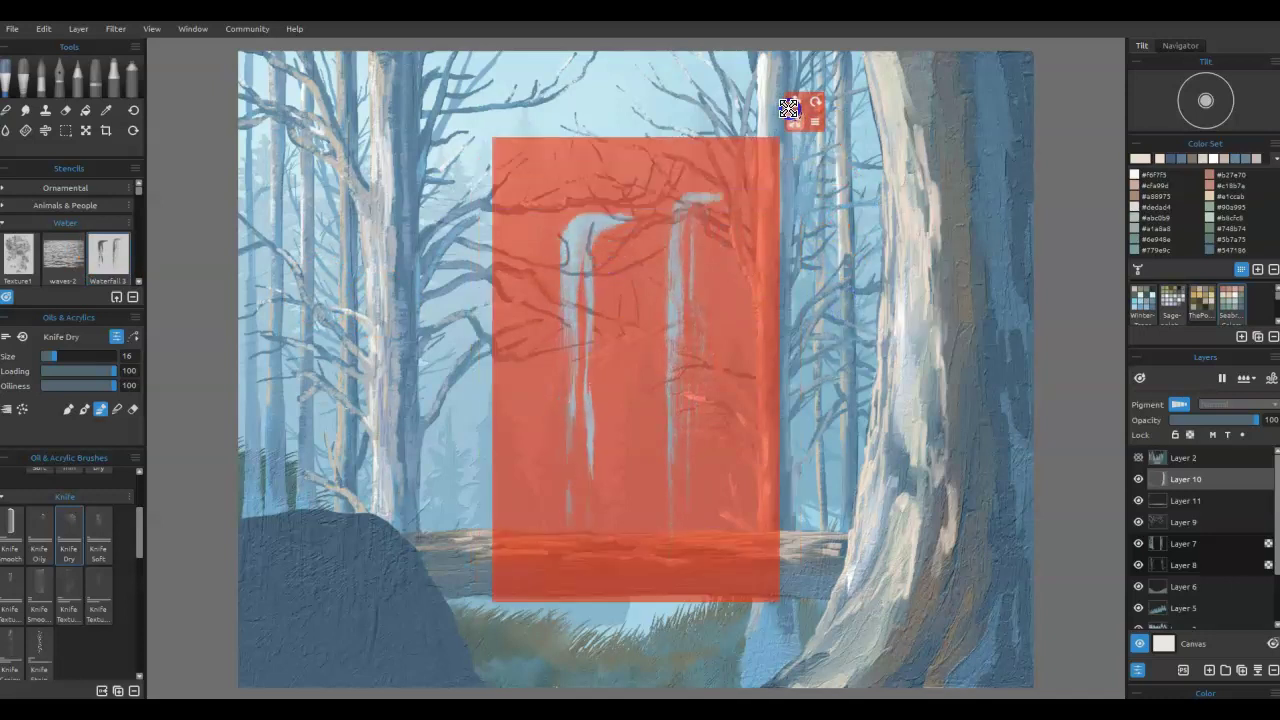
# - Move the stencil over the foreground trunk and paint pale bark streaks through its openings with Knife Dry
pyautogui.moveTo(731, 343); pyautogui.dragTo(1077, 351)
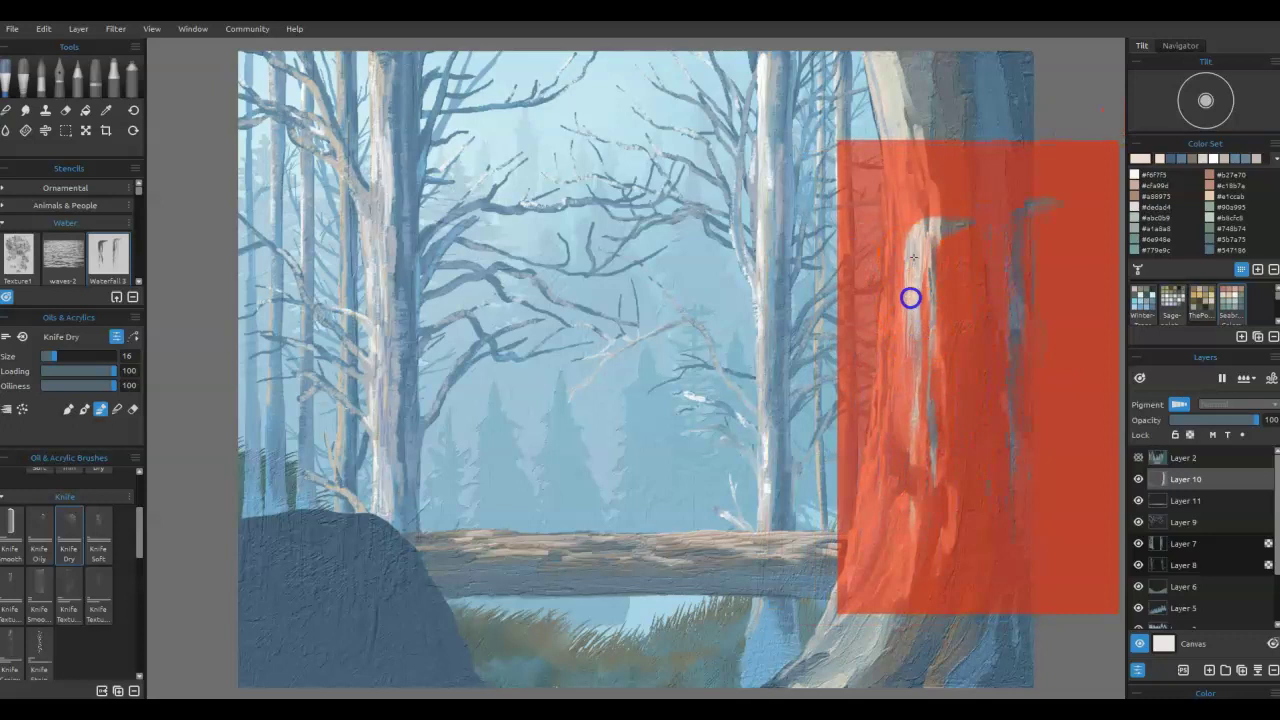
pyautogui.moveTo(917, 358)
pyautogui.mouseDown()
pyautogui.moveTo(911, 472)
pyautogui.moveTo(929, 419)
pyautogui.moveTo(933, 463)
pyautogui.mouseUp()
pyautogui.moveTo(932, 394)
pyautogui.mouseDown()
pyautogui.moveTo(968, 301)
pyautogui.moveTo(963, 323)
pyautogui.moveTo(984, 339)
pyautogui.moveTo(995, 388)
pyautogui.moveTo(975, 325)
pyautogui.mouseUp()
# - Reposition the stencil over the foreground trunk's lower part and then its upper part, painting pale streaks through it
pyautogui.moveTo(980, 324); pyautogui.dragTo(961, 455)
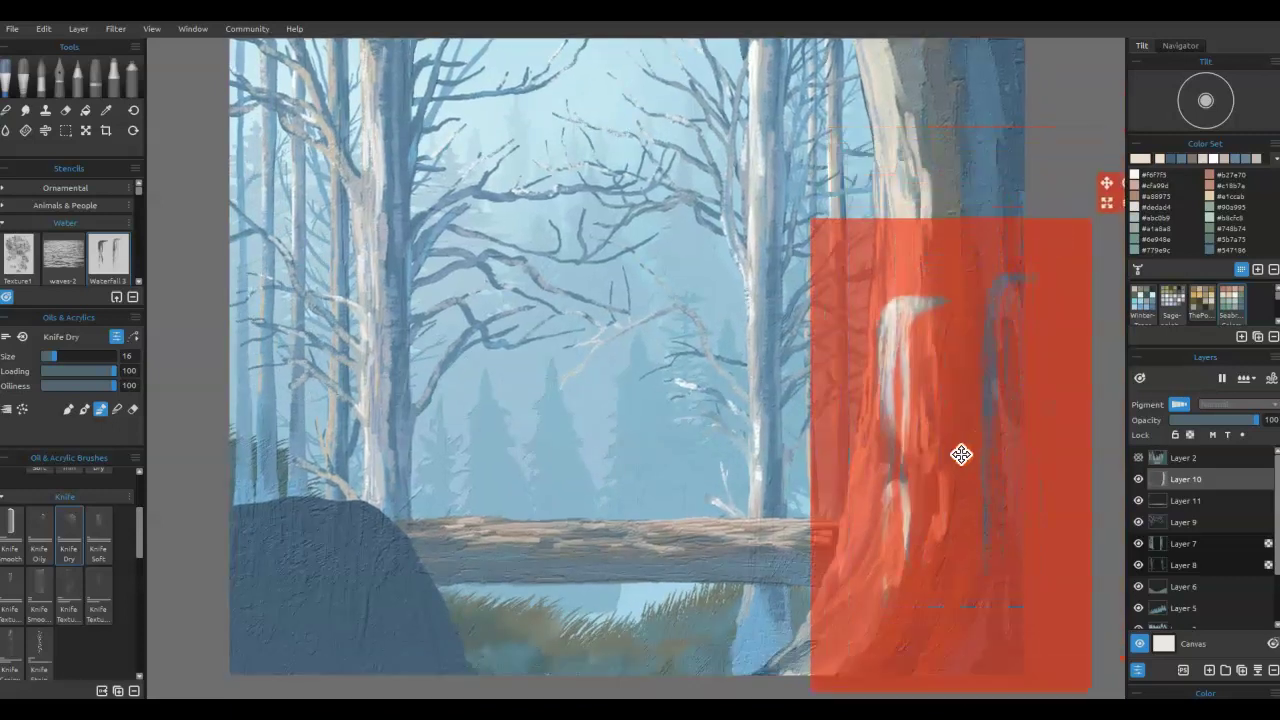
pyautogui.scroll(-1, 1066, 263)
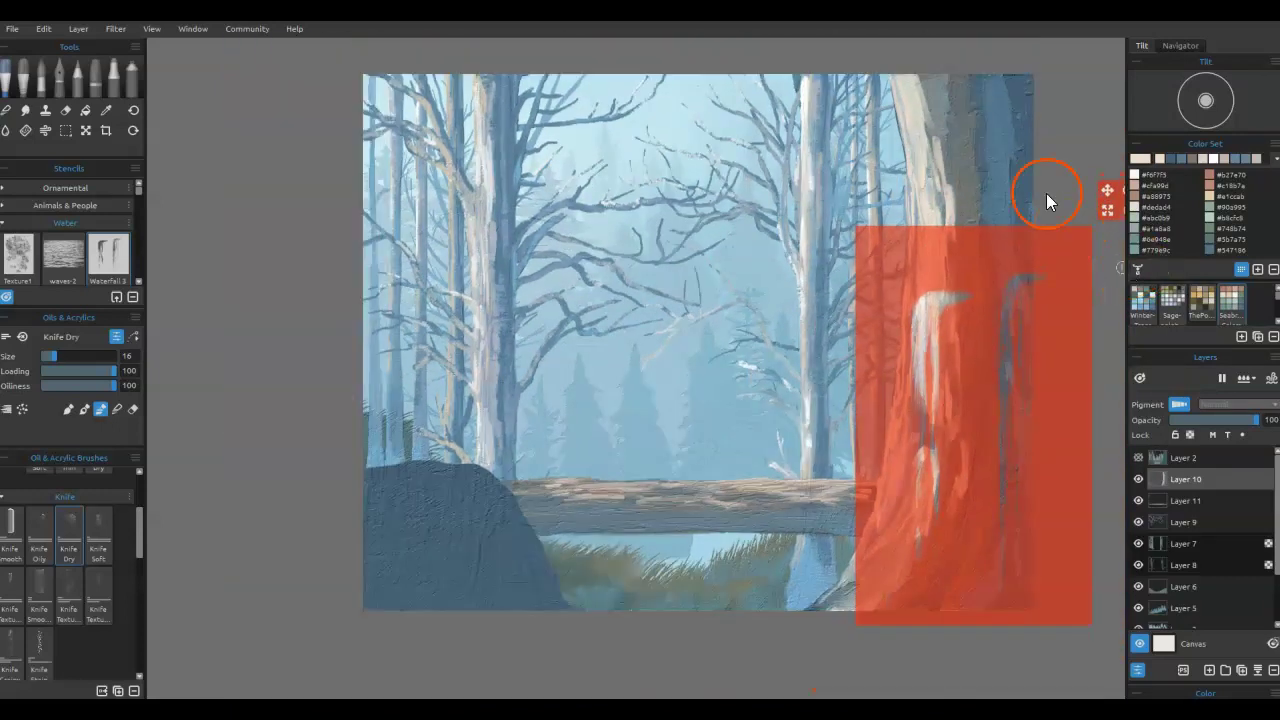
pyautogui.moveTo(963, 163); pyautogui.dragTo(812, 163)
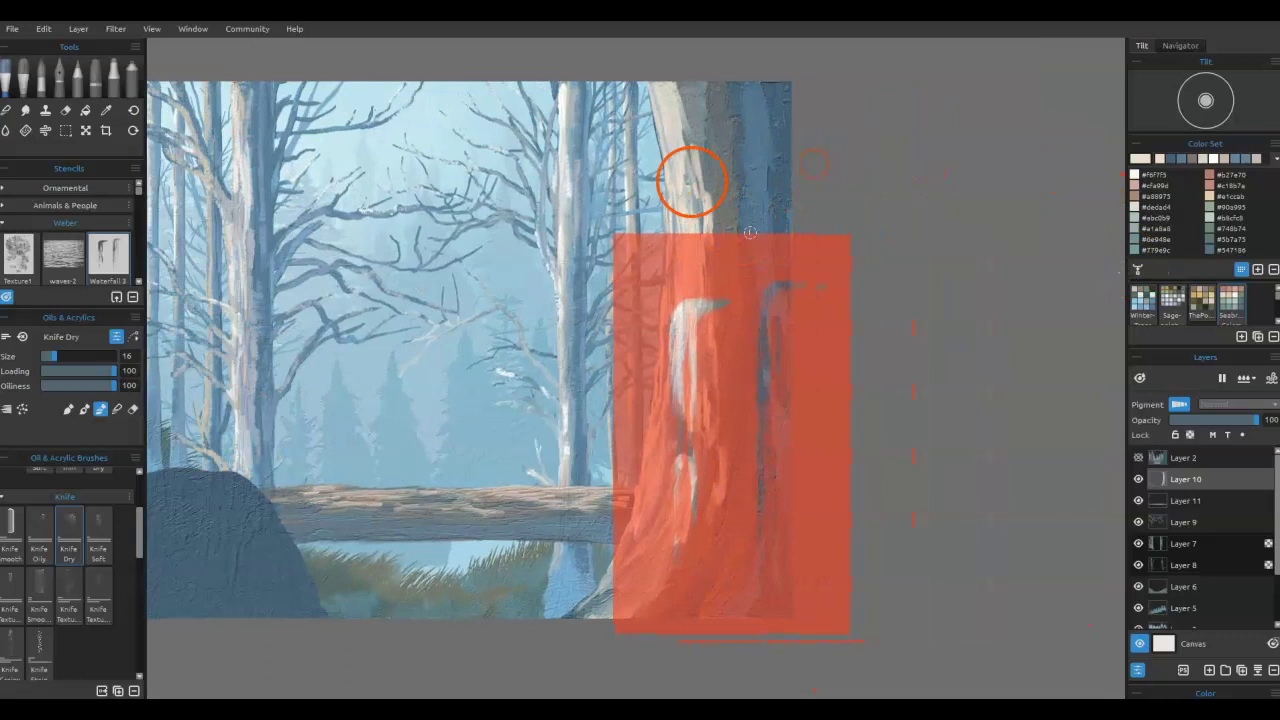
pyautogui.moveTo(695, 285)
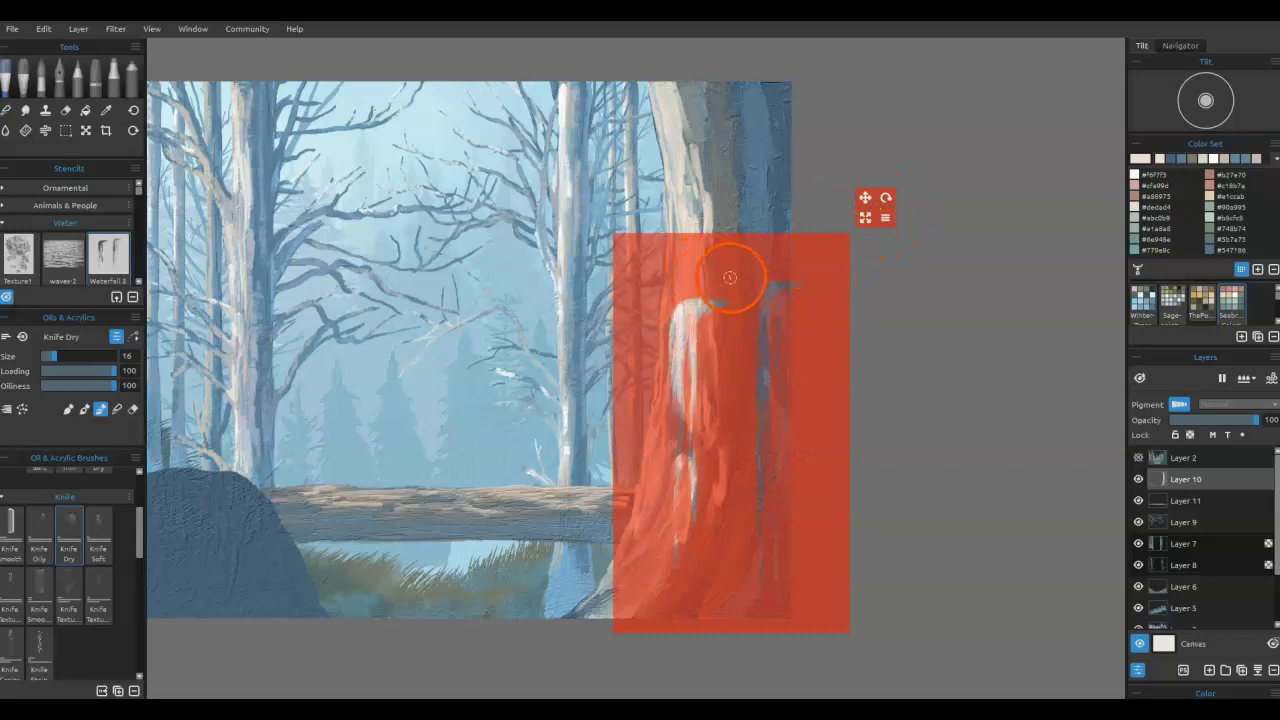
pyautogui.moveTo(729, 277); pyautogui.dragTo(734, 128)
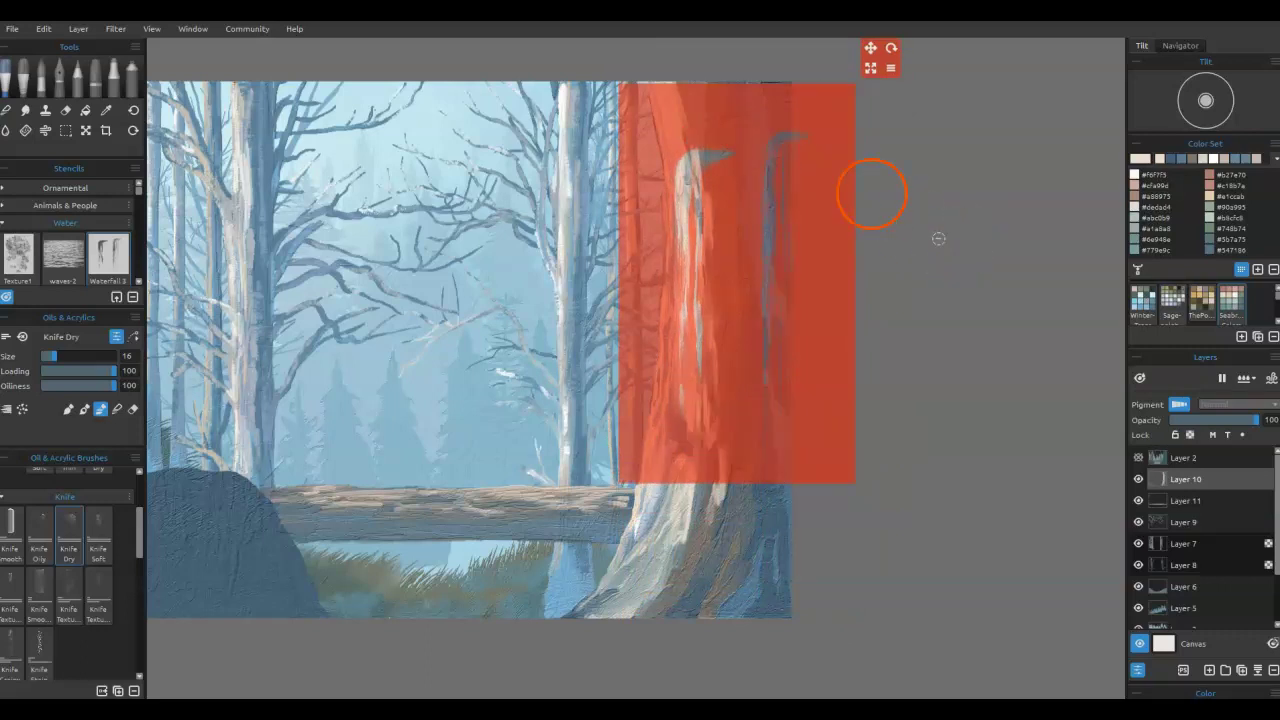
pyautogui.moveTo(945, 195); pyautogui.dragTo(914, 328)
pyautogui.moveTo(781, 244)
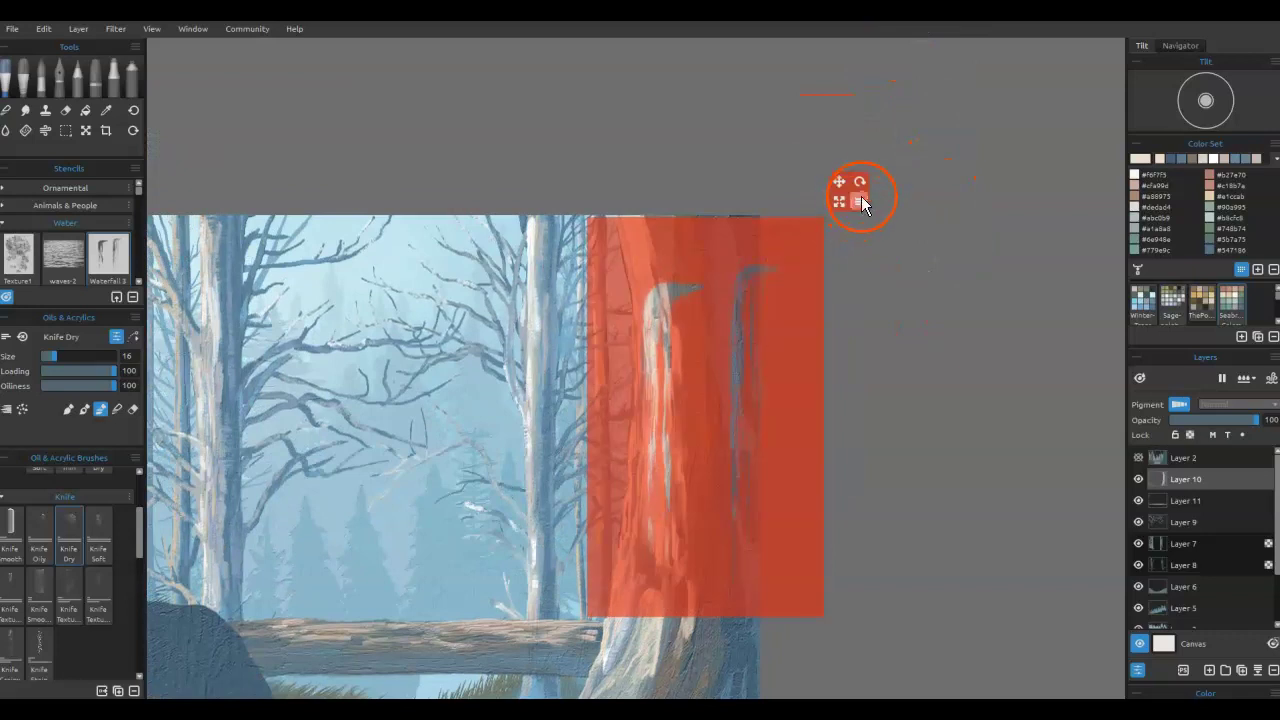
# - Tilt the stencil slightly and shift it to the shaded side of the foreground trunk's upper part
pyautogui.moveTo(860, 183); pyautogui.dragTo(849, 177)
pyautogui.moveTo(786, 291); pyautogui.dragTo(788, 230)
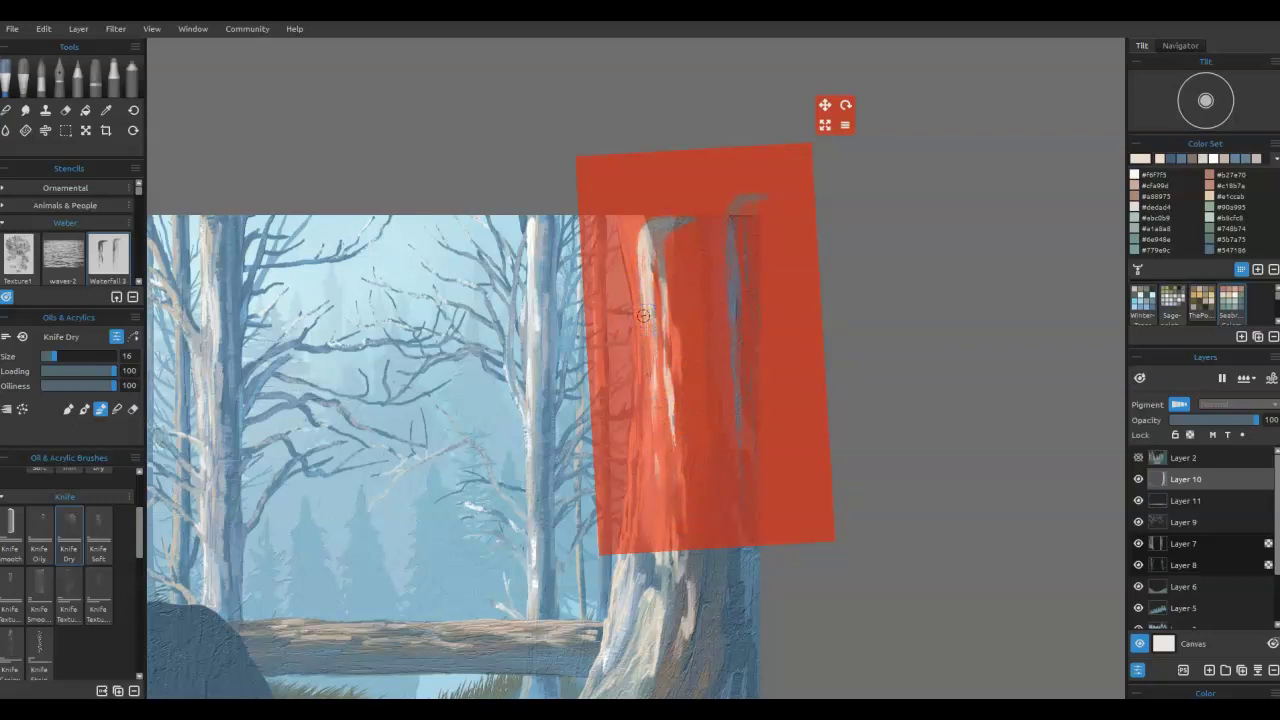
pyautogui.moveTo(680, 351); pyautogui.dragTo(733, 339)
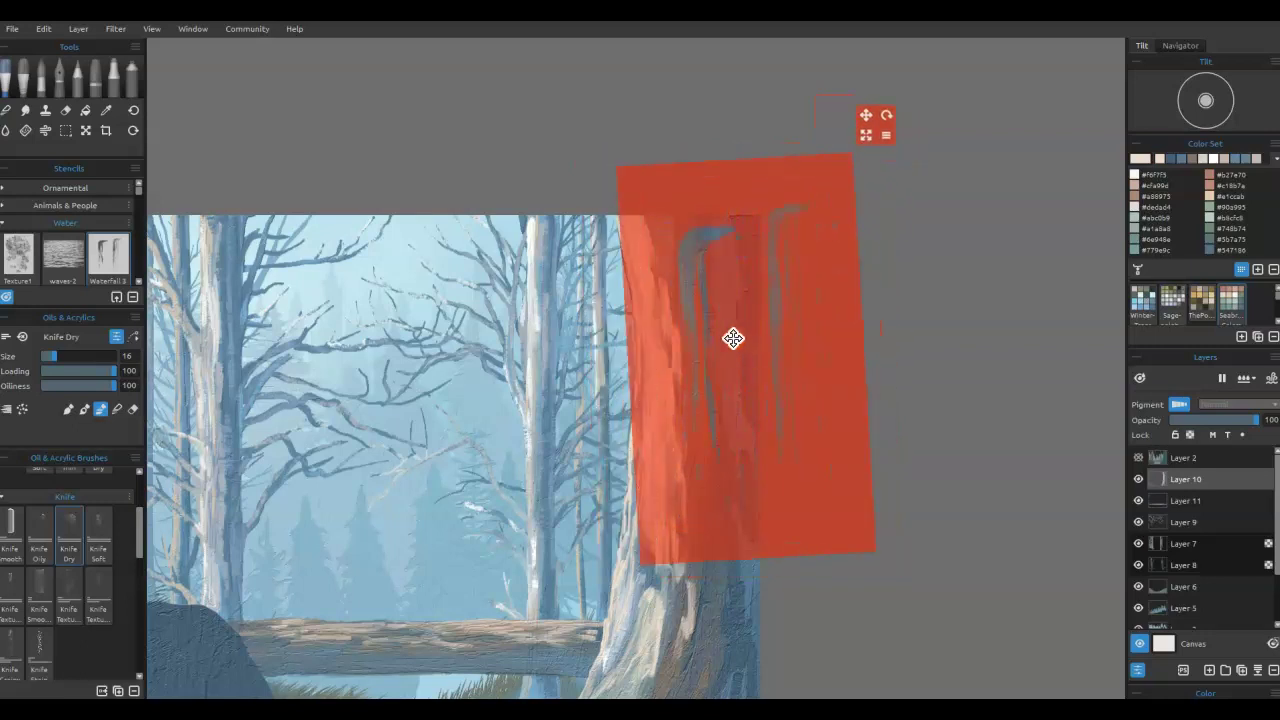
pyautogui.moveTo(867, 159); pyautogui.dragTo(887, 139)
pyautogui.moveTo(735, 339); pyautogui.dragTo(741, 310)
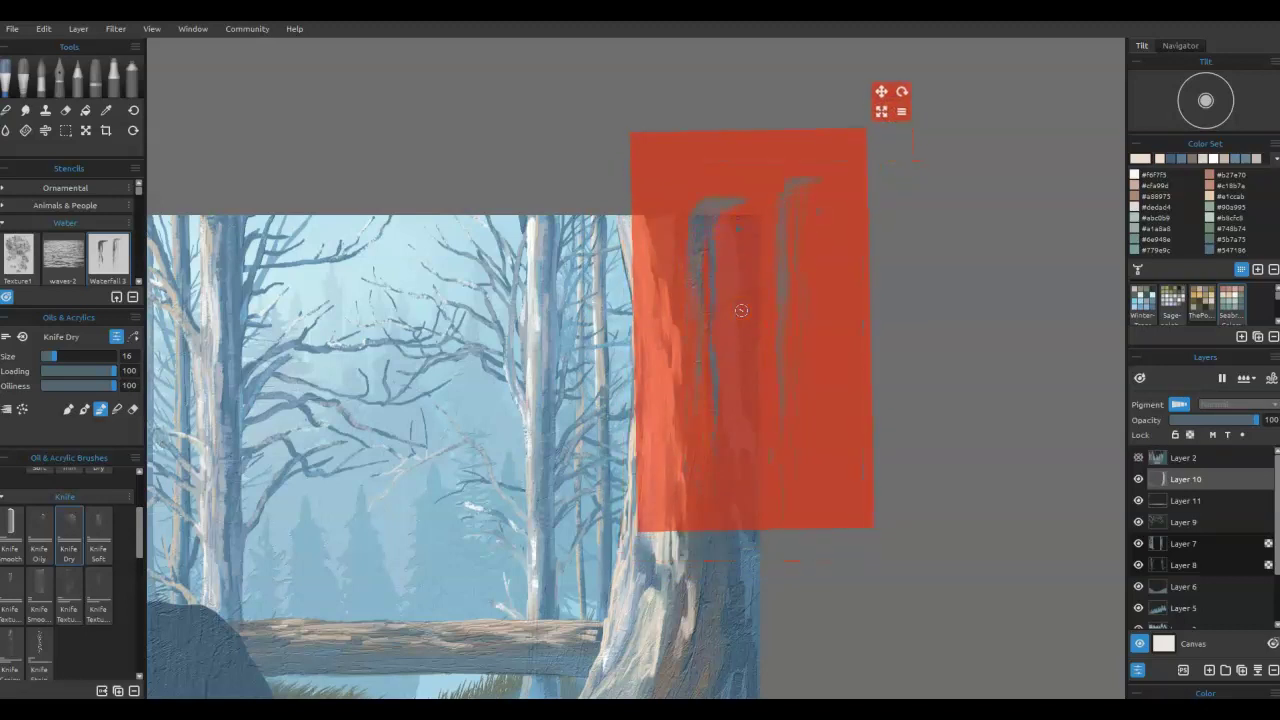
# - Sample a muted grey-beige from the fallen log and paint it through the stencil on the trunk's shaded upper side
pyautogui.moveTo(678, 597)
pyautogui.mouseDown()
pyautogui.moveTo(709, 594)
pyautogui.moveTo(709, 609)
pyautogui.moveTo(617, 637)
pyautogui.mouseUp()
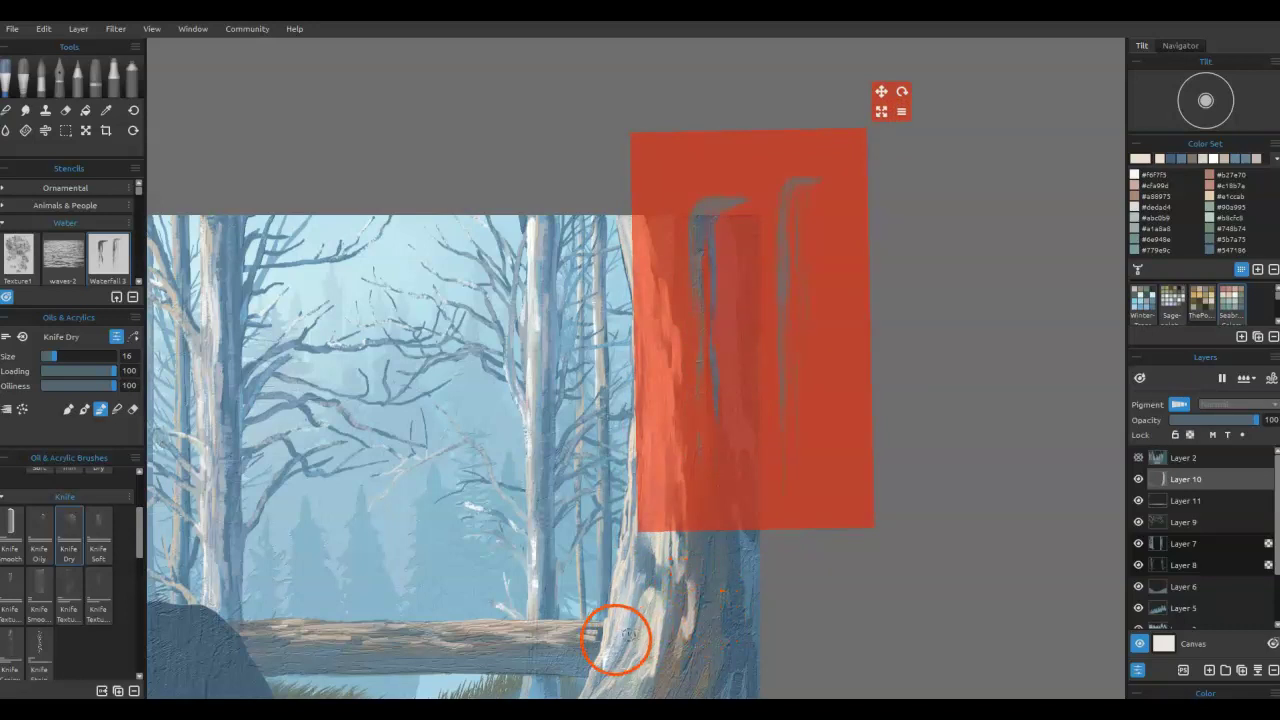
pyautogui.keyDown('alt'); pyautogui.click(566, 634); pyautogui.keyUp('alt')
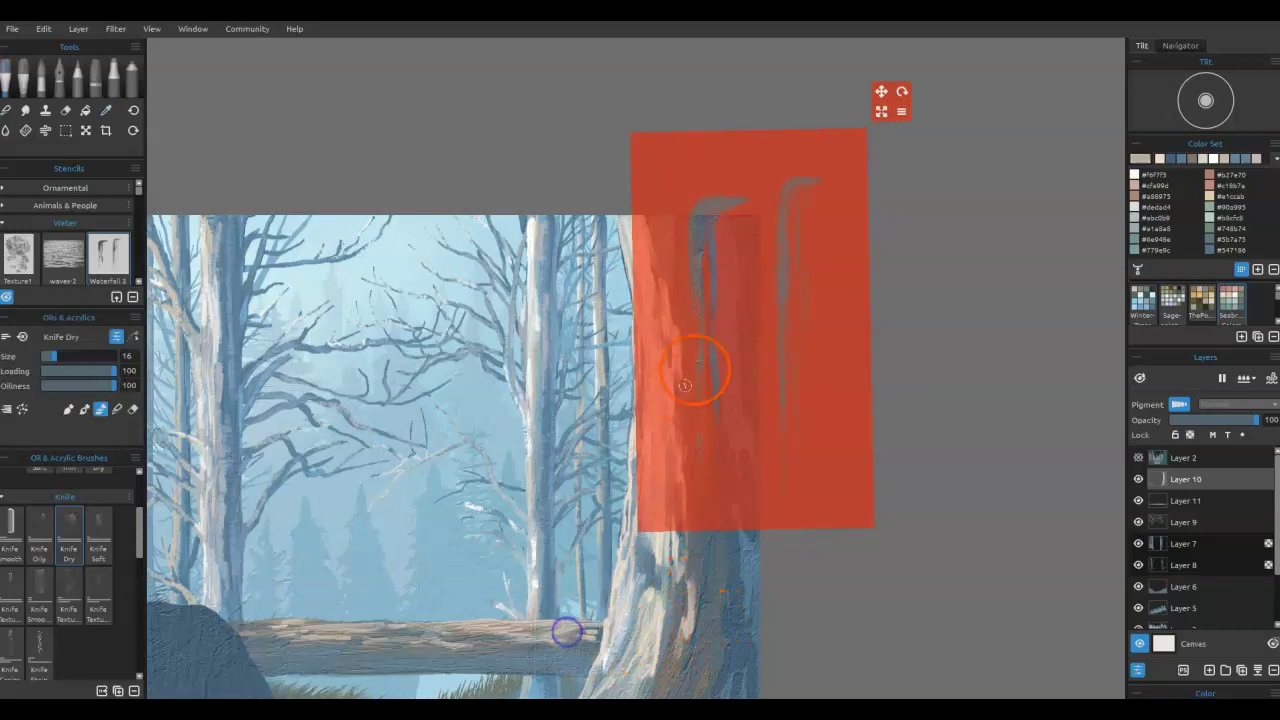
pyautogui.moveTo(713, 398)
pyautogui.mouseDown()
pyautogui.moveTo(704, 343)
pyautogui.moveTo(717, 341)
pyautogui.moveTo(693, 266)
pyautogui.moveTo(706, 282)
pyautogui.moveTo(701, 237)
pyautogui.moveTo(719, 350)
pyautogui.mouseUp()
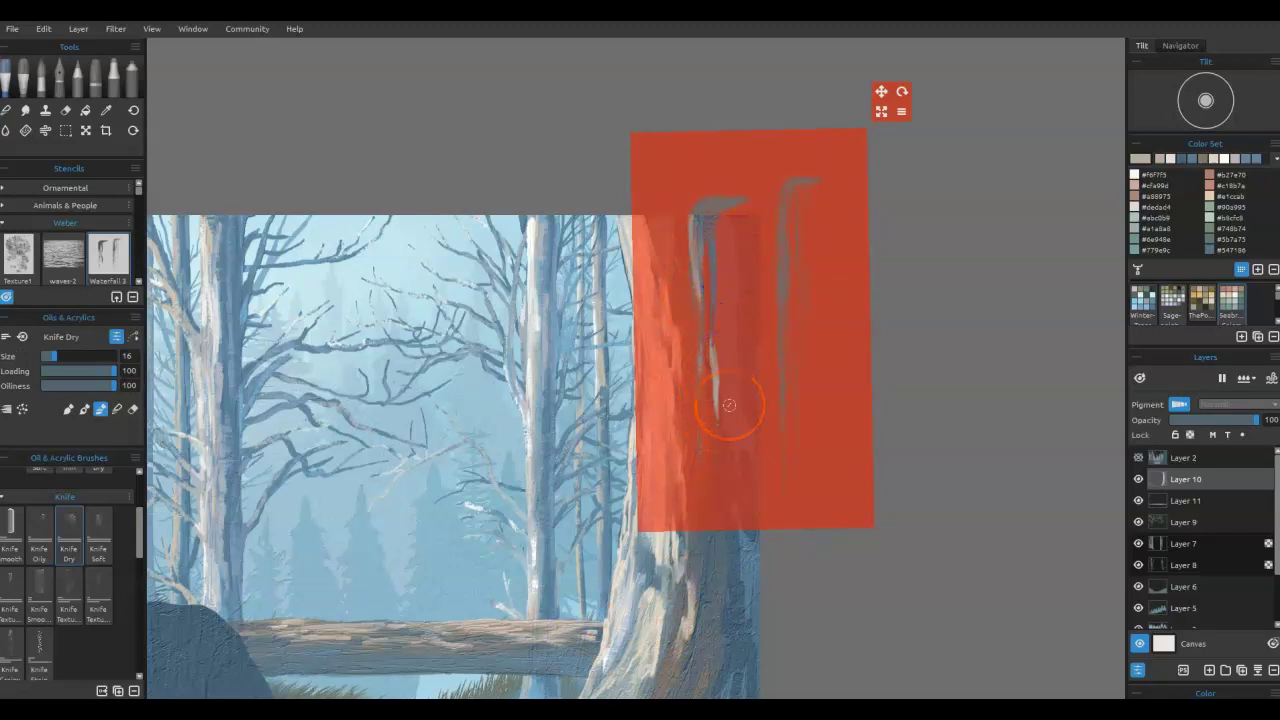
# - Move the stencil lower, rotate it clockwise to follow the trunk's lean, and paint light grey bark streaks through it
pyautogui.moveTo(754, 442); pyautogui.dragTo(716, 624)
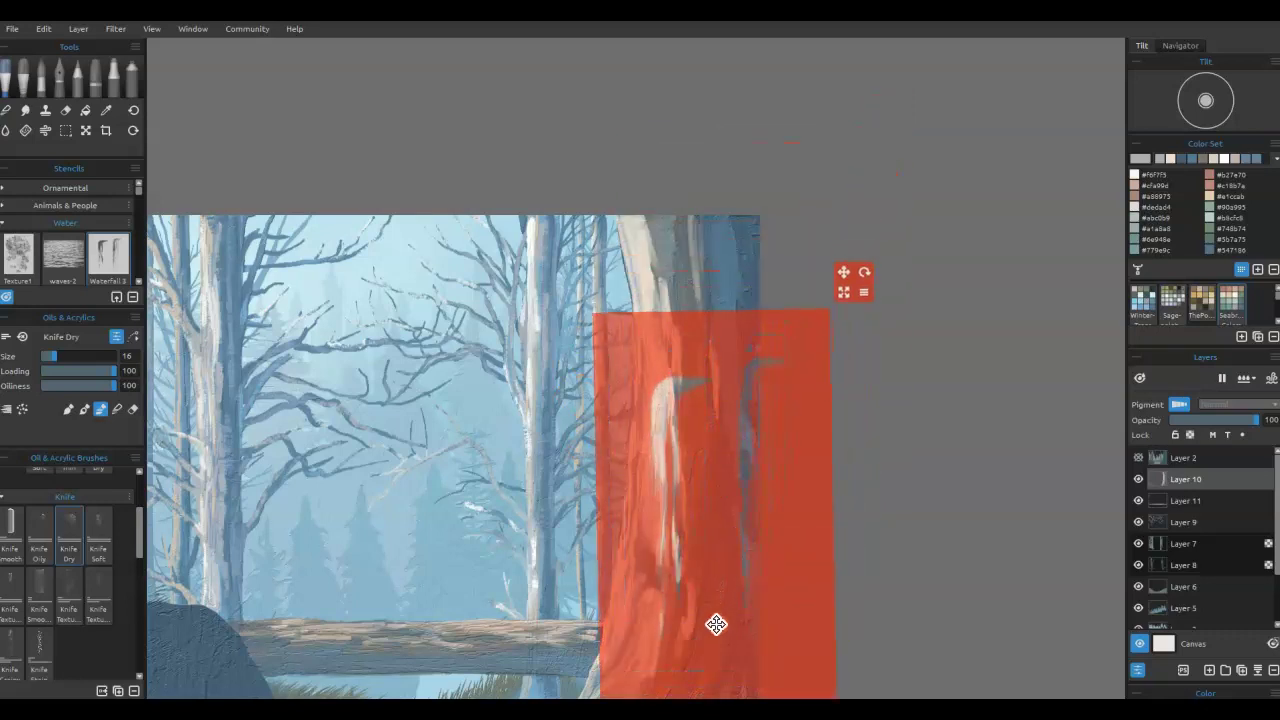
pyautogui.moveTo(865, 273); pyautogui.dragTo(886, 300)
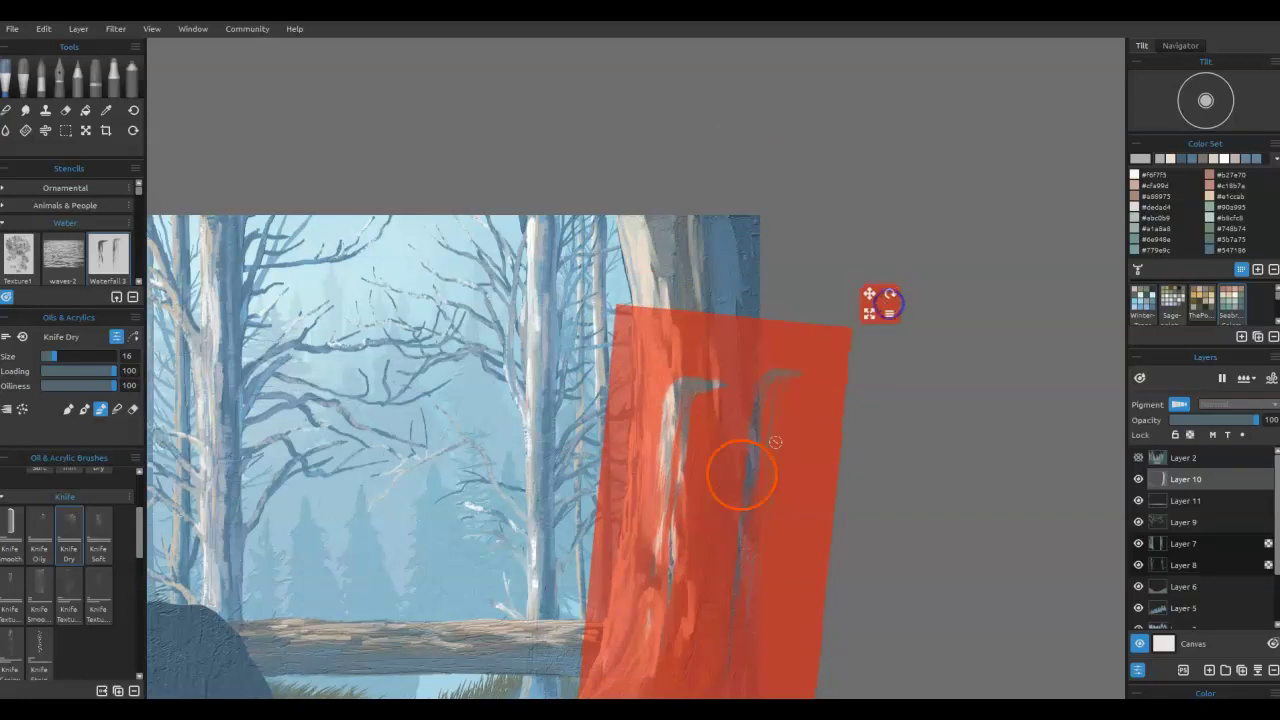
pyautogui.moveTo(720, 500); pyautogui.dragTo(756, 501)
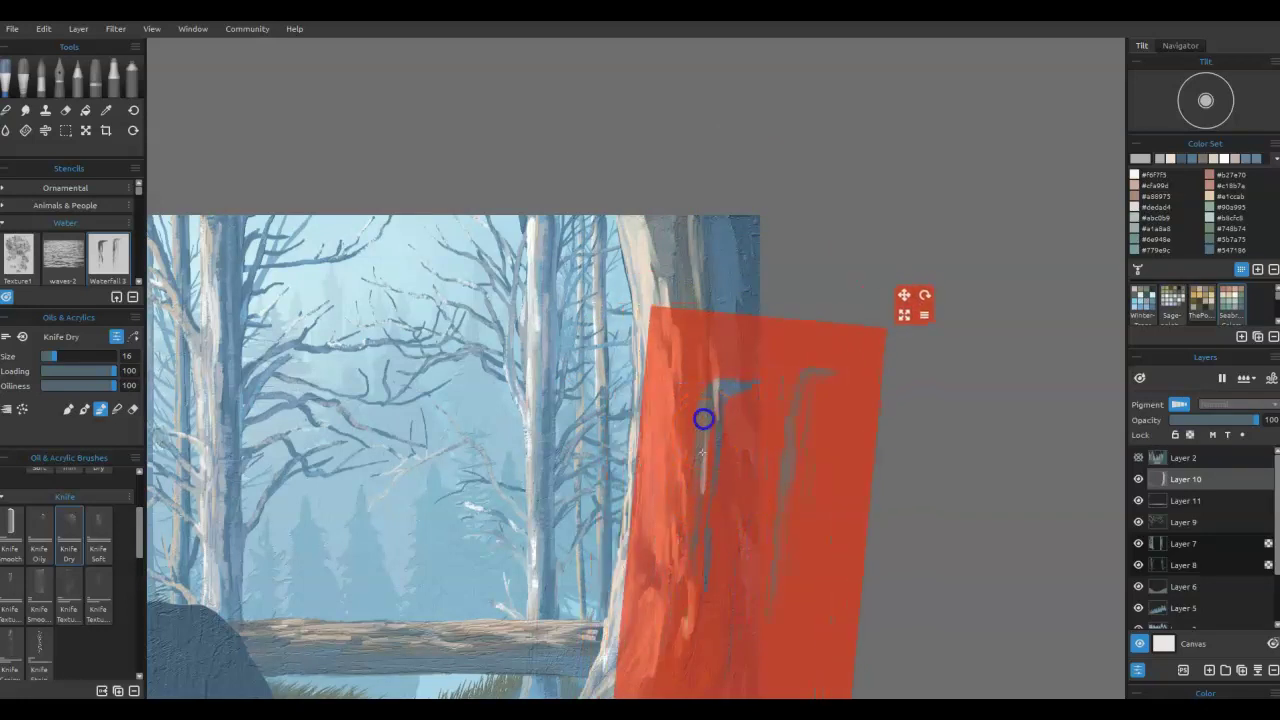
pyautogui.moveTo(711, 525); pyautogui.dragTo(708, 565)
pyautogui.moveTo(712, 527); pyautogui.dragTo(705, 594)
pyautogui.moveTo(706, 478); pyautogui.dragTo(704, 517)
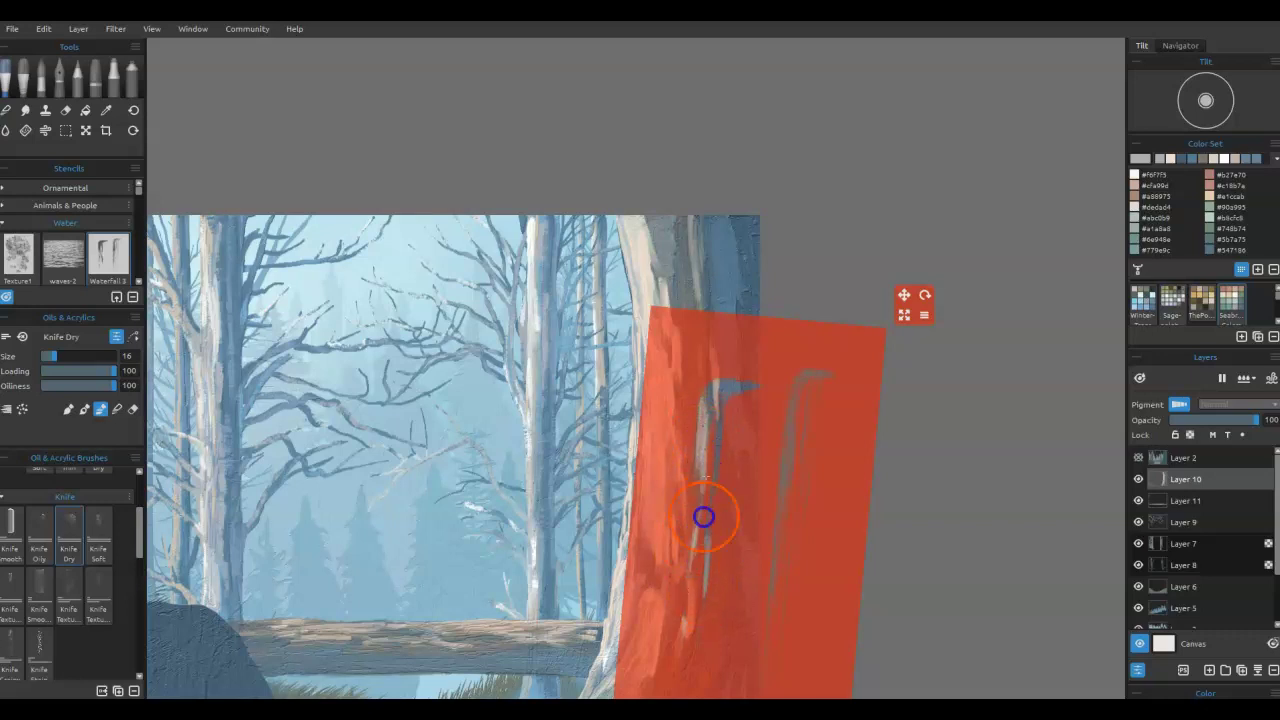
# - Move the stencil off the canvas and brush light grey bark streaks freehand along the trunk's upper shaded side
pyautogui.moveTo(834, 506)
pyautogui.mouseDown()
pyautogui.moveTo(900, 363)
pyautogui.moveTo(888, 361)
pyautogui.moveTo(1077, 360)
pyautogui.mouseUp()
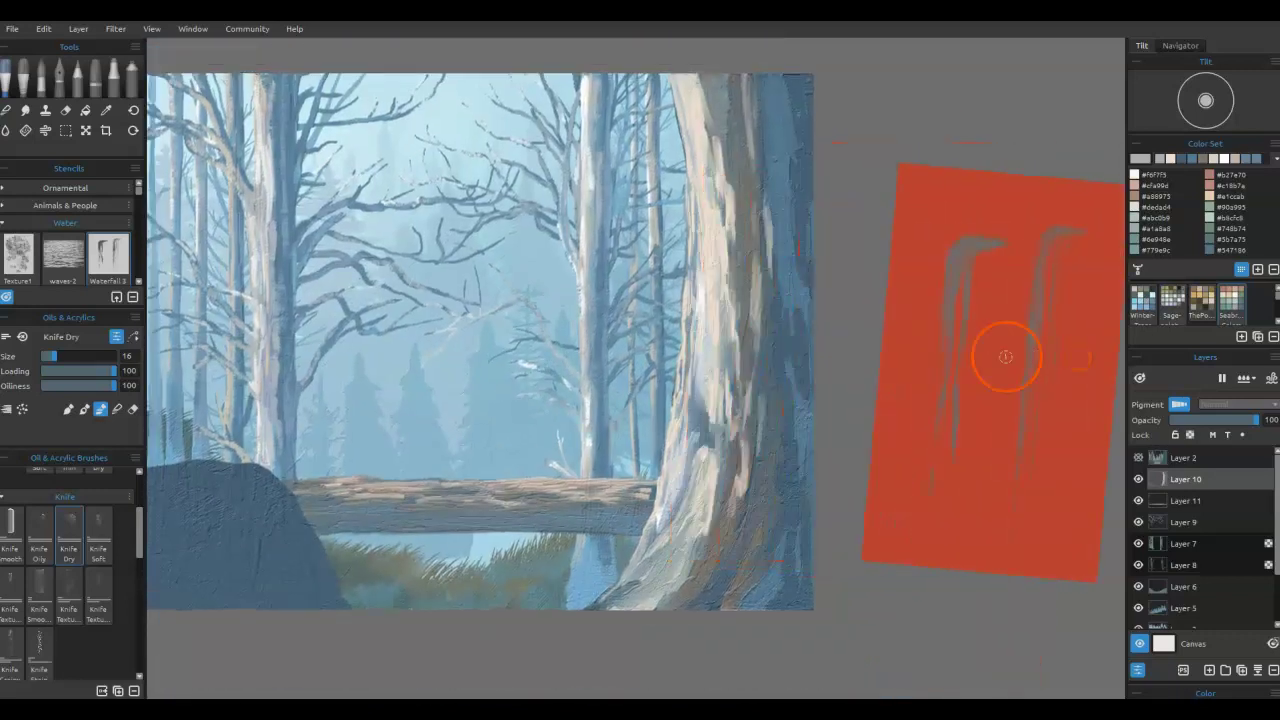
pyautogui.moveTo(706, 86)
pyautogui.mouseDown()
pyautogui.moveTo(717, 136)
pyautogui.moveTo(710, 75)
pyautogui.moveTo(728, 169)
pyautogui.moveTo(765, 108)
pyautogui.moveTo(771, 166)
pyautogui.moveTo(767, 86)
pyautogui.moveTo(774, 214)
pyautogui.moveTo(767, 85)
pyautogui.mouseUp()
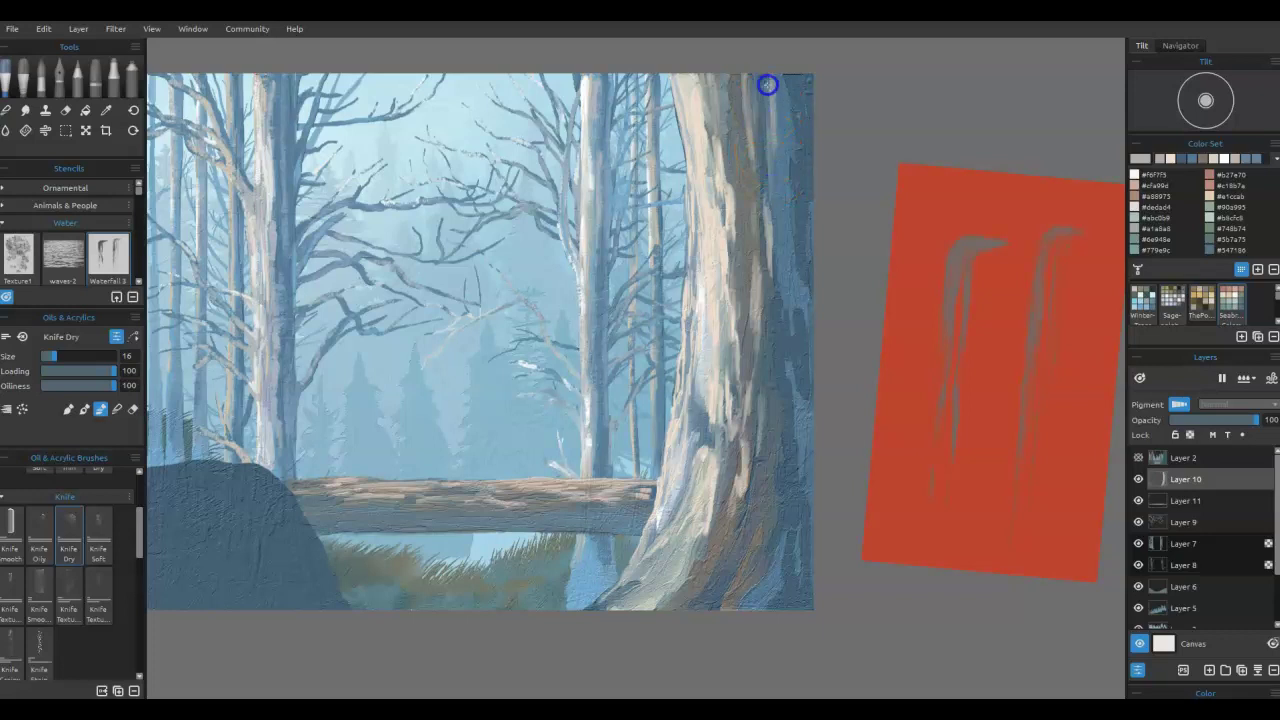
pyautogui.moveTo(776, 313); pyautogui.dragTo(759, 275)
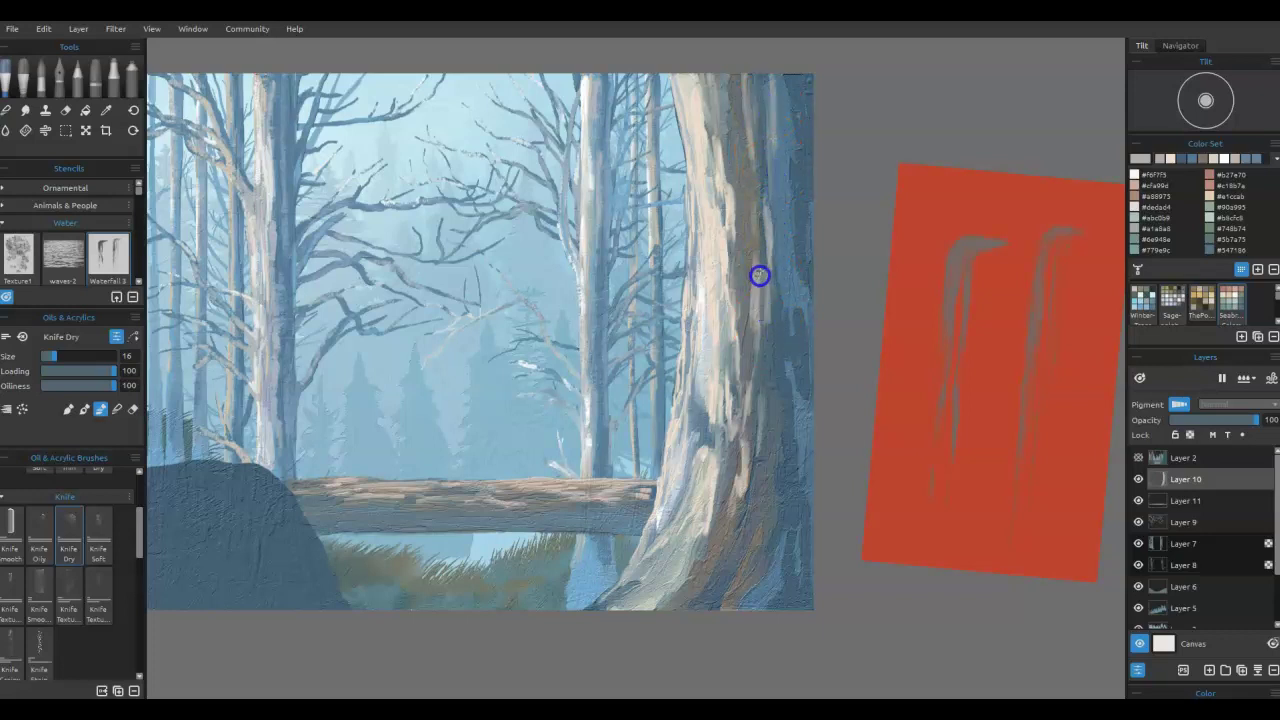
# - Paint curved light bark strokes down the foreground trunk's lower part and along its flared roots
pyautogui.moveTo(761, 492); pyautogui.dragTo(732, 601)
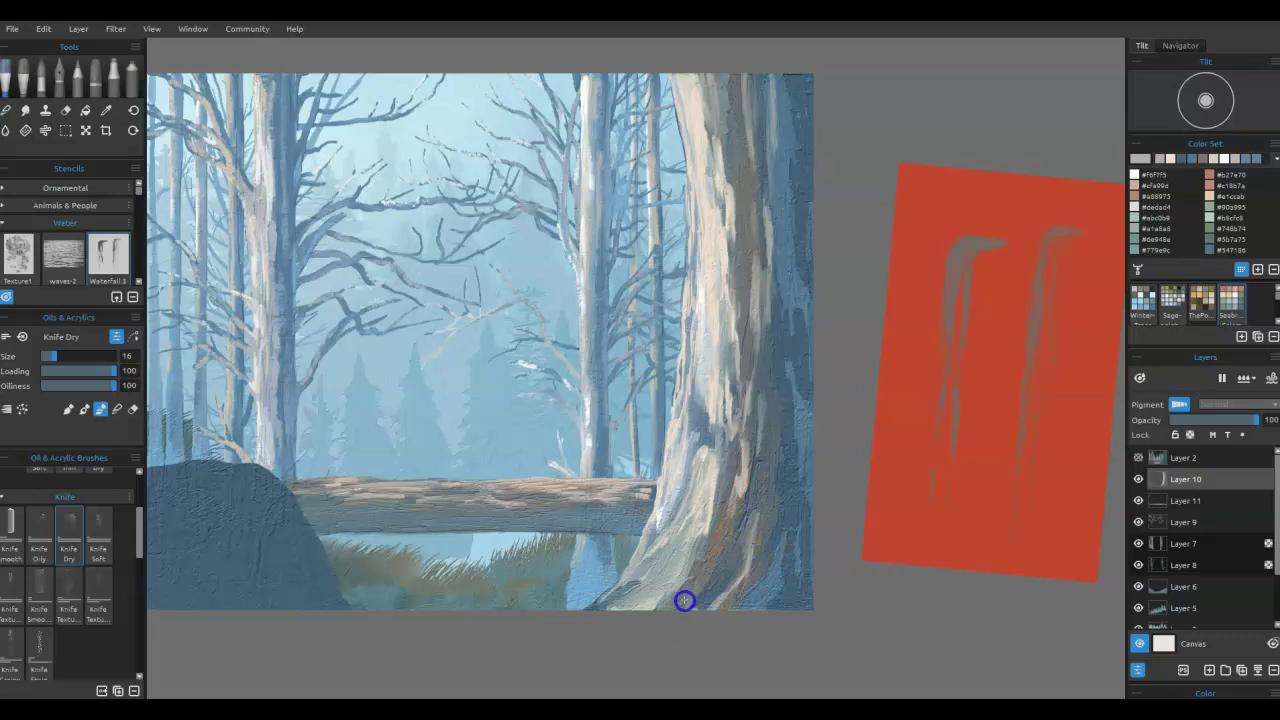
pyautogui.moveTo(674, 596)
pyautogui.mouseDown()
pyautogui.moveTo(706, 571)
pyautogui.moveTo(719, 531)
pyautogui.mouseUp()
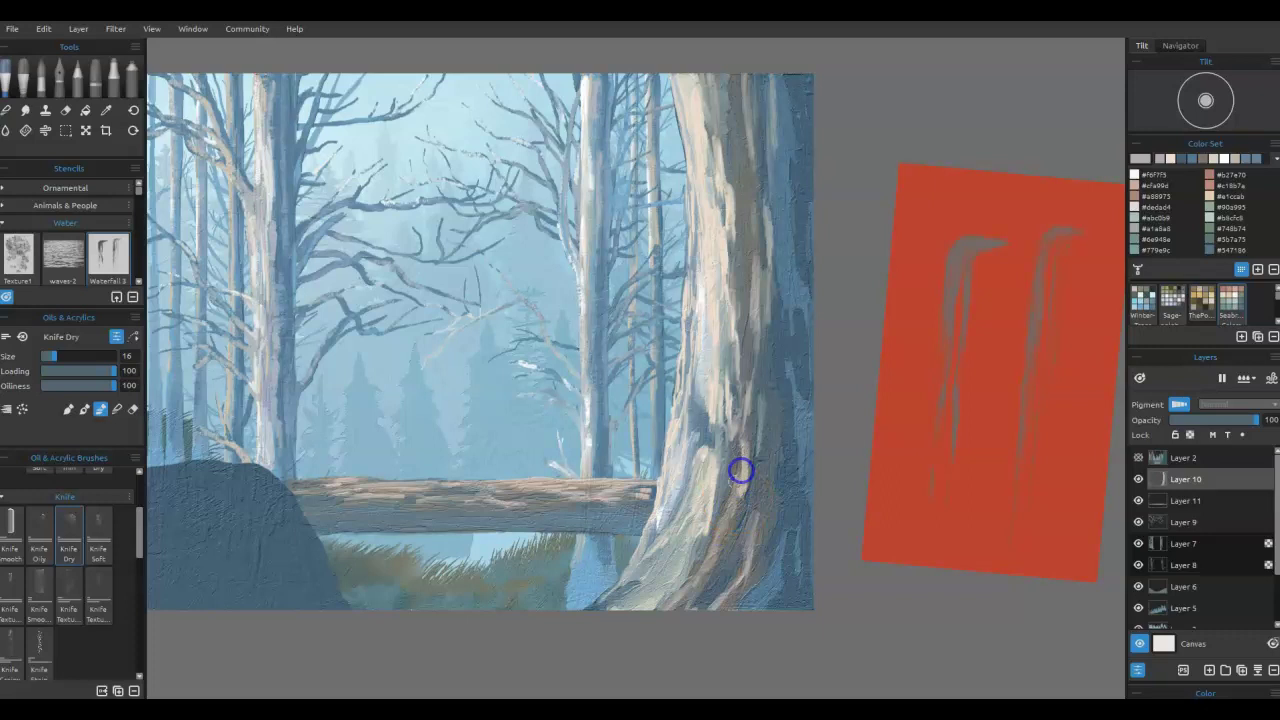
pyautogui.moveTo(731, 437)
pyautogui.mouseDown()
pyautogui.moveTo(730, 509)
pyautogui.moveTo(694, 516)
pyautogui.moveTo(664, 480)
pyautogui.moveTo(670, 437)
pyautogui.moveTo(616, 588)
pyautogui.moveTo(629, 594)
pyautogui.moveTo(666, 463)
pyautogui.mouseUp()
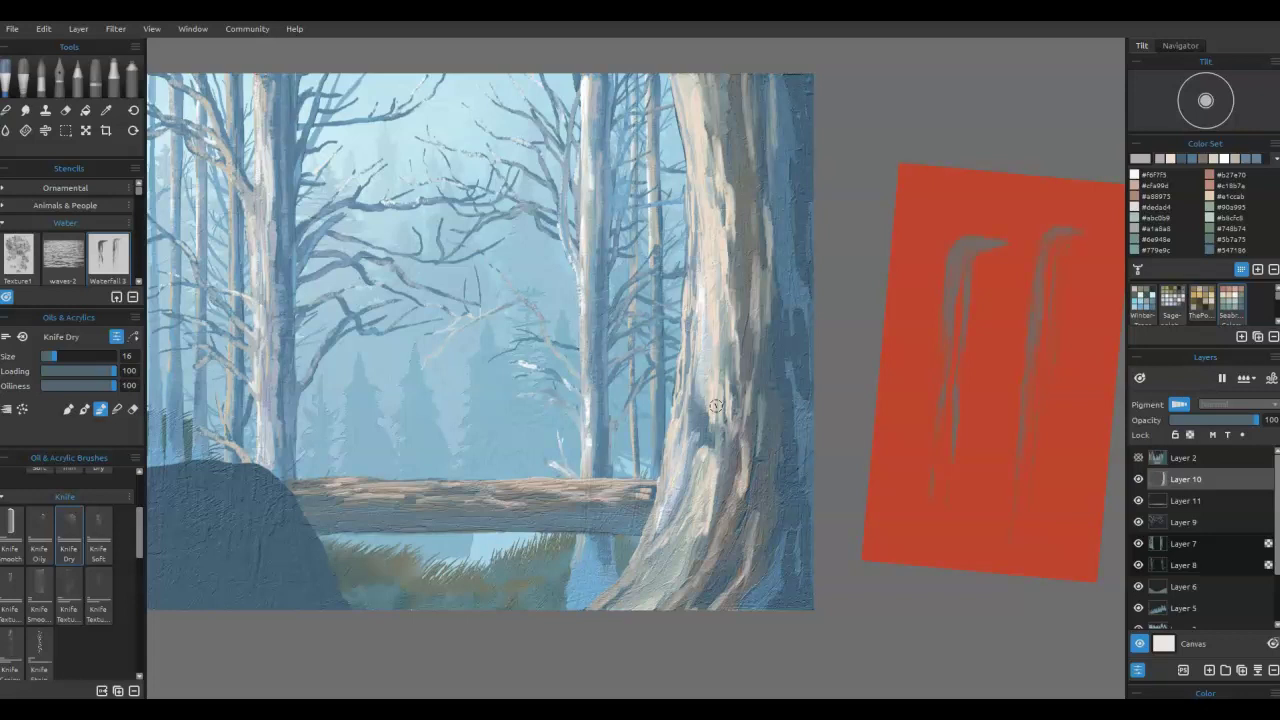
pyautogui.moveTo(332, 427); pyautogui.dragTo(481, 431)
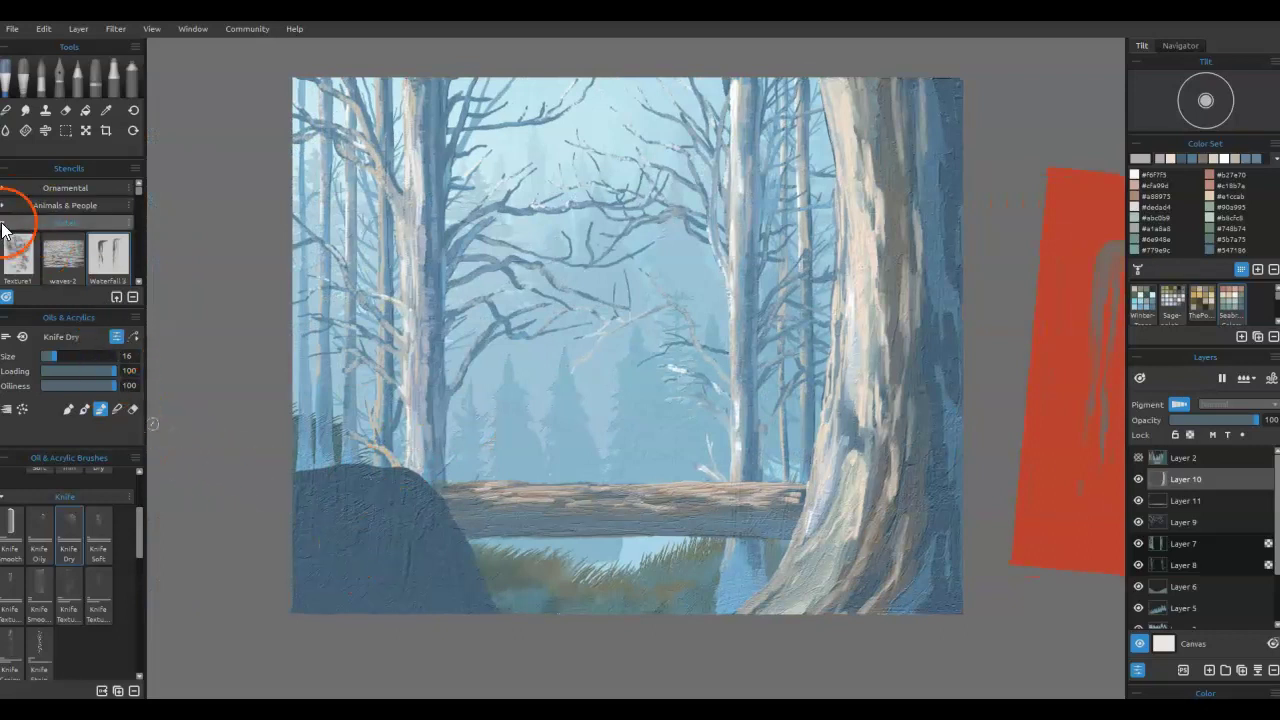
# - Add the Rock 1 stencil from the Rocks category and place it, rotated clockwise, over the foreground boulder
pyautogui.click(4, 226)
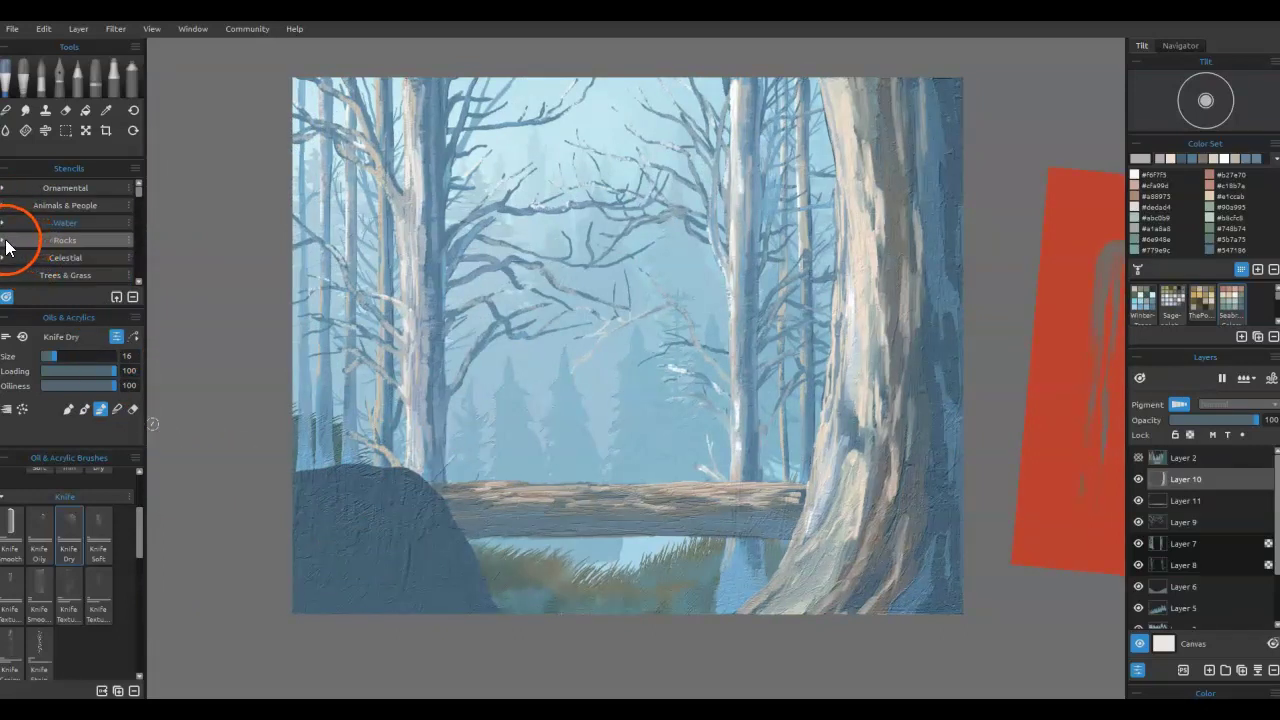
pyautogui.click(6, 242)
pyautogui.click(57, 260)
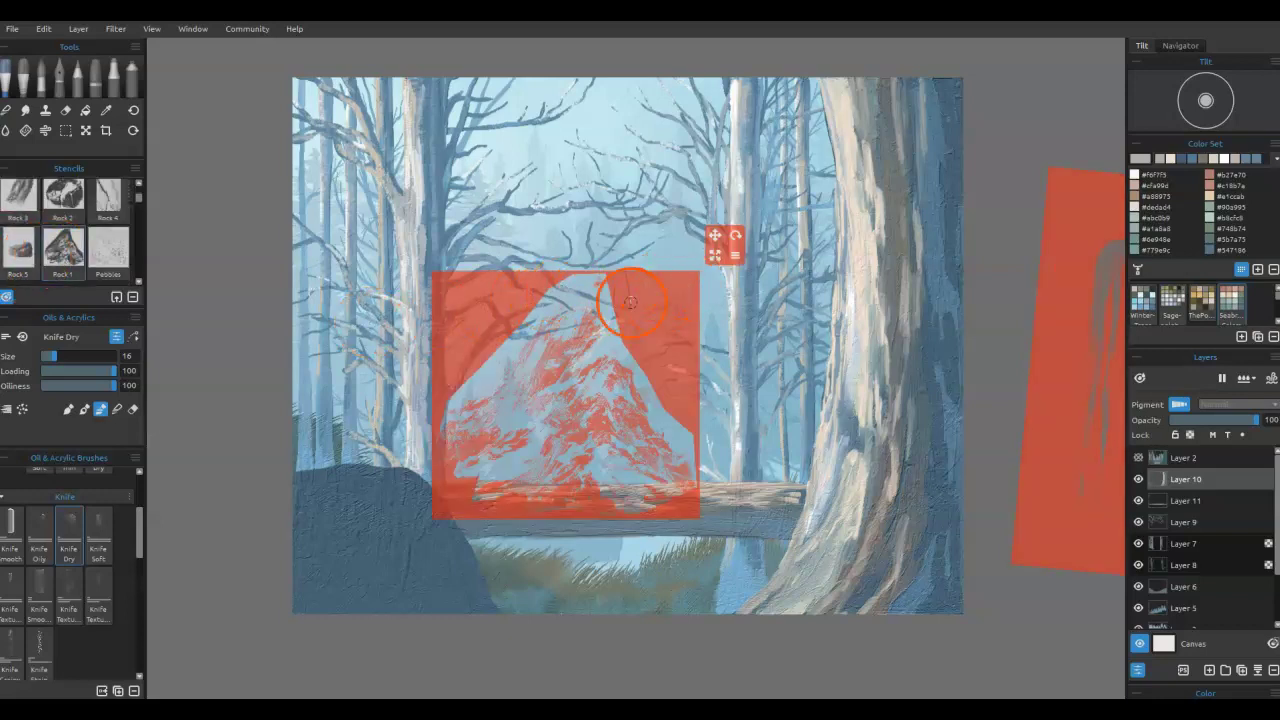
pyautogui.moveTo(735, 235); pyautogui.dragTo(580, 500)
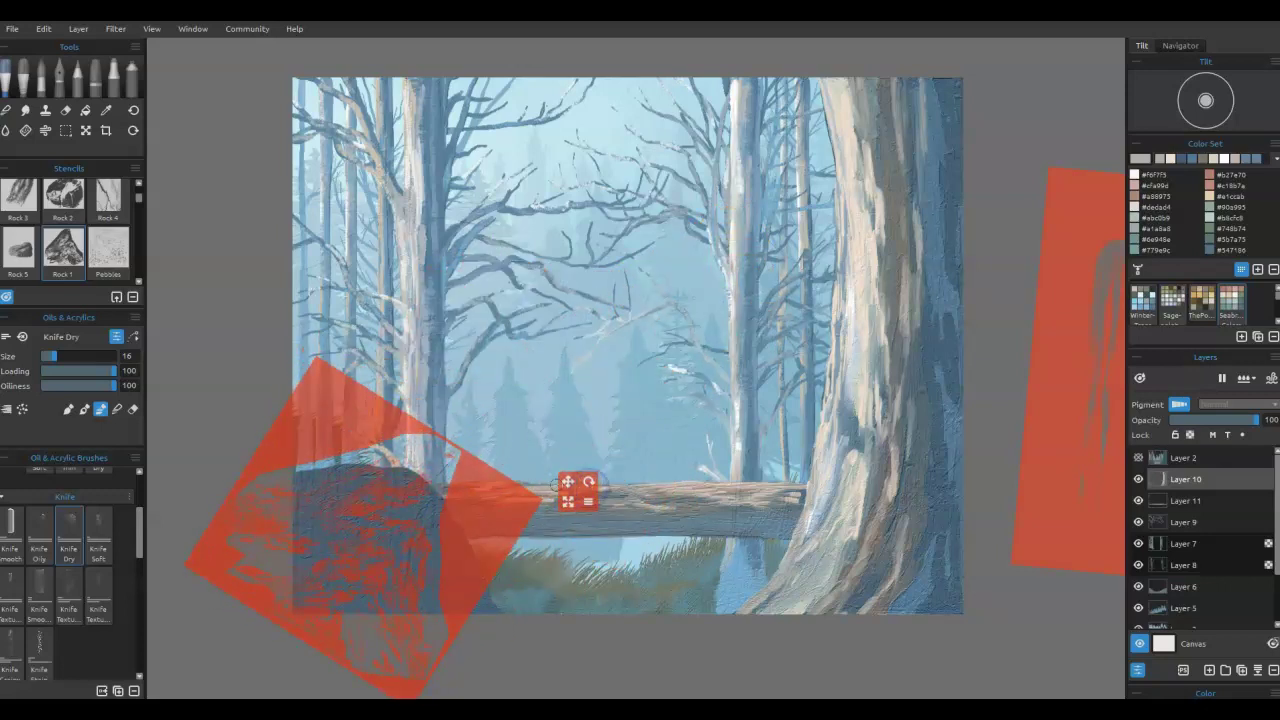
# - Sample the boulder's dark blue and change it to the lighter, greyer blue #788794
pyautogui.keyDown('alt'); pyautogui.click(433, 516); pyautogui.keyUp('alt')
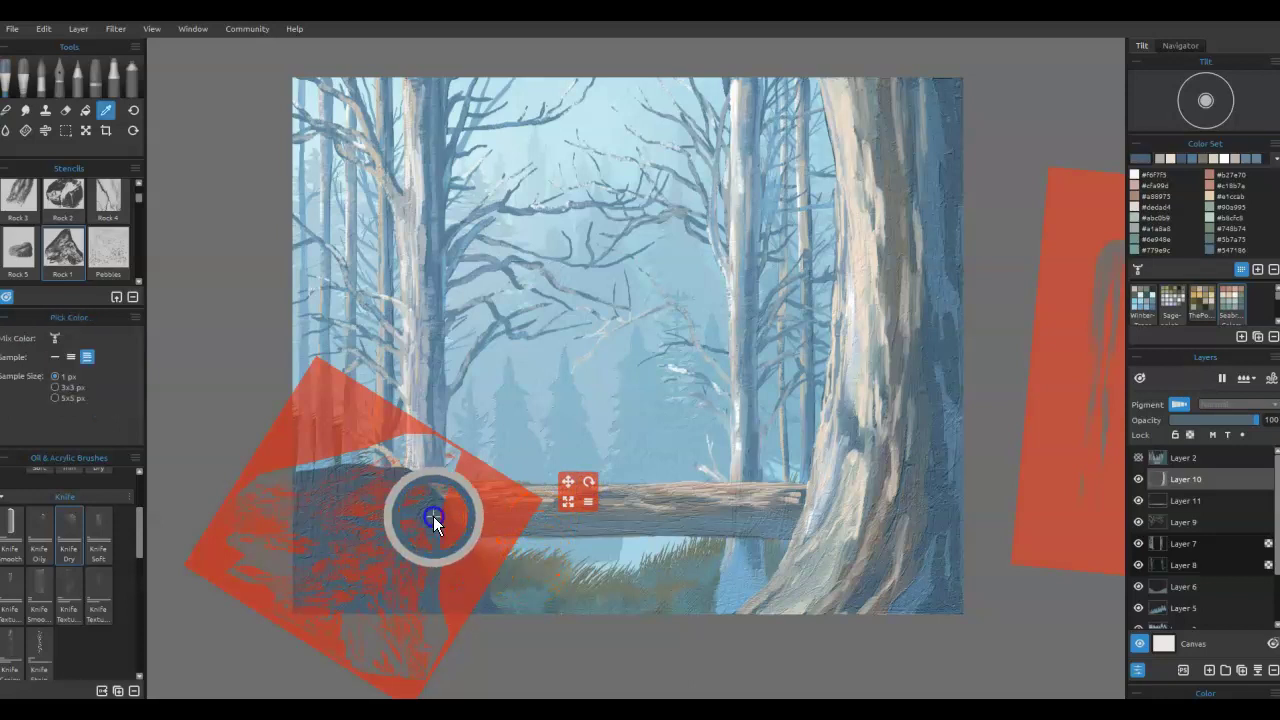
pyautogui.press('b')
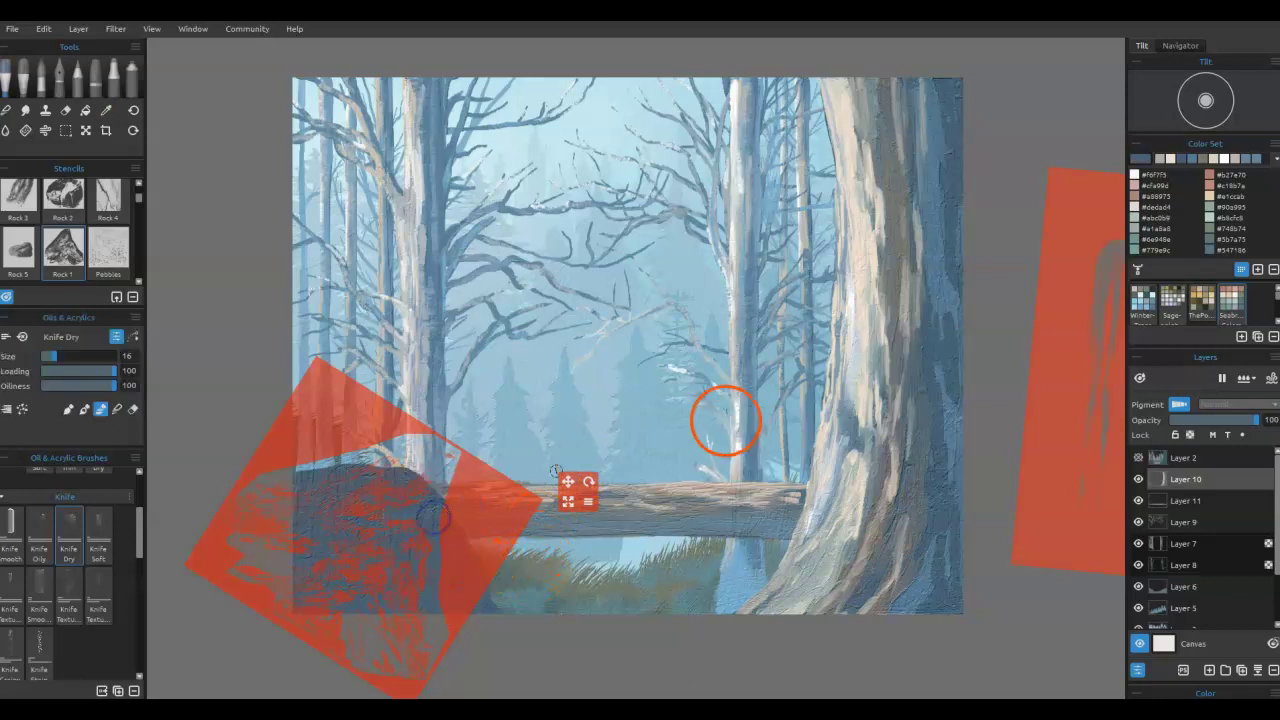
pyautogui.click(1146, 172)
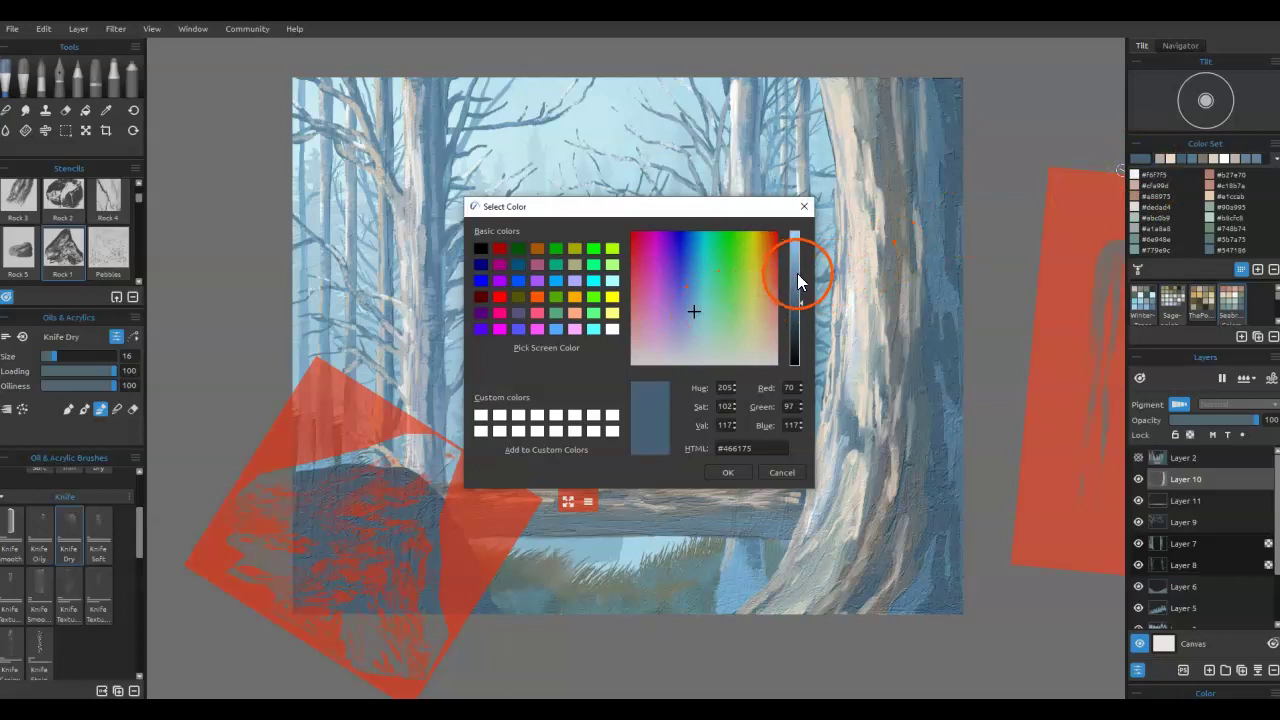
pyautogui.click(796, 293)
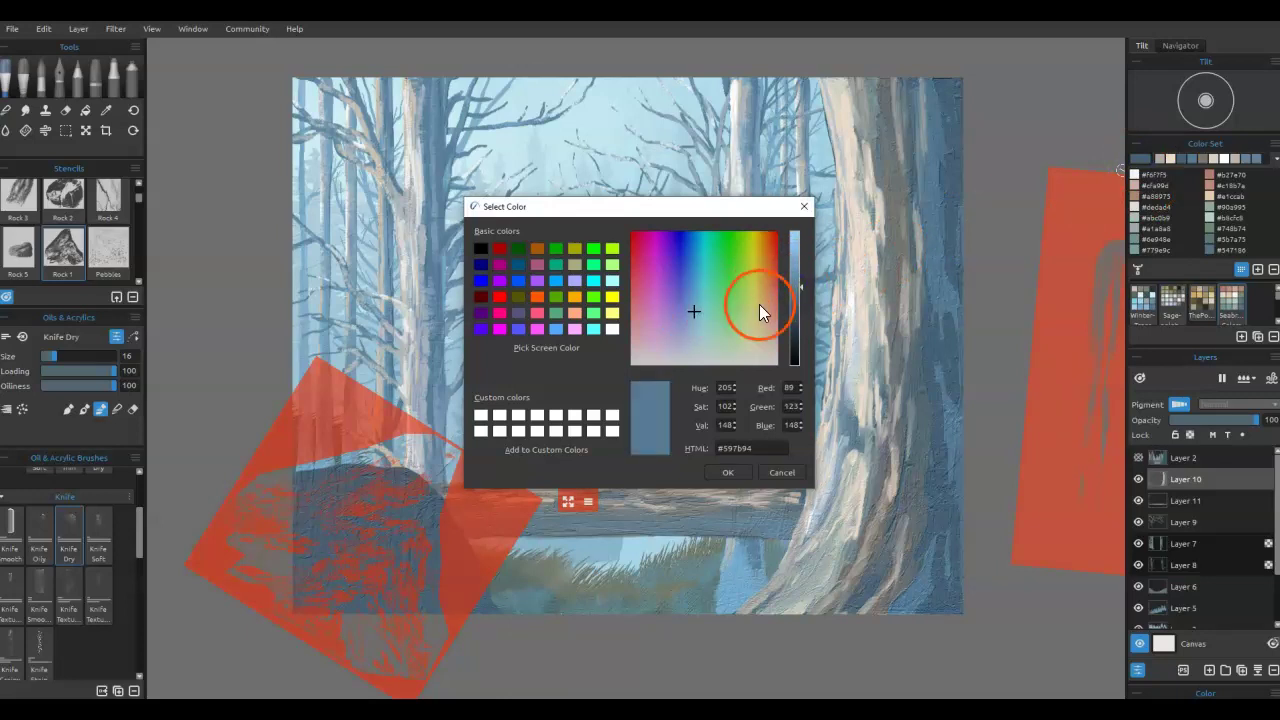
pyautogui.click(693, 330)
pyautogui.click(693, 341)
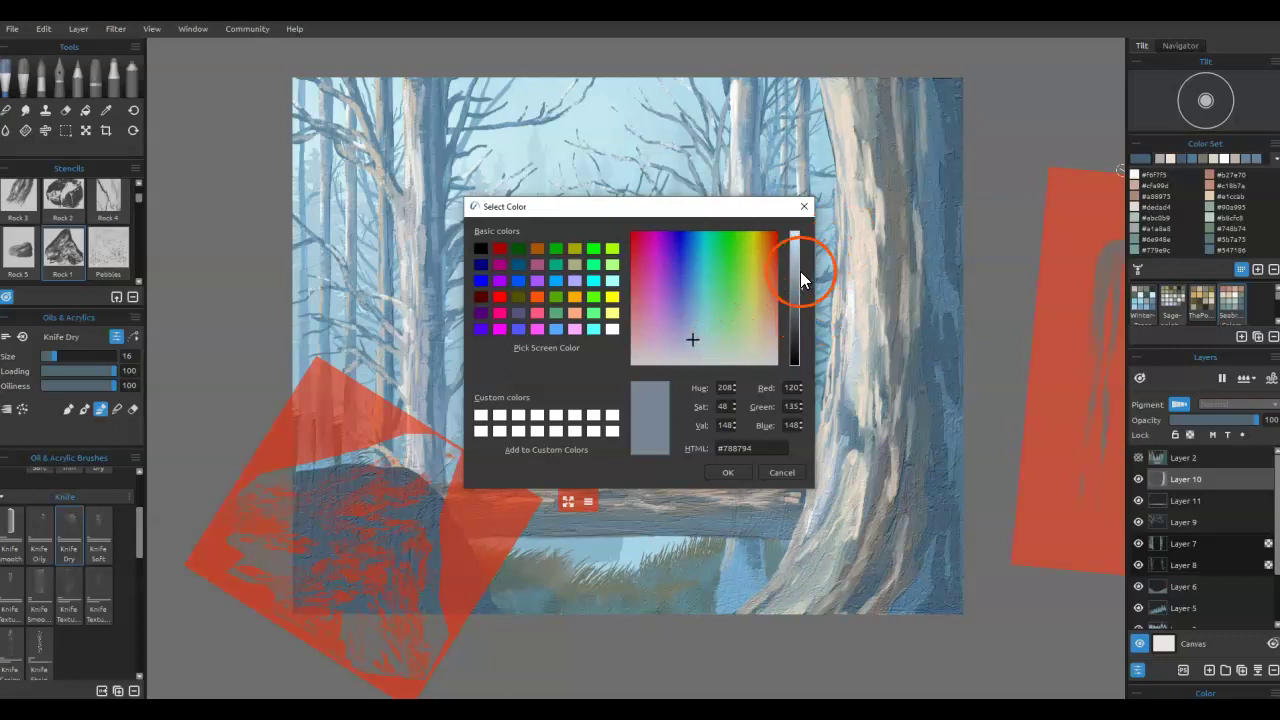
pyautogui.click(716, 475)
# - Paint grey-blue rock texture through the stencil across the boulder's upper part
pyautogui.click(357, 491)
pyautogui.moveTo(357, 491)
pyautogui.mouseDown()
pyautogui.moveTo(326, 491)
pyautogui.moveTo(315, 484)
pyautogui.moveTo(348, 472)
pyautogui.moveTo(304, 478)
pyautogui.moveTo(375, 470)
pyautogui.moveTo(401, 488)
pyautogui.moveTo(395, 506)
pyautogui.moveTo(319, 515)
pyautogui.mouseUp()
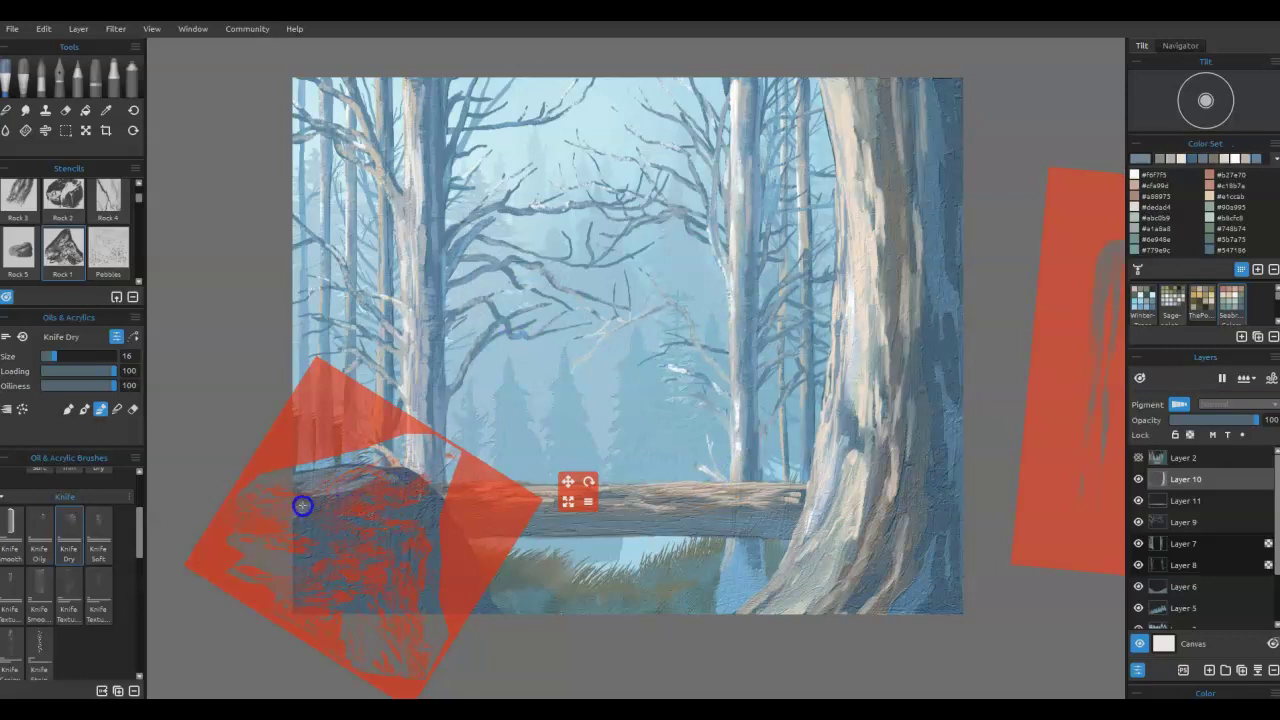
pyautogui.moveTo(410, 480); pyautogui.dragTo(364, 469)
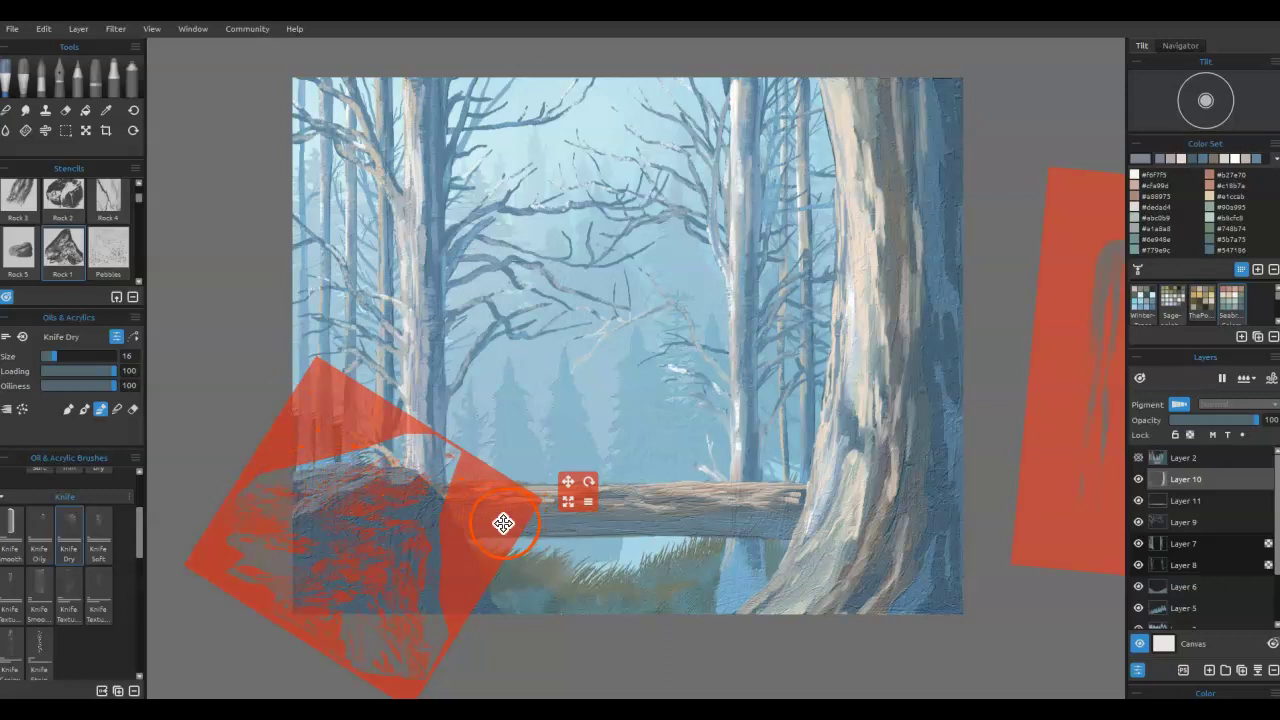
# - Move the stencil lower, rotate it to a new angle, and paint grey-blue texture through it on the boulder's middle
pyautogui.moveTo(492, 521); pyautogui.dragTo(491, 586)
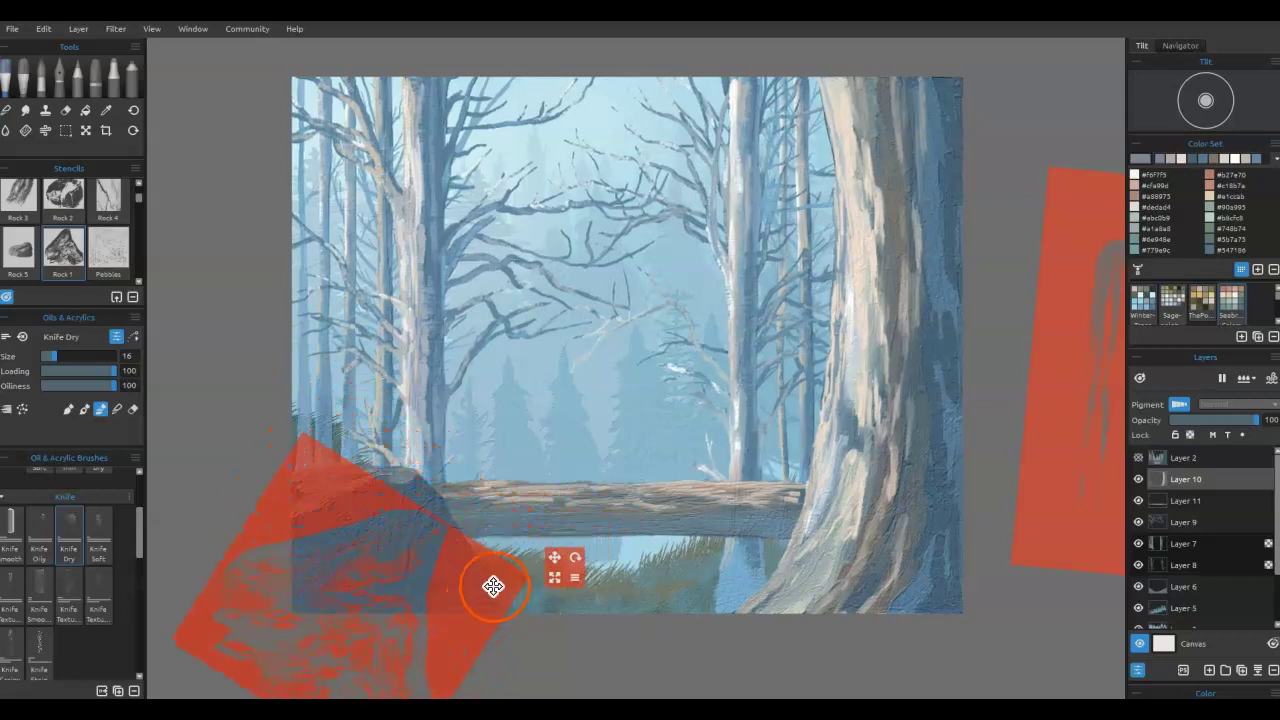
pyautogui.moveTo(578, 559)
pyautogui.mouseDown()
pyautogui.moveTo(583, 571)
pyautogui.moveTo(457, 443)
pyautogui.moveTo(233, 535)
pyautogui.moveTo(254, 526)
pyautogui.mouseUp()
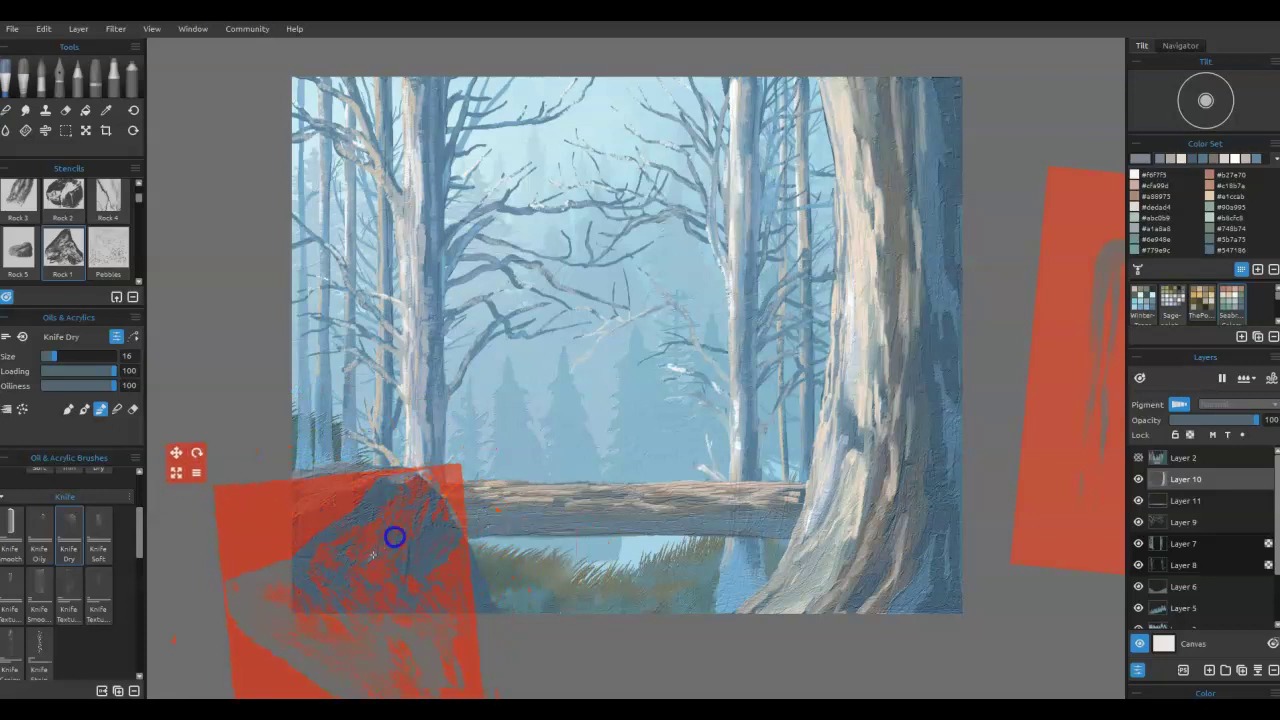
pyautogui.moveTo(403, 513); pyautogui.dragTo(384, 513)
pyautogui.moveTo(332, 551)
pyautogui.mouseDown()
pyautogui.moveTo(375, 554)
pyautogui.moveTo(302, 590)
pyautogui.moveTo(306, 563)
pyautogui.moveTo(421, 535)
pyautogui.moveTo(395, 553)
pyautogui.mouseUp()
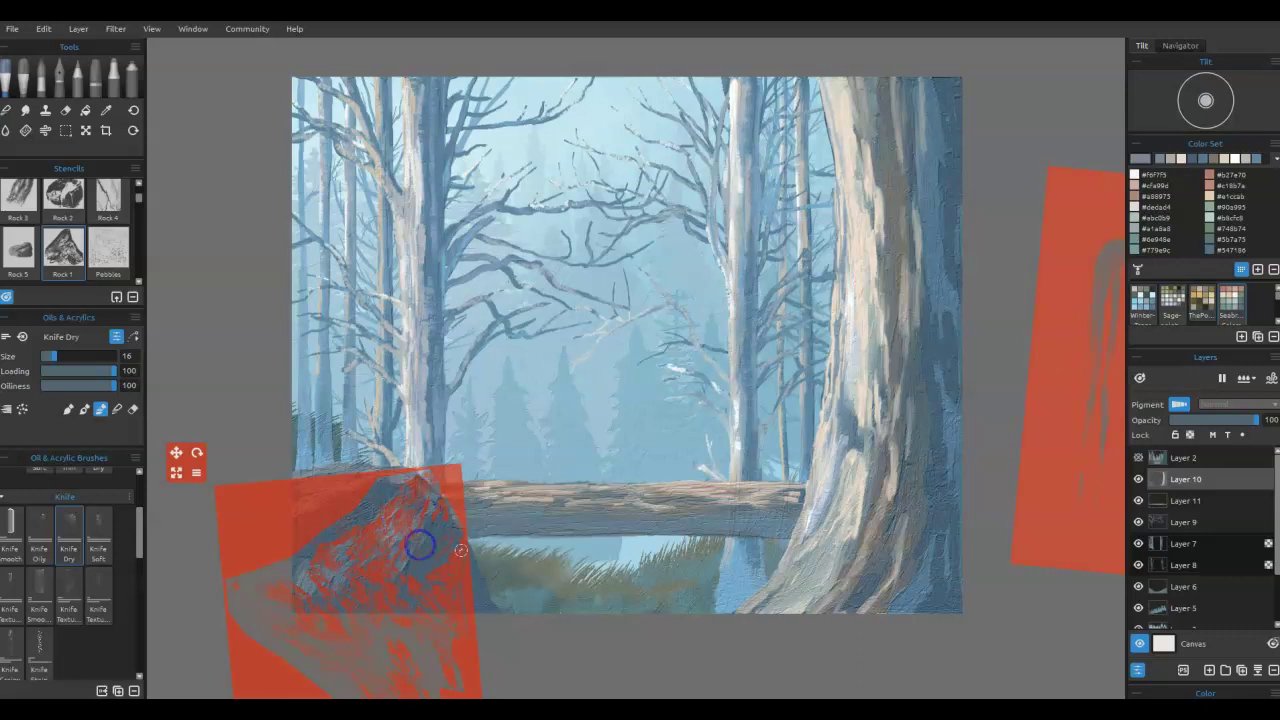
# - Shift and rotate the stencil over the boulder's right side, darken the colour to near-black blue, and paint shadow texture through it
pyautogui.moveTo(449, 594); pyautogui.dragTo(538, 571)
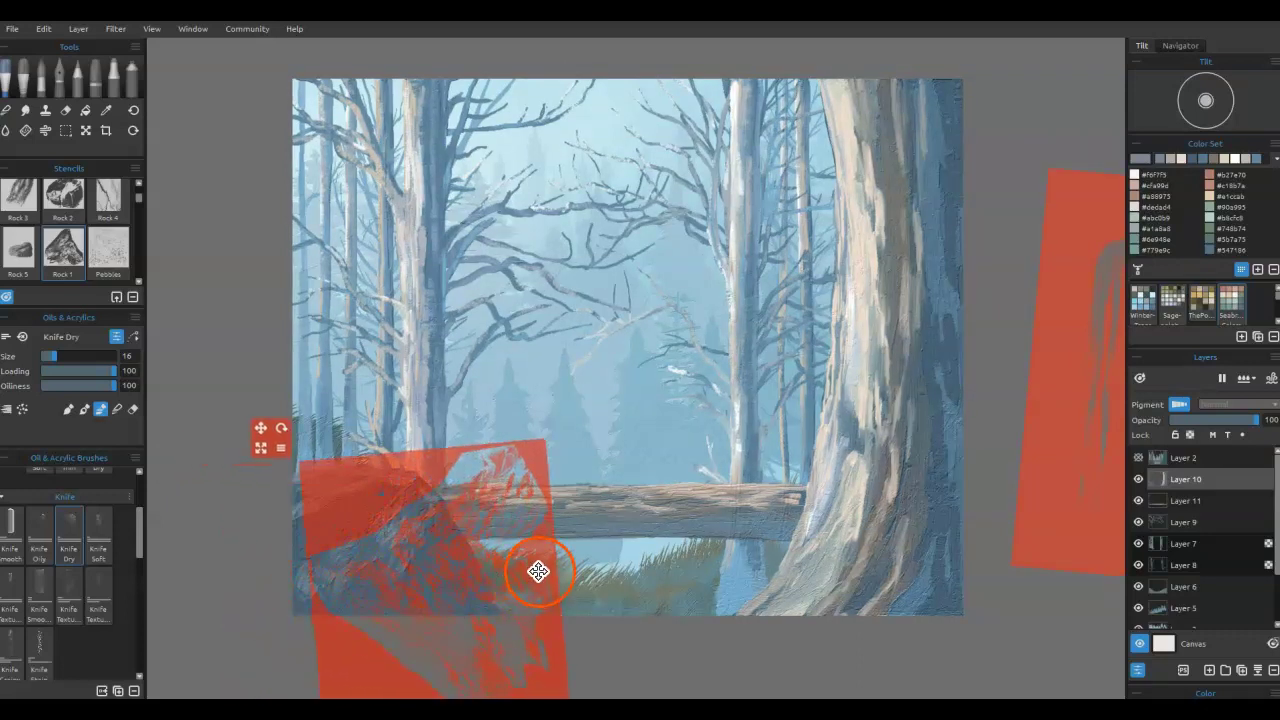
pyautogui.moveTo(281, 428); pyautogui.dragTo(318, 424)
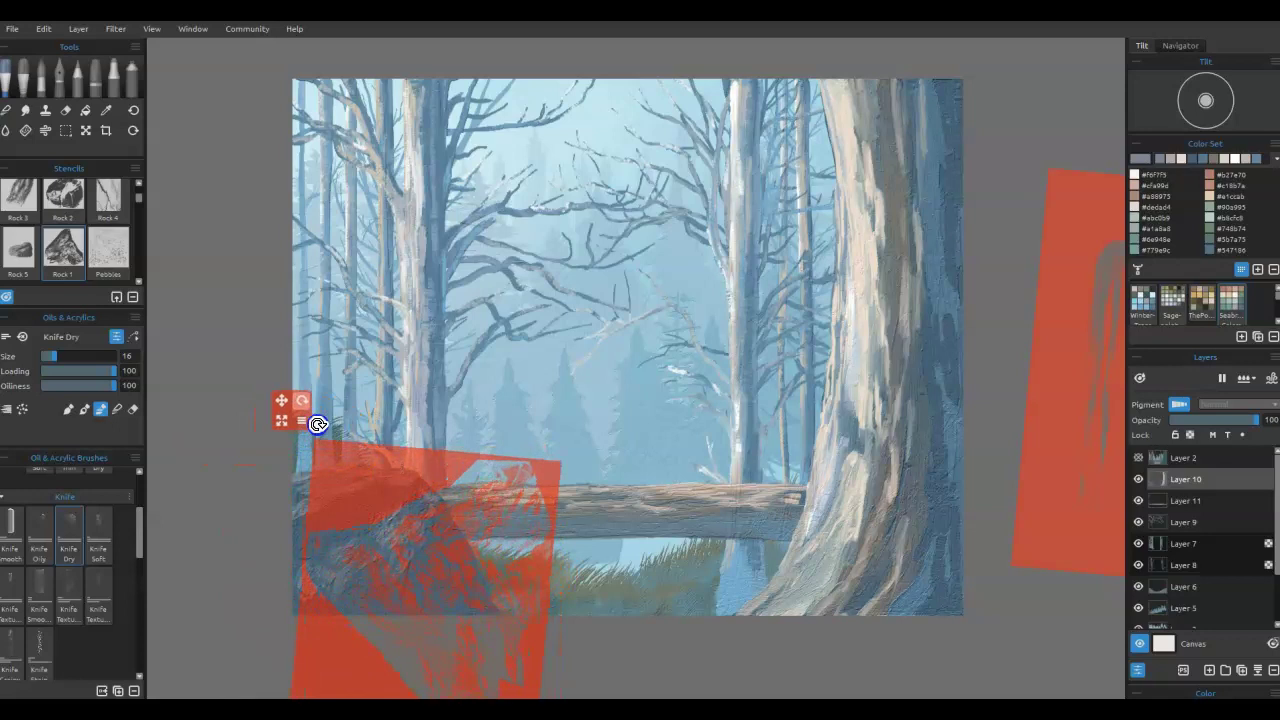
pyautogui.doubleClick(1138, 161)
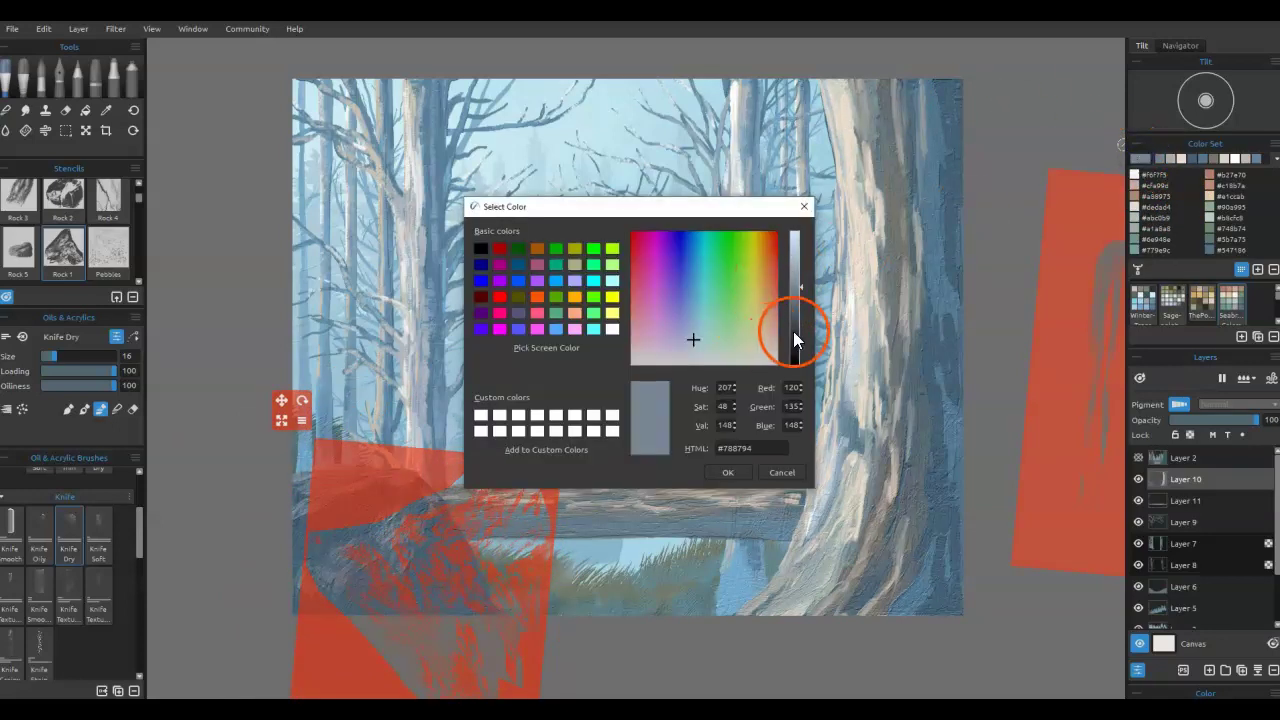
pyautogui.click(728, 472)
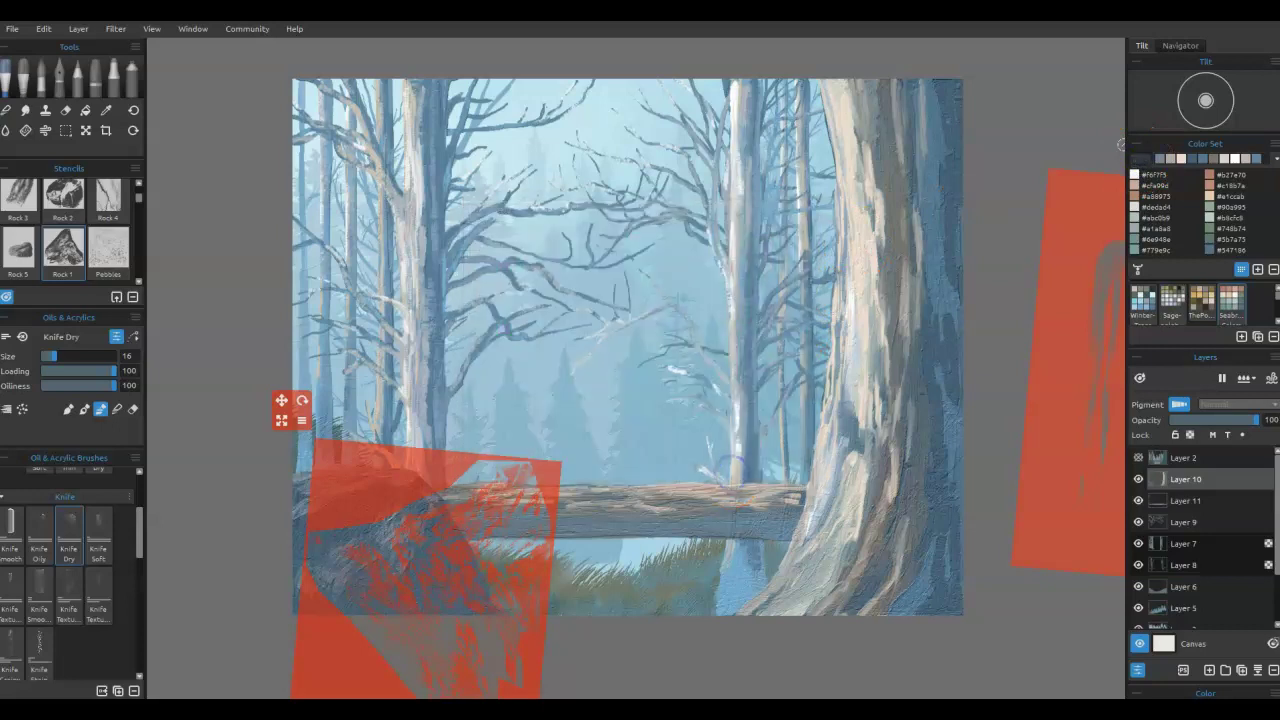
pyautogui.moveTo(429, 591)
pyautogui.mouseDown()
pyautogui.moveTo(431, 534)
pyautogui.moveTo(476, 577)
pyautogui.moveTo(425, 590)
pyautogui.moveTo(403, 616)
pyautogui.moveTo(374, 602)
pyautogui.moveTo(448, 580)
pyautogui.moveTo(474, 598)
pyautogui.mouseUp()
pyautogui.moveTo(370, 517)
pyautogui.mouseDown()
pyautogui.moveTo(375, 578)
pyautogui.moveTo(431, 549)
pyautogui.moveTo(357, 591)
pyautogui.moveTo(441, 455)
pyautogui.mouseUp()
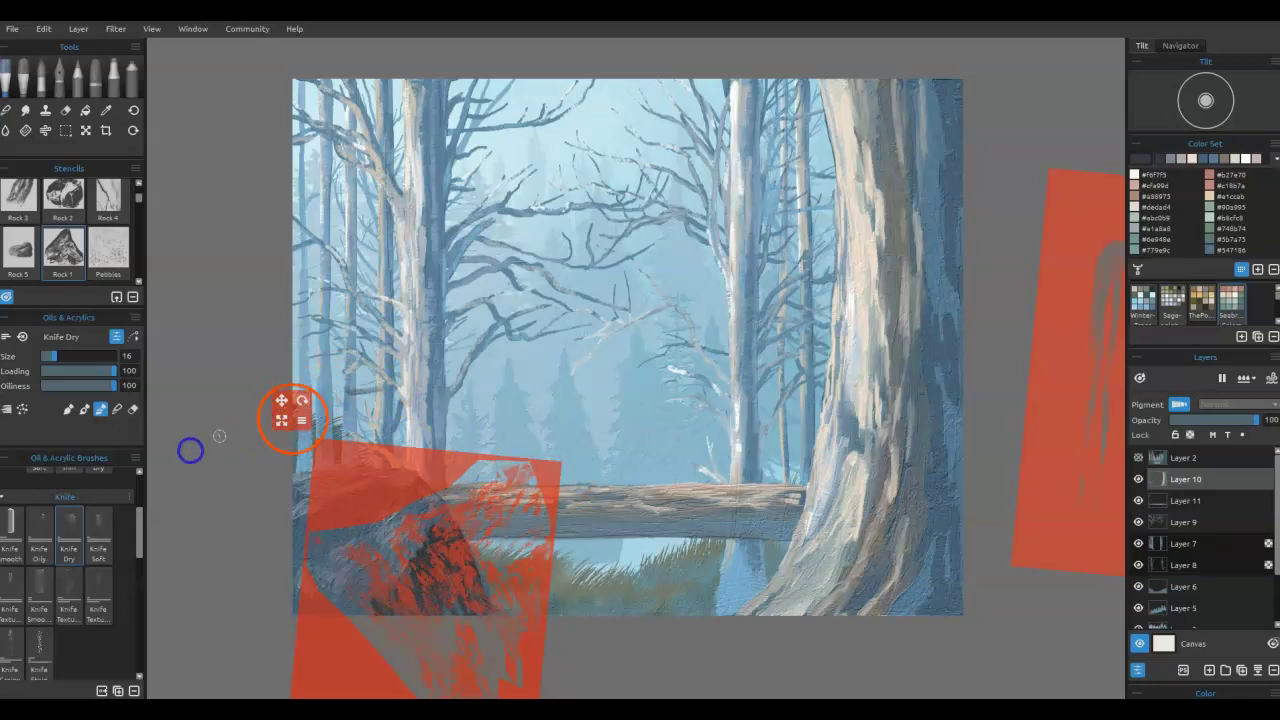
# - Rotate the stencil counterclockwise, move it over the boulder's left part, and paint dark cracks through it
pyautogui.moveTo(304, 401); pyautogui.dragTo(149, 508)
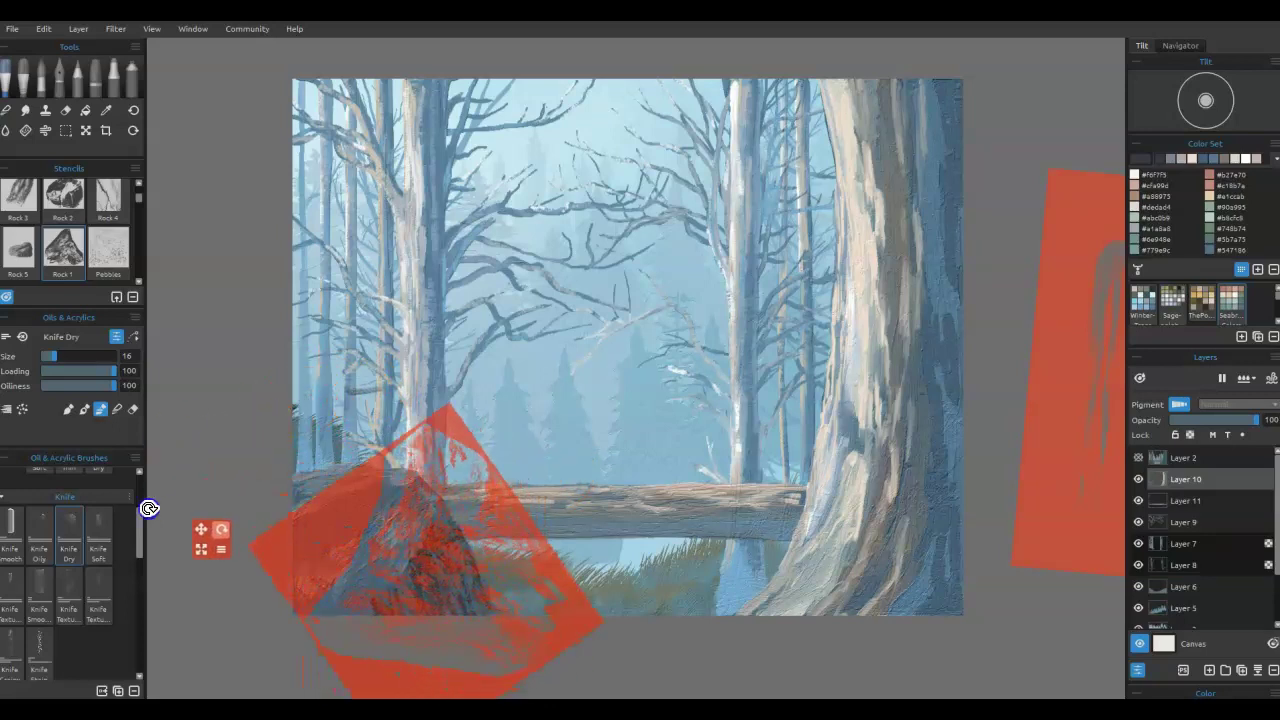
pyautogui.moveTo(311, 557); pyautogui.dragTo(249, 532)
pyautogui.moveTo(156, 502); pyautogui.dragTo(183, 469)
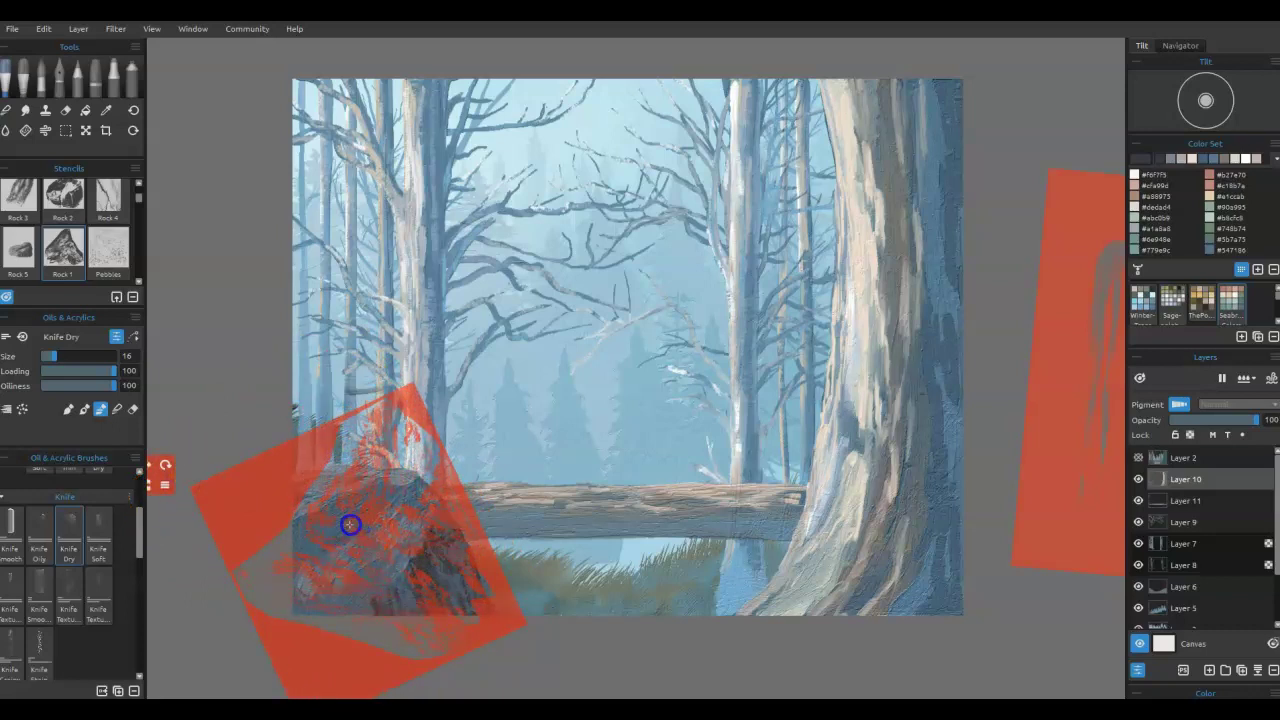
pyautogui.moveTo(321, 527)
pyautogui.mouseDown()
pyautogui.moveTo(320, 509)
pyautogui.moveTo(334, 511)
pyautogui.moveTo(307, 553)
pyautogui.mouseUp()
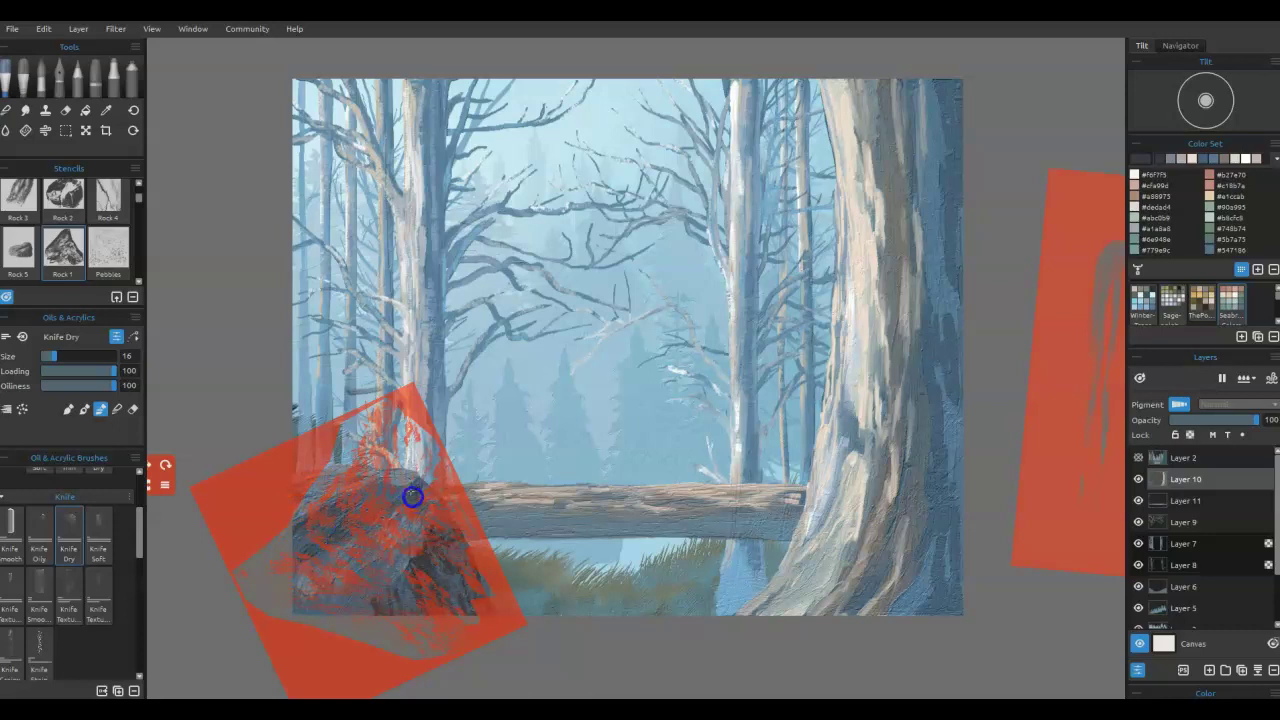
pyautogui.moveTo(399, 505)
pyautogui.mouseDown()
pyautogui.moveTo(377, 594)
pyautogui.moveTo(346, 603)
pyautogui.moveTo(364, 574)
pyautogui.moveTo(304, 596)
pyautogui.mouseUp()
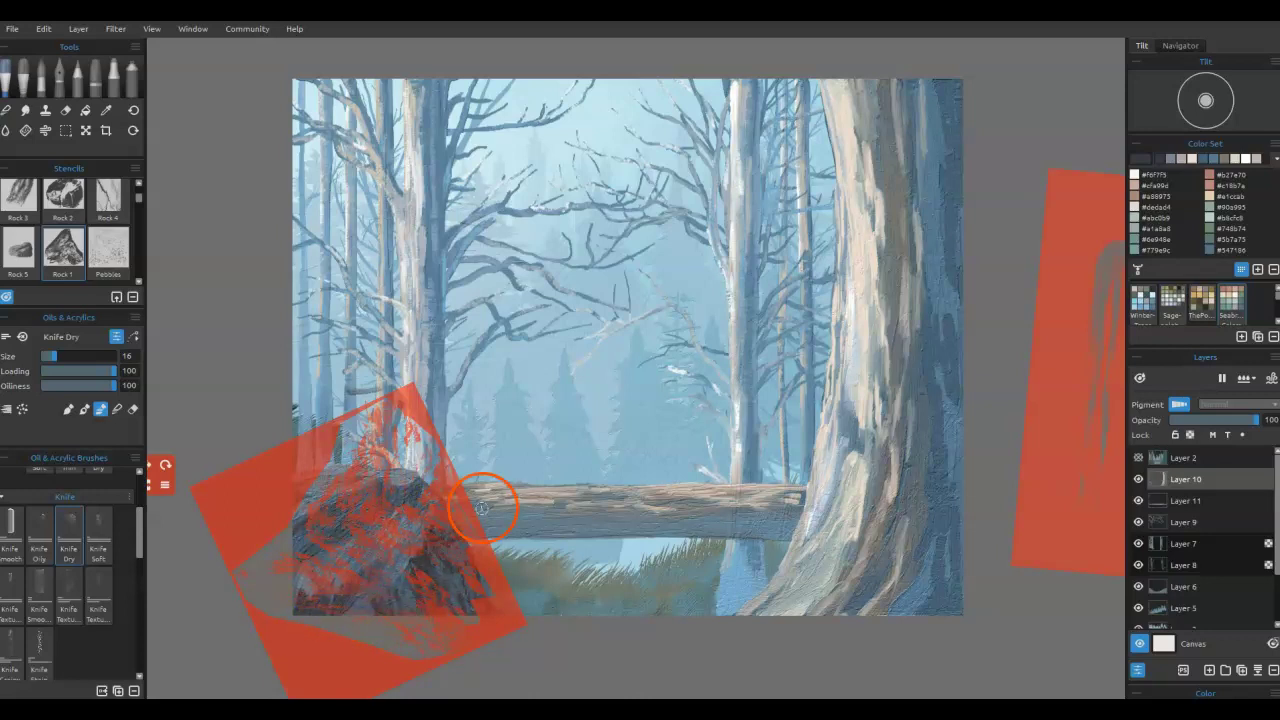
# - Delete the rock stencil and paint dark strokes freehand down the boulder's right edge
pyautogui.press('Delete')
pyautogui.moveTo(448, 530); pyautogui.dragTo(442, 515)
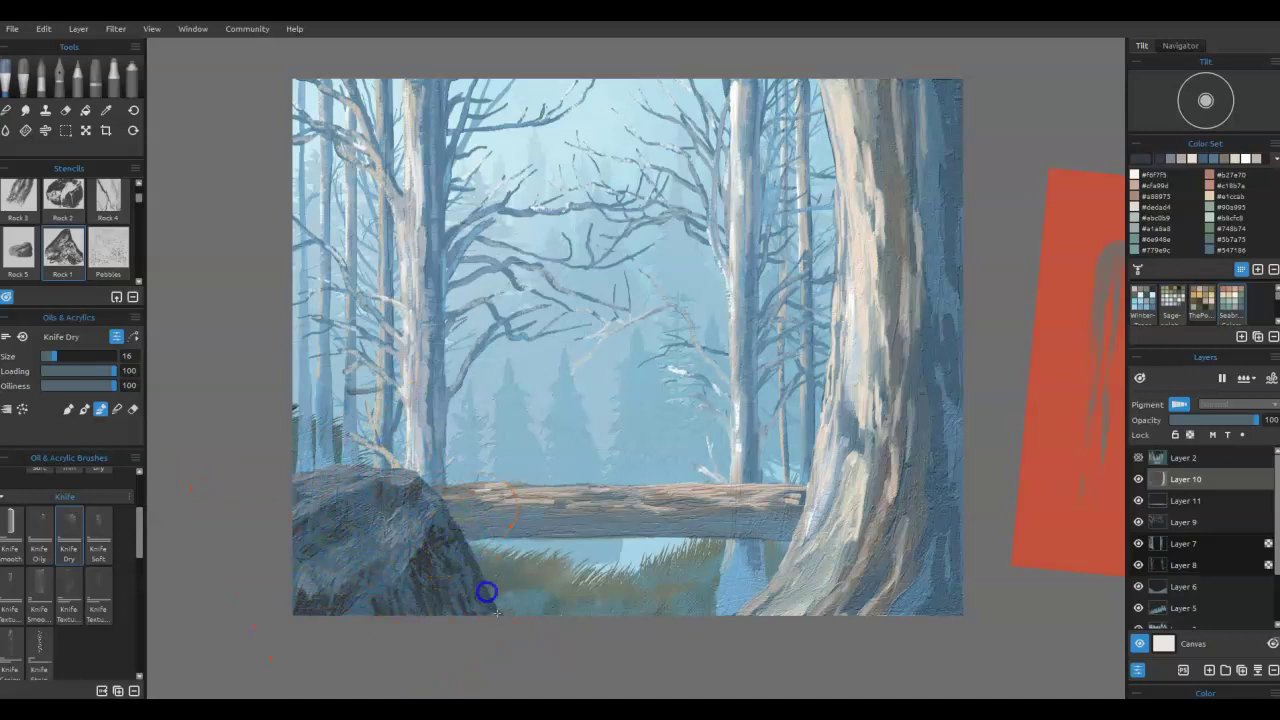
pyautogui.moveTo(493, 621); pyautogui.dragTo(484, 619)
# - Enlarge the knife to size 35 and paint broad dark shadows on the boulder's right side, base and left face
pyautogui.press(']')
pyautogui.press(']')
pyautogui.press(']')
pyautogui.press(']')
pyautogui.press(']')
pyautogui.press(']')
pyautogui.press('[')
pyautogui.press('[')
pyautogui.press('[')
pyautogui.press('[')
pyautogui.moveTo(438, 592); pyautogui.dragTo(452, 628)
pyautogui.moveTo(449, 634); pyautogui.dragTo(452, 620)
pyautogui.moveTo(322, 615)
pyautogui.mouseDown()
pyautogui.moveTo(362, 585)
pyautogui.moveTo(368, 602)
pyautogui.moveTo(420, 603)
pyautogui.moveTo(427, 585)
pyautogui.moveTo(415, 620)
pyautogui.moveTo(458, 590)
pyautogui.mouseUp()
pyautogui.moveTo(392, 496); pyautogui.dragTo(375, 500)
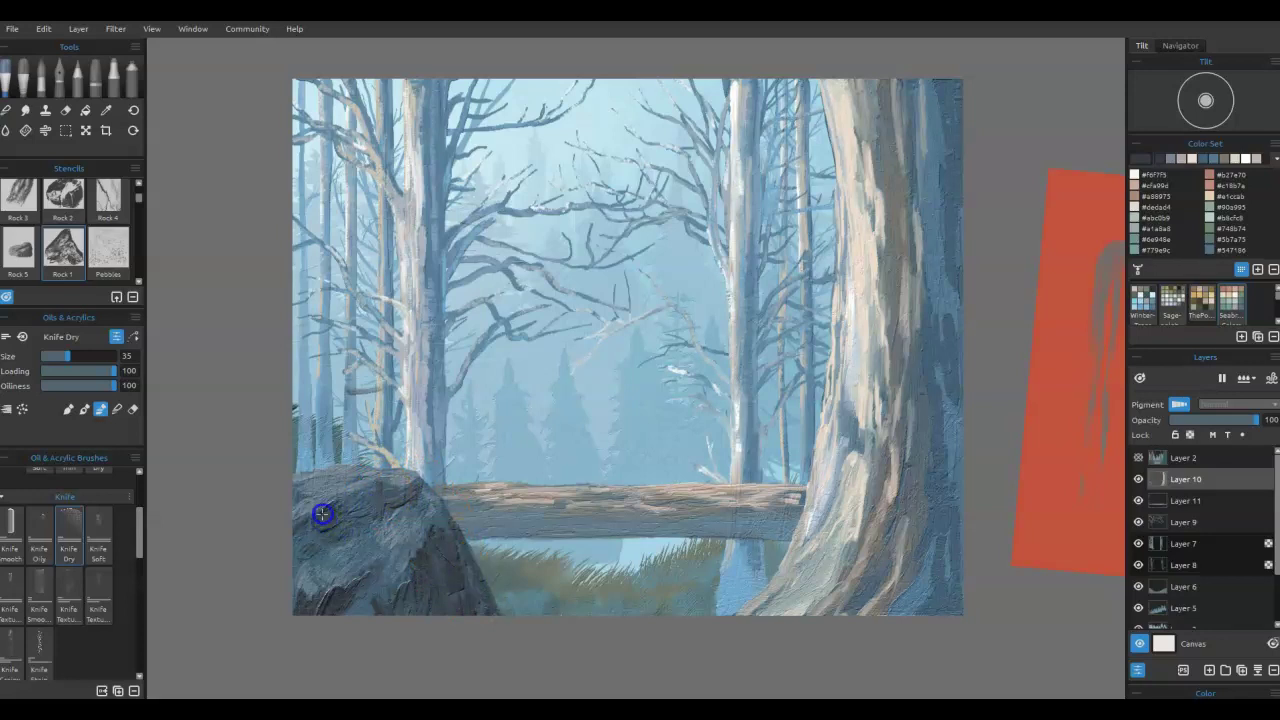
pyautogui.moveTo(290, 543)
pyautogui.mouseDown()
pyautogui.moveTo(430, 469)
pyautogui.moveTo(344, 501)
pyautogui.moveTo(316, 494)
pyautogui.moveTo(359, 509)
pyautogui.moveTo(374, 547)
pyautogui.moveTo(353, 576)
pyautogui.moveTo(375, 548)
pyautogui.mouseUp()
# - Sample grey-blue from the boulder's top and brighten it to the light blue #aec5d8
pyautogui.scroll(5, 449, 523)
pyautogui.moveTo(593, 515)
pyautogui.mouseDown()
pyautogui.moveTo(839, 411)
pyautogui.moveTo(798, 467)
pyautogui.mouseUp()
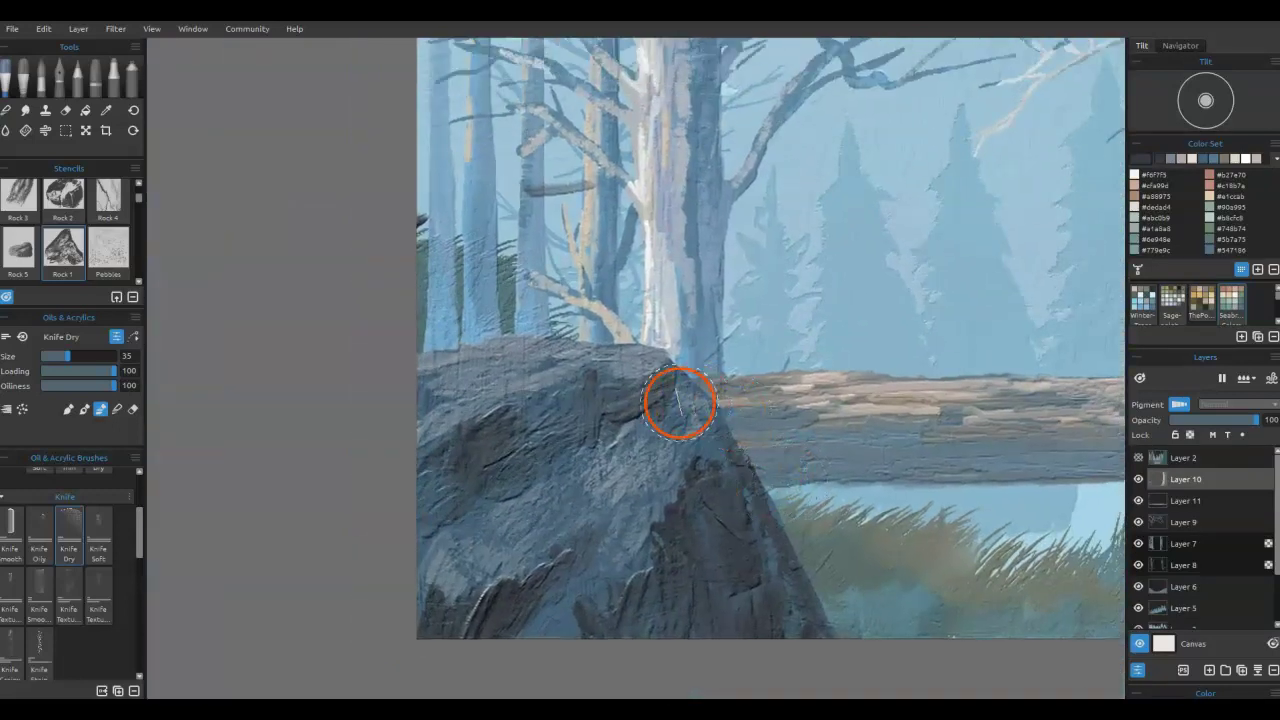
pyautogui.keyDown('alt'); pyautogui.click(638, 371); pyautogui.keyUp('alt')
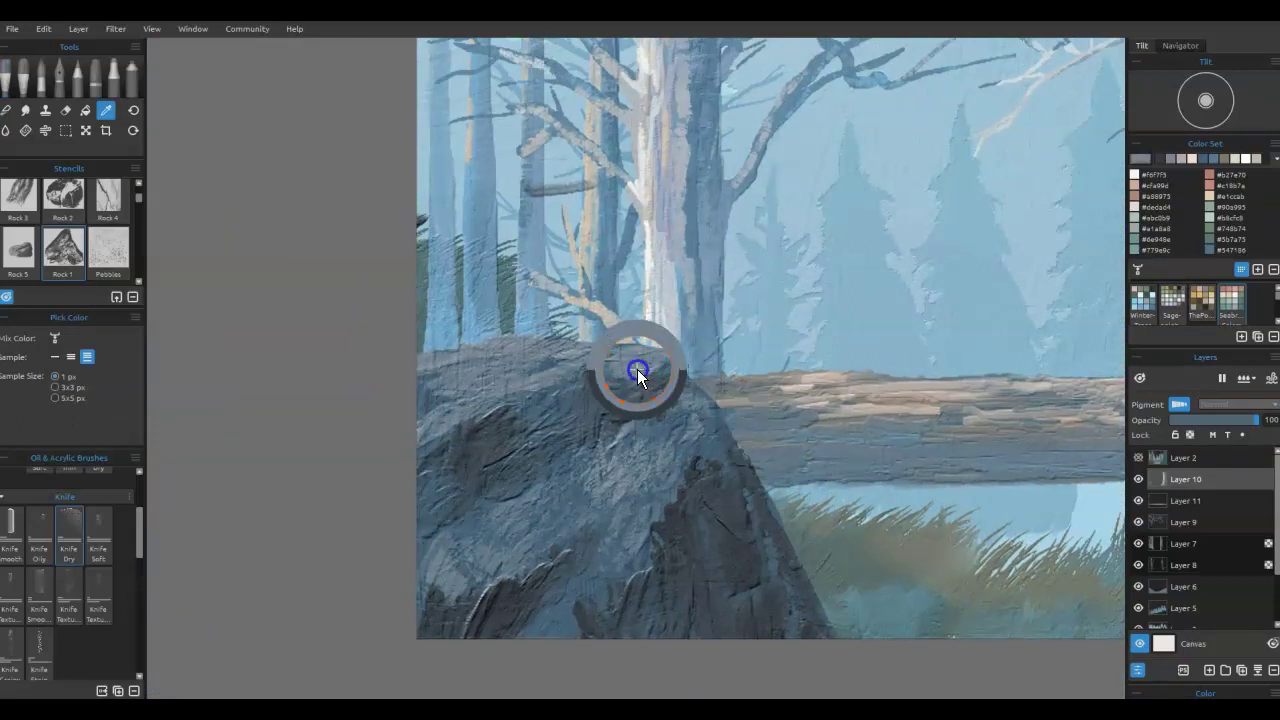
pyautogui.click(1140, 158)
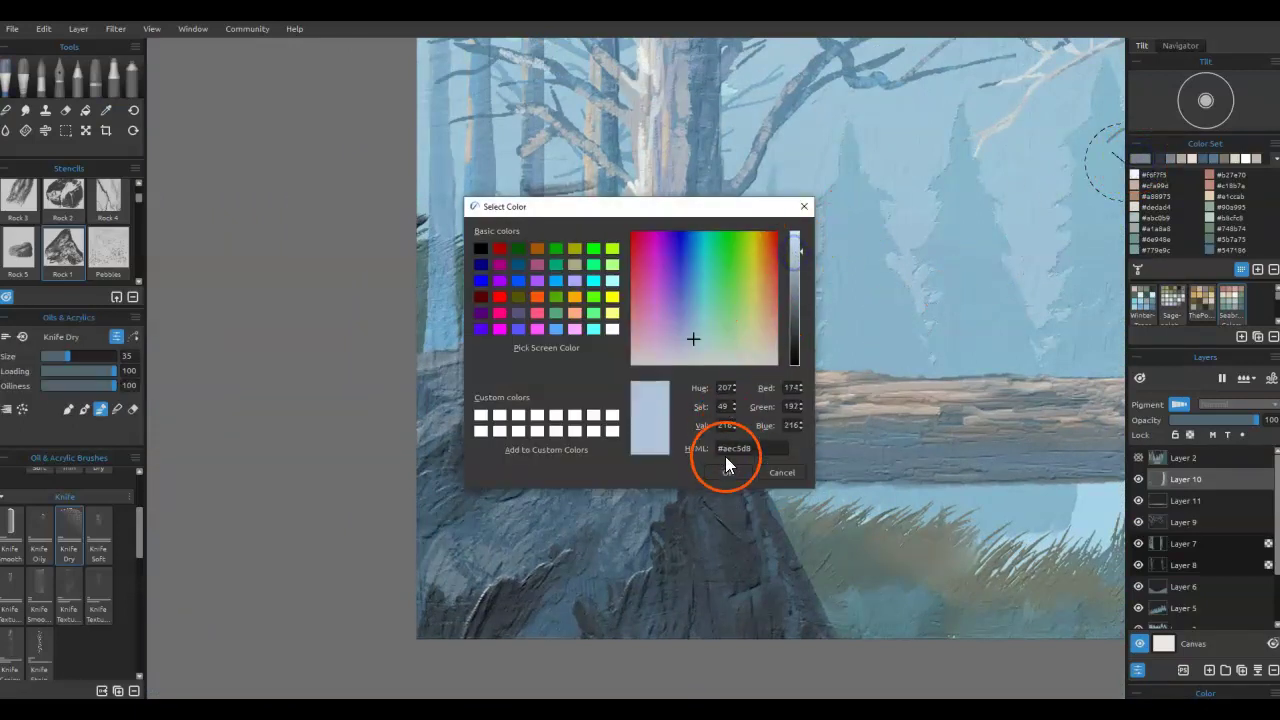
pyautogui.click(727, 470)
# - Reduce the knife to size 18 and paint light blue highlights over the boulder's upper left surface
pyautogui.moveTo(440, 405)
pyautogui.mouseDown()
pyautogui.moveTo(423, 363)
pyautogui.moveTo(469, 401)
pyautogui.mouseUp()
pyautogui.press('[')
pyautogui.moveTo(421, 365)
pyautogui.mouseDown()
pyautogui.moveTo(526, 343)
pyautogui.moveTo(589, 351)
pyautogui.moveTo(483, 403)
pyautogui.mouseUp()
pyautogui.moveTo(560, 335)
pyautogui.mouseDown()
pyautogui.moveTo(569, 374)
pyautogui.moveTo(586, 366)
pyautogui.moveTo(470, 420)
pyautogui.mouseUp()
# - Switch to the Thick Dry brush and paint thin light highlights along the boulder's top edge and upper ridges
pyautogui.scroll(3, 146, 497)
pyautogui.click(41, 502)
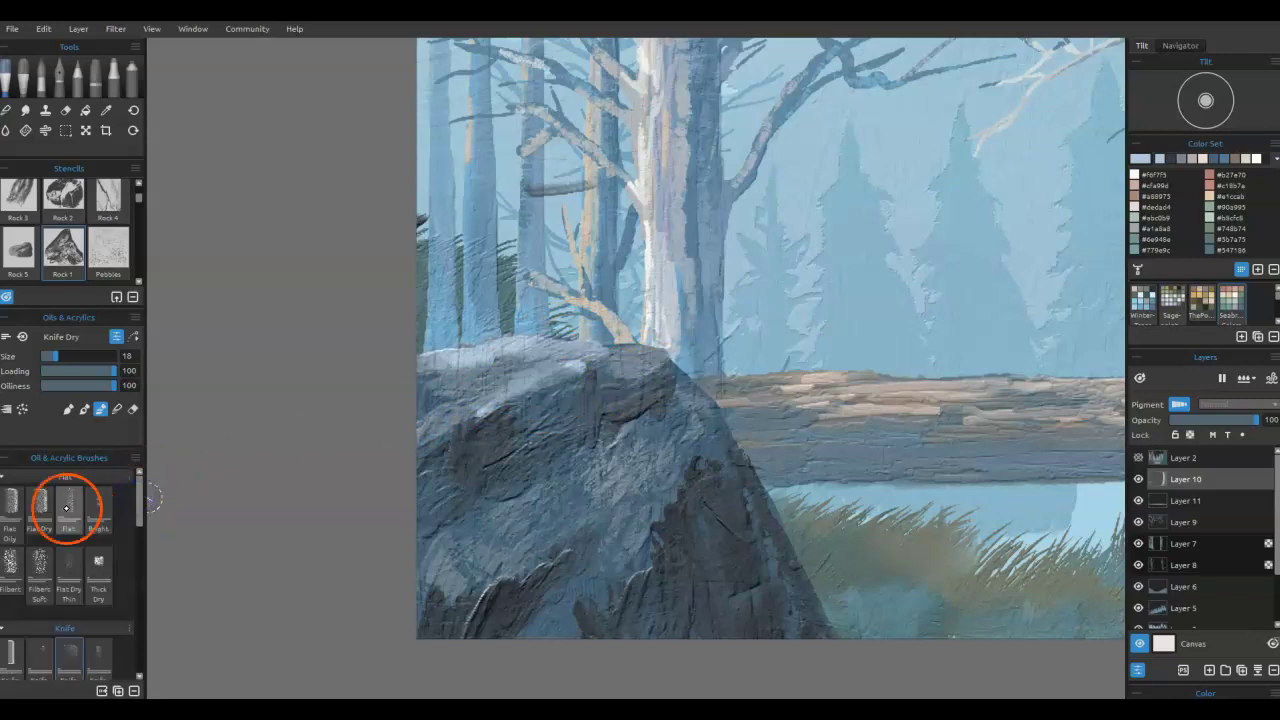
pyautogui.click(98, 568)
pyautogui.moveTo(420, 432)
pyautogui.mouseDown()
pyautogui.moveTo(440, 391)
pyautogui.moveTo(442, 414)
pyautogui.moveTo(557, 376)
pyautogui.mouseUp()
pyautogui.moveTo(654, 323)
pyautogui.mouseDown()
pyautogui.moveTo(629, 371)
pyautogui.moveTo(617, 358)
pyautogui.moveTo(618, 387)
pyautogui.moveTo(638, 357)
pyautogui.mouseUp()
pyautogui.moveTo(469, 351)
pyautogui.mouseDown()
pyautogui.moveTo(514, 343)
pyautogui.moveTo(411, 374)
pyautogui.moveTo(545, 373)
pyautogui.moveTo(551, 409)
pyautogui.moveTo(563, 389)
pyautogui.moveTo(540, 417)
pyautogui.moveTo(570, 388)
pyautogui.moveTo(514, 517)
pyautogui.moveTo(621, 440)
pyautogui.moveTo(557, 506)
pyautogui.moveTo(605, 455)
pyautogui.mouseUp()
pyautogui.moveTo(663, 354)
pyautogui.mouseDown()
pyautogui.moveTo(592, 346)
pyautogui.moveTo(554, 367)
pyautogui.moveTo(546, 355)
pyautogui.moveTo(410, 361)
pyautogui.mouseUp()
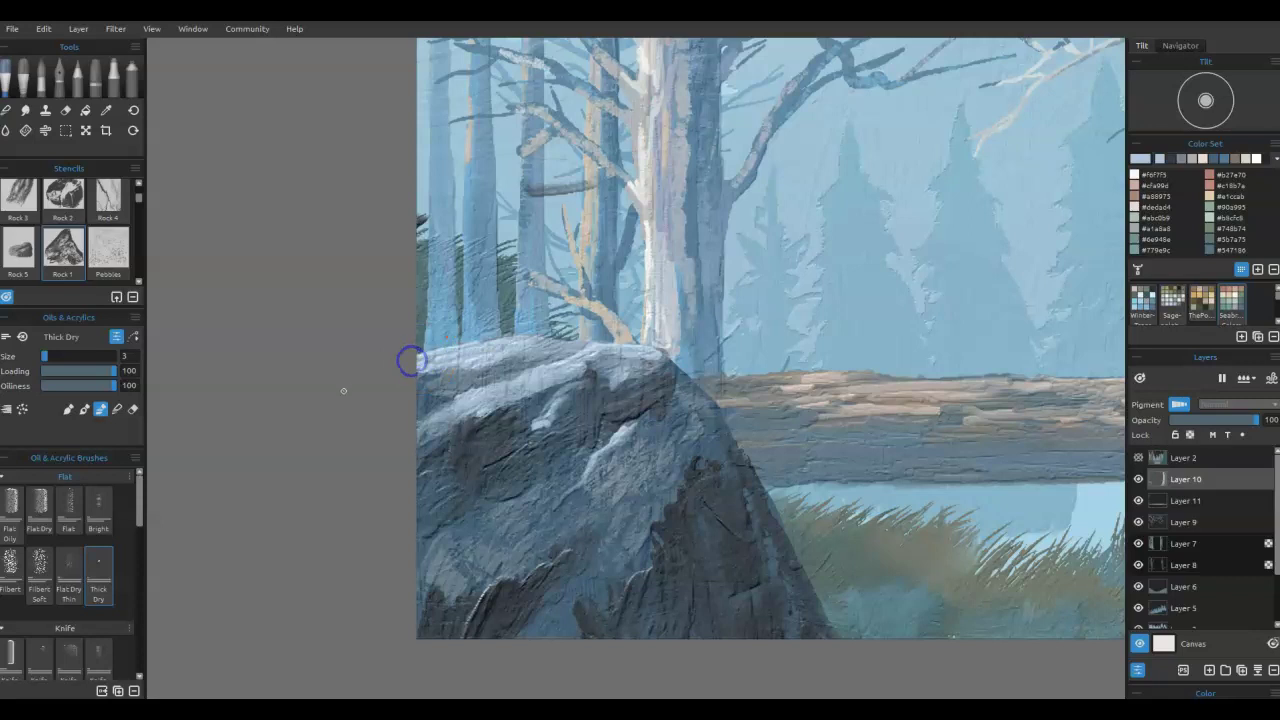
# - Dab small light blue highlights on the raised spots of the boulder's lower left face
pyautogui.moveTo(510, 560)
pyautogui.mouseDown()
pyautogui.moveTo(520, 553)
pyautogui.moveTo(503, 571)
pyautogui.moveTo(518, 568)
pyautogui.mouseUp()
pyautogui.moveTo(440, 548)
pyautogui.mouseDown()
pyautogui.moveTo(413, 588)
pyautogui.moveTo(452, 581)
pyautogui.mouseUp()
pyautogui.moveTo(448, 548); pyautogui.dragTo(432, 562)
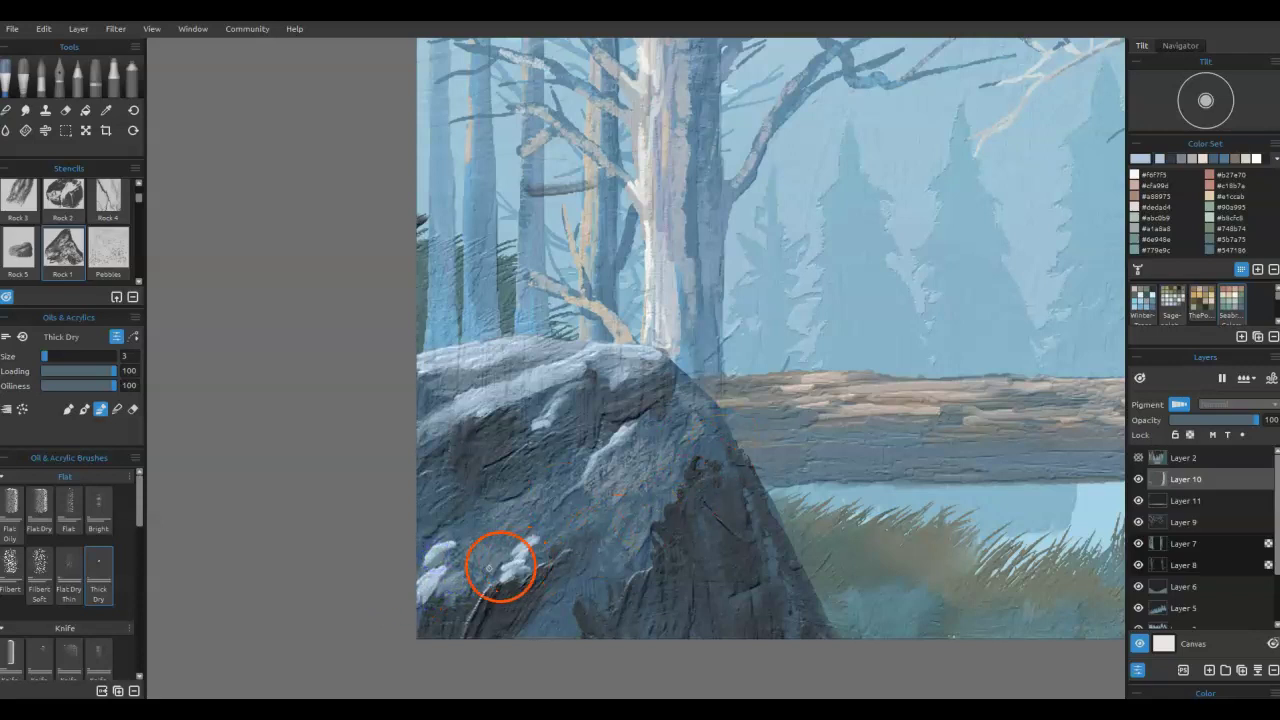
# - Switch to a Knife Texture brush at size 16 and spread textured light highlights across the boulder's middle and left faces
pyautogui.scroll(-4, 125, 570)
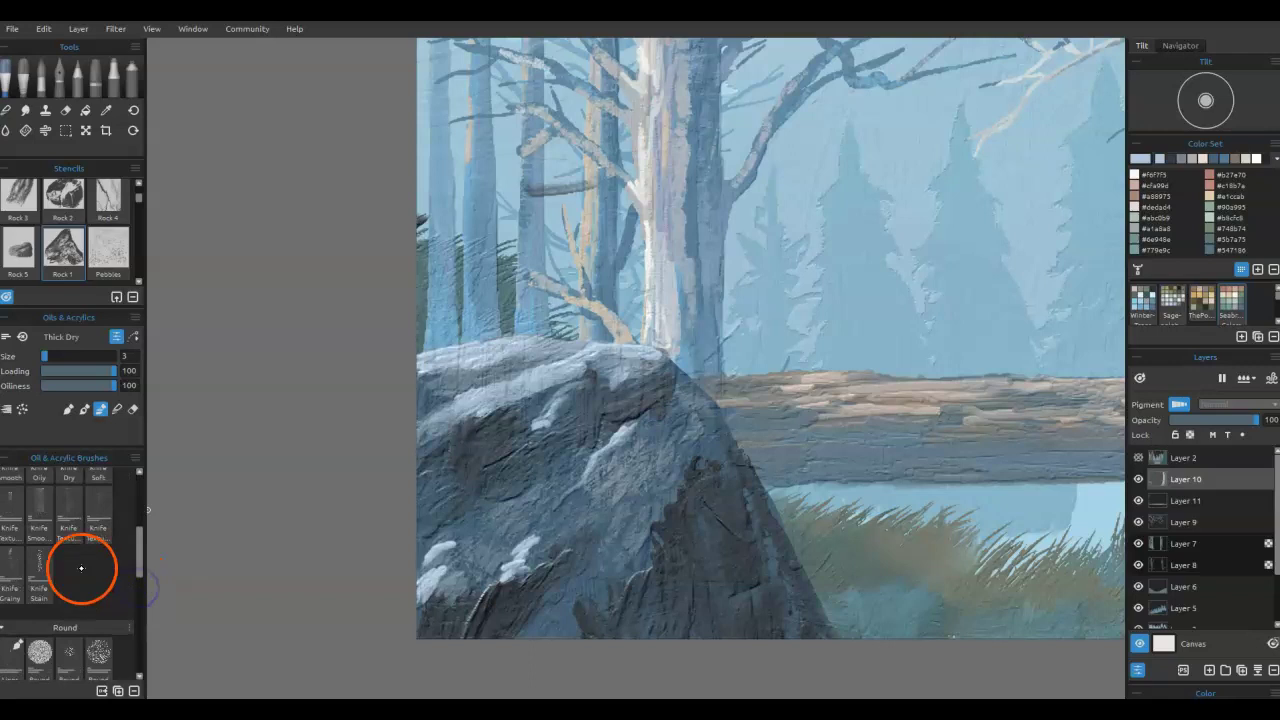
pyautogui.click(95, 518)
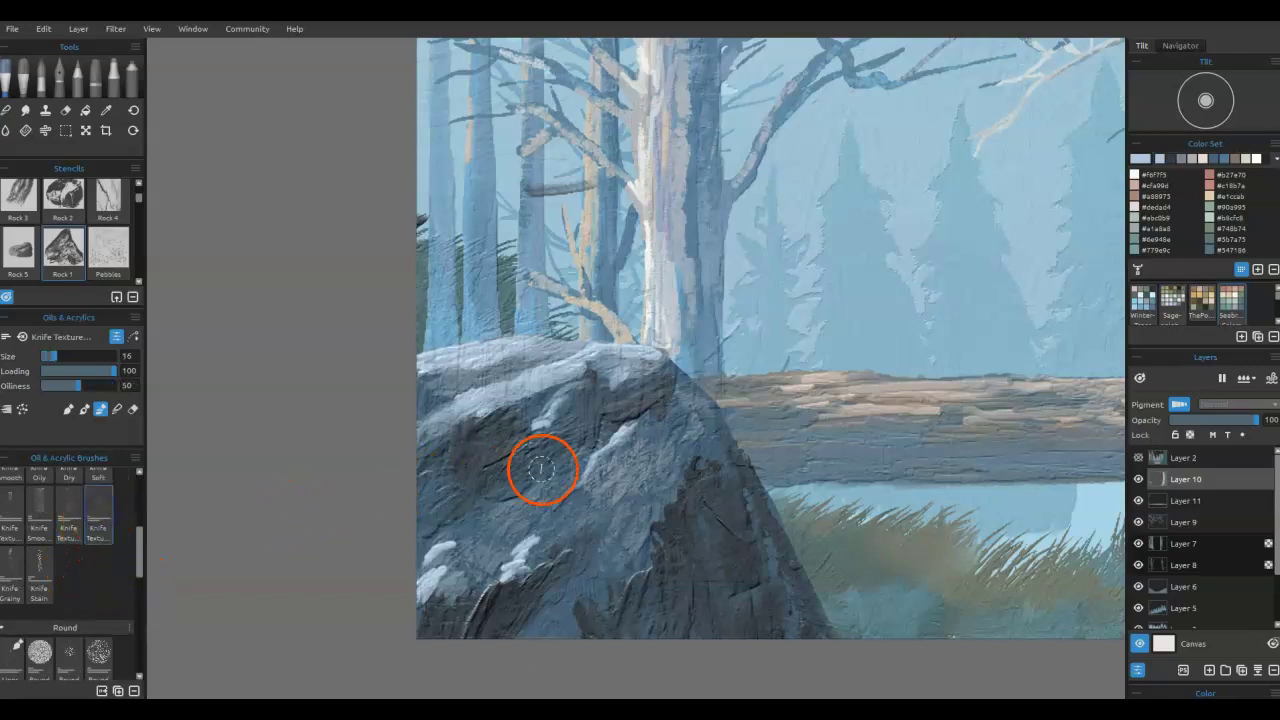
pyautogui.moveTo(633, 470)
pyautogui.mouseDown()
pyautogui.moveTo(609, 491)
pyautogui.moveTo(609, 451)
pyautogui.moveTo(648, 425)
pyautogui.moveTo(600, 474)
pyautogui.mouseUp()
pyautogui.moveTo(643, 423)
pyautogui.mouseDown()
pyautogui.moveTo(589, 483)
pyautogui.moveTo(597, 463)
pyautogui.mouseUp()
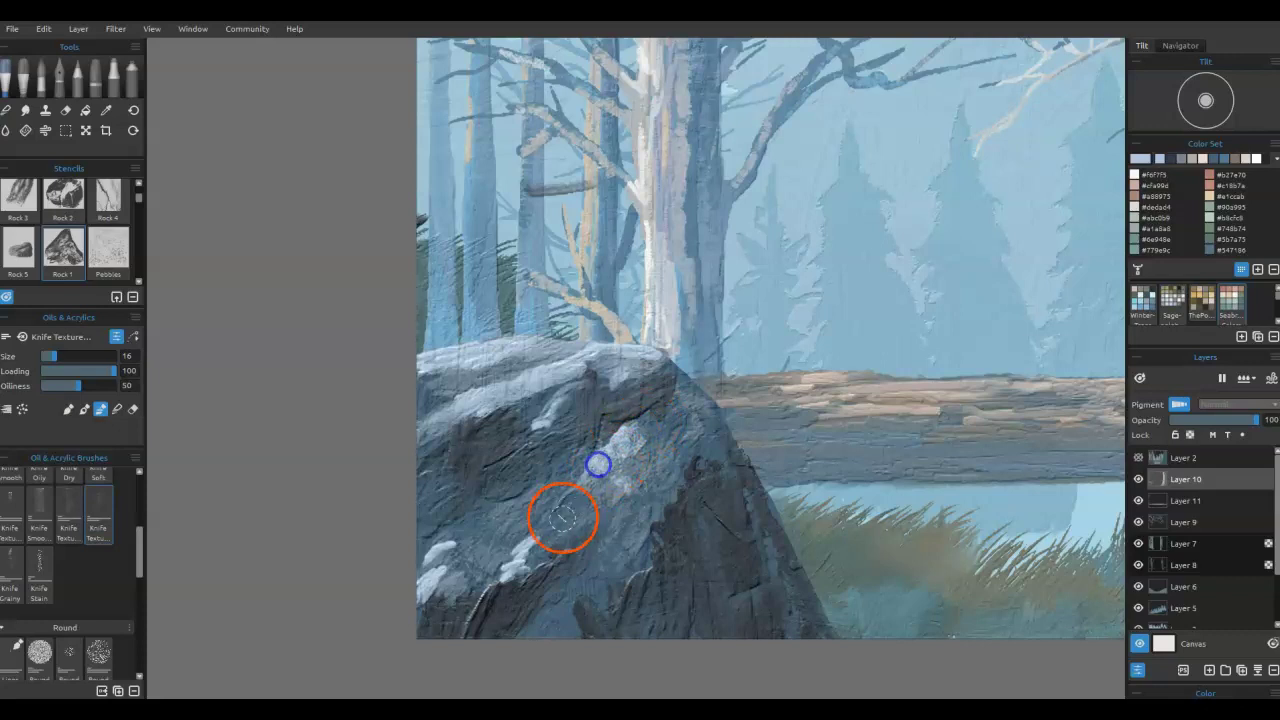
pyautogui.moveTo(531, 537)
pyautogui.mouseDown()
pyautogui.moveTo(575, 508)
pyautogui.moveTo(459, 591)
pyautogui.moveTo(447, 585)
pyautogui.moveTo(461, 549)
pyautogui.moveTo(499, 539)
pyautogui.moveTo(467, 580)
pyautogui.moveTo(473, 561)
pyautogui.moveTo(580, 509)
pyautogui.moveTo(656, 534)
pyautogui.moveTo(636, 567)
pyautogui.moveTo(503, 393)
pyautogui.moveTo(552, 363)
pyautogui.moveTo(546, 376)
pyautogui.moveTo(603, 380)
pyautogui.moveTo(579, 366)
pyautogui.moveTo(592, 362)
pyautogui.moveTo(472, 414)
pyautogui.moveTo(372, 527)
pyautogui.moveTo(459, 476)
pyautogui.mouseUp()
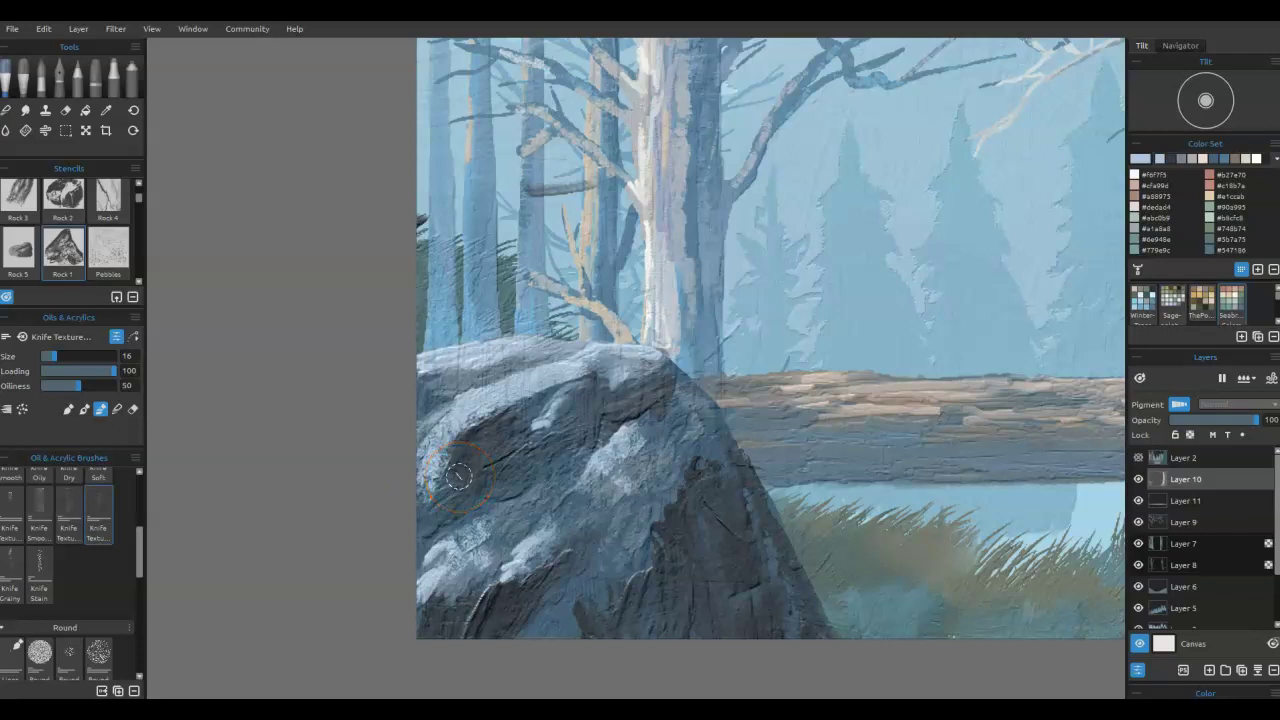
# - Sample the boulder's dark shadow colour and paint textured shadows over its right side, beneath the upper ridge and along the base
pyautogui.keyDown('alt'); pyautogui.click(671, 534); pyautogui.keyUp('alt')
pyautogui.moveTo(618, 590)
pyautogui.mouseDown()
pyautogui.moveTo(601, 632)
pyautogui.moveTo(591, 608)
pyautogui.moveTo(575, 610)
pyautogui.moveTo(647, 558)
pyautogui.moveTo(707, 471)
pyautogui.moveTo(732, 486)
pyautogui.moveTo(726, 460)
pyautogui.moveTo(783, 566)
pyautogui.mouseUp()
pyautogui.moveTo(802, 619)
pyautogui.mouseDown()
pyautogui.moveTo(628, 595)
pyautogui.moveTo(555, 623)
pyautogui.moveTo(594, 597)
pyautogui.mouseUp()
pyautogui.moveTo(620, 420)
pyautogui.mouseDown()
pyautogui.moveTo(666, 407)
pyautogui.moveTo(660, 369)
pyautogui.moveTo(615, 402)
pyautogui.moveTo(595, 382)
pyautogui.moveTo(588, 397)
pyautogui.moveTo(498, 419)
pyautogui.moveTo(426, 409)
pyautogui.moveTo(403, 436)
pyautogui.mouseUp()
pyautogui.moveTo(530, 540)
pyautogui.mouseDown()
pyautogui.moveTo(509, 574)
pyautogui.moveTo(543, 651)
pyautogui.moveTo(491, 591)
pyautogui.moveTo(416, 630)
pyautogui.mouseUp()
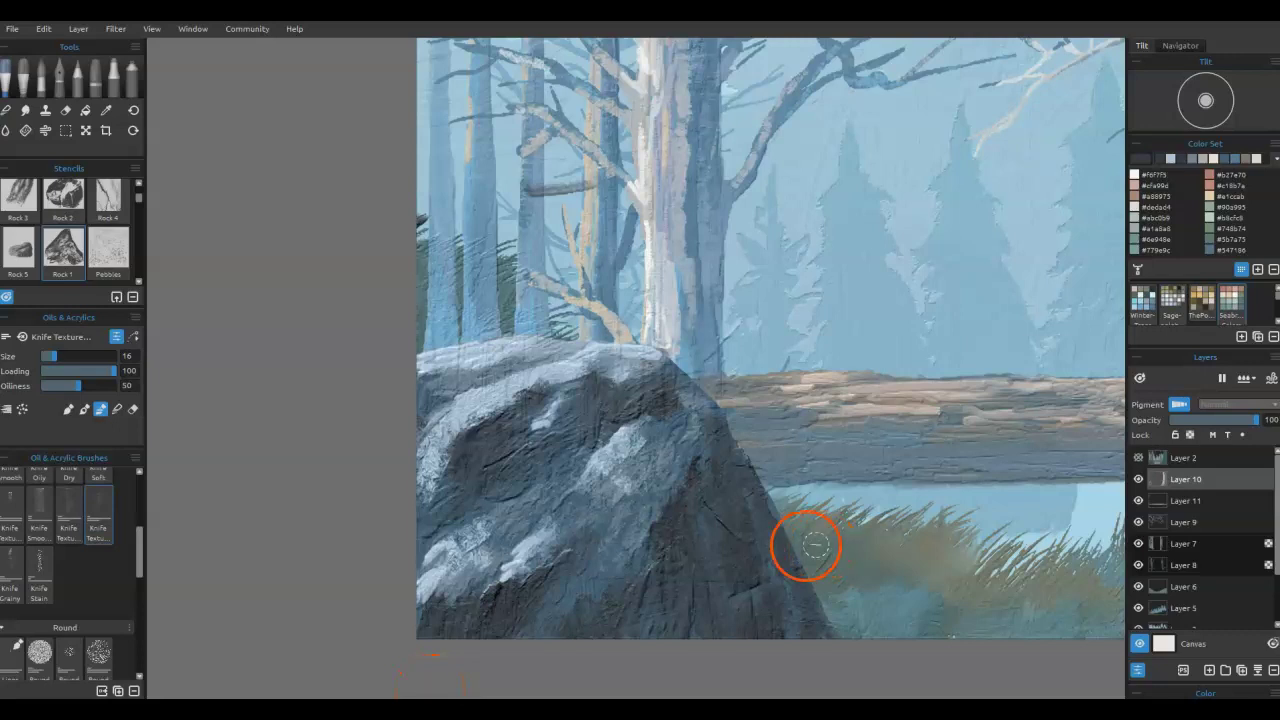
# - Trim the boulder's lower right side and upper right edge with the Square Hard eraser at size 16, and save the painting
pyautogui.press('e')
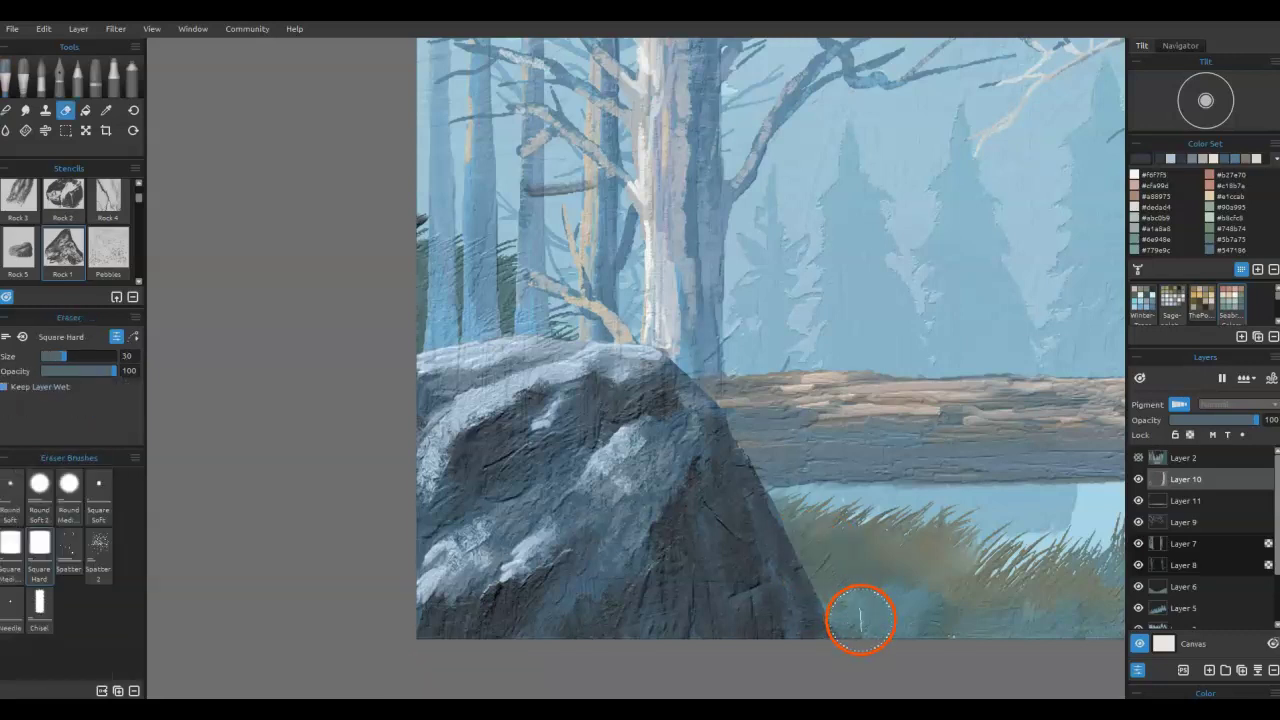
pyautogui.press('[')
pyautogui.press('[')
pyautogui.press('[')
pyautogui.press('[')
pyautogui.press('[')
pyautogui.press('[')
pyautogui.press('[')
pyautogui.moveTo(855, 605)
pyautogui.mouseDown()
pyautogui.moveTo(834, 644)
pyautogui.moveTo(811, 560)
pyautogui.moveTo(826, 660)
pyautogui.mouseUp()
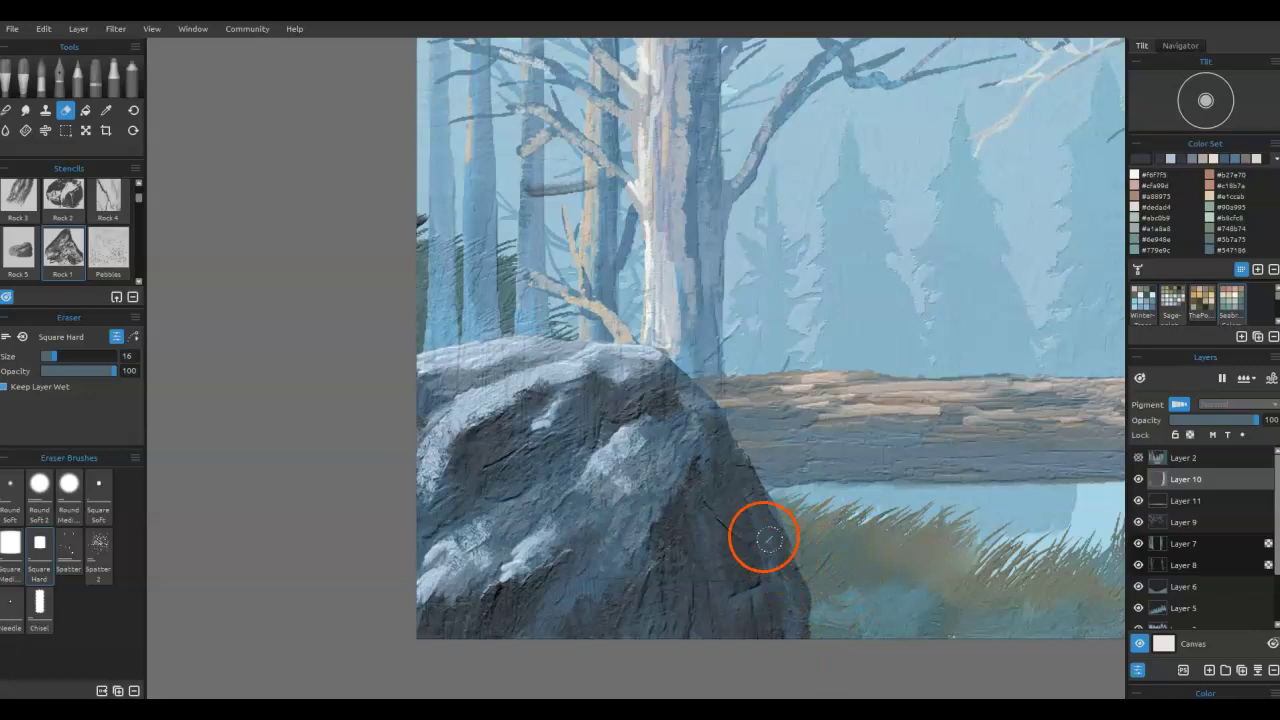
pyautogui.moveTo(398, 345)
pyautogui.mouseDown()
pyautogui.moveTo(529, 319)
pyautogui.moveTo(688, 336)
pyautogui.mouseUp()
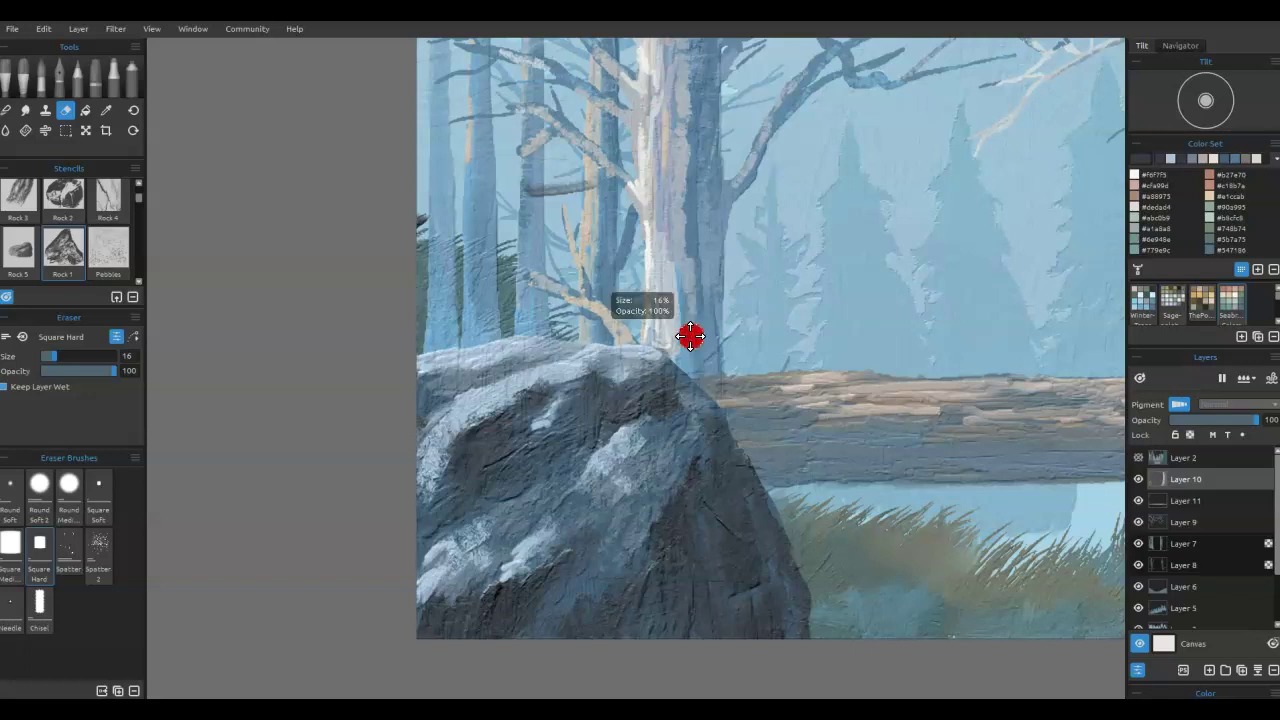
pyautogui.hotkey('ctrl', 's')
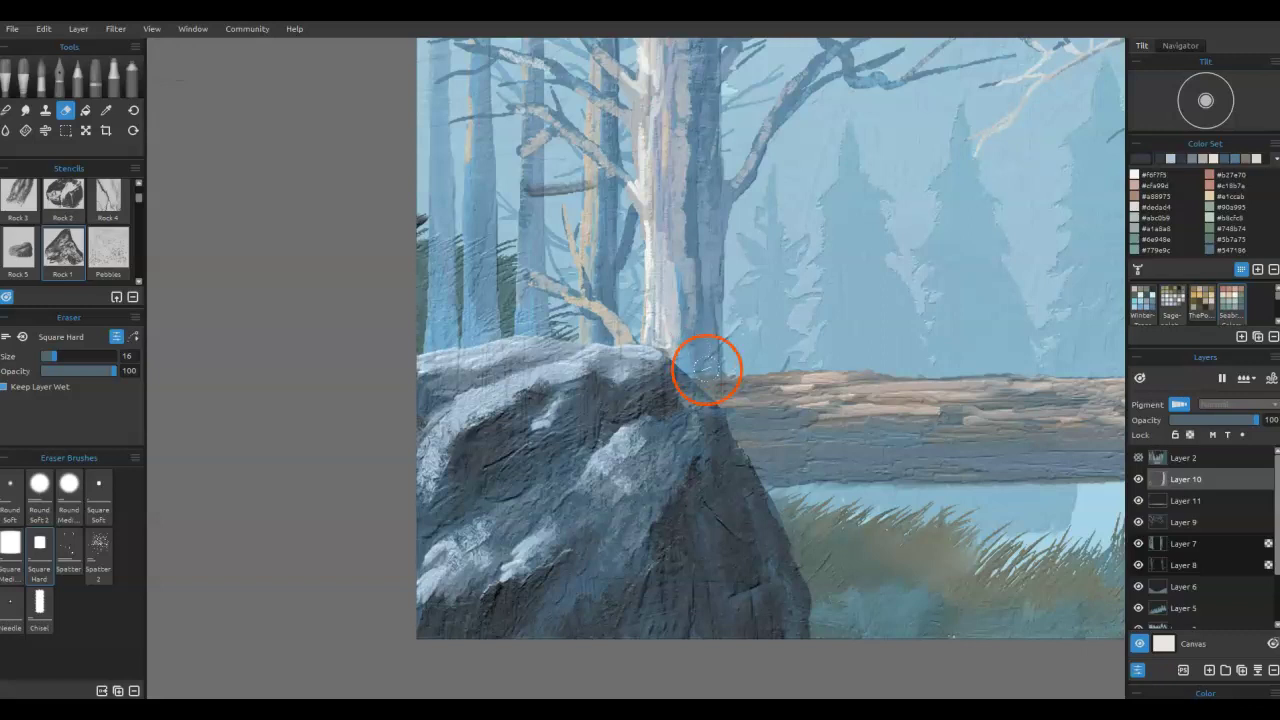
# - Duplicate Layer 10, turn off pigment mixing on the copy, and set it to Multiply at 40% opacity
pyautogui.hotkey('ctrl', '0')
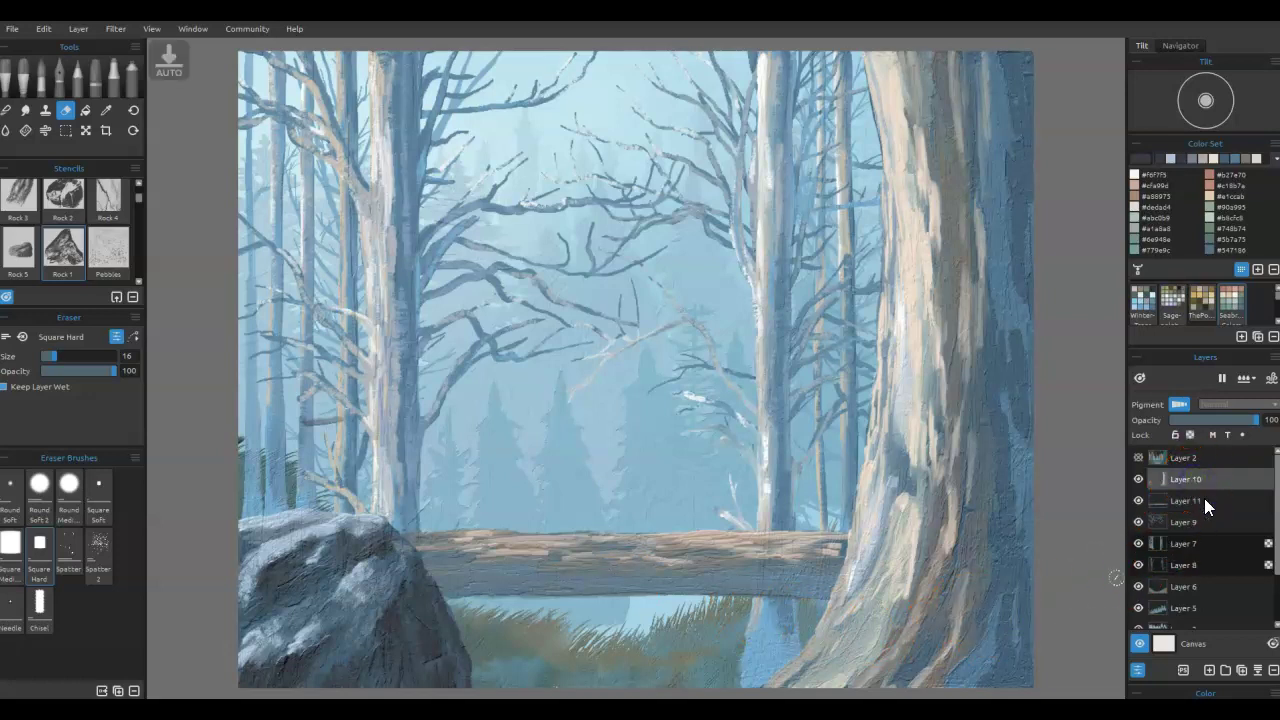
pyautogui.click(1238, 676)
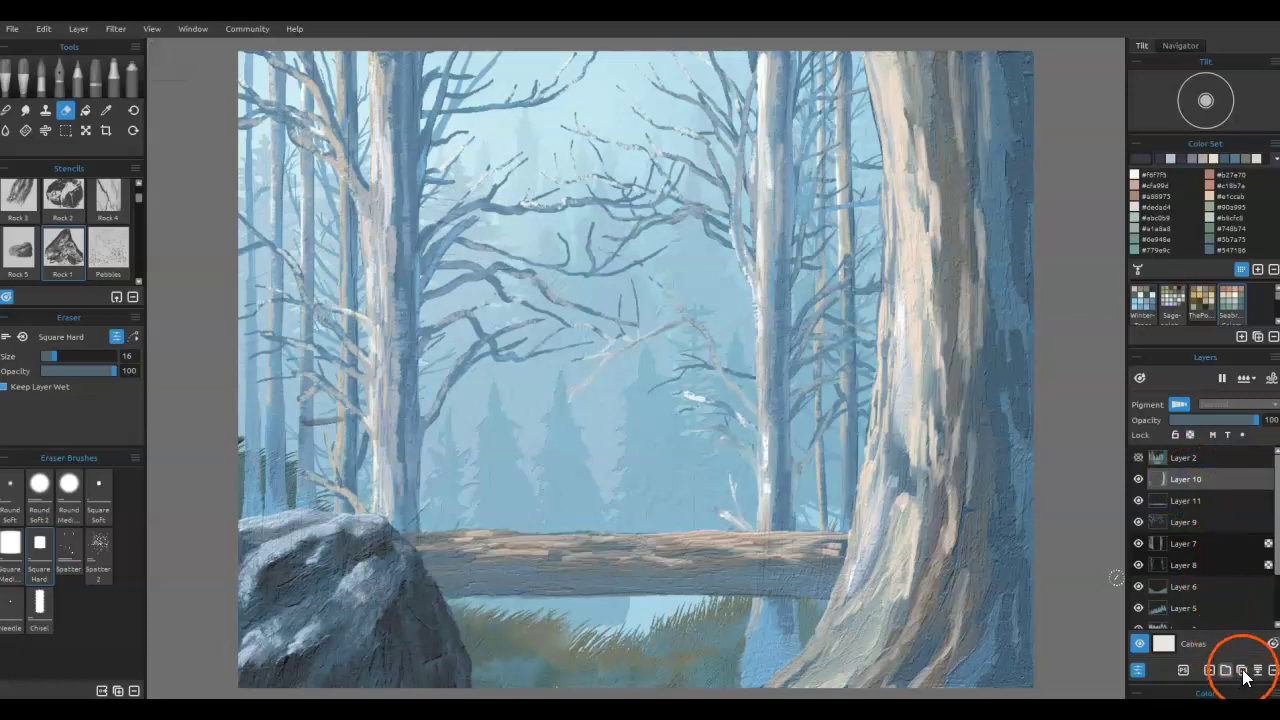
pyautogui.click(1186, 406)
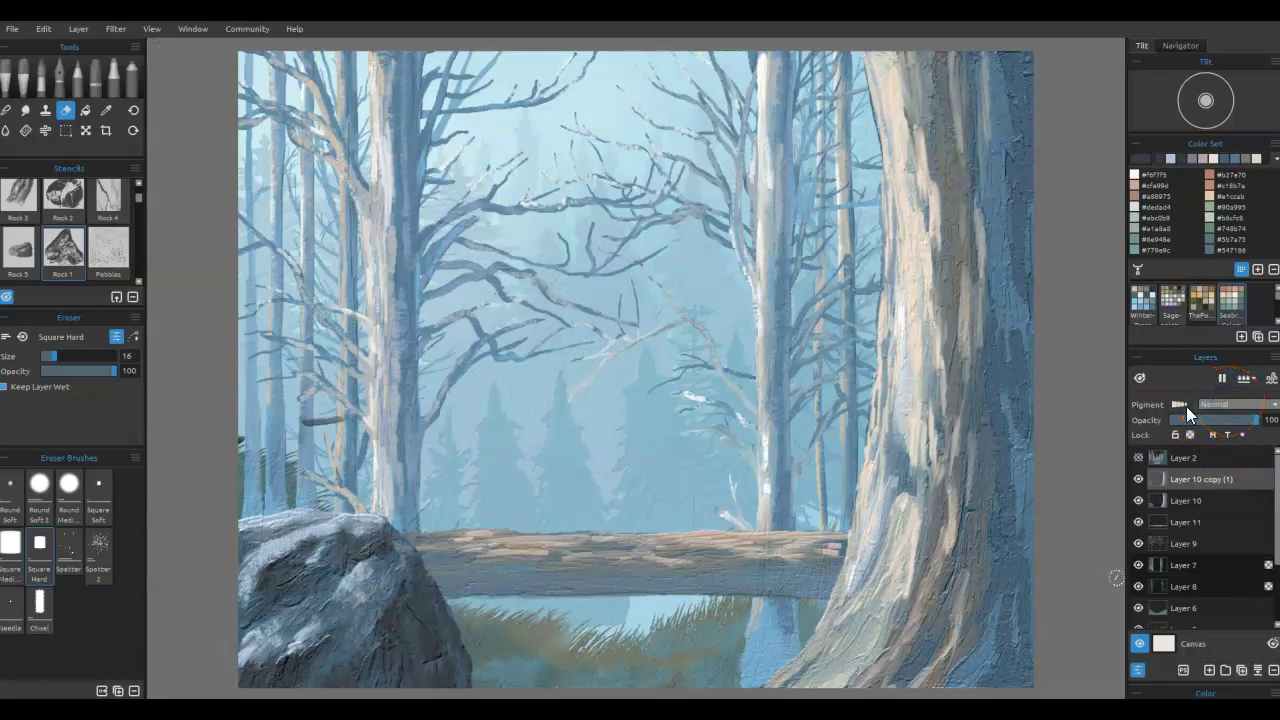
pyautogui.click(1228, 405)
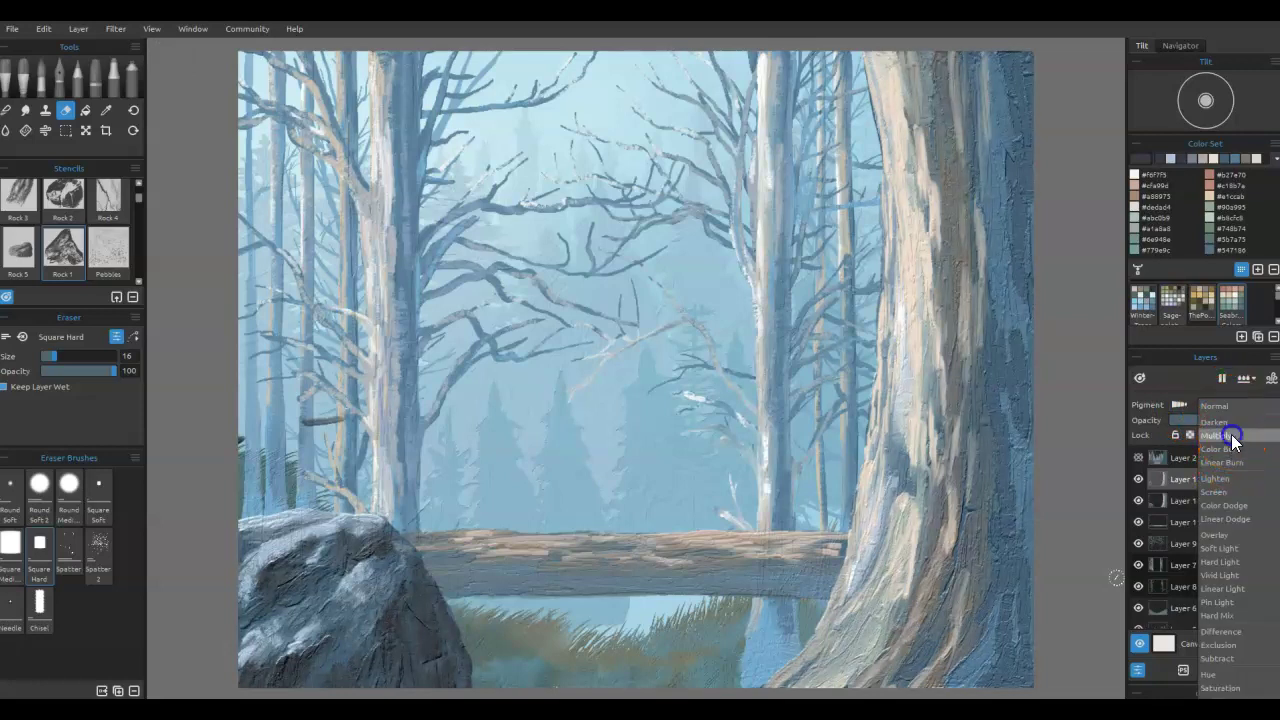
pyautogui.click(1229, 436)
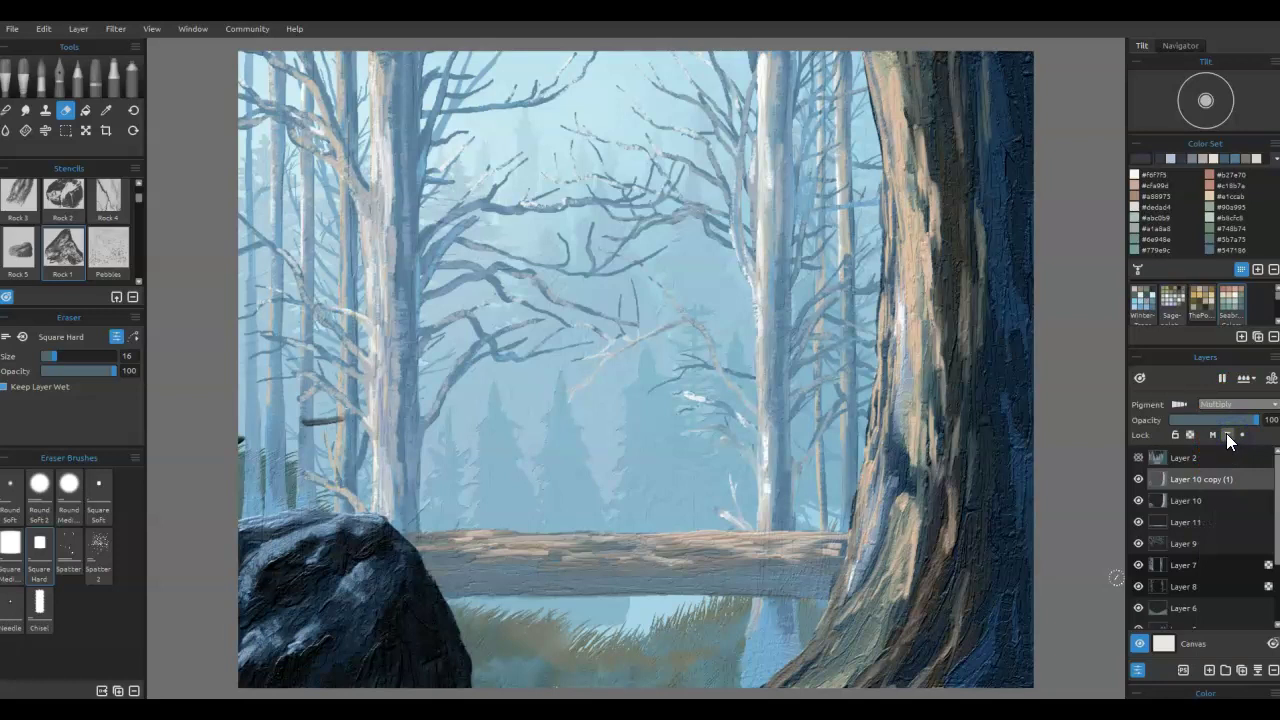
pyautogui.click(1208, 422)
pyautogui.moveTo(1192, 418); pyautogui.dragTo(1208, 418)
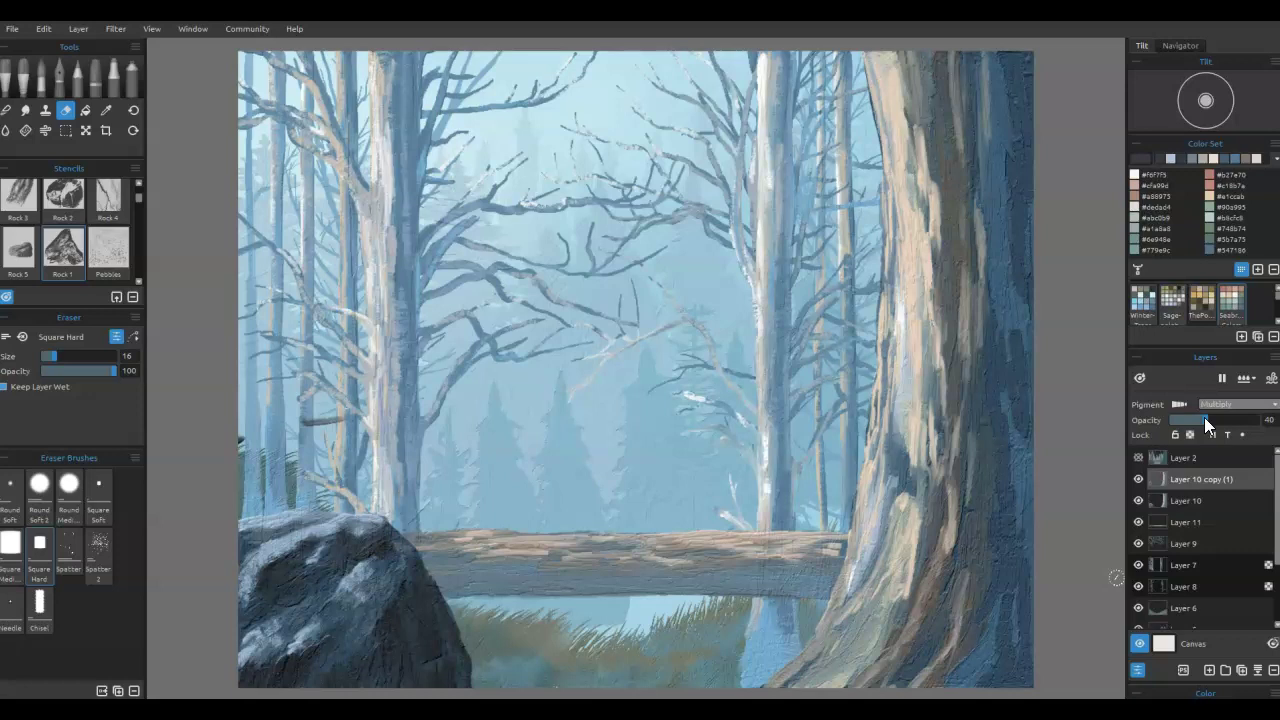
# - Compare the painting with the Layer 10 copy hidden and shown, and merge the copy down into Layer 10
pyautogui.click(1138, 480)
pyautogui.click(1138, 480)
pyautogui.click(1138, 480)
pyautogui.click(1138, 480)
pyautogui.click(1259, 670)
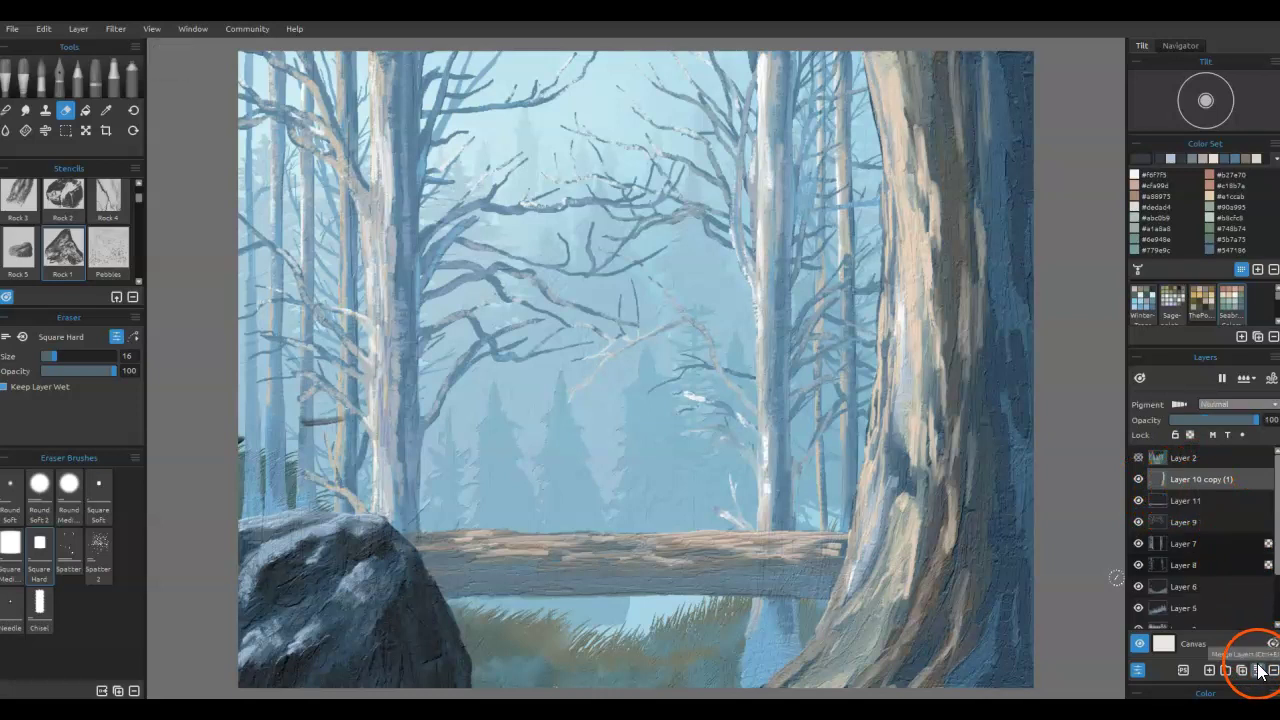
# - Duplicate Layer 11 with the fallen log and set the copy to Multiply with pigment mixing off
pyautogui.click(1185, 500)
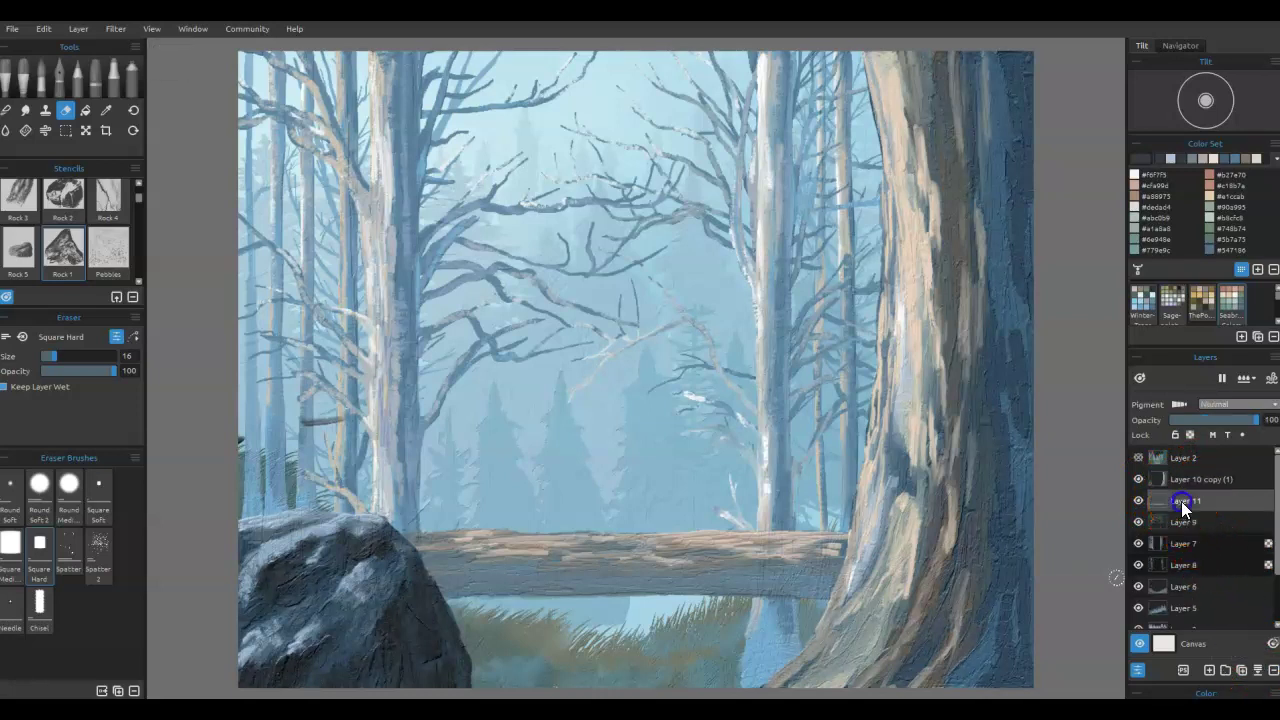
pyautogui.click(1241, 670)
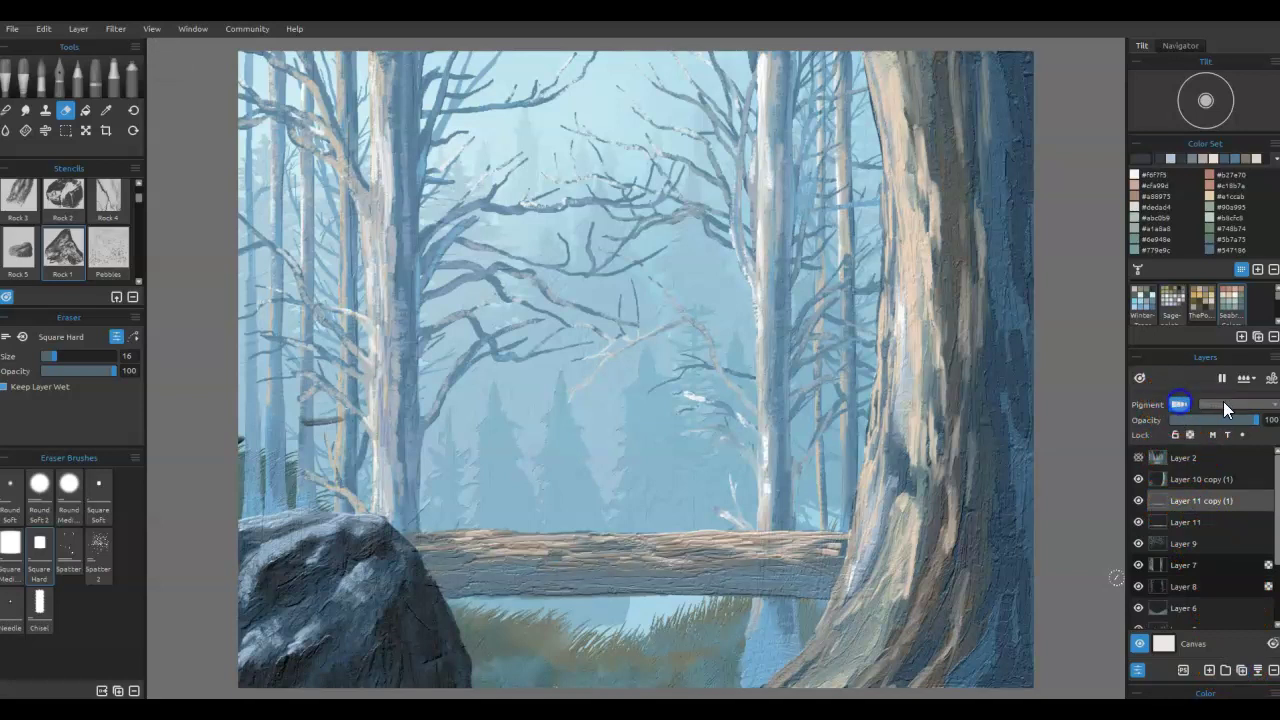
pyautogui.click(1224, 404)
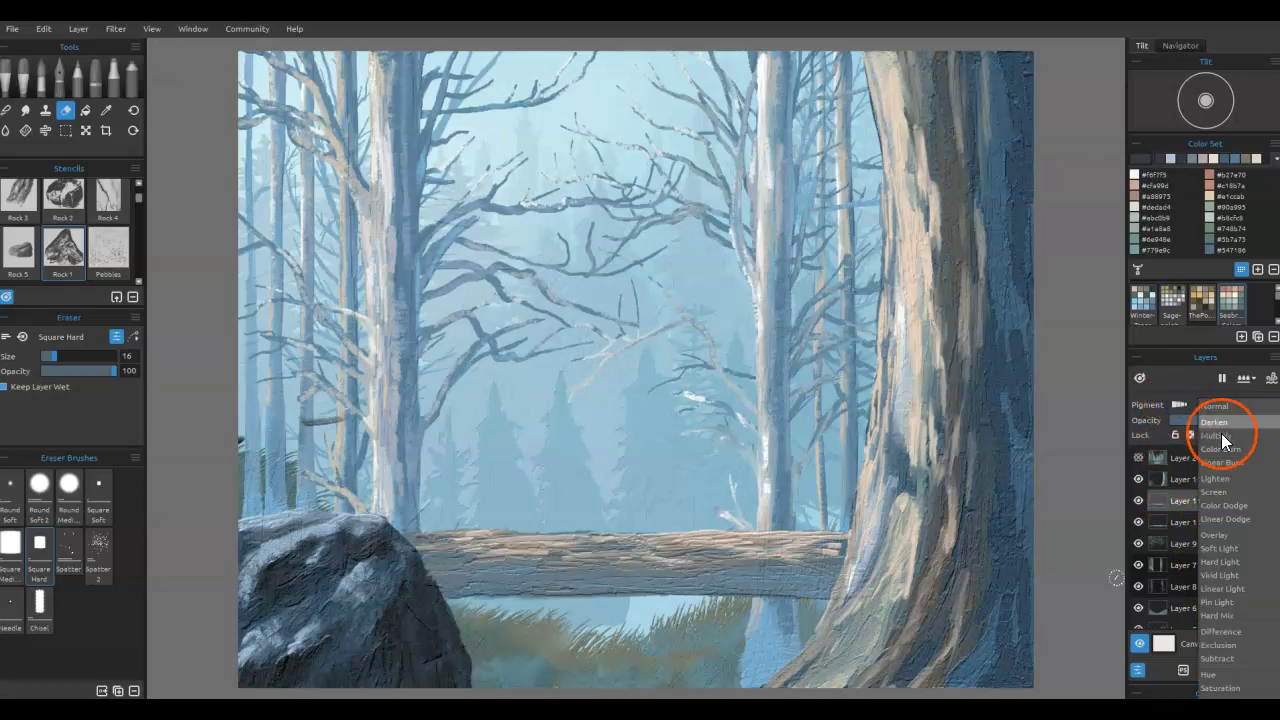
pyautogui.moveTo(1221, 462); pyautogui.dragTo(1216, 438)
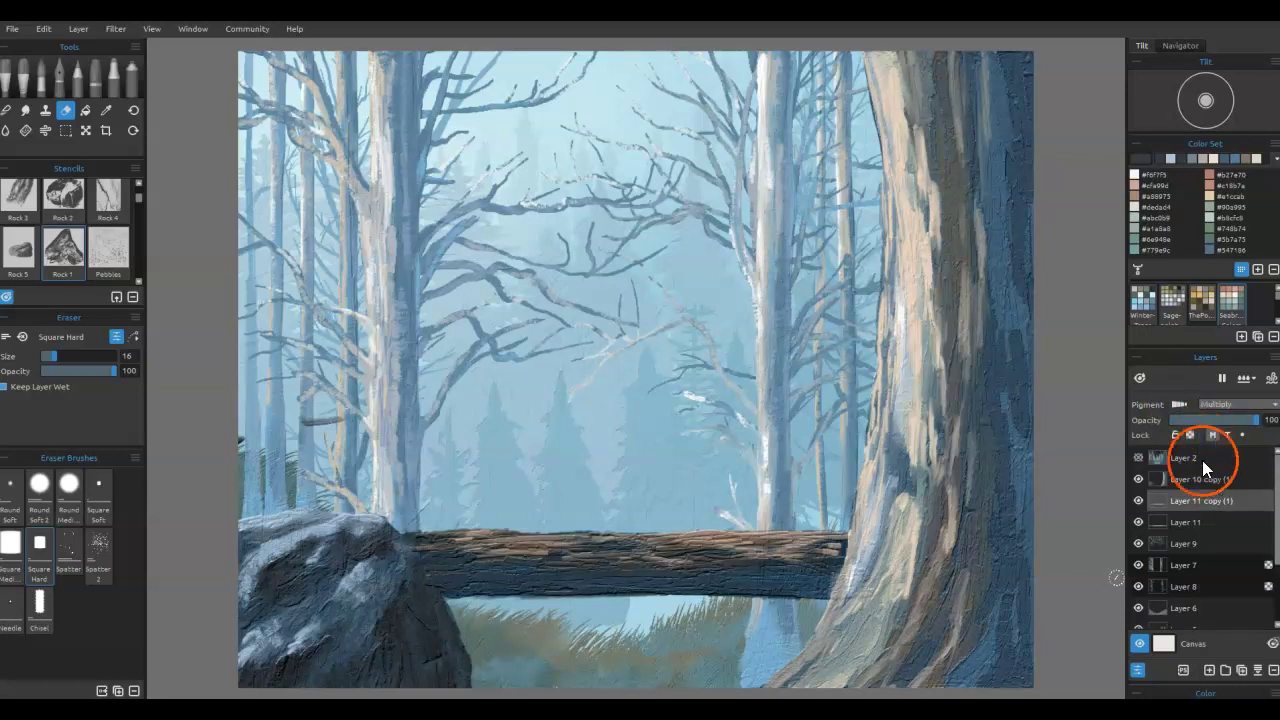
# - Reduce the opacity of the Layer 11 copy moderately and merge it down into Layer 11
pyautogui.moveTo(1206, 421); pyautogui.dragTo(1230, 418)
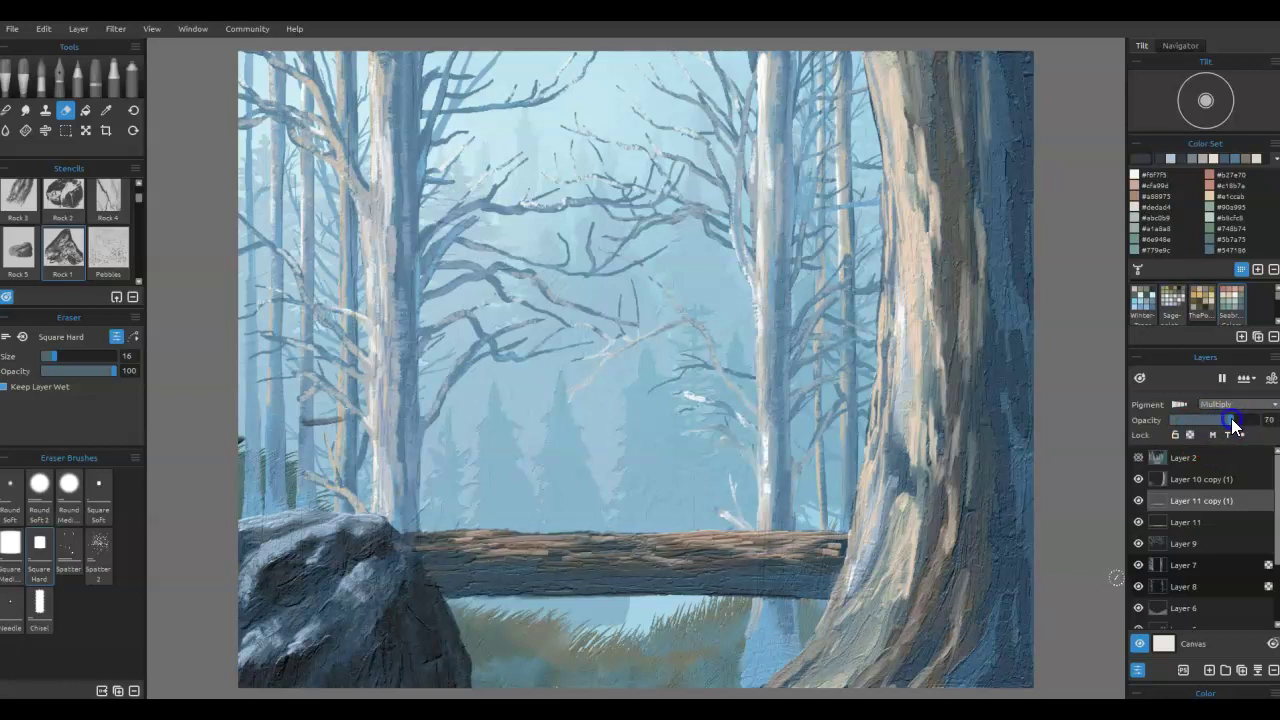
pyautogui.moveTo(1236, 425); pyautogui.dragTo(1240, 421)
pyautogui.click(1258, 670)
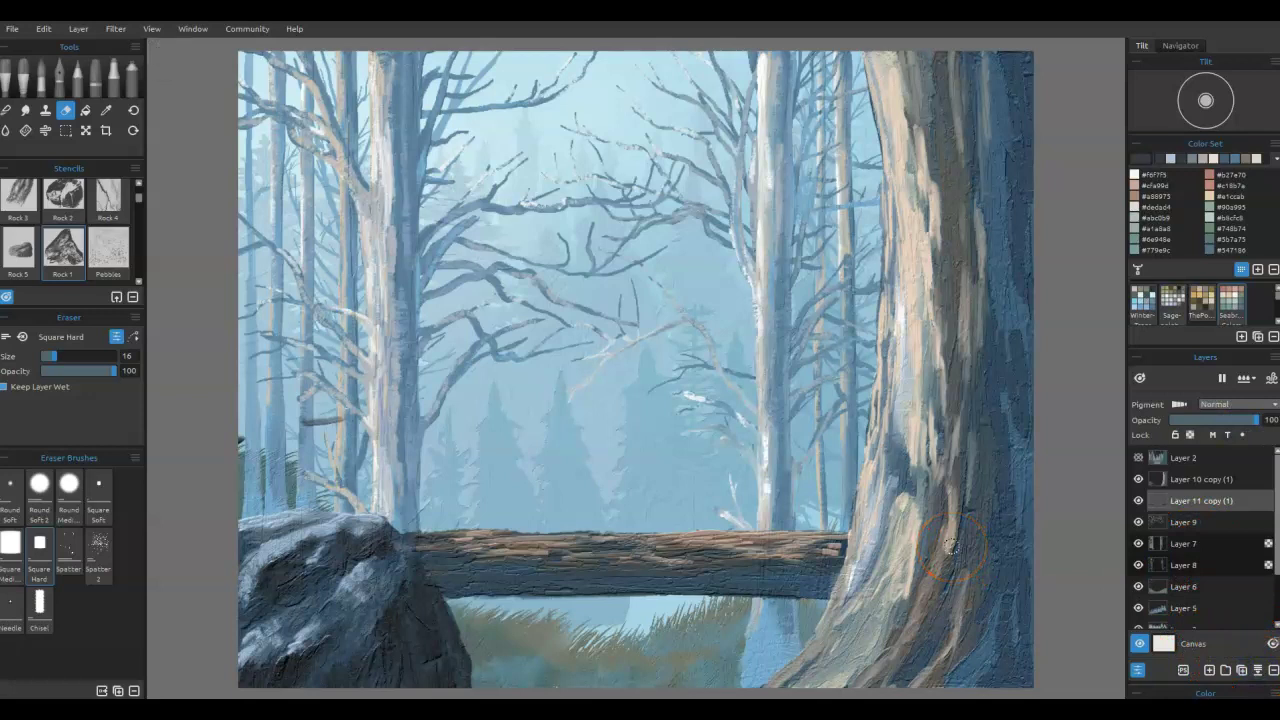
# - Check what Layer 9 contains, duplicate it, and set the copy to Multiply with pigment mixing off
pyautogui.click(1138, 522)
pyautogui.click(1138, 522)
pyautogui.click(1184, 522)
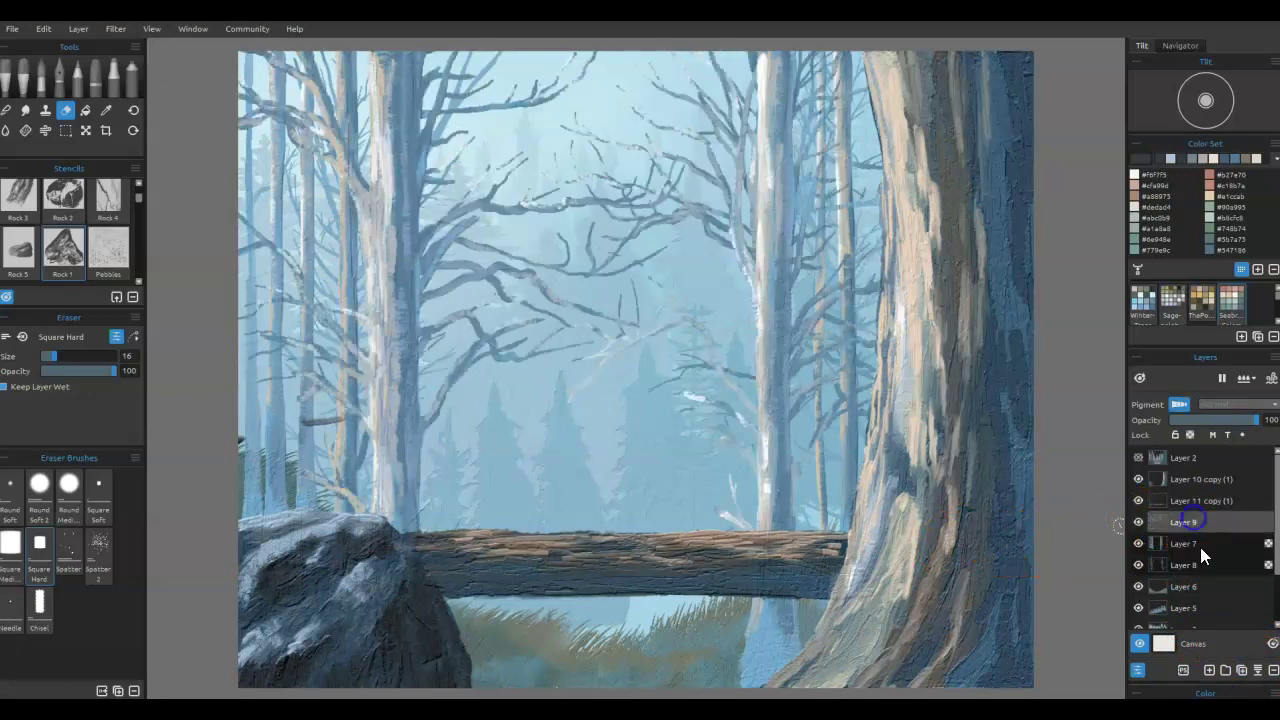
pyautogui.click(1242, 671)
pyautogui.click(1187, 406)
pyautogui.click(1211, 402)
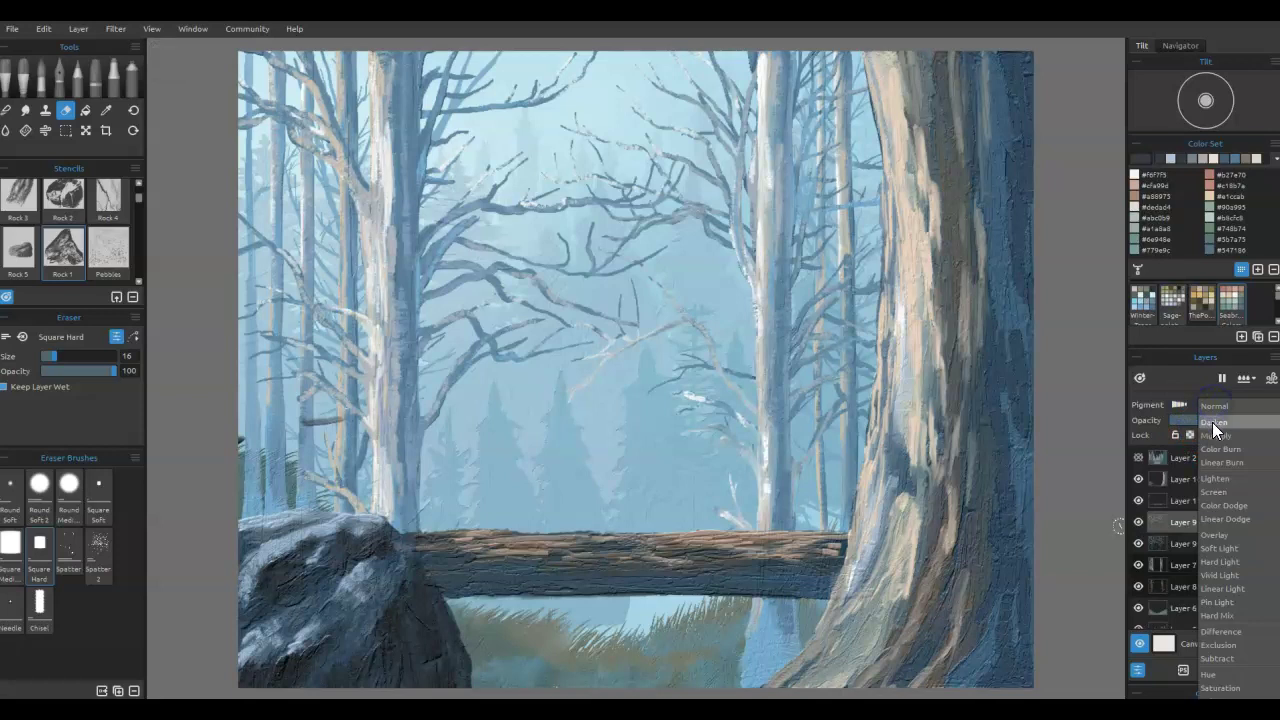
pyautogui.click(1212, 422)
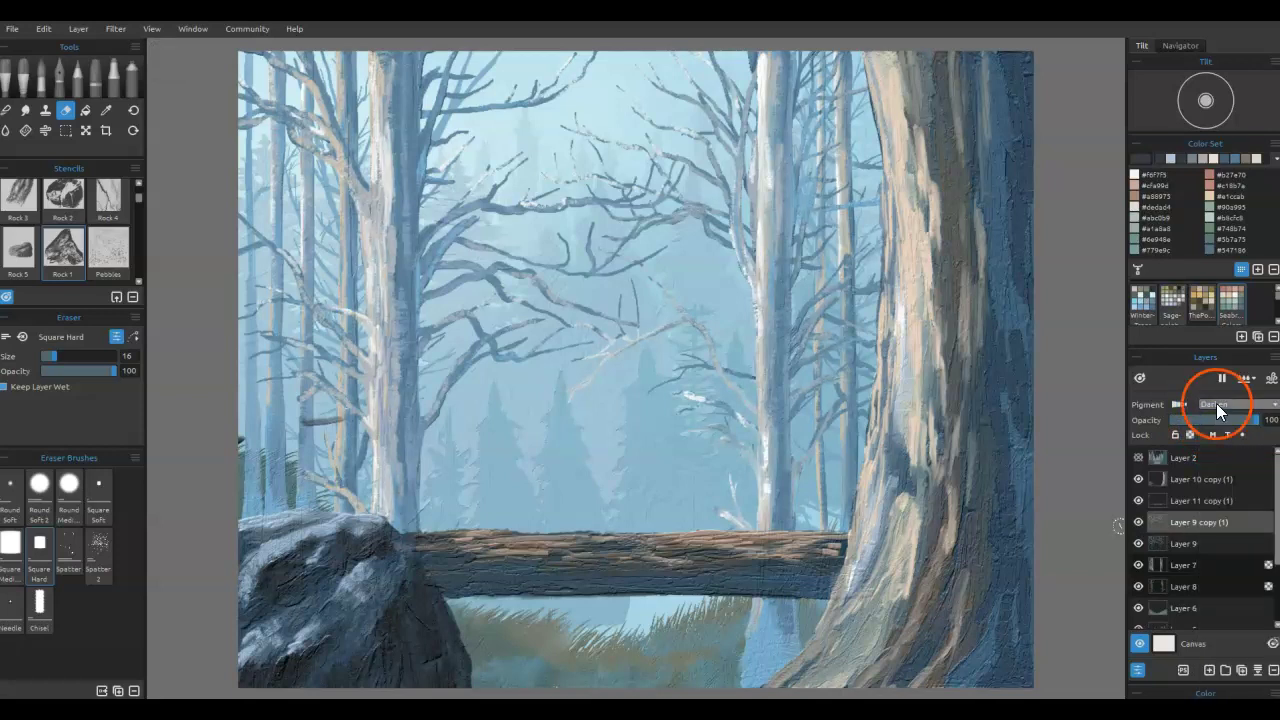
pyautogui.click(1216, 403)
pyautogui.click(1219, 417)
# - Lower the Layer 9 copy's opacity to 25% and merge it down into Layer 9
pyautogui.moveTo(1219, 417); pyautogui.dragTo(1193, 419)
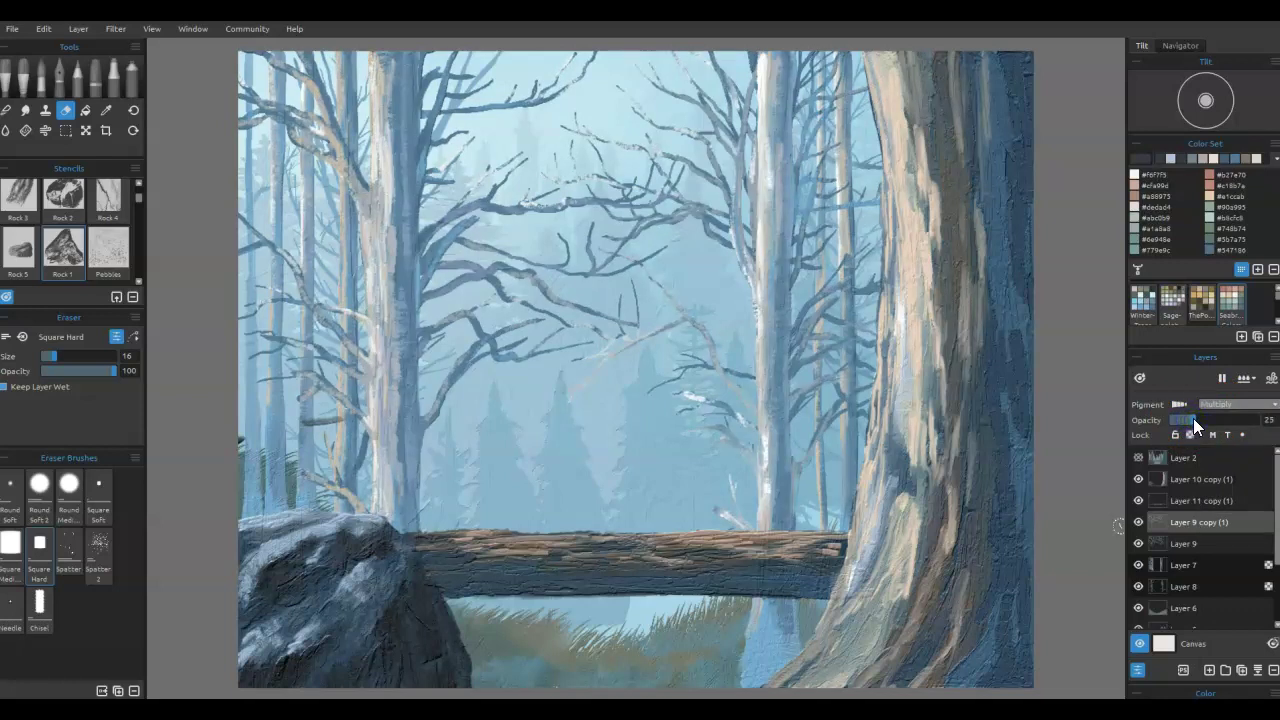
pyautogui.click(1233, 532)
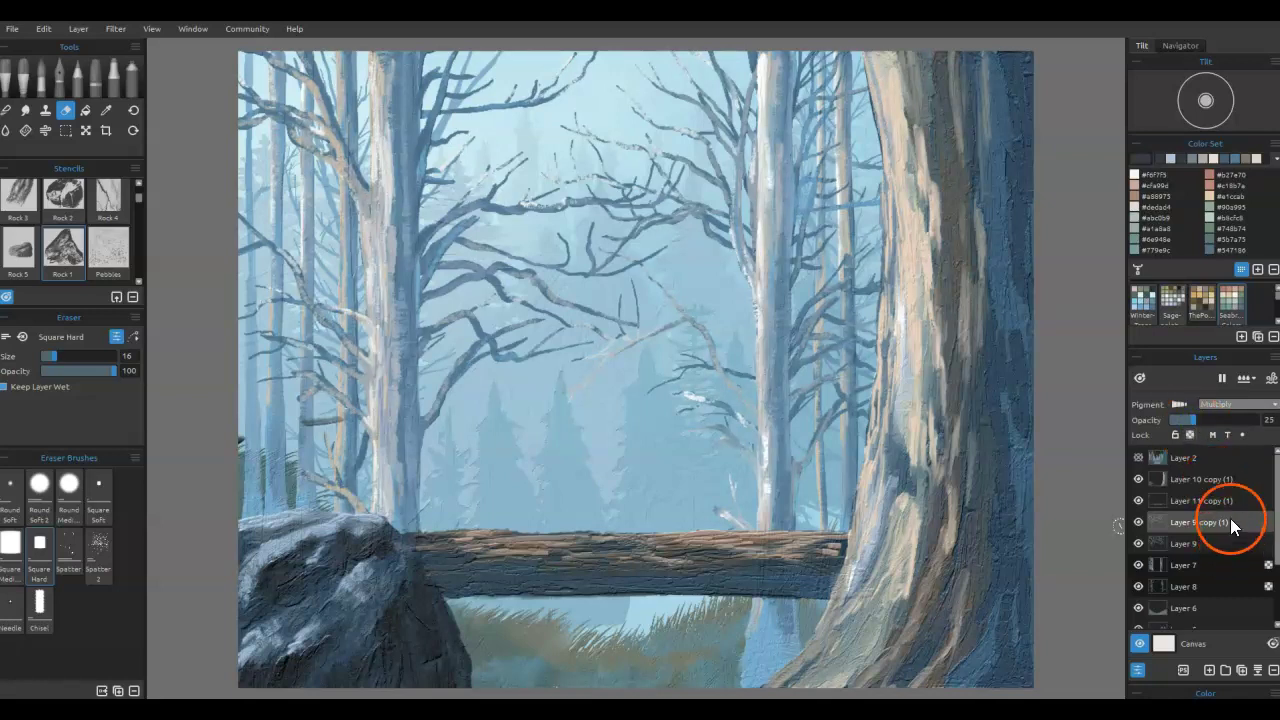
pyautogui.click(1258, 669)
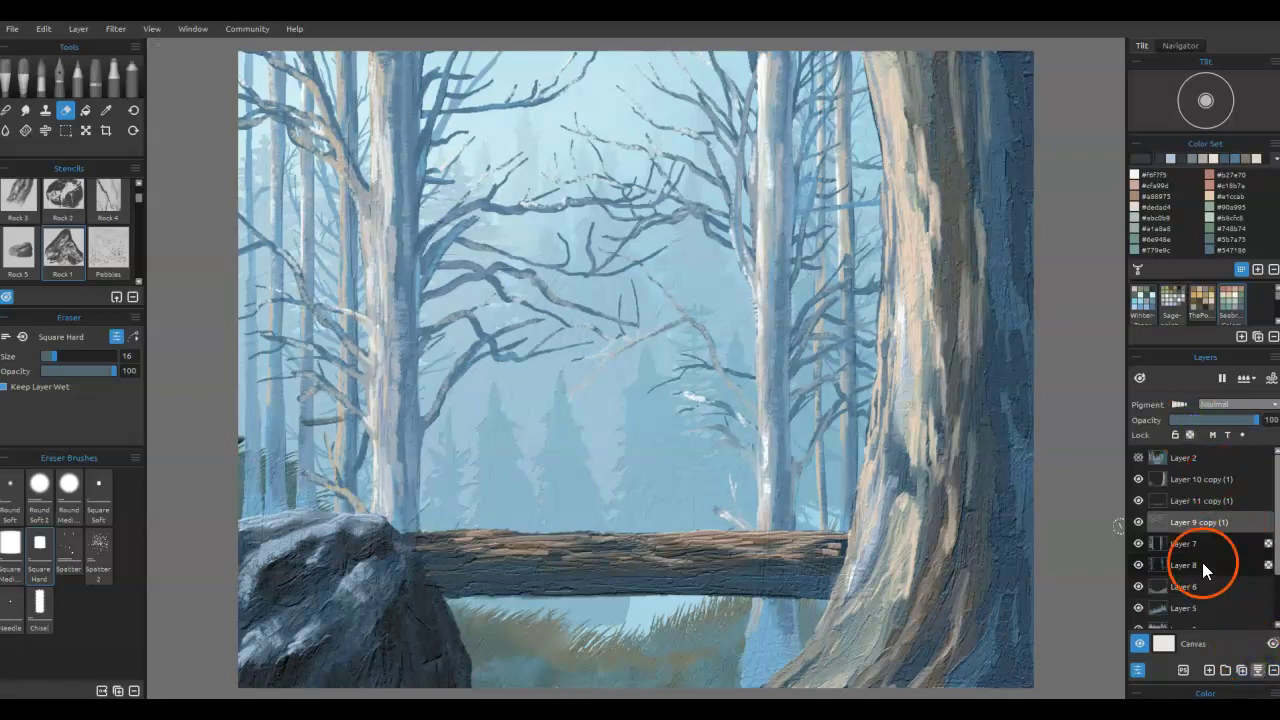
# - Try Layer 7 in Multiply mode at 25% opacity with pigment mixing and the transparency lock off, and undo the changes
pyautogui.click(1184, 543)
pyautogui.click(1177, 406)
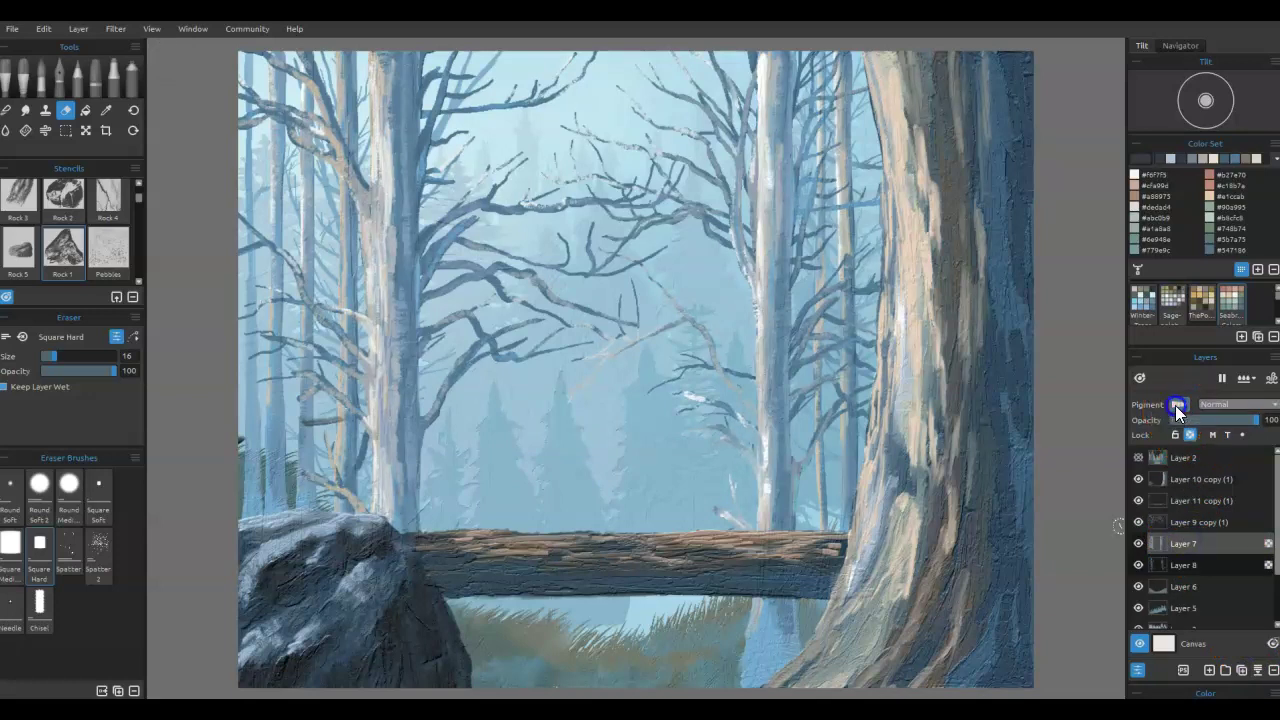
pyautogui.click(1222, 404)
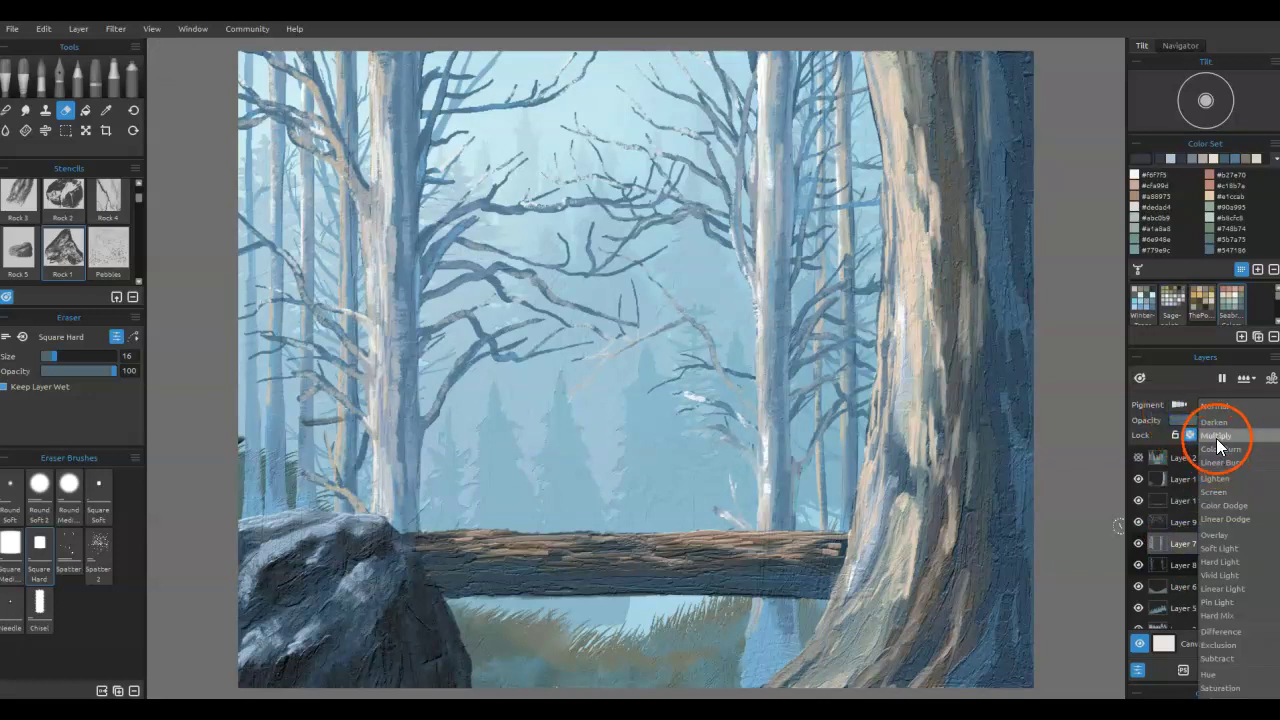
pyautogui.click(1216, 438)
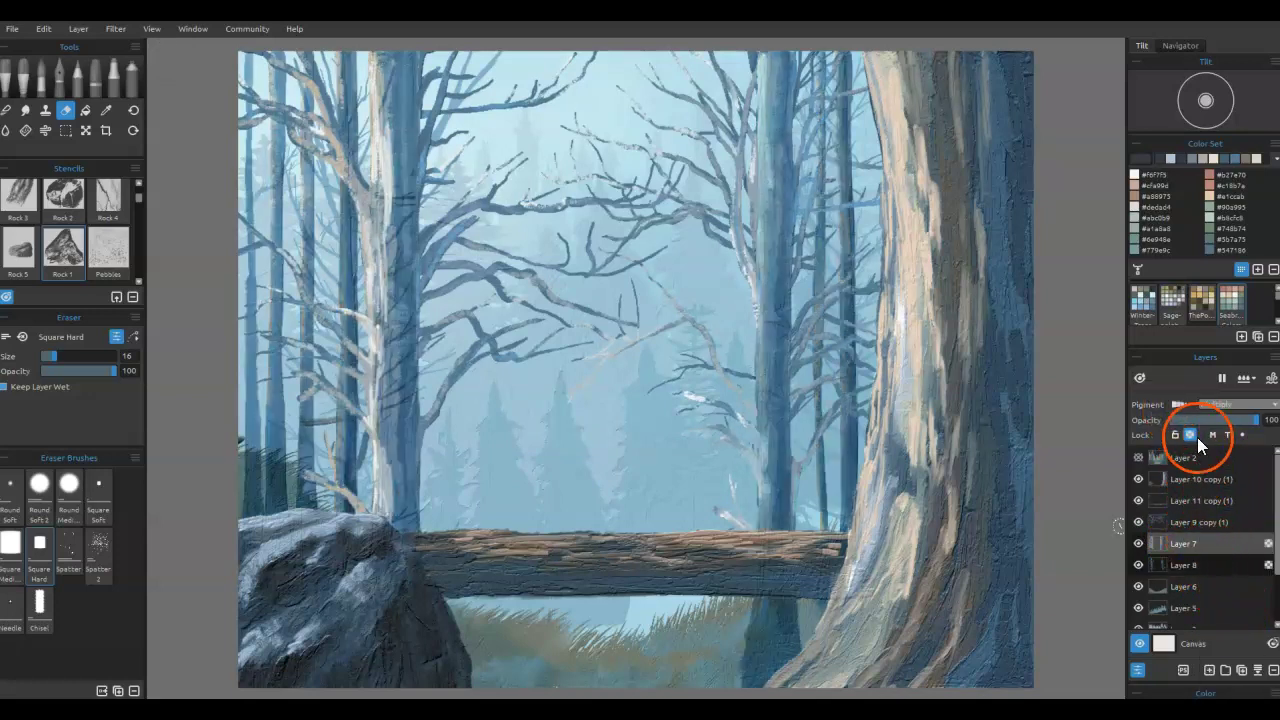
pyautogui.moveTo(1182, 418); pyautogui.dragTo(1192, 420)
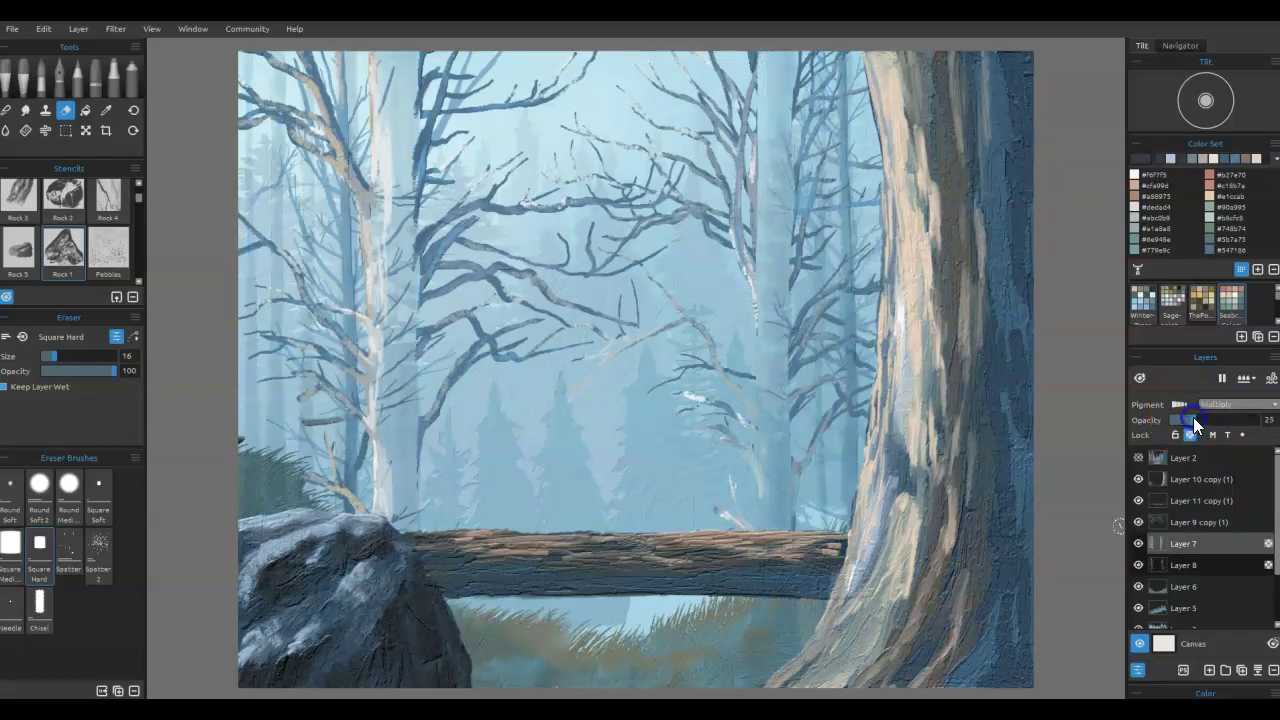
pyautogui.click(1170, 477)
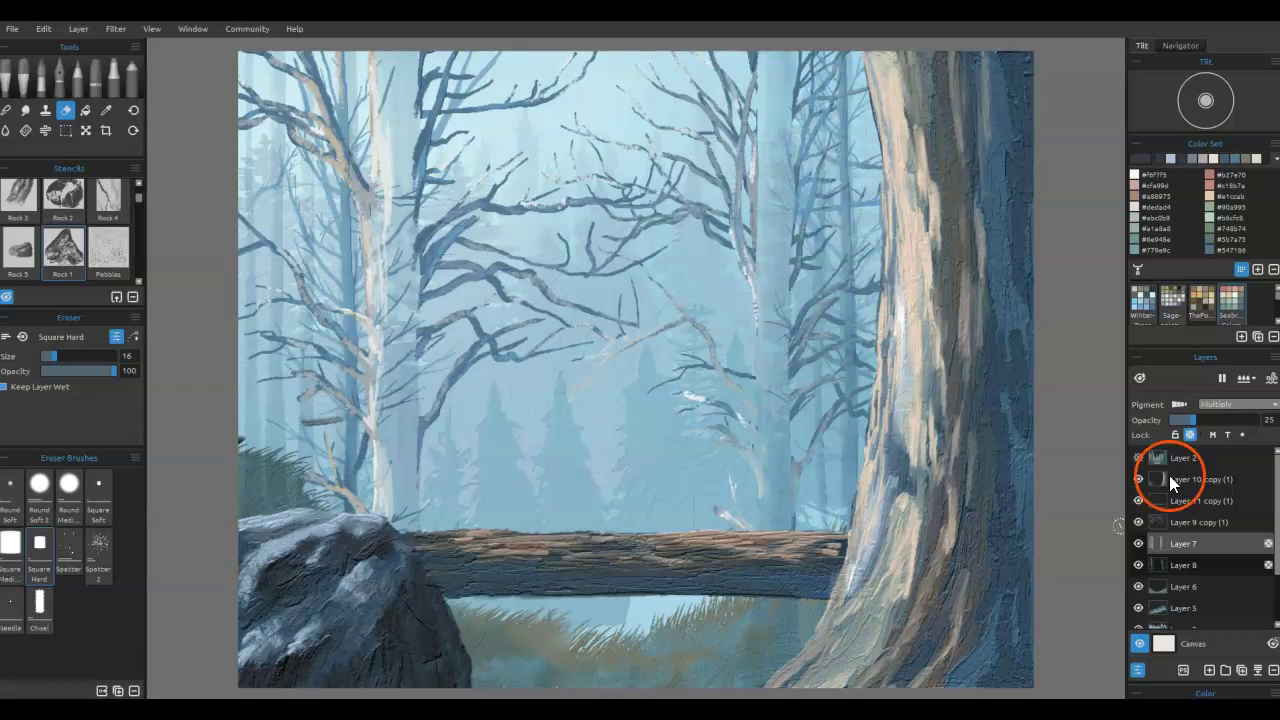
pyautogui.click(1139, 543)
pyautogui.click(1139, 543)
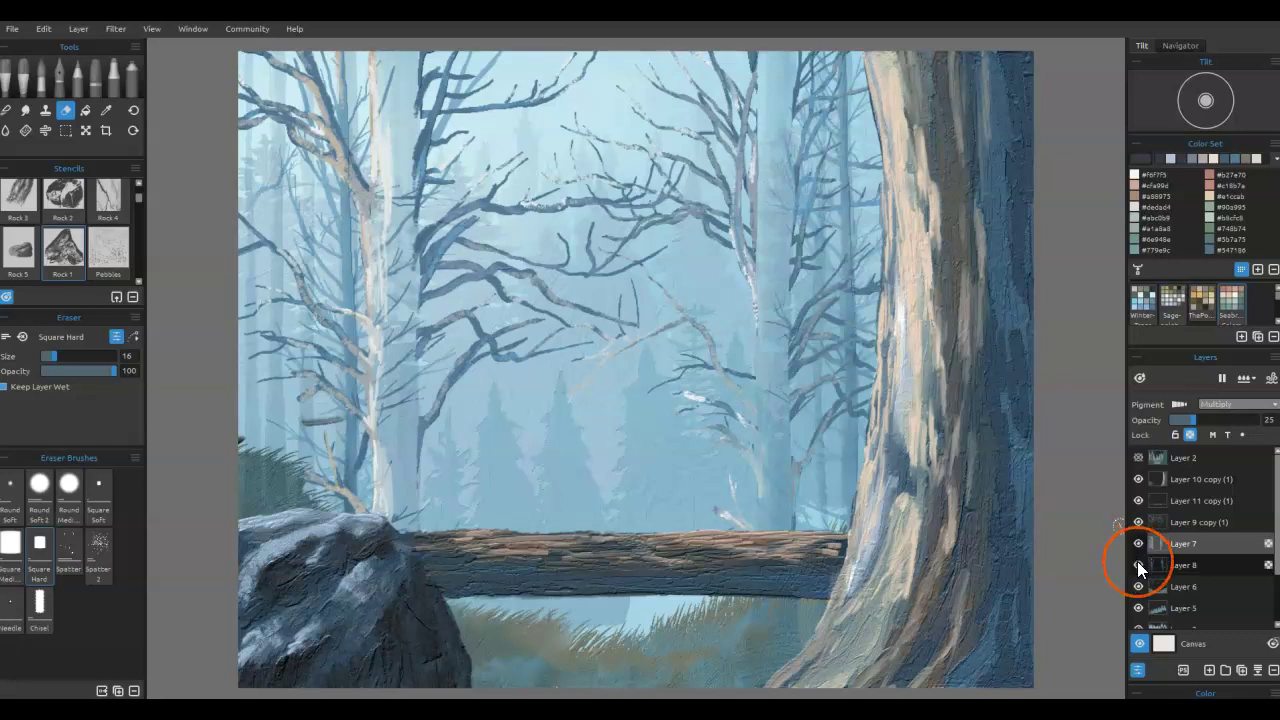
pyautogui.click(1189, 436)
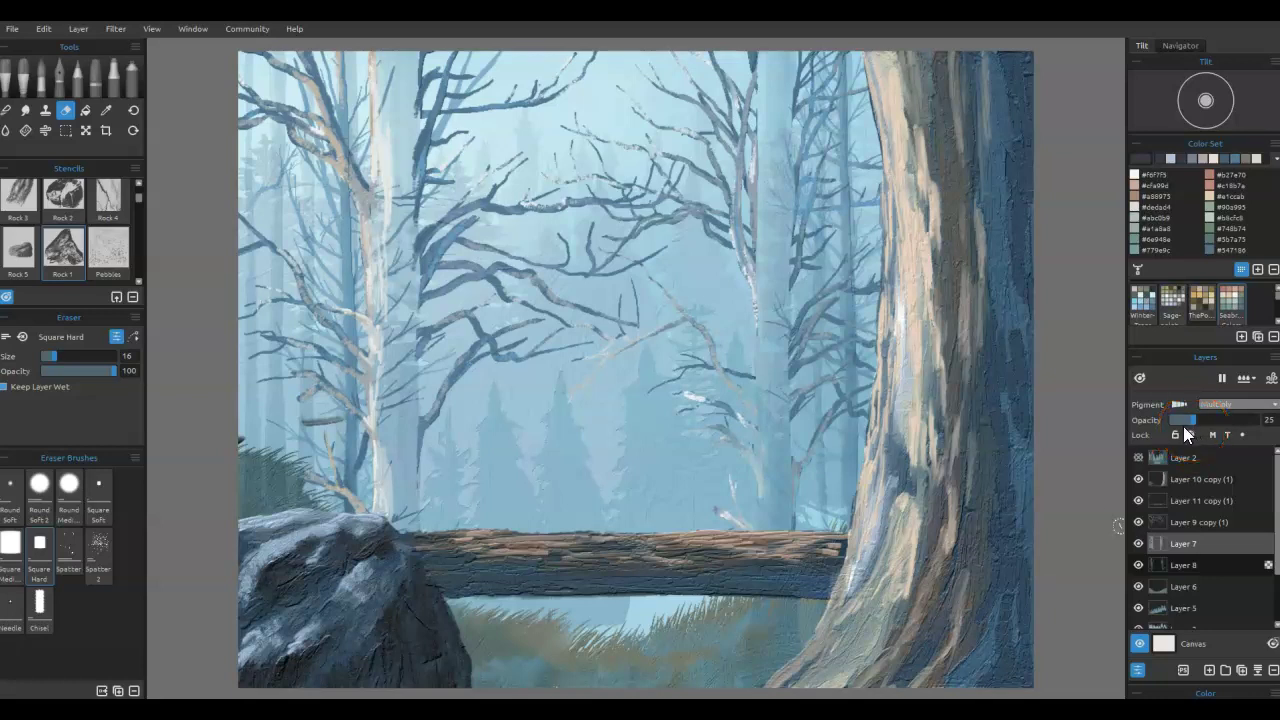
pyautogui.hotkey('ctrl', 'z')
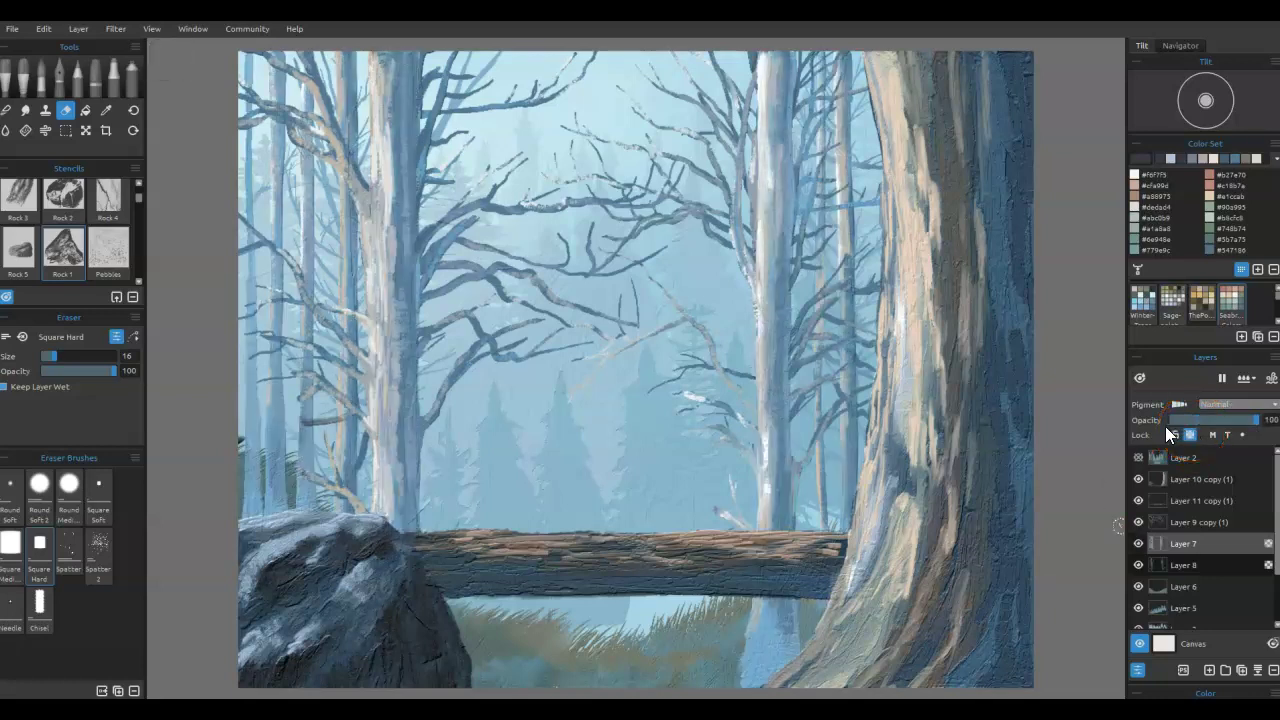
# - Hide and show Layer 8 and Layer 6 to examine which parts of the scene each one holds
pyautogui.click(1160, 543)
pyautogui.click(1138, 565)
pyautogui.click(1139, 565)
pyautogui.click(1139, 565)
pyautogui.click(1139, 565)
pyautogui.click(1139, 565)
pyautogui.click(1140, 587)
pyautogui.click(1140, 587)
# - Duplicate Layer 6 with the foreground grass and set the copy to Multiply at 45% opacity with pigment mixing off
pyautogui.click(1184, 586)
pyautogui.click(1242, 671)
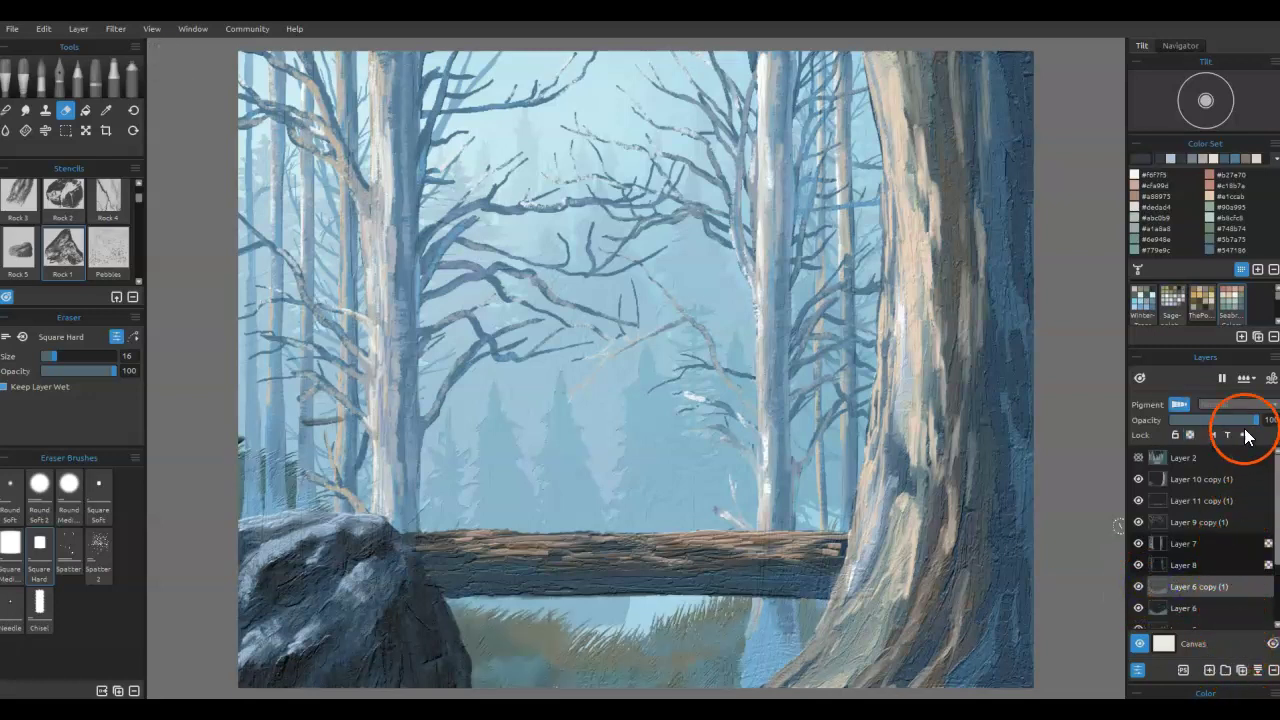
pyautogui.click(1217, 410)
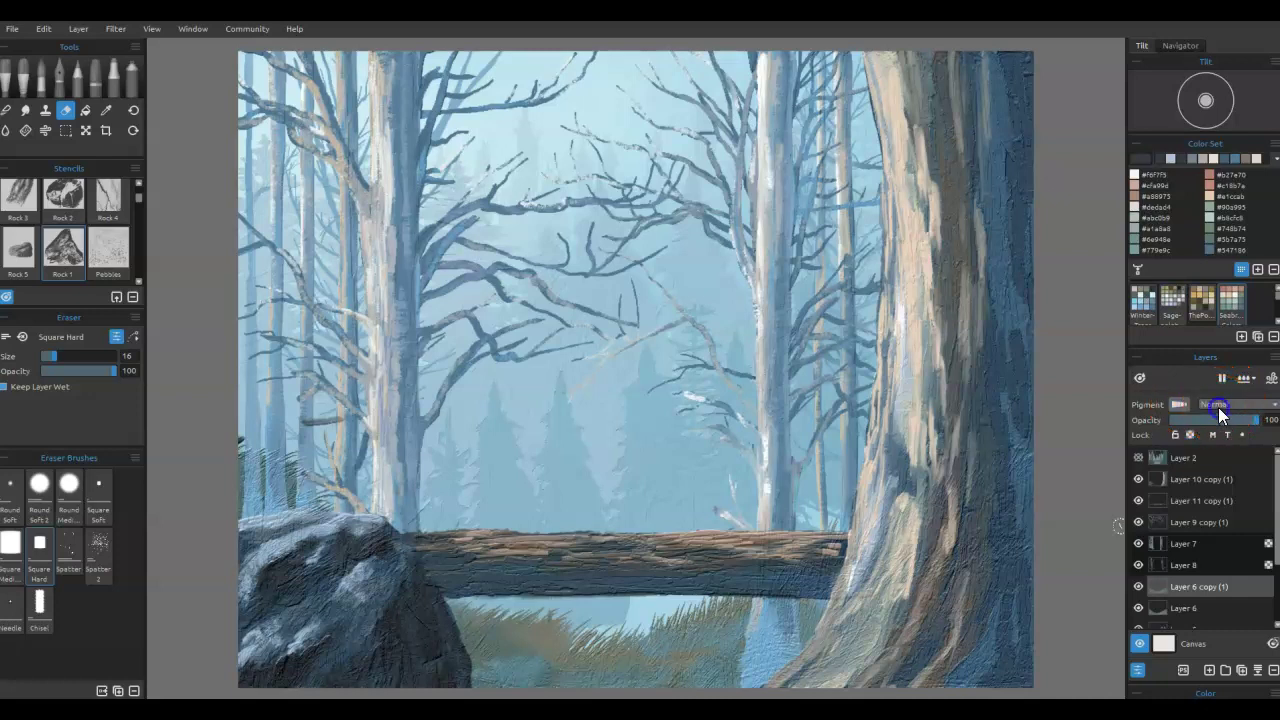
pyautogui.click(1215, 440)
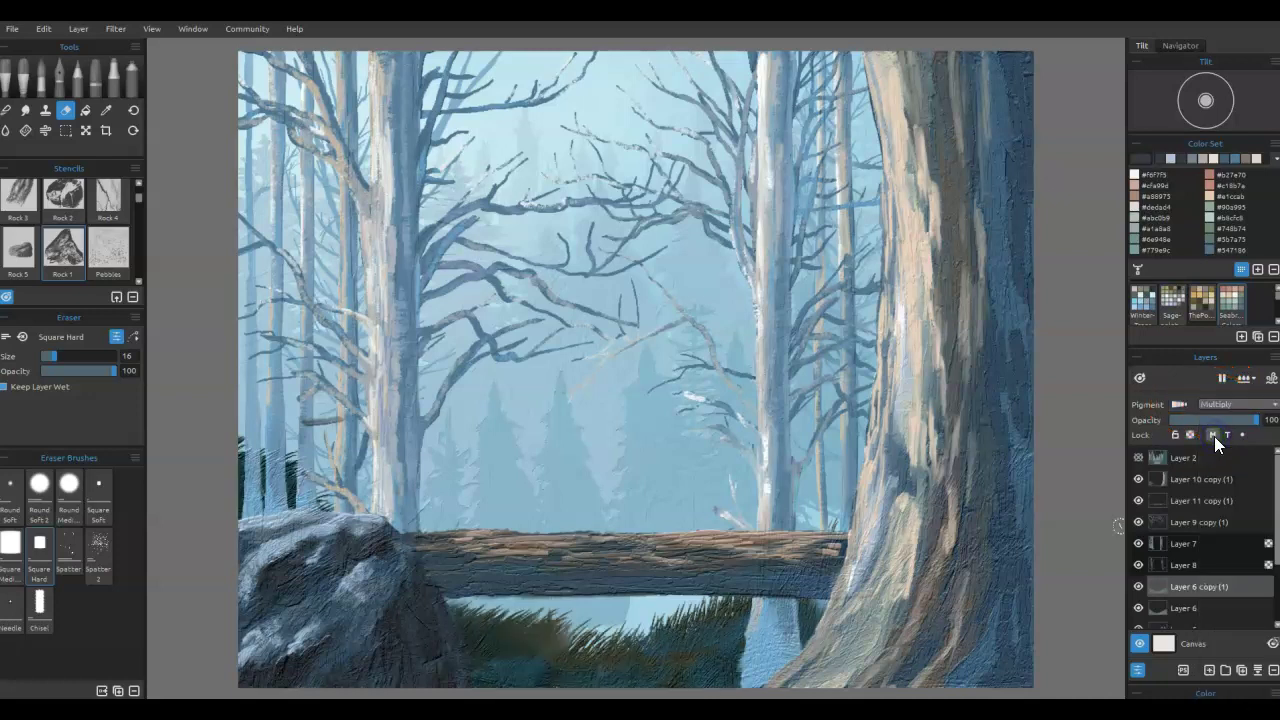
pyautogui.moveTo(1197, 419); pyautogui.dragTo(1209, 423)
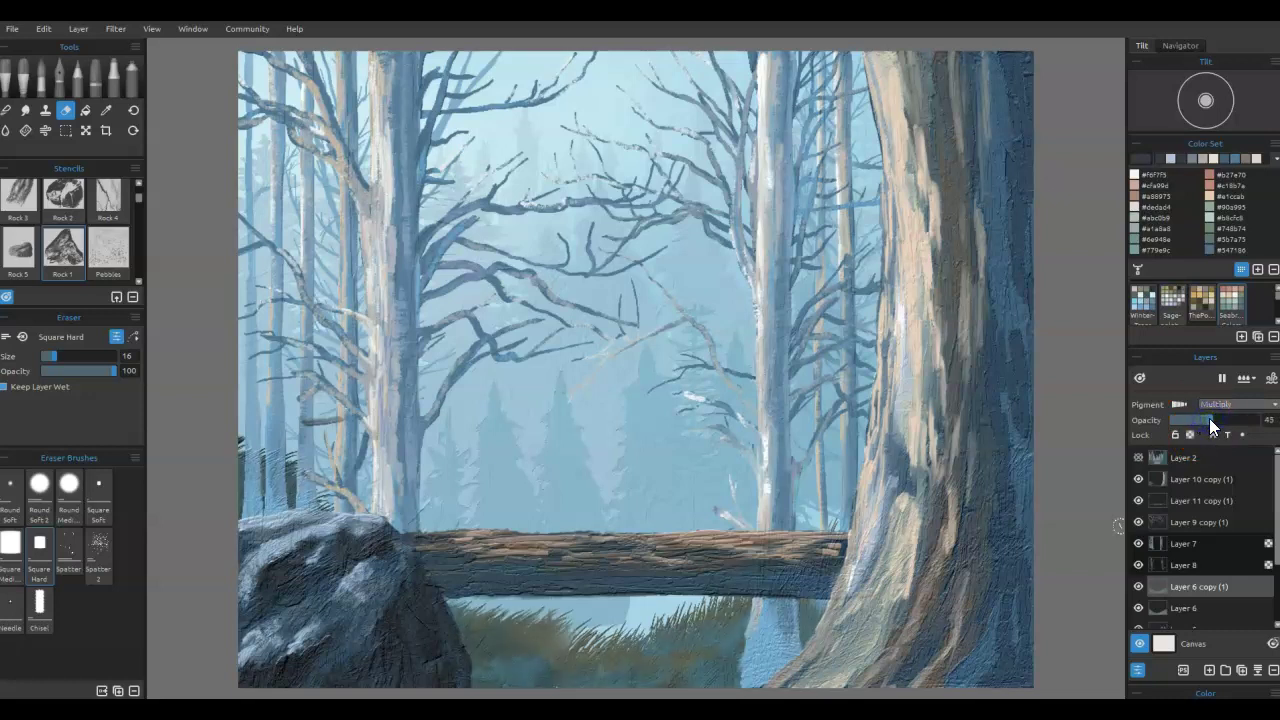
# - Compare the foreground grass with and without its Multiply copy and merge the copy down into Layer 6
pyautogui.click(1140, 585)
pyautogui.click(1140, 585)
pyautogui.rightClick(1170, 583)
pyautogui.scroll(-3, 1190, 560)
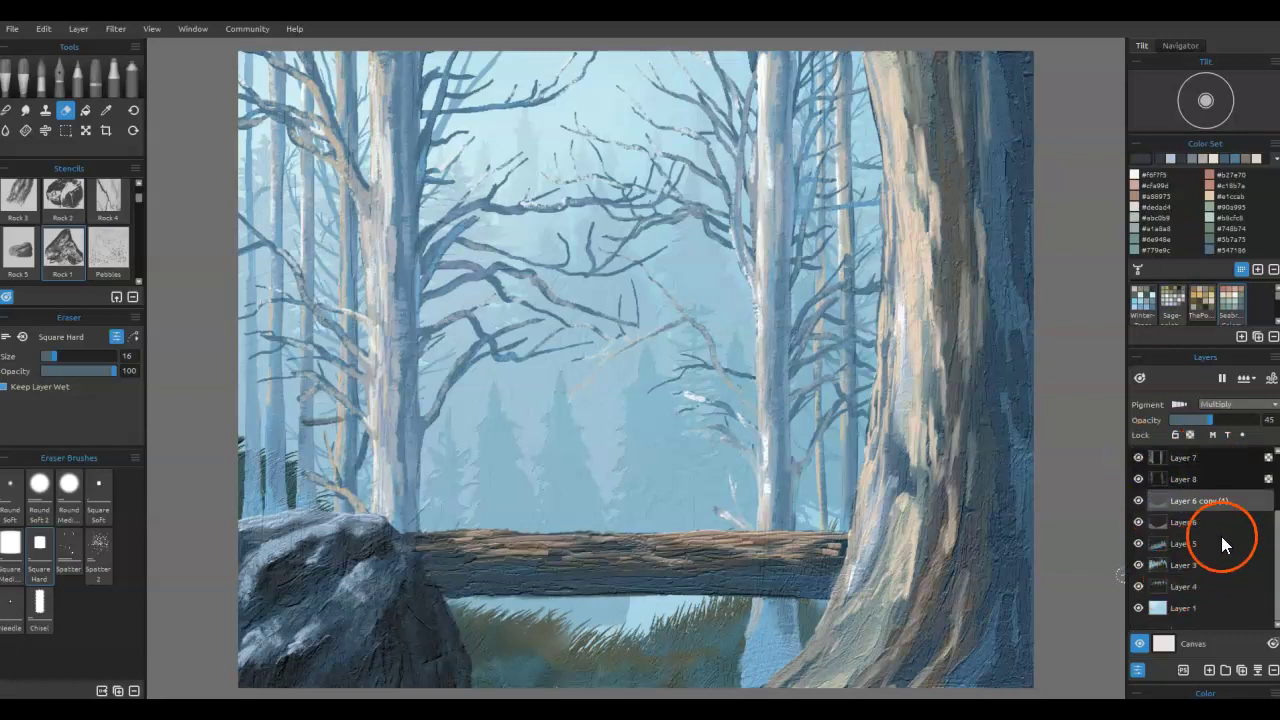
pyautogui.click(1259, 671)
# - Darken the midground trunks by merging a Multiply copy of Layer 7 at 27% opacity down into Layer 7
pyautogui.click(1140, 481)
pyautogui.click(1140, 481)
pyautogui.click(1138, 500)
pyautogui.click(1138, 500)
pyautogui.click(1183, 482)
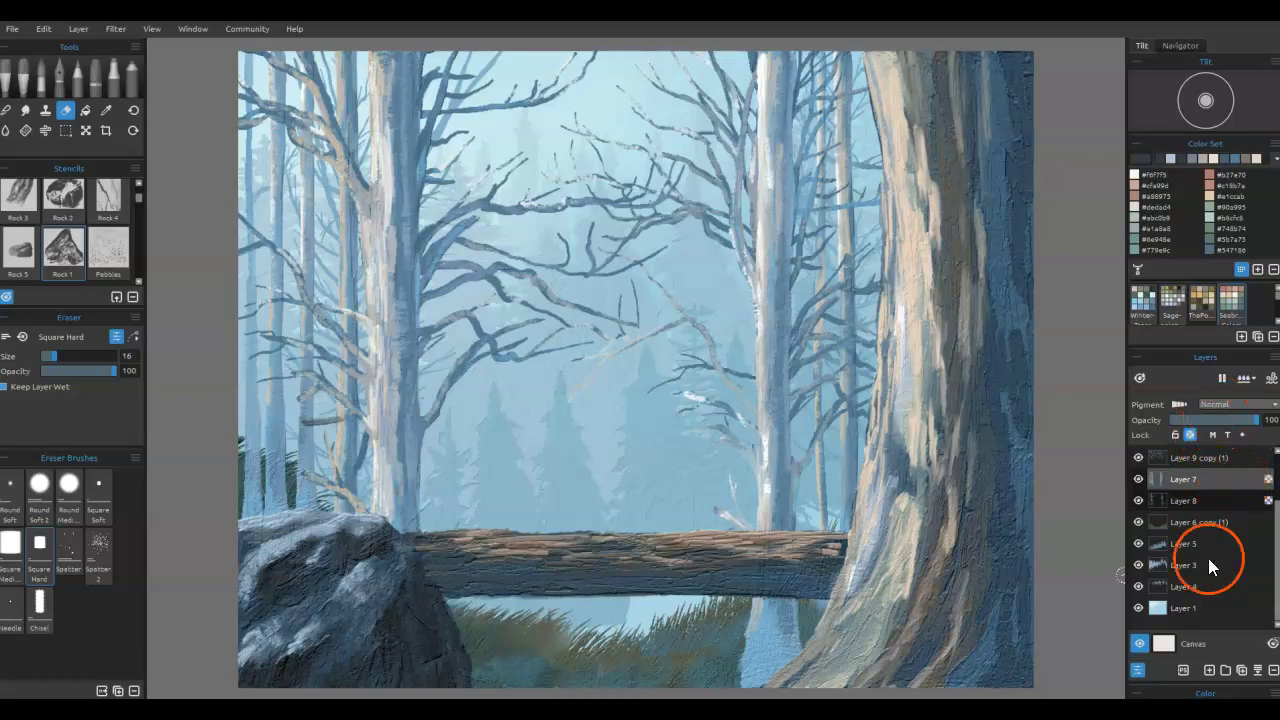
pyautogui.click(1241, 670)
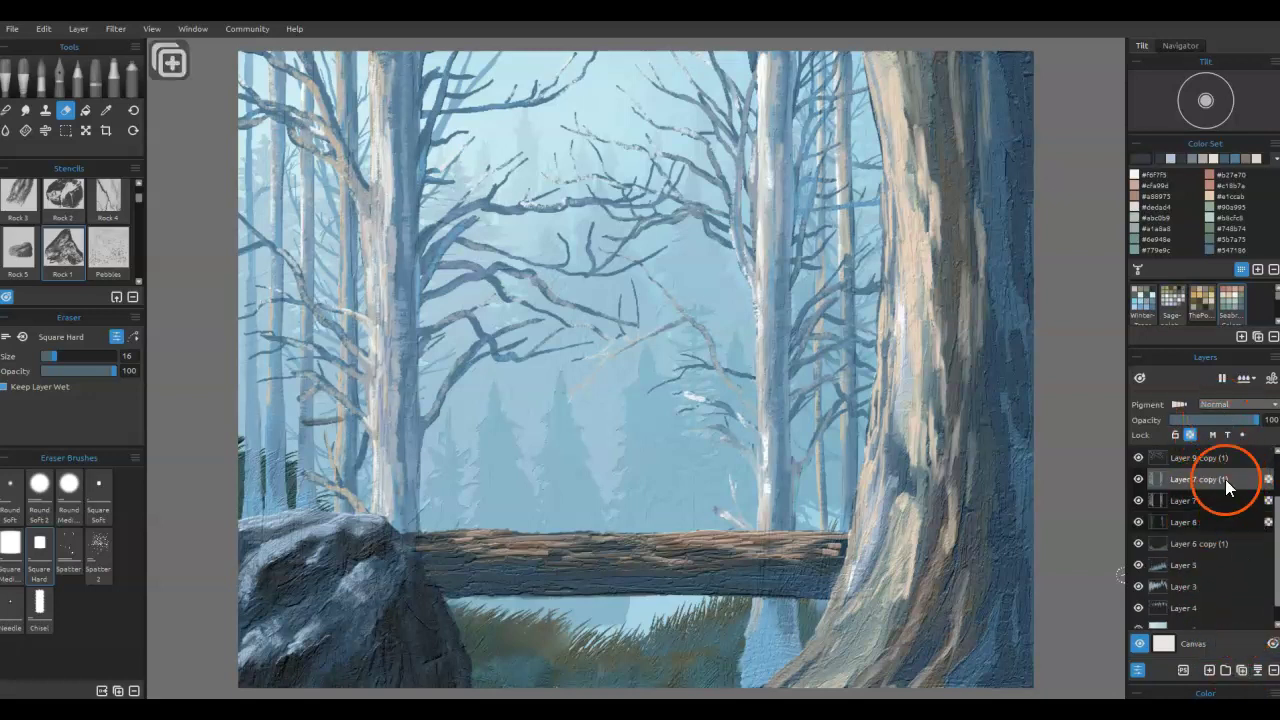
pyautogui.click(1224, 407)
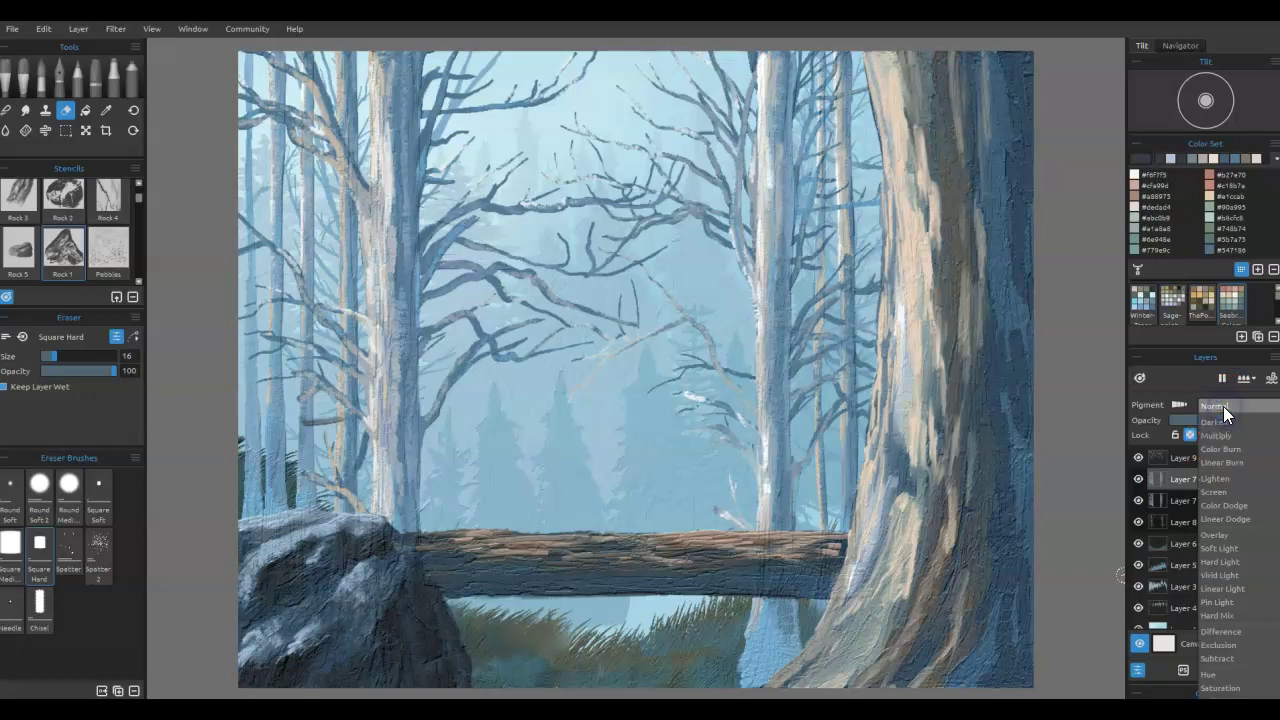
pyautogui.click(1225, 437)
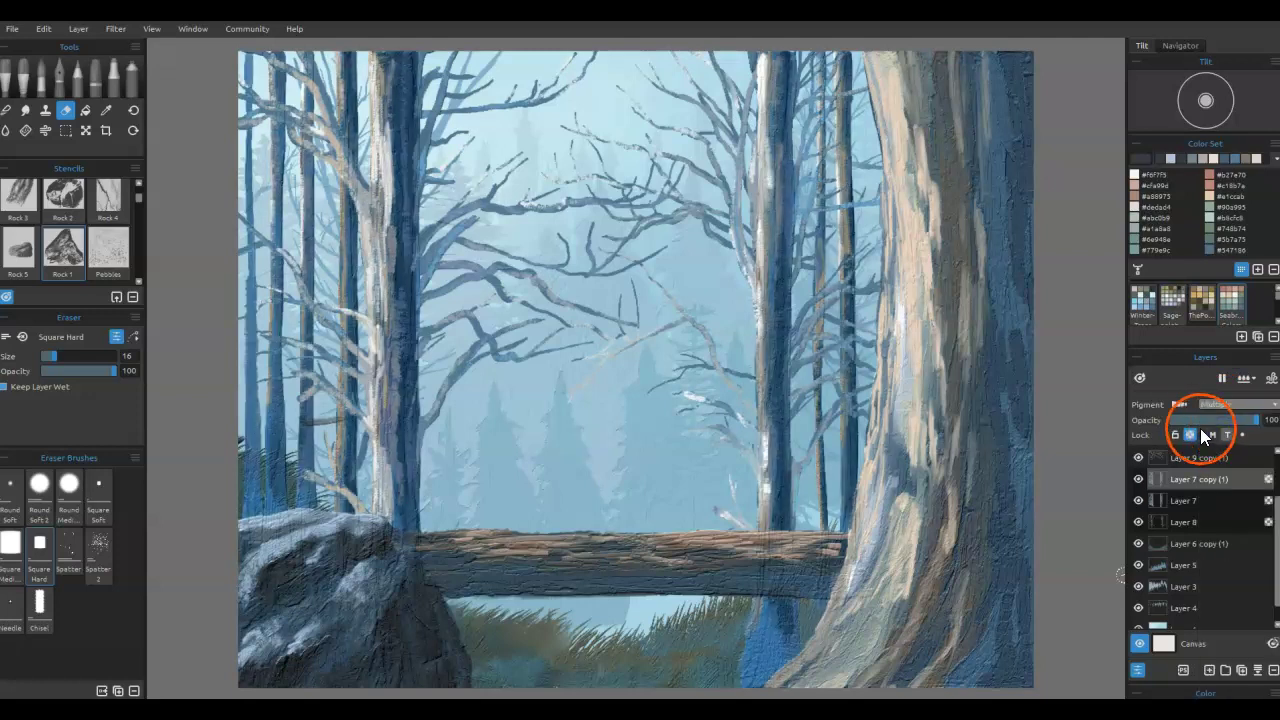
pyautogui.click(1199, 421)
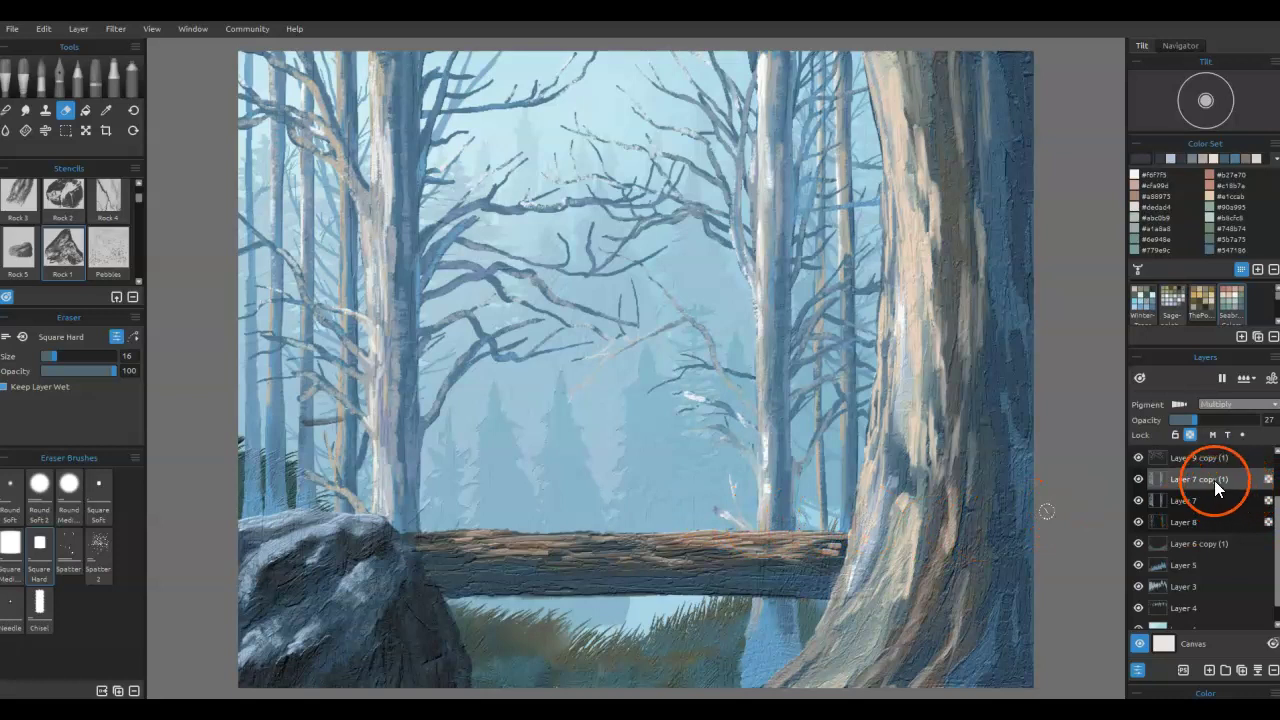
pyautogui.click(1257, 674)
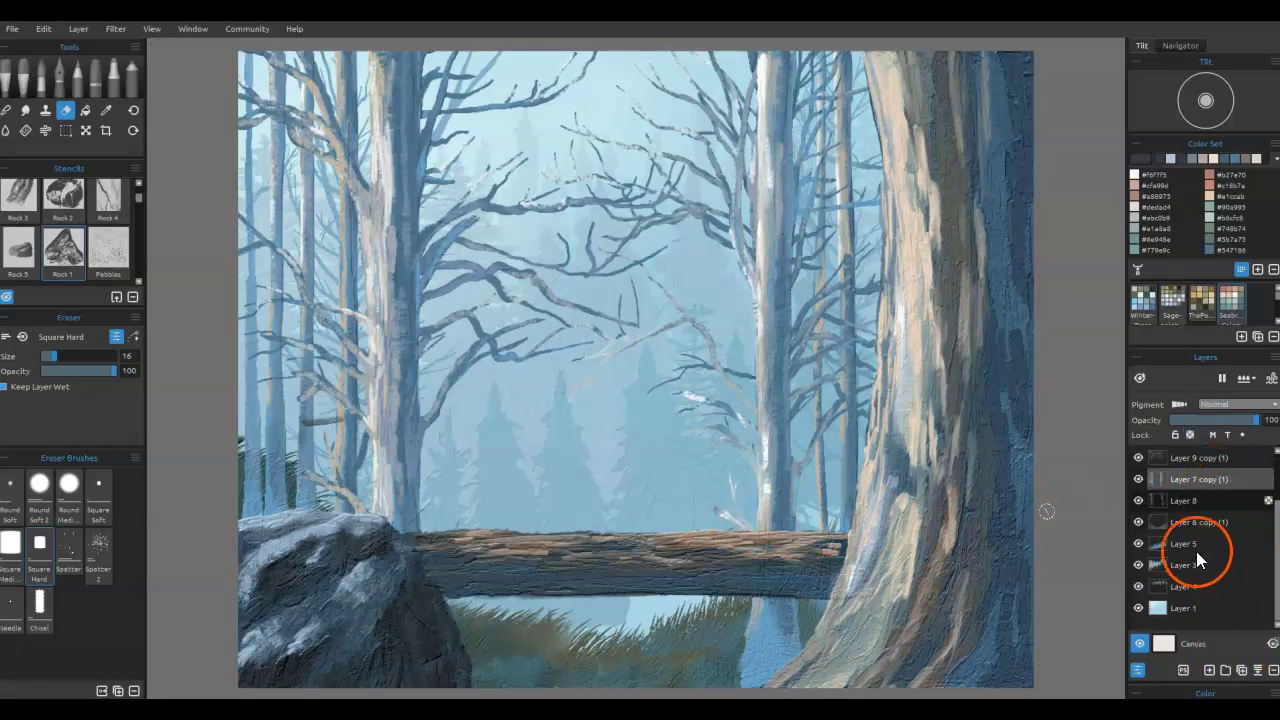
# - Hide and show Layer 8 to examine which limbs it holds
pyautogui.click(1138, 500)
pyautogui.click(1138, 500)
pyautogui.click(1138, 500)
pyautogui.click(1188, 495)
pyautogui.scroll(3, 1232, 539)
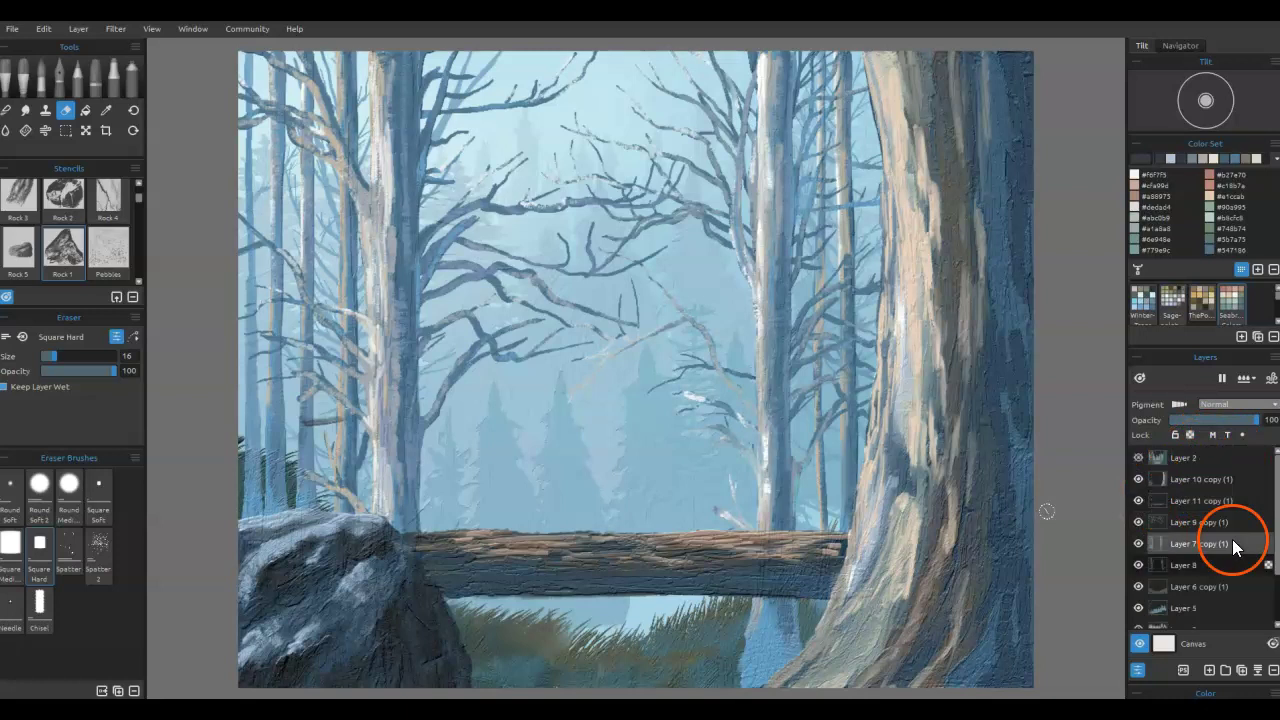
# - Rename the Layer 10 copy as "foreground" and the Layer 11 copy as "foreground log"
pyautogui.click(1138, 479)
pyautogui.click(1138, 479)
pyautogui.click(1182, 481)
pyautogui.doubleClick(1182, 481)
pyautogui.write('Foreground')
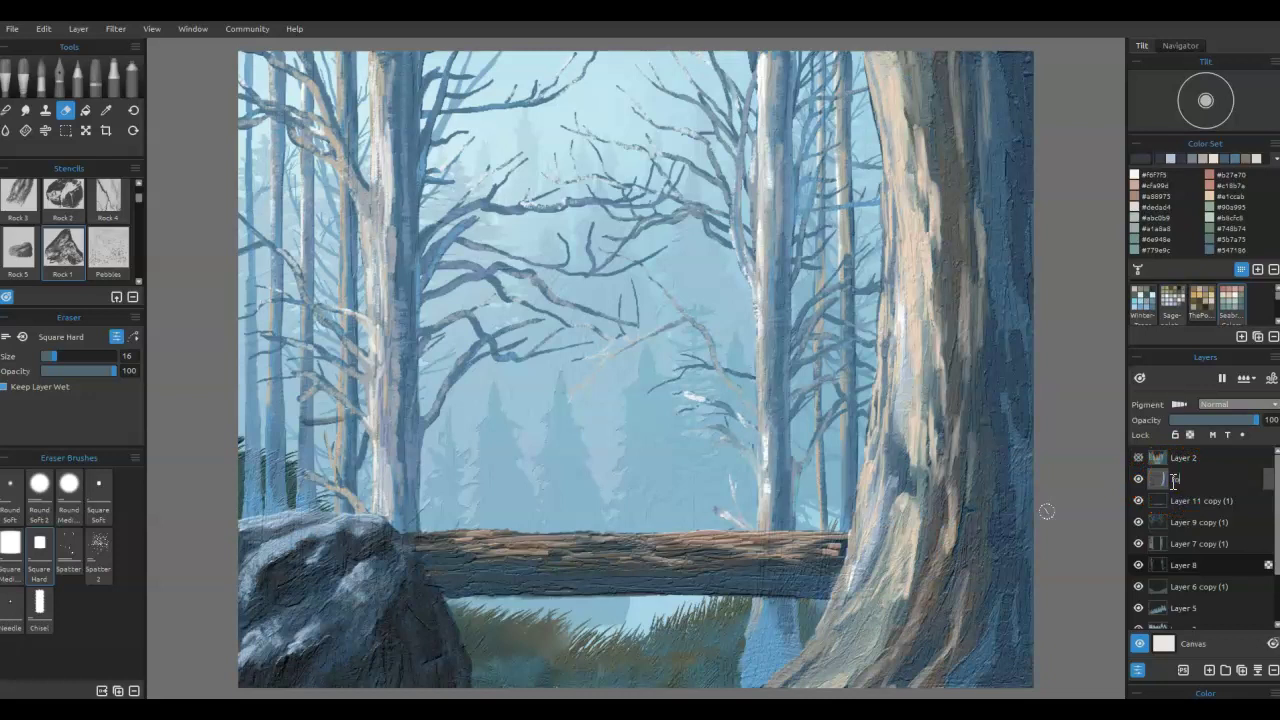
pyautogui.press('Return')
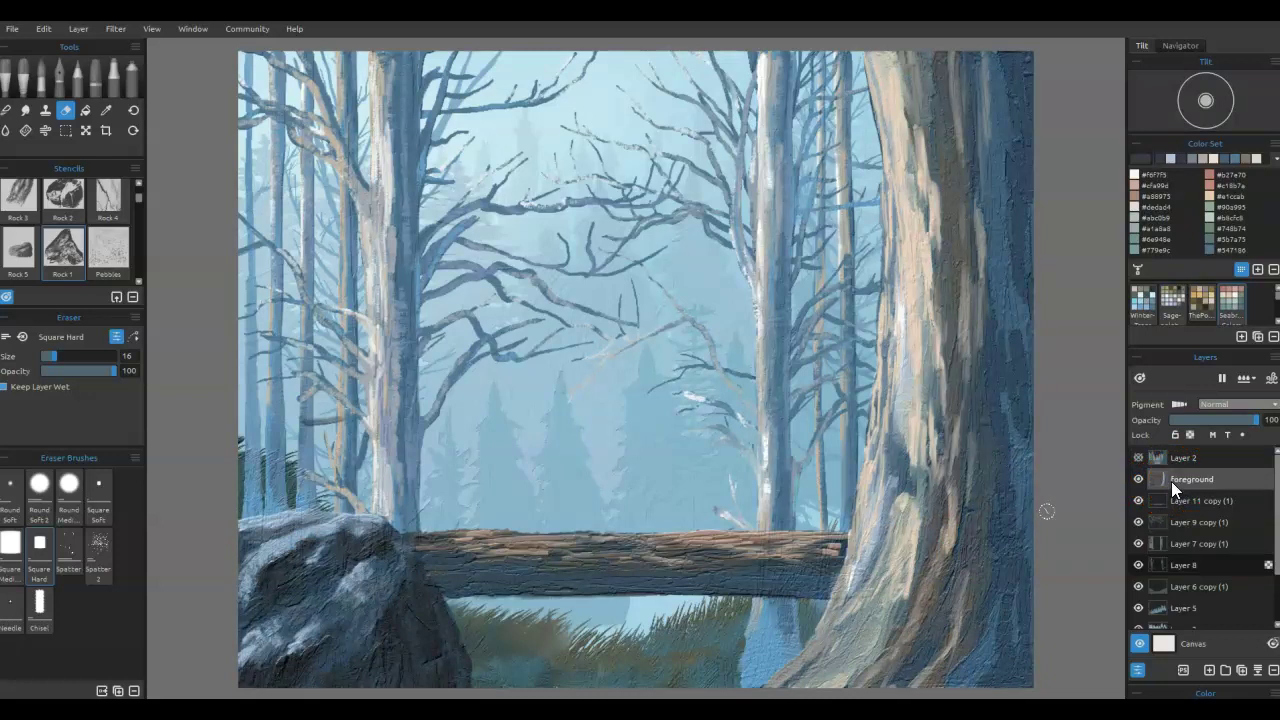
pyautogui.doubleClick(1182, 501)
pyautogui.write('foreground log')
pyautogui.press('Return')
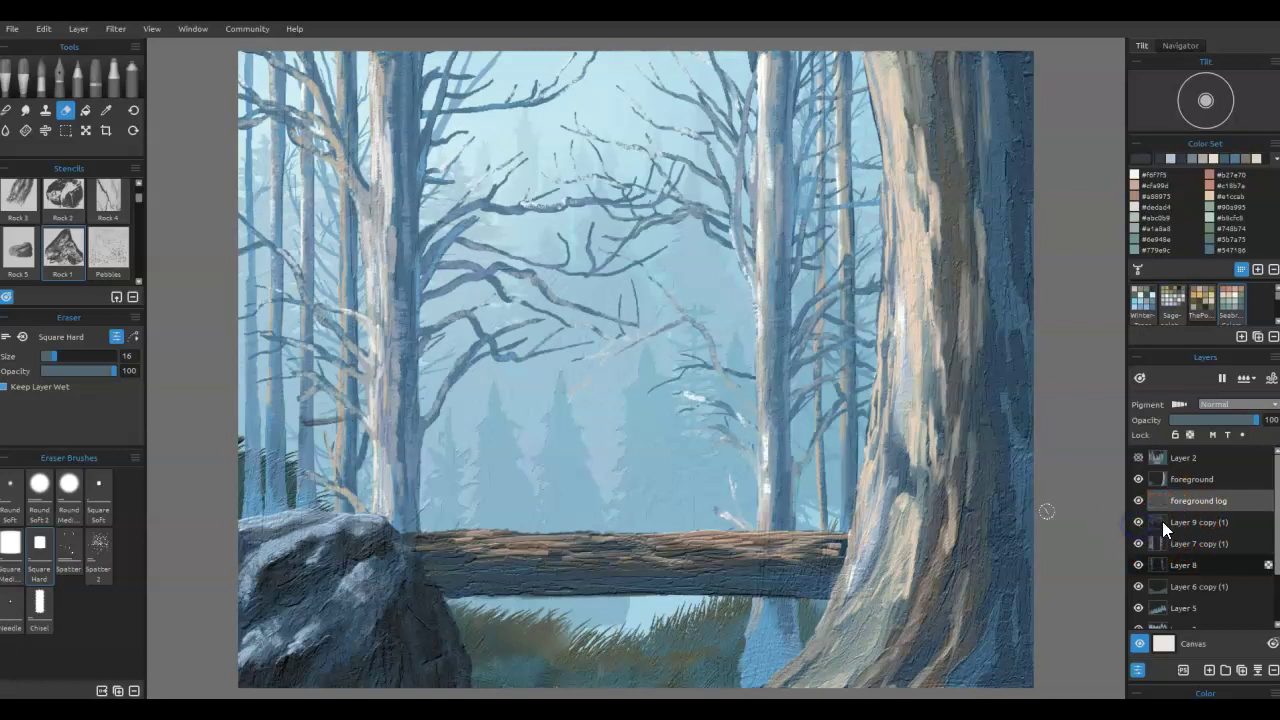
# - Rename the Layer 9 copy as "Limbs" and the Layer 7 copy as "MG Trunks"
pyautogui.doubleClick(1182, 522)
pyautogui.write('Limbs')
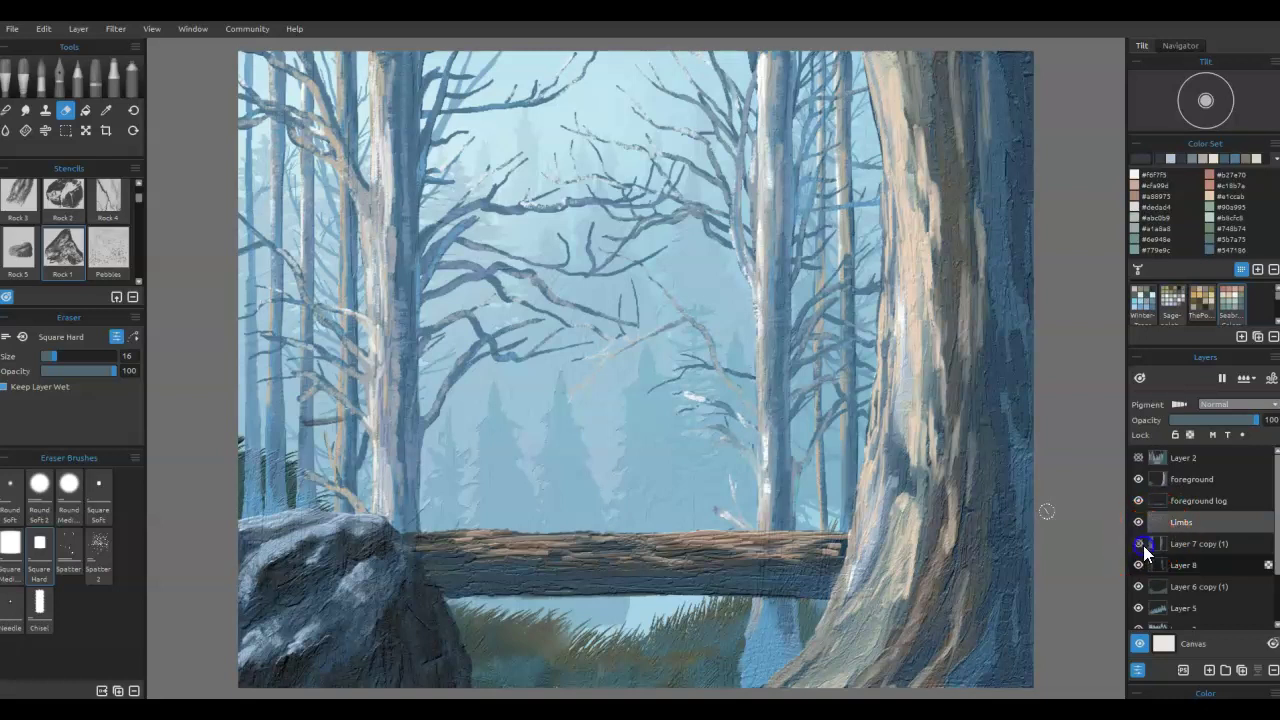
pyautogui.doubleClick(1175, 545)
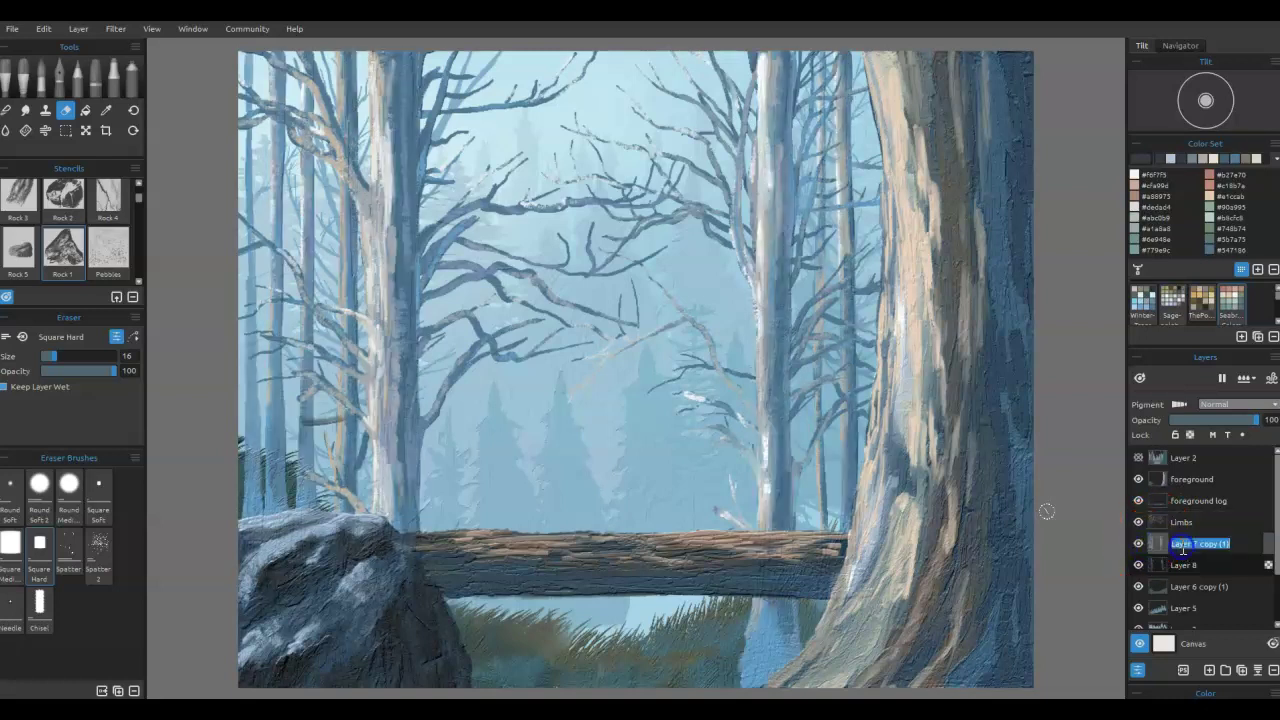
pyautogui.write('Mist T')
pyautogui.write('runks')
pyautogui.press('Return')
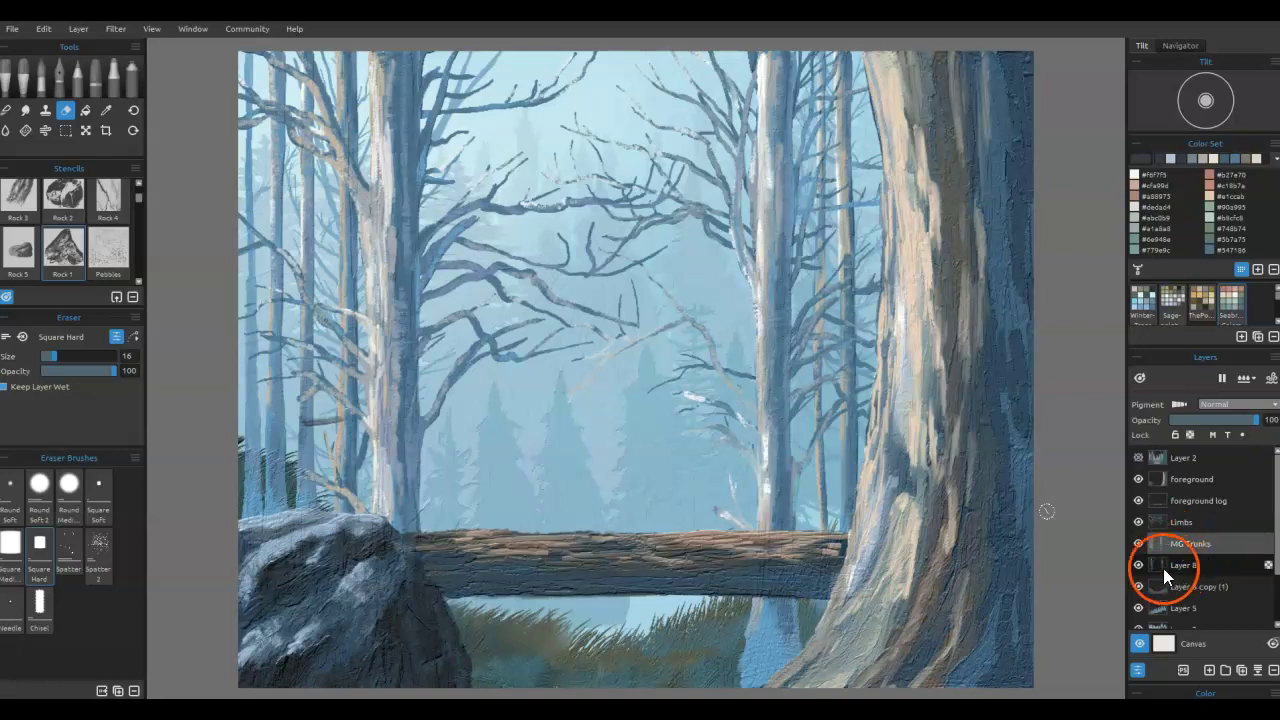
# - Rename Layer 8 as "far limbs" and the Layer 6 copy as "grass/ground"
pyautogui.doubleClick(1190, 565)
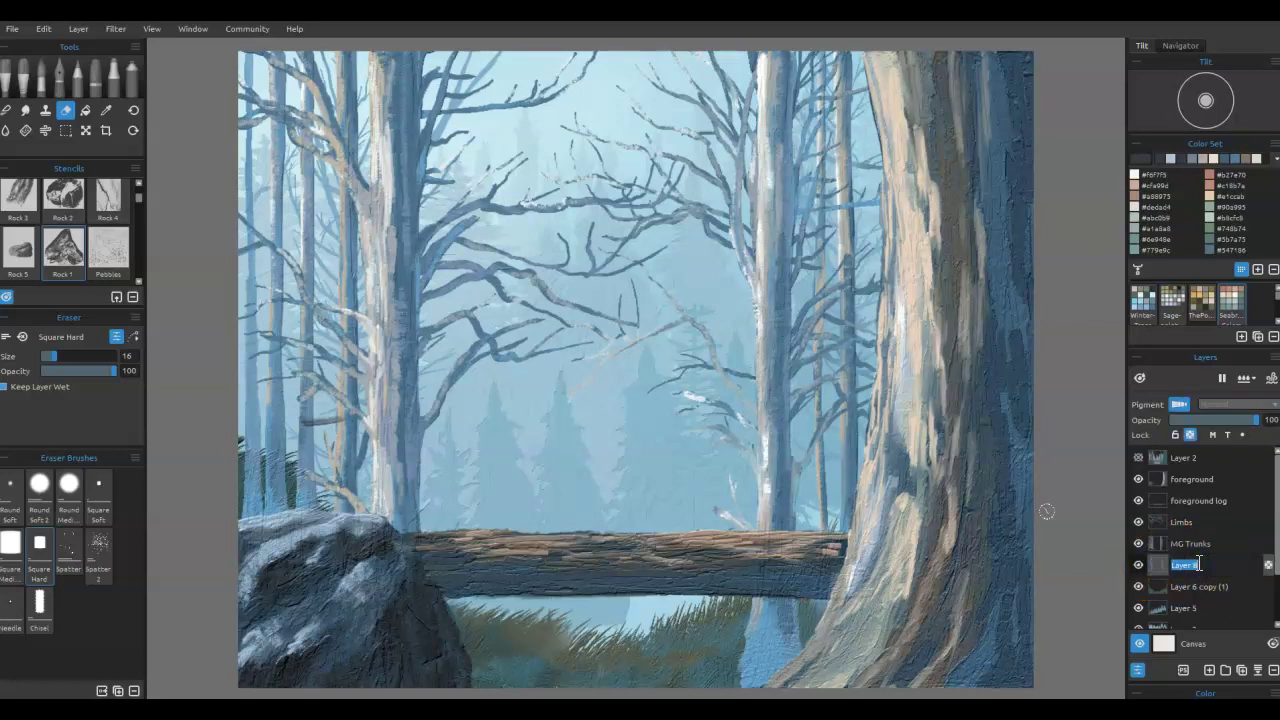
pyautogui.write('Far limbs')
pyautogui.doubleClick(1205, 584)
pyautogui.write('gi')
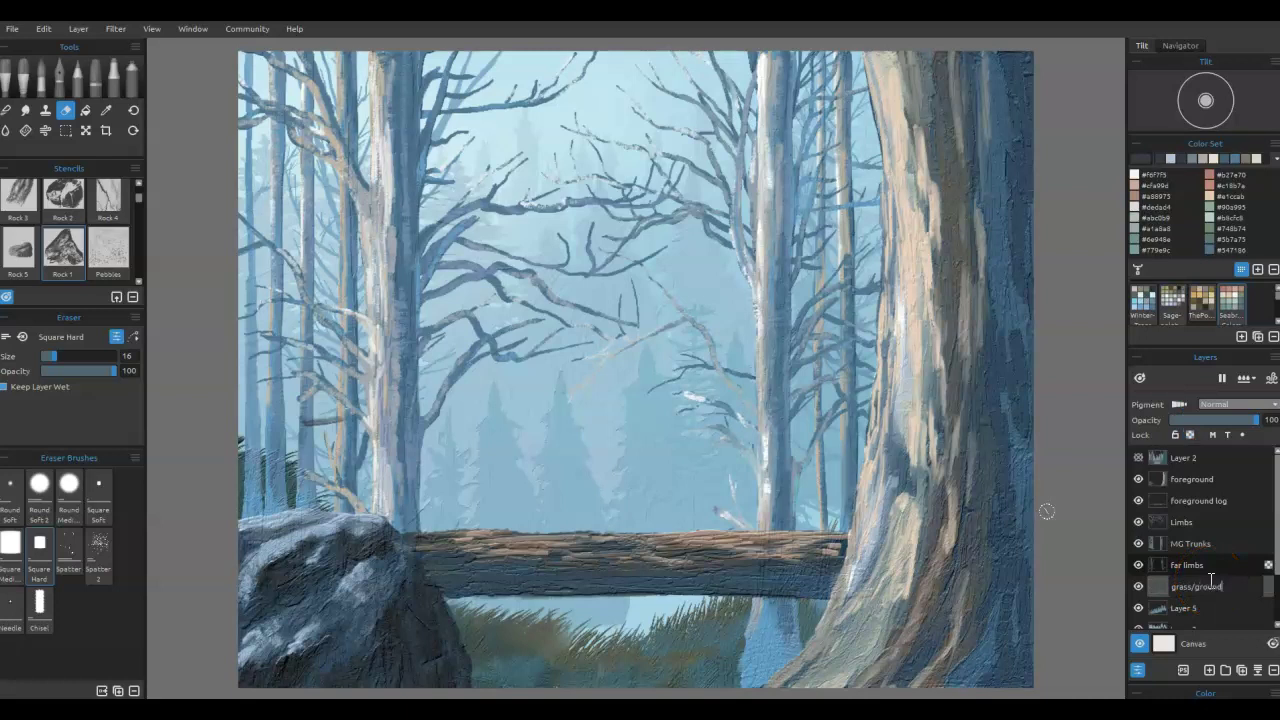
# - Rename the bottommost paint layer, Layer 1, as sky
pyautogui.scroll(-3, 1168, 604)
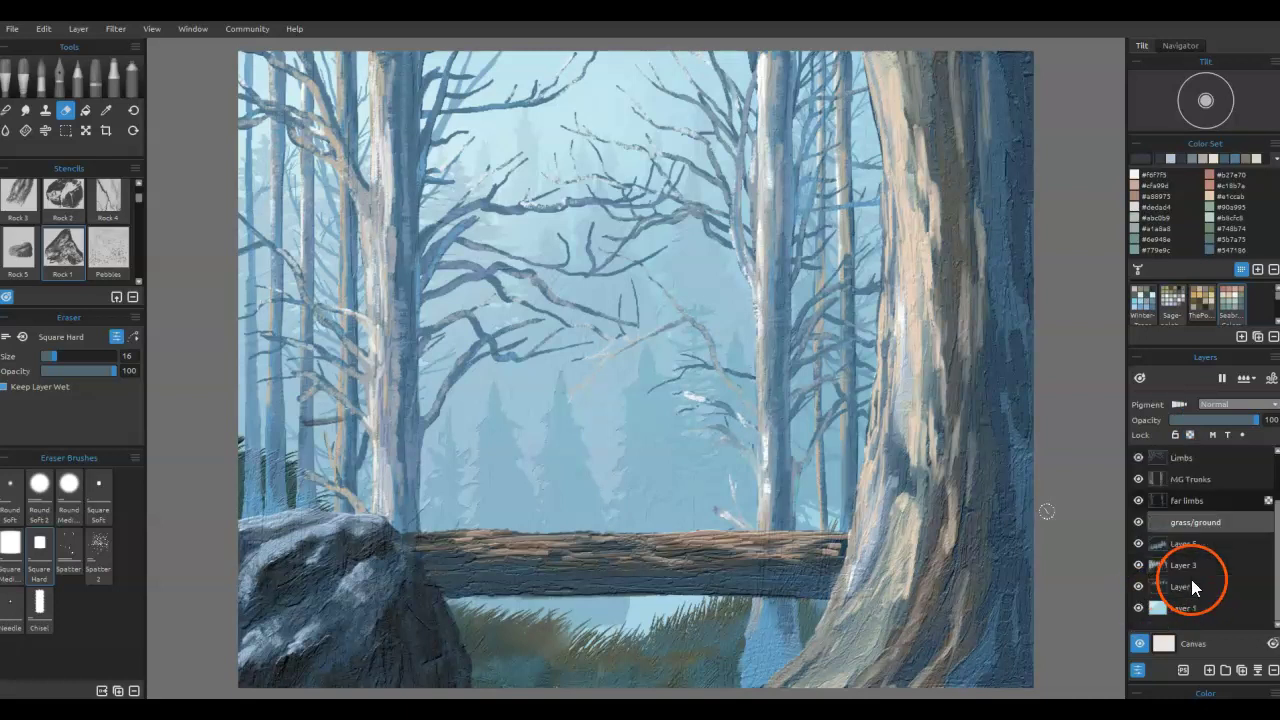
pyautogui.doubleClick(1180, 609)
pyautogui.write('s')
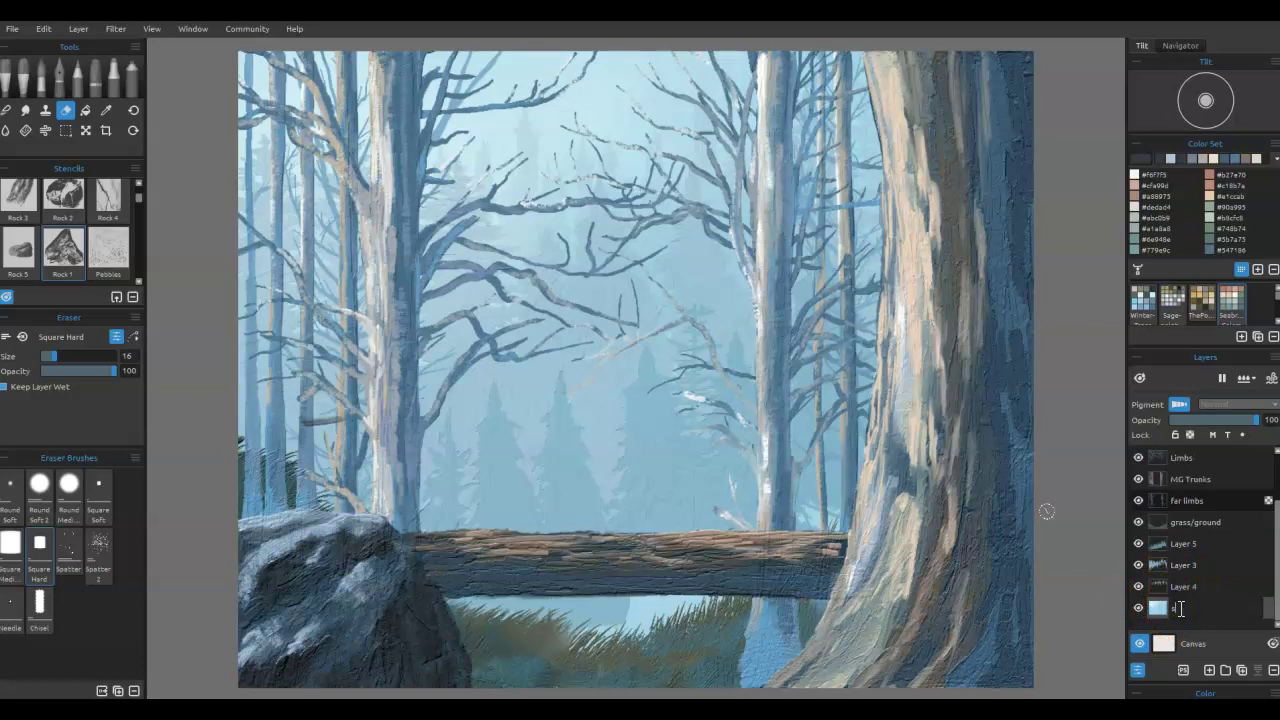
pyautogui.write('ky')
pyautogui.press('Return')
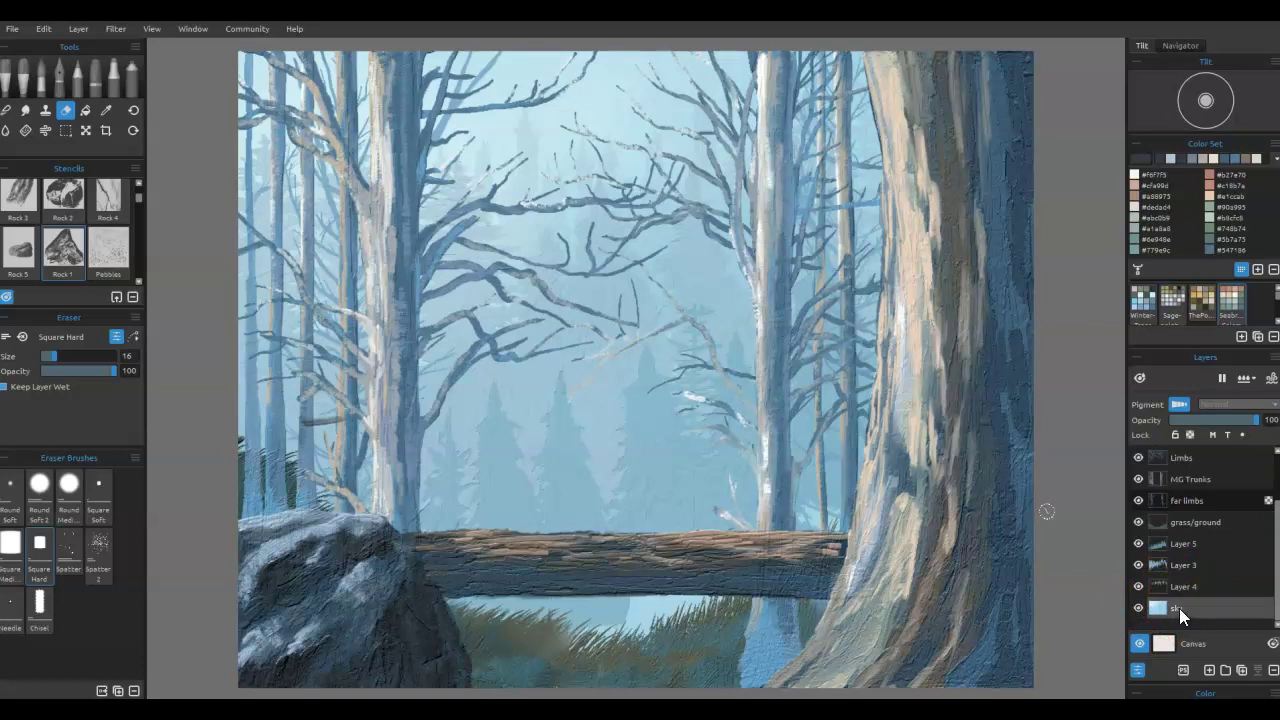
# - Rename Layer 4, Layer 3 and Layer 5 as Distant Trees 1, Distant trees 2 and Distant trees 3
pyautogui.doubleClick(1183, 587)
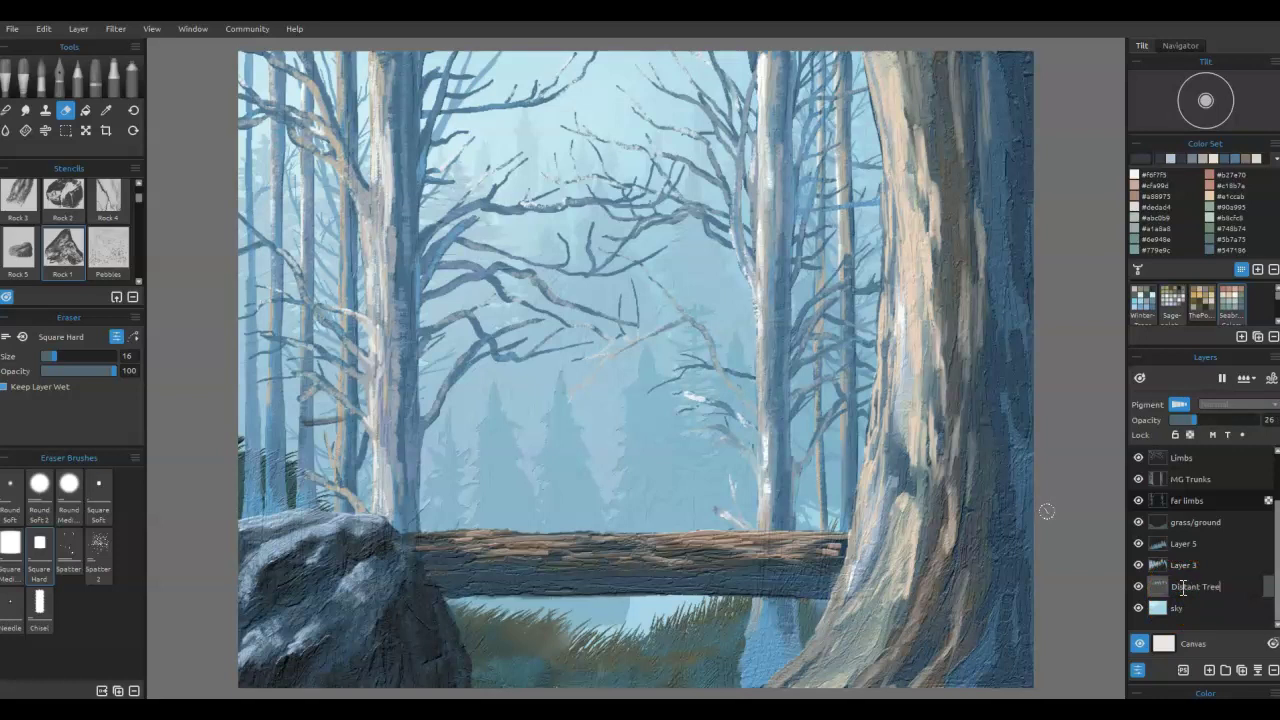
pyautogui.press('Return')
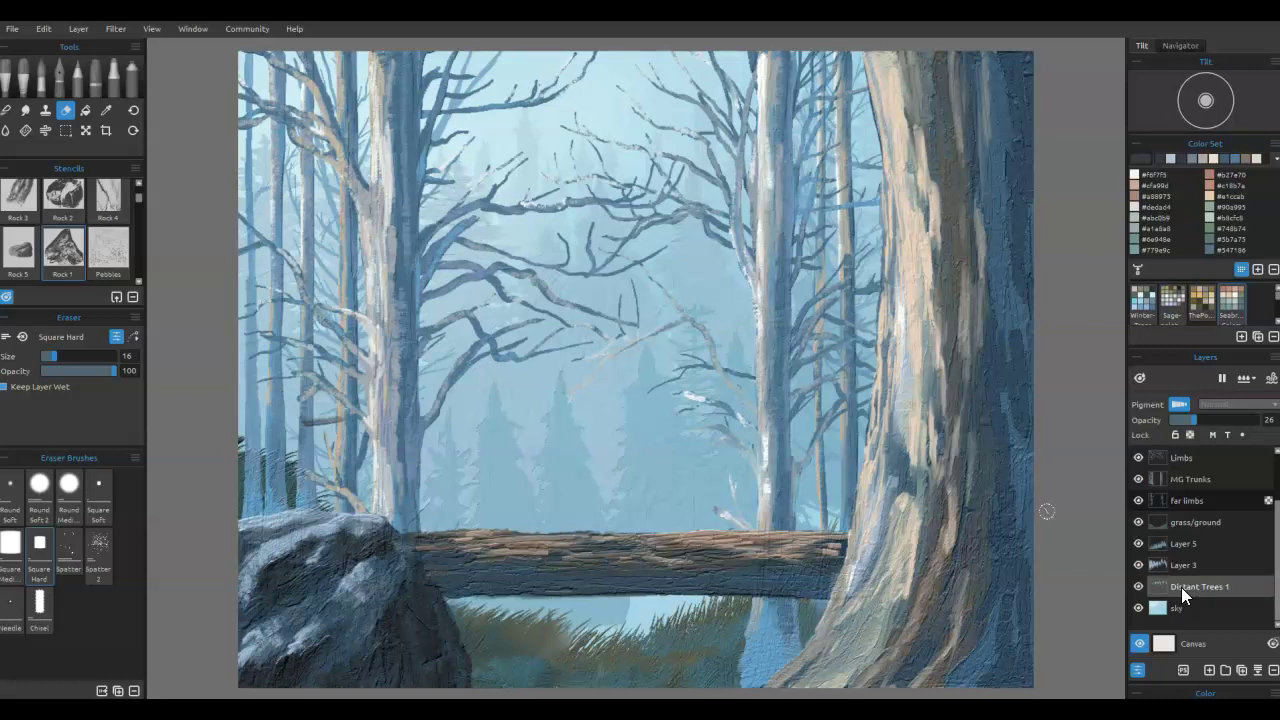
pyautogui.doubleClick(1185, 565)
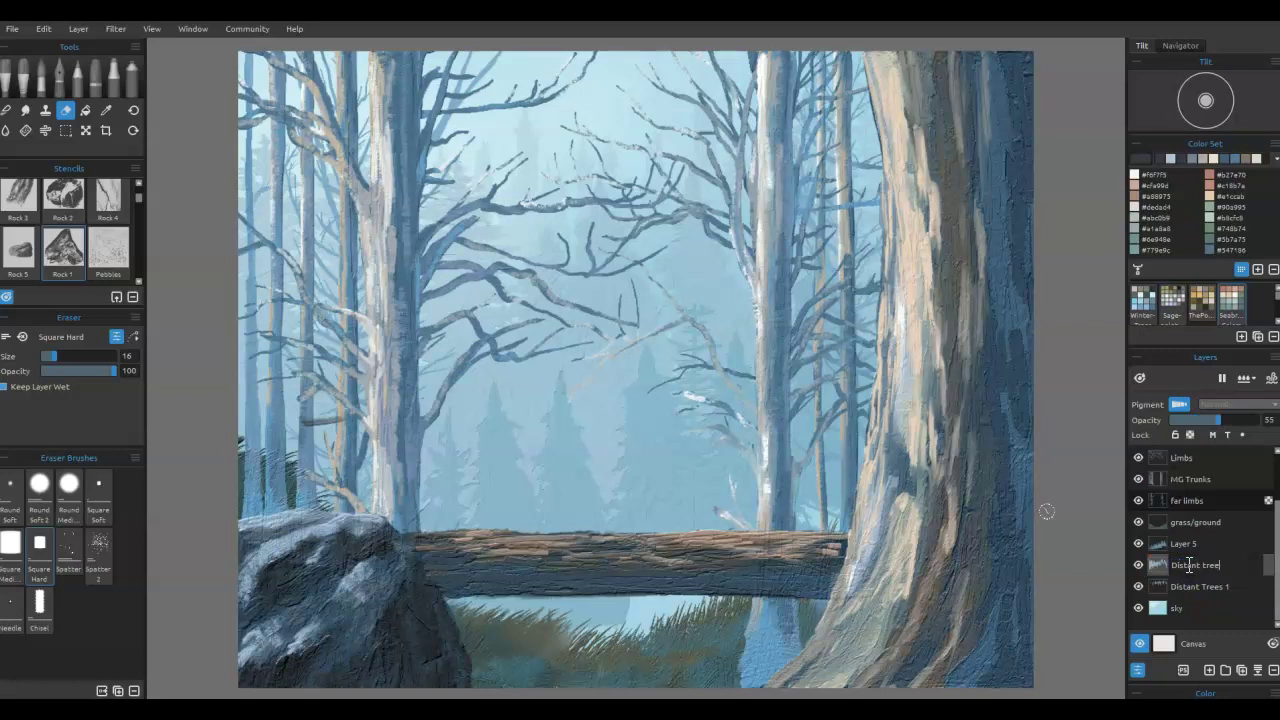
pyautogui.write('Distant trees 2')
pyautogui.doubleClick(1189, 542)
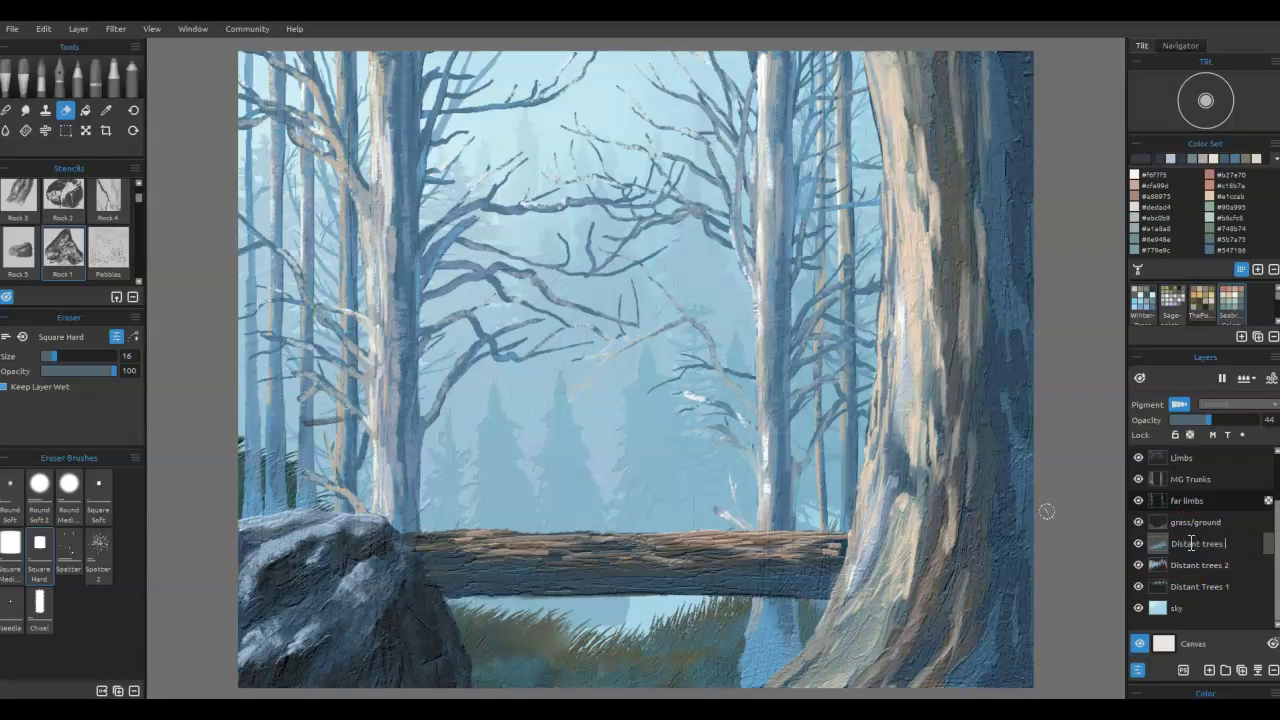
pyautogui.press('Return')
# - Inspect the gap beneath the log by toggling the visibility of the Distant trees 3 layer, leaving that layer visible and selected
pyautogui.click(682, 363)
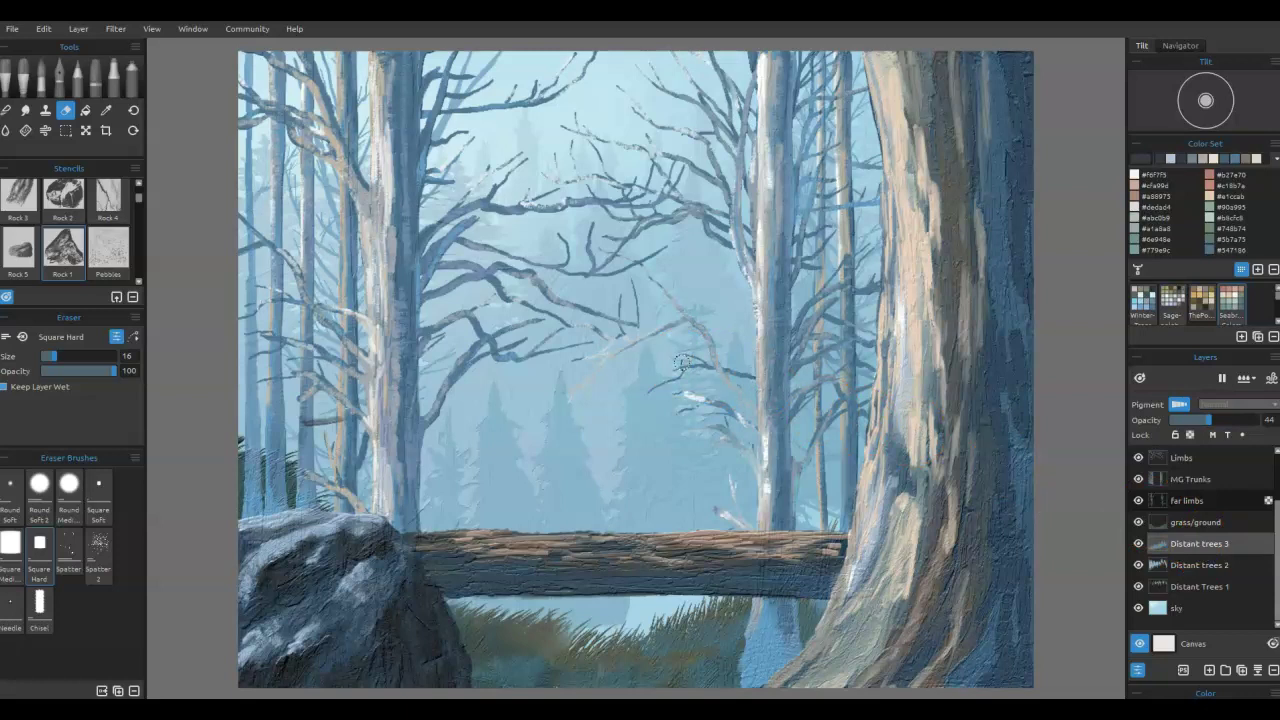
pyautogui.click(823, 243)
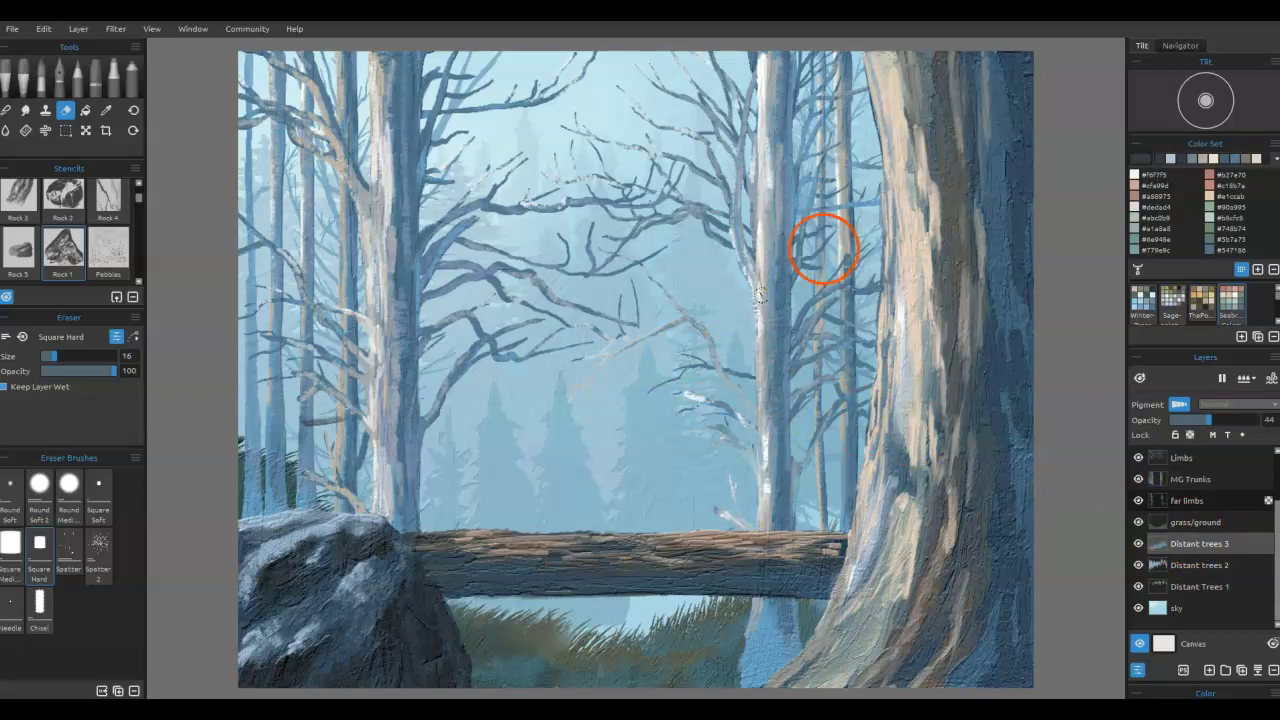
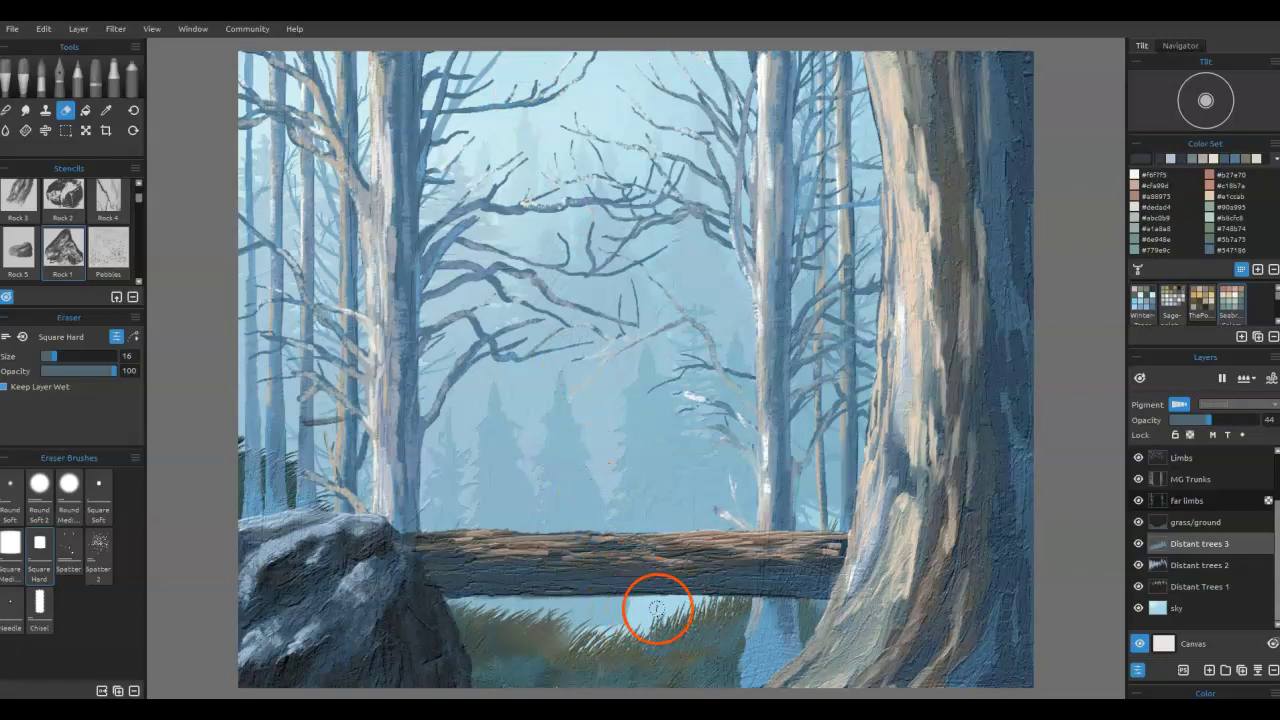
pyautogui.scroll(5, 640, 603)
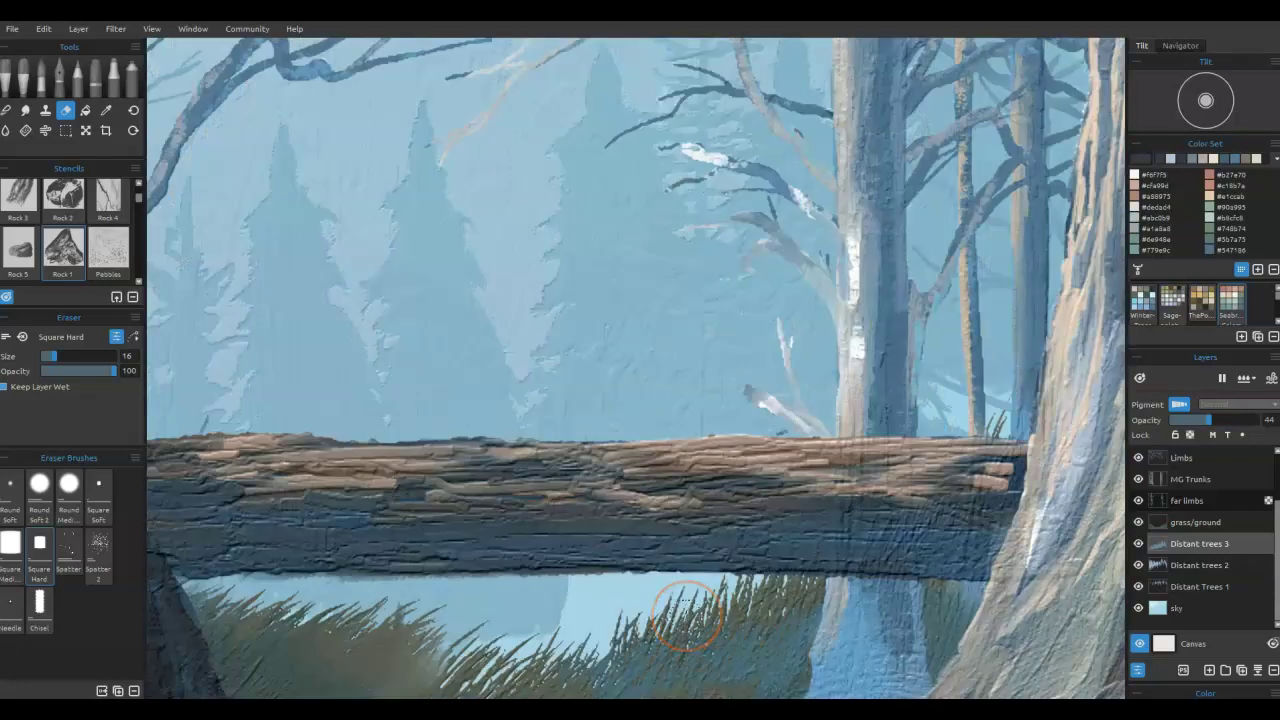
pyautogui.scroll(-3, 702, 585)
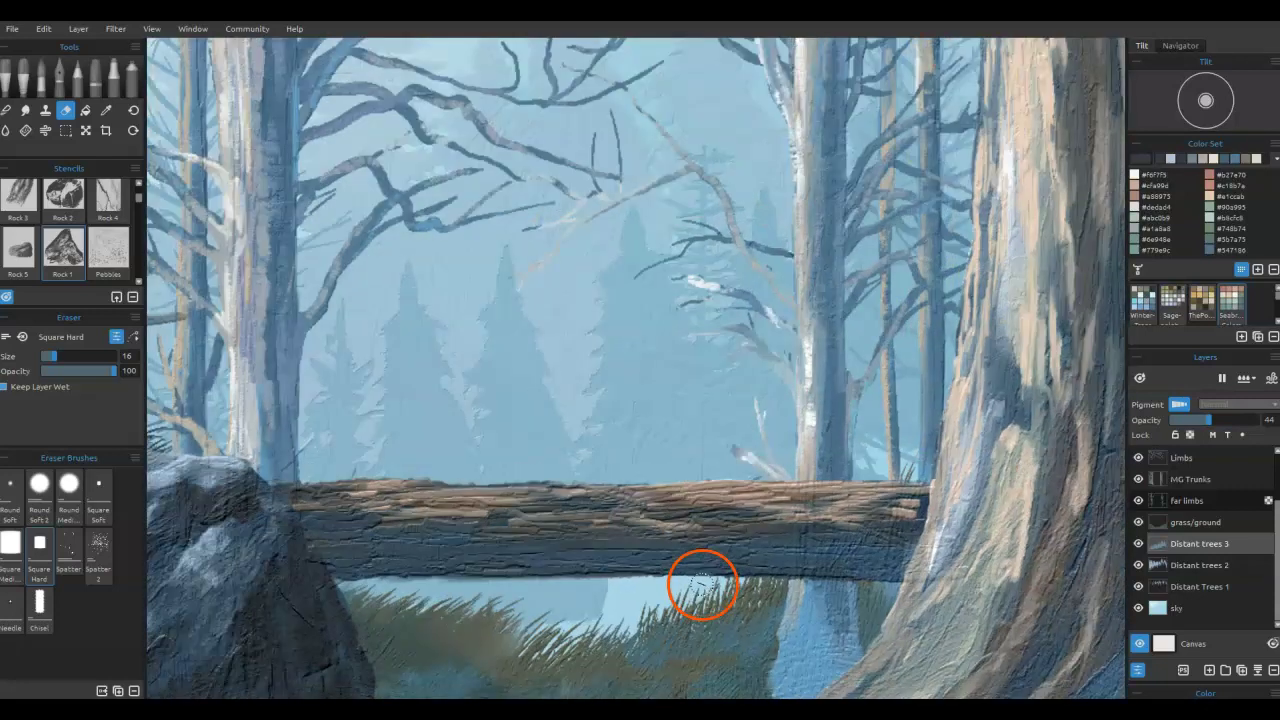
pyautogui.click(1139, 542)
pyautogui.click(1139, 542)
pyautogui.click(1139, 542)
pyautogui.click(1139, 542)
pyautogui.click(1171, 546)
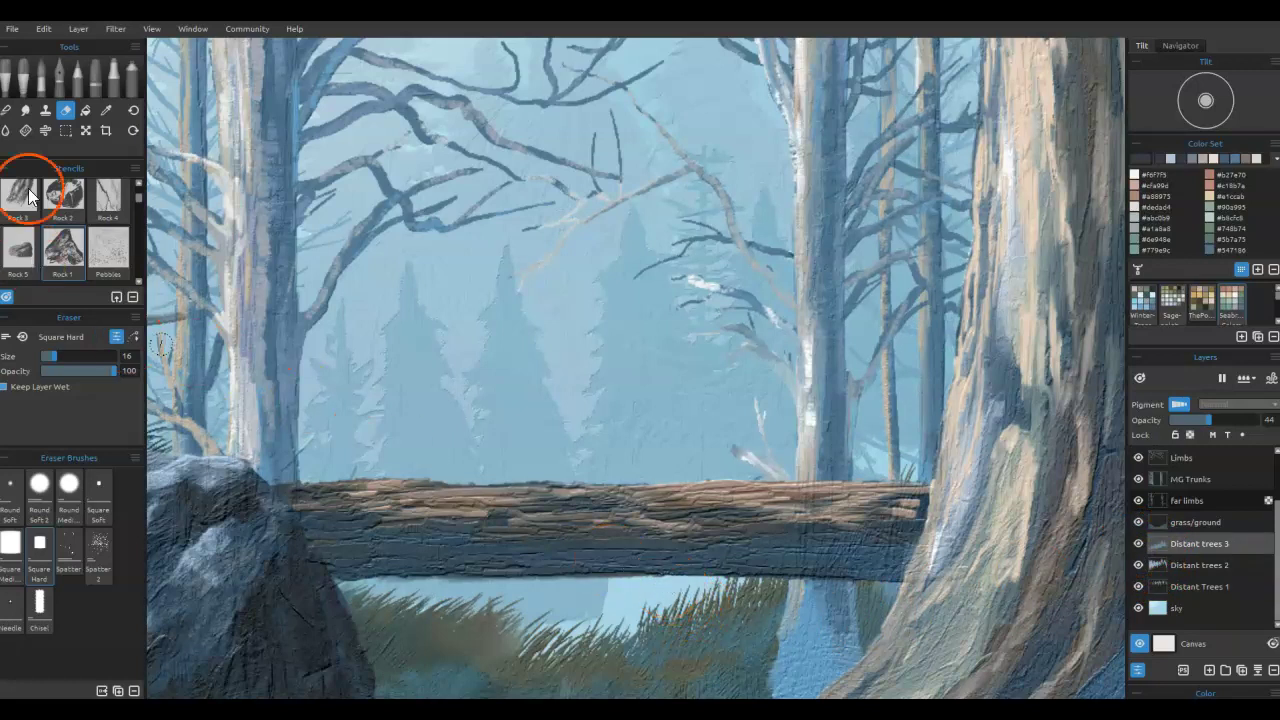
# - Paint over the gap beneath the log on Distant trees 3 with Knife Smooth 2 at size 20, using blues sampled from the painting
pyautogui.click(22, 72)
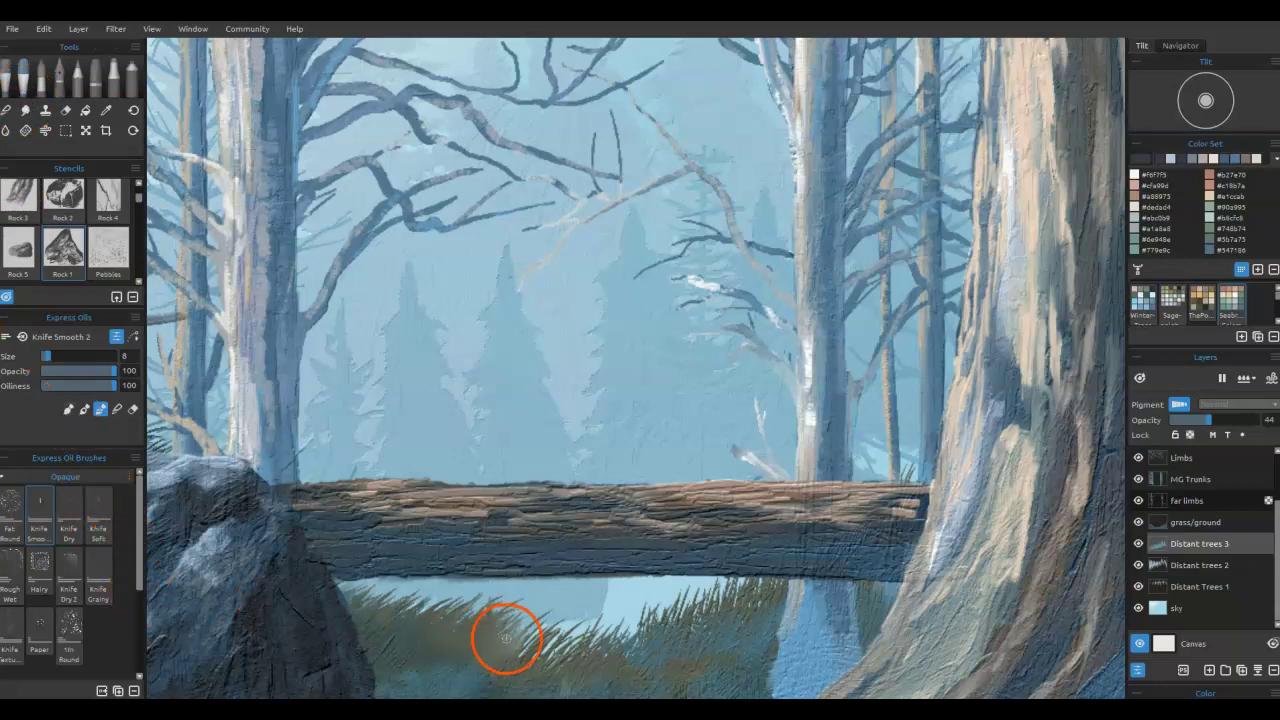
pyautogui.click(590, 596)
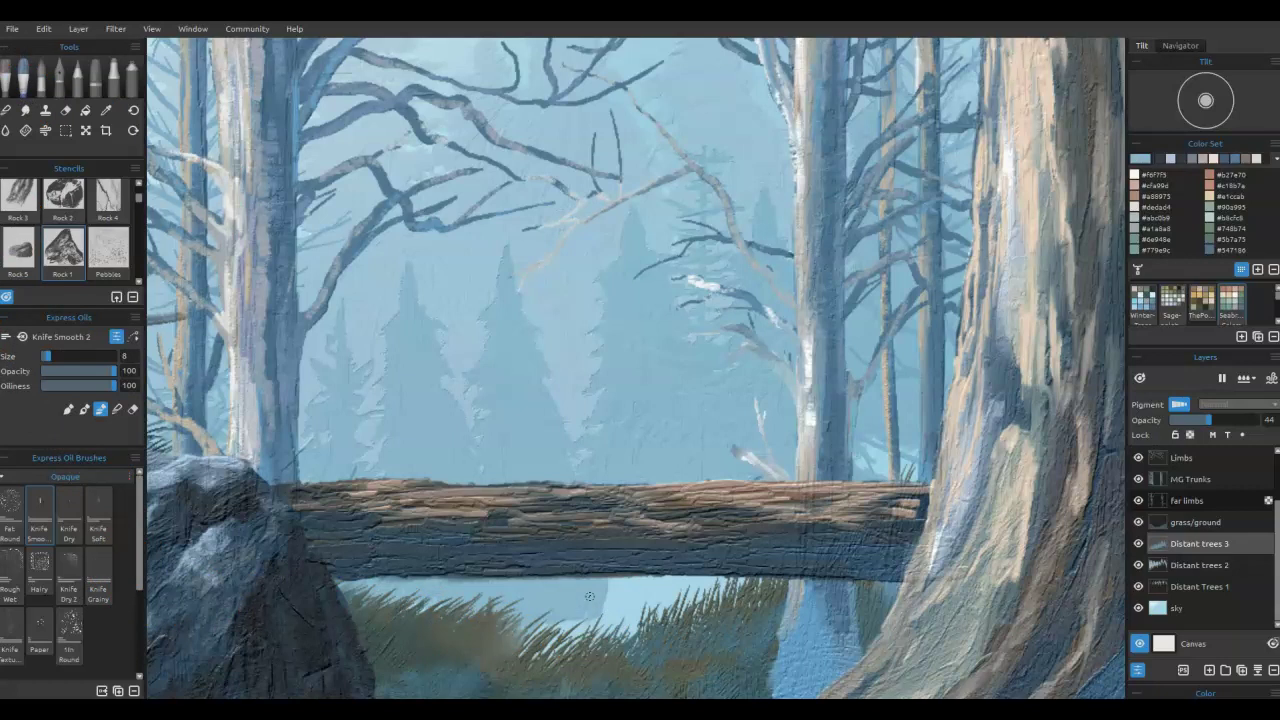
pyautogui.press(']')
pyautogui.moveTo(563, 634)
pyautogui.mouseDown()
pyautogui.moveTo(633, 634)
pyautogui.moveTo(574, 641)
pyautogui.moveTo(530, 614)
pyautogui.moveTo(662, 606)
pyautogui.moveTo(661, 585)
pyautogui.moveTo(669, 592)
pyautogui.moveTo(644, 609)
pyautogui.moveTo(614, 592)
pyautogui.moveTo(600, 619)
pyautogui.mouseUp()
pyautogui.click(703, 663)
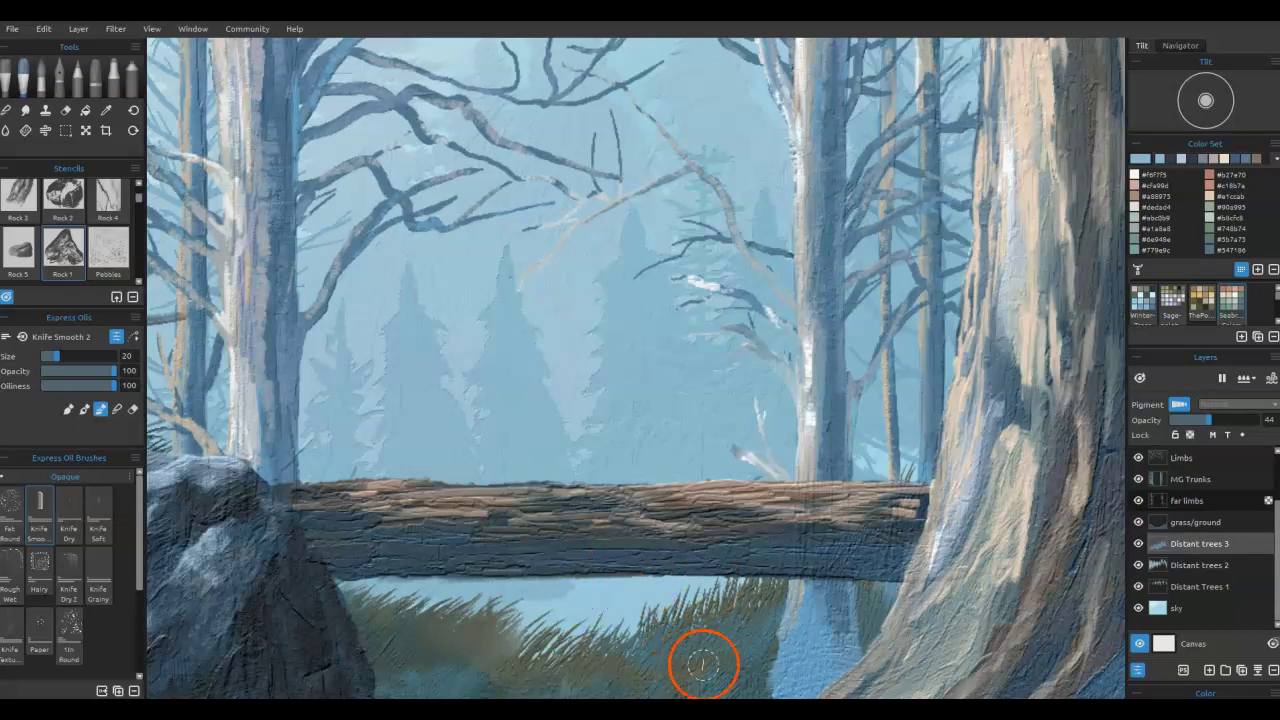
pyautogui.keyDown('alt'); pyautogui.click(553, 595); pyautogui.keyUp('alt')
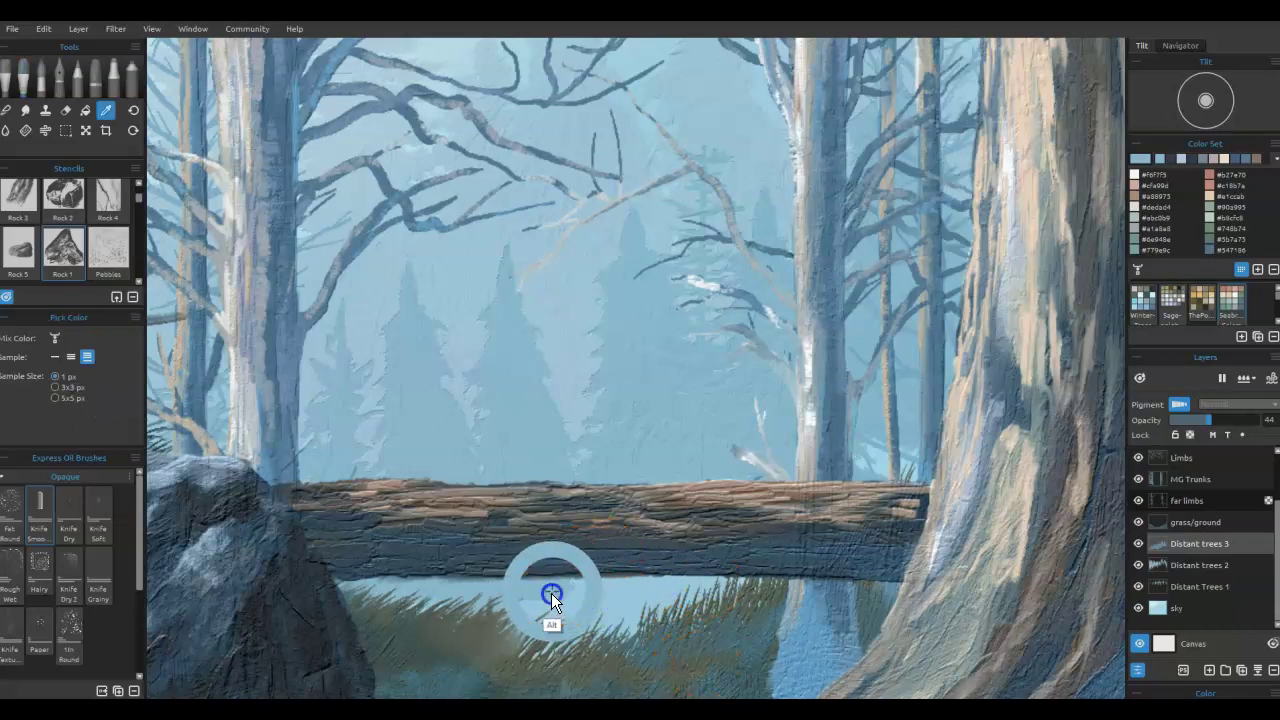
pyautogui.moveTo(571, 601); pyautogui.dragTo(578, 602)
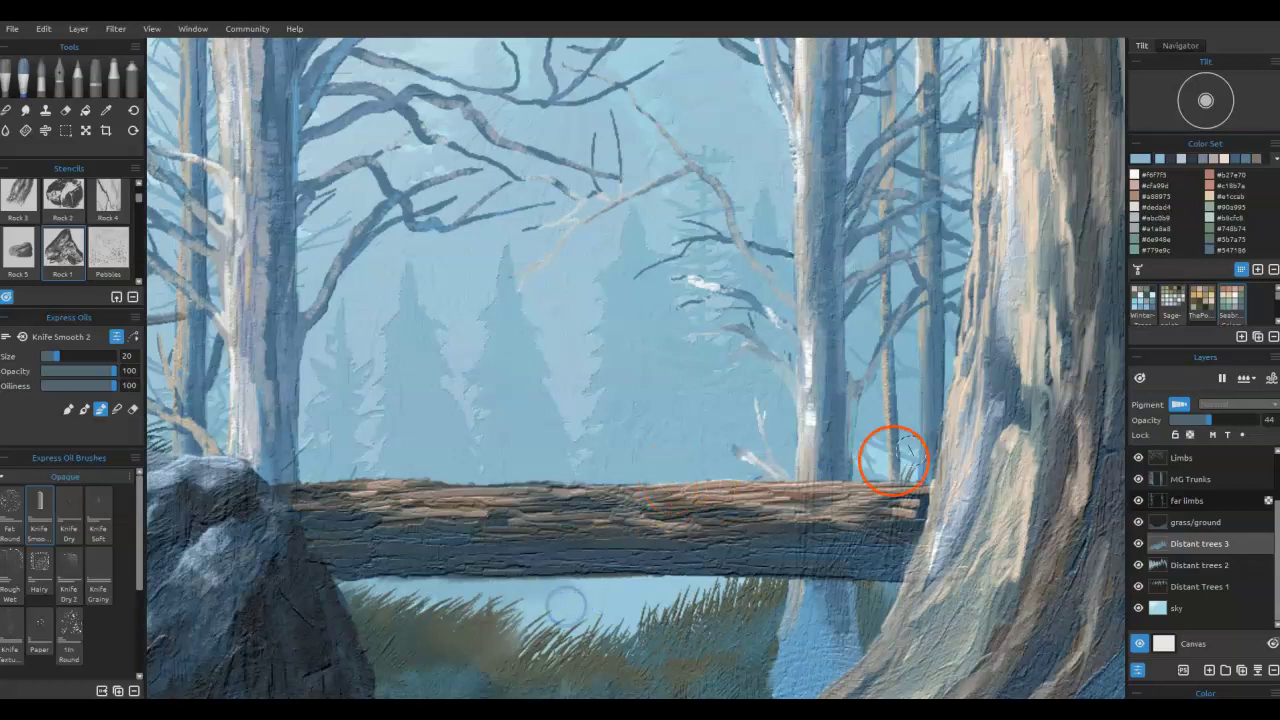
# - Darken the paint colour to #6d92a3 and brush it across the background beneath and beside the log on Distant trees 3
pyautogui.click(1143, 158)
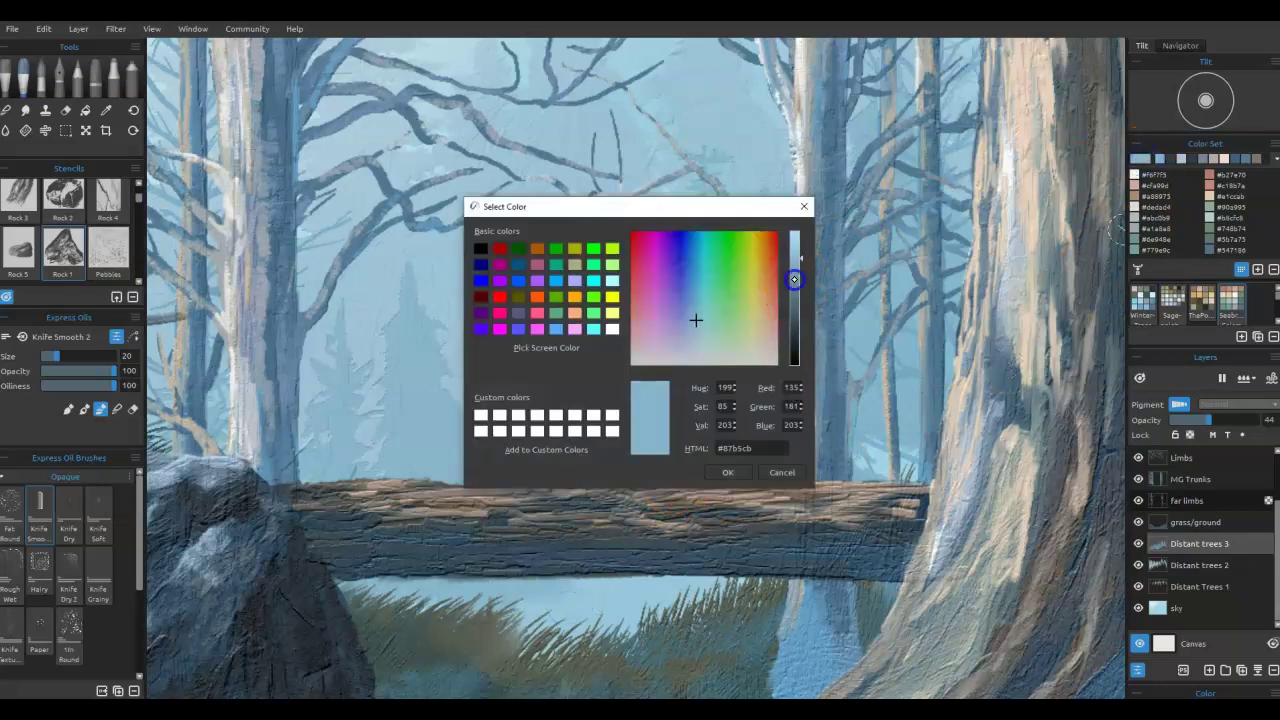
pyautogui.click(795, 279)
pyautogui.click(710, 478)
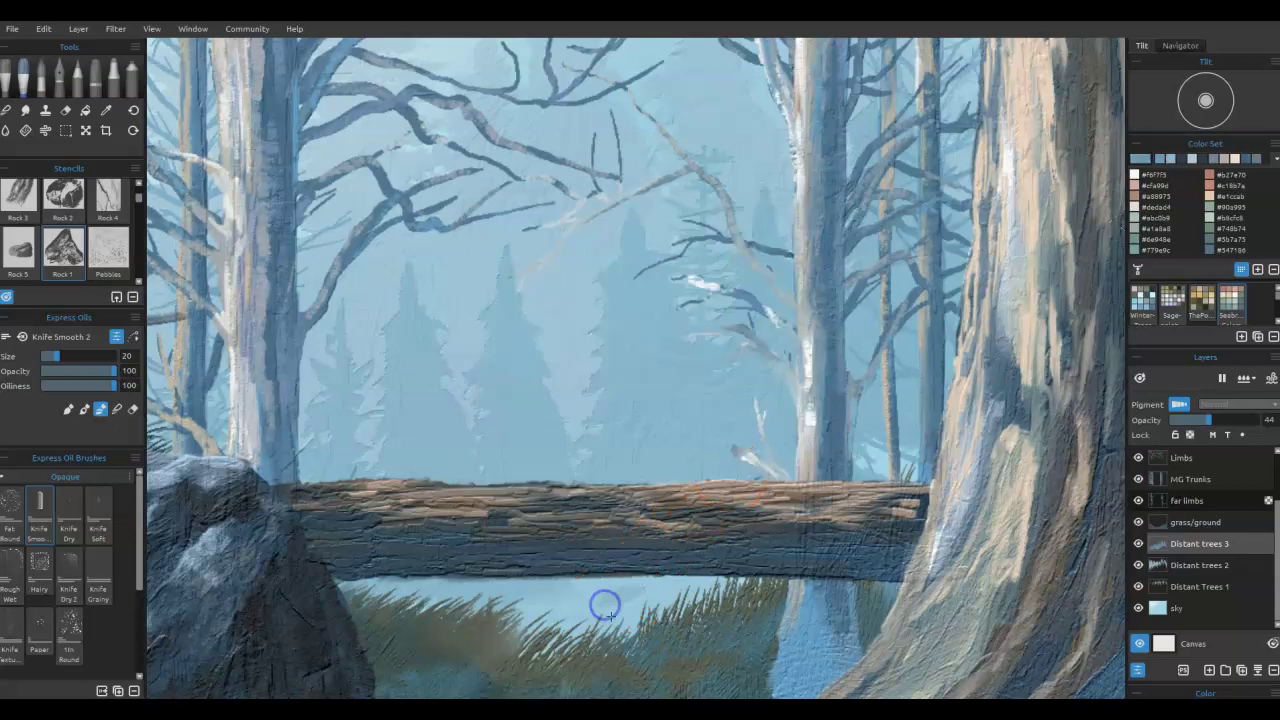
pyautogui.moveTo(594, 582)
pyautogui.mouseDown()
pyautogui.moveTo(662, 580)
pyautogui.moveTo(638, 575)
pyautogui.mouseUp()
pyautogui.moveTo(591, 641); pyautogui.dragTo(536, 651)
pyautogui.moveTo(692, 605)
pyautogui.mouseDown()
pyautogui.moveTo(819, 536)
pyautogui.moveTo(880, 484)
pyautogui.moveTo(834, 488)
pyautogui.moveTo(928, 472)
pyautogui.mouseUp()
pyautogui.moveTo(391, 606); pyautogui.dragTo(296, 675)
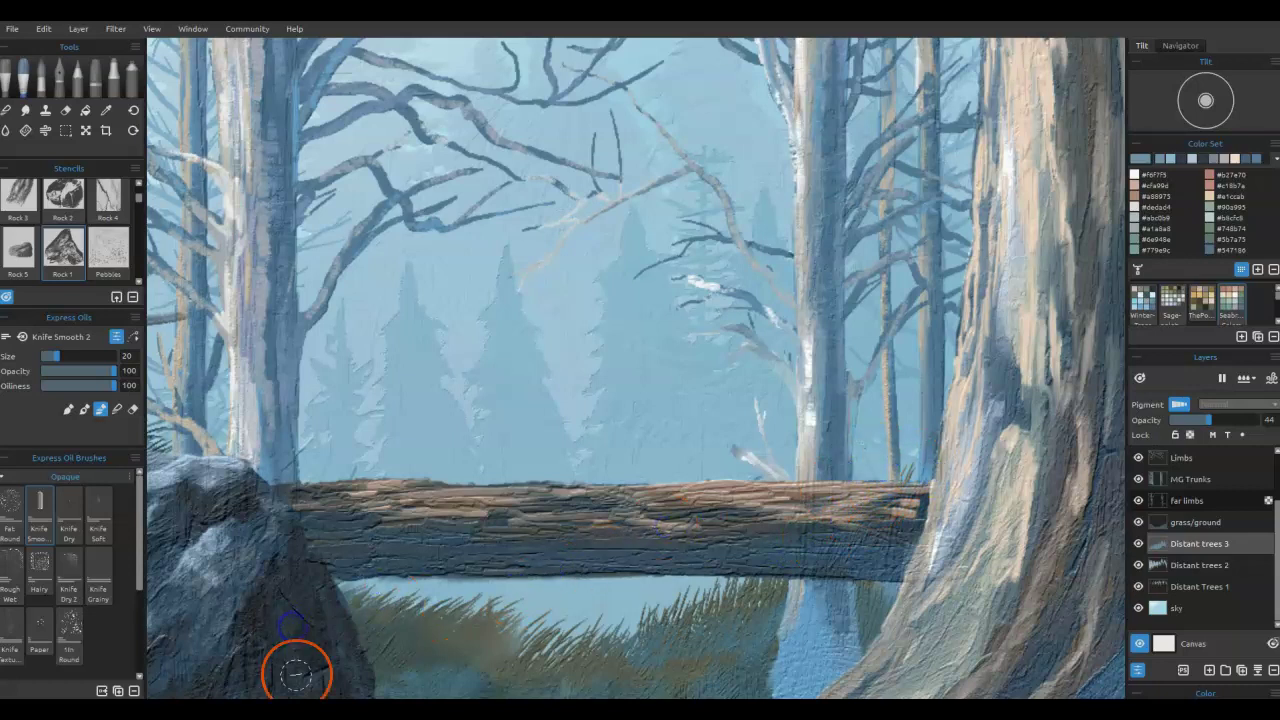
pyautogui.click(296, 675)
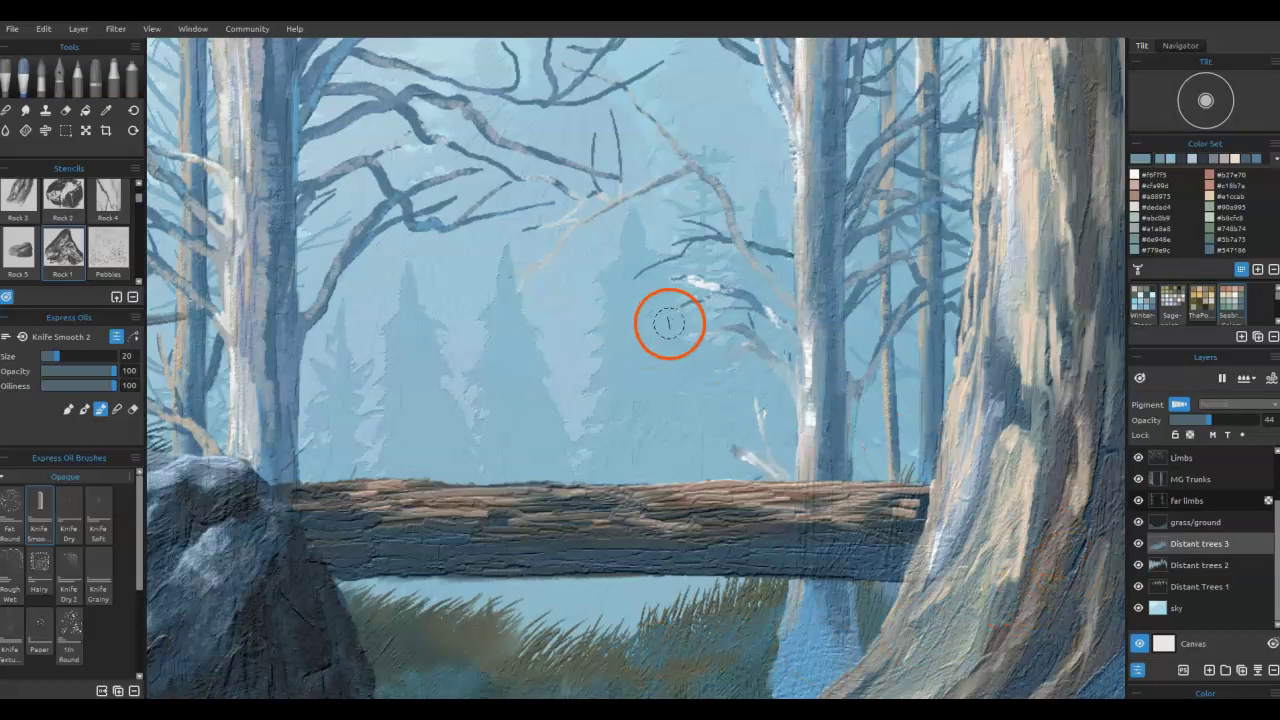
# - Add a new layer above Distant trees 3 and choose the Spray 3 airbrush at size 18
pyautogui.click(1155, 537)
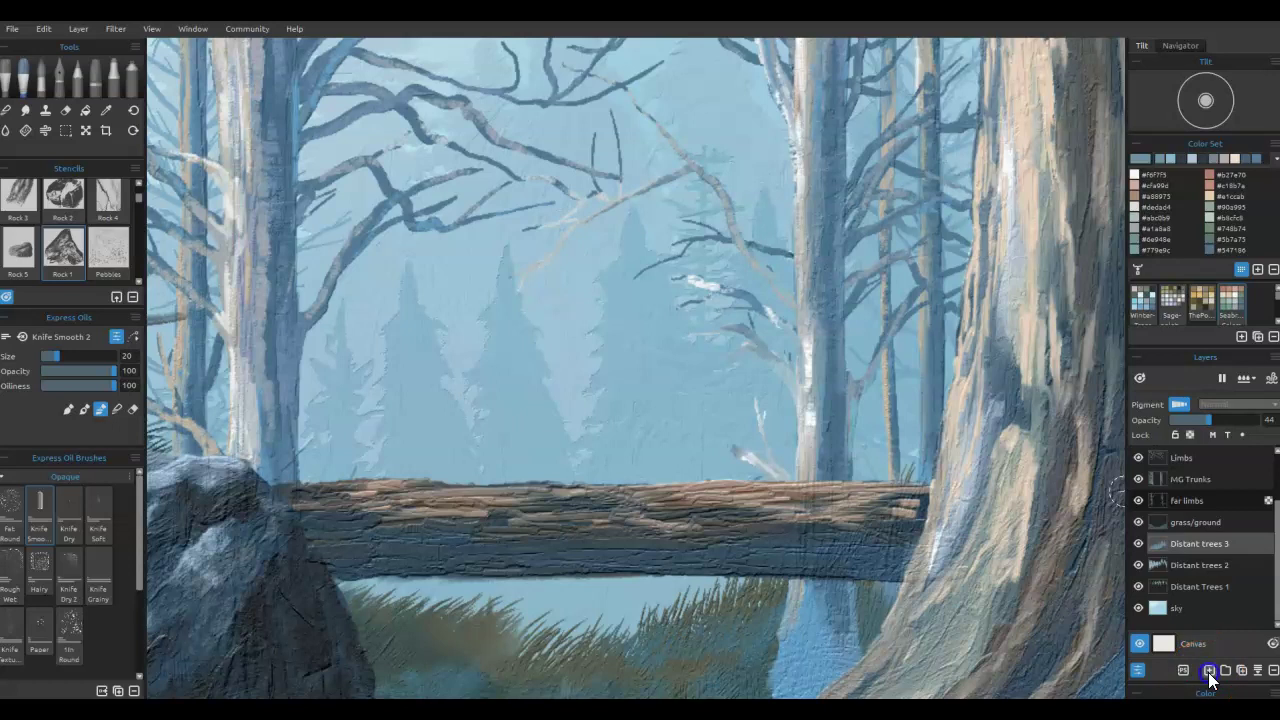
pyautogui.hotkey('ctrl', 'shift', 'n')
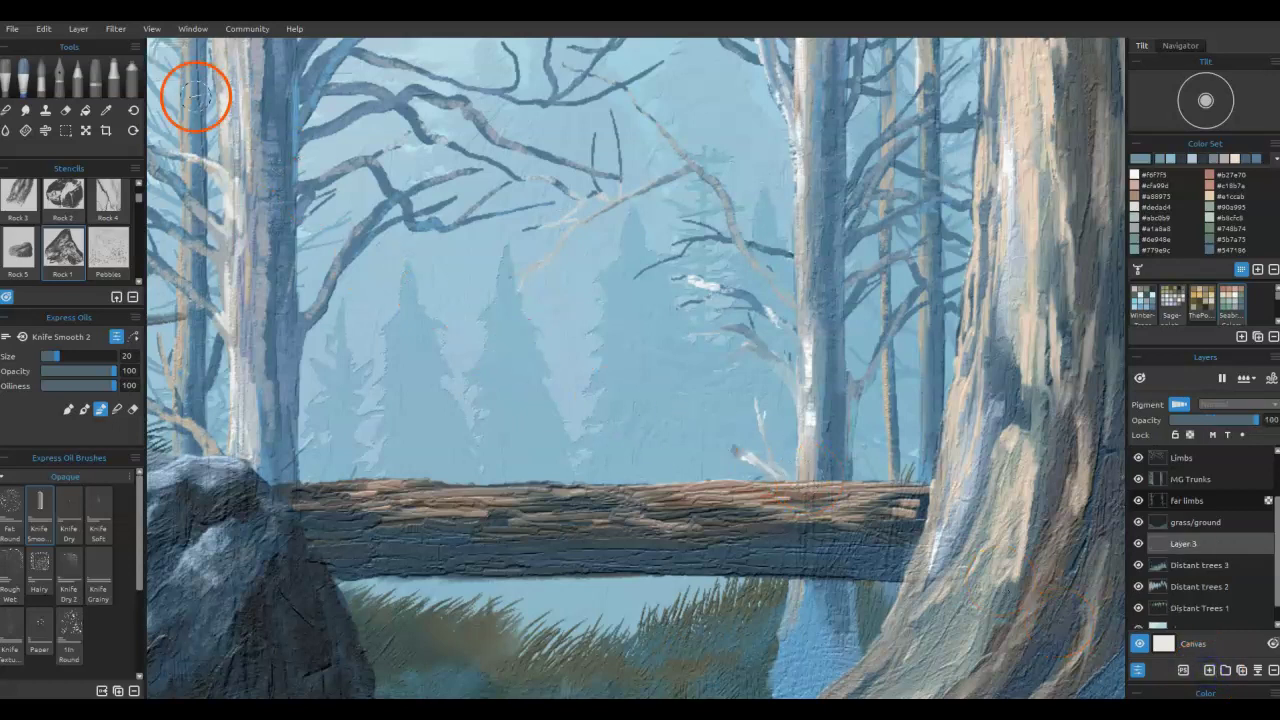
pyautogui.click(132, 78)
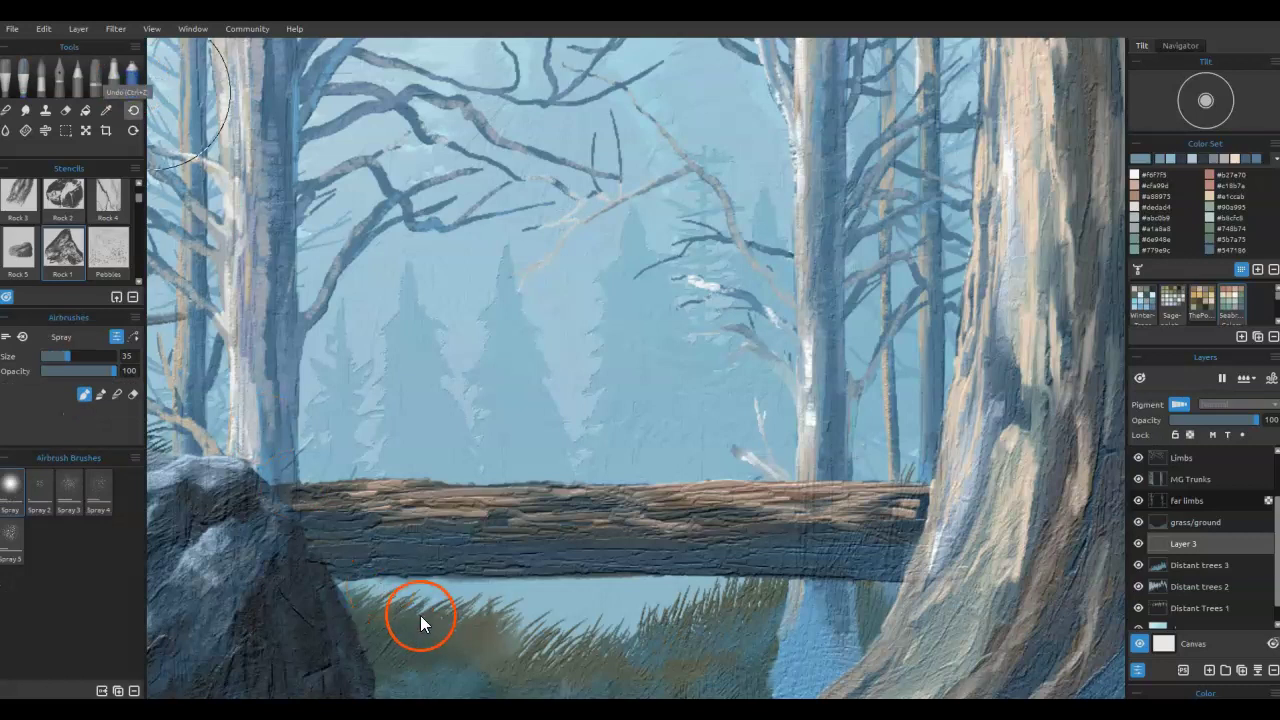
pyautogui.click(68, 484)
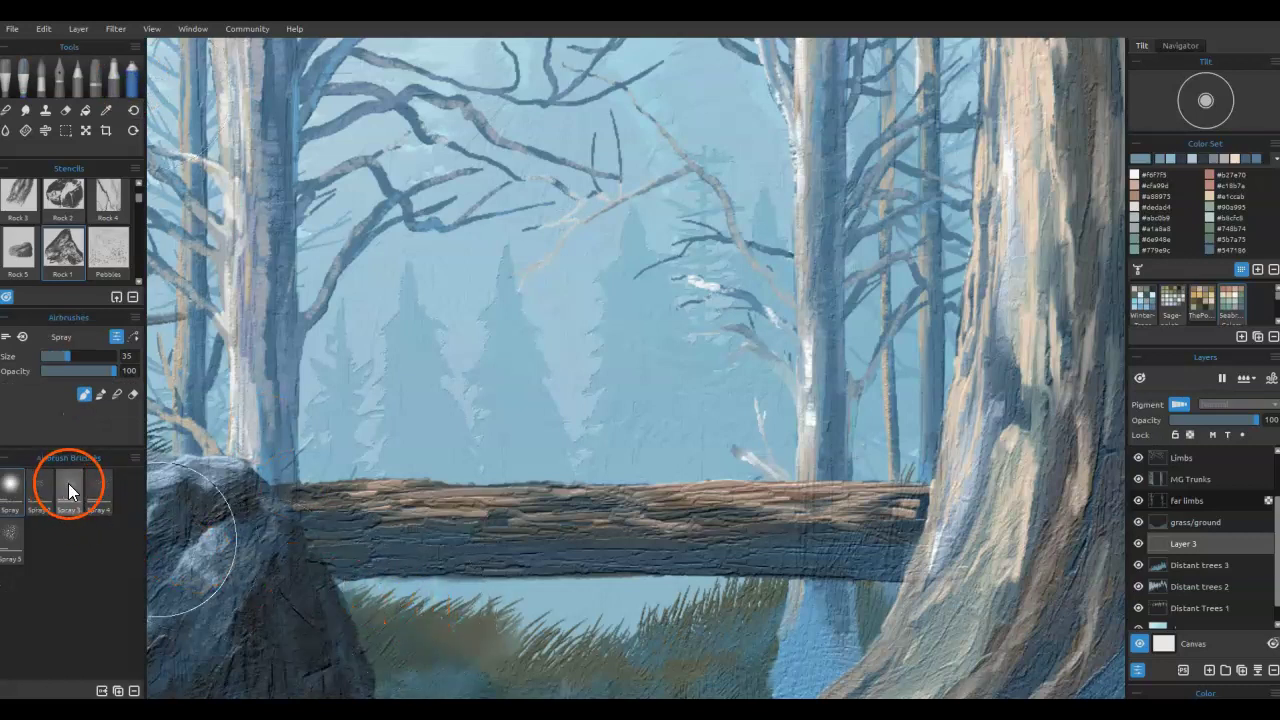
pyautogui.press('[')
pyautogui.press('[')
pyautogui.press('[')
pyautogui.press('[')
pyautogui.press('[')
pyautogui.press('[')
pyautogui.press('[')
pyautogui.press('[')
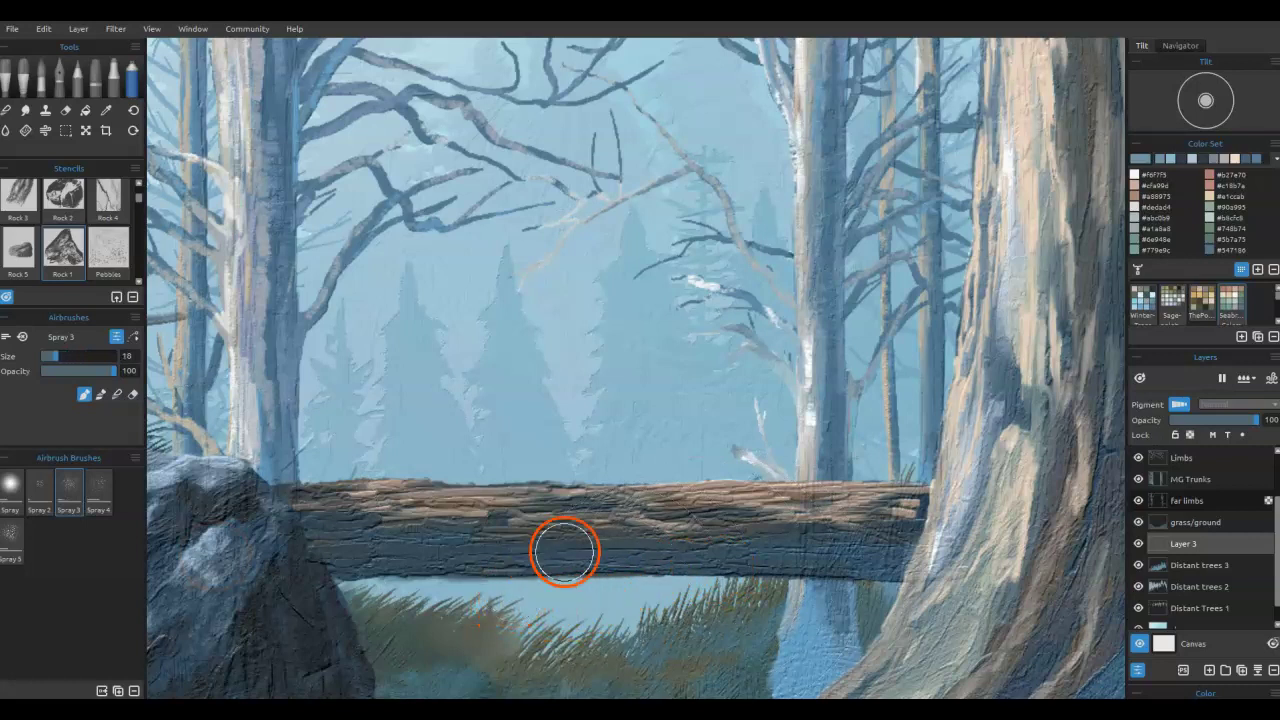
# - Change the paint colour to a pale, low-saturation grey-blue with much higher brightness
pyautogui.click(1146, 152)
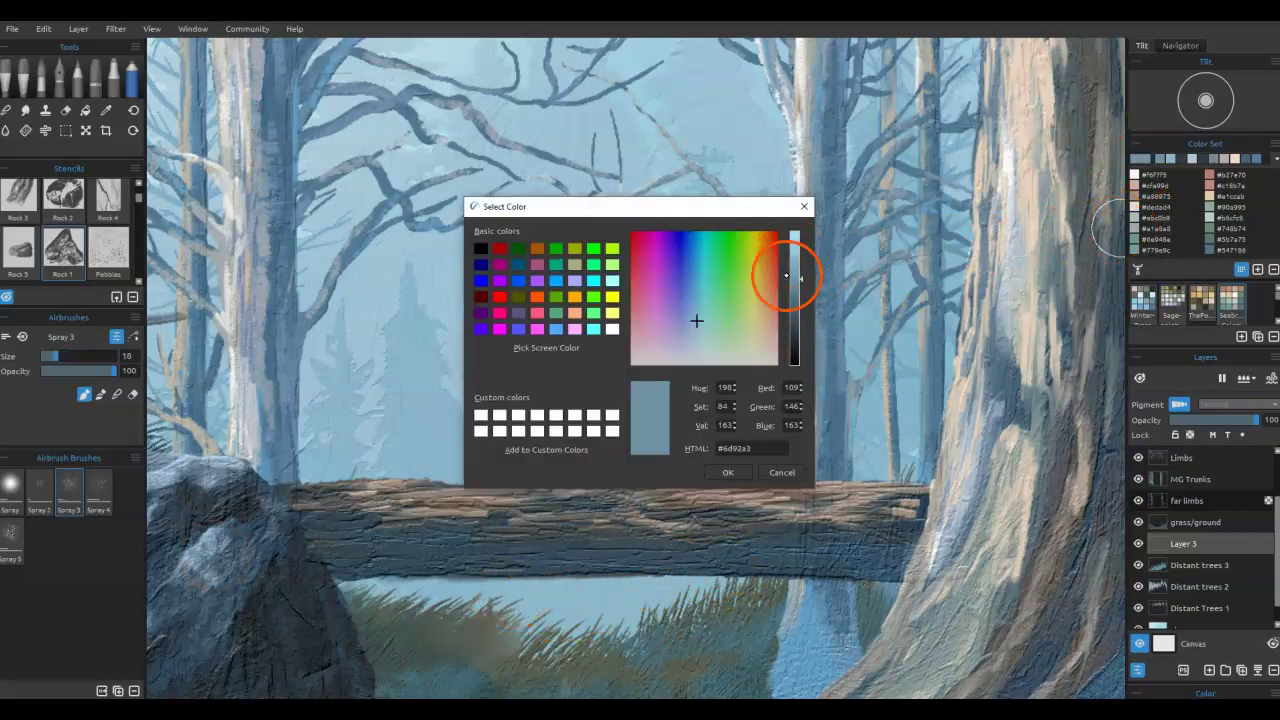
pyautogui.click(694, 344)
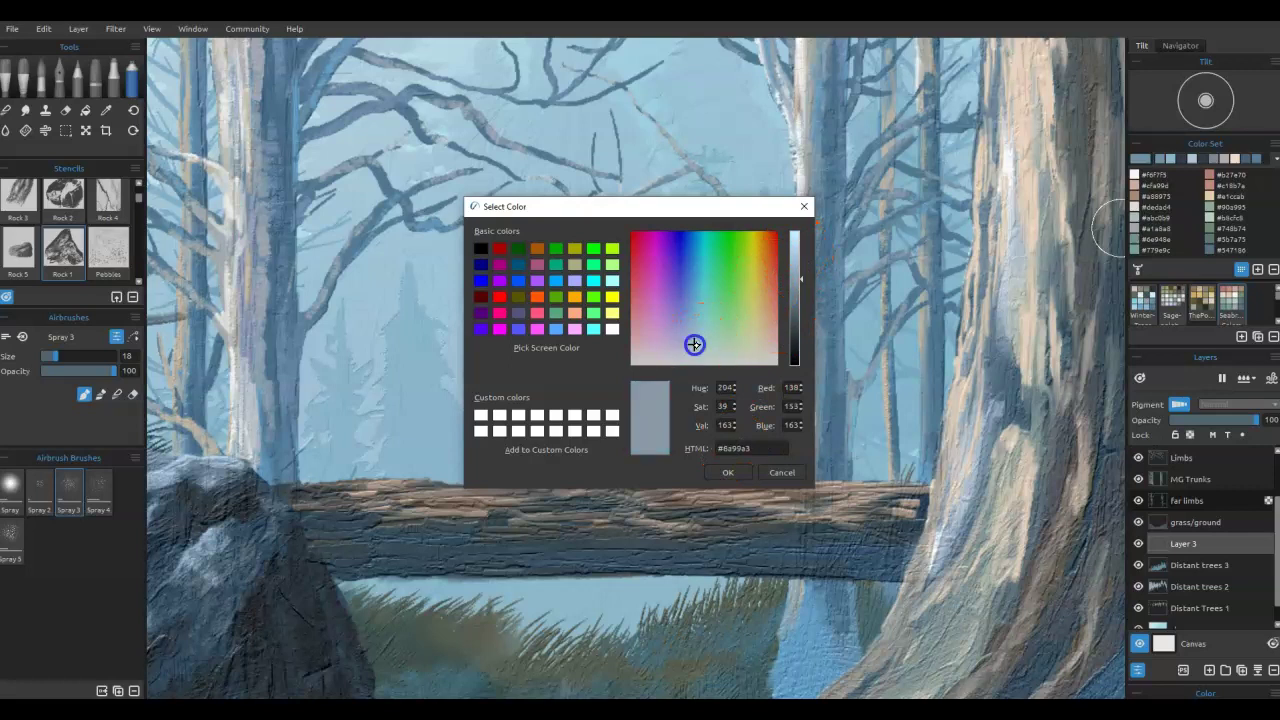
pyautogui.click(795, 243)
pyautogui.click(730, 470)
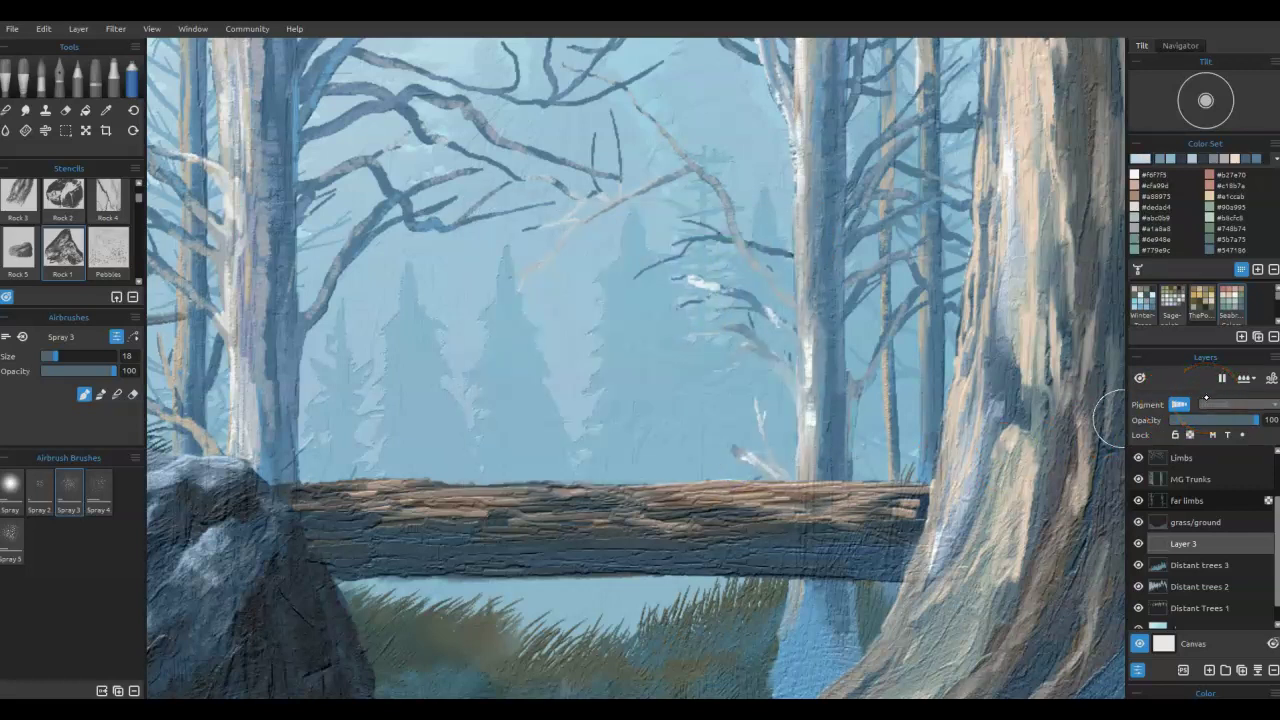
# - Turn off pigment mixing for the new layer and set its blend mode to Soft Light
pyautogui.click(1225, 434)
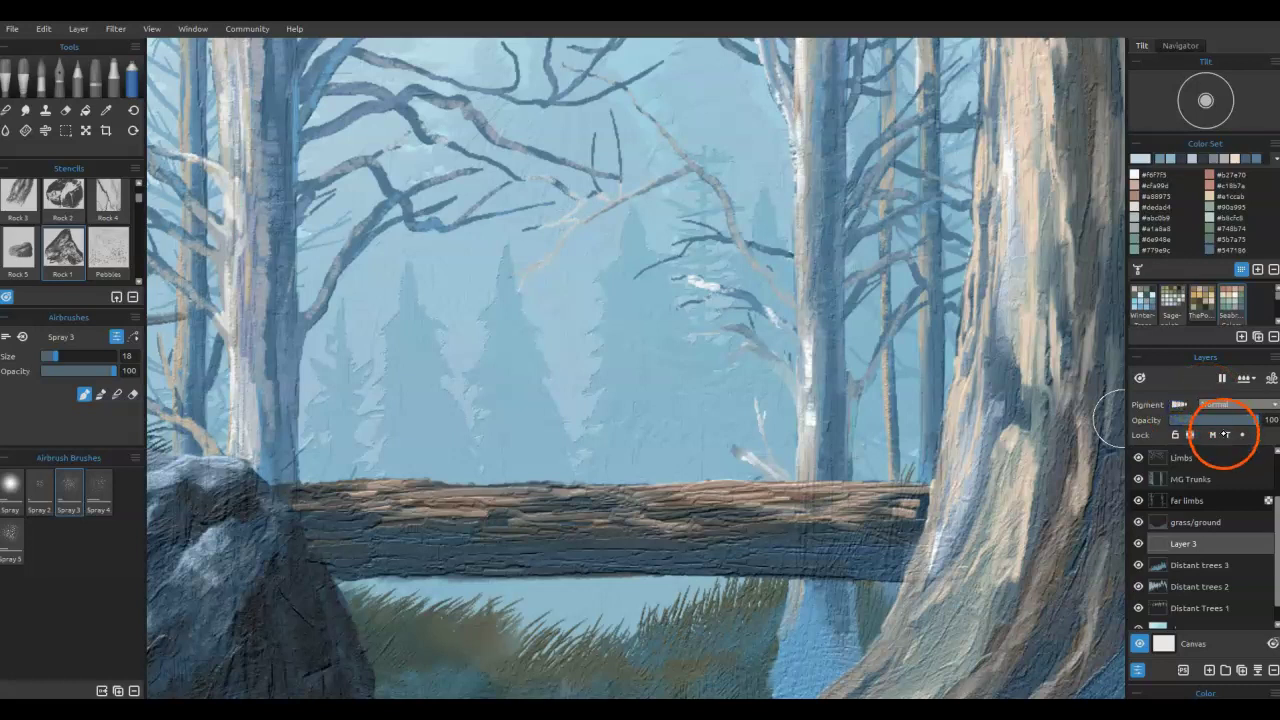
pyautogui.click(1232, 540)
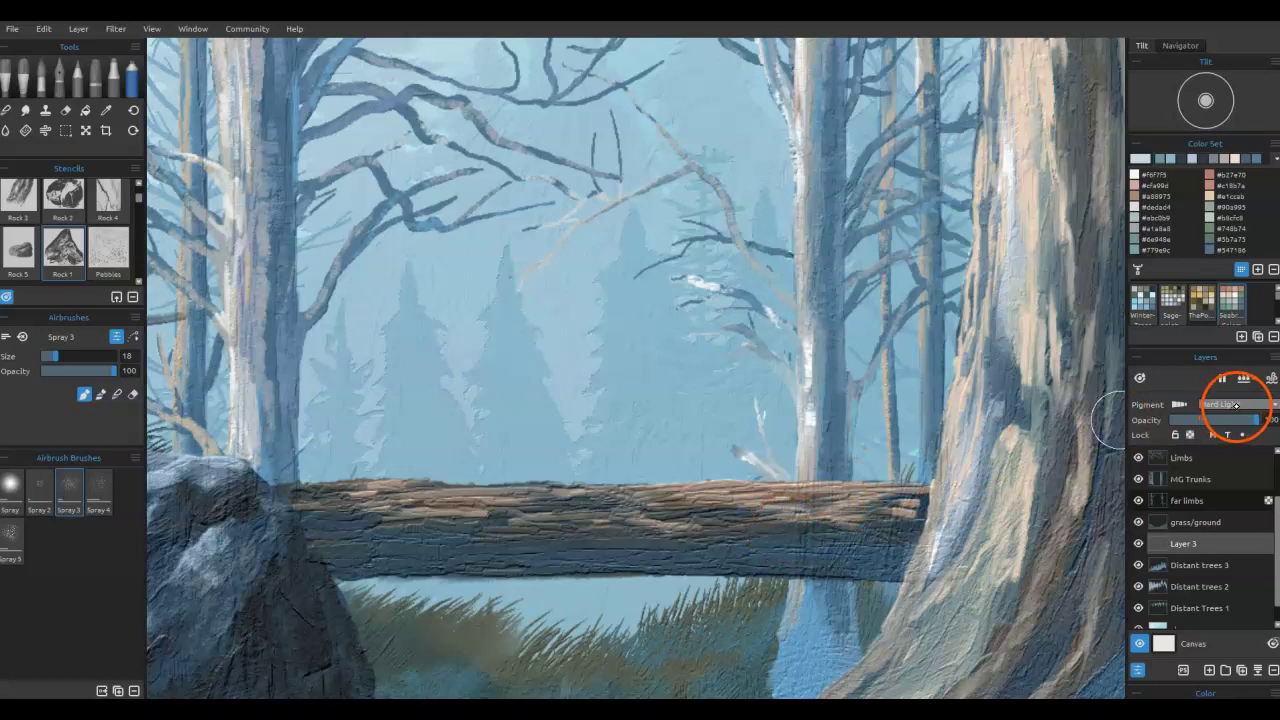
pyautogui.click(1236, 405)
pyautogui.click(1224, 398)
# - Switch to the Spray airbrush at size 35 and spray soft mist over the distant trees above the log on Layer 3
pyautogui.moveTo(428, 564)
pyautogui.mouseDown()
pyautogui.moveTo(474, 597)
pyautogui.moveTo(516, 608)
pyautogui.moveTo(578, 560)
pyautogui.moveTo(581, 623)
pyautogui.moveTo(619, 579)
pyautogui.moveTo(649, 606)
pyautogui.moveTo(699, 575)
pyautogui.mouseUp()
pyautogui.moveTo(675, 509)
pyautogui.mouseDown()
pyautogui.moveTo(748, 481)
pyautogui.moveTo(598, 497)
pyautogui.mouseUp()
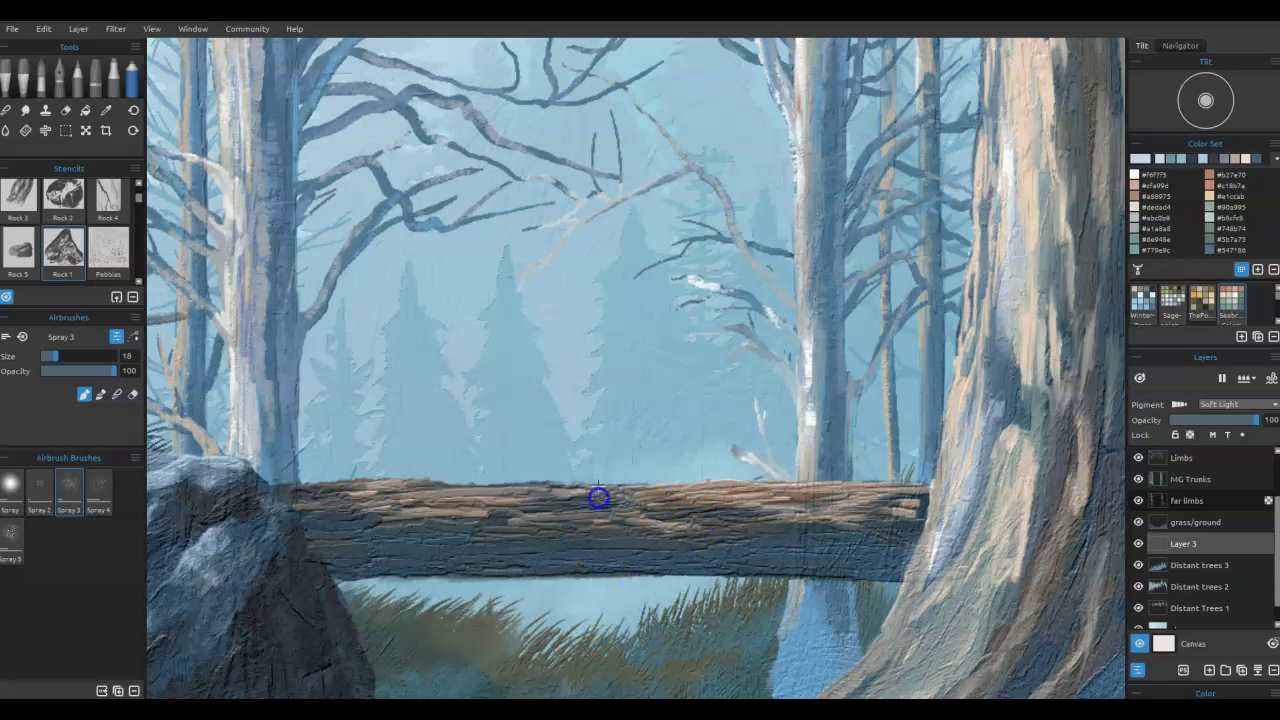
pyautogui.click(12, 488)
pyautogui.click(185, 560)
pyautogui.moveTo(185, 560)
pyautogui.mouseDown()
pyautogui.moveTo(271, 556)
pyautogui.moveTo(337, 577)
pyautogui.mouseUp()
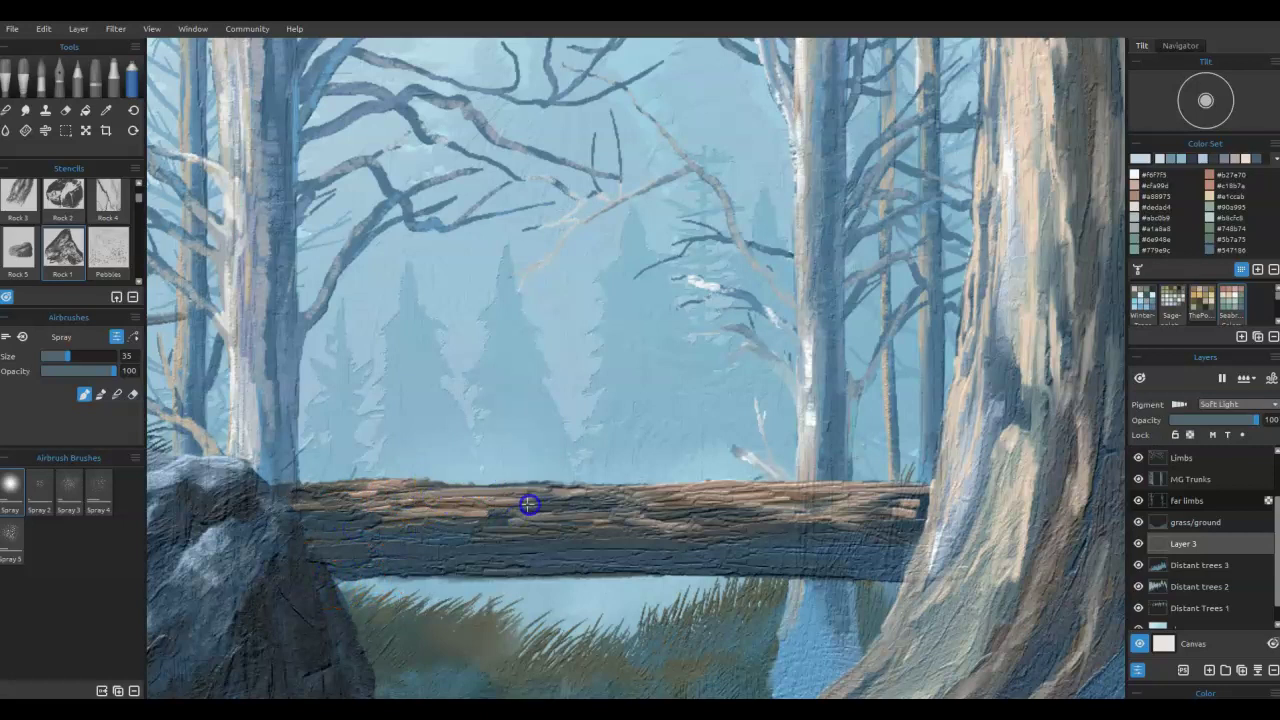
pyautogui.moveTo(818, 476); pyautogui.dragTo(759, 449)
pyautogui.moveTo(672, 434); pyautogui.dragTo(488, 489)
pyautogui.moveTo(347, 208); pyautogui.dragTo(350, 199)
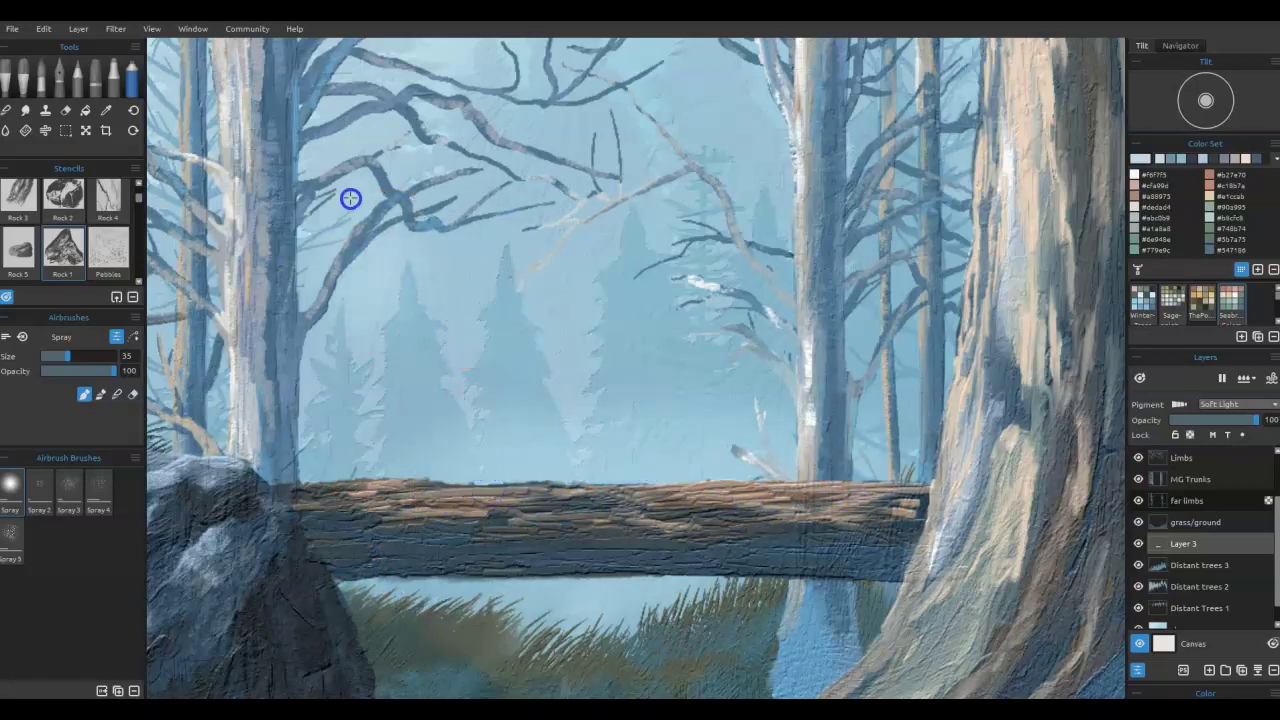
pyautogui.moveTo(480, 349)
pyautogui.mouseDown()
pyautogui.moveTo(530, 378)
pyautogui.moveTo(442, 249)
pyautogui.moveTo(557, 463)
pyautogui.mouseUp()
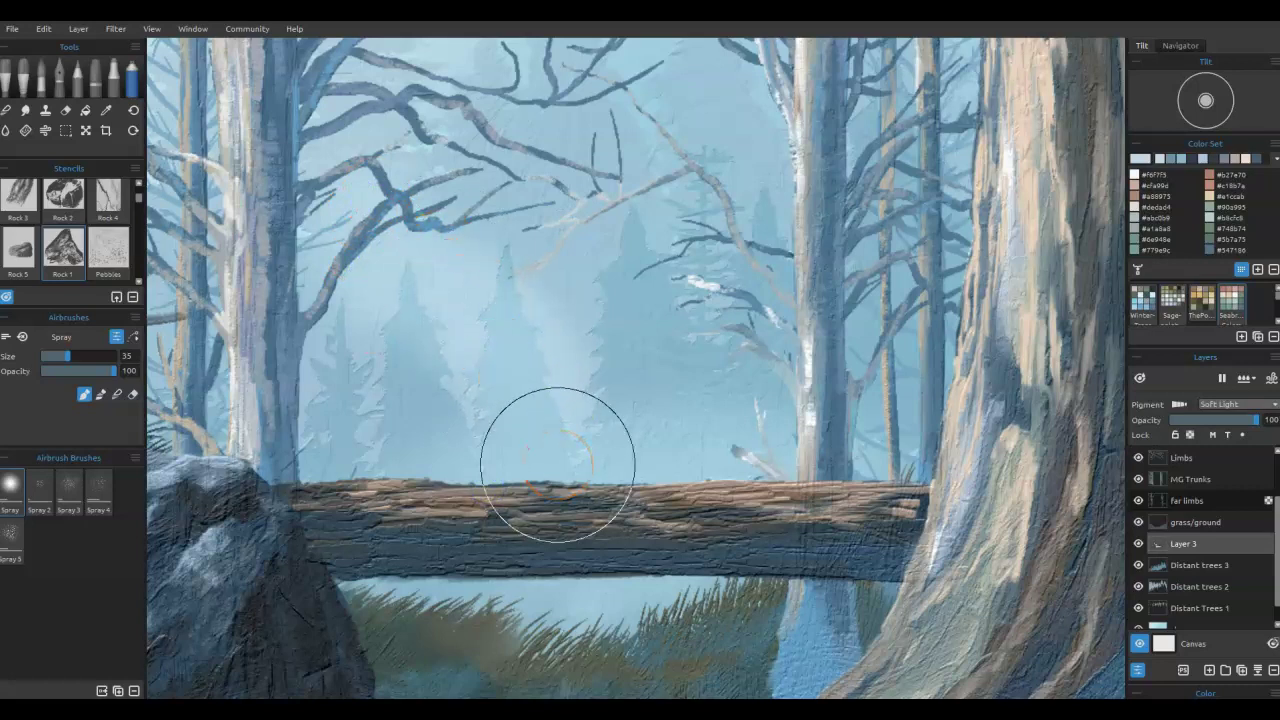
# - Spray more mist behind the right-hand branches and down to the gap under the log on Layer 3, and select the grass/ground layer
pyautogui.moveTo(661, 180)
pyautogui.mouseDown()
pyautogui.moveTo(712, 228)
pyautogui.moveTo(676, 121)
pyautogui.moveTo(775, 271)
pyautogui.mouseUp()
pyautogui.moveTo(703, 186); pyautogui.dragTo(804, 353)
pyautogui.hotkey('ctrl', '0')
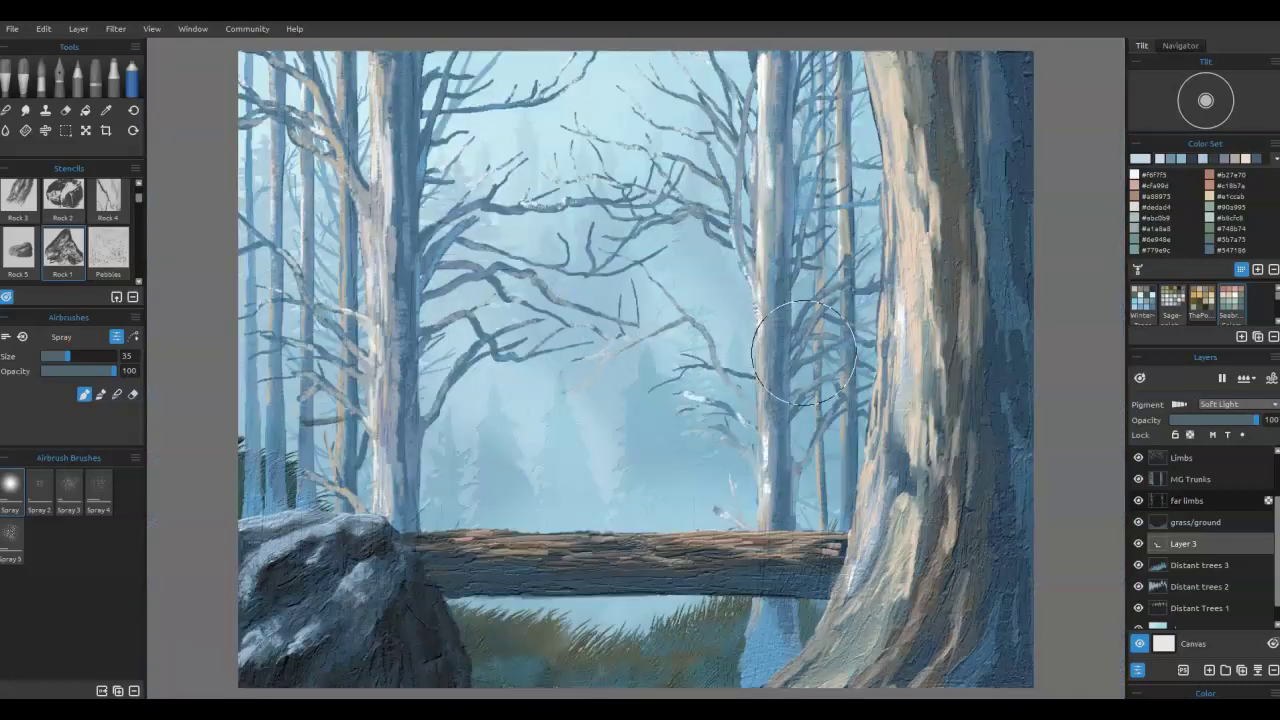
pyautogui.moveTo(521, 112)
pyautogui.mouseDown()
pyautogui.moveTo(620, 195)
pyautogui.moveTo(624, 180)
pyautogui.moveTo(786, 357)
pyautogui.moveTo(567, 142)
pyautogui.moveTo(782, 377)
pyautogui.moveTo(407, 188)
pyautogui.moveTo(386, 243)
pyautogui.moveTo(454, 356)
pyautogui.moveTo(373, 242)
pyautogui.moveTo(306, 202)
pyautogui.moveTo(517, 378)
pyautogui.moveTo(489, 341)
pyautogui.moveTo(291, 201)
pyautogui.moveTo(595, 512)
pyautogui.moveTo(595, 497)
pyautogui.moveTo(639, 562)
pyautogui.moveTo(822, 533)
pyautogui.mouseUp()
pyautogui.moveTo(760, 538)
pyautogui.mouseDown()
pyautogui.moveTo(822, 531)
pyautogui.moveTo(683, 577)
pyautogui.mouseUp()
pyautogui.moveTo(1109, 580); pyautogui.dragTo(1085, 597)
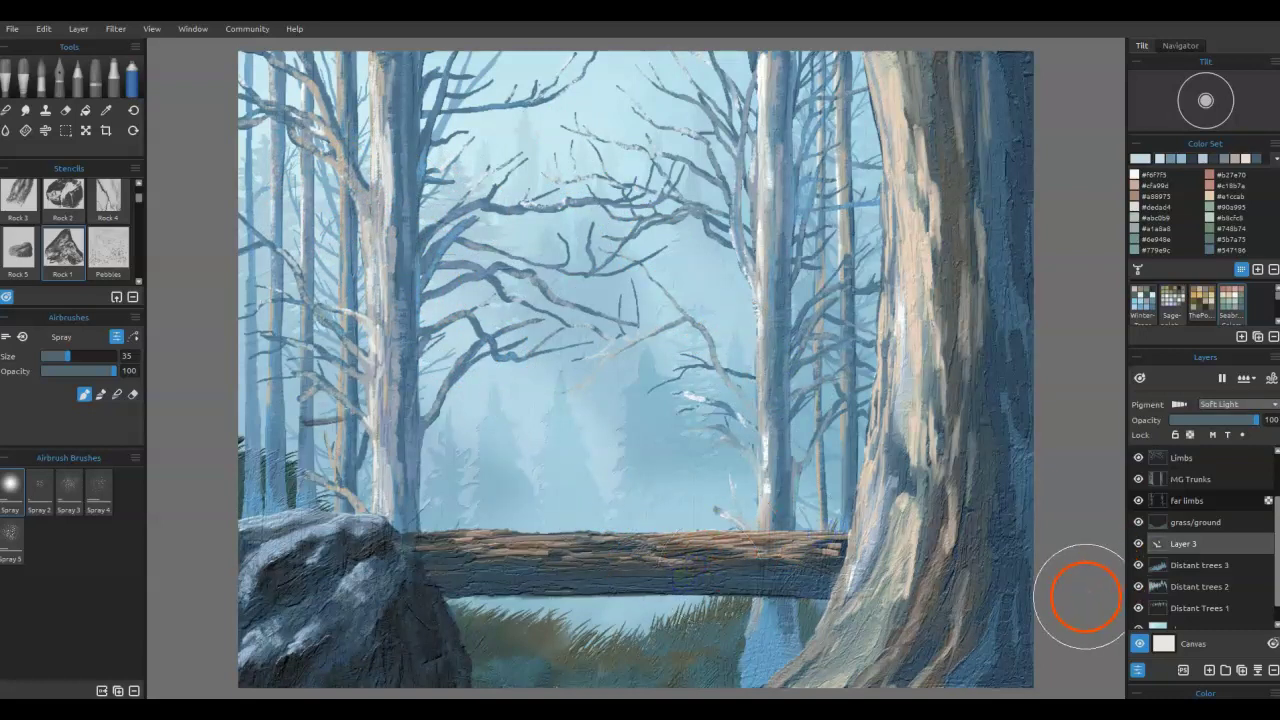
pyautogui.click(1194, 522)
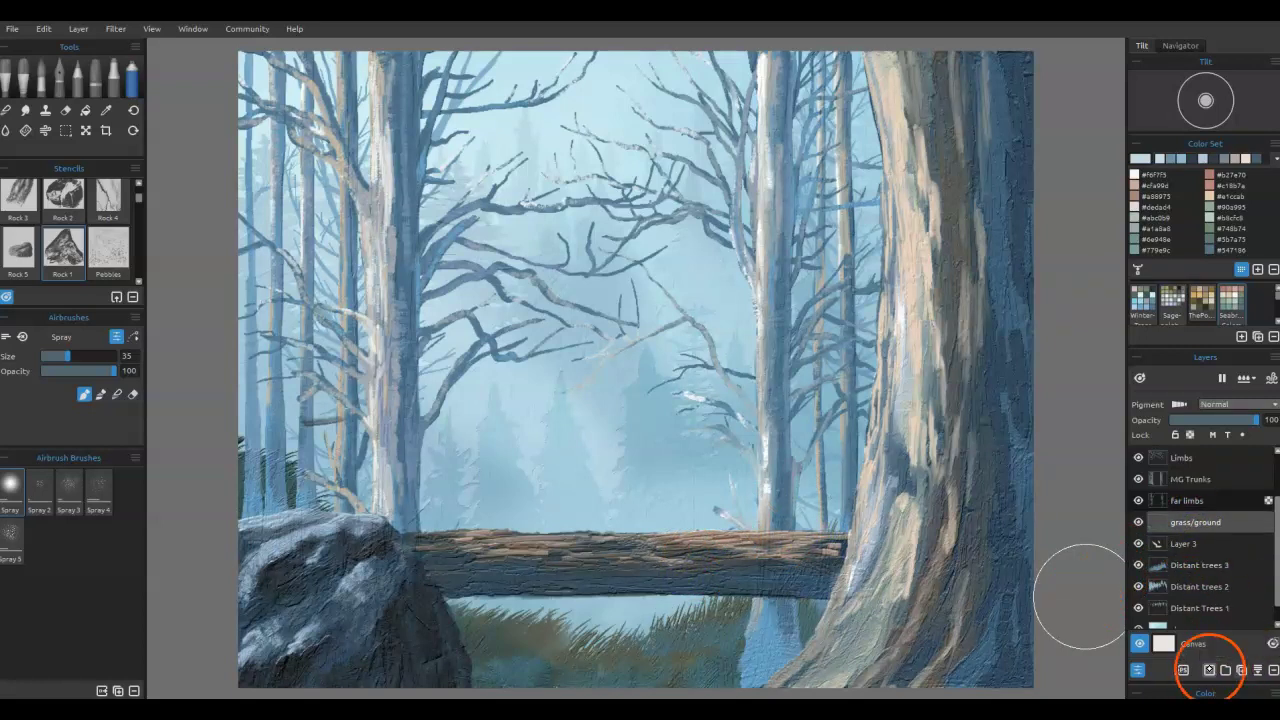
pyautogui.click(1230, 406)
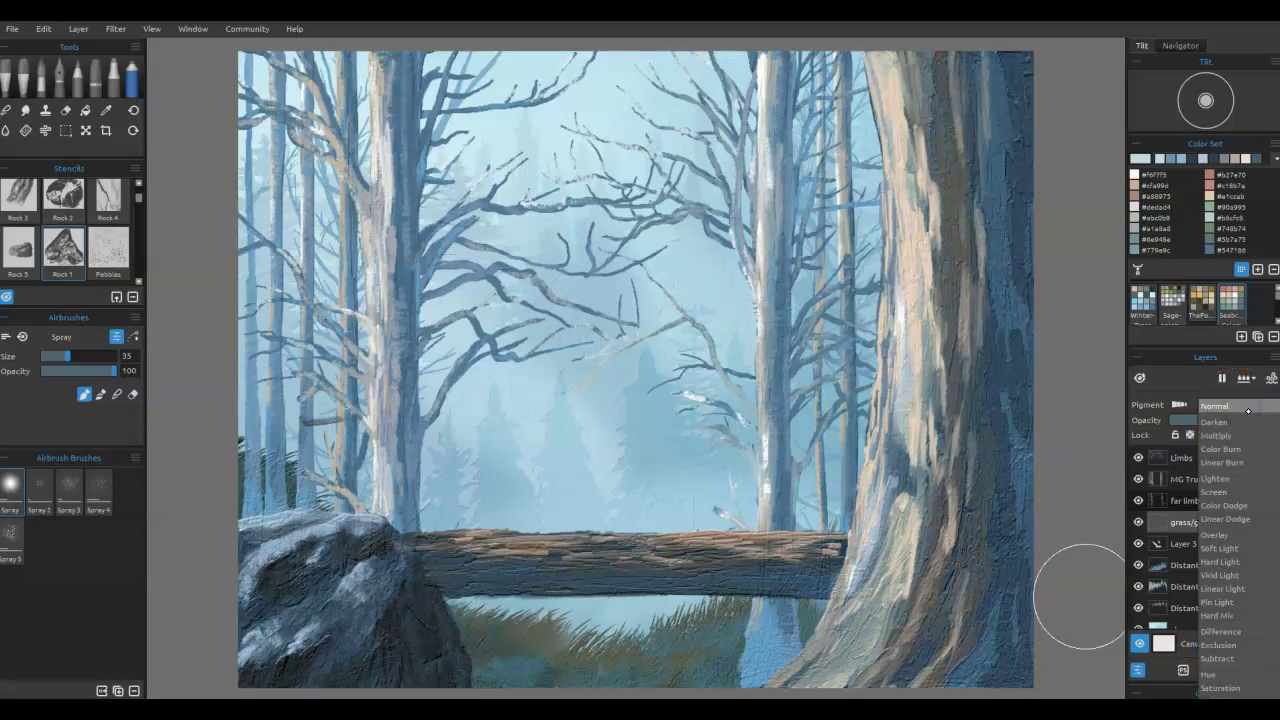
pyautogui.click(1228, 536)
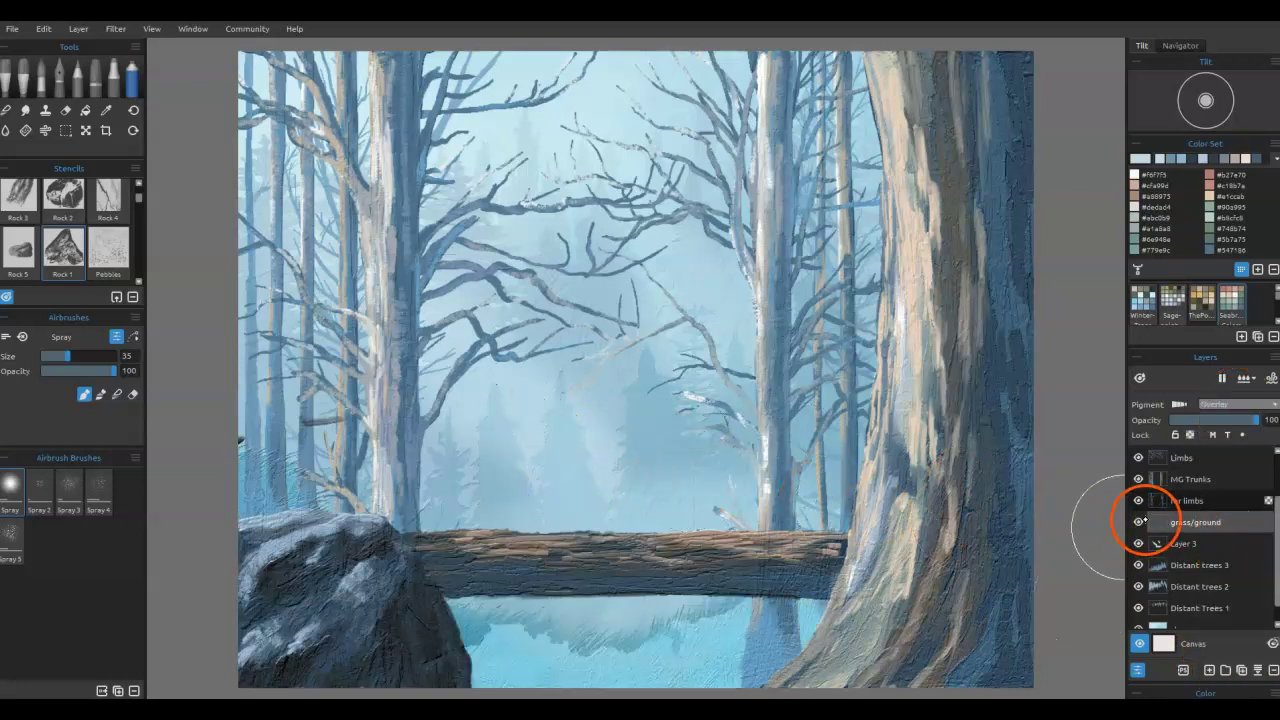
pyautogui.click(1242, 403)
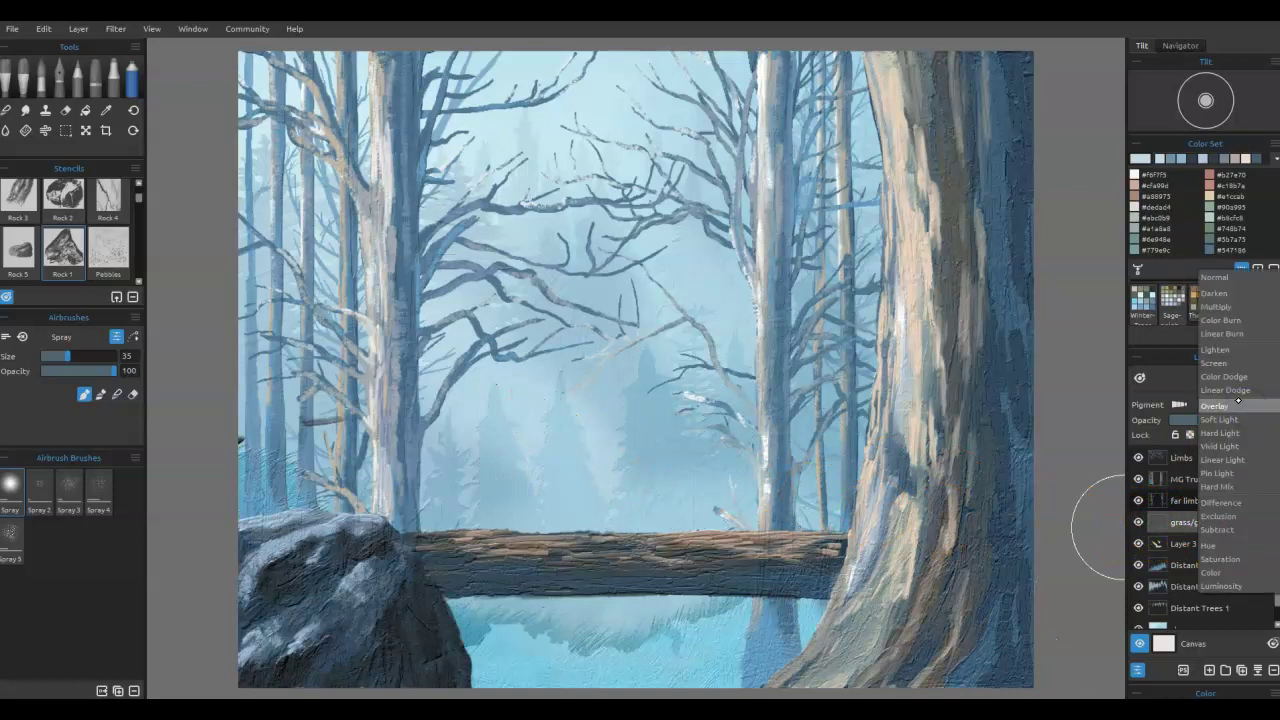
pyautogui.click(1215, 280)
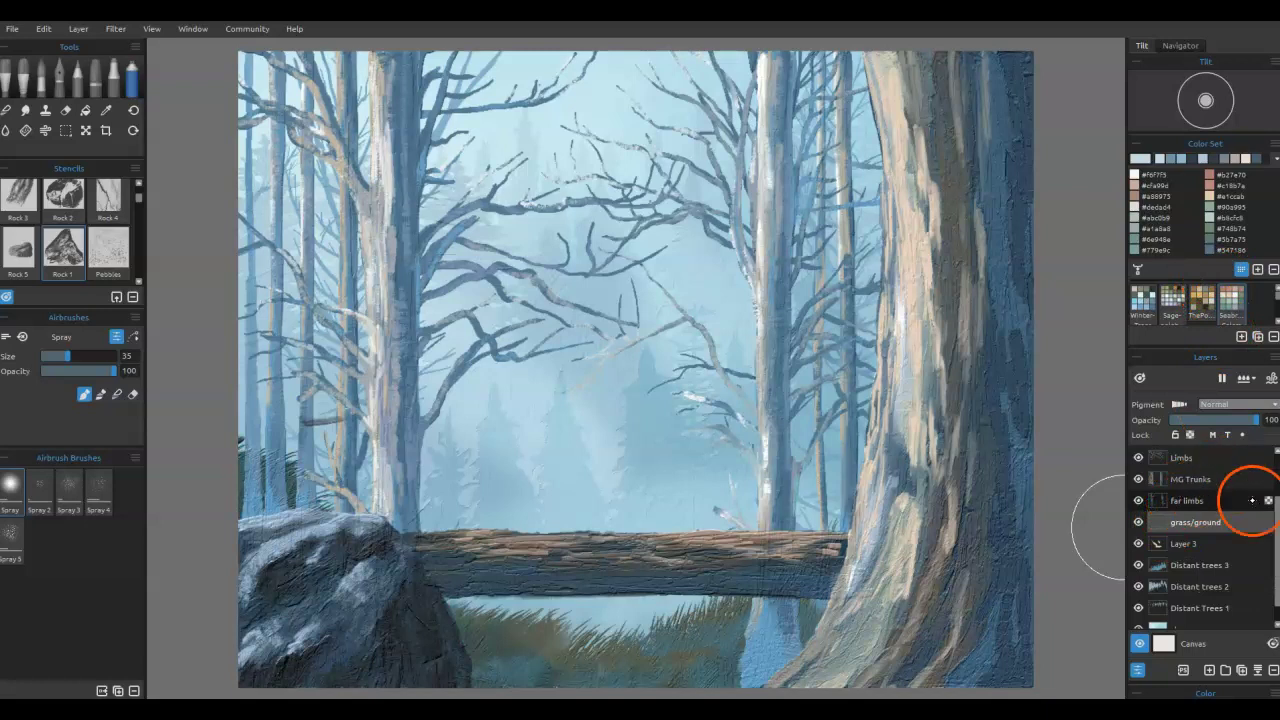
# - Add a new layer above grass/ground and set its blend mode to Overlay
pyautogui.click(1210, 670)
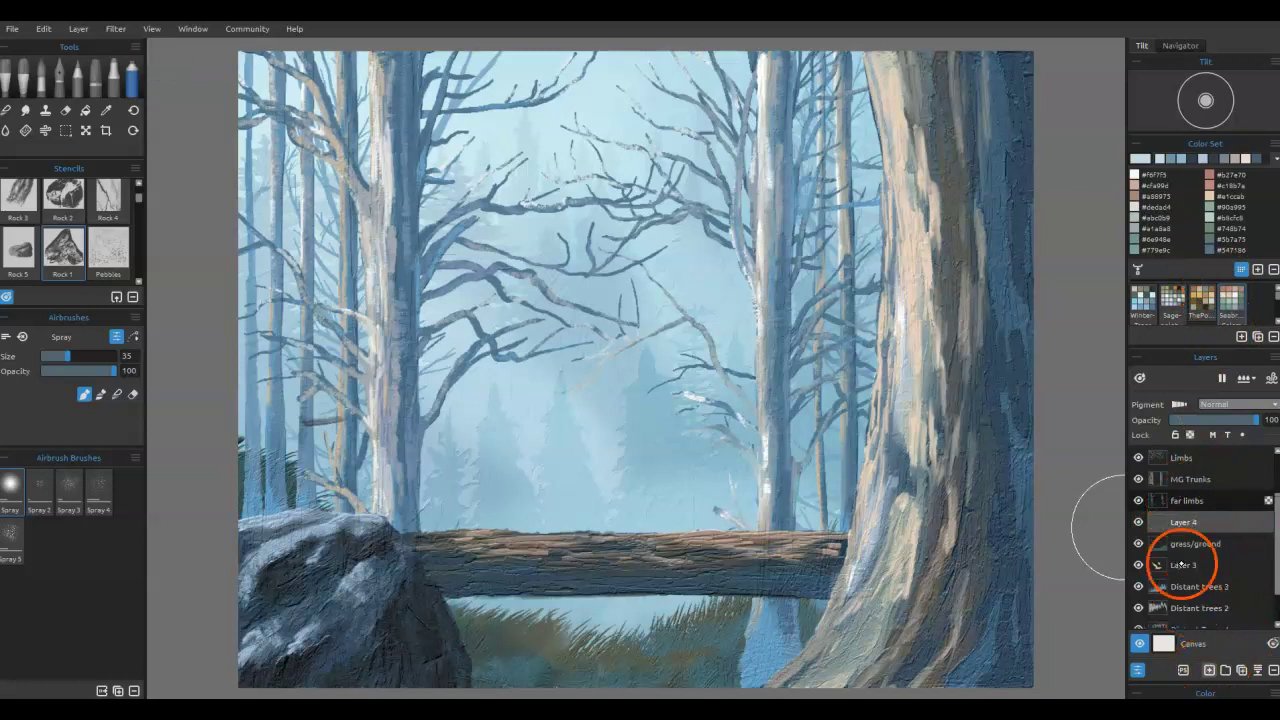
pyautogui.click(1216, 403)
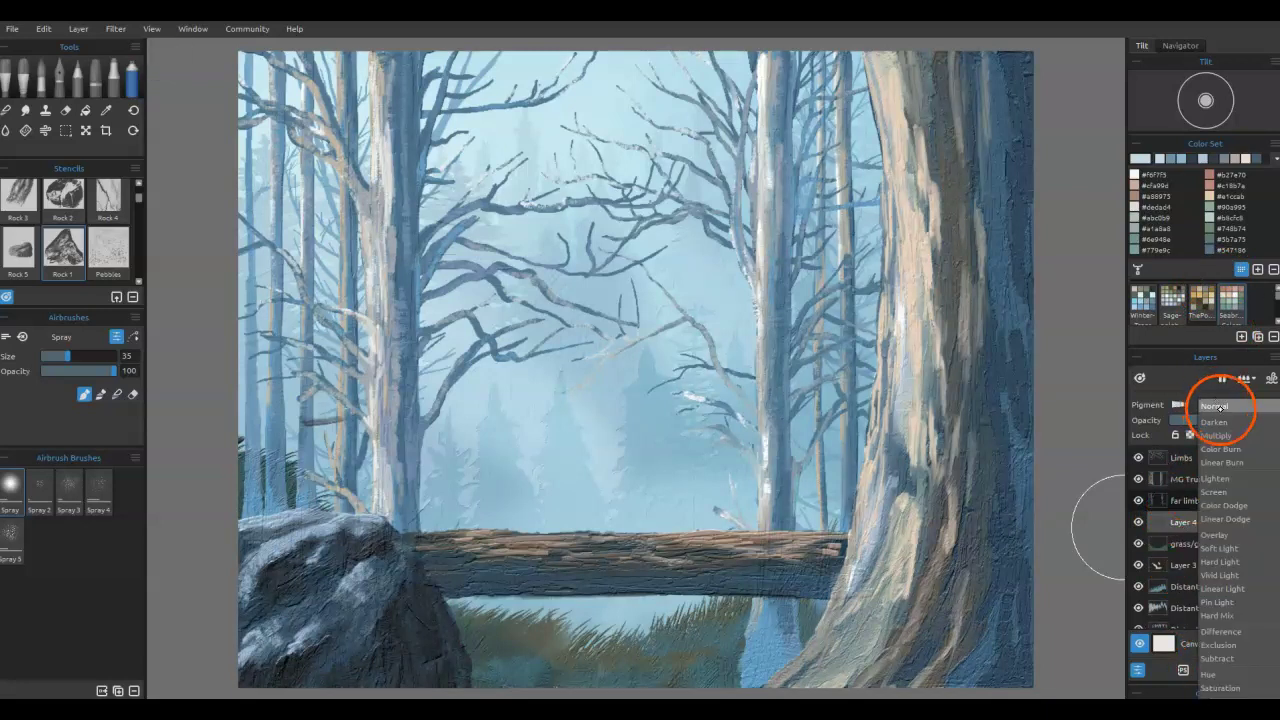
pyautogui.click(1222, 534)
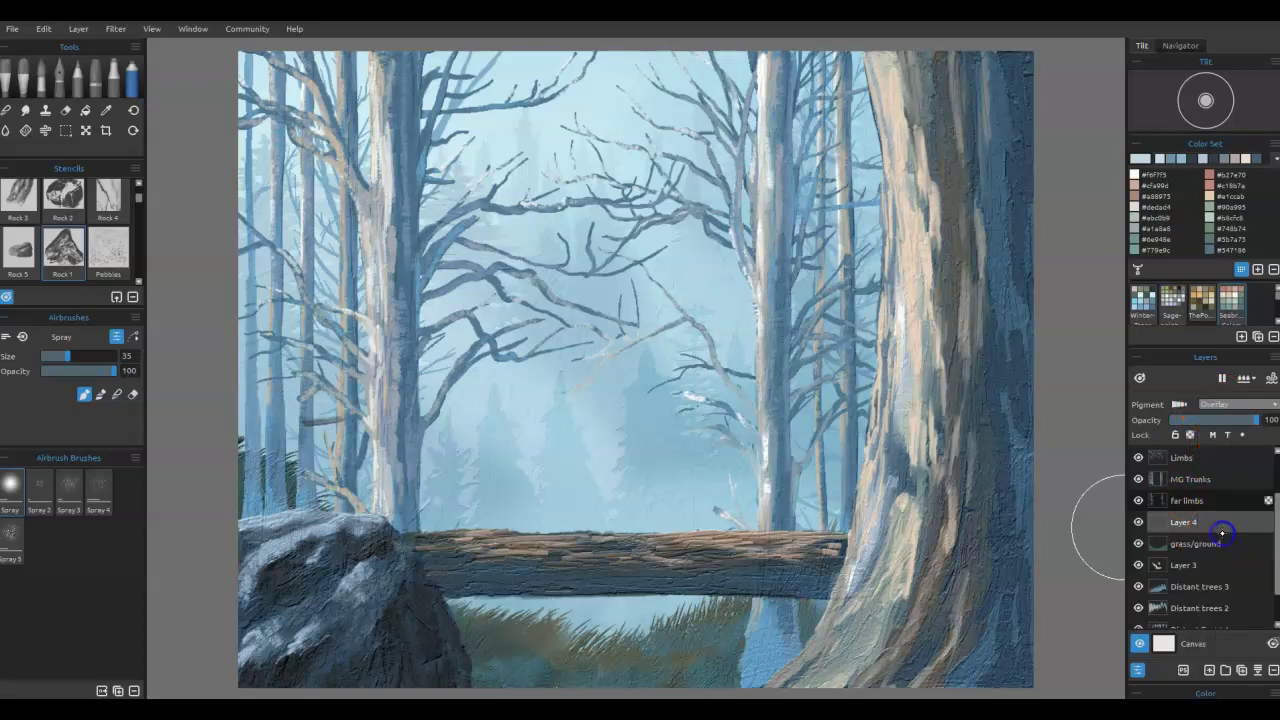
# - Spray pale mist on the Overlay layer over the lower background, just above the log and in the gap beneath it
pyautogui.moveTo(402, 347)
pyautogui.mouseDown()
pyautogui.moveTo(388, 405)
pyautogui.moveTo(375, 348)
pyautogui.moveTo(387, 315)
pyautogui.moveTo(416, 461)
pyautogui.moveTo(511, 525)
pyautogui.moveTo(544, 505)
pyautogui.moveTo(570, 526)
pyautogui.moveTo(666, 445)
pyautogui.moveTo(819, 463)
pyautogui.moveTo(611, 538)
pyautogui.moveTo(739, 535)
pyautogui.moveTo(678, 563)
pyautogui.moveTo(705, 544)
pyautogui.moveTo(777, 543)
pyautogui.mouseUp()
pyautogui.moveTo(544, 668)
pyautogui.mouseDown()
pyautogui.moveTo(596, 682)
pyautogui.moveTo(720, 600)
pyautogui.mouseUp()
pyautogui.moveTo(663, 643)
pyautogui.mouseDown()
pyautogui.moveTo(614, 608)
pyautogui.moveTo(662, 583)
pyautogui.mouseUp()
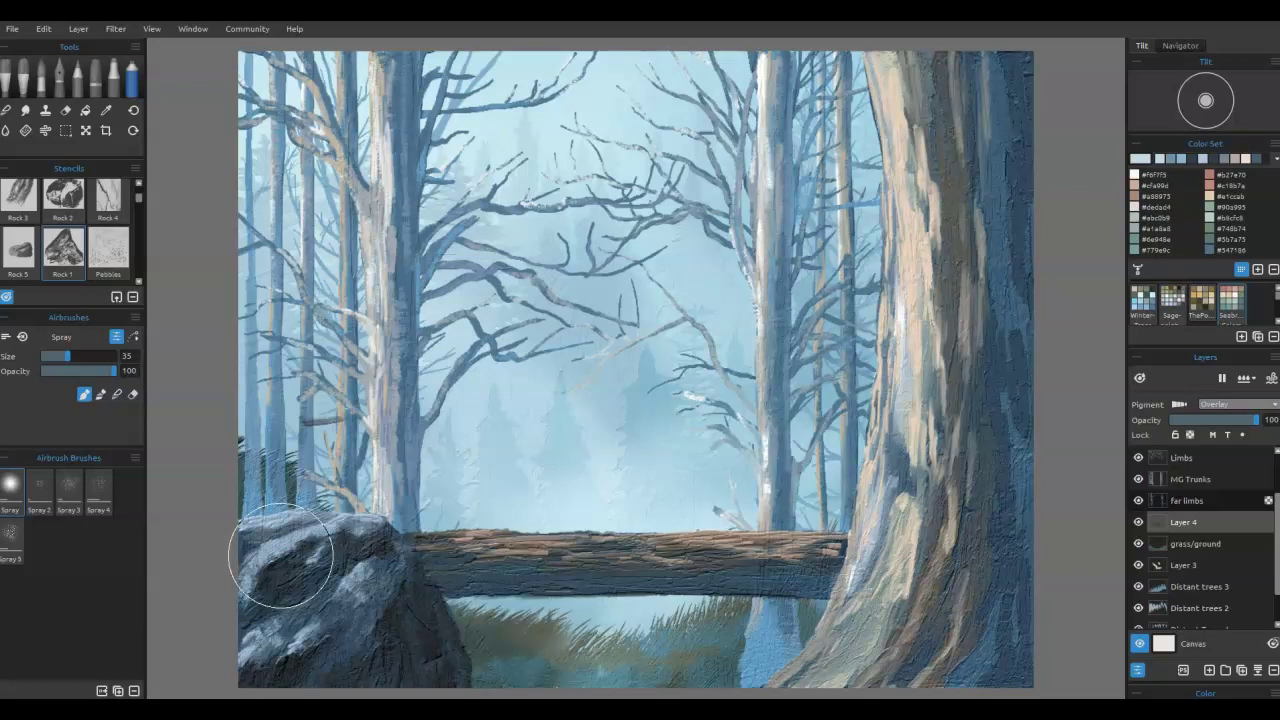
pyautogui.moveTo(281, 556); pyautogui.dragTo(288, 585)
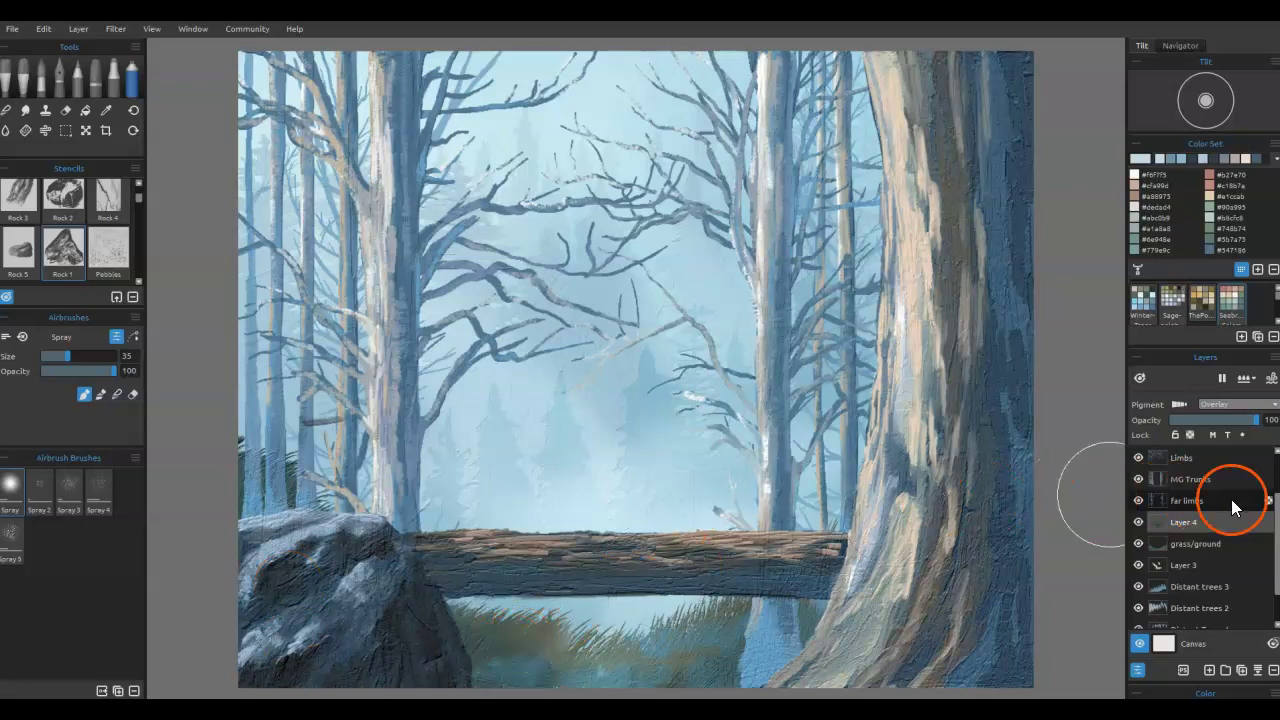
# - Select the foreground layer and switch to the Fountain Round ink brush at size 14
pyautogui.scroll(3, 1207, 459)
pyautogui.click(1199, 480)
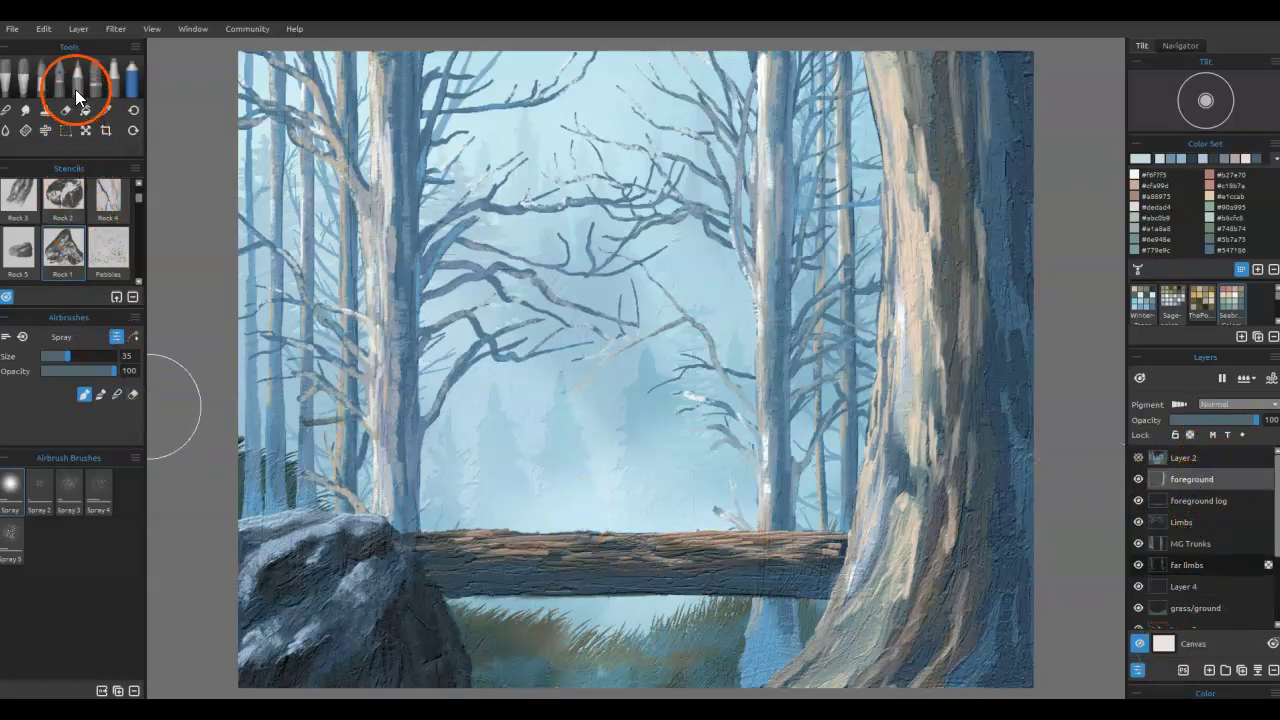
pyautogui.press('i')
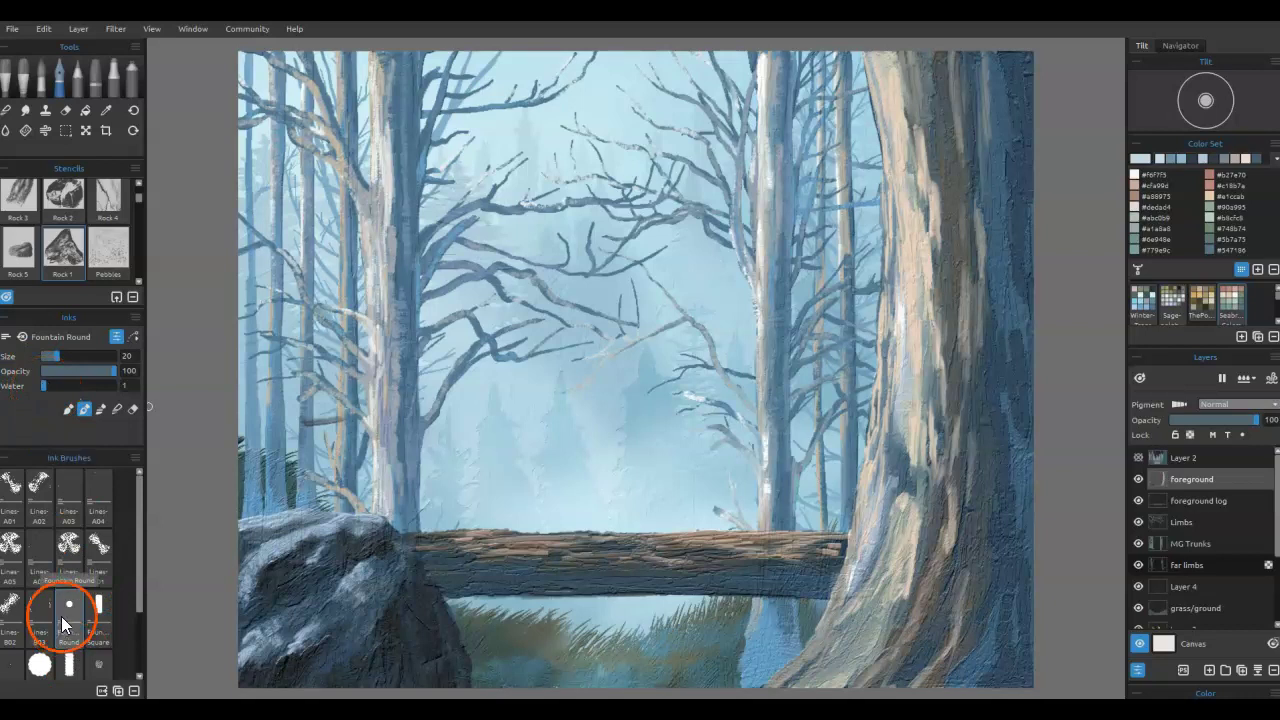
pyautogui.scroll(-2, 64, 614)
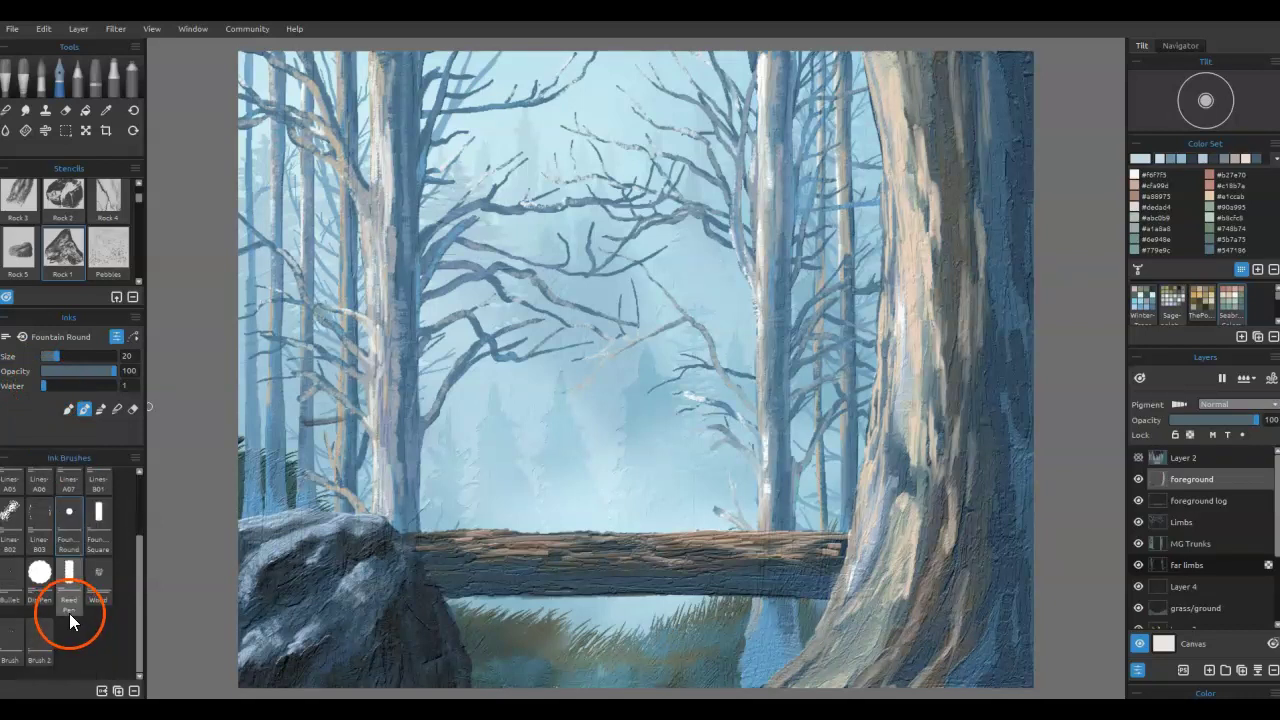
pyautogui.scroll(2, 69, 613)
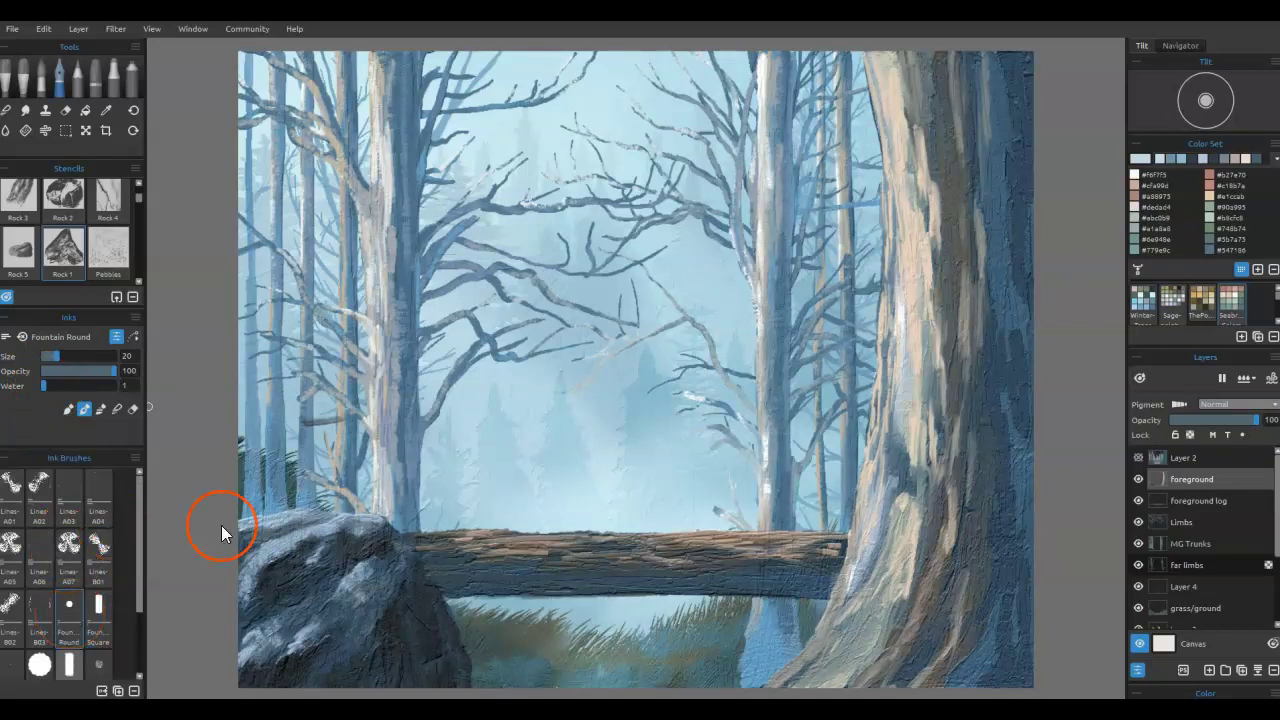
pyautogui.press('[')
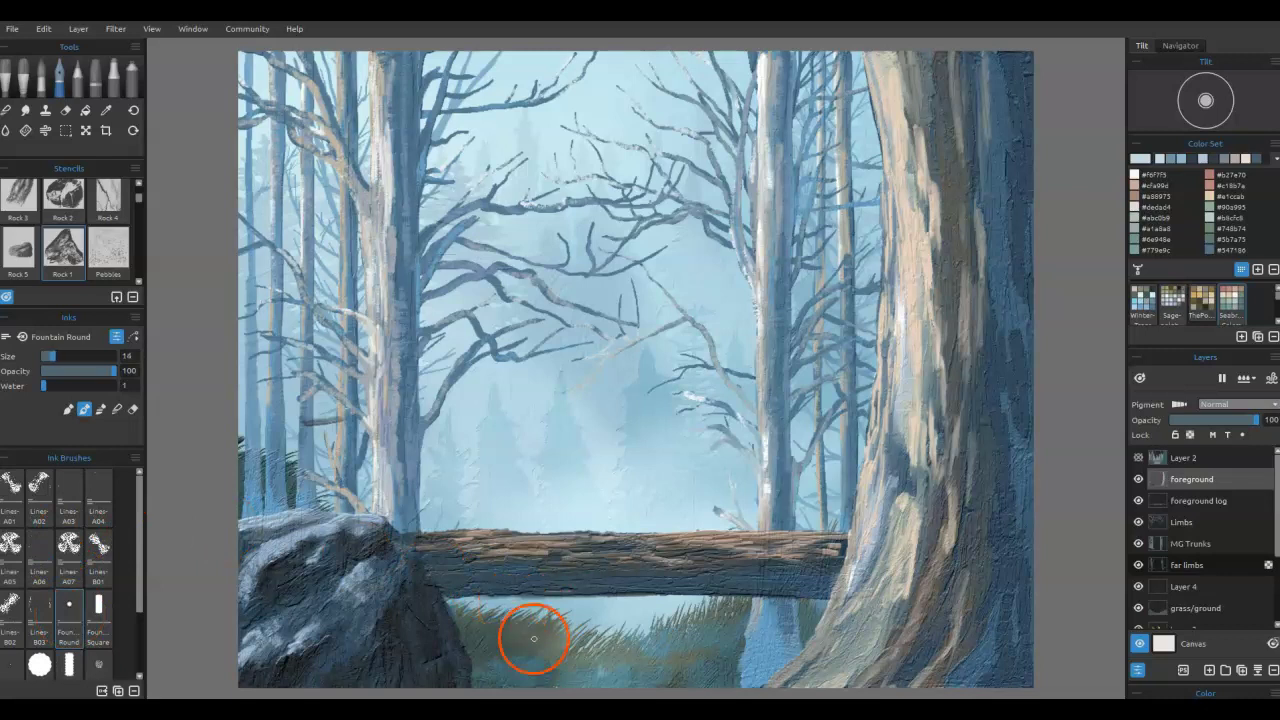
# - Reduce the ink brush to size 9 and paint thin pale grass blades beside the rock's base on the foreground layer
pyautogui.moveTo(472, 690); pyautogui.dragTo(540, 606)
pyautogui.moveTo(496, 688)
pyautogui.mouseDown()
pyautogui.moveTo(546, 656)
pyautogui.moveTo(549, 672)
pyautogui.mouseUp()
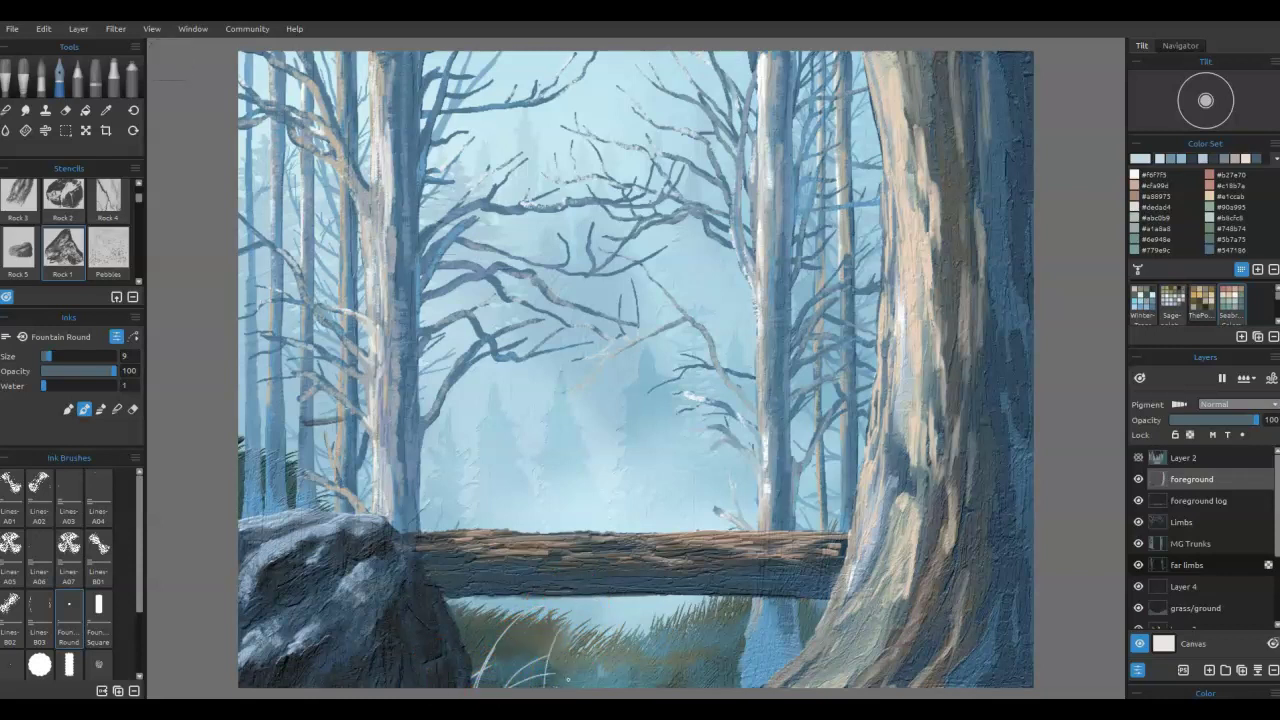
pyautogui.moveTo(597, 634); pyautogui.dragTo(634, 486)
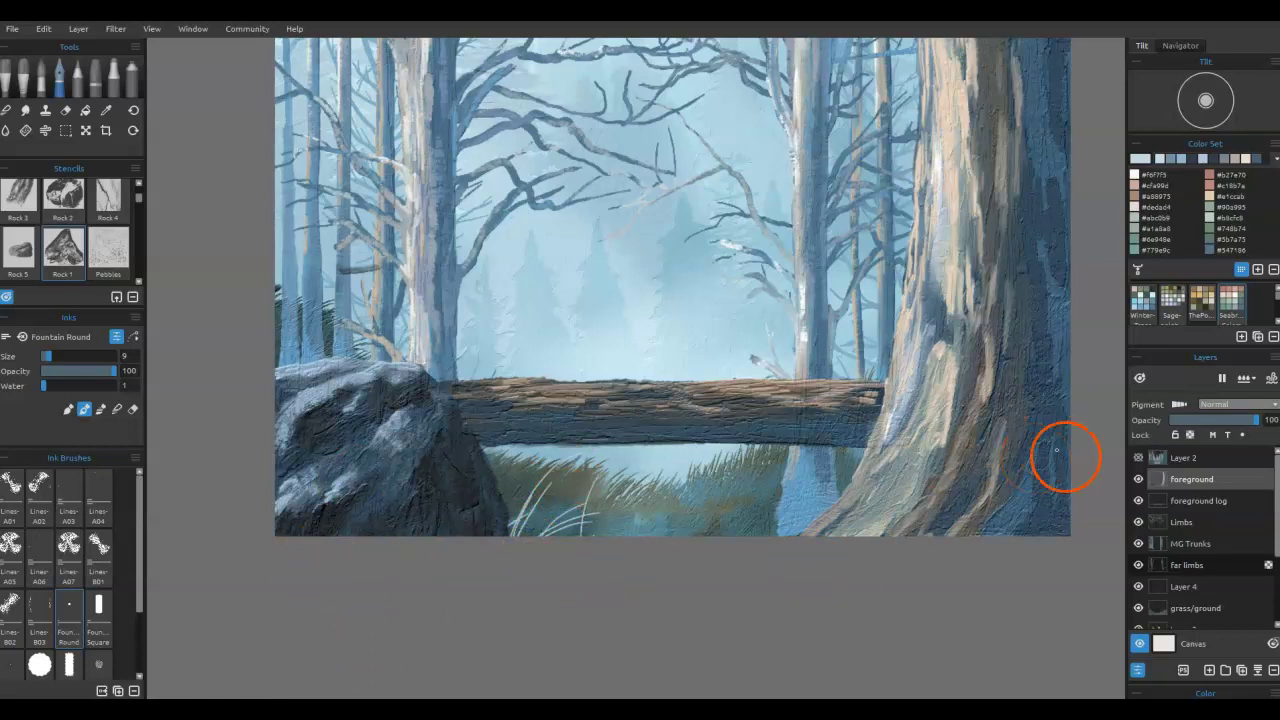
# - Add two new layers above foreground, delete the upper one and make the remaining new layer active
pyautogui.click(1209, 670)
pyautogui.click(1209, 670)
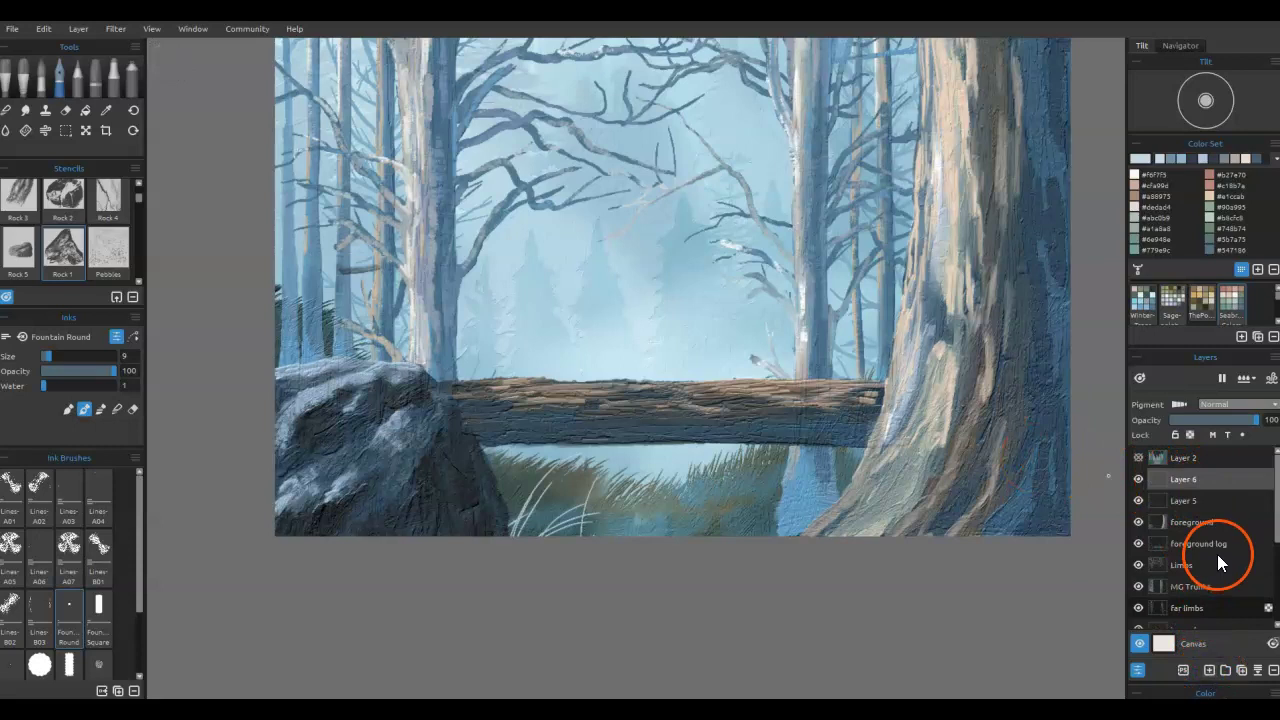
pyautogui.click(1273, 671)
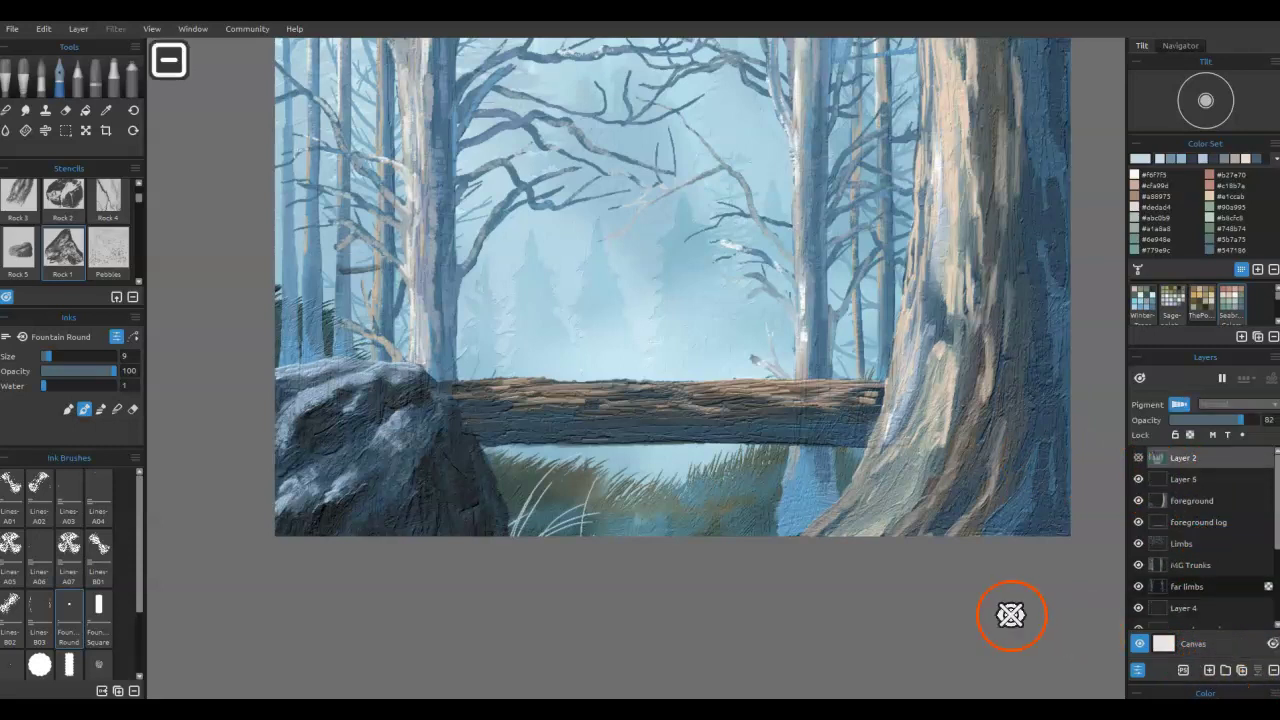
pyautogui.click(1184, 479)
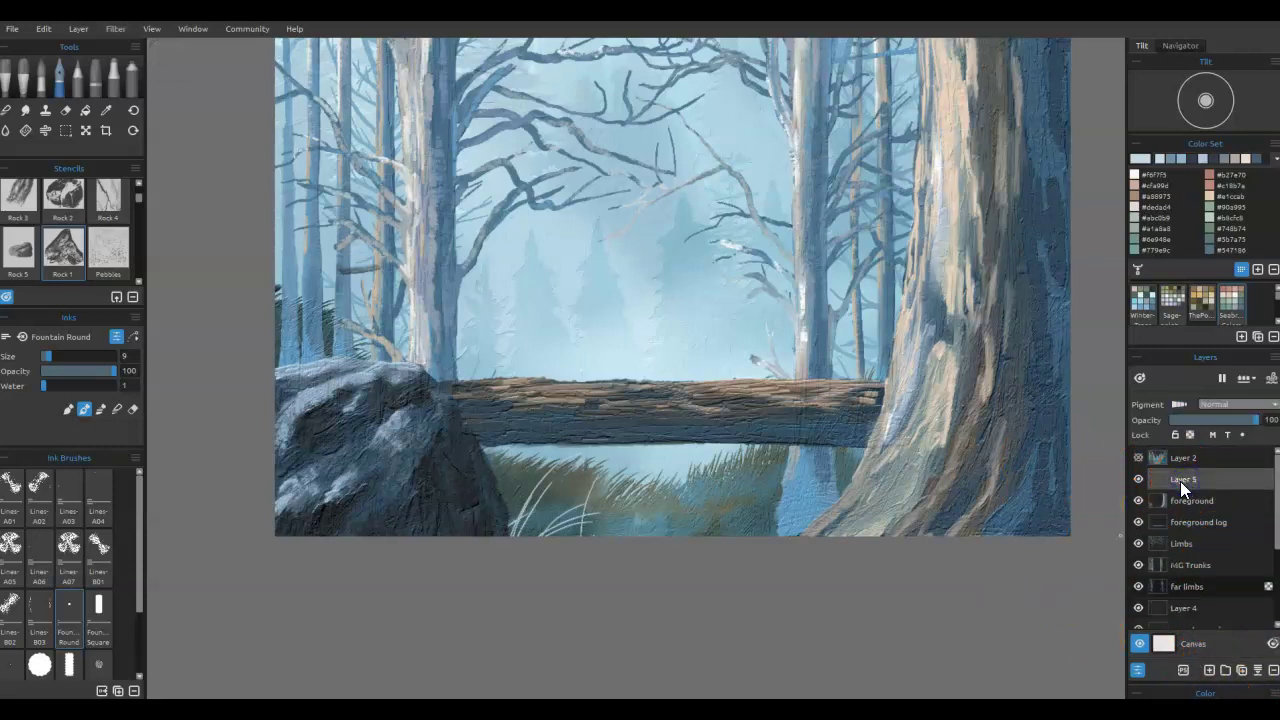
pyautogui.moveTo(340, 540)
pyautogui.mouseDown()
pyautogui.moveTo(357, 509)
pyautogui.moveTo(420, 478)
pyautogui.mouseUp()
pyautogui.moveTo(400, 540); pyautogui.dragTo(431, 465)
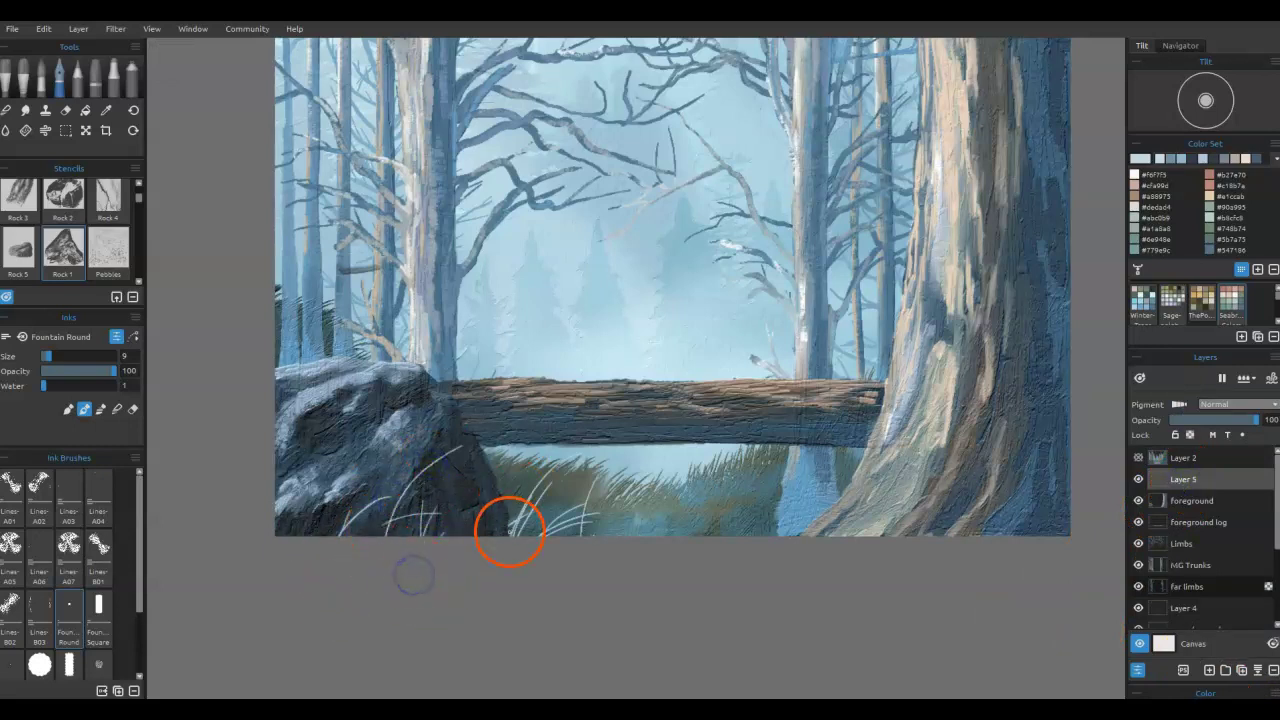
pyautogui.hotkey('ctrl', 'z')
pyautogui.hotkey('ctrl', 'z')
pyautogui.hotkey('ctrl', 'z')
pyautogui.hotkey('ctrl', 'z')
pyautogui.hotkey('ctrl', 'z')
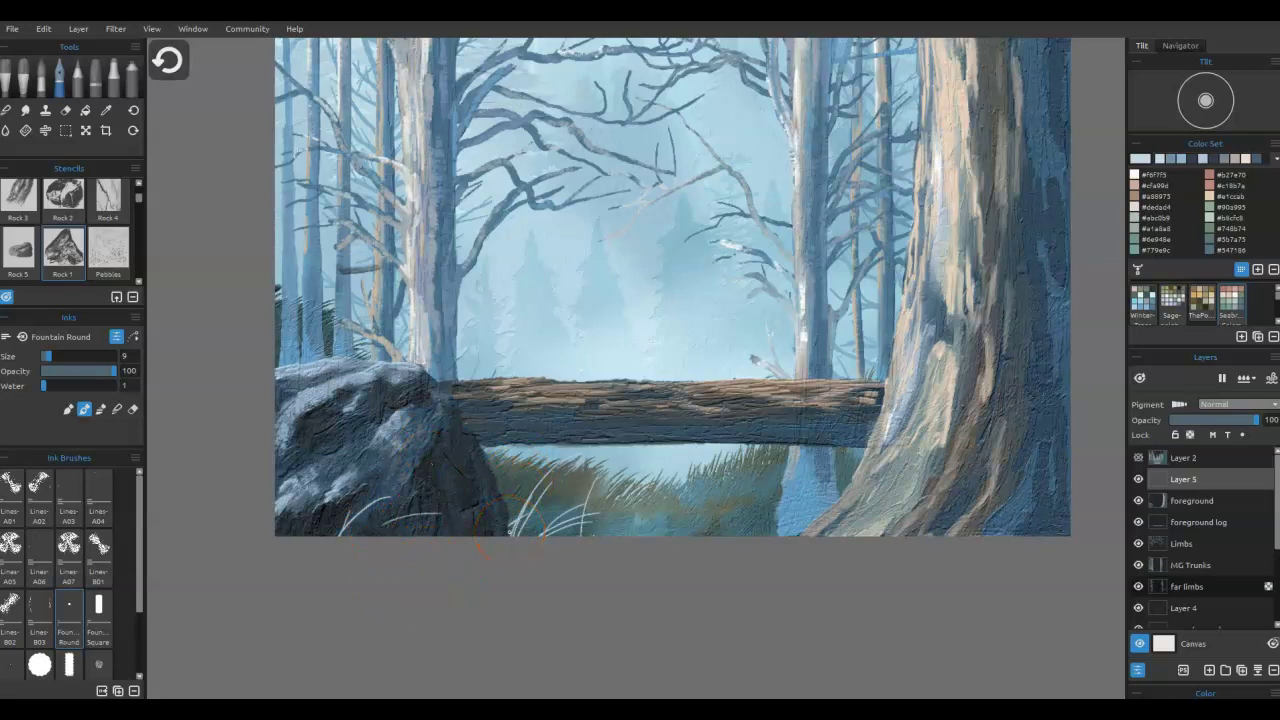
# - Paint pale curved grass blades over the lower part of the rock and beside the big tree's left root
pyautogui.moveTo(356, 546)
pyautogui.mouseDown()
pyautogui.moveTo(395, 478)
pyautogui.moveTo(448, 497)
pyautogui.moveTo(428, 450)
pyautogui.mouseUp()
pyautogui.moveTo(277, 586); pyautogui.dragTo(343, 458)
pyautogui.moveTo(312, 580); pyautogui.dragTo(350, 508)
pyautogui.moveTo(802, 574); pyautogui.dragTo(833, 472)
pyautogui.moveTo(806, 574)
pyautogui.mouseDown()
pyautogui.moveTo(840, 500)
pyautogui.moveTo(833, 480)
pyautogui.mouseUp()
pyautogui.moveTo(824, 543); pyautogui.dragTo(857, 490)
pyautogui.moveTo(841, 560); pyautogui.dragTo(888, 516)
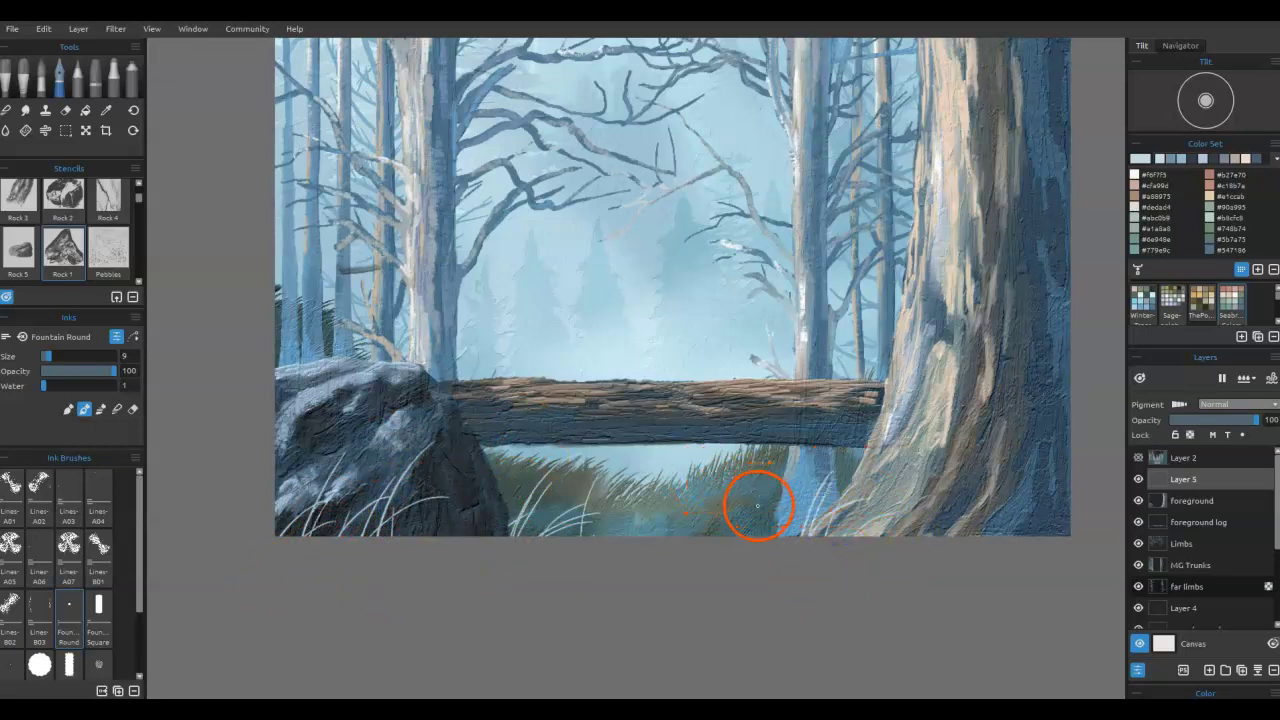
# - Sample blue-green tones from the ground grass and paint blades beside the big tree's left root
pyautogui.keyDown('alt'); pyautogui.click(746, 504); pyautogui.keyUp('alt')
pyautogui.moveTo(766, 556); pyautogui.dragTo(783, 505)
pyautogui.keyDown('alt'); pyautogui.click(738, 517); pyautogui.keyUp('alt')
pyautogui.moveTo(752, 556); pyautogui.dragTo(777, 499)
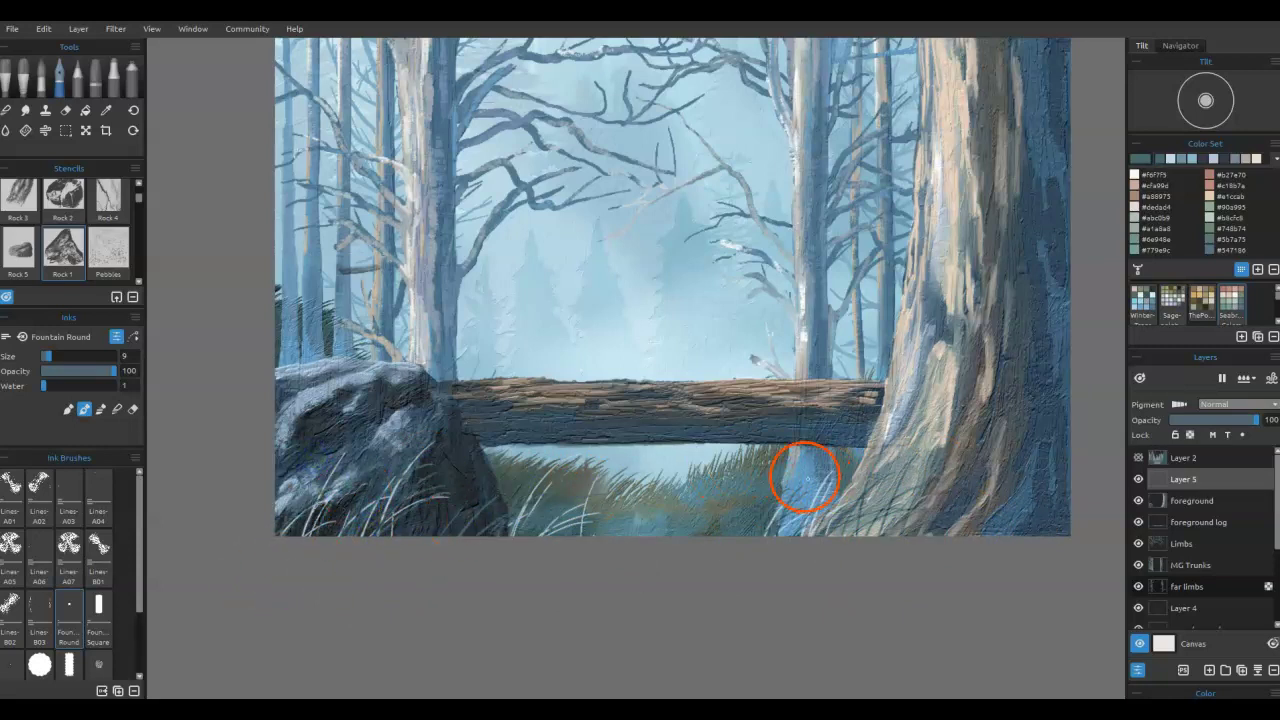
# - Sample a muted grey-green from the grass under the log and paint blades over the big tree's roots
pyautogui.press('alt')
pyautogui.keyDown('alt'); pyautogui.click(774, 456); pyautogui.keyUp('alt')
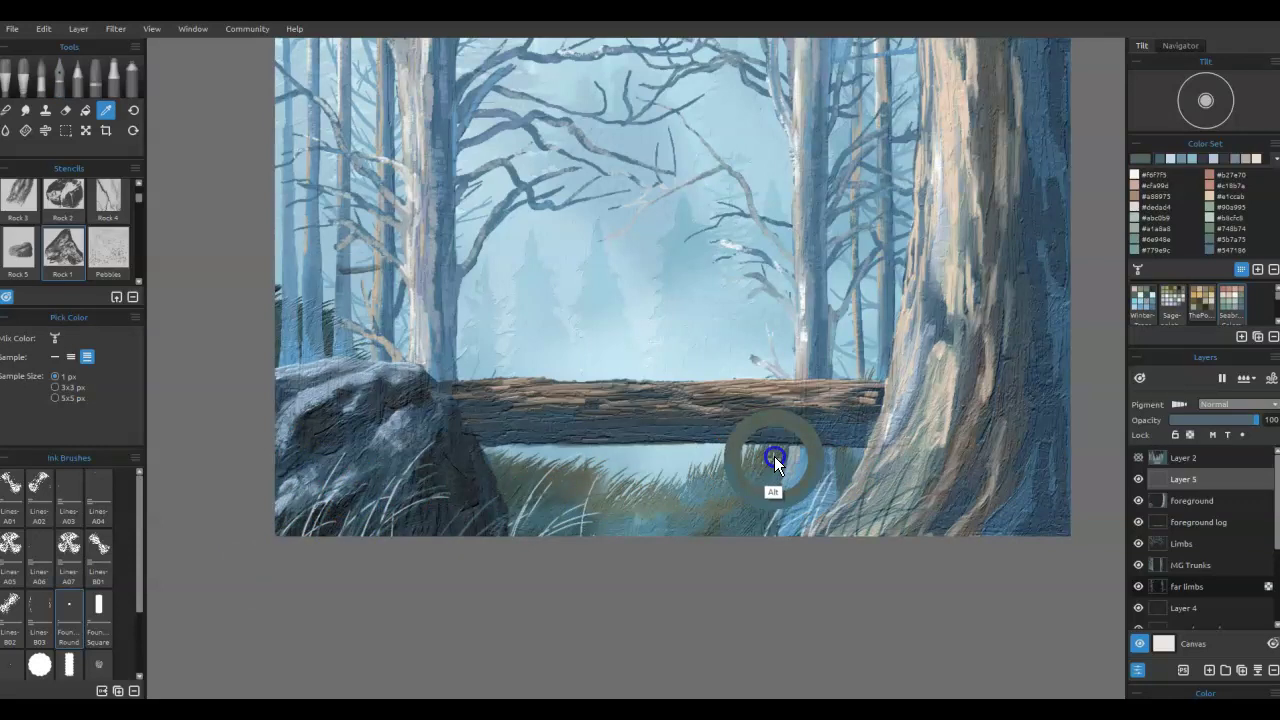
pyautogui.moveTo(790, 499); pyautogui.dragTo(803, 490)
pyautogui.moveTo(750, 567); pyautogui.dragTo(799, 517)
pyautogui.moveTo(767, 558); pyautogui.dragTo(831, 481)
pyautogui.moveTo(800, 545); pyautogui.dragTo(853, 501)
pyautogui.moveTo(820, 537)
pyautogui.mouseDown()
pyautogui.moveTo(867, 456)
pyautogui.moveTo(912, 468)
pyautogui.mouseUp()
pyautogui.moveTo(929, 566); pyautogui.dragTo(938, 430)
pyautogui.moveTo(911, 566); pyautogui.dragTo(985, 490)
# - Paint more grey-green grass blades over and beside the rock's base, and a few left of the big tree's roots
pyautogui.moveTo(490, 578); pyautogui.dragTo(530, 476)
pyautogui.moveTo(458, 577); pyautogui.dragTo(532, 488)
pyautogui.moveTo(412, 581); pyautogui.dragTo(440, 480)
pyautogui.moveTo(376, 602); pyautogui.dragTo(418, 496)
pyautogui.moveTo(393, 580); pyautogui.dragTo(425, 494)
pyautogui.moveTo(396, 553); pyautogui.dragTo(342, 496)
pyautogui.moveTo(262, 570); pyautogui.dragTo(334, 458)
pyautogui.moveTo(750, 540); pyautogui.dragTo(779, 406)
pyautogui.moveTo(791, 537); pyautogui.dragTo(819, 464)
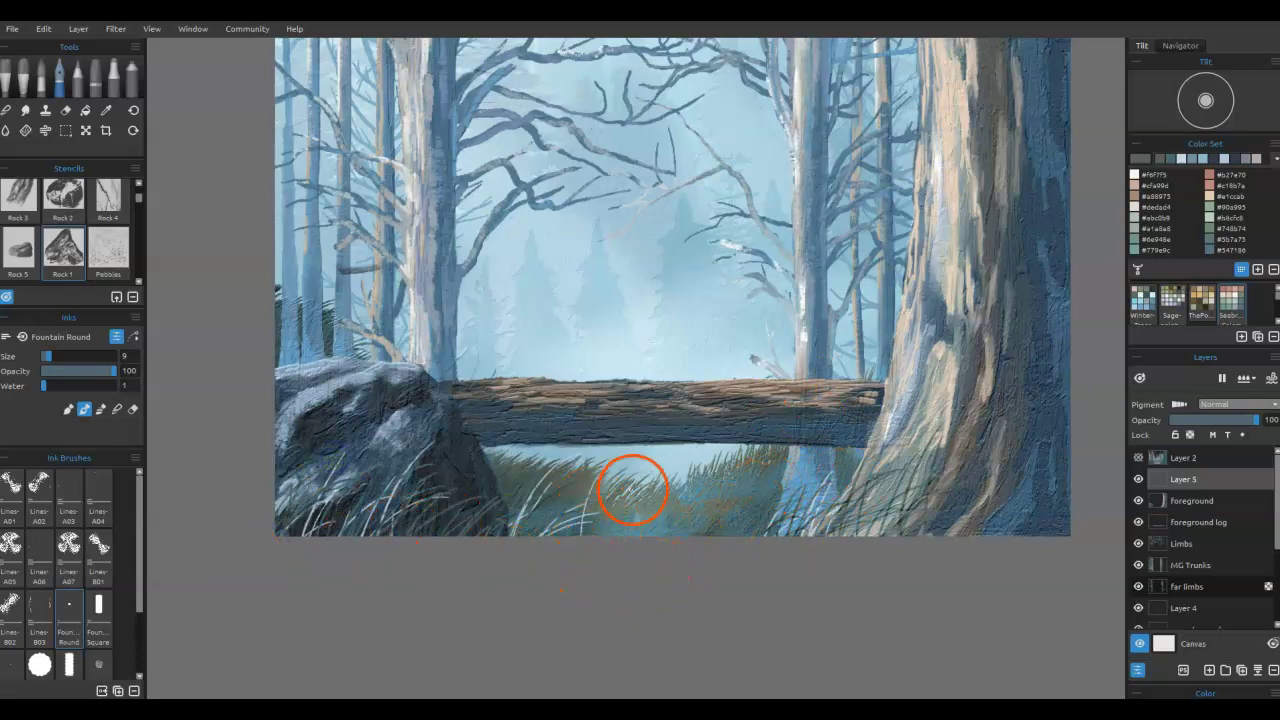
# - Sample the rock's dark shadow colour and paint dark grass blades in the central foreground and over the rock's base
pyautogui.keyDown('alt'); pyautogui.click(466, 475); pyautogui.keyUp('alt')
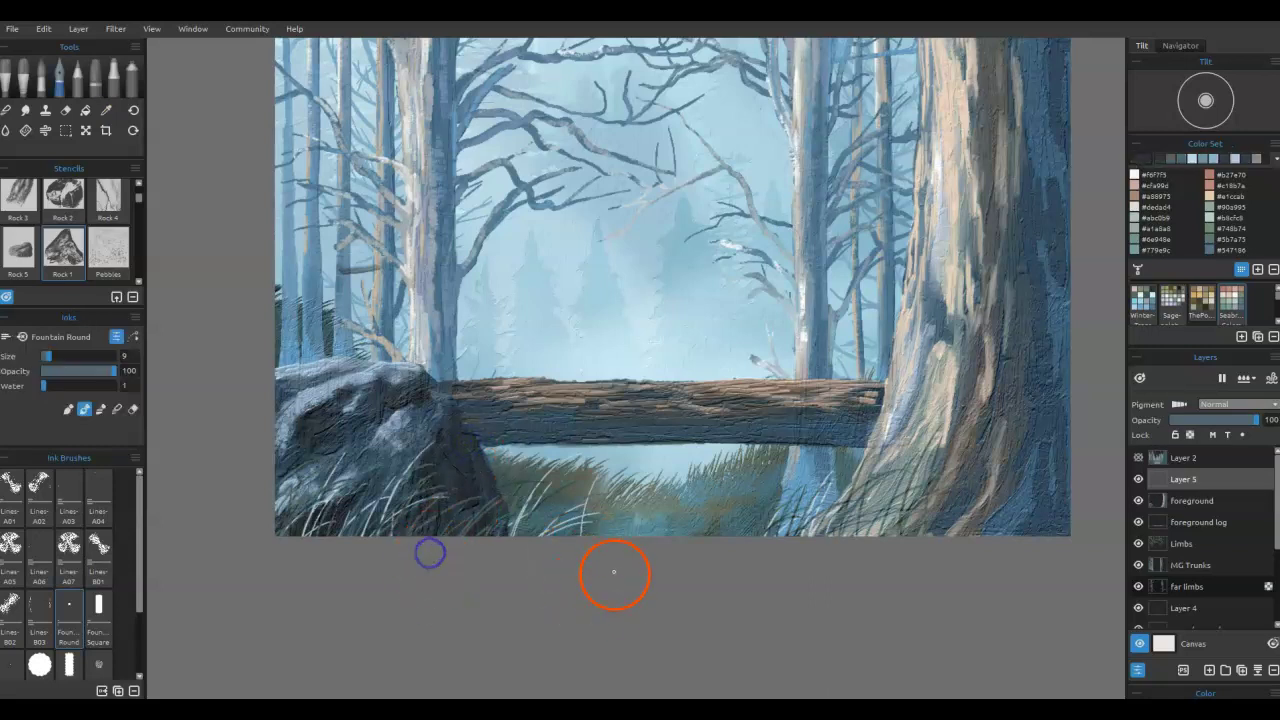
pyautogui.moveTo(643, 605); pyautogui.dragTo(714, 492)
pyautogui.moveTo(570, 568)
pyautogui.mouseDown()
pyautogui.moveTo(594, 497)
pyautogui.moveTo(558, 470)
pyautogui.mouseUp()
pyautogui.moveTo(244, 576)
pyautogui.mouseDown()
pyautogui.moveTo(306, 449)
pyautogui.moveTo(309, 461)
pyautogui.mouseUp()
pyautogui.moveTo(273, 597)
pyautogui.mouseDown()
pyautogui.moveTo(328, 448)
pyautogui.moveTo(414, 483)
pyautogui.mouseUp()
pyautogui.moveTo(284, 555); pyautogui.dragTo(345, 470)
# - Paint dark curved grass blades across the base of the big foreground tree
pyautogui.moveTo(927, 596)
pyautogui.mouseDown()
pyautogui.moveTo(916, 583)
pyautogui.moveTo(958, 482)
pyautogui.mouseUp()
pyautogui.moveTo(989, 580)
pyautogui.mouseDown()
pyautogui.moveTo(1011, 461)
pyautogui.moveTo(1044, 563)
pyautogui.moveTo(1015, 585)
pyautogui.moveTo(993, 483)
pyautogui.moveTo(986, 591)
pyautogui.mouseUp()
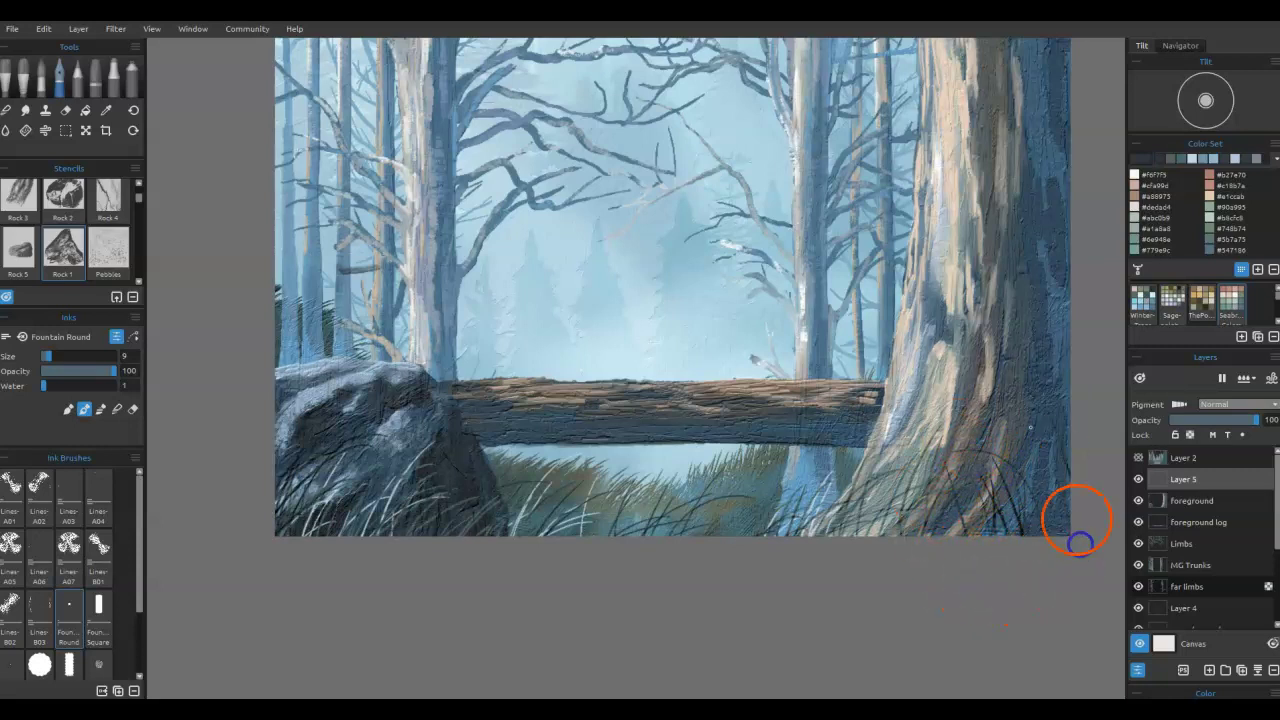
pyautogui.moveTo(1001, 449)
pyautogui.mouseDown()
pyautogui.moveTo(957, 496)
pyautogui.moveTo(1001, 597)
pyautogui.mouseUp()
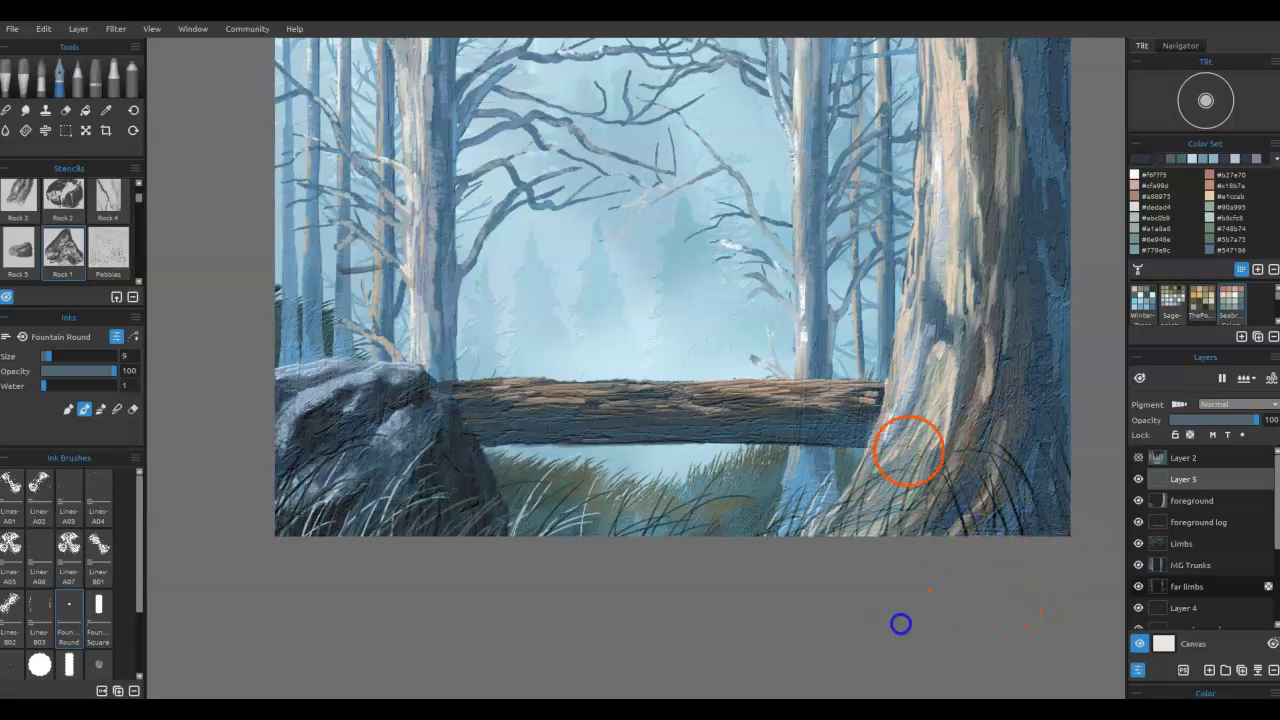
# - Switch to the Pentell pencil, add a dark grass blade in the central foreground, and reduce the brush size to 9
pyautogui.click(76, 85)
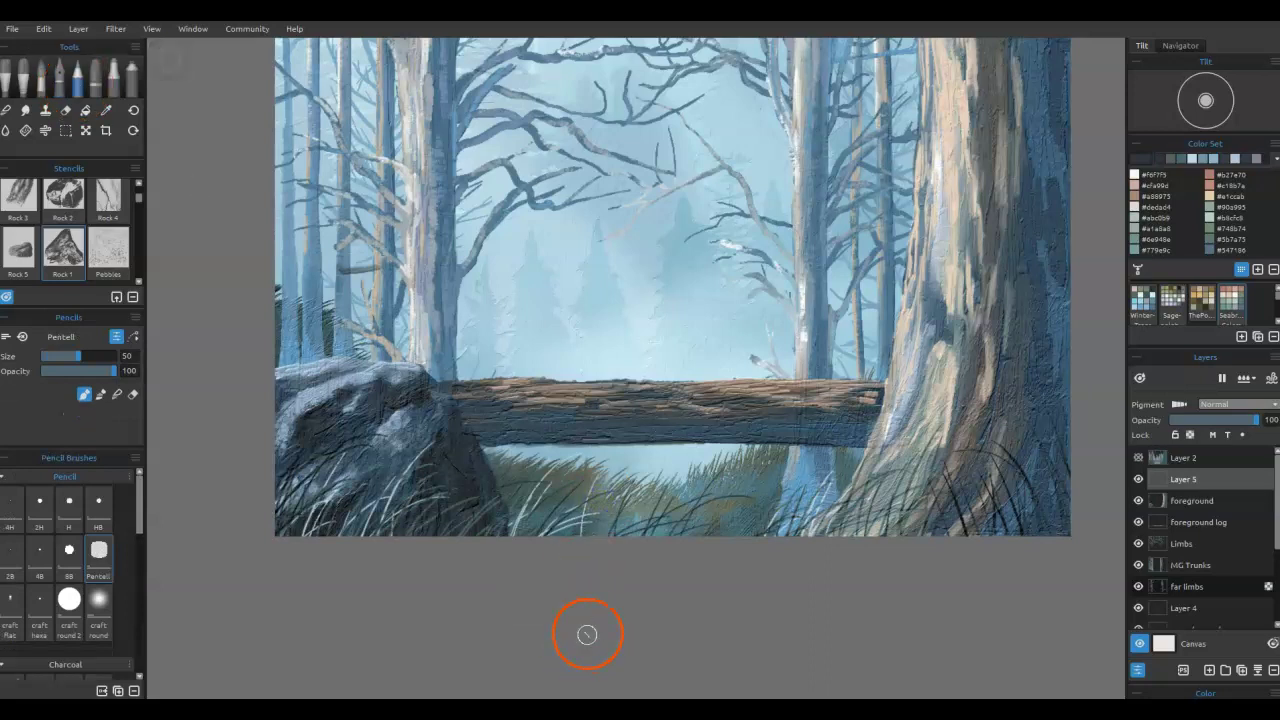
pyautogui.press('[')
pyautogui.press('[')
pyautogui.press('[')
pyautogui.press('[')
pyautogui.press('[')
pyautogui.press('[')
pyautogui.press('[')
pyautogui.press('[')
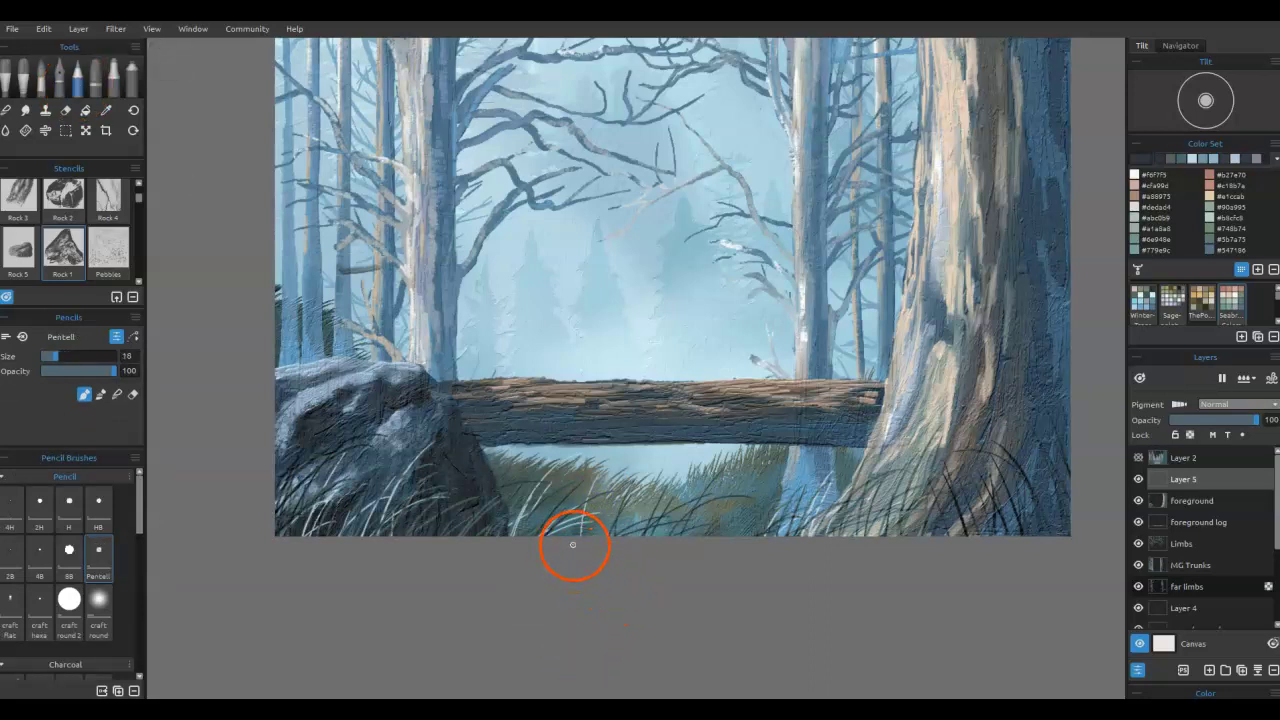
pyautogui.moveTo(567, 563)
pyautogui.mouseDown()
pyautogui.moveTo(612, 533)
pyautogui.moveTo(610, 502)
pyautogui.mouseUp()
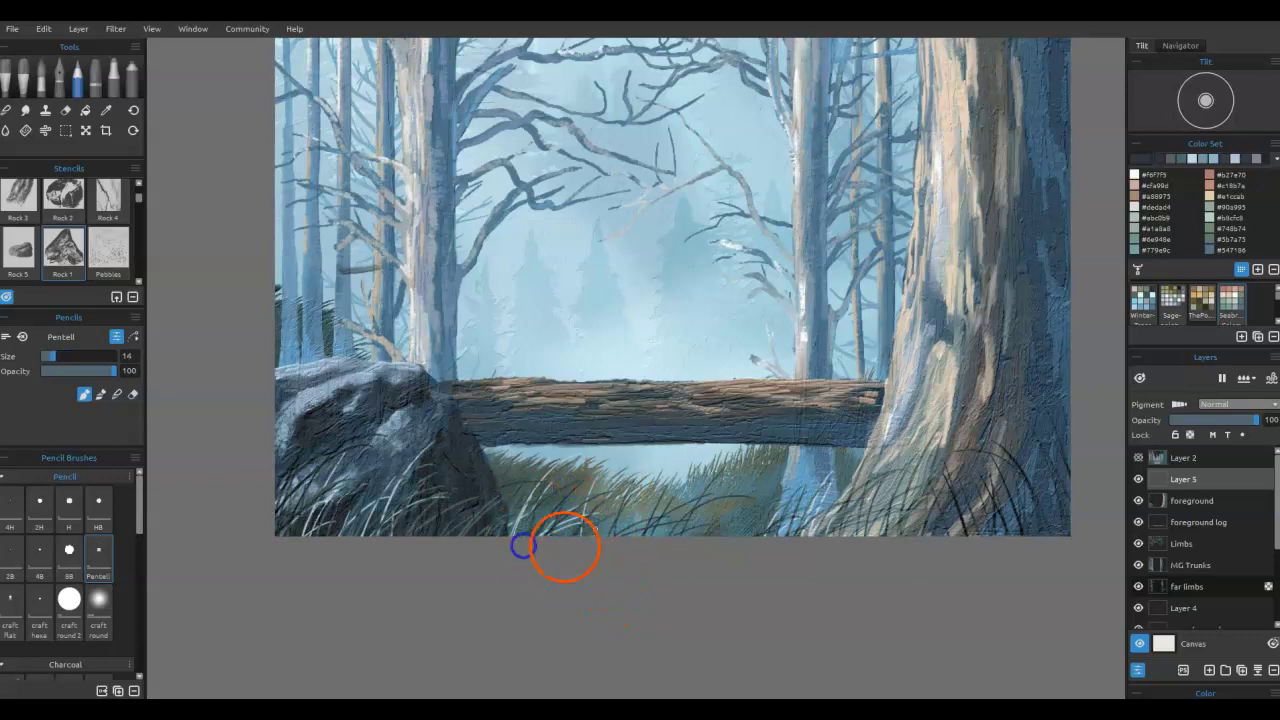
pyautogui.press('[')
pyautogui.press('[')
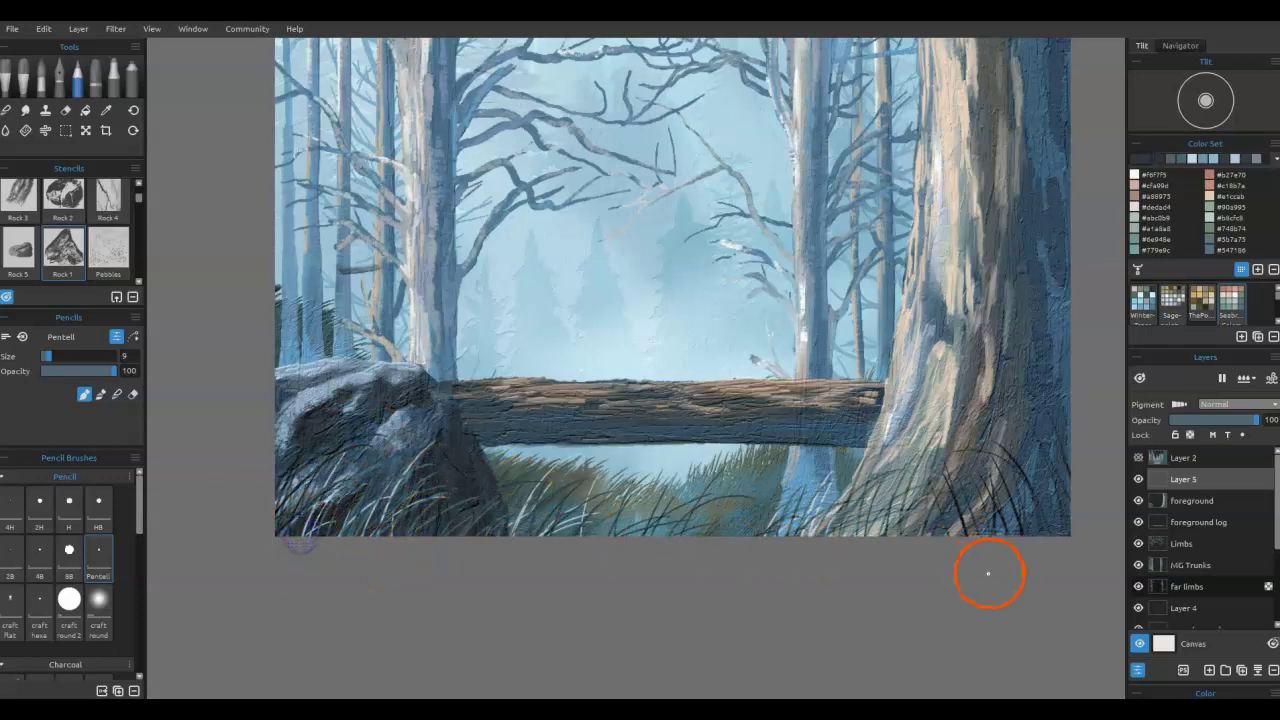
# - Draw fine dark grass blades over the big tree's roots and across the grass beside them, toward the central foreground
pyautogui.moveTo(1055, 557)
pyautogui.mouseDown()
pyautogui.moveTo(1054, 454)
pyautogui.moveTo(1003, 414)
pyautogui.moveTo(990, 462)
pyautogui.mouseUp()
pyautogui.moveTo(957, 560); pyautogui.dragTo(890, 430)
pyautogui.moveTo(840, 587); pyautogui.dragTo(902, 418)
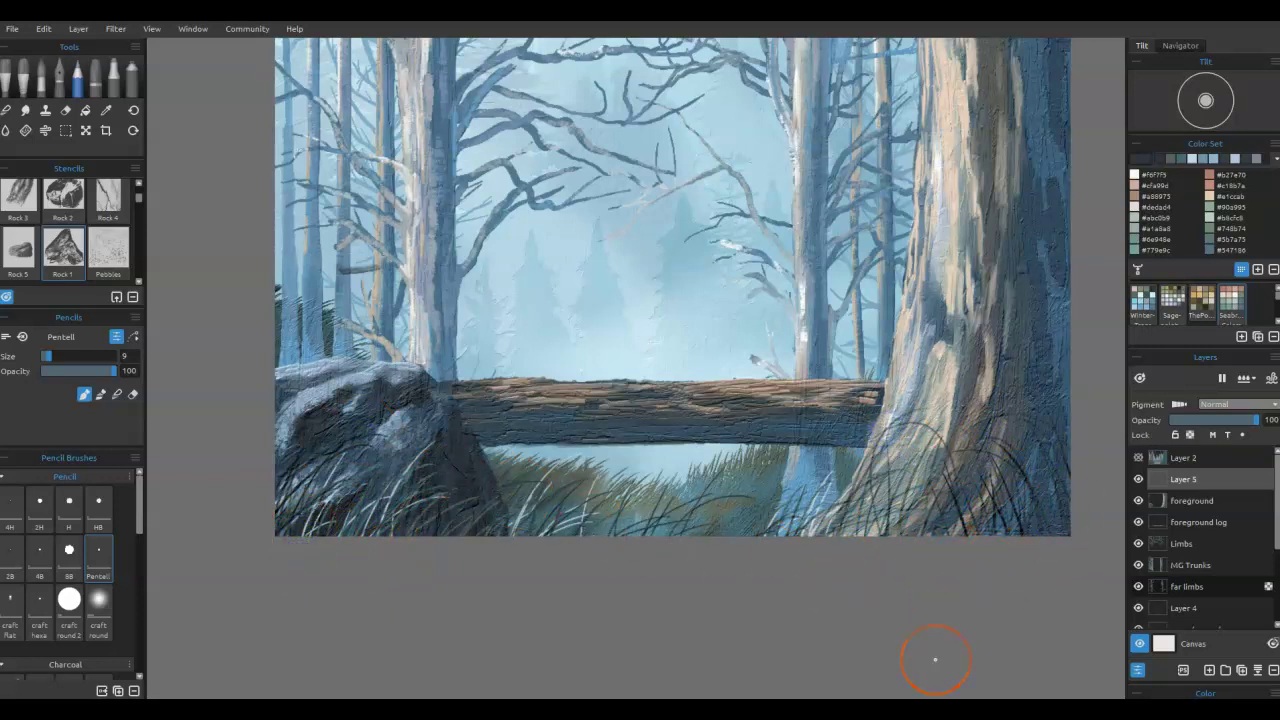
pyautogui.moveTo(844, 574)
pyautogui.mouseDown()
pyautogui.moveTo(888, 609)
pyautogui.moveTo(809, 449)
pyautogui.mouseUp()
pyautogui.moveTo(766, 571)
pyautogui.mouseDown()
pyautogui.moveTo(789, 563)
pyautogui.moveTo(743, 460)
pyautogui.mouseUp()
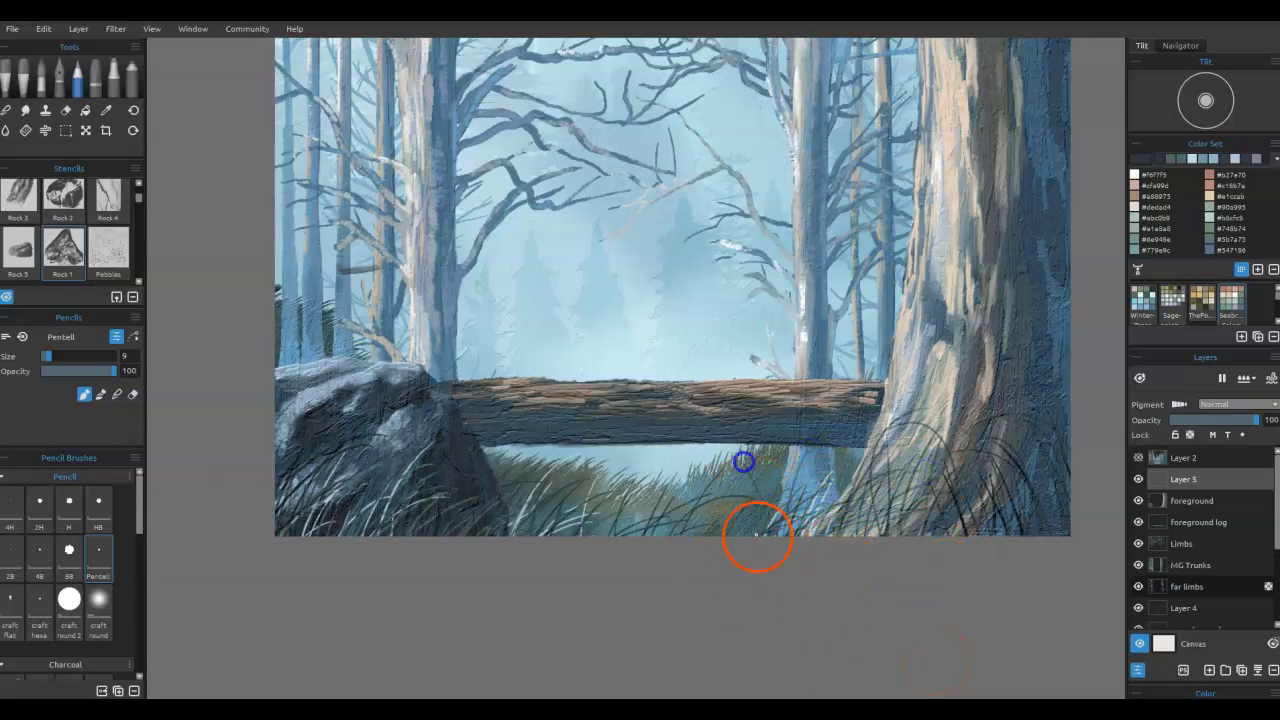
pyautogui.moveTo(709, 595); pyautogui.dragTo(718, 488)
pyautogui.moveTo(707, 573); pyautogui.dragTo(714, 498)
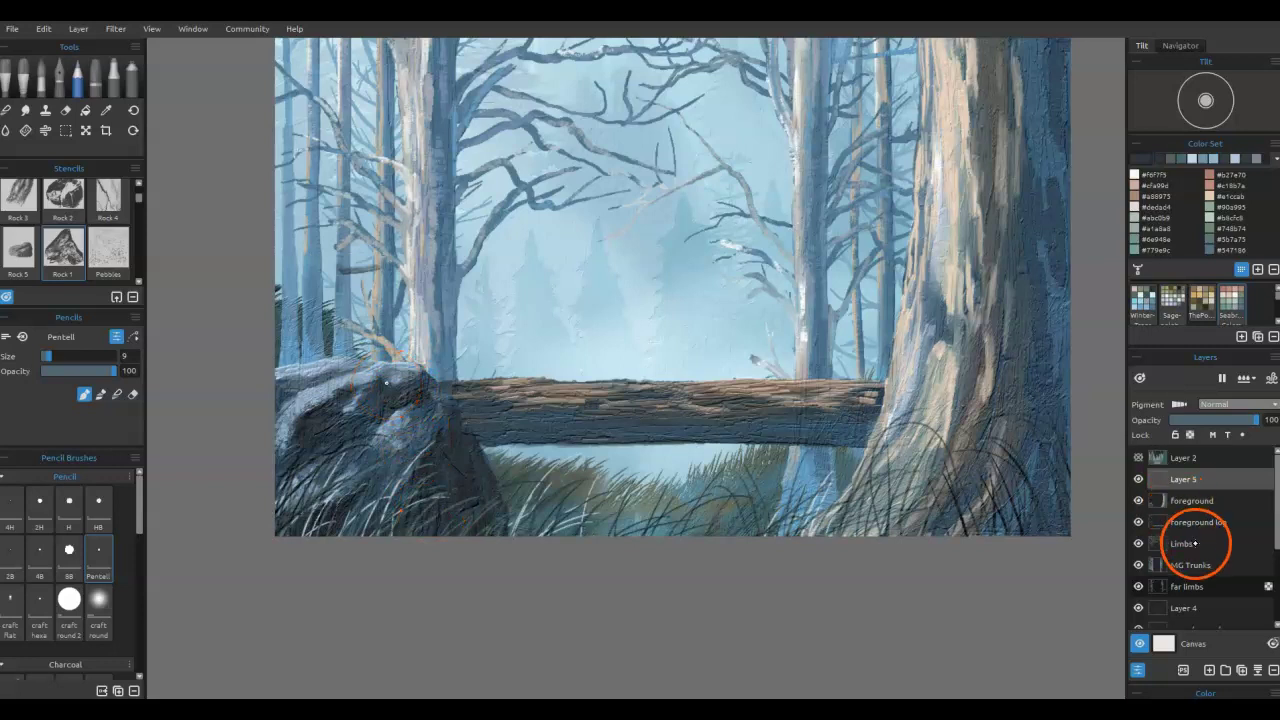
# - On the foreground log layer, draw fine dark grass blades rising behind the big rock
pyautogui.click(1192, 501)
pyautogui.click(1198, 522)
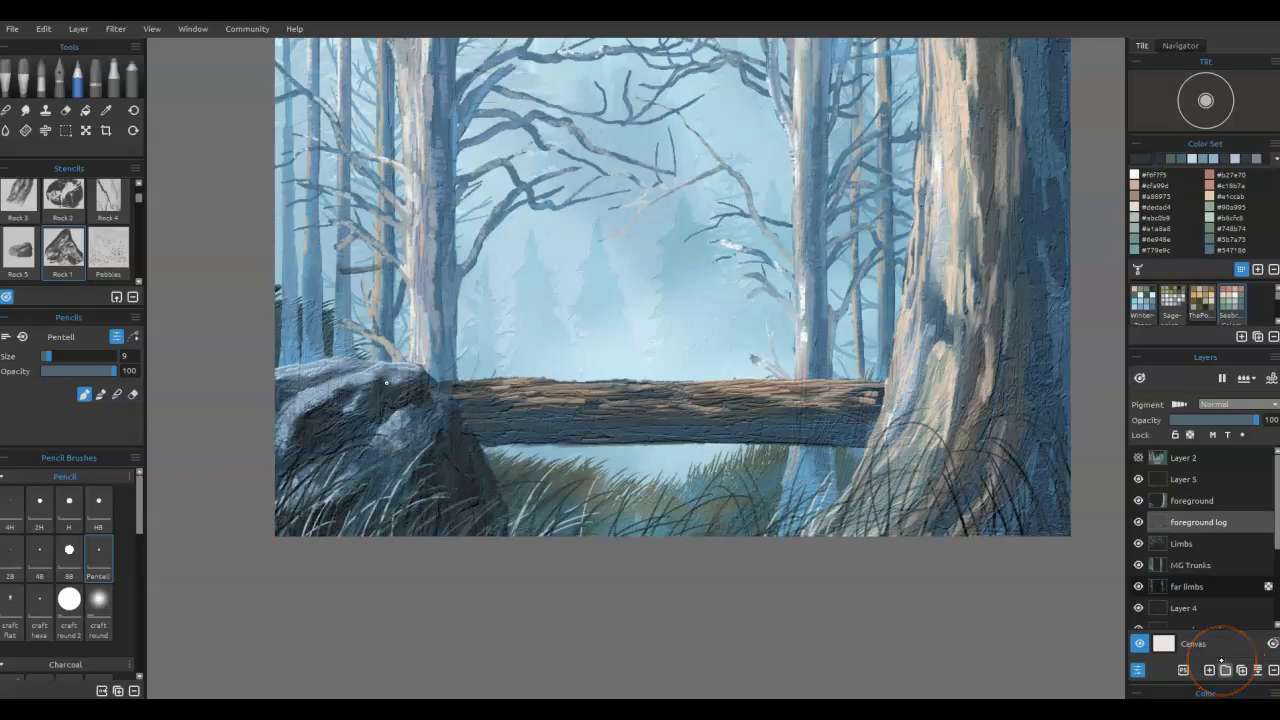
pyautogui.moveTo(288, 388)
pyautogui.mouseDown()
pyautogui.moveTo(295, 350)
pyautogui.moveTo(347, 328)
pyautogui.mouseUp()
pyautogui.moveTo(345, 388)
pyautogui.mouseDown()
pyautogui.moveTo(386, 351)
pyautogui.moveTo(391, 286)
pyautogui.mouseUp()
pyautogui.moveTo(263, 414)
pyautogui.mouseDown()
pyautogui.moveTo(318, 314)
pyautogui.moveTo(363, 290)
pyautogui.mouseUp()
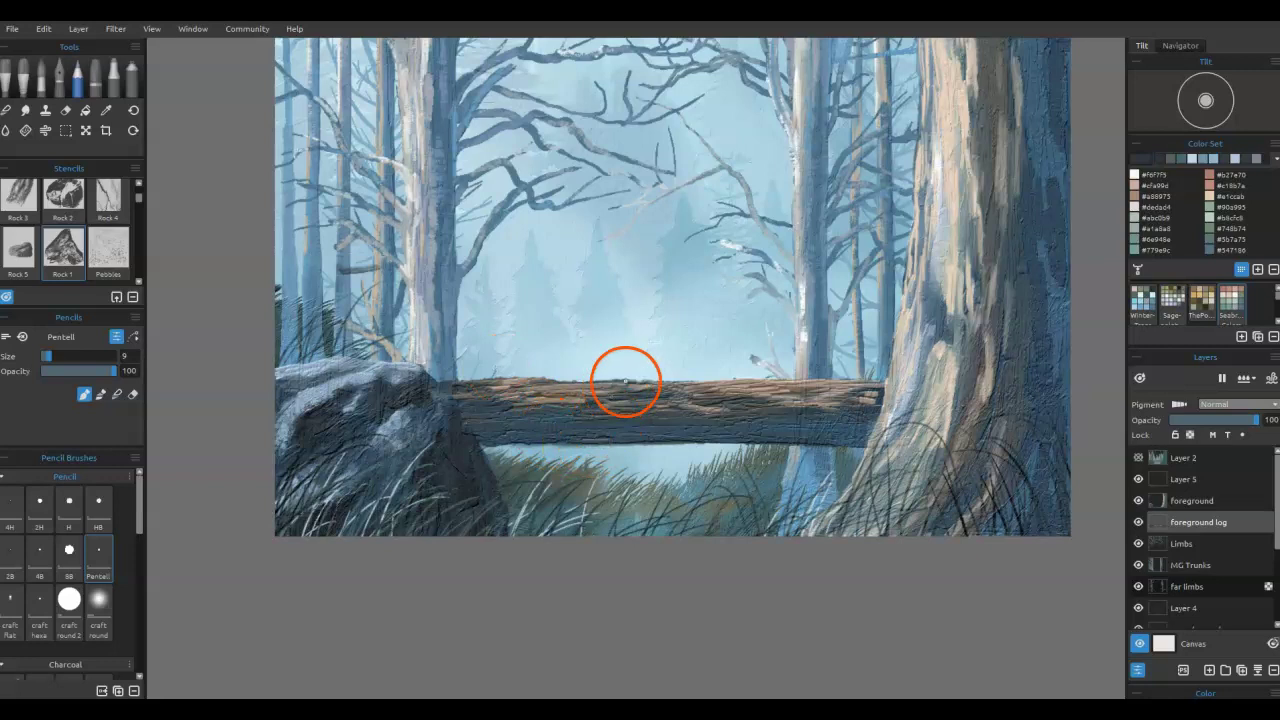
pyautogui.hotkey('ctrl', '0')
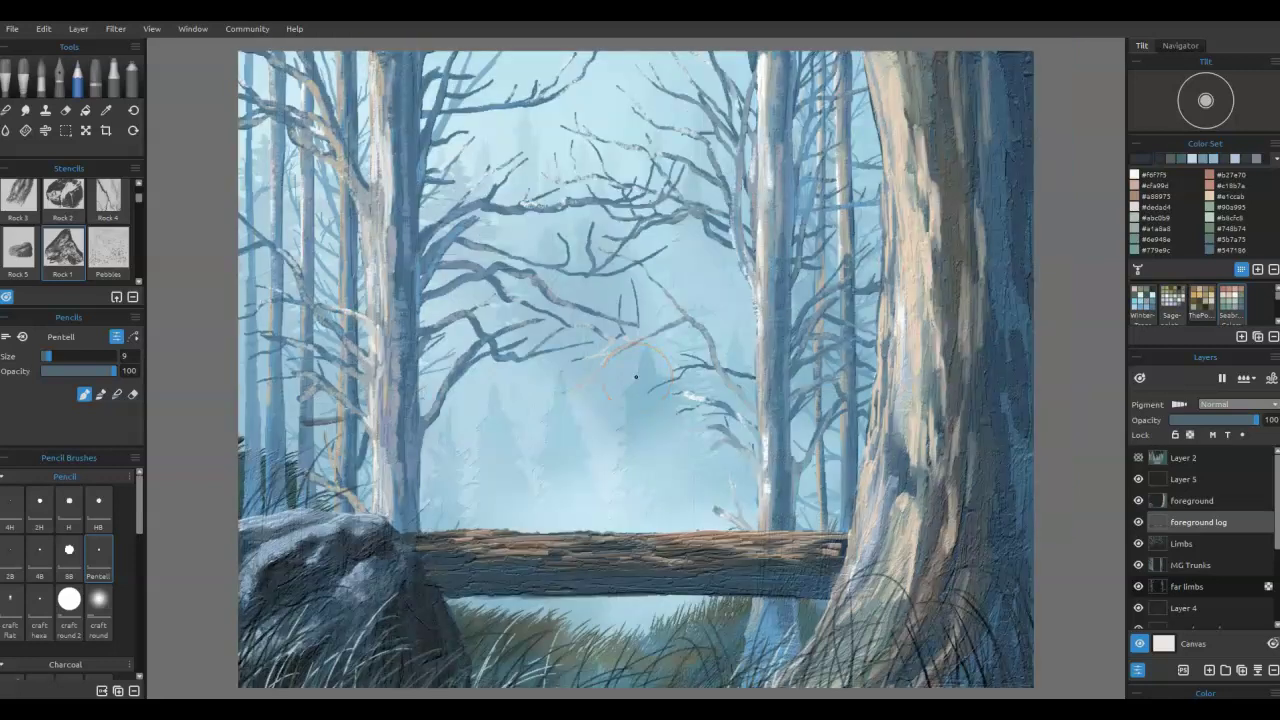
pyautogui.moveTo(666, 418); pyautogui.dragTo(674, 408)
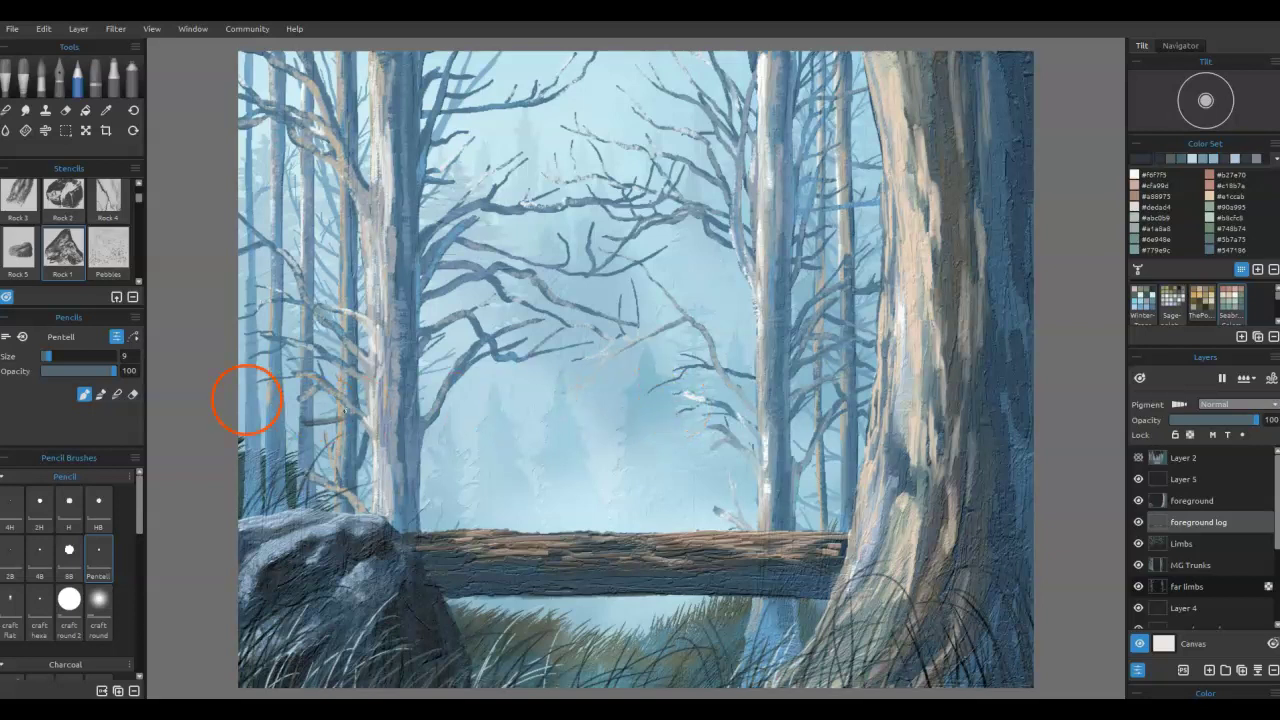
# - Switch to the Spatter 4 watercolor brush at size 18
pyautogui.click(45, 120)
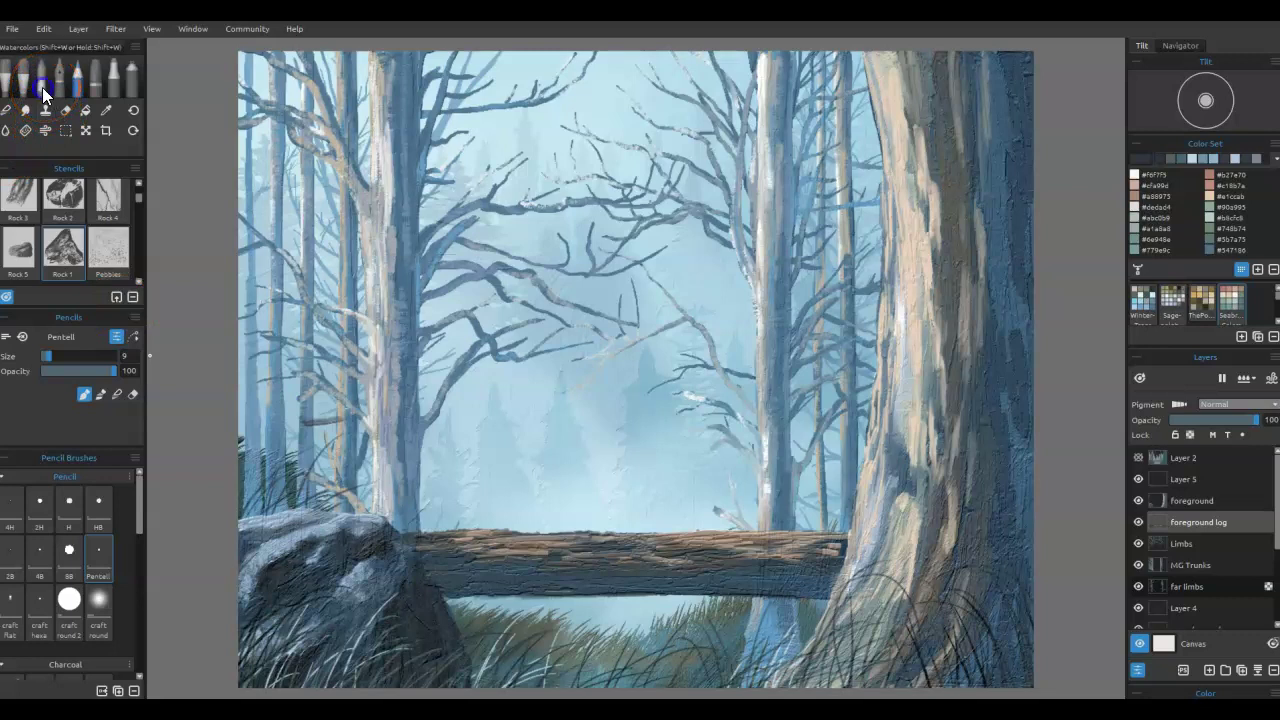
pyautogui.click(44, 93)
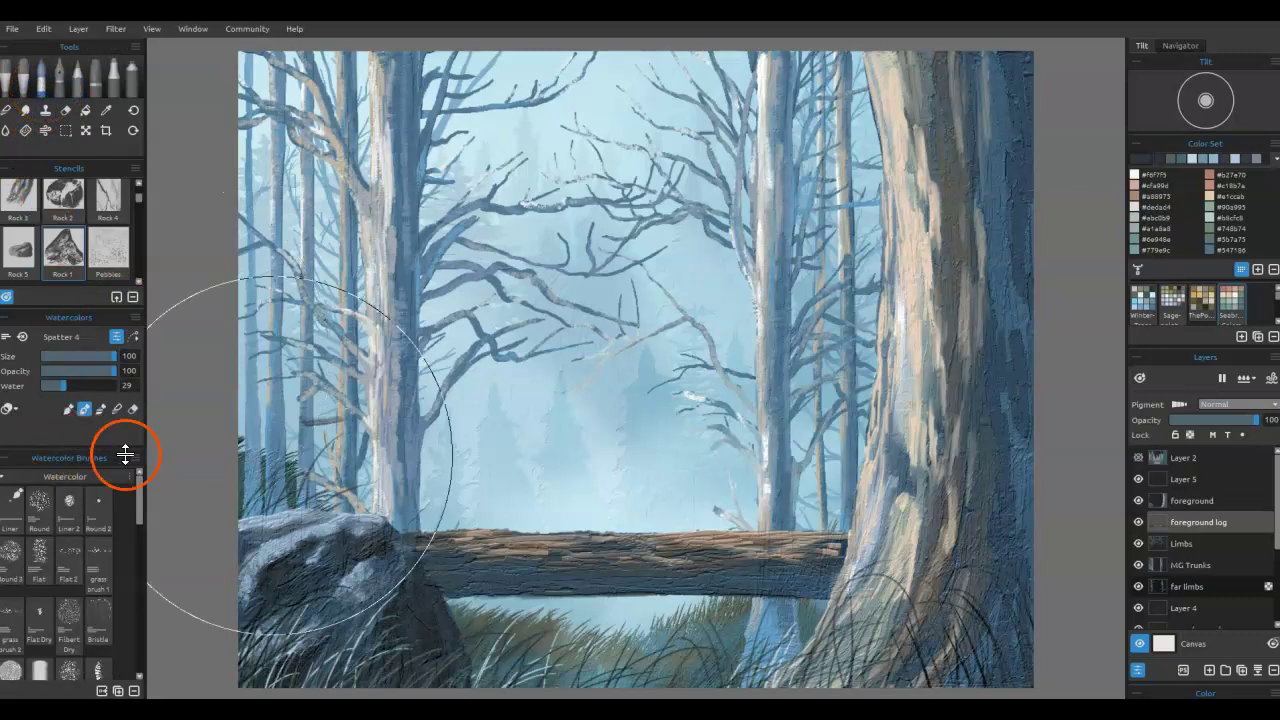
pyautogui.press('[')
pyautogui.moveTo(397, 398); pyautogui.dragTo(395, 400)
# - Place the space stencil from the Celestial group and enlarge it to cover the whole painting
pyautogui.click(127, 253)
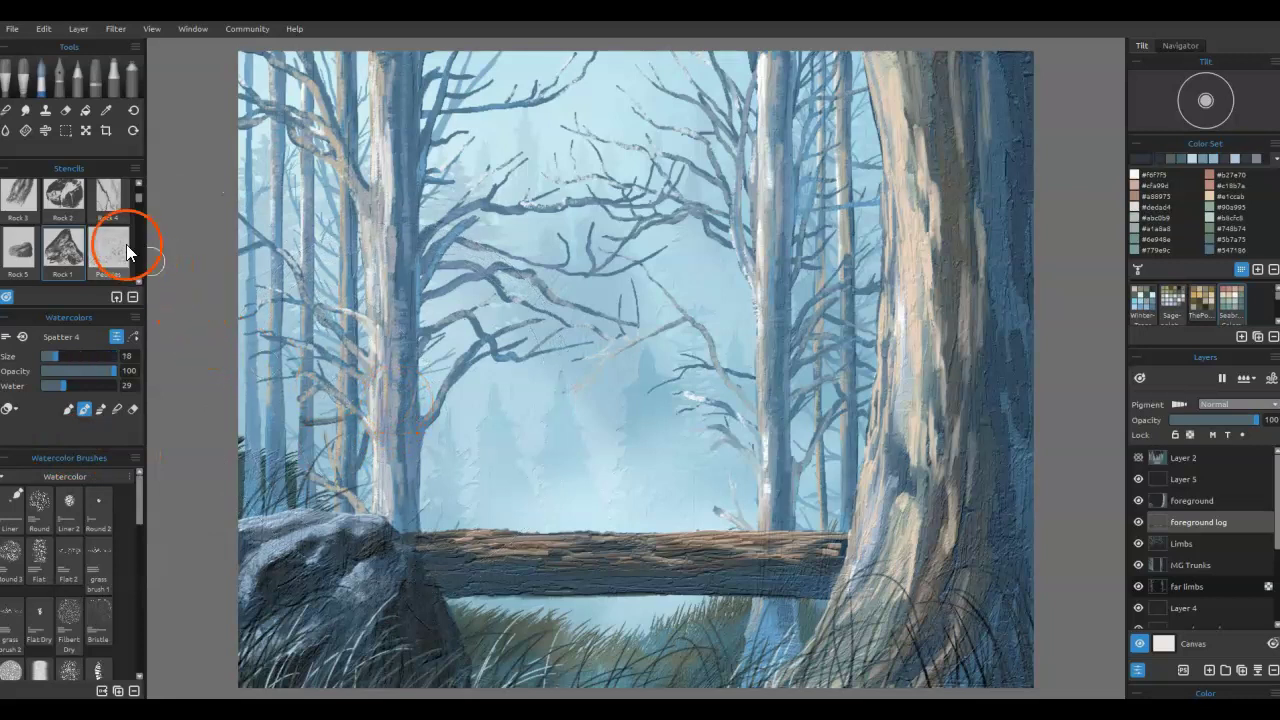
pyautogui.scroll(2, 113, 240)
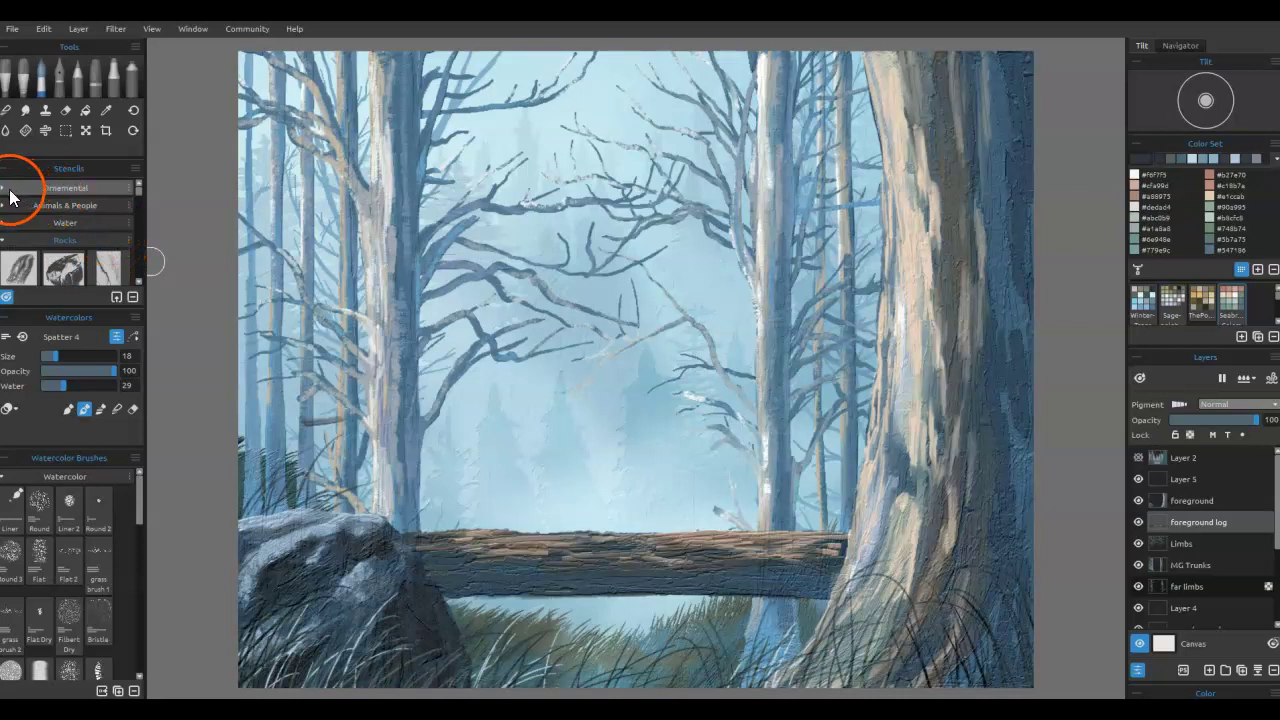
pyautogui.click(6, 238)
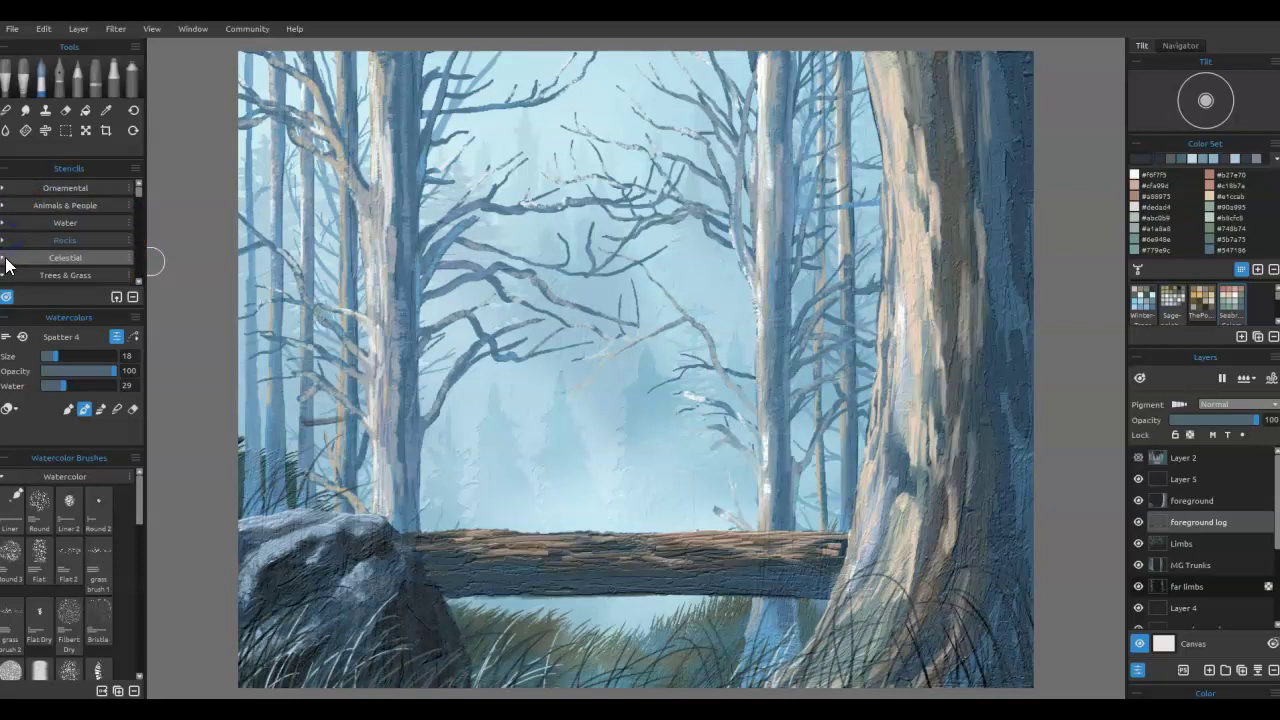
pyautogui.click(6, 258)
pyautogui.scroll(-1, 63, 244)
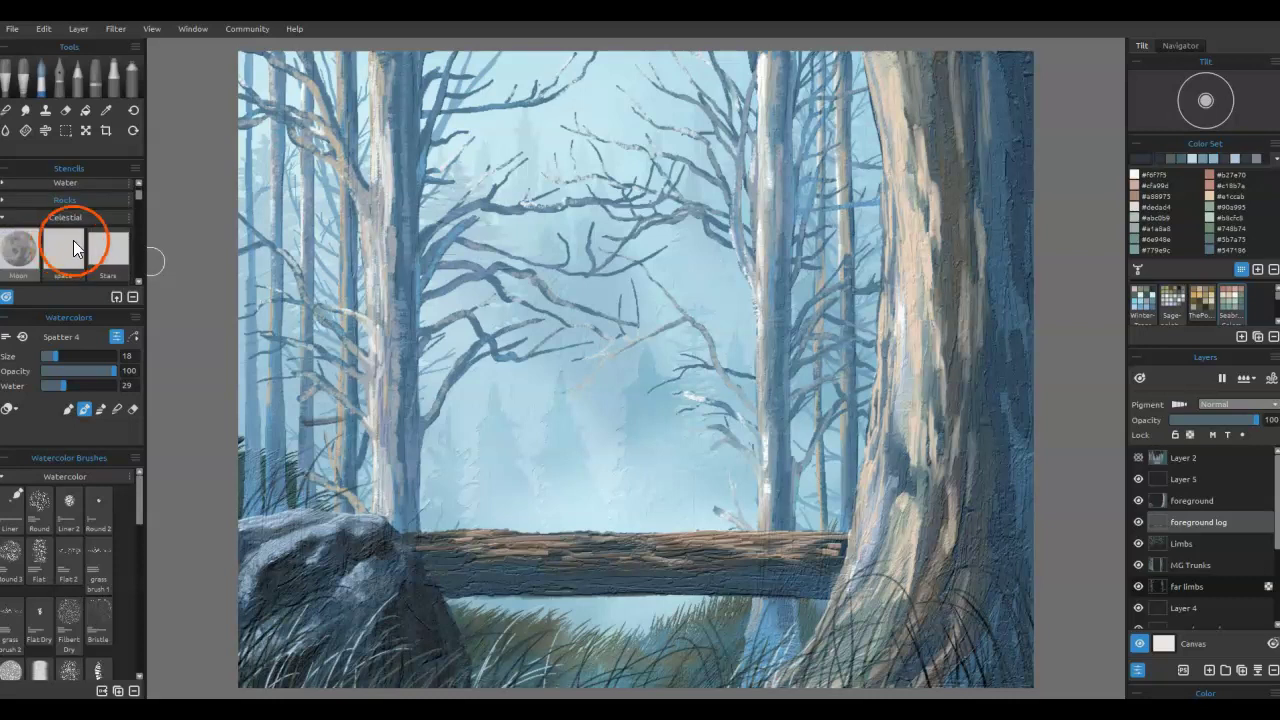
pyautogui.click(76, 246)
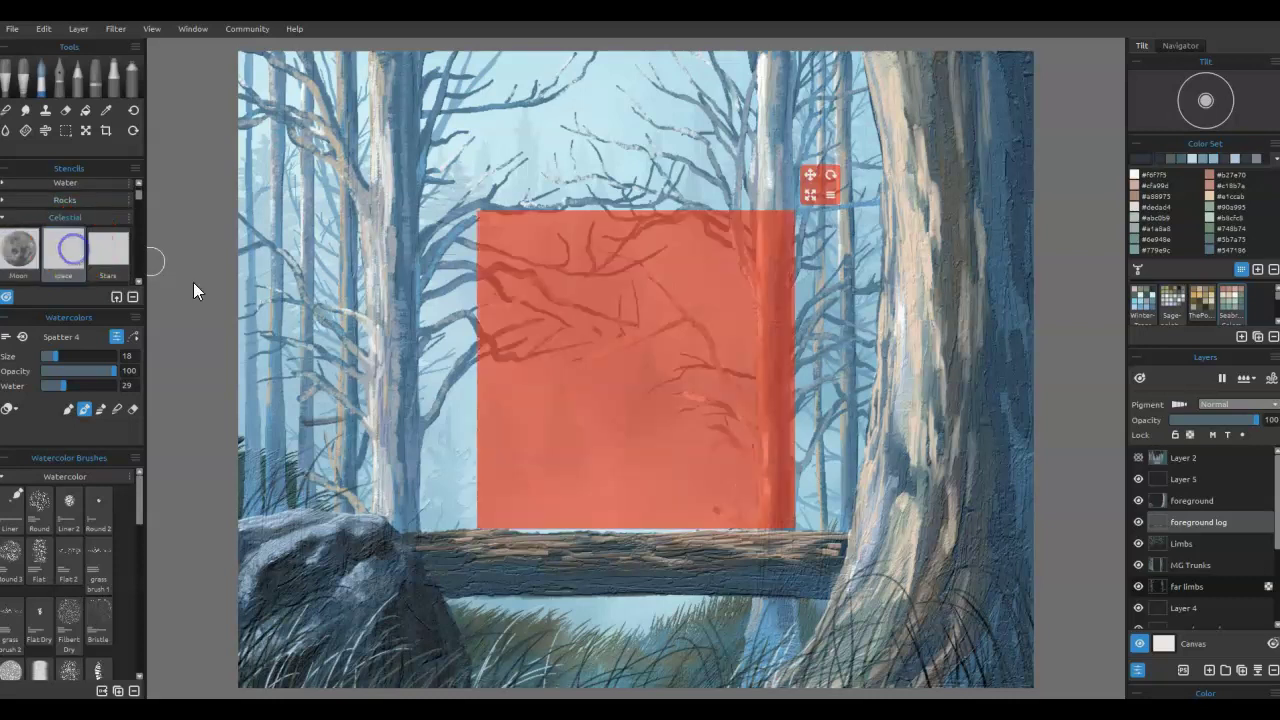
pyautogui.click(810, 200)
pyautogui.moveTo(808, 205); pyautogui.dragTo(1097, 67)
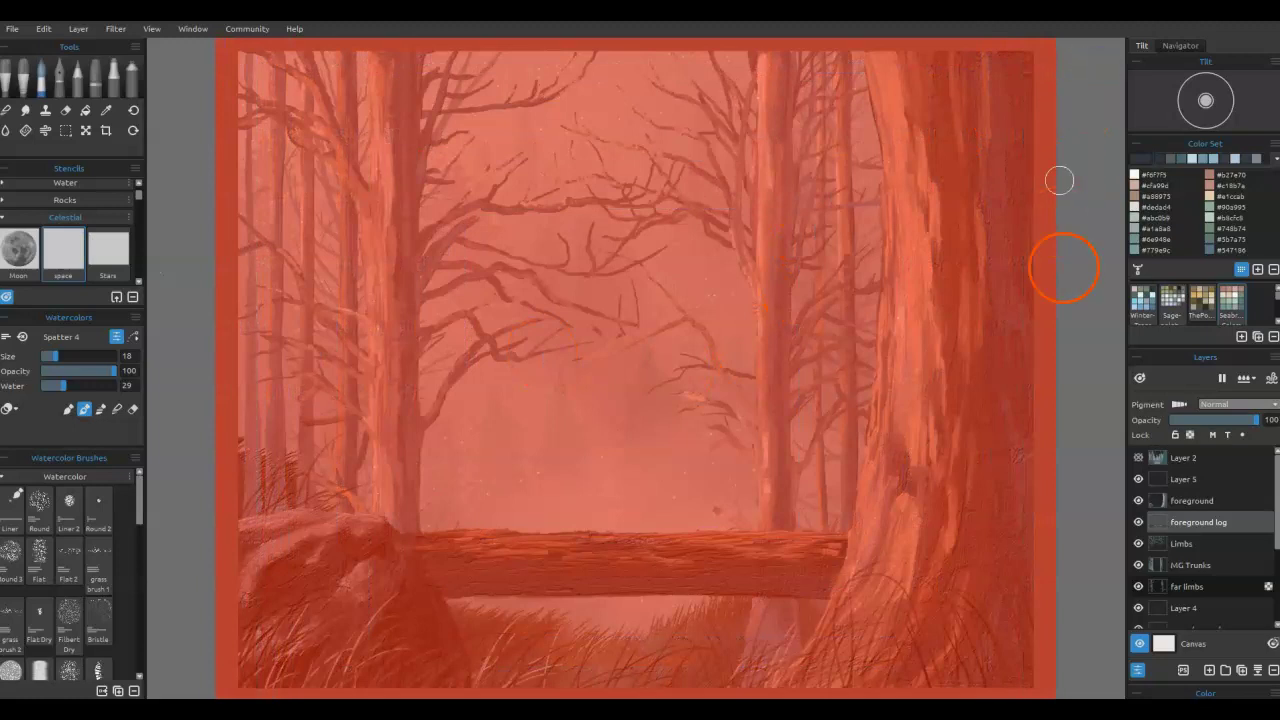
# - Add a new layer above Layer 5 and choose the near-white colour from the colour set
pyautogui.click(1175, 478)
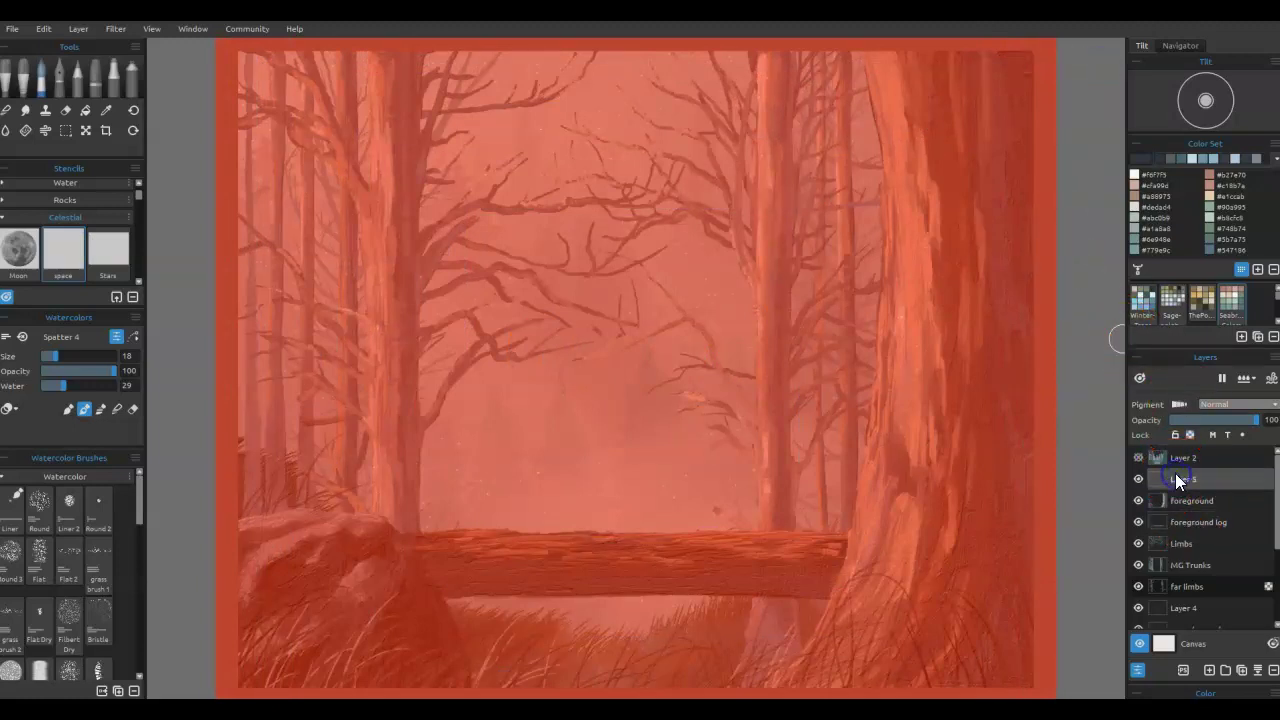
pyautogui.click(1241, 670)
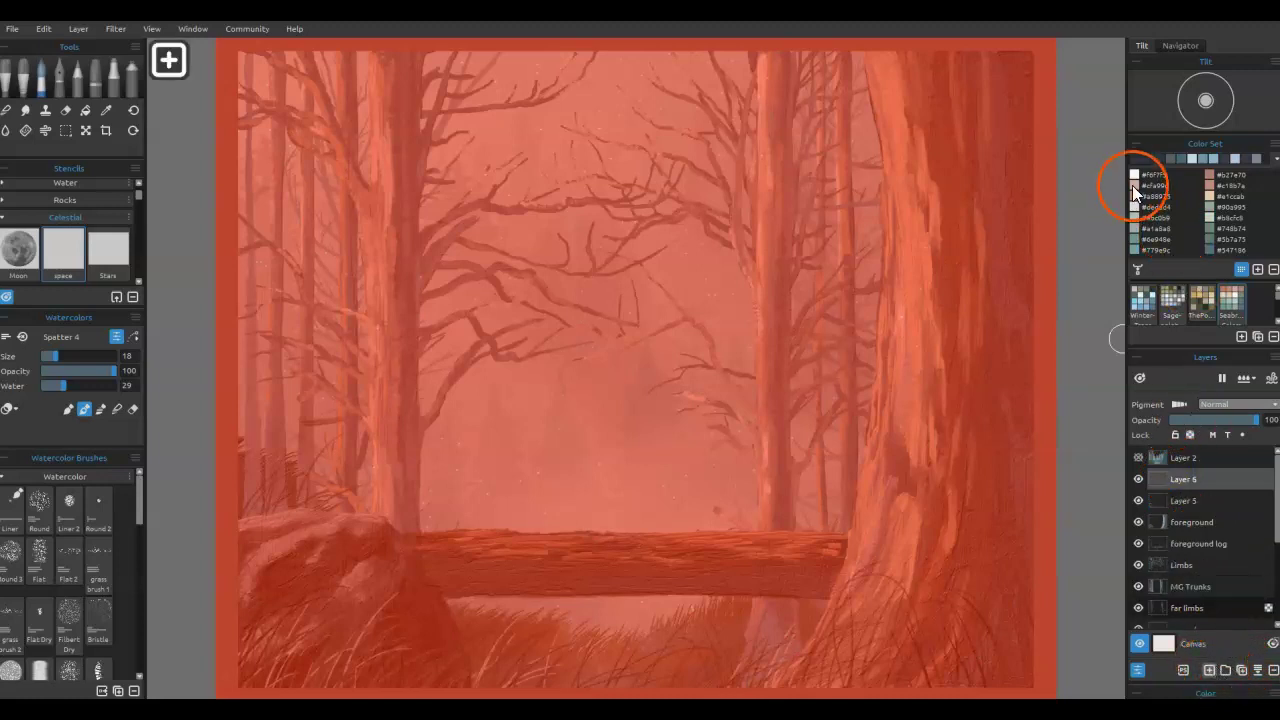
pyautogui.click(1134, 175)
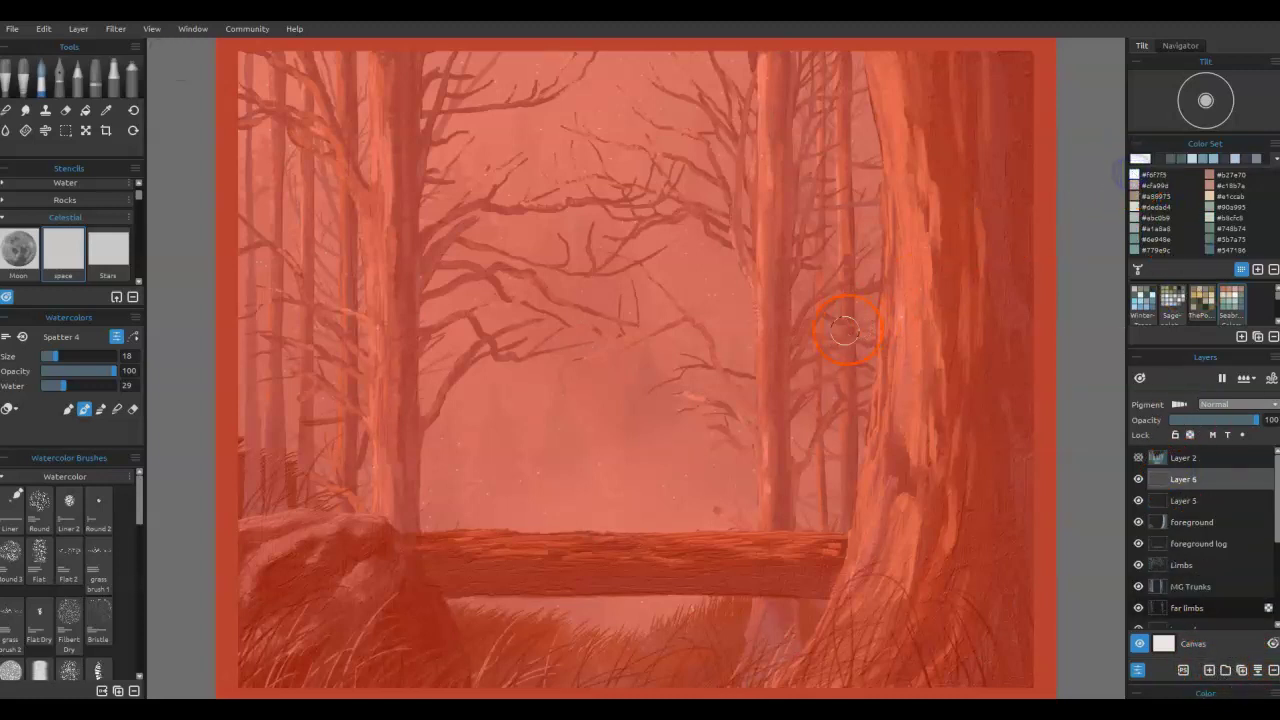
# - Paint small white snowflakes through the space stencil across the painting with the Knife Smooth 2 oil brush at size 100
pyautogui.click(24, 80)
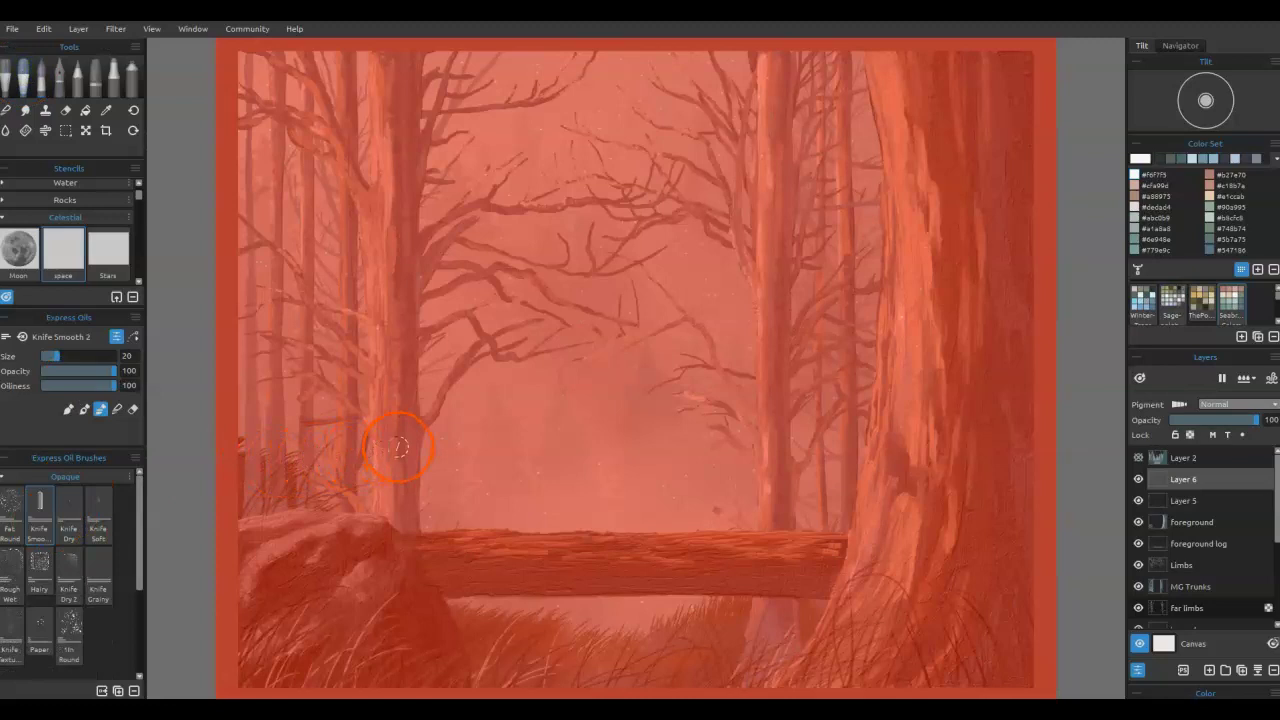
pyautogui.press(']')
pyautogui.press(']')
pyautogui.press(']')
pyautogui.press(']')
pyautogui.press(']')
pyautogui.press(']')
pyautogui.press(']')
pyautogui.press(']')
pyautogui.press(']')
pyautogui.press(']')
pyautogui.press(']')
pyautogui.press(']')
pyautogui.press(']')
pyautogui.press(']')
pyautogui.press(']')
pyautogui.moveTo(212, 105)
pyautogui.mouseDown()
pyautogui.moveTo(254, 180)
pyautogui.moveTo(588, 188)
pyautogui.moveTo(807, 377)
pyautogui.mouseUp()
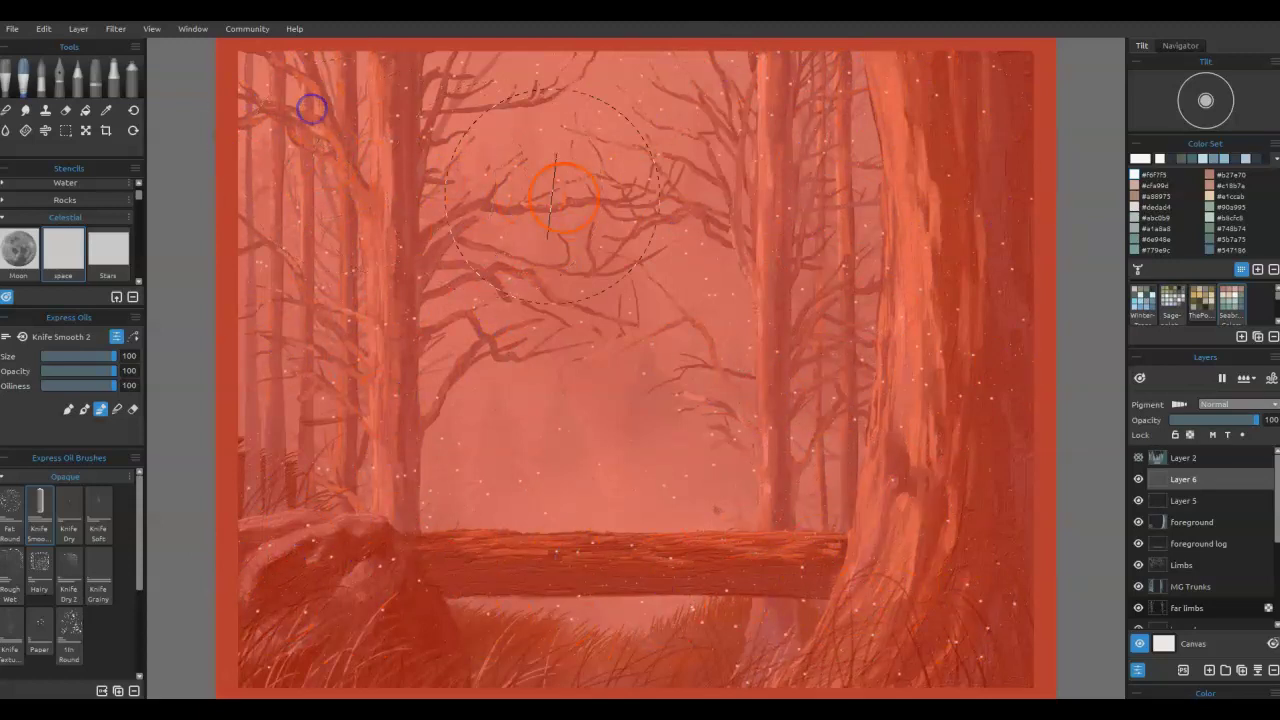
pyautogui.moveTo(660, 407)
pyautogui.mouseDown()
pyautogui.moveTo(572, 417)
pyautogui.moveTo(517, 305)
pyautogui.mouseUp()
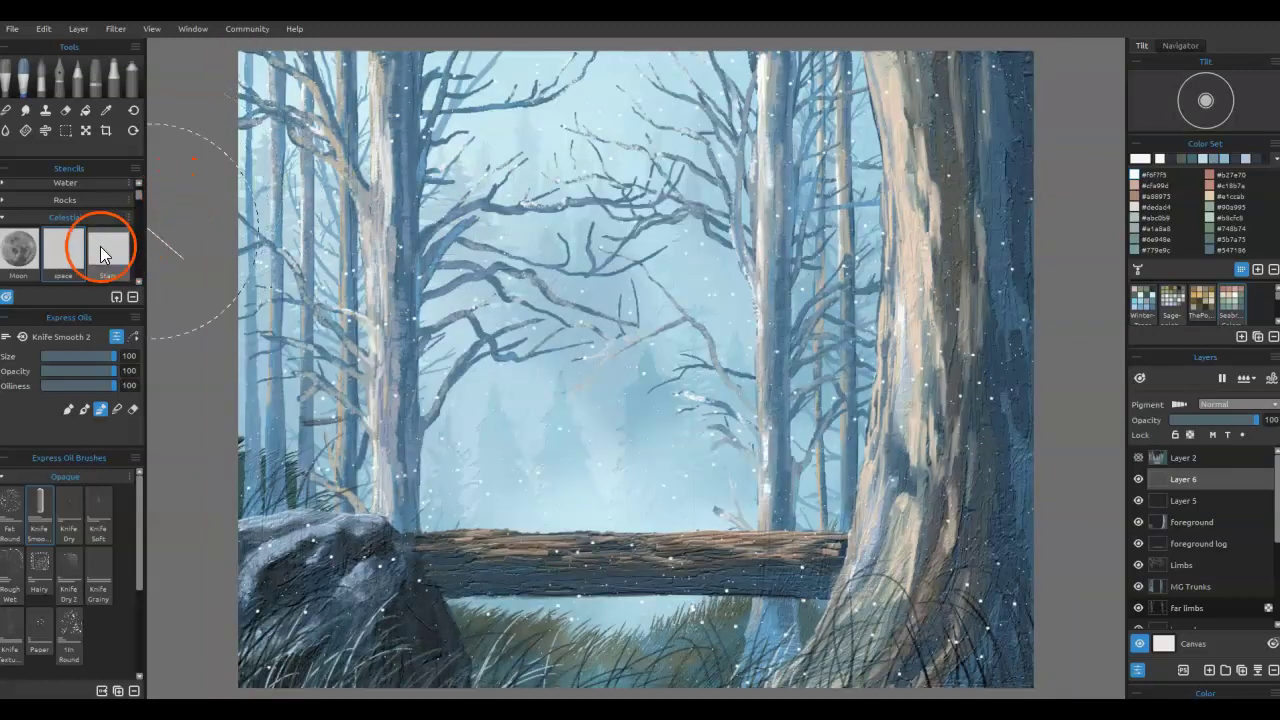
# - Enlarge the Stars stencil beyond the canvas edges, paint larger white snowflakes through it, and hide the stencil
pyautogui.click(104, 245)
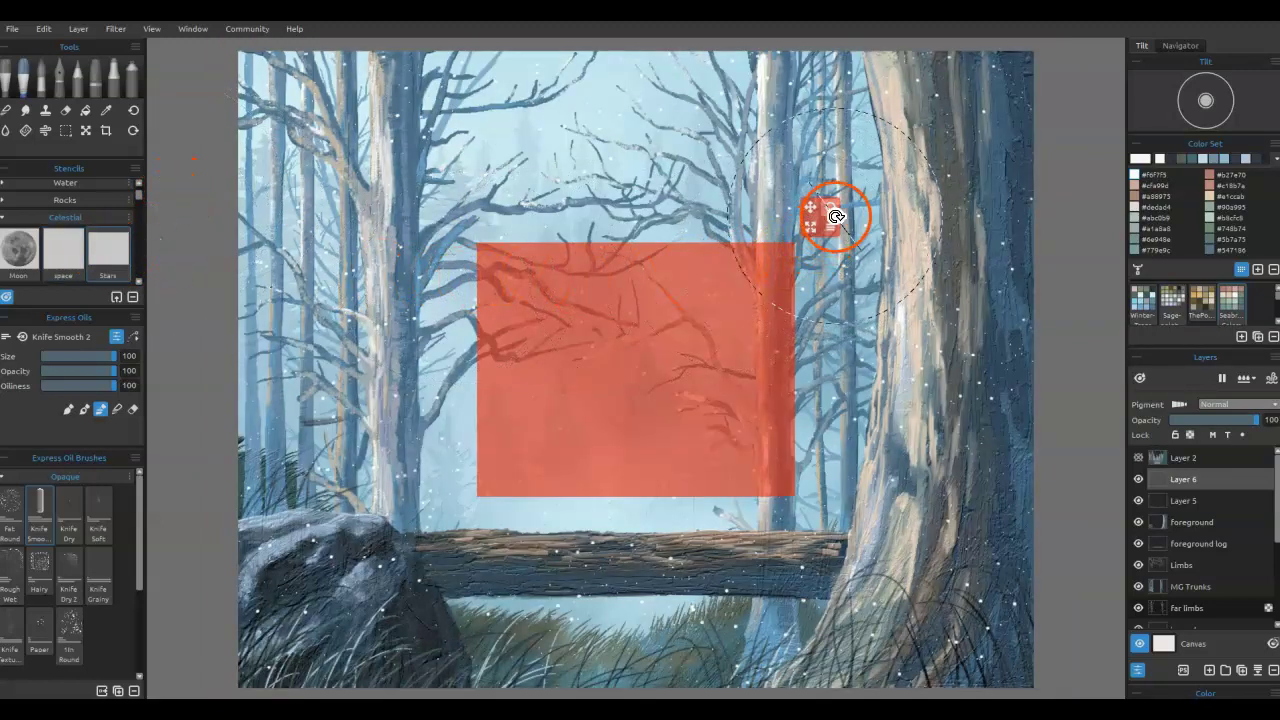
pyautogui.moveTo(820, 225); pyautogui.dragTo(1205, 66)
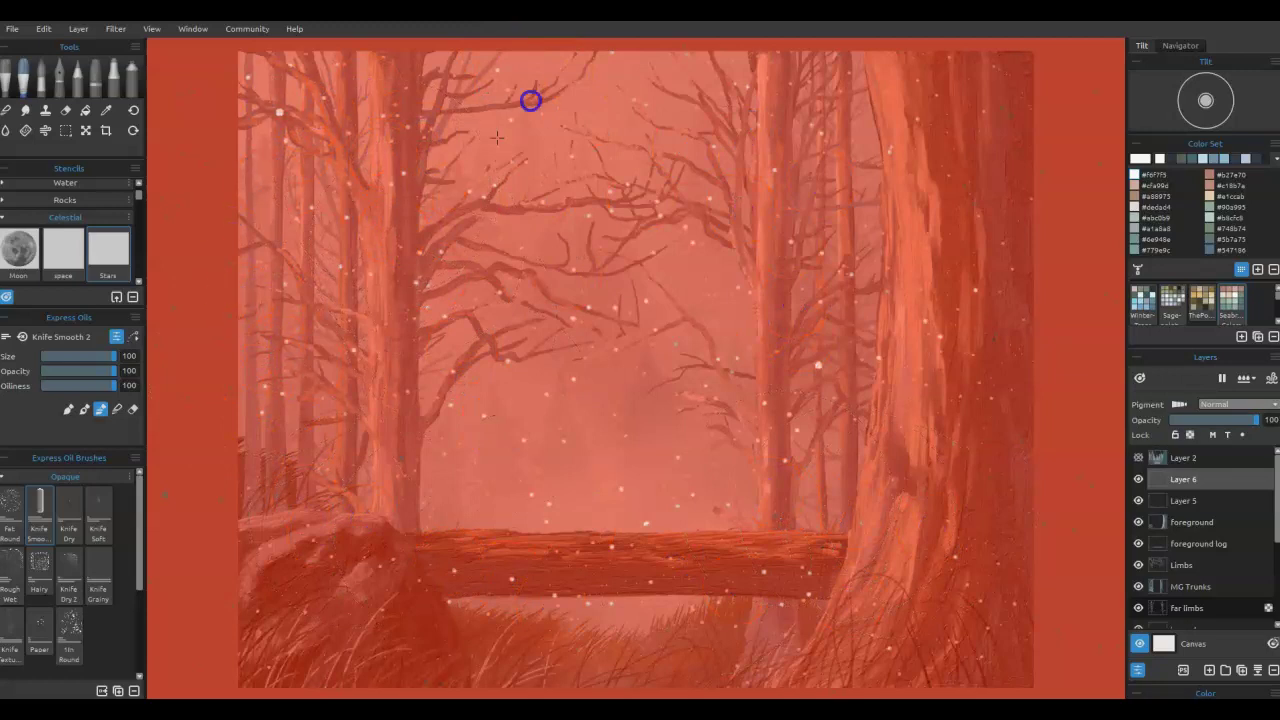
pyautogui.hotkey('ctrl', 'd')
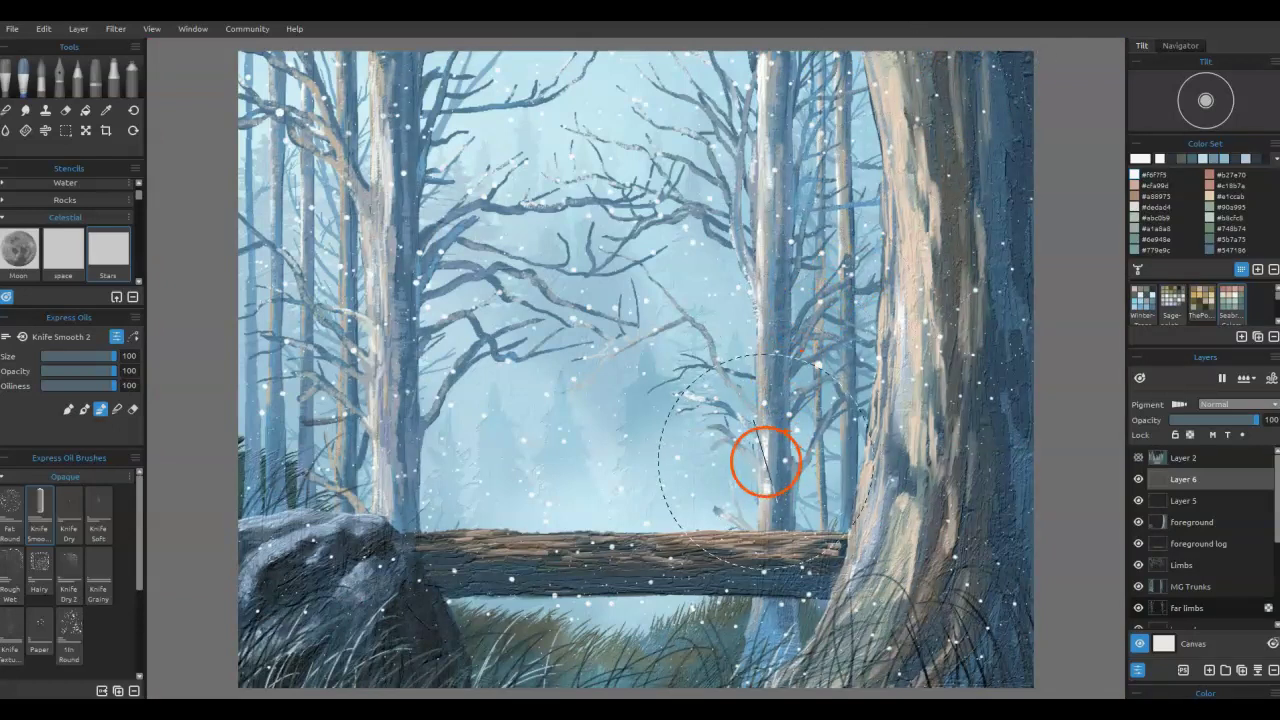
pyautogui.moveTo(766, 463); pyautogui.dragTo(746, 455)
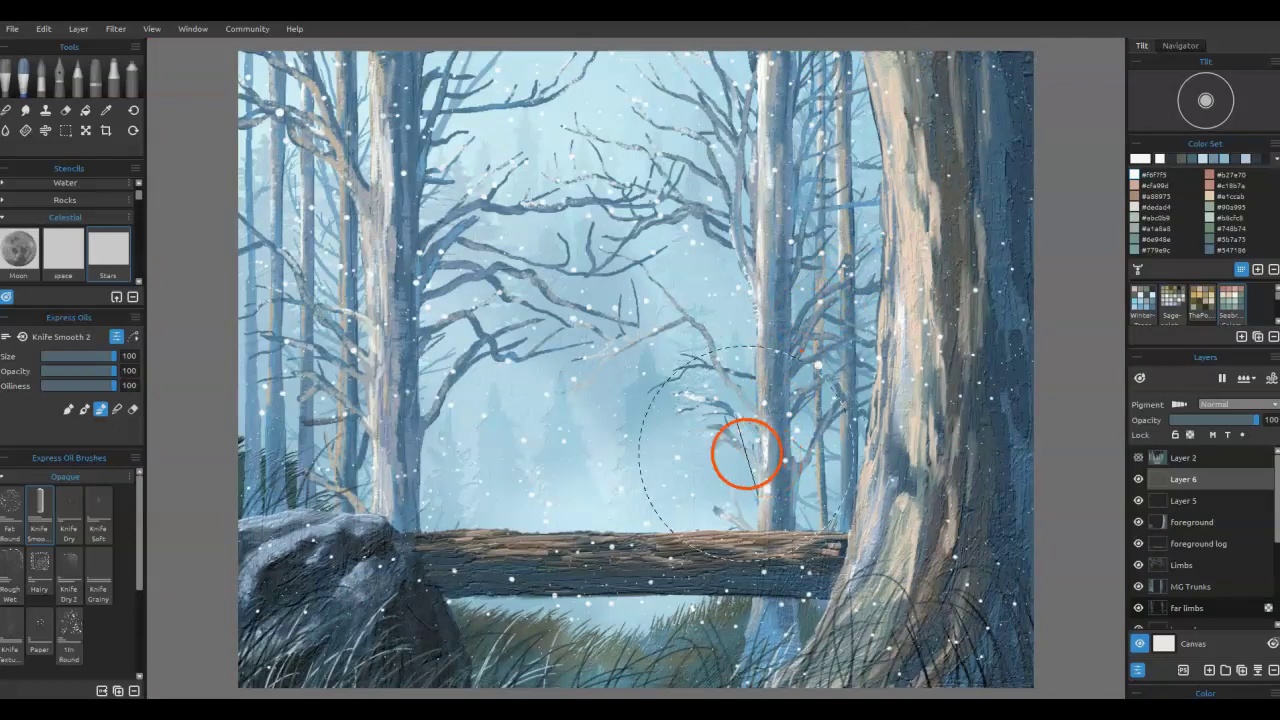
# - Rotate the snow layer to -25.15° and enlarge it to about 10.27 by 10.61 in over the painting
pyautogui.hotkey('ctrl', 't')
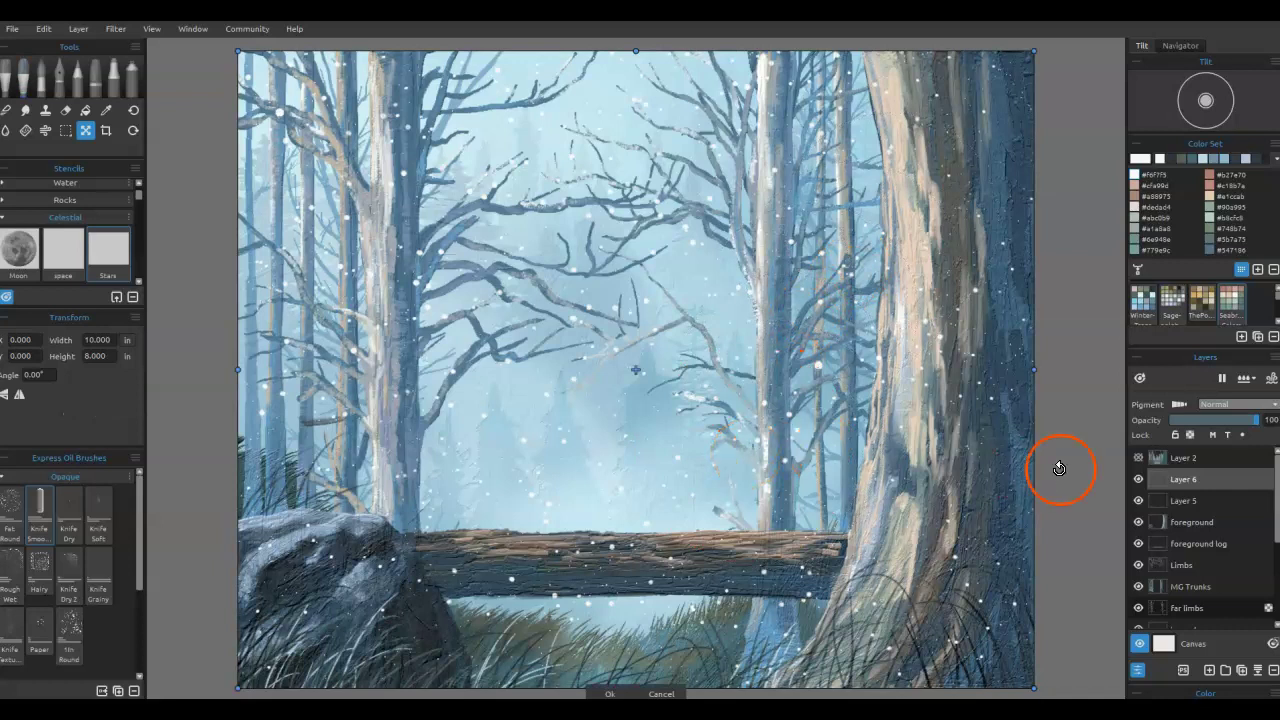
pyautogui.scroll(-2, 1094, 403)
pyautogui.moveTo(1052, 133); pyautogui.dragTo(991, 89)
pyautogui.moveTo(426, 71); pyautogui.dragTo(274, 207)
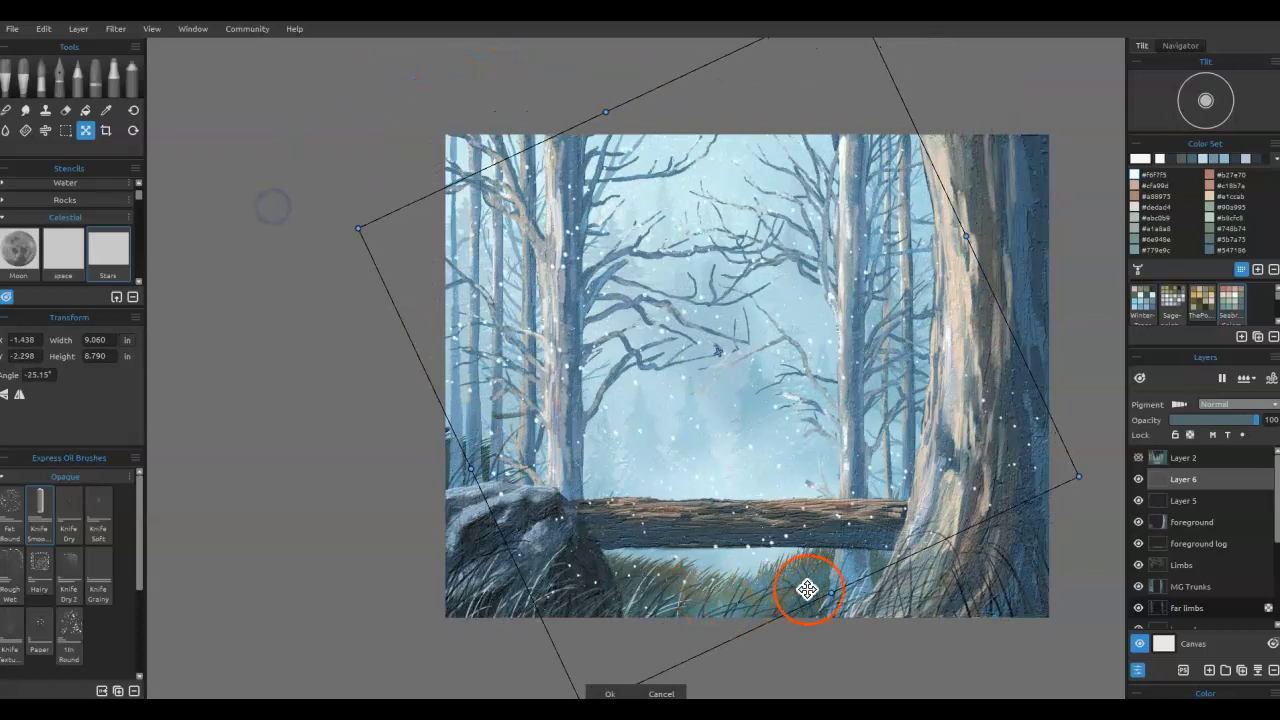
pyautogui.moveTo(830, 589); pyautogui.dragTo(845, 614)
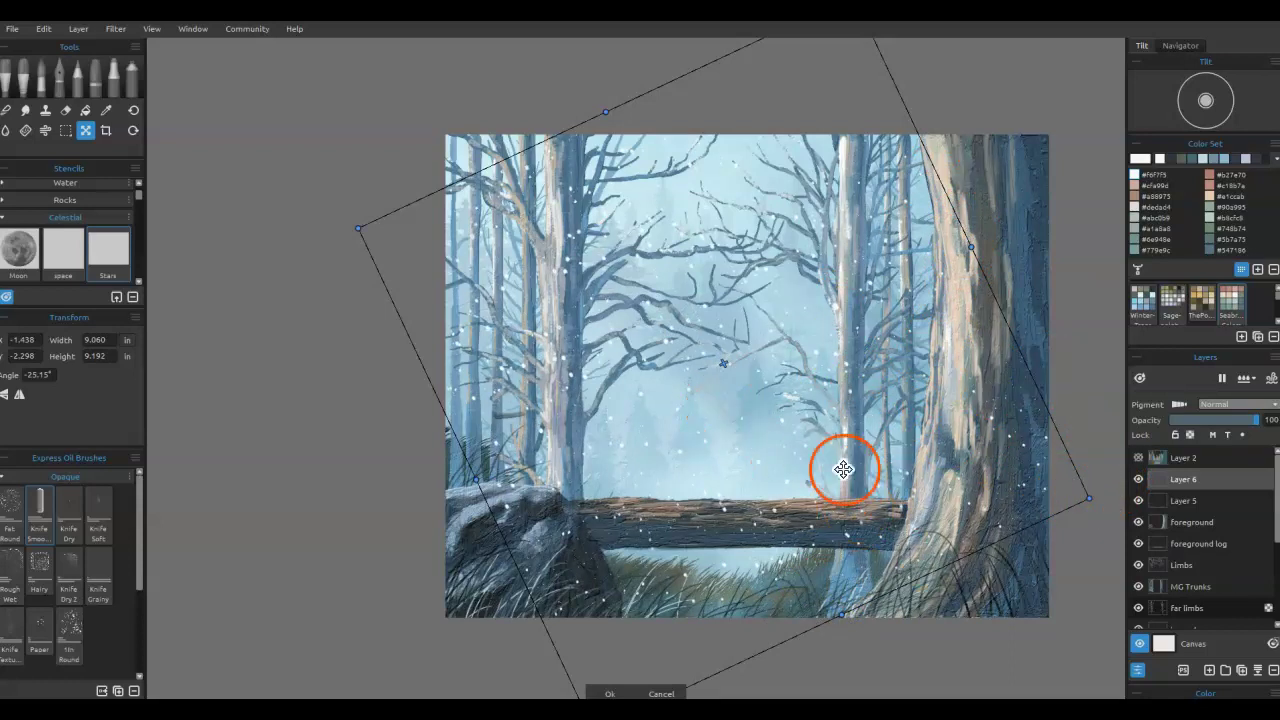
pyautogui.moveTo(1088, 500); pyautogui.dragTo(1126, 508)
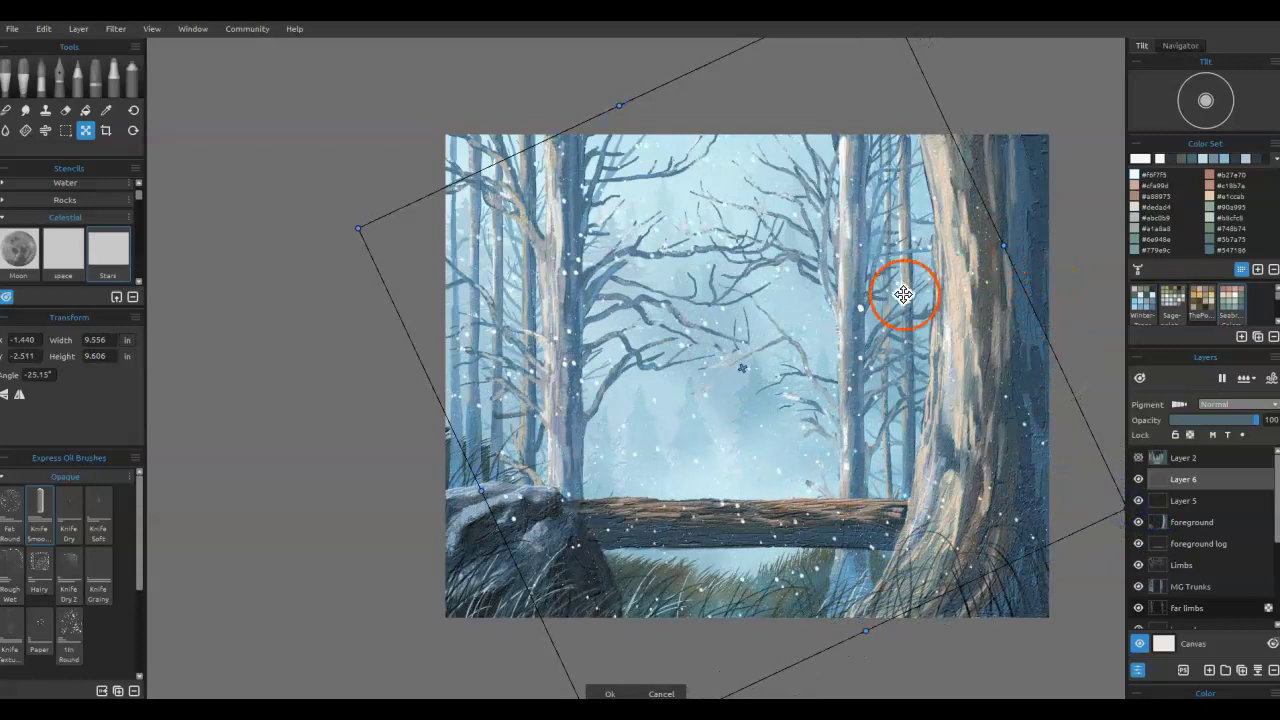
pyautogui.moveTo(358, 226); pyautogui.dragTo(291, 191)
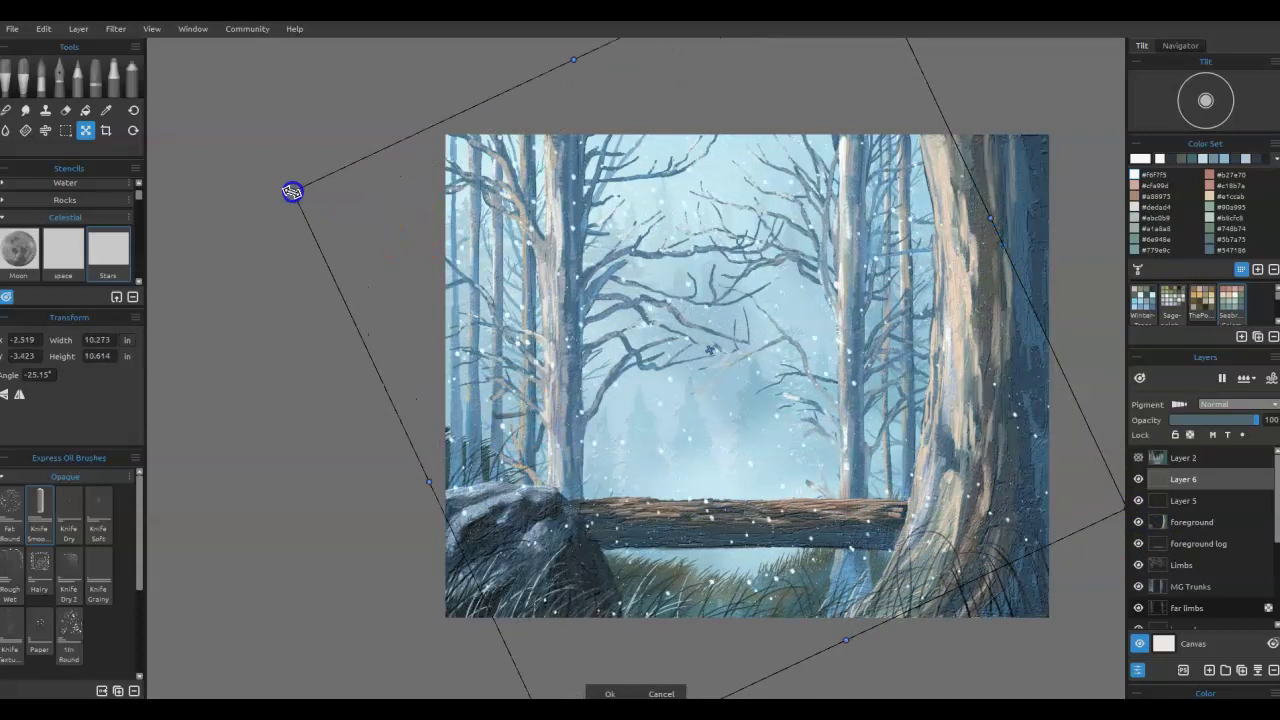
pyautogui.press('Return')
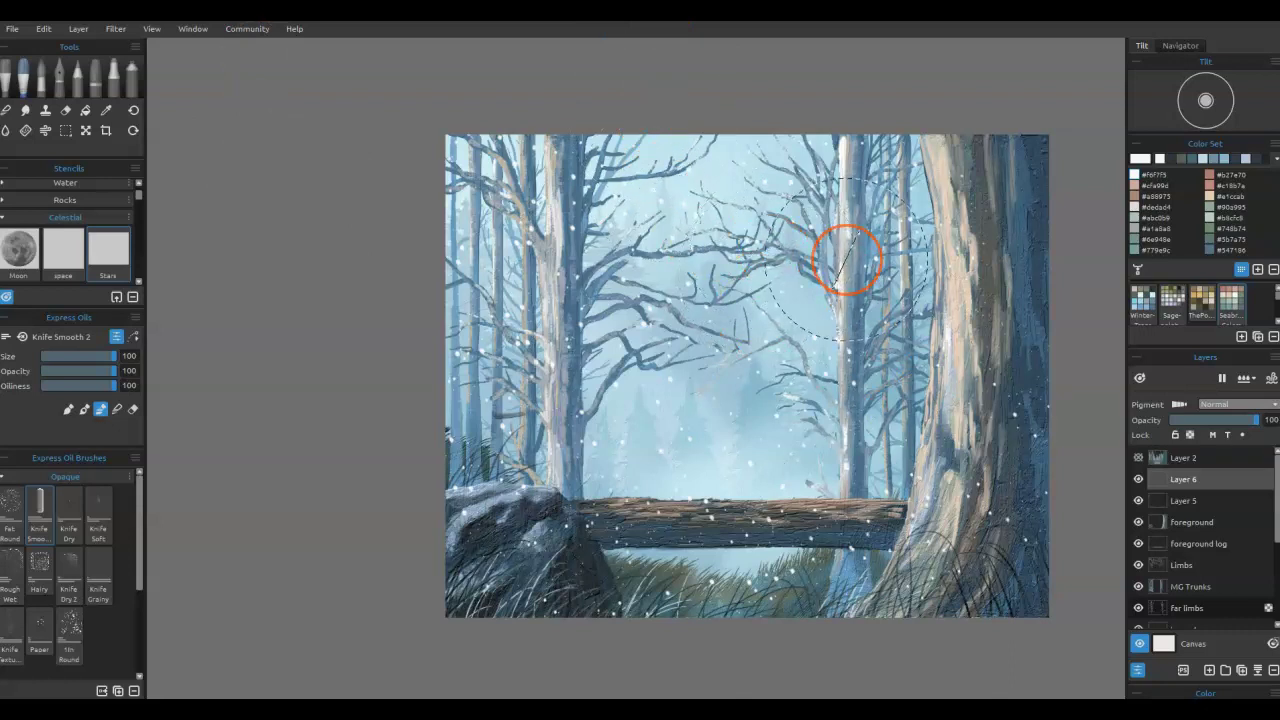
# - Switch from the express oil knife to the Knife Textured 2 brush in the oil and acrylic brushes
pyautogui.scroll(3, 840, 257)
pyautogui.scroll(-2, 846, 265)
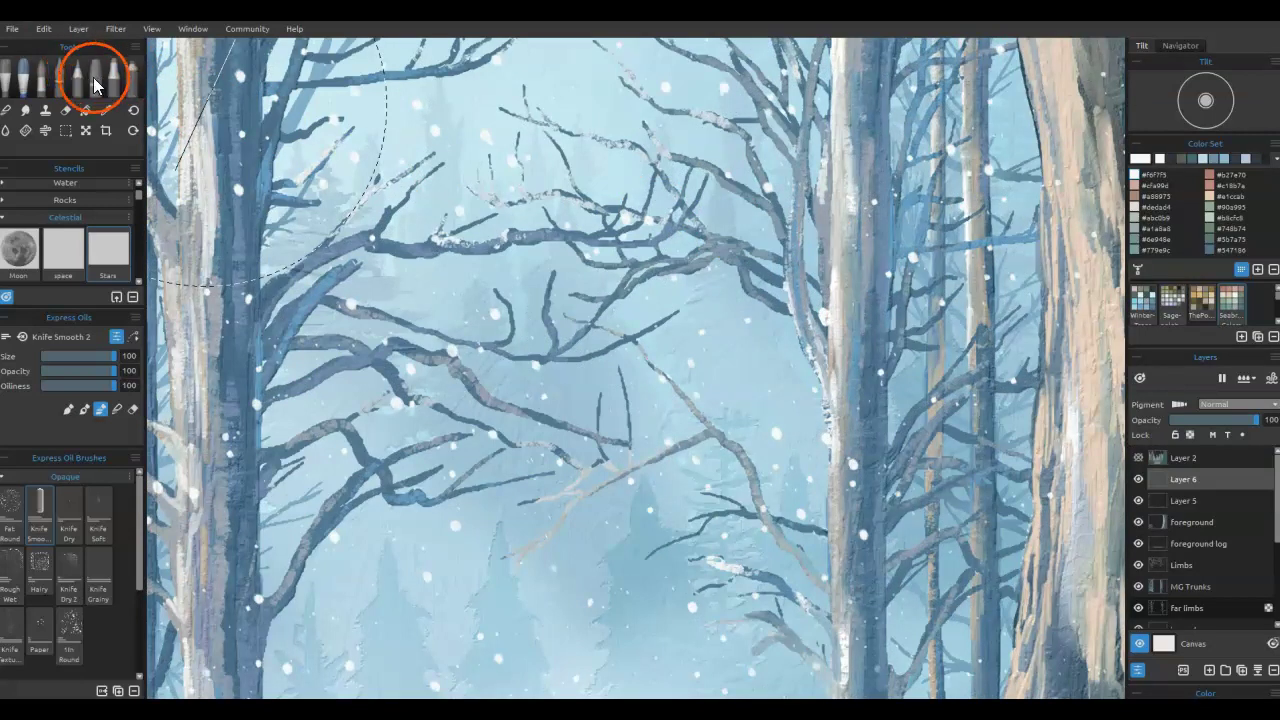
pyautogui.press('[')
pyautogui.press('[')
pyautogui.press('[')
pyautogui.press('[')
pyautogui.press('[')
pyautogui.press('[')
pyautogui.press('[')
pyautogui.press('[')
pyautogui.press('[')
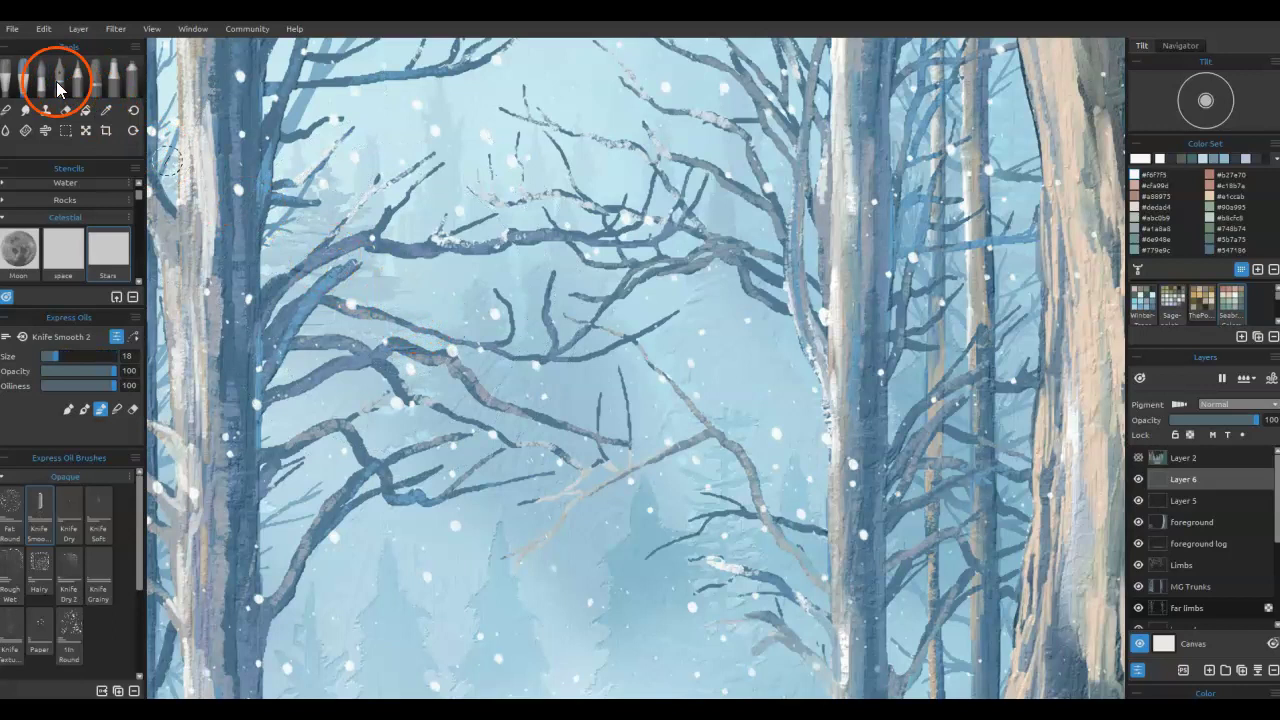
pyautogui.scroll(-5, 97, 489)
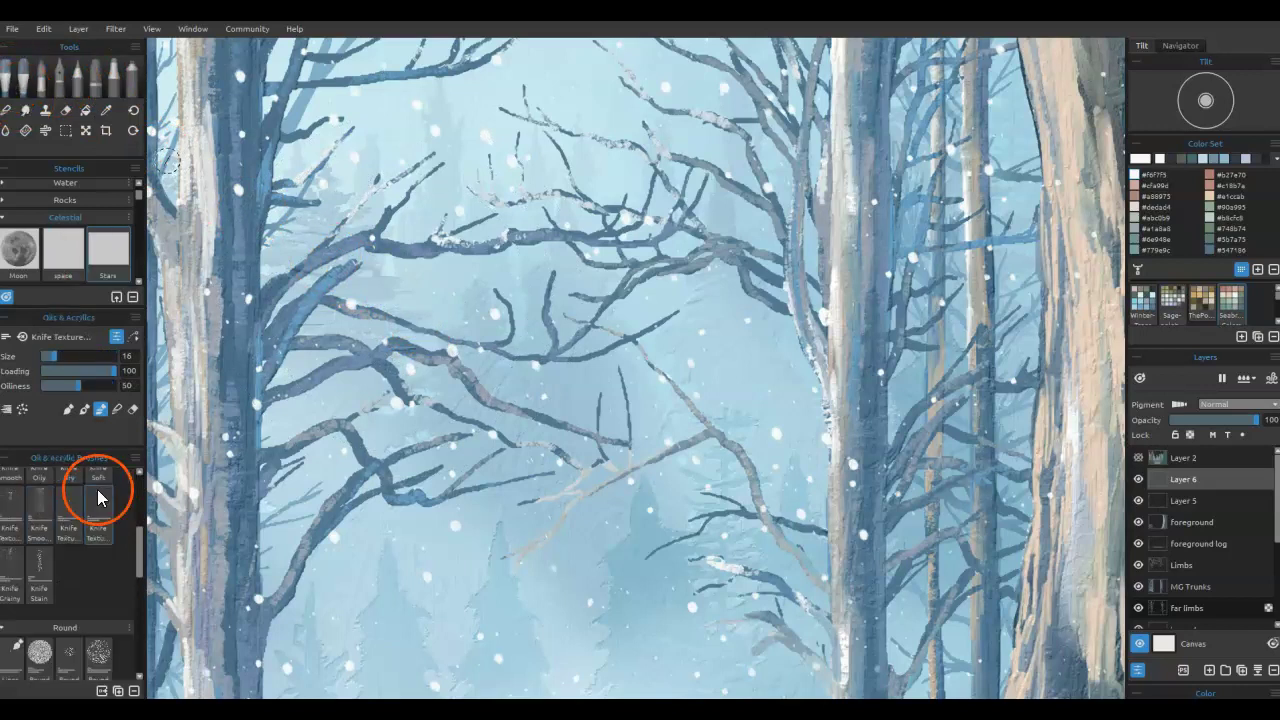
pyautogui.click(58, 544)
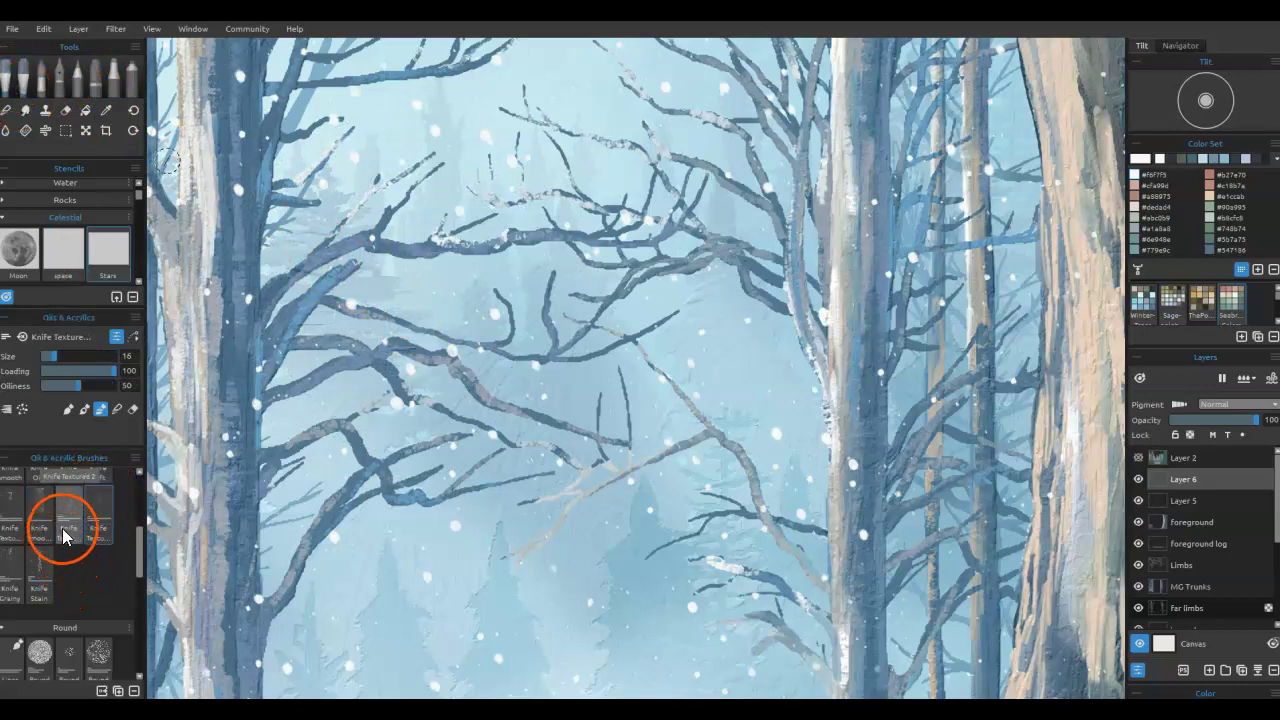
pyautogui.click(74, 521)
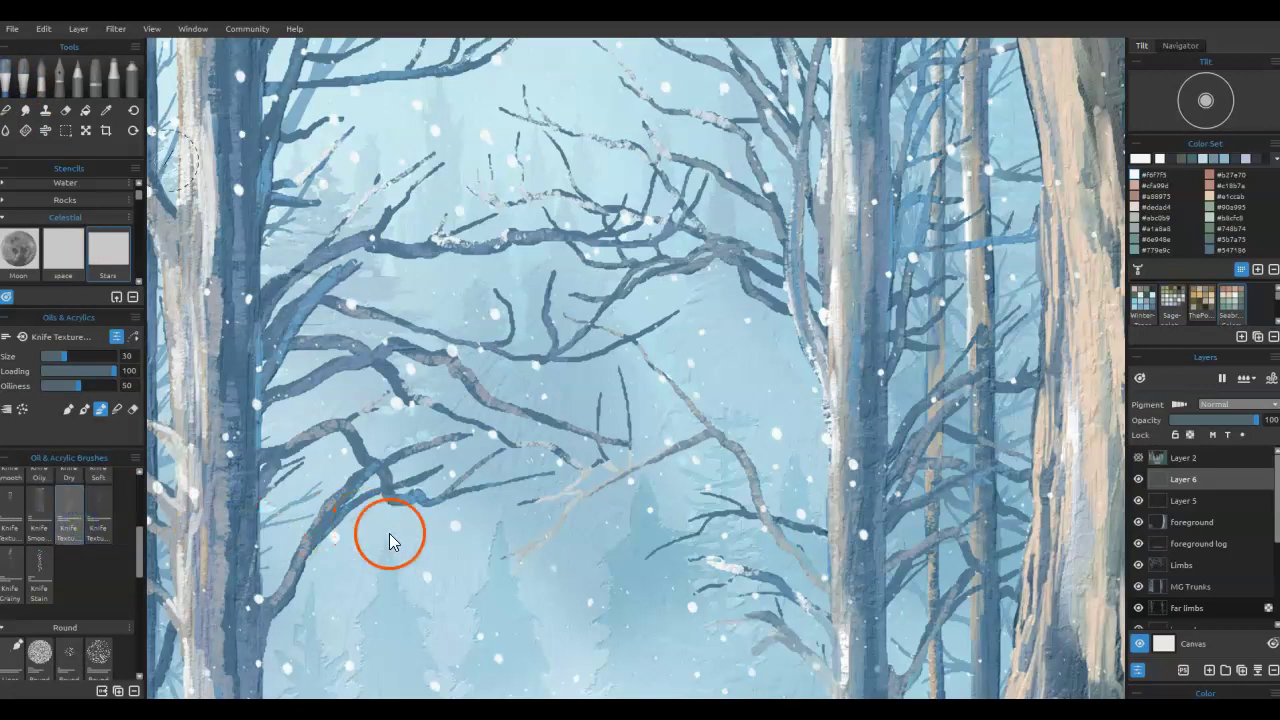
# - Paint white snow along the tree branches and the pale trunk's branch joints with the brush at size 7
pyautogui.moveTo(810, 287)
pyautogui.mouseDown()
pyautogui.moveTo(772, 281)
pyautogui.moveTo(803, 292)
pyautogui.moveTo(803, 255)
pyautogui.moveTo(717, 235)
pyautogui.moveTo(771, 257)
pyautogui.moveTo(788, 248)
pyautogui.moveTo(772, 255)
pyautogui.moveTo(750, 184)
pyautogui.mouseUp()
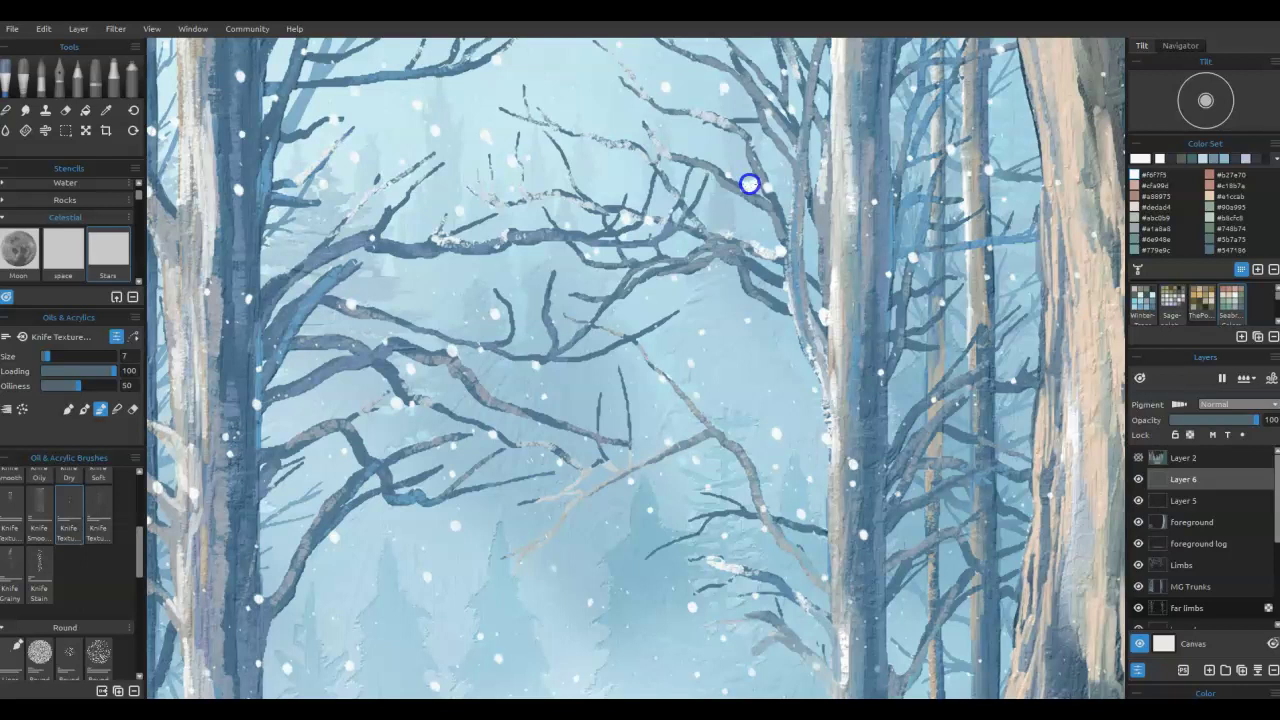
pyautogui.moveTo(395, 414); pyautogui.dragTo(294, 443)
pyautogui.moveTo(305, 268); pyautogui.dragTo(363, 229)
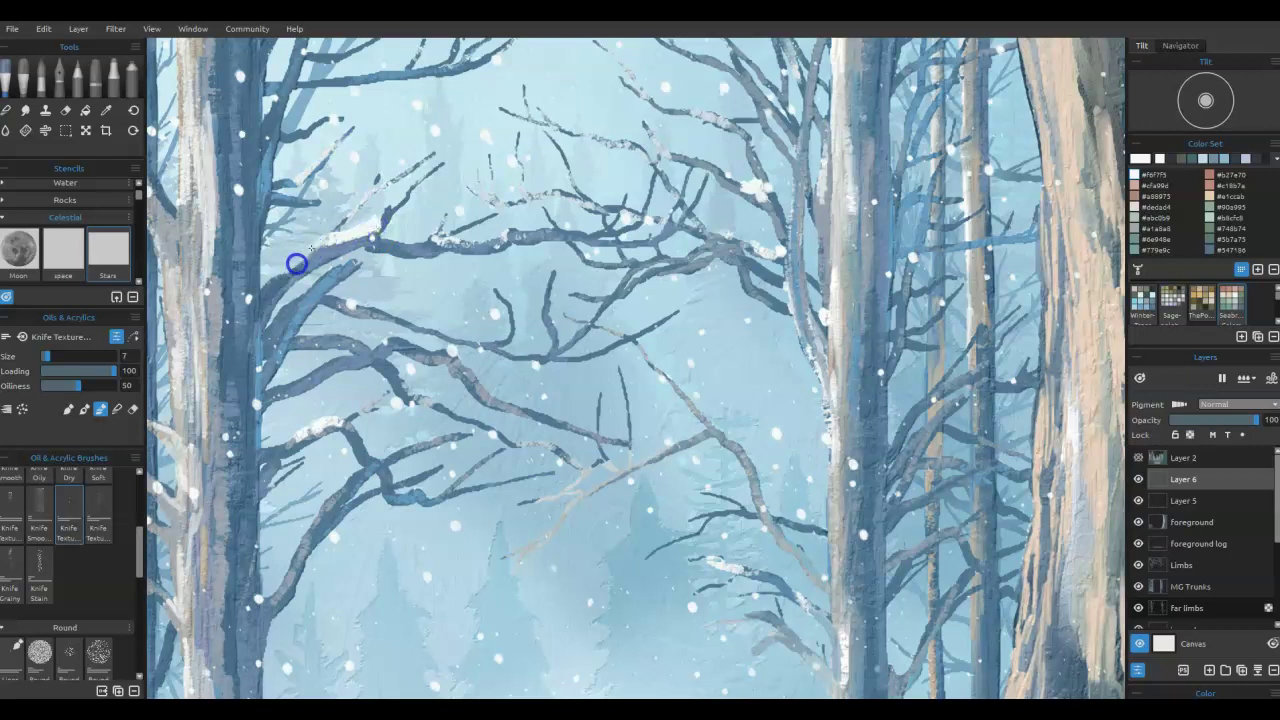
pyautogui.moveTo(589, 500); pyautogui.dragTo(874, 507)
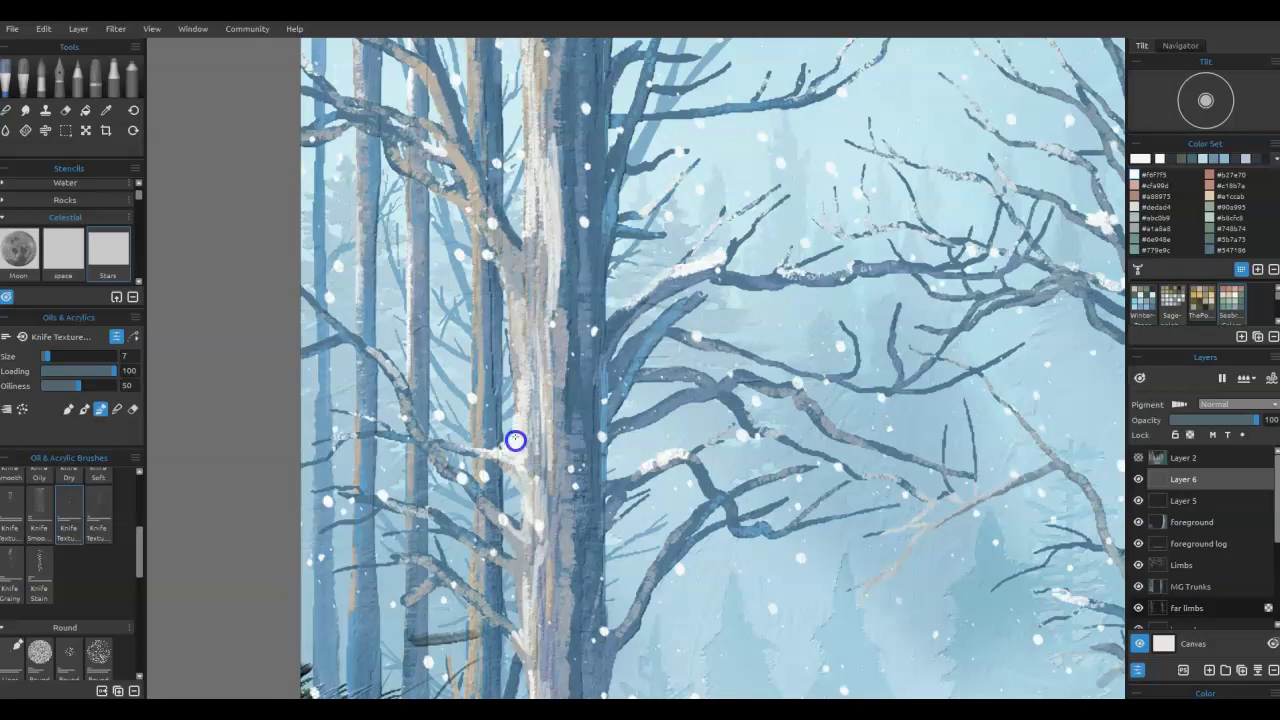
pyautogui.moveTo(517, 223); pyautogui.dragTo(523, 254)
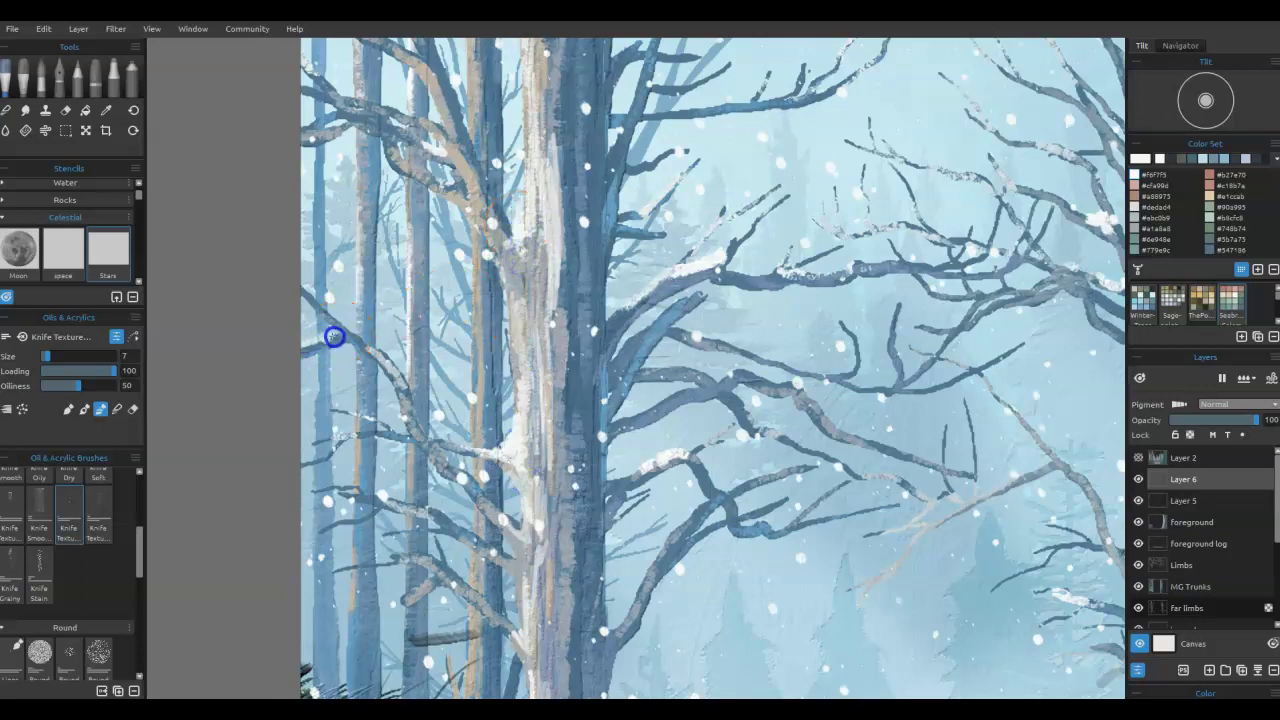
# - Paint white snow along the top of the rock, the fallen log and the large tree's flared base
pyautogui.moveTo(582, 502); pyautogui.dragTo(769, 168)
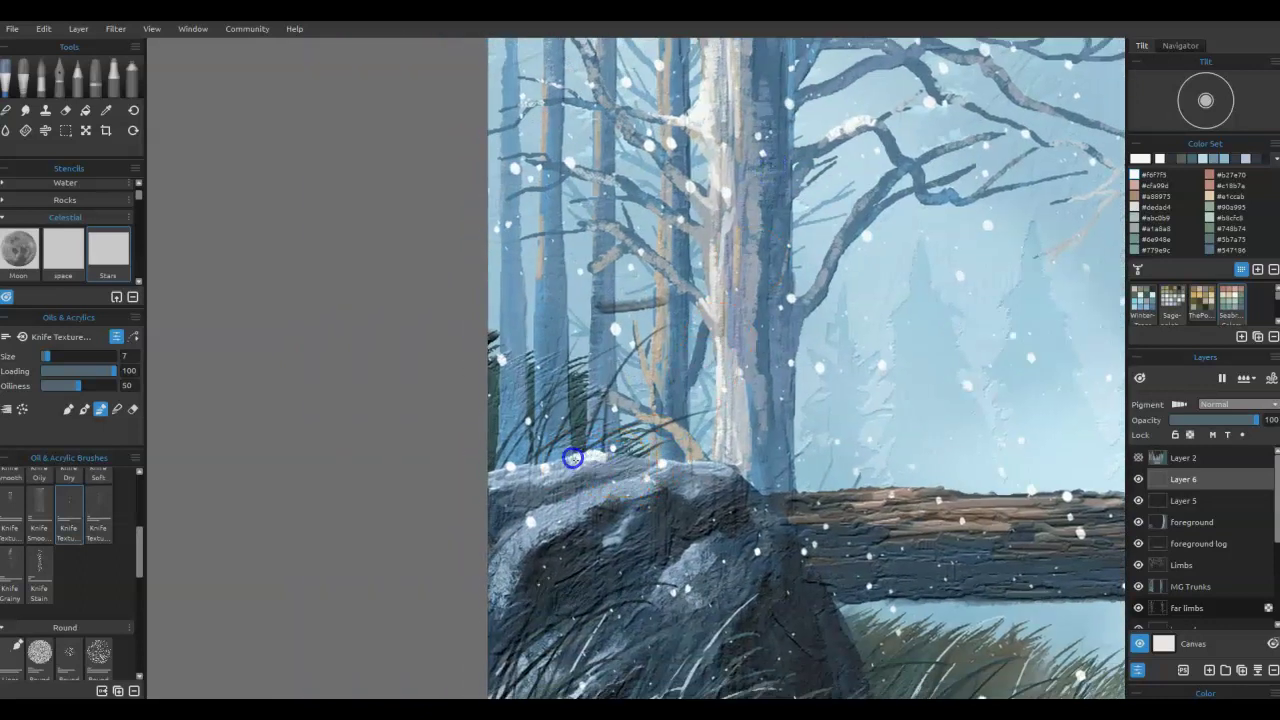
pyautogui.moveTo(519, 472)
pyautogui.mouseDown()
pyautogui.moveTo(565, 461)
pyautogui.moveTo(500, 472)
pyautogui.moveTo(578, 455)
pyautogui.moveTo(690, 463)
pyautogui.moveTo(602, 491)
pyautogui.moveTo(699, 465)
pyautogui.mouseUp()
pyautogui.moveTo(874, 513)
pyautogui.mouseDown()
pyautogui.moveTo(566, 512)
pyautogui.moveTo(478, 490)
pyautogui.moveTo(830, 490)
pyautogui.mouseUp()
pyautogui.moveTo(884, 537); pyautogui.dragTo(920, 539)
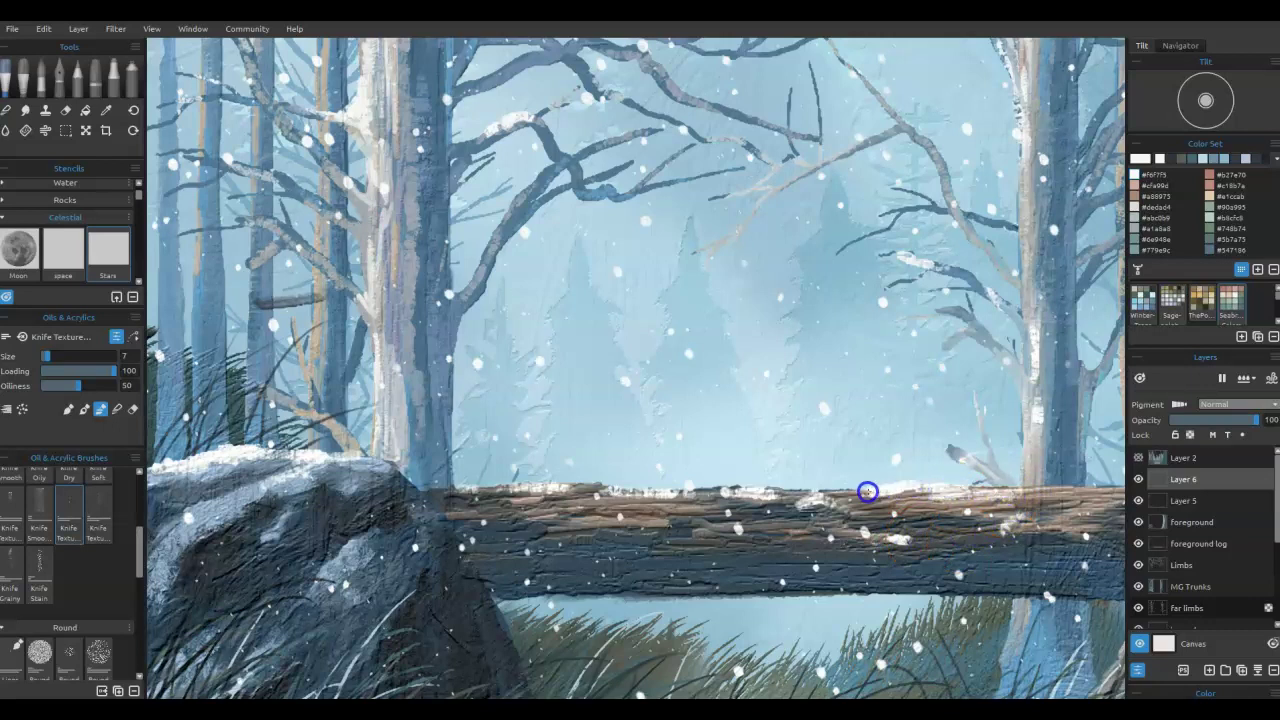
pyautogui.moveTo(883, 495)
pyautogui.mouseDown()
pyautogui.moveTo(981, 515)
pyautogui.moveTo(990, 491)
pyautogui.moveTo(1049, 518)
pyautogui.moveTo(1016, 502)
pyautogui.moveTo(1074, 508)
pyautogui.mouseUp()
pyautogui.moveTo(865, 527)
pyautogui.mouseDown()
pyautogui.moveTo(571, 529)
pyautogui.moveTo(586, 451)
pyautogui.mouseUp()
pyautogui.moveTo(720, 556)
pyautogui.mouseDown()
pyautogui.moveTo(637, 672)
pyautogui.moveTo(734, 583)
pyautogui.moveTo(743, 556)
pyautogui.moveTo(711, 597)
pyautogui.moveTo(734, 542)
pyautogui.moveTo(695, 612)
pyautogui.moveTo(637, 669)
pyautogui.moveTo(673, 636)
pyautogui.moveTo(748, 492)
pyautogui.mouseUp()
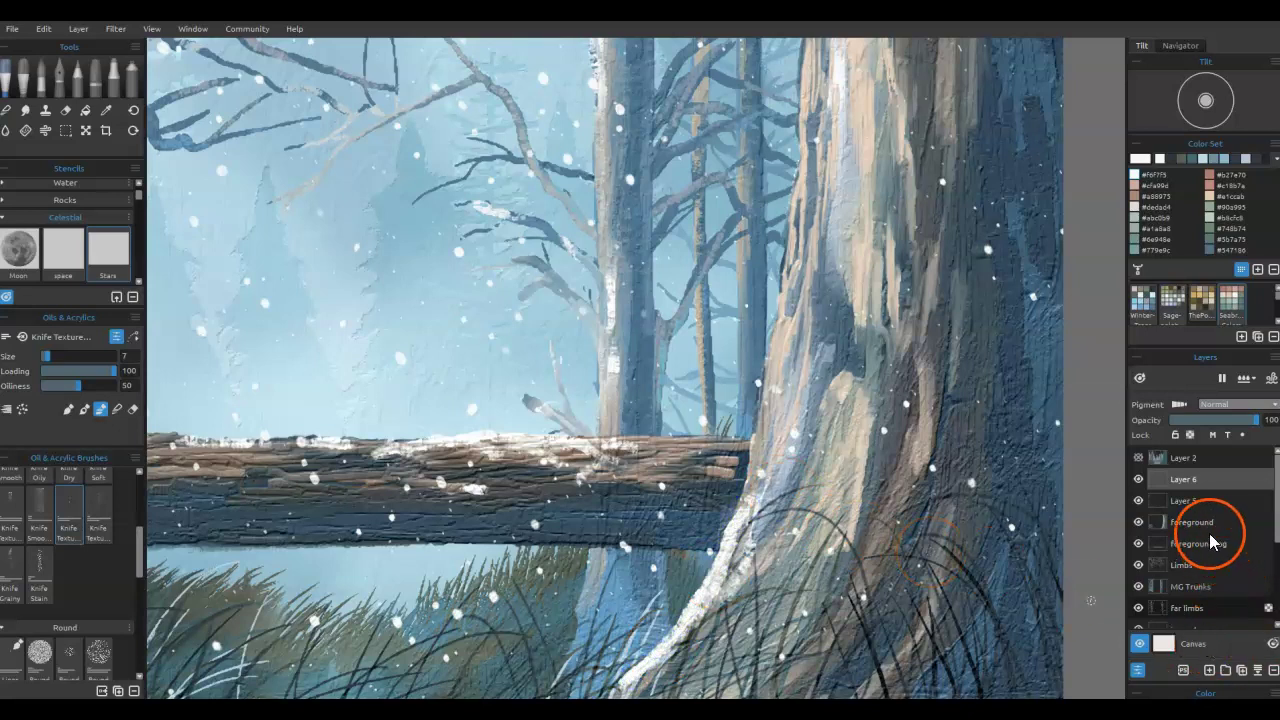
# - Move Layer 6 below Layer 5 and paint snow along the large tree's roots behind the grass
pyautogui.moveTo(1196, 481); pyautogui.dragTo(1199, 511)
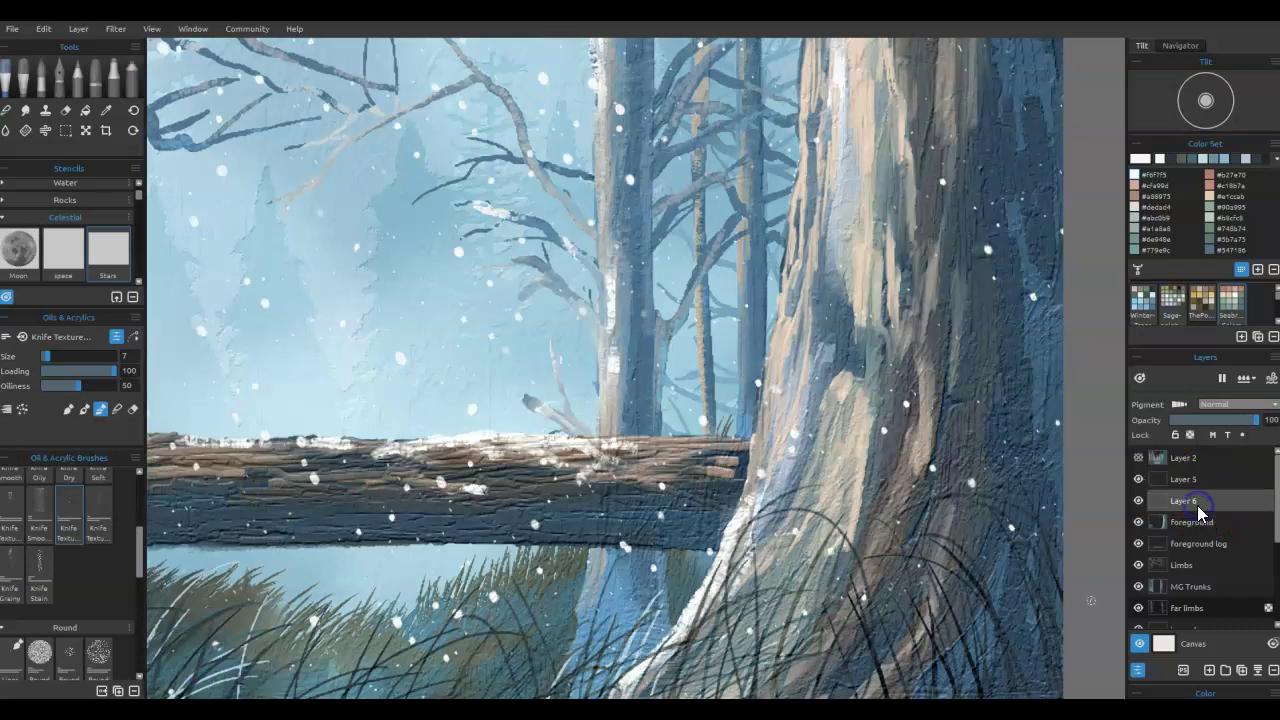
pyautogui.moveTo(928, 608); pyautogui.dragTo(904, 640)
pyautogui.moveTo(870, 680)
pyautogui.mouseDown()
pyautogui.moveTo(940, 587)
pyautogui.moveTo(849, 686)
pyautogui.mouseUp()
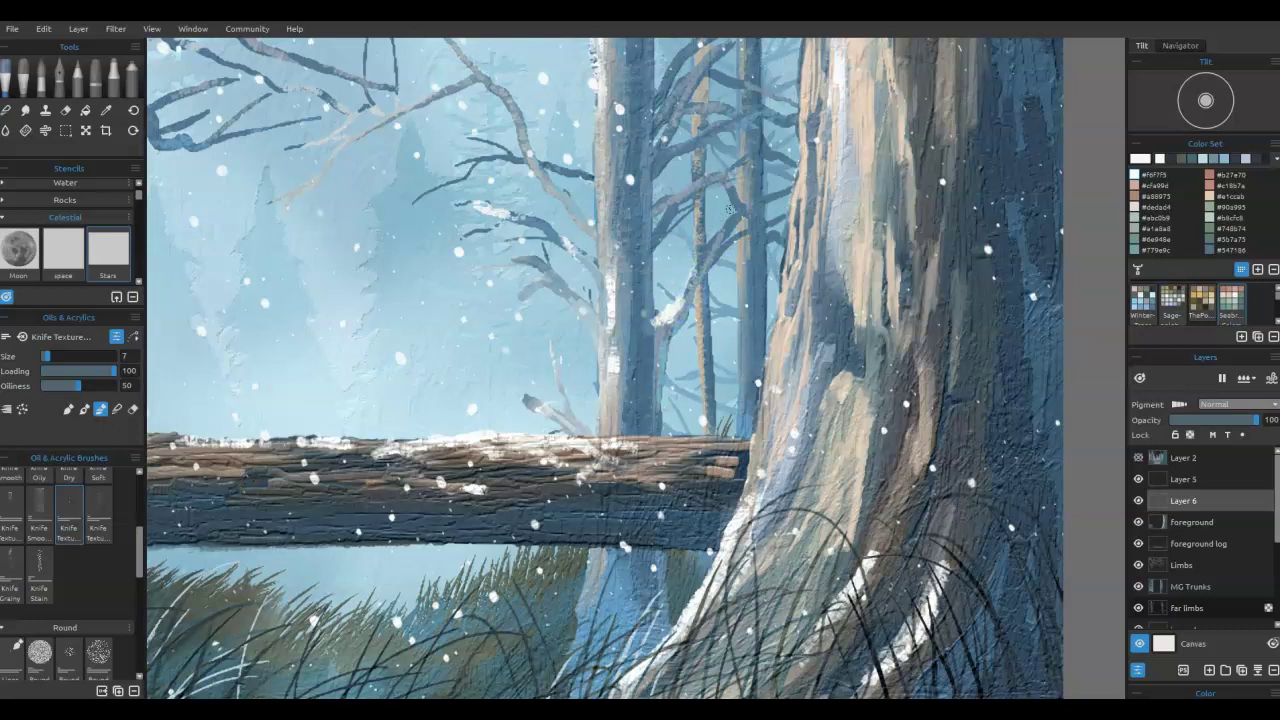
# - Paint small patches of snow on the front face and ledges of the foreground rock
pyautogui.scroll(-3, 730, 208)
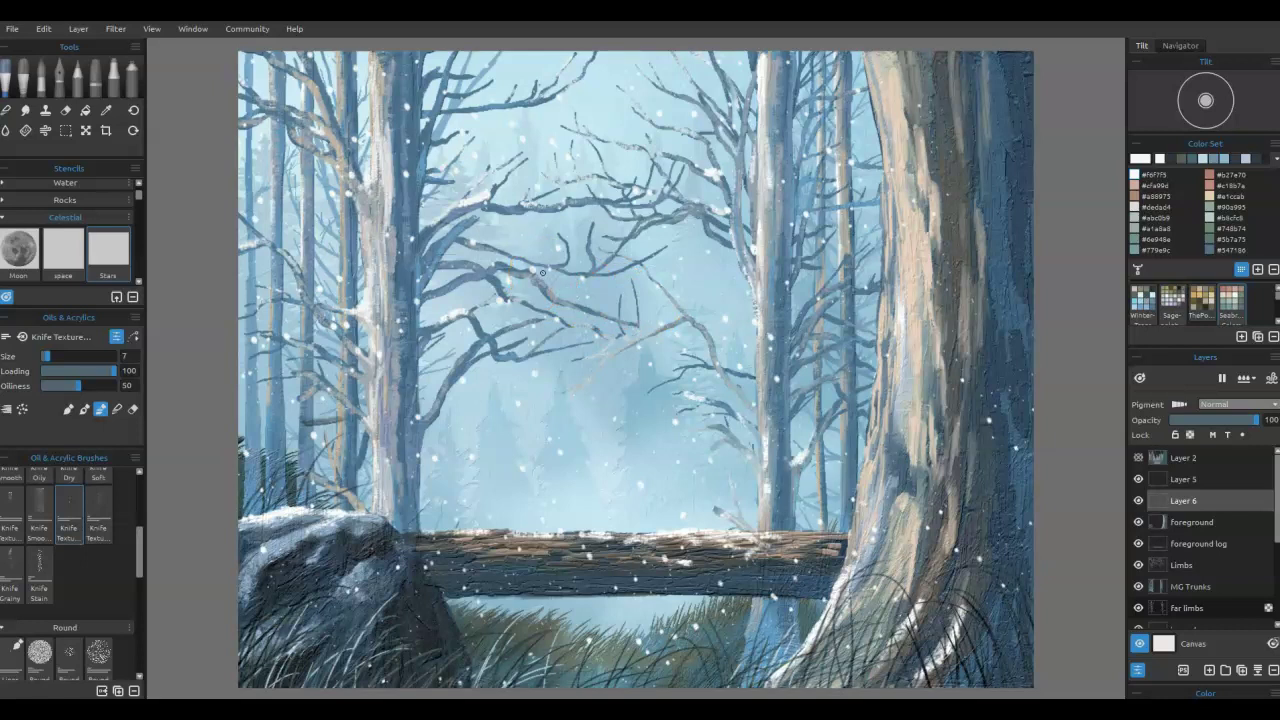
pyautogui.moveTo(369, 566); pyautogui.dragTo(343, 584)
pyautogui.moveTo(384, 564); pyautogui.dragTo(336, 590)
pyautogui.moveTo(286, 537)
pyautogui.mouseDown()
pyautogui.moveTo(332, 523)
pyautogui.moveTo(268, 557)
pyautogui.mouseUp()
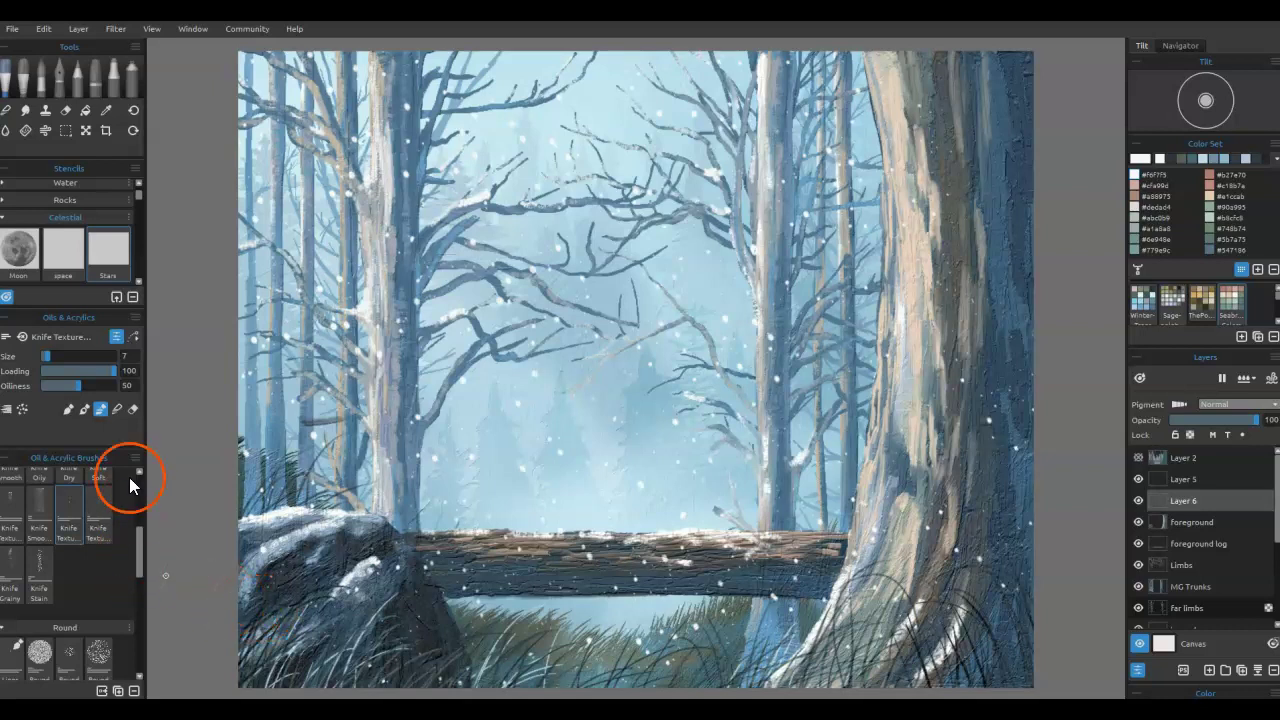
# - Find the Animals & People stencils and place the elk stencil on the canvas
pyautogui.click(14, 216)
pyautogui.scroll(-5, 20, 236)
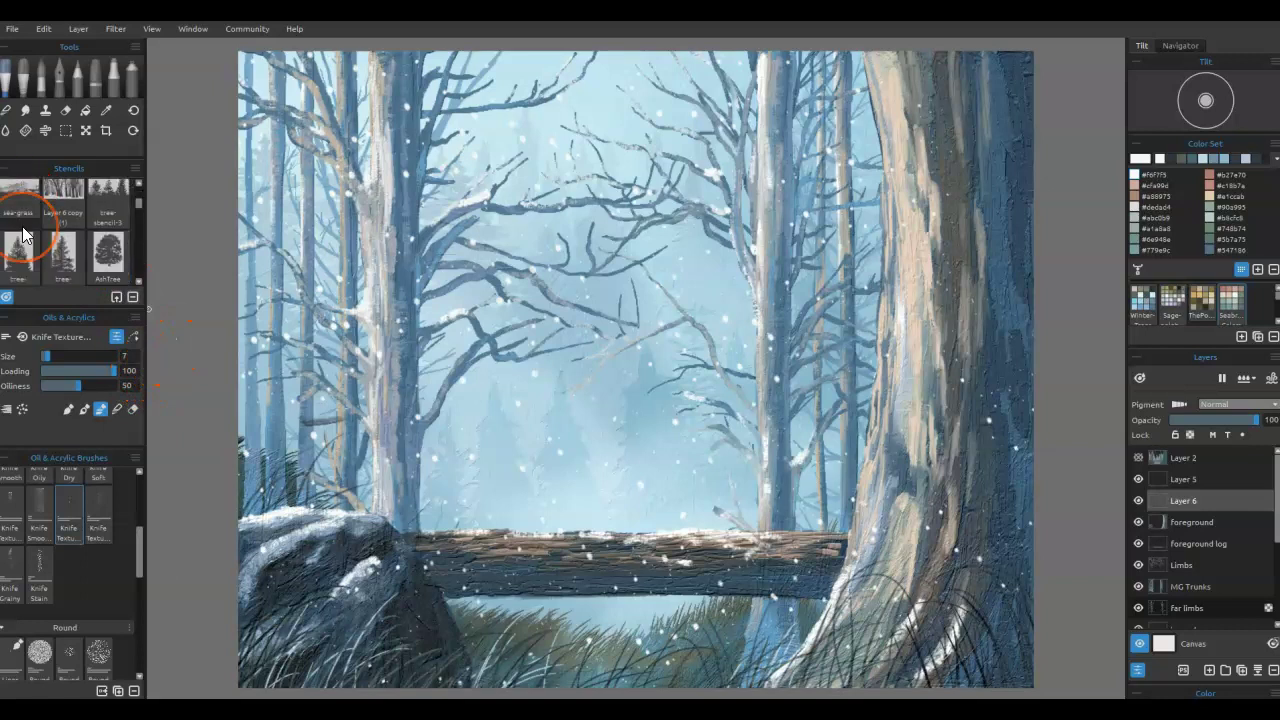
pyautogui.scroll(-4, 22, 232)
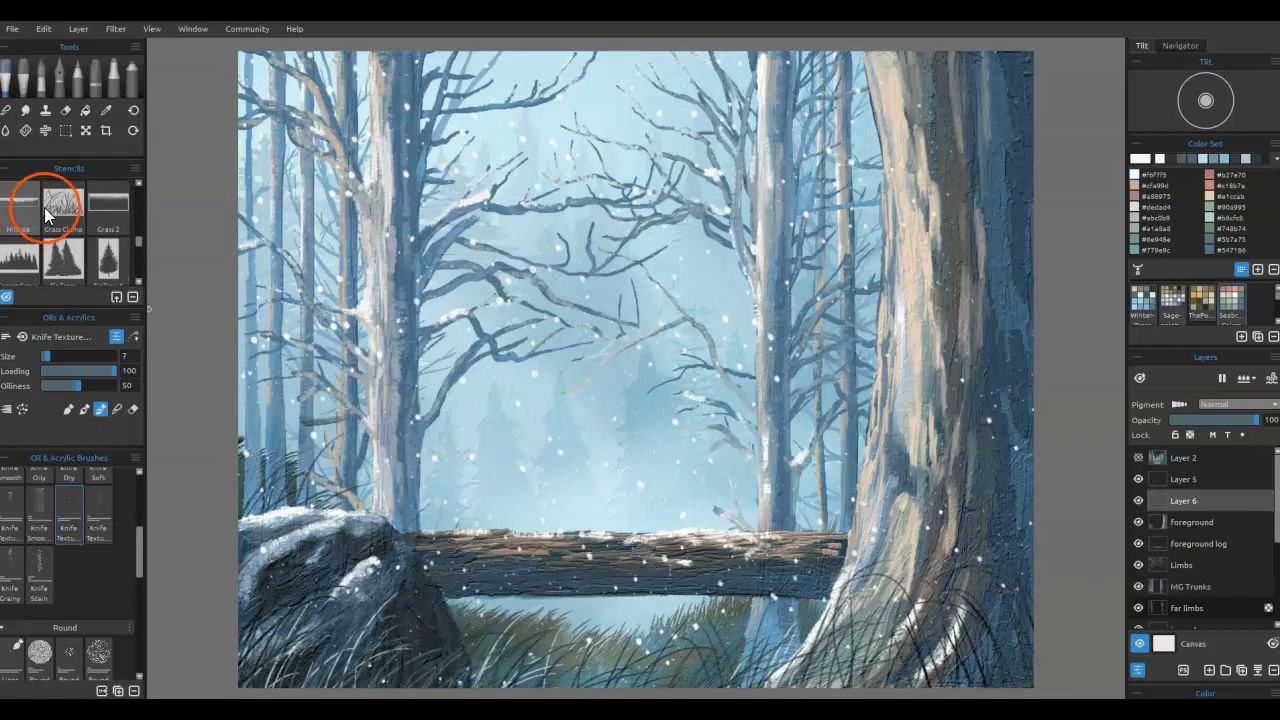
pyautogui.scroll(1, 45, 212)
pyautogui.moveTo(142, 234); pyautogui.dragTo(137, 187)
pyautogui.click(8, 210)
pyautogui.click(110, 247)
pyautogui.click(113, 238)
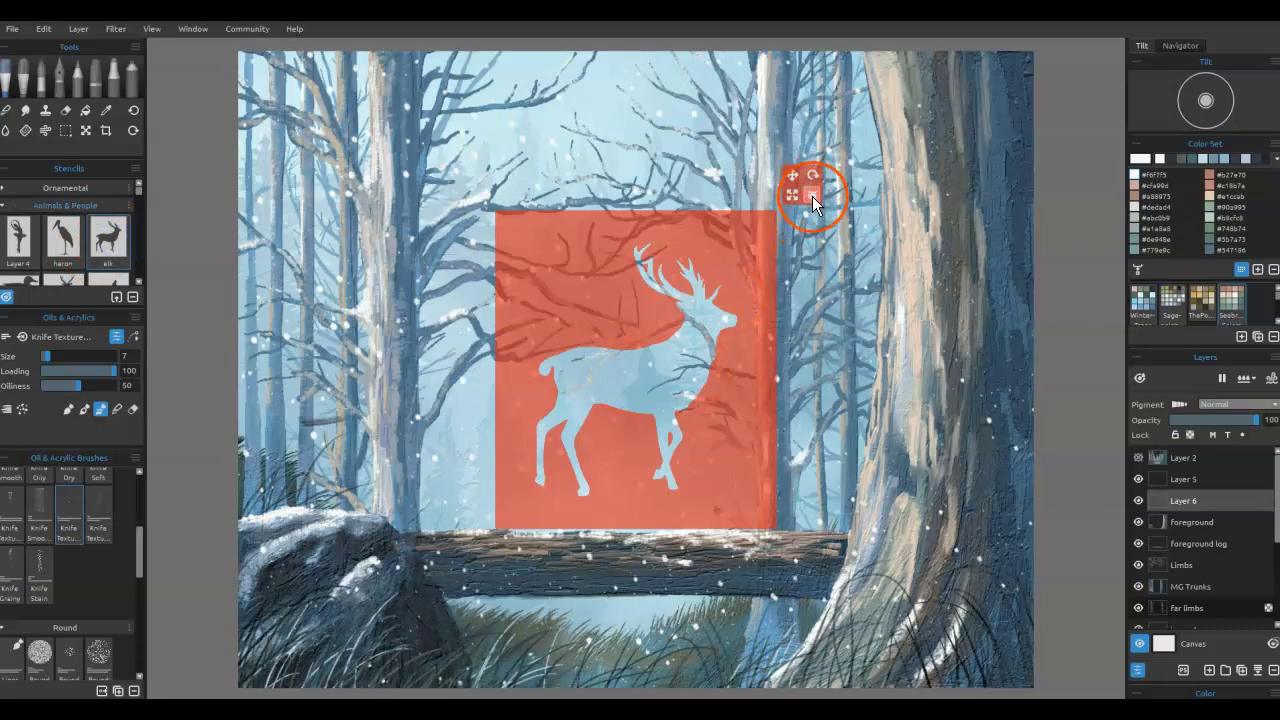
# - Flip and shrink the elk stencil to stand on the log beside the large tree, masking the canvas outside it
pyautogui.click(838, 221)
pyautogui.moveTo(791, 194); pyautogui.dragTo(812, 436)
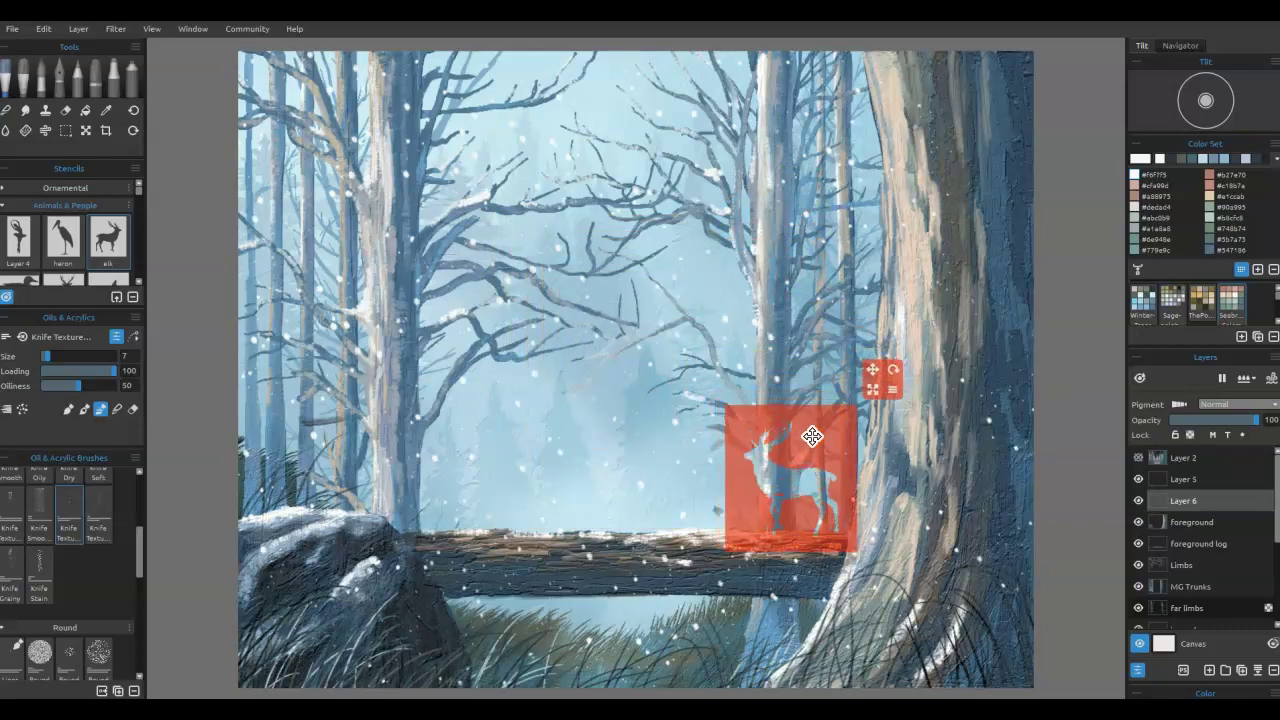
pyautogui.moveTo(872, 388); pyautogui.dragTo(885, 366)
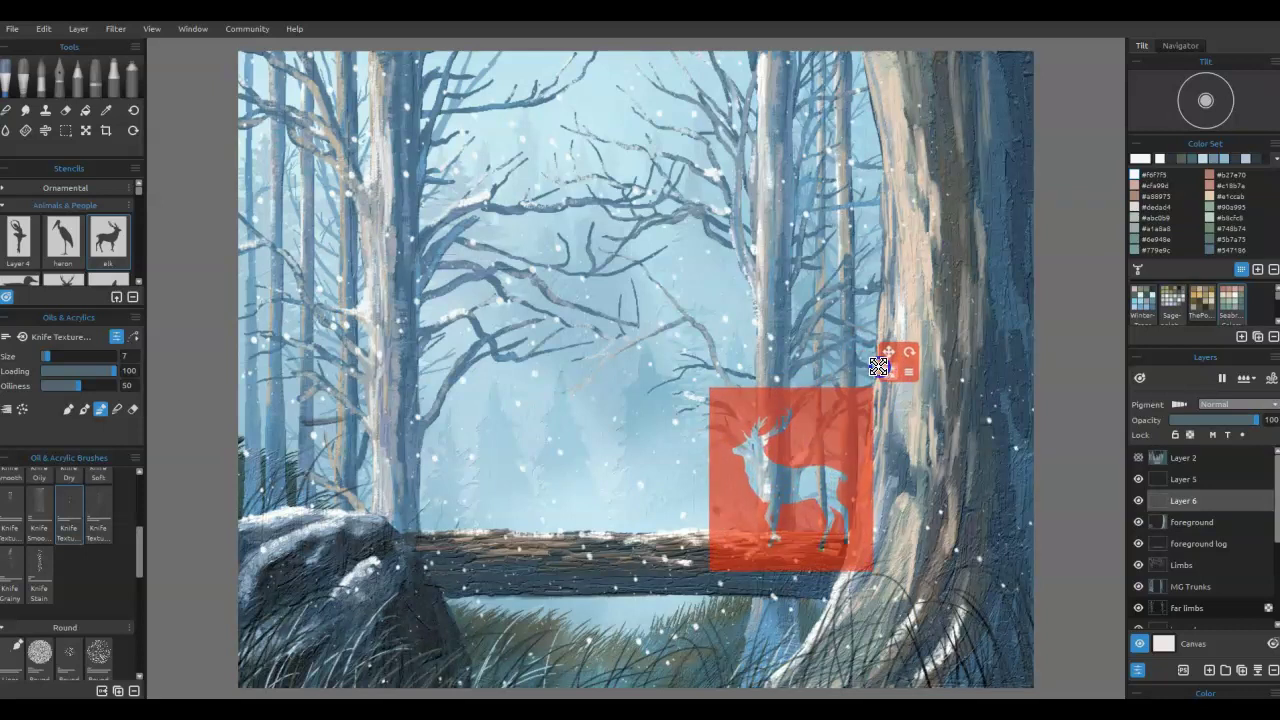
pyautogui.moveTo(806, 384); pyautogui.dragTo(823, 409)
pyautogui.click(918, 364)
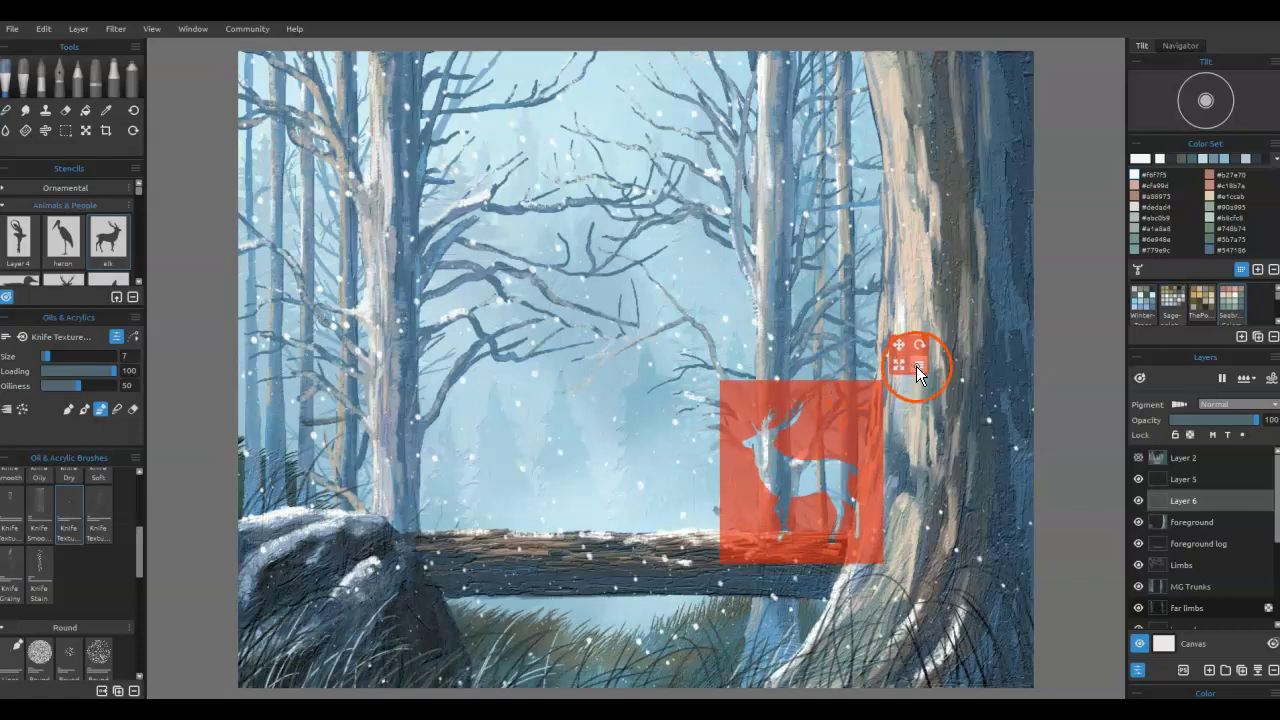
pyautogui.click(932, 434)
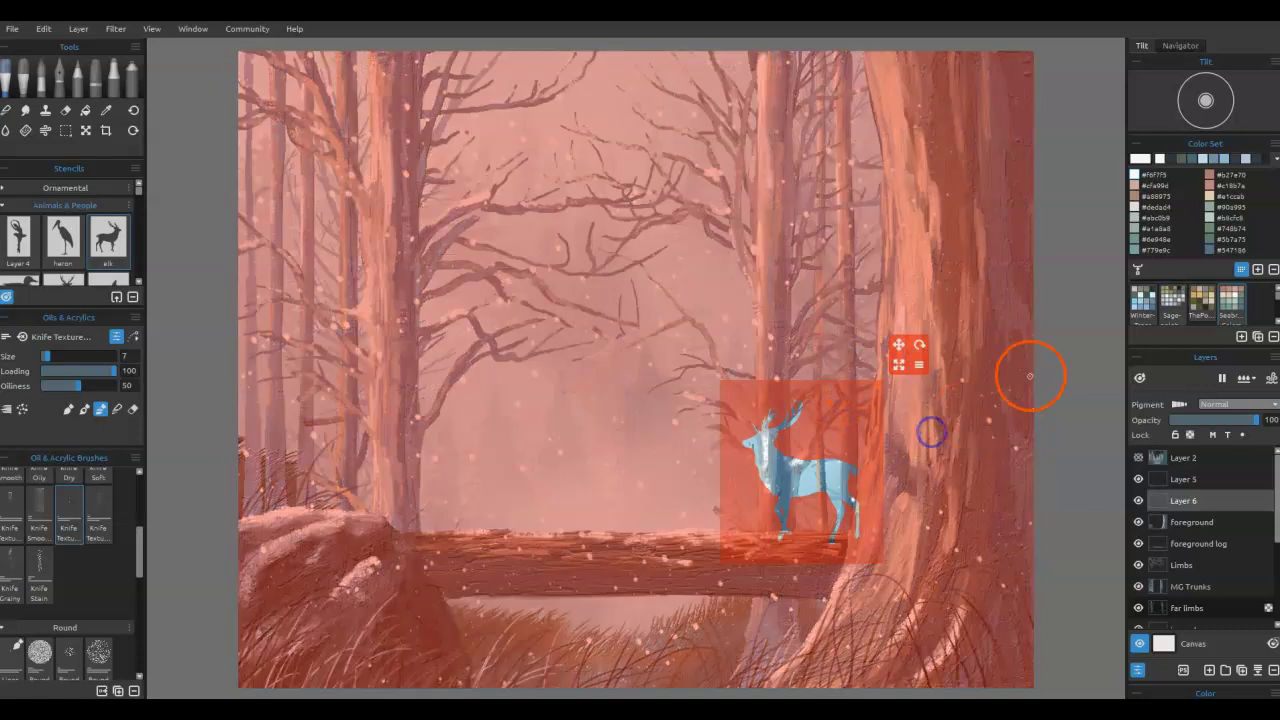
# - Set the paint colour to the dark brown #47382d
pyautogui.doubleClick(1138, 197)
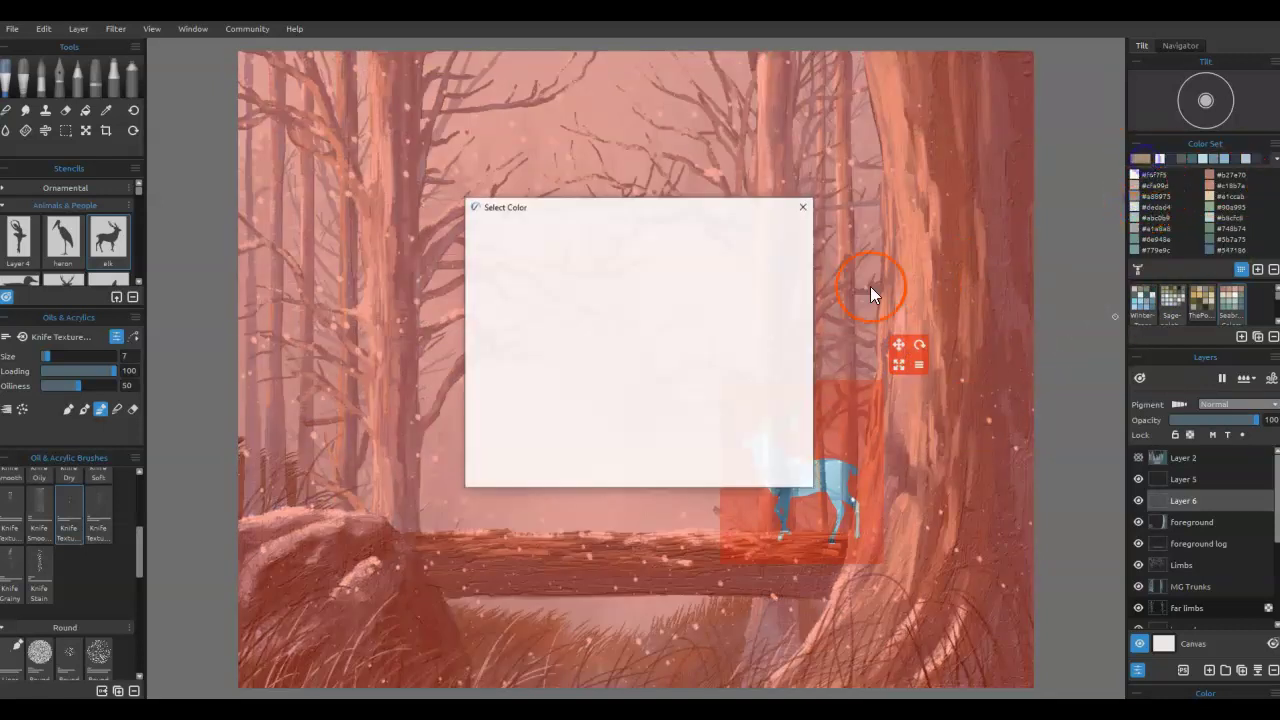
pyautogui.click(796, 328)
pyautogui.moveTo(767, 324); pyautogui.dragTo(771, 315)
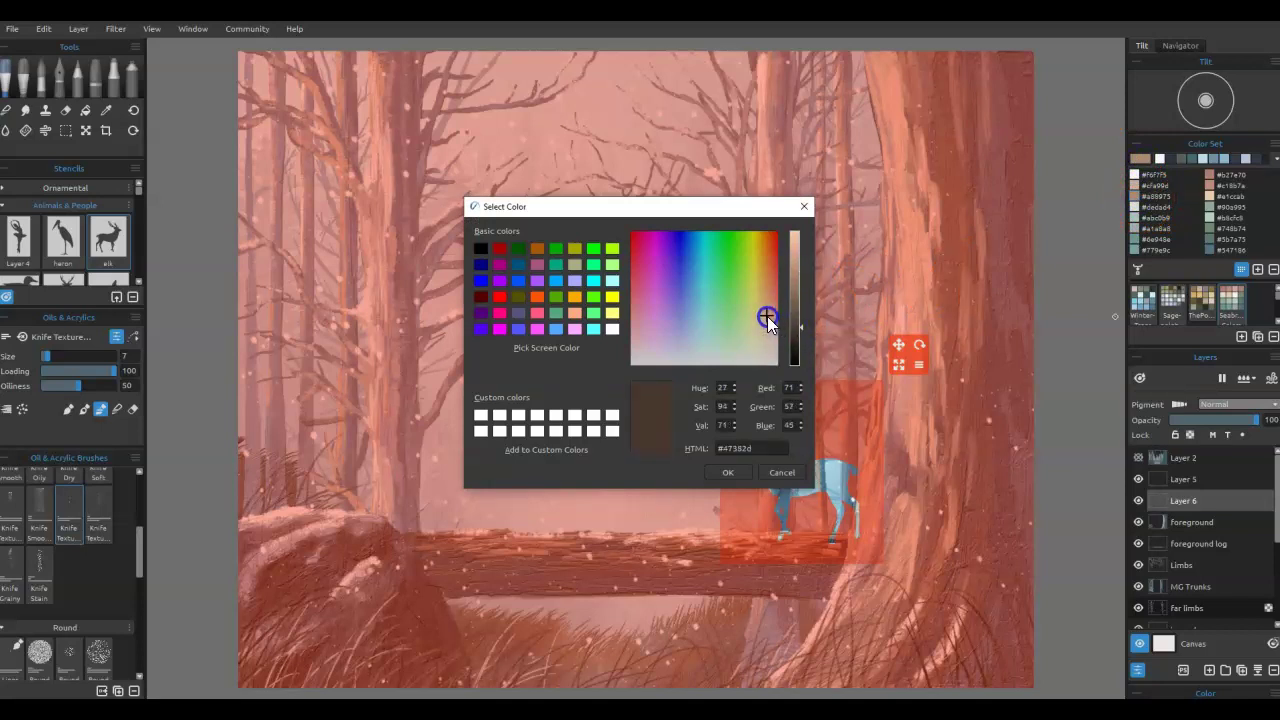
pyautogui.click(737, 472)
pyautogui.moveTo(738, 474); pyautogui.dragTo(758, 458)
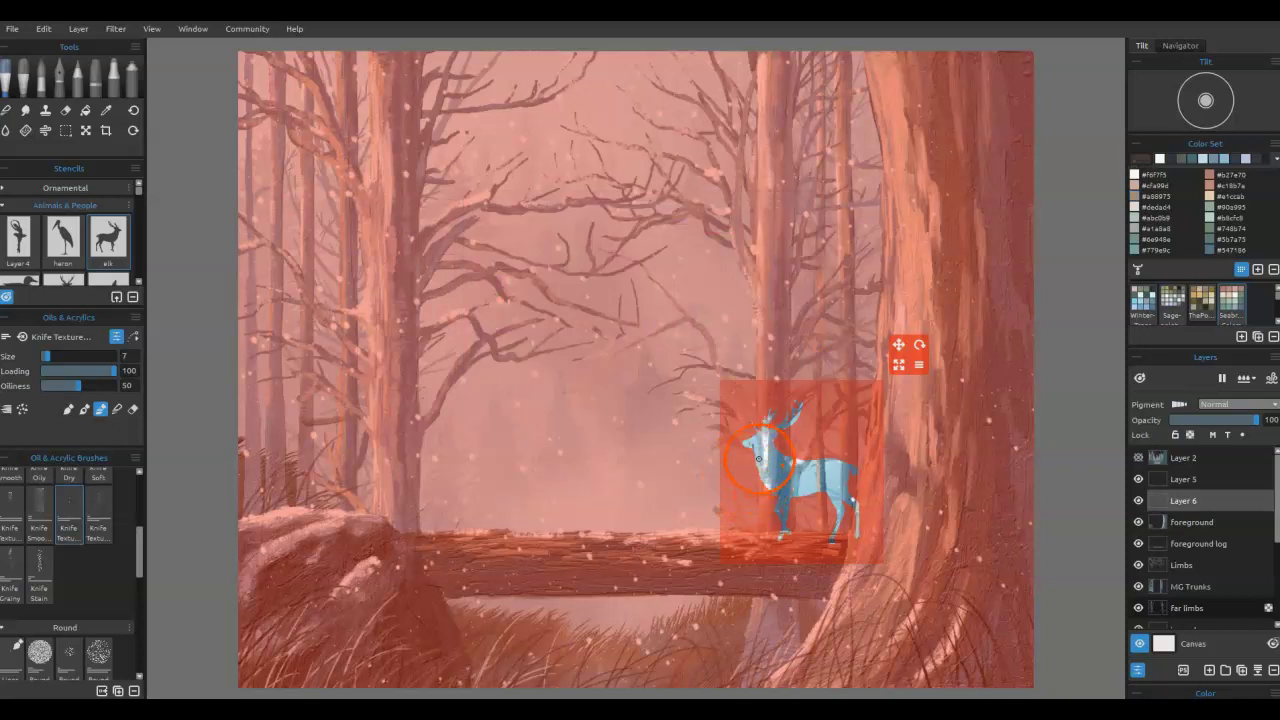
# - Add a new layer above Layer 6 and fill the elk stencil with dark brown at brush size 45
pyautogui.click(1210, 668)
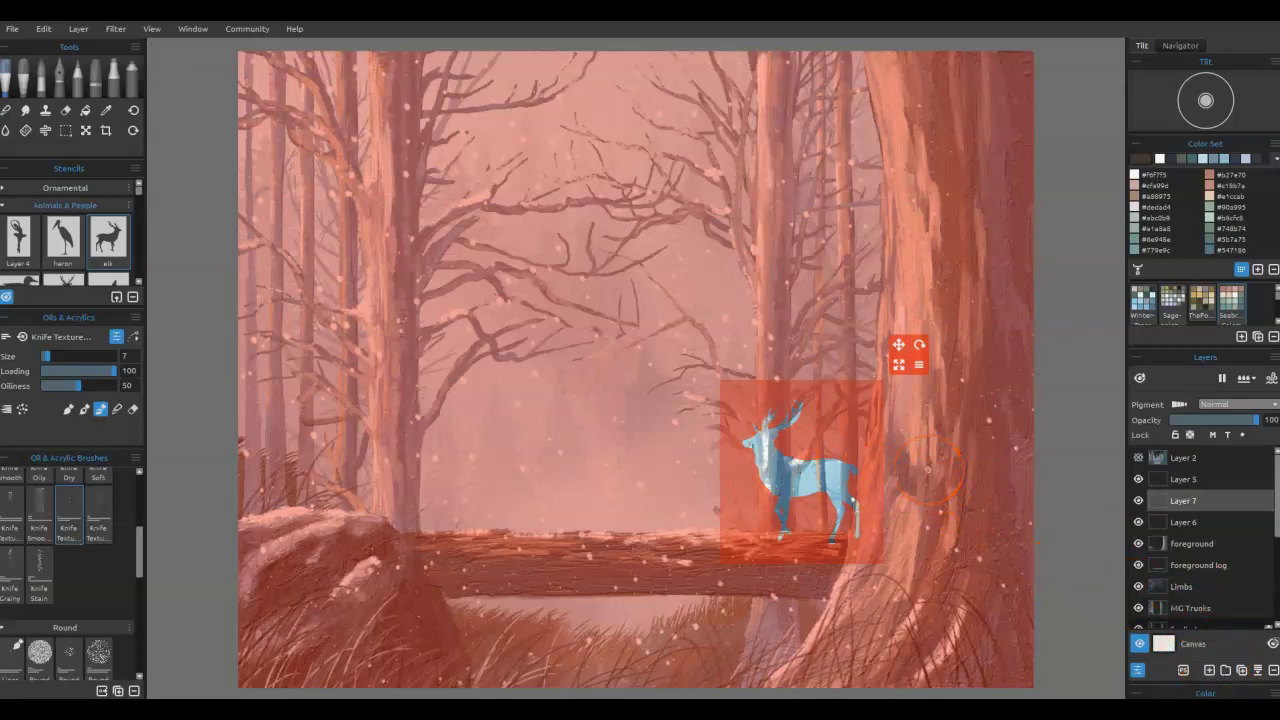
pyautogui.moveTo(820, 470)
pyautogui.mouseDown()
pyautogui.moveTo(788, 491)
pyautogui.moveTo(803, 481)
pyautogui.moveTo(792, 410)
pyautogui.moveTo(735, 442)
pyautogui.moveTo(784, 533)
pyautogui.moveTo(847, 466)
pyautogui.moveTo(846, 489)
pyautogui.moveTo(851, 461)
pyautogui.moveTo(846, 490)
pyautogui.moveTo(856, 471)
pyautogui.moveTo(832, 485)
pyautogui.moveTo(837, 539)
pyautogui.moveTo(859, 488)
pyautogui.moveTo(830, 537)
pyautogui.moveTo(788, 544)
pyautogui.moveTo(815, 481)
pyautogui.moveTo(873, 459)
pyautogui.moveTo(855, 506)
pyautogui.mouseUp()
pyautogui.moveTo(790, 455)
pyautogui.mouseDown()
pyautogui.moveTo(787, 421)
pyautogui.moveTo(748, 440)
pyautogui.mouseUp()
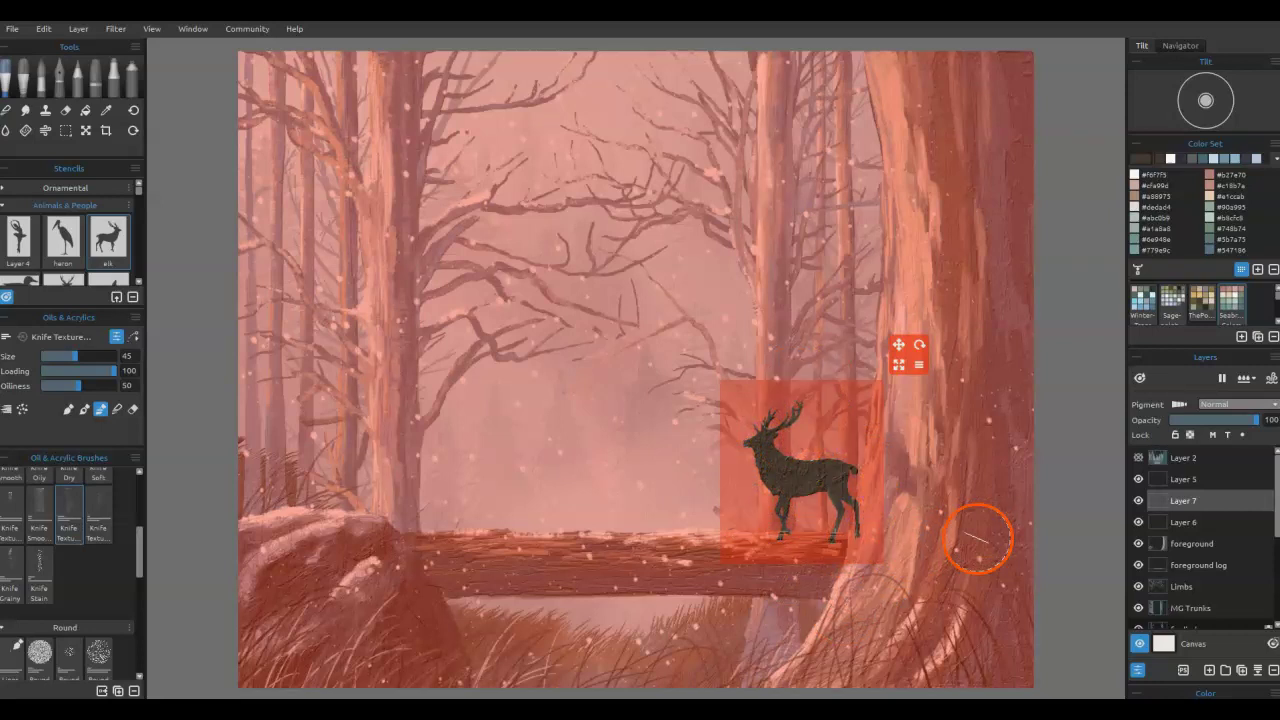
# - Darken the paint colour to #1e1813 and shade the elk's body, legs and neck at brush size 14
pyautogui.doubleClick(1140, 158)
pyautogui.click(793, 338)
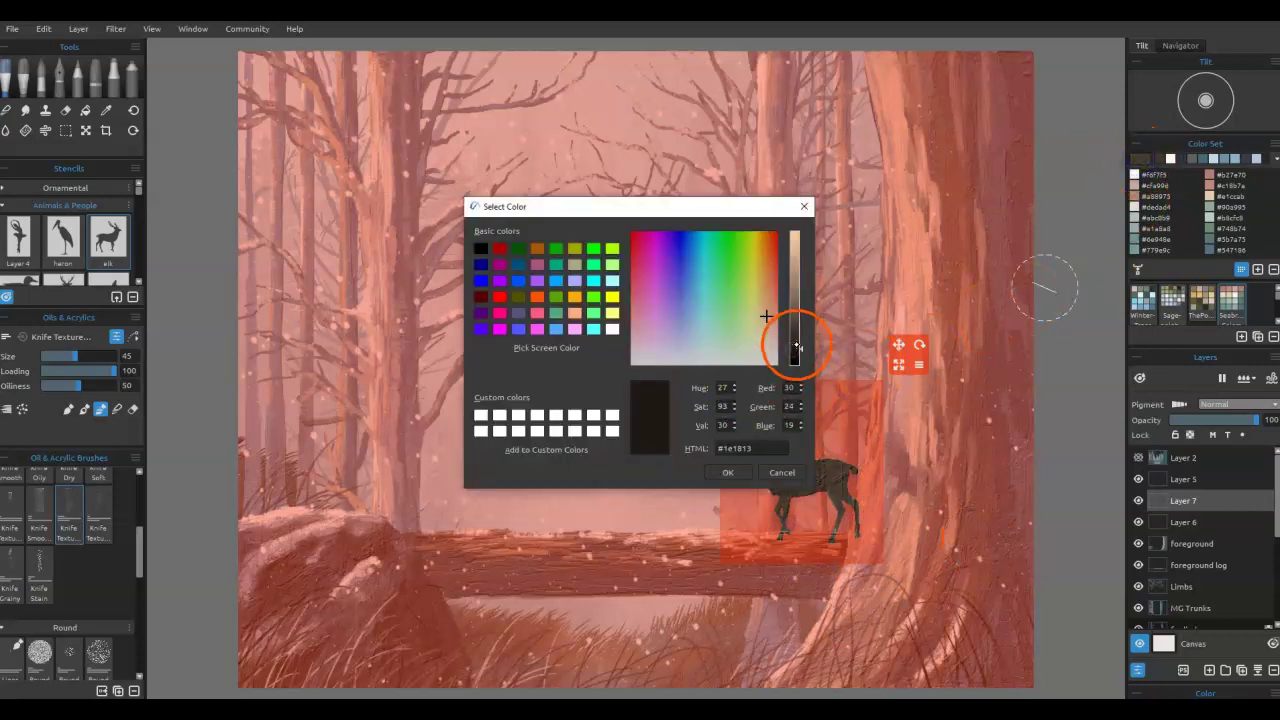
pyautogui.click(728, 472)
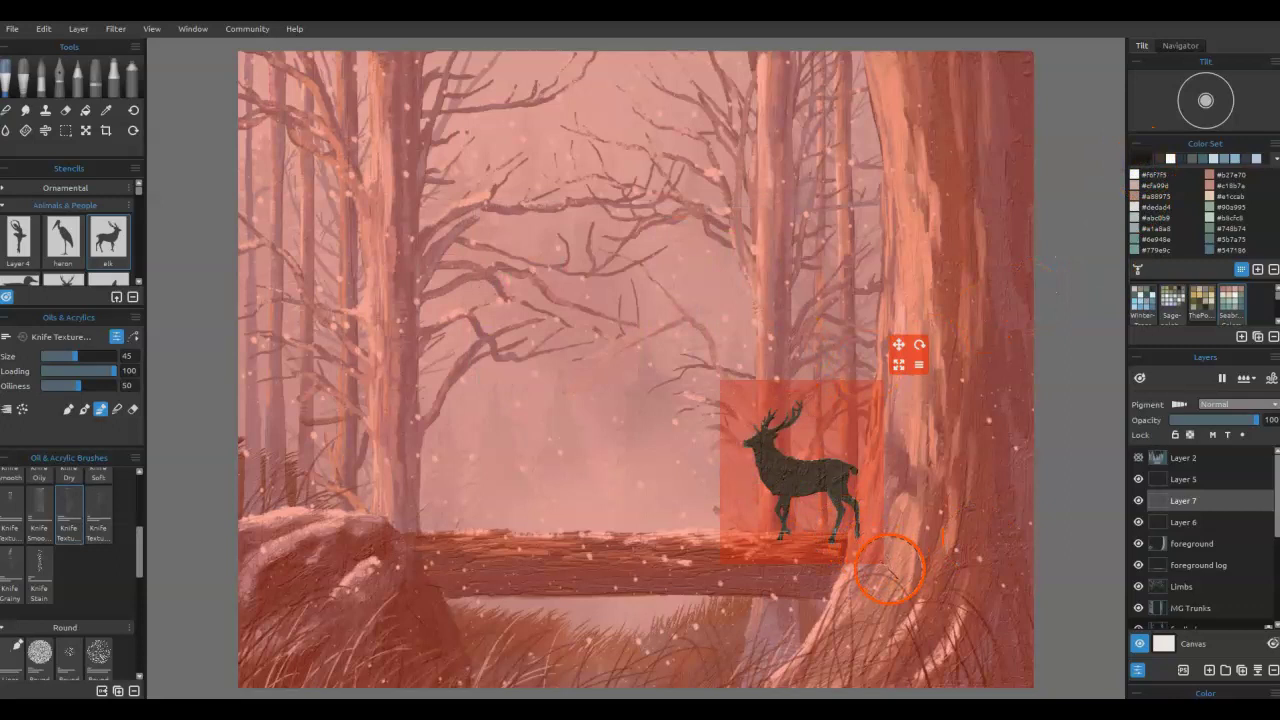
pyautogui.press('[')
pyautogui.press('[')
pyautogui.press('[')
pyautogui.press('[')
pyautogui.press('[')
pyautogui.press('[')
pyautogui.moveTo(802, 497)
pyautogui.mouseDown()
pyautogui.moveTo(858, 501)
pyautogui.moveTo(848, 491)
pyautogui.moveTo(862, 526)
pyautogui.moveTo(860, 512)
pyautogui.moveTo(789, 549)
pyautogui.mouseUp()
pyautogui.moveTo(803, 483)
pyautogui.mouseDown()
pyautogui.moveTo(782, 457)
pyautogui.moveTo(770, 491)
pyautogui.moveTo(781, 436)
pyautogui.mouseUp()
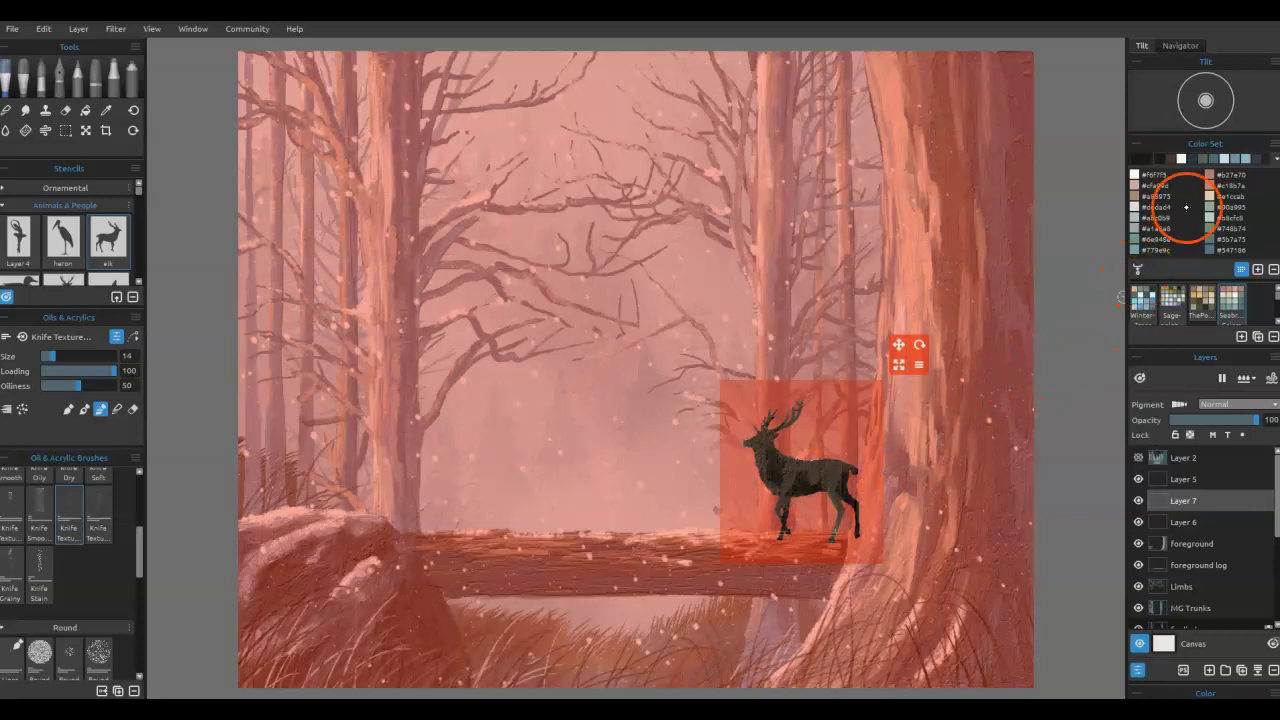
# - Choose the pale blue from the recent colours and paint snowy highlights along the elk's shoulder and back
pyautogui.click(1224, 159)
pyautogui.moveTo(780, 450); pyautogui.dragTo(786, 458)
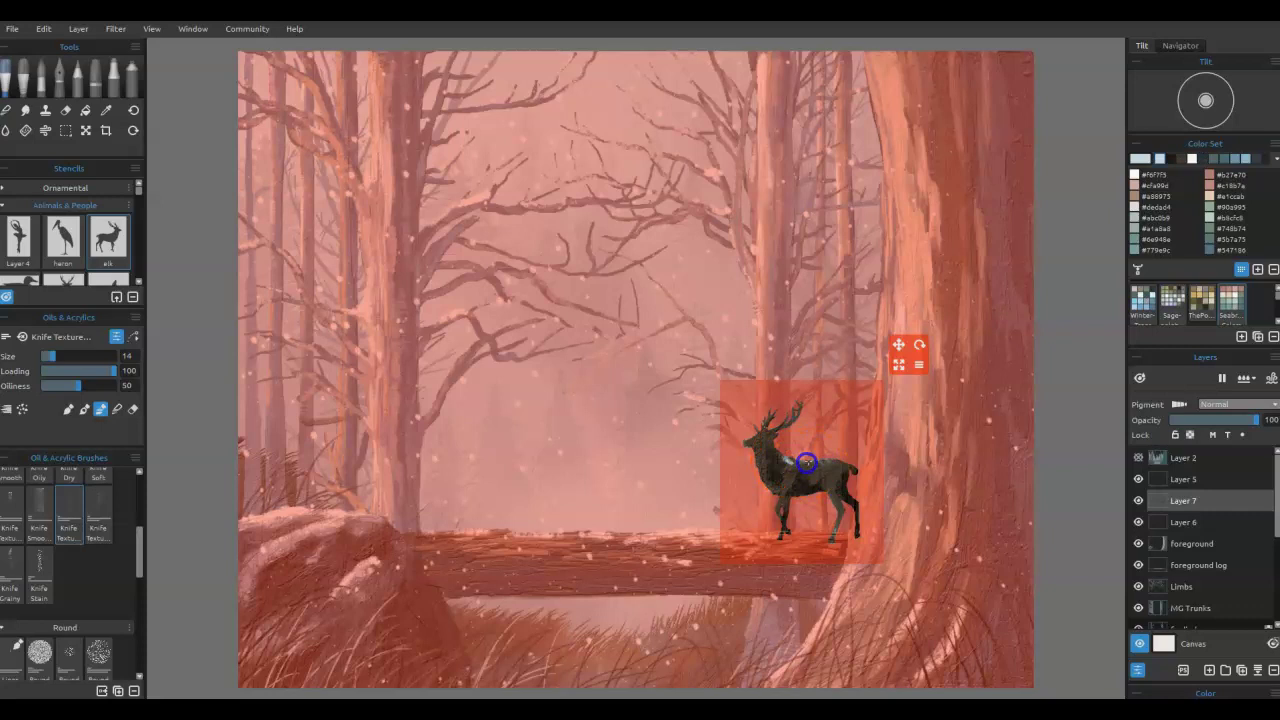
pyautogui.moveTo(780, 453); pyautogui.dragTo(808, 461)
# - Reduce the brush size to 7 and paint pale highlights on the elk's muzzle and forehead
pyautogui.press('[')
pyautogui.press('[')
pyautogui.press('[')
pyautogui.press('[')
pyautogui.press('[')
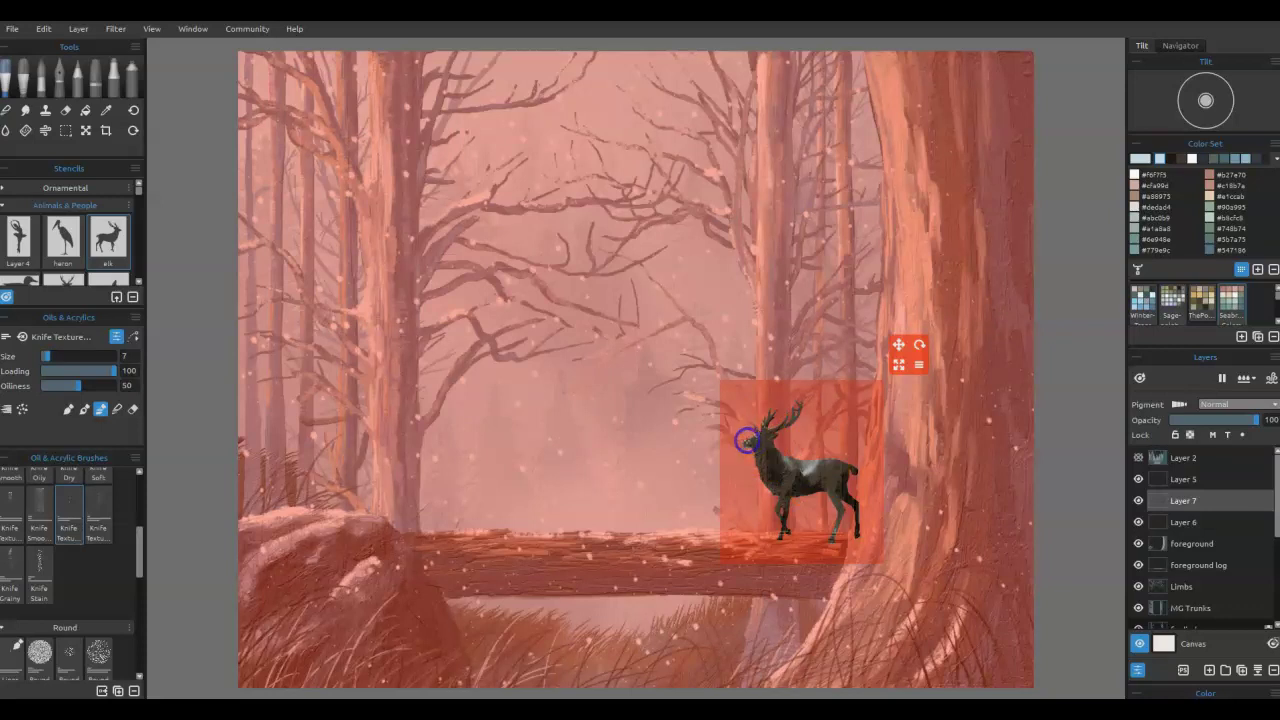
pyautogui.moveTo(758, 436); pyautogui.dragTo(753, 435)
# - Choose the Flat Dry brush at size 5 and paint pale highlights along the elk's face and antlers
pyautogui.scroll(3, 857, 515)
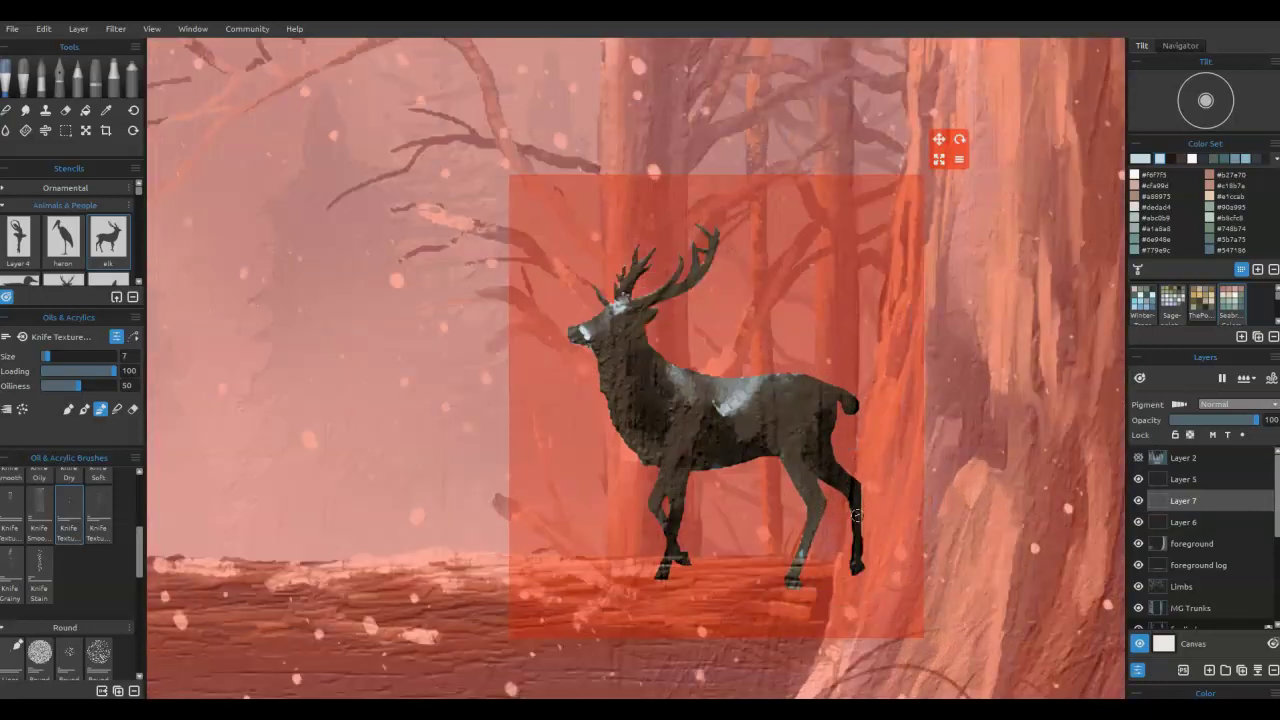
pyautogui.moveTo(139, 572); pyautogui.dragTo(139, 521)
pyautogui.click(39, 508)
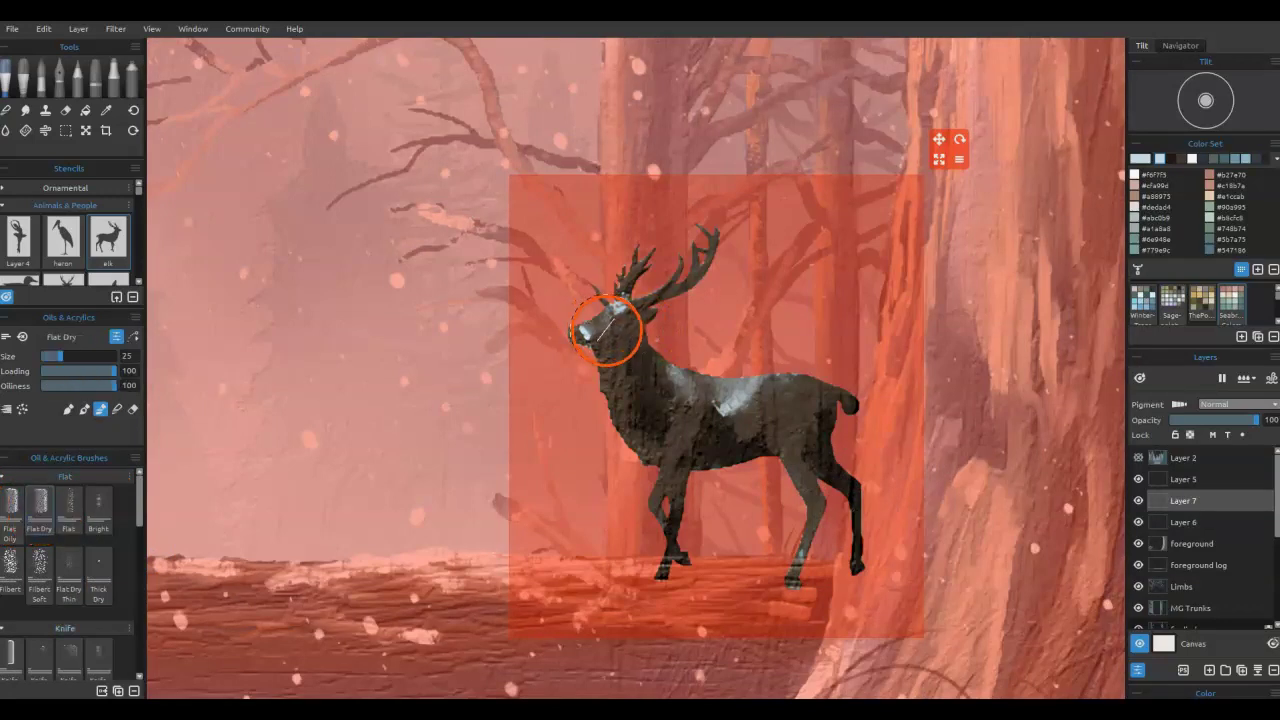
pyautogui.press('[')
pyautogui.press('[')
pyautogui.press('[')
pyautogui.press('[')
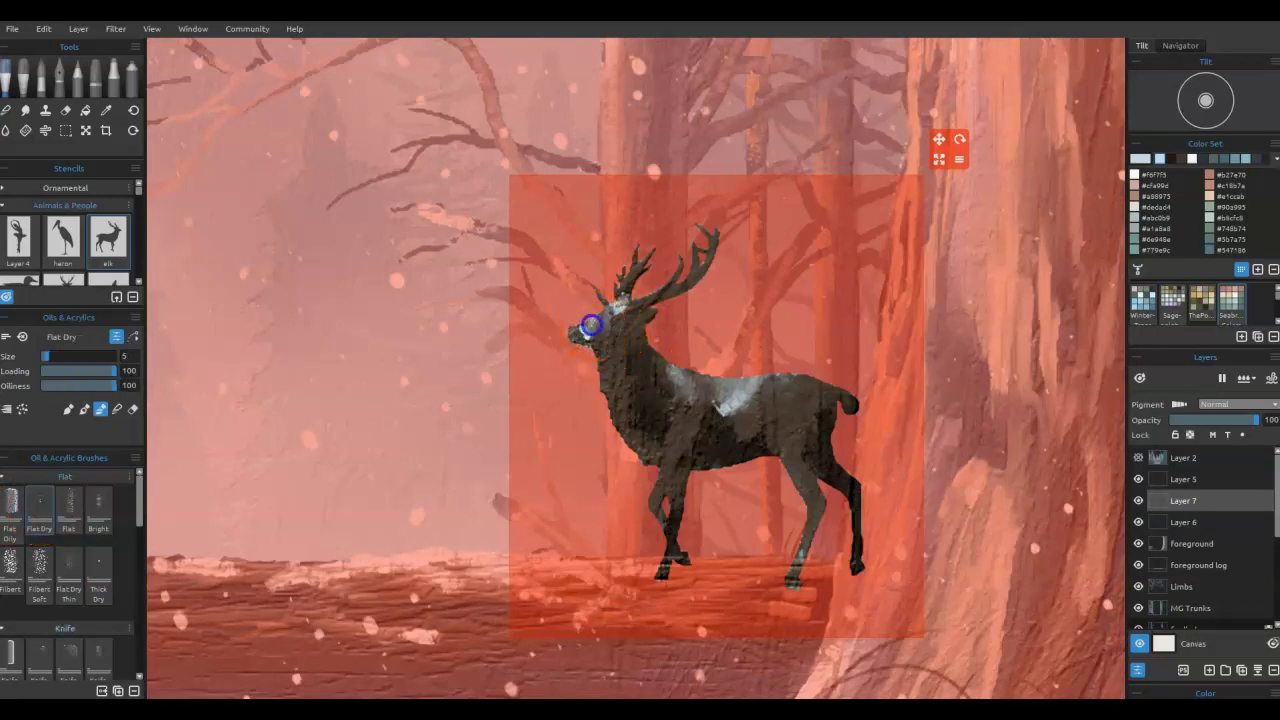
pyautogui.moveTo(589, 326)
pyautogui.mouseDown()
pyautogui.moveTo(682, 261)
pyautogui.moveTo(626, 289)
pyautogui.moveTo(645, 259)
pyautogui.moveTo(696, 253)
pyautogui.moveTo(713, 231)
pyautogui.moveTo(666, 280)
pyautogui.mouseUp()
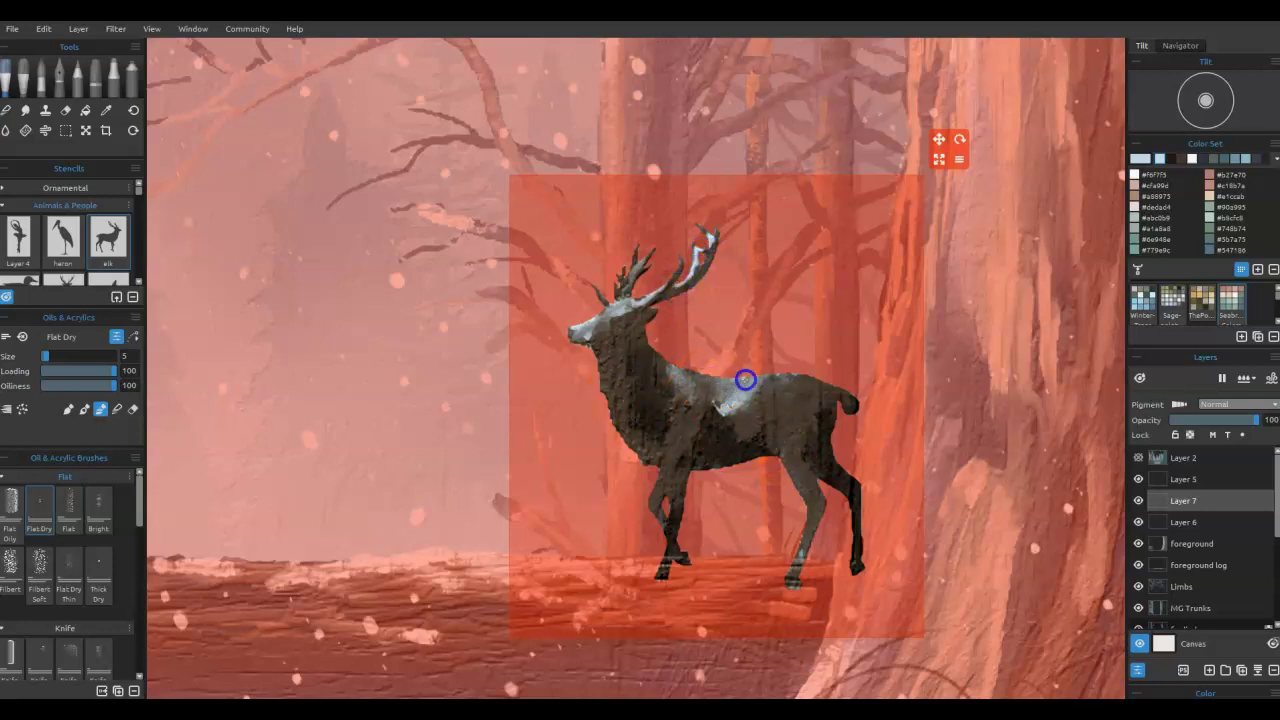
# - Paint pale highlights down the elk's chest and front leg, hide the stencil, and touch up the muzzle and shoulder
pyautogui.moveTo(612, 416)
pyautogui.mouseDown()
pyautogui.moveTo(606, 400)
pyautogui.moveTo(631, 446)
pyautogui.mouseUp()
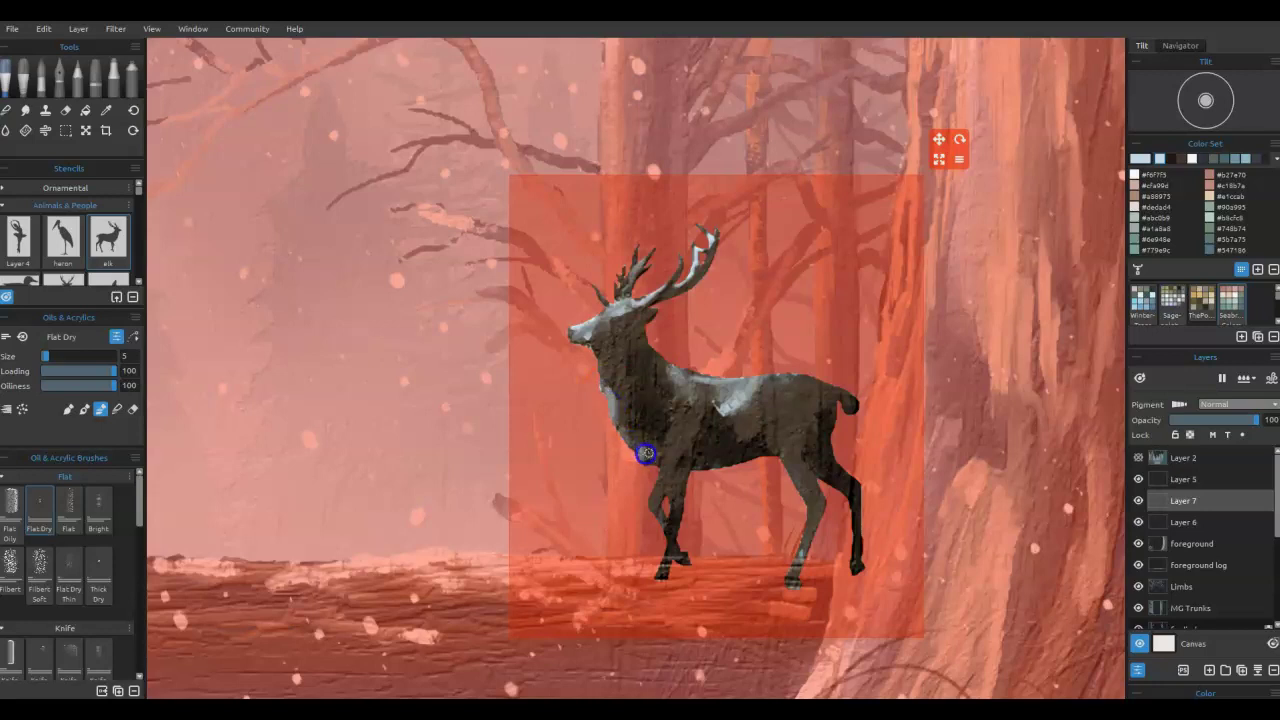
pyautogui.moveTo(650, 496); pyautogui.dragTo(655, 504)
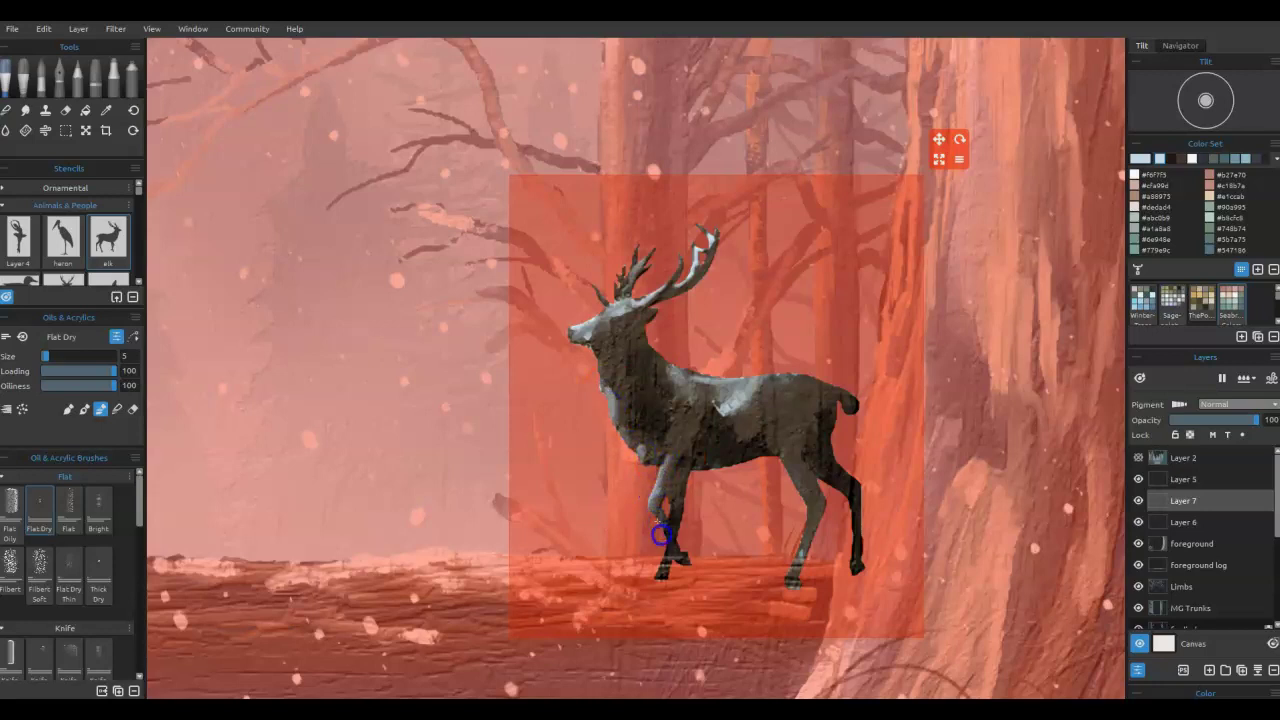
pyautogui.hotkey('ctrl', 'h')
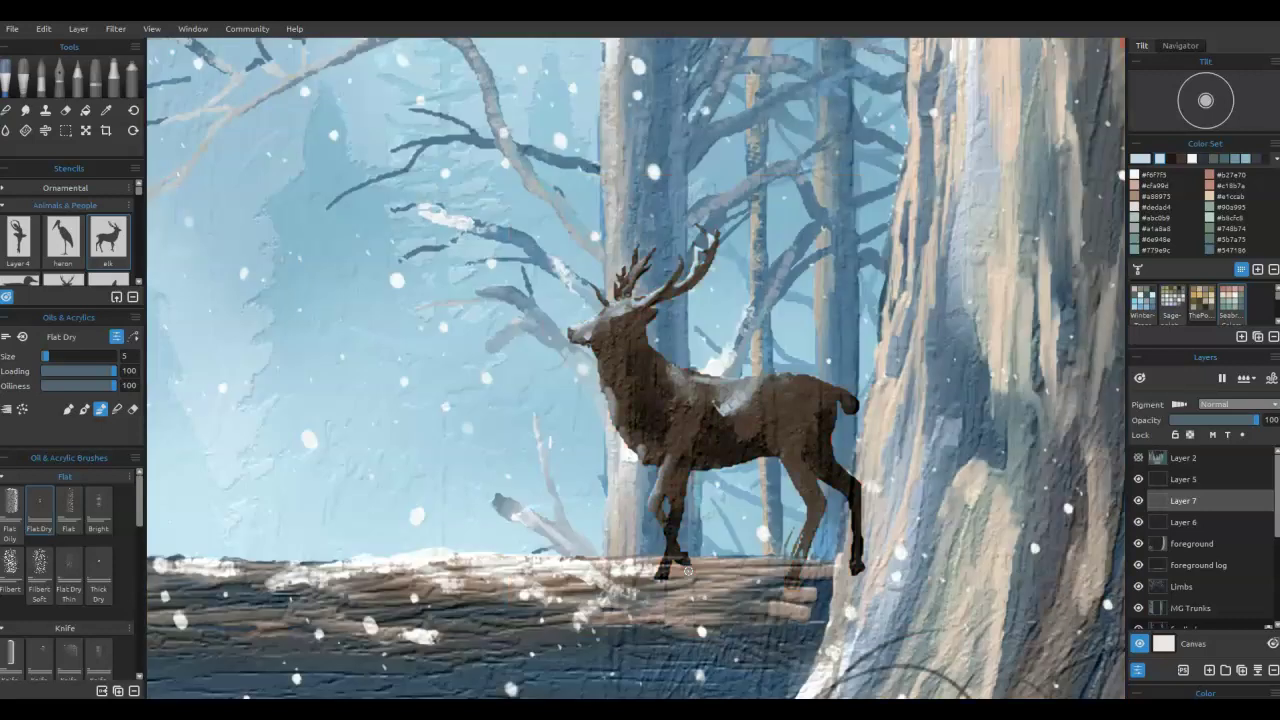
pyautogui.moveTo(584, 329); pyautogui.dragTo(598, 320)
pyautogui.moveTo(667, 432); pyautogui.dragTo(665, 439)
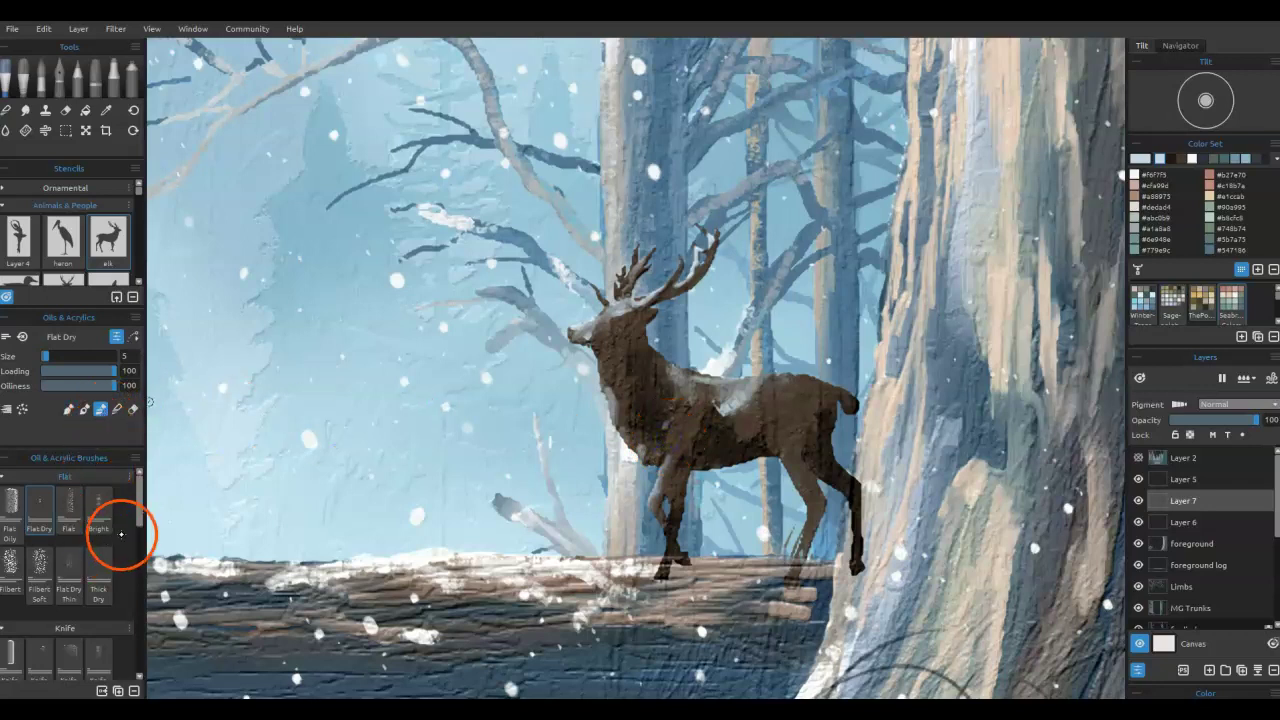
# - Choose the Flat Dry Thin brush at size 6 and soften the pale highlights over the elk's chest, back and haunch
pyautogui.click(76, 570)
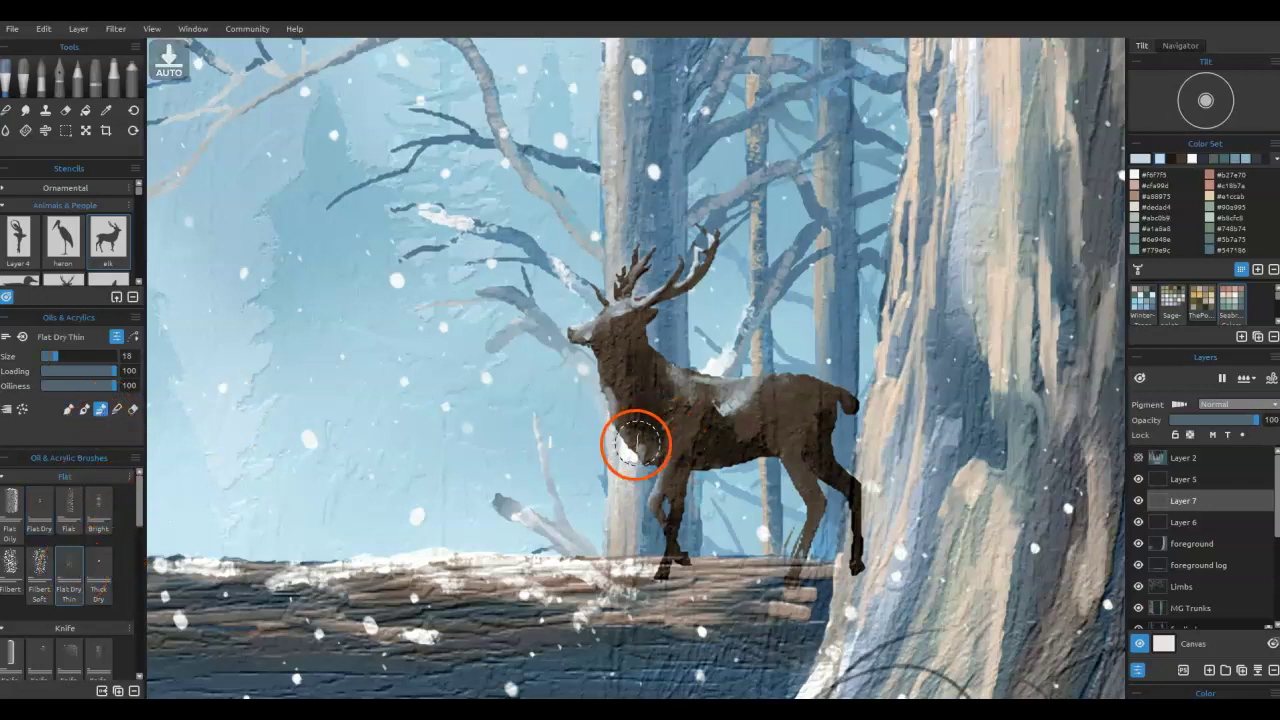
pyautogui.moveTo(664, 518)
pyautogui.mouseDown()
pyautogui.moveTo(630, 465)
pyautogui.moveTo(627, 422)
pyautogui.moveTo(617, 444)
pyautogui.moveTo(624, 407)
pyautogui.moveTo(641, 459)
pyautogui.mouseUp()
pyautogui.press('[')
pyautogui.press('[')
pyautogui.press('[')
pyautogui.press('[')
pyautogui.press('[')
pyautogui.moveTo(724, 402); pyautogui.dragTo(753, 394)
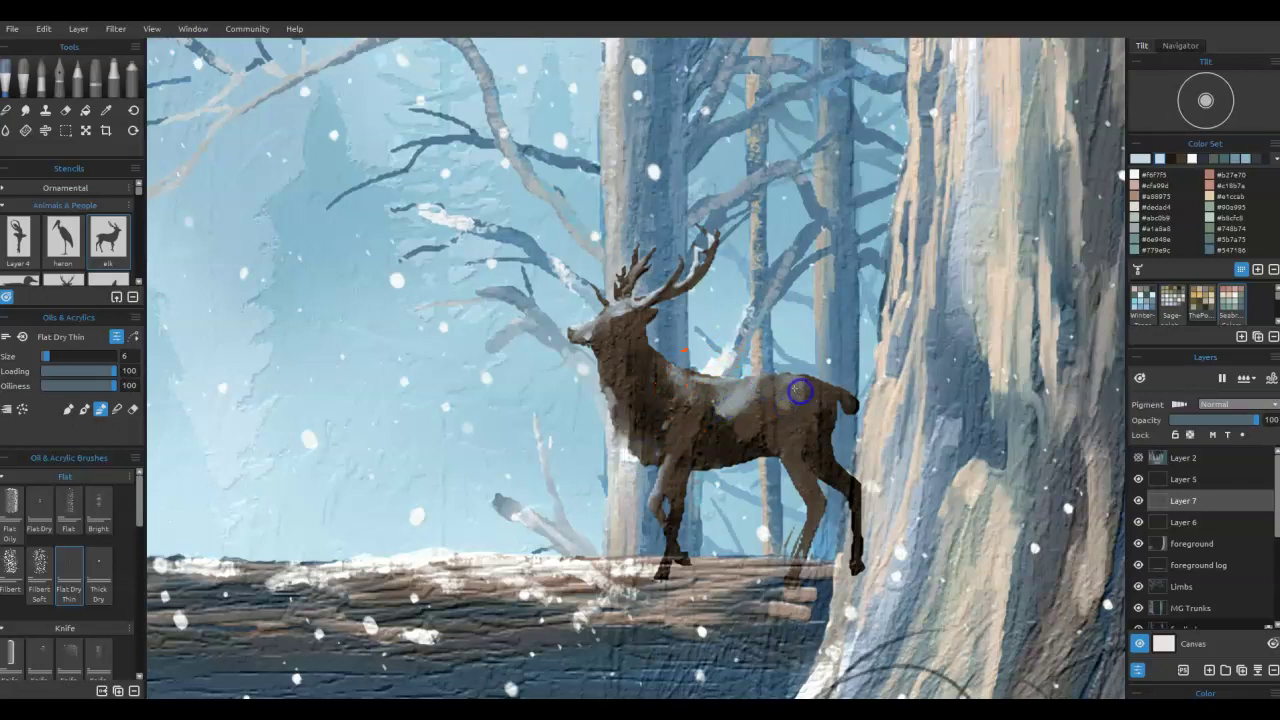
pyautogui.moveTo(811, 392)
pyautogui.mouseDown()
pyautogui.moveTo(771, 429)
pyautogui.moveTo(779, 441)
pyautogui.moveTo(783, 431)
pyautogui.mouseUp()
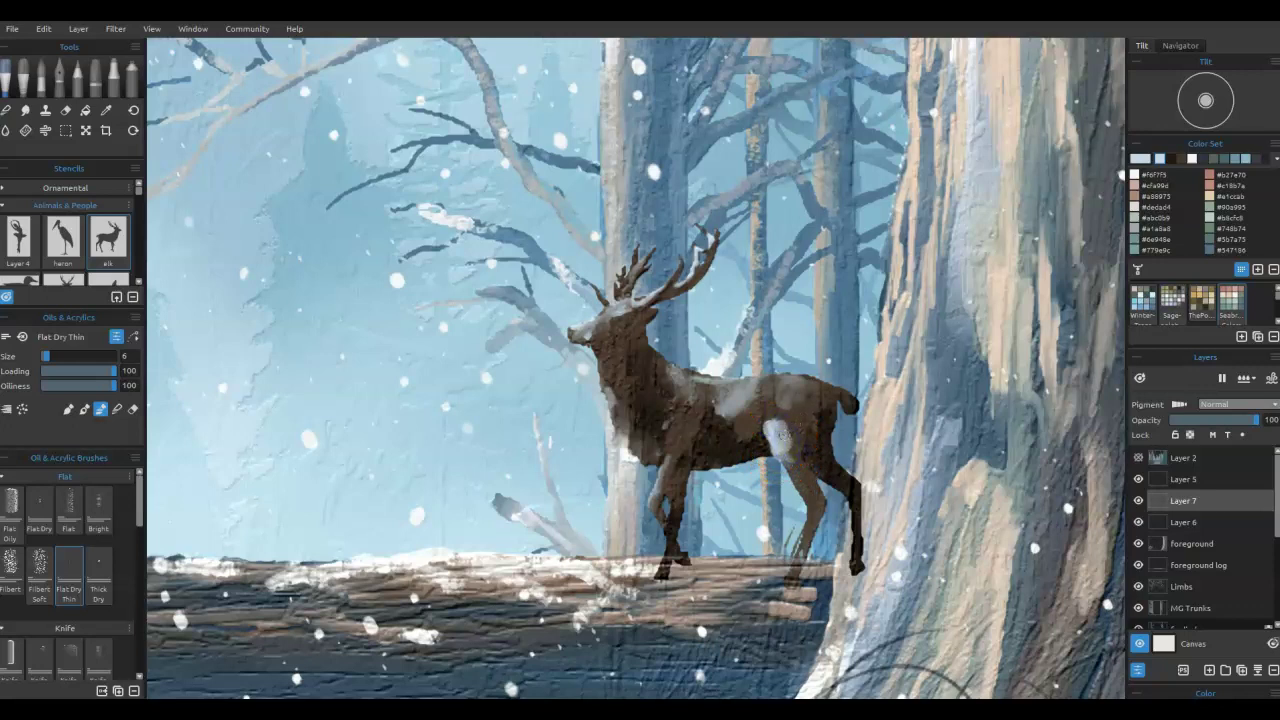
# - Sample colours from the elk's coat to blend the pale patch on the haunch and shade the cheek and ear
pyautogui.keyDown('alt'); pyautogui.click(783, 437); pyautogui.keyUp('alt')
pyautogui.keyDown('alt'); pyautogui.click(796, 425); pyautogui.keyUp('alt')
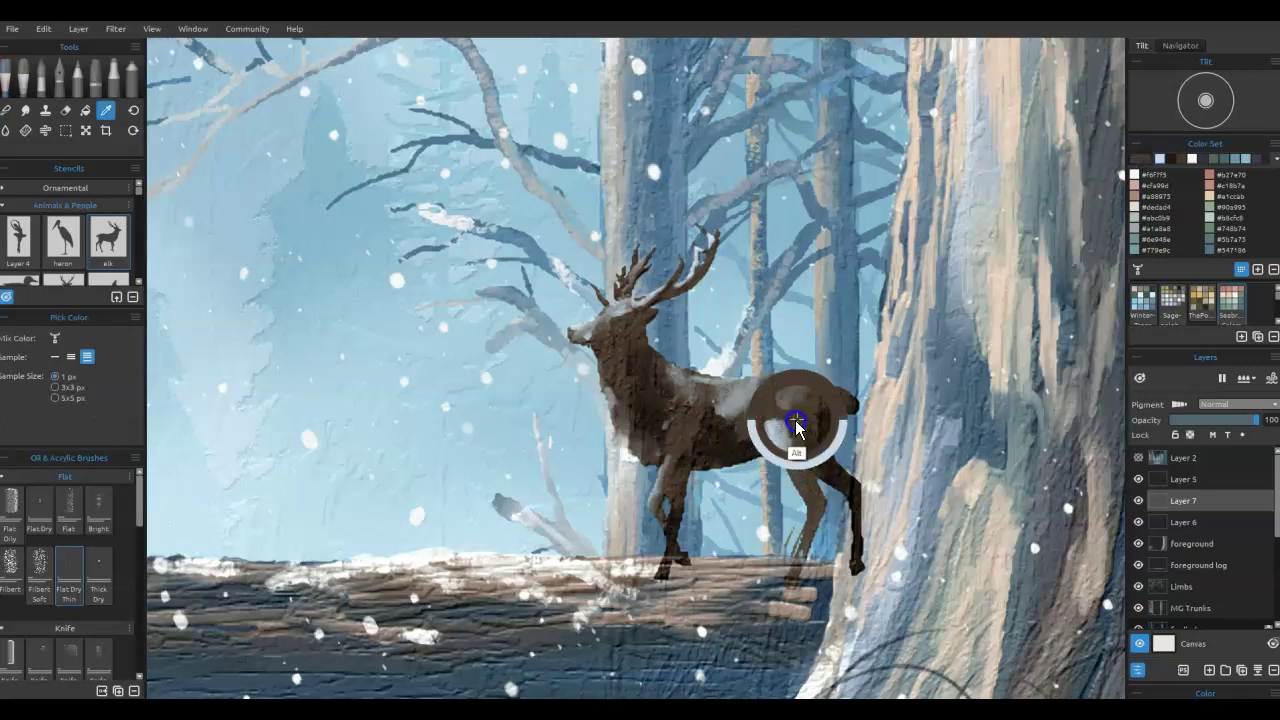
pyautogui.moveTo(790, 430)
pyautogui.mouseDown()
pyautogui.moveTo(771, 429)
pyautogui.moveTo(789, 455)
pyautogui.mouseUp()
pyautogui.keyDown('alt'); pyautogui.click(609, 323); pyautogui.keyUp('alt')
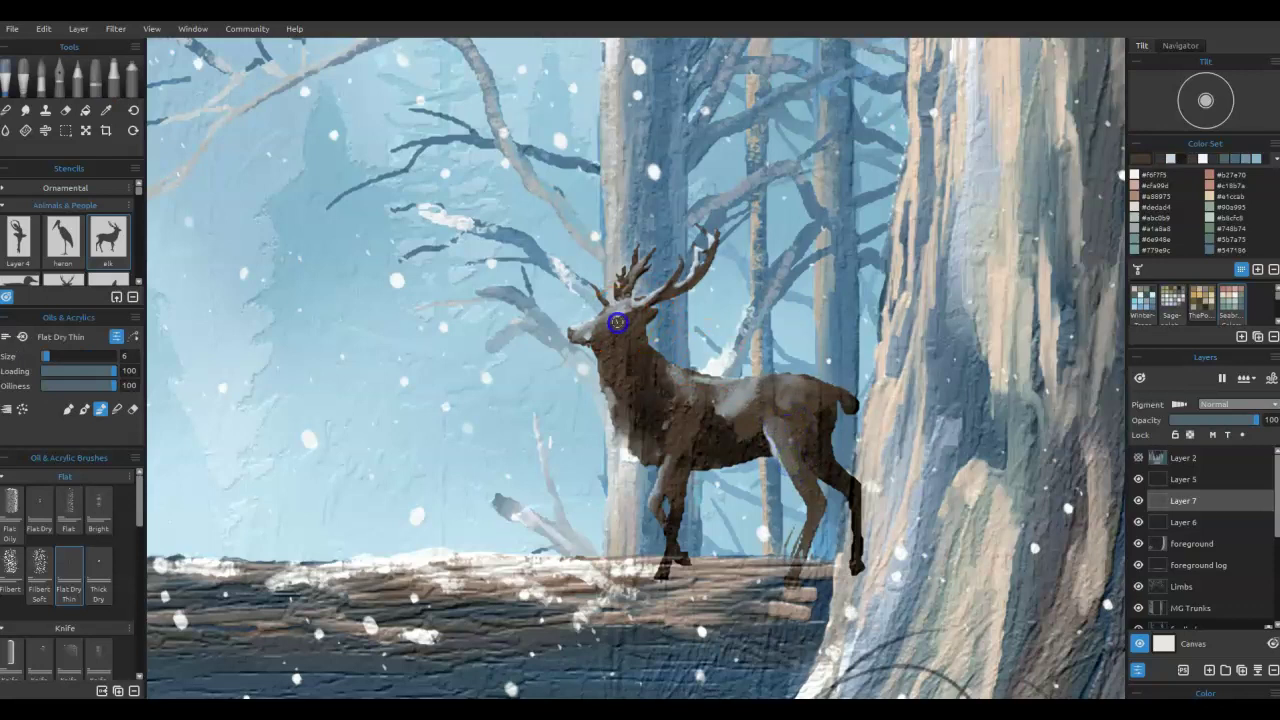
pyautogui.moveTo(618, 321)
pyautogui.mouseDown()
pyautogui.moveTo(572, 334)
pyautogui.moveTo(658, 326)
pyautogui.mouseUp()
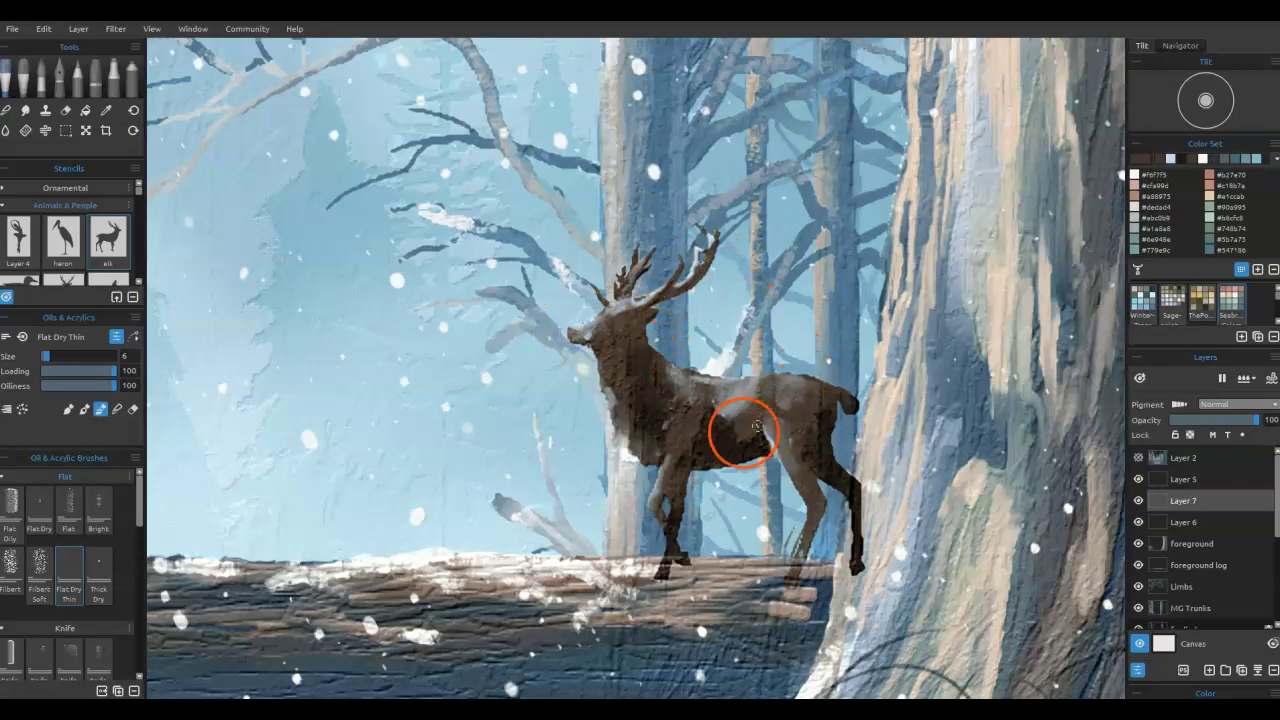
# - Sample the dark brown of the elk's belly and paint the eye, jawline, neck and shoulder shadows with it
pyautogui.keyDown('alt'); pyautogui.click(715, 442); pyautogui.keyUp('alt')
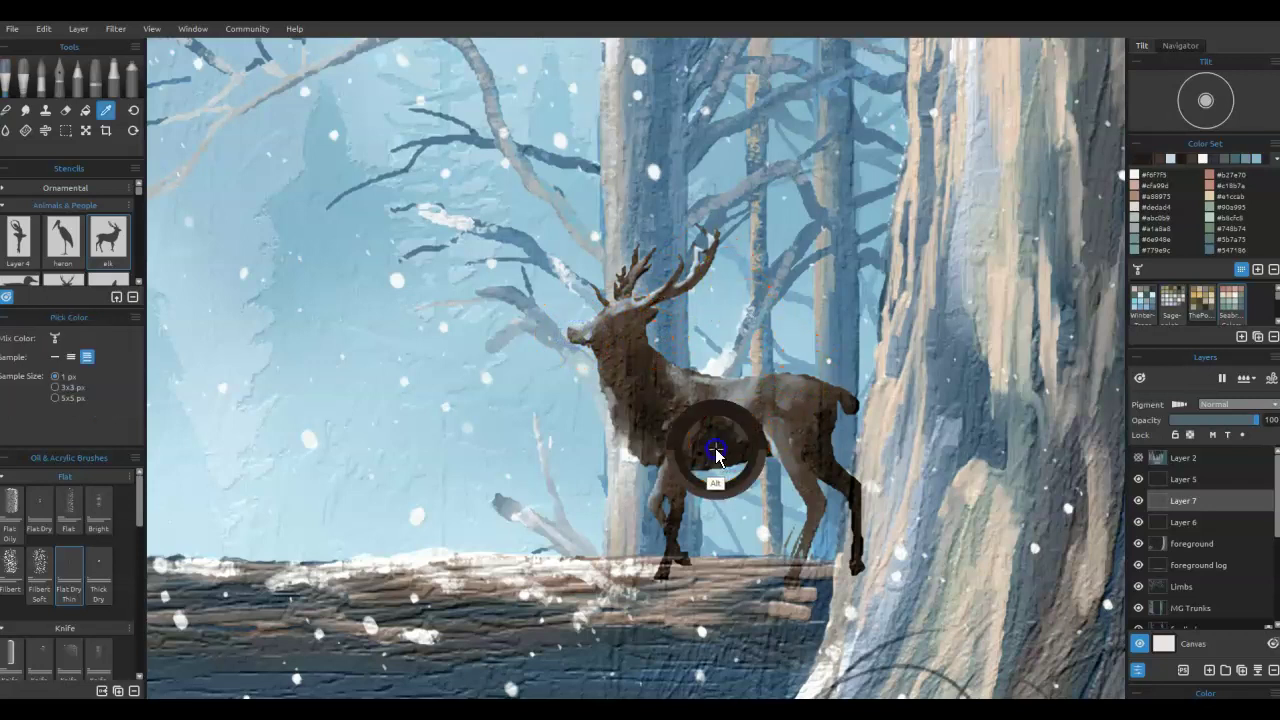
pyautogui.click(607, 323)
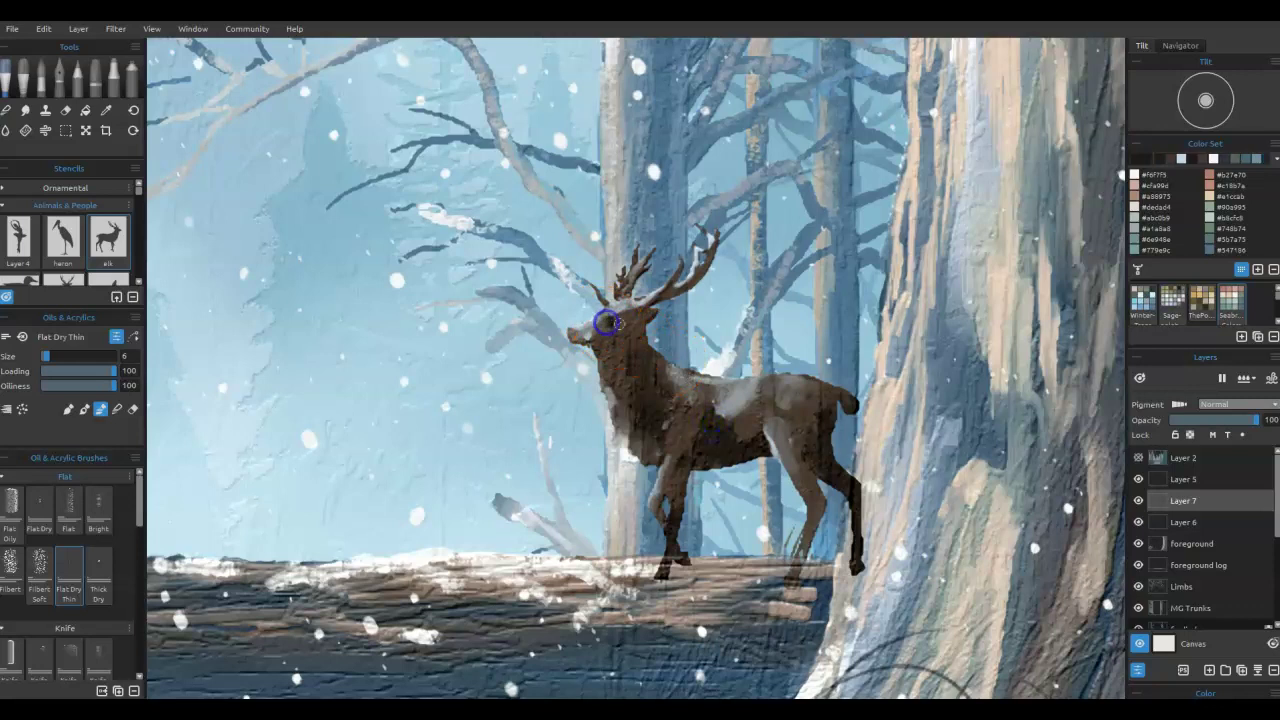
pyautogui.click(675, 457)
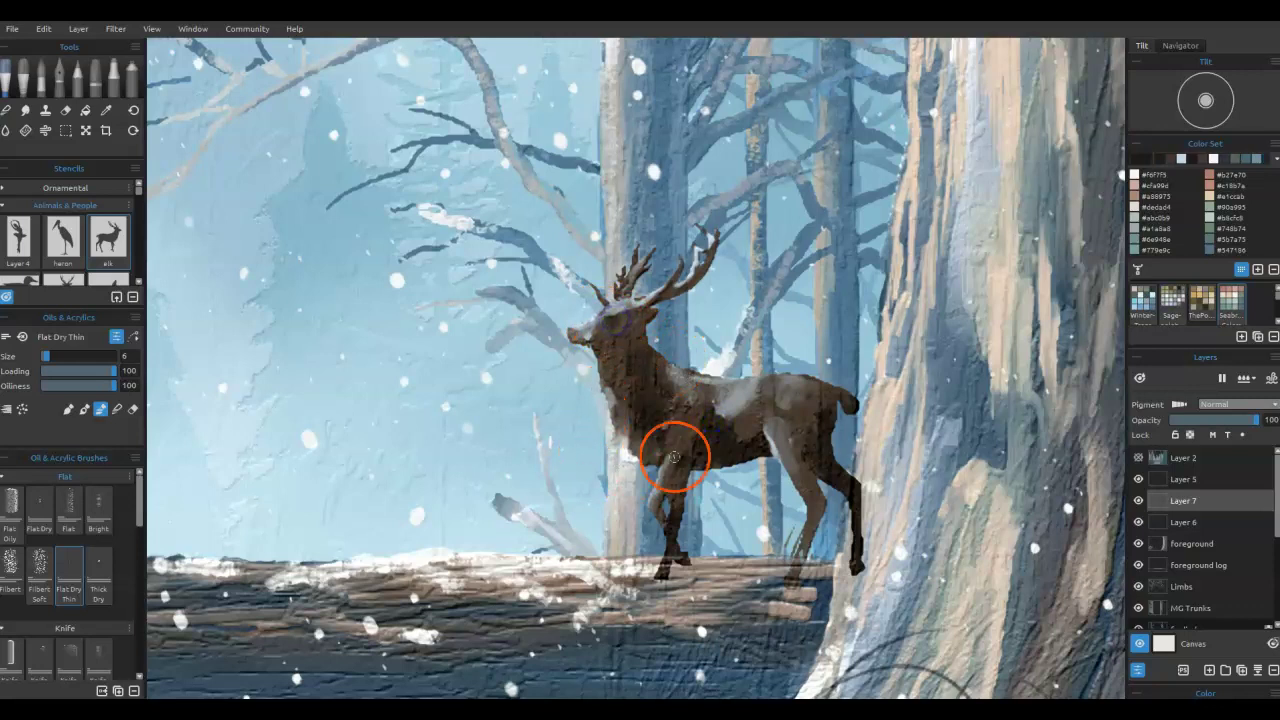
pyautogui.click(589, 332)
pyautogui.click(600, 352)
pyautogui.moveTo(600, 353)
pyautogui.mouseDown()
pyautogui.moveTo(613, 346)
pyautogui.moveTo(618, 361)
pyautogui.mouseUp()
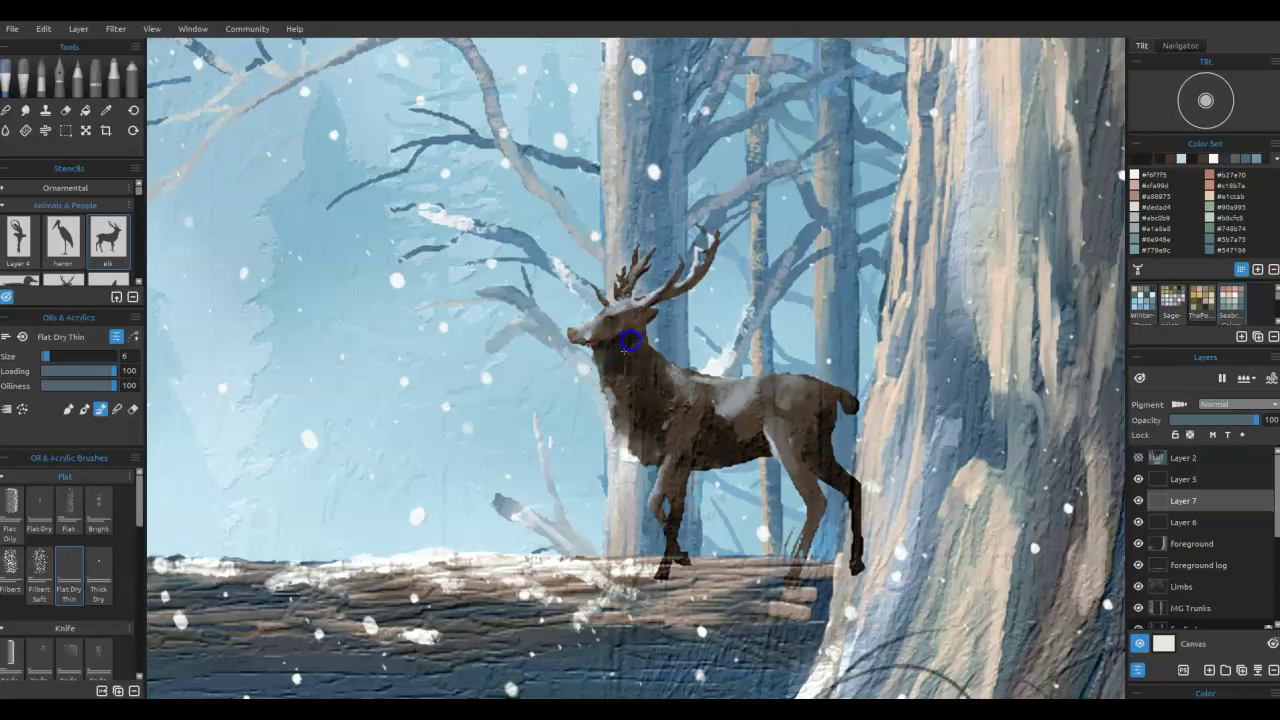
pyautogui.moveTo(659, 428); pyautogui.dragTo(692, 456)
pyautogui.click(629, 348)
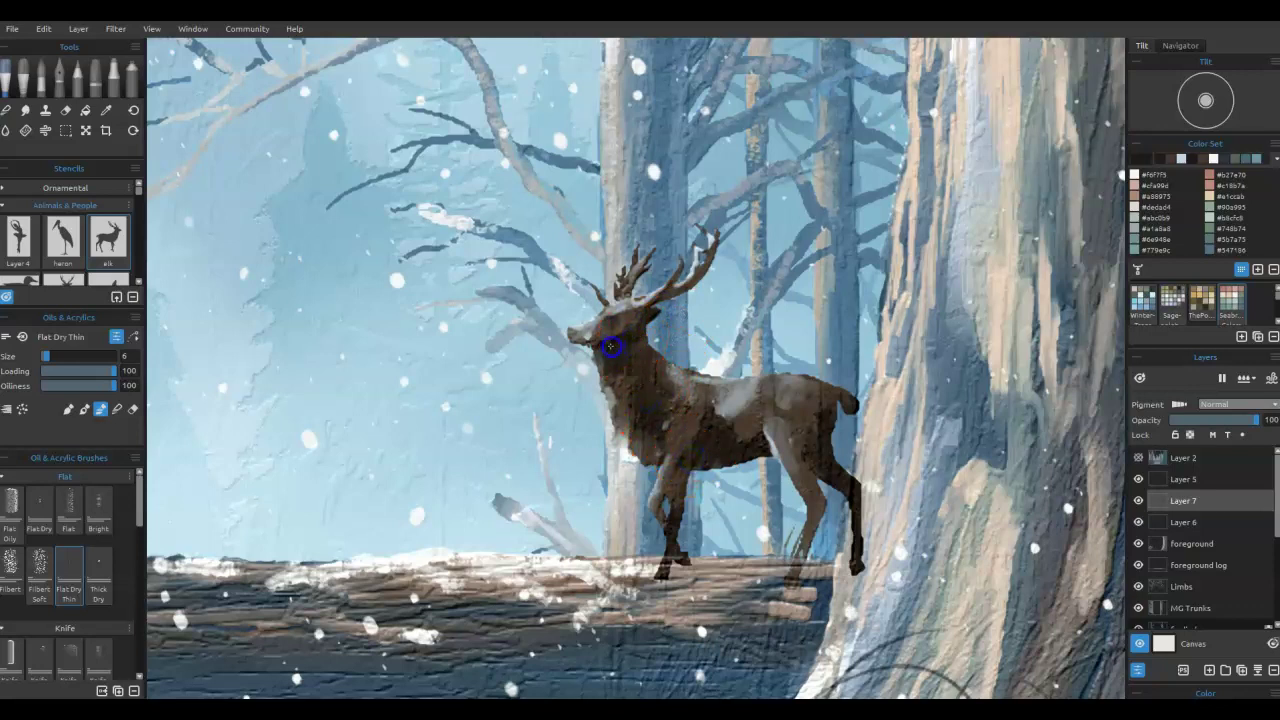
# - Sample the brown of the elk's cheek and blend it over the face, haunch and belly
pyautogui.keyDown('alt'); pyautogui.click(621, 335); pyautogui.keyUp('alt')
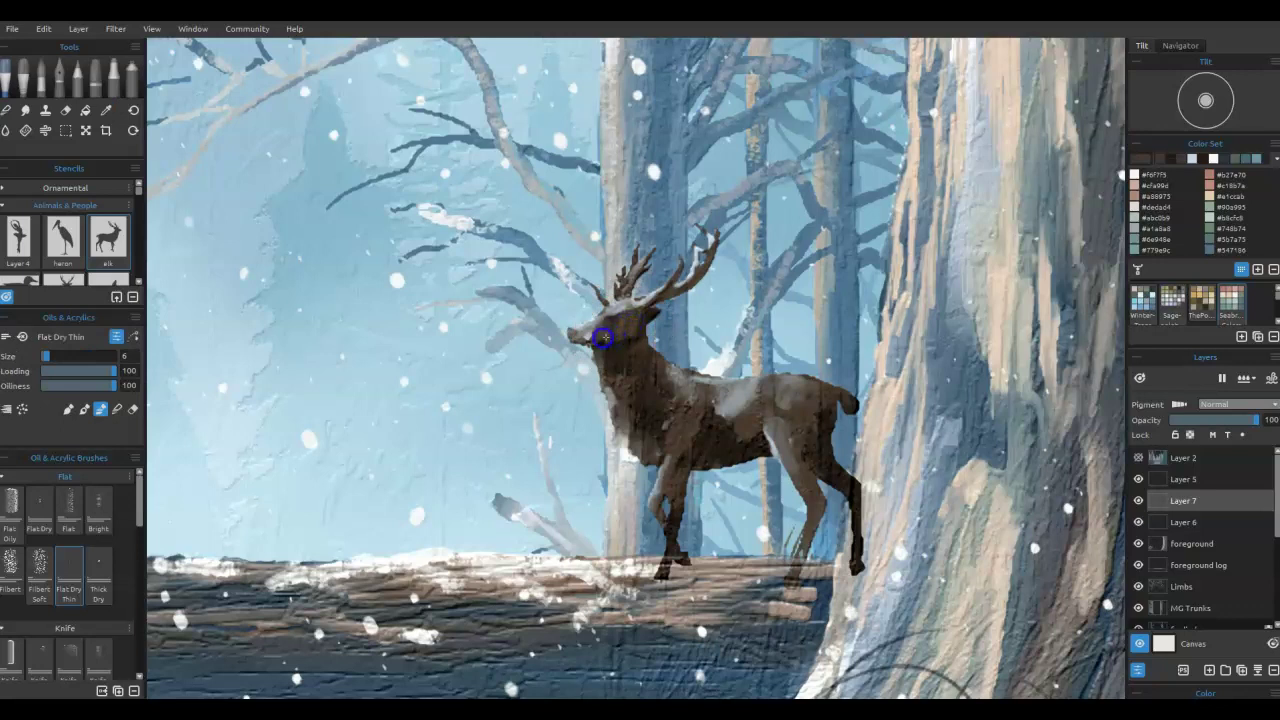
pyautogui.moveTo(829, 454)
pyautogui.mouseDown()
pyautogui.moveTo(801, 412)
pyautogui.moveTo(778, 440)
pyautogui.moveTo(773, 396)
pyautogui.moveTo(719, 399)
pyautogui.mouseUp()
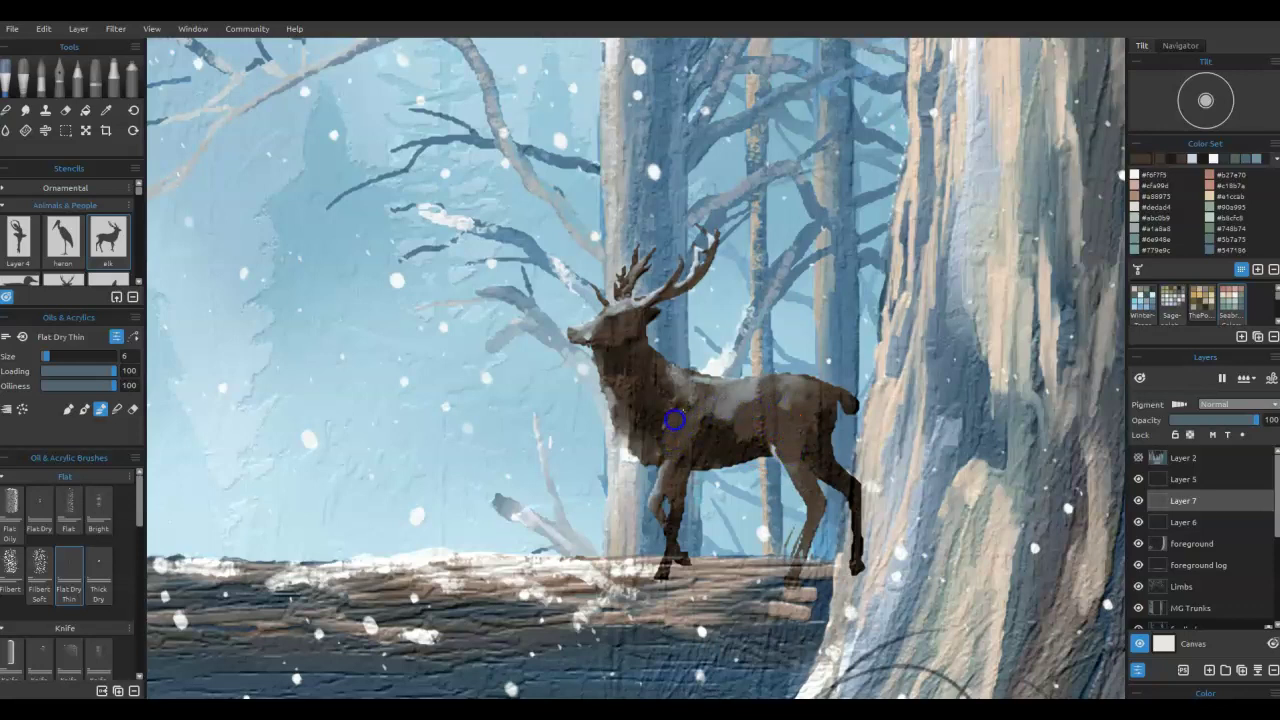
pyautogui.moveTo(666, 433); pyautogui.dragTo(730, 444)
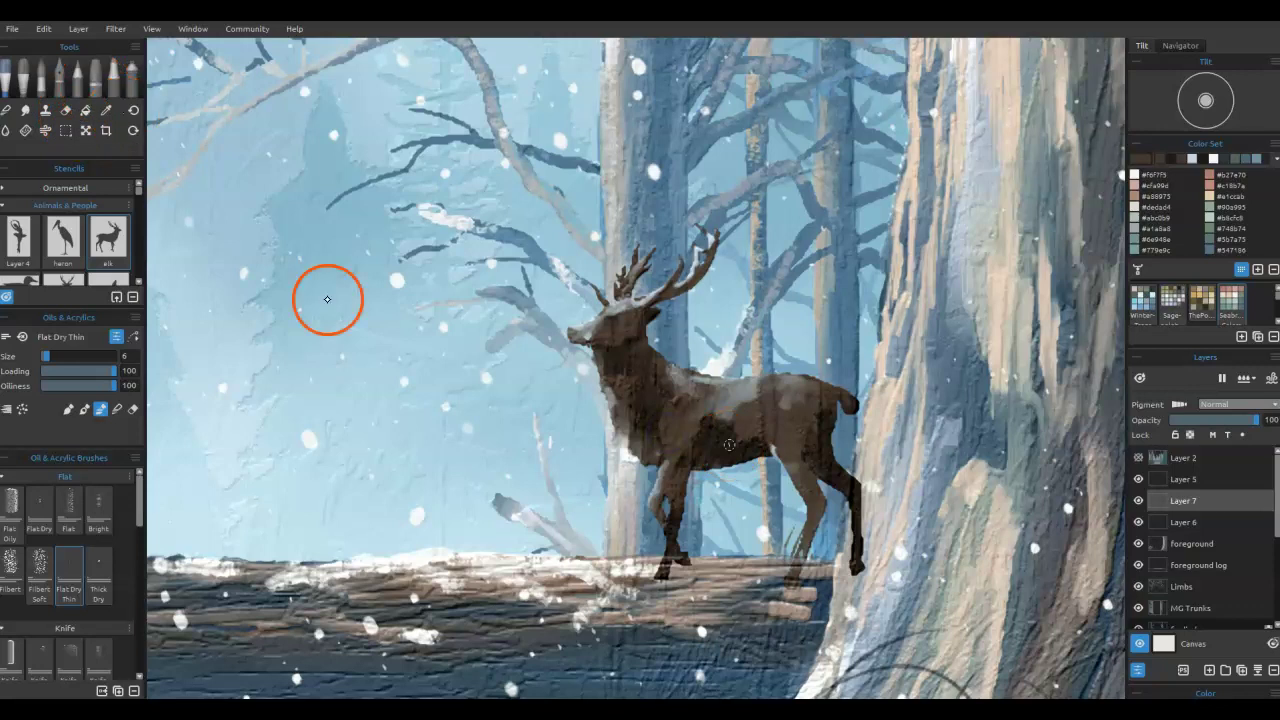
# - Switch to the 4H pencil at size 2 and draw fine dark brown fur strokes under the elk's jaw and neck
pyautogui.click(78, 76)
pyautogui.moveTo(606, 341)
pyautogui.mouseDown()
pyautogui.moveTo(594, 366)
pyautogui.moveTo(603, 387)
pyautogui.mouseUp()
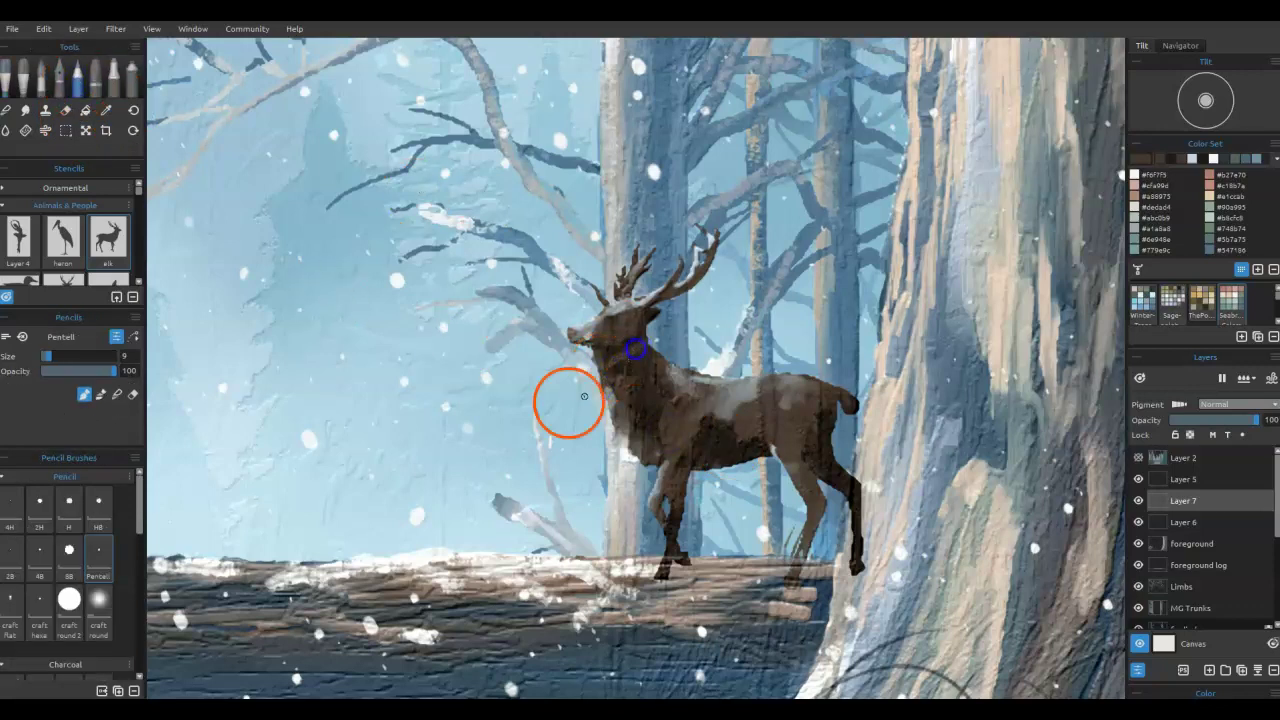
pyautogui.click(14, 510)
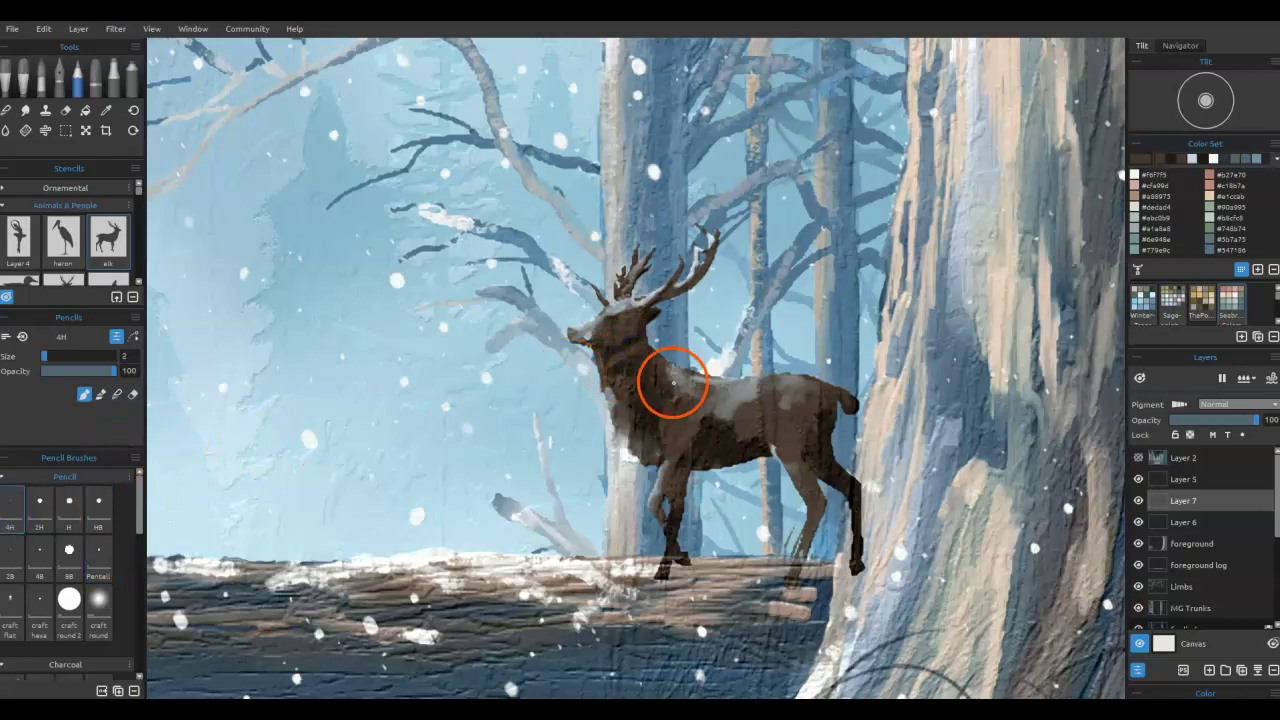
pyautogui.keyDown('alt'); pyautogui.click(714, 459); pyautogui.keyUp('alt')
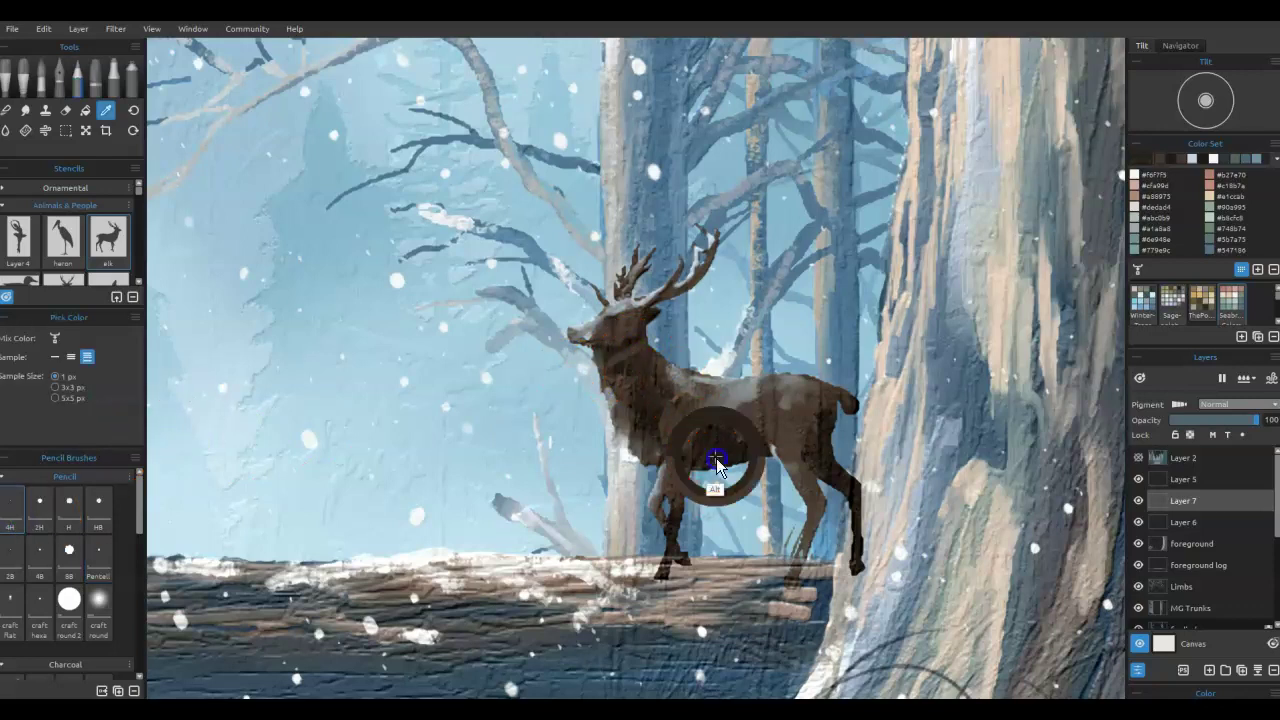
pyautogui.moveTo(592, 354); pyautogui.dragTo(597, 360)
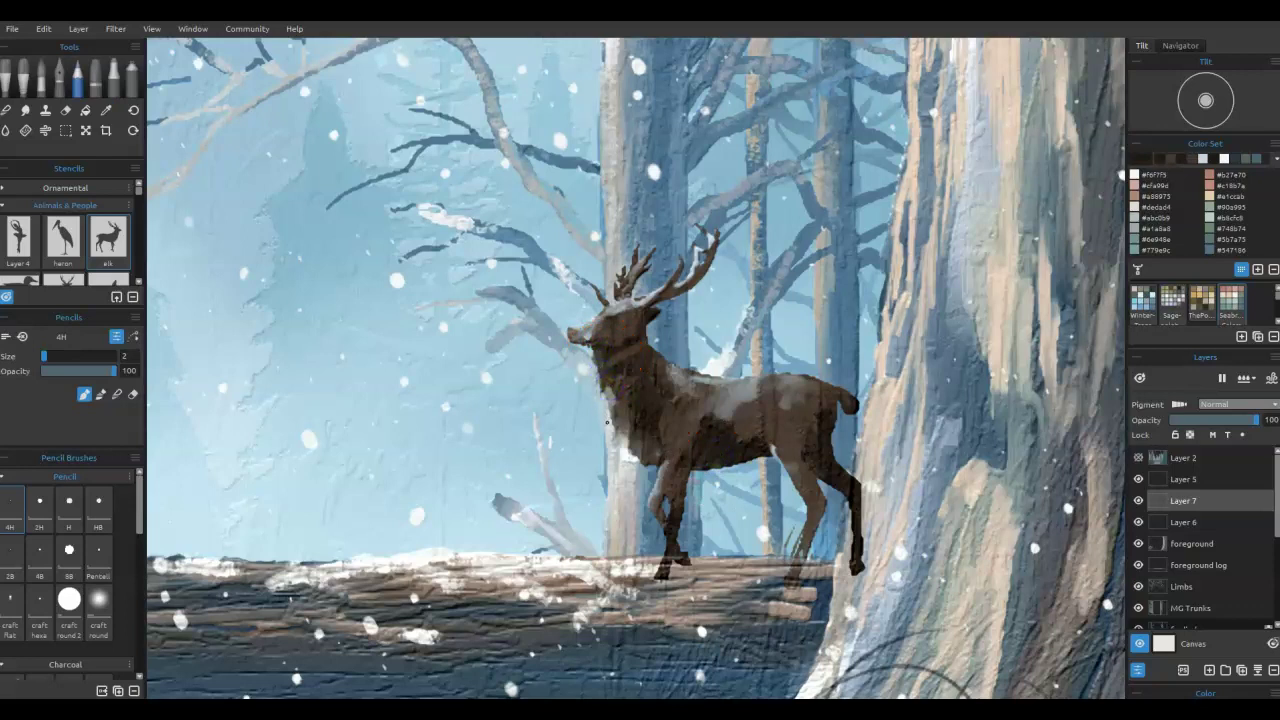
# - Sample the grey on the elk's chest and draw fine light fur strokes along the chest, back and hind leg
pyautogui.keyDown('alt'); pyautogui.click(606, 400); pyautogui.keyUp('alt')
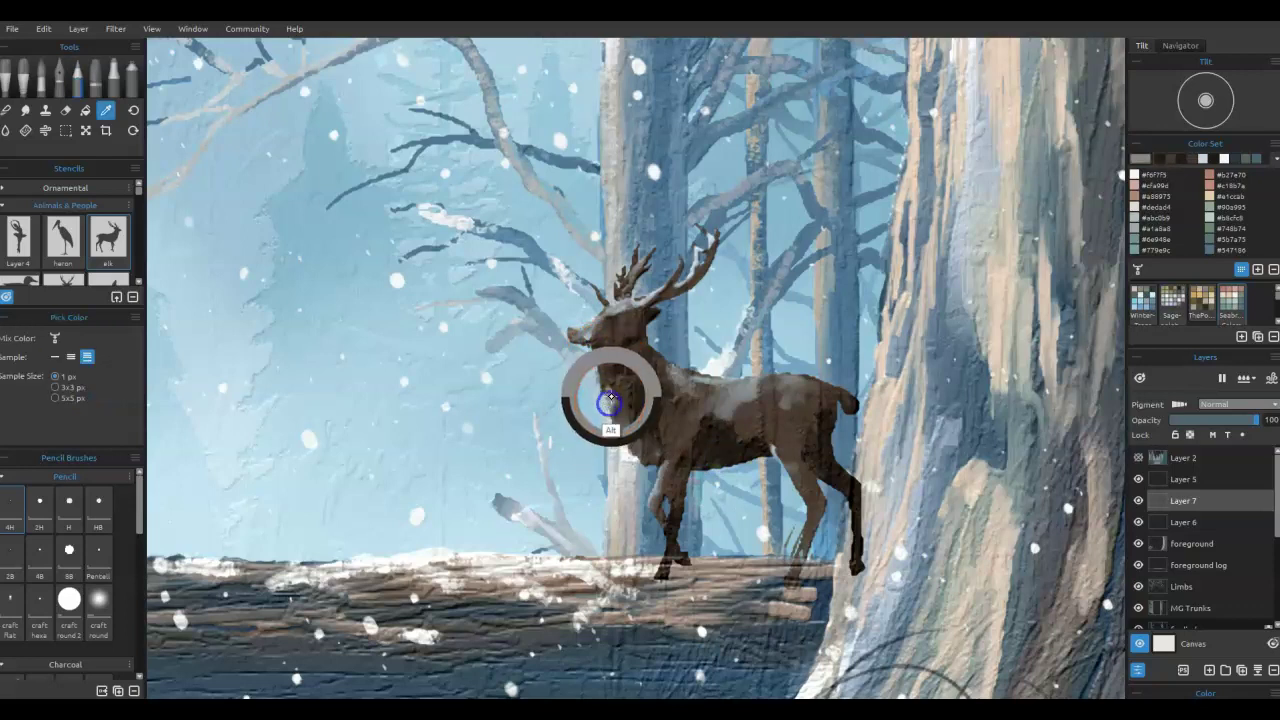
pyautogui.moveTo(629, 443)
pyautogui.mouseDown()
pyautogui.moveTo(728, 387)
pyautogui.moveTo(712, 383)
pyautogui.moveTo(791, 381)
pyautogui.mouseUp()
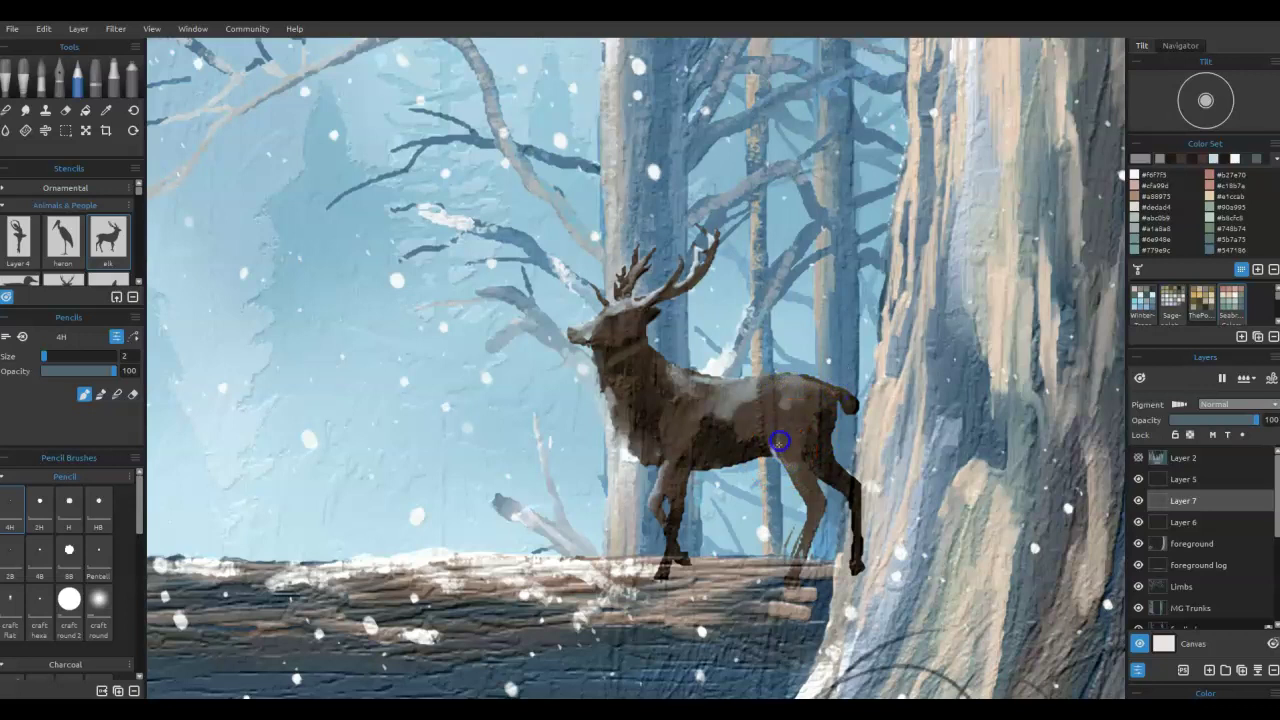
pyautogui.moveTo(789, 477); pyautogui.dragTo(799, 486)
# - Erase the part of the elk's rear leg overlapping the large tree and tidy around the hooves with the Square Hard eraser at size 16
pyautogui.moveTo(889, 603)
pyautogui.mouseDown()
pyautogui.moveTo(834, 514)
pyautogui.moveTo(900, 571)
pyautogui.moveTo(914, 493)
pyautogui.moveTo(874, 529)
pyautogui.moveTo(866, 571)
pyautogui.mouseUp()
pyautogui.press('e')
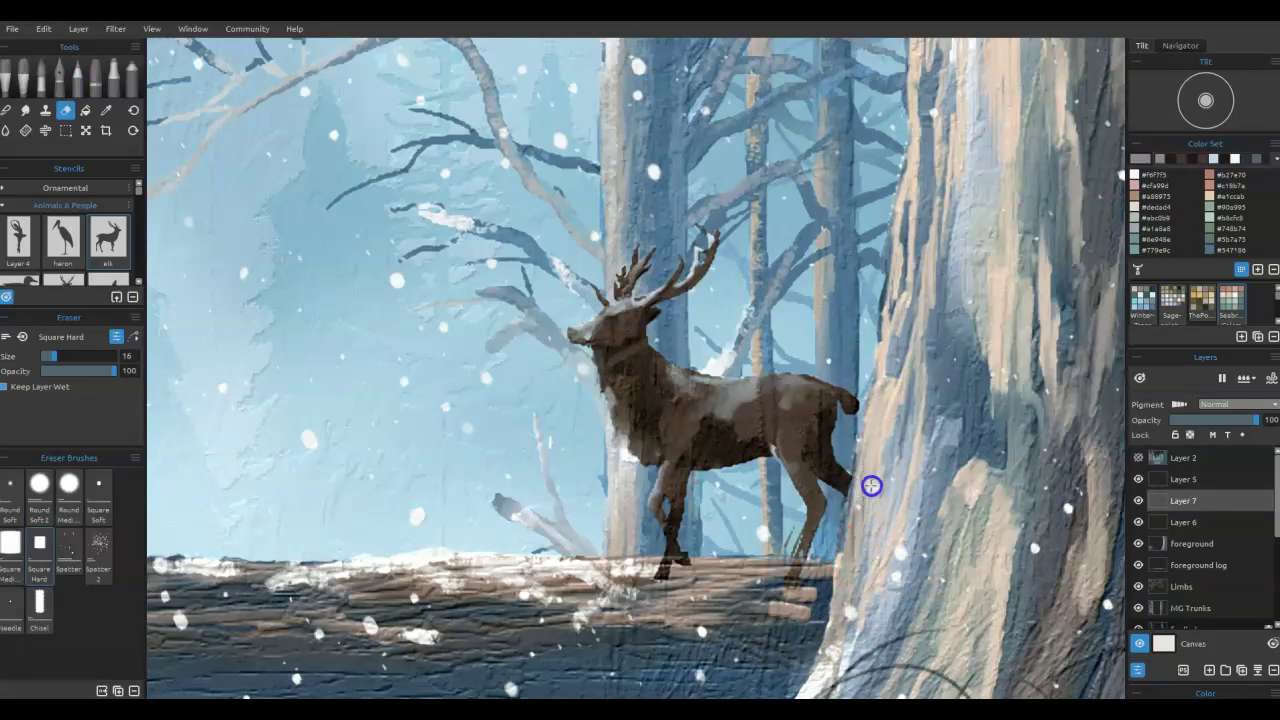
pyautogui.moveTo(795, 618)
pyautogui.mouseDown()
pyautogui.moveTo(757, 632)
pyautogui.moveTo(694, 608)
pyautogui.moveTo(636, 600)
pyautogui.mouseUp()
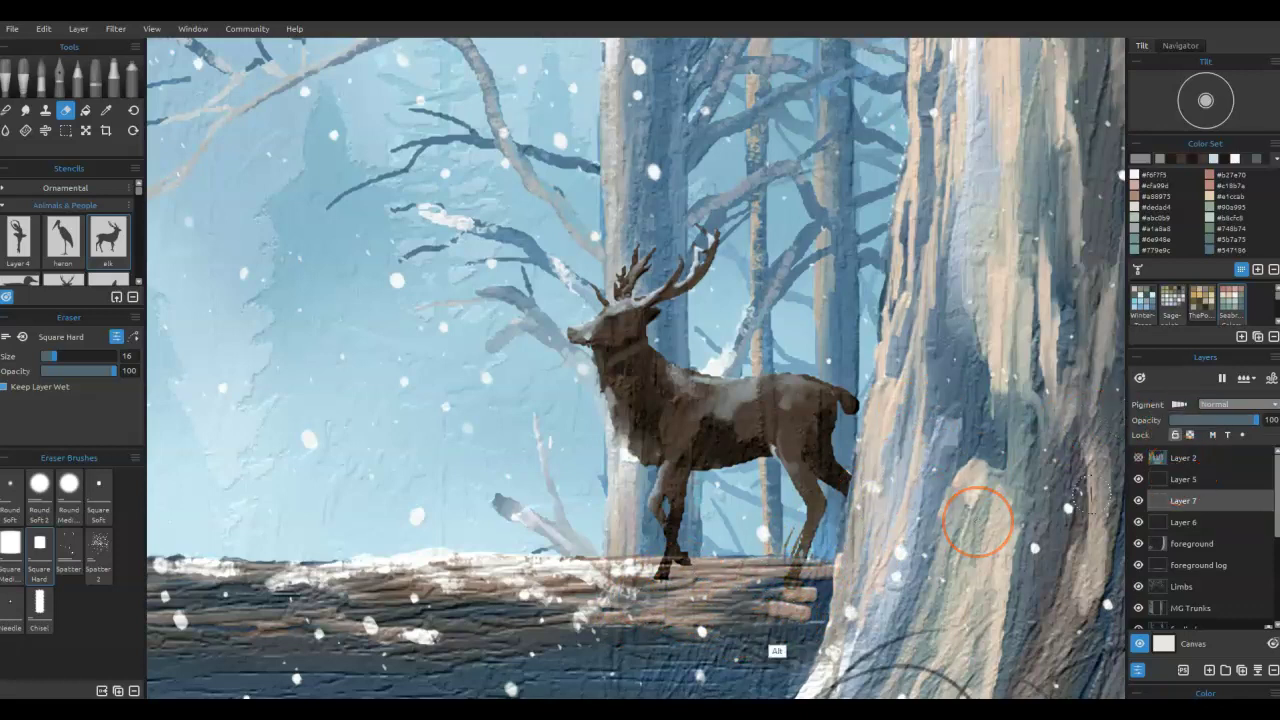
# - Sample the log's dark blue and paint shadows on the log beneath the elk's hooves with the Square Hard pastel at size 9
pyautogui.keyDown('alt'); pyautogui.click(777, 640); pyautogui.keyUp('alt')
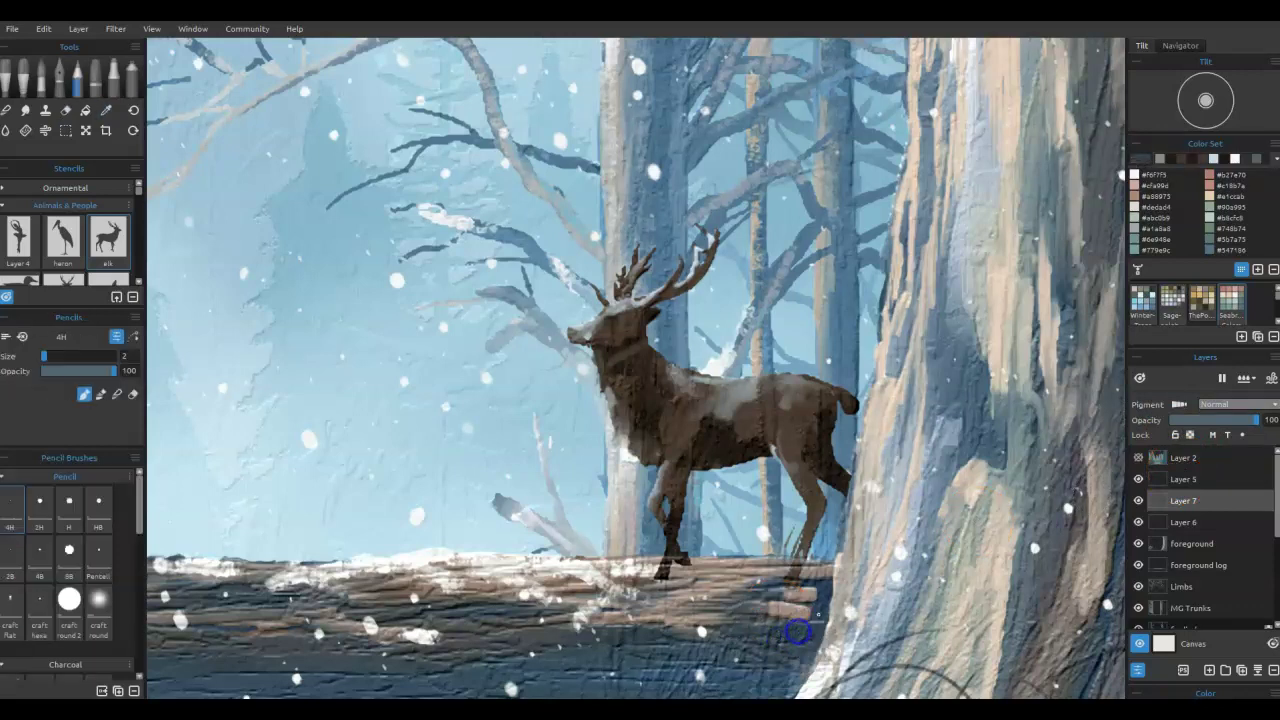
pyautogui.press('[')
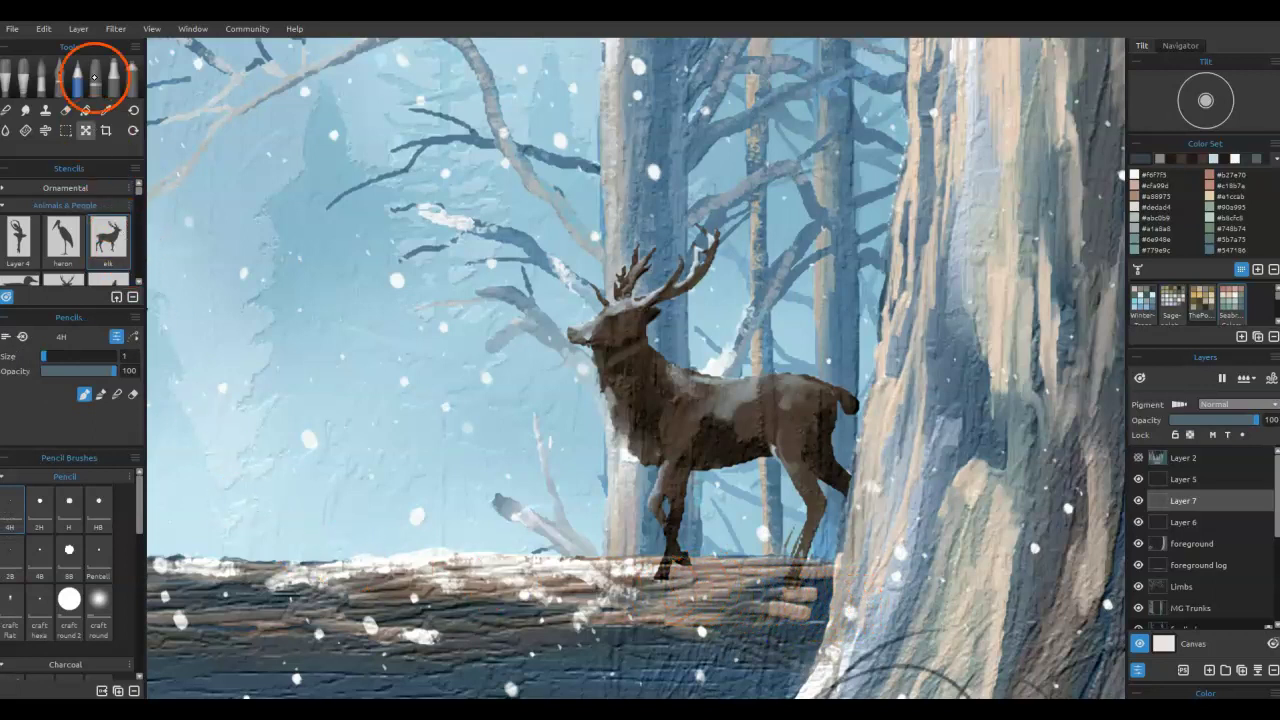
pyautogui.click(93, 80)
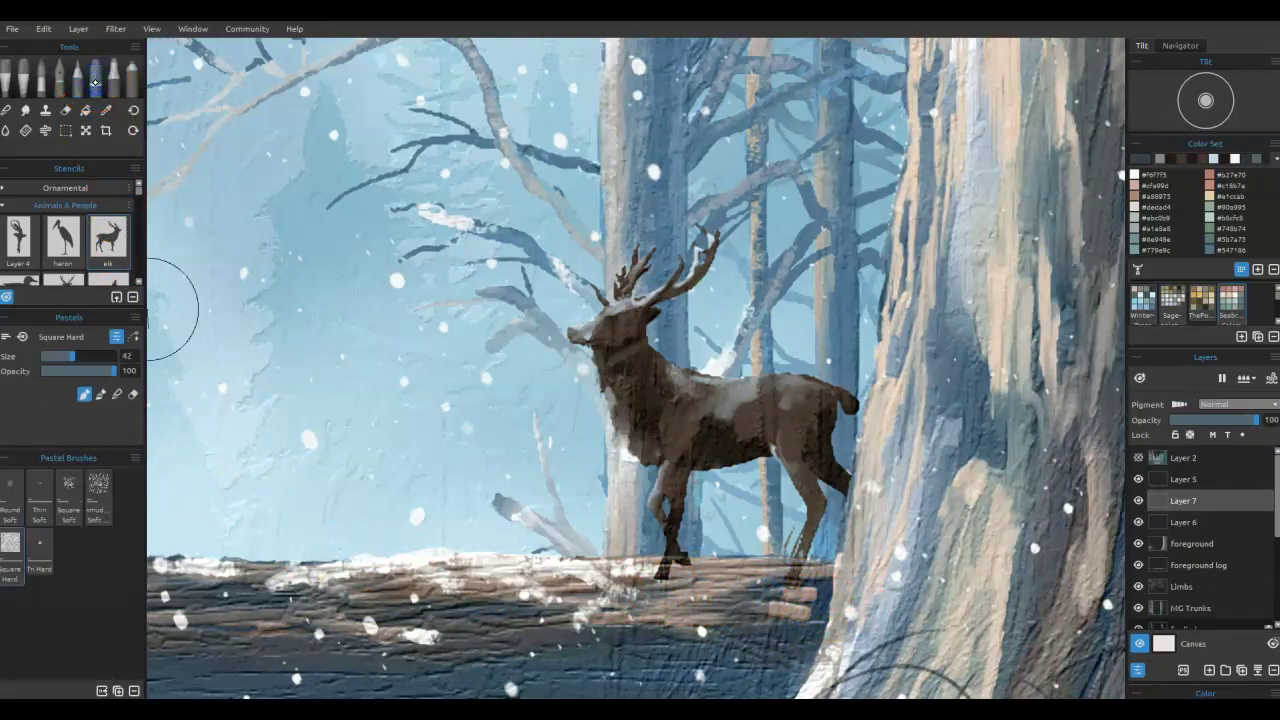
pyautogui.press('[')
pyautogui.press('[')
pyautogui.press('[')
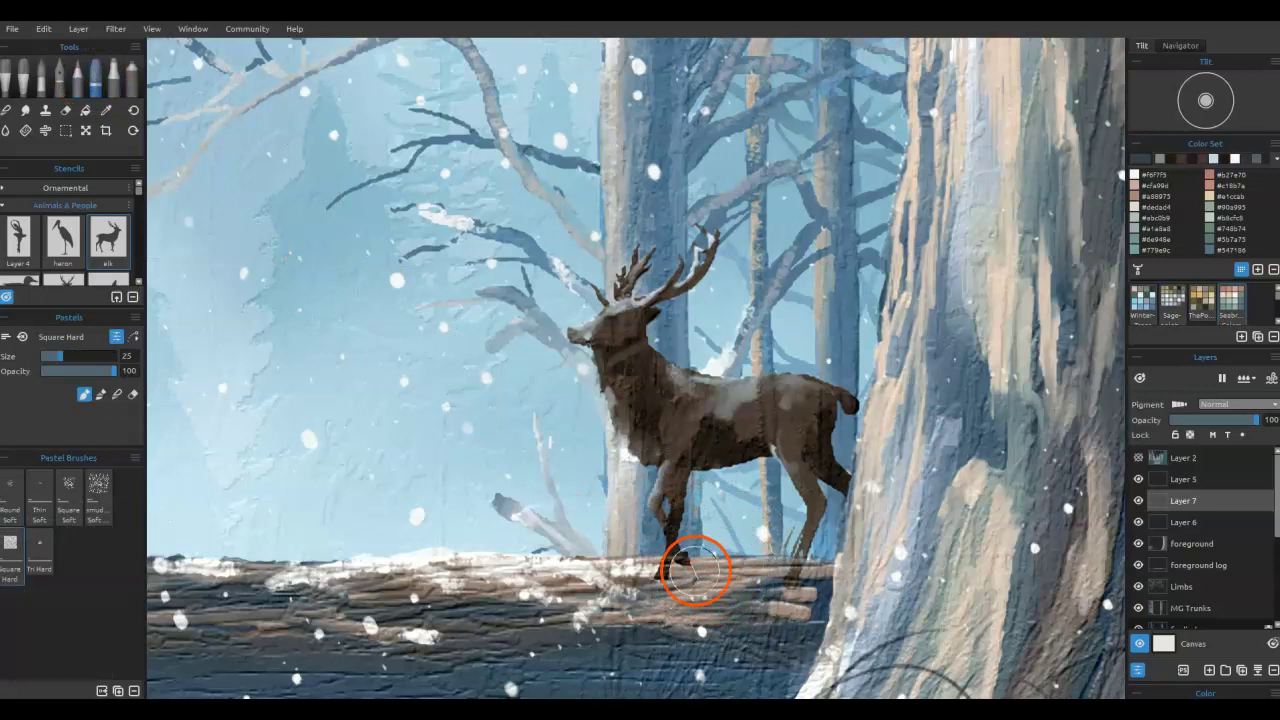
pyautogui.press('[')
pyautogui.press('[')
pyautogui.press('[')
pyautogui.moveTo(672, 586)
pyautogui.mouseDown()
pyautogui.moveTo(754, 638)
pyautogui.moveTo(789, 590)
pyautogui.moveTo(826, 620)
pyautogui.moveTo(798, 584)
pyautogui.moveTo(830, 604)
pyautogui.moveTo(821, 596)
pyautogui.moveTo(797, 617)
pyautogui.moveTo(823, 619)
pyautogui.moveTo(670, 583)
pyautogui.moveTo(731, 539)
pyautogui.moveTo(795, 561)
pyautogui.moveTo(697, 577)
pyautogui.mouseUp()
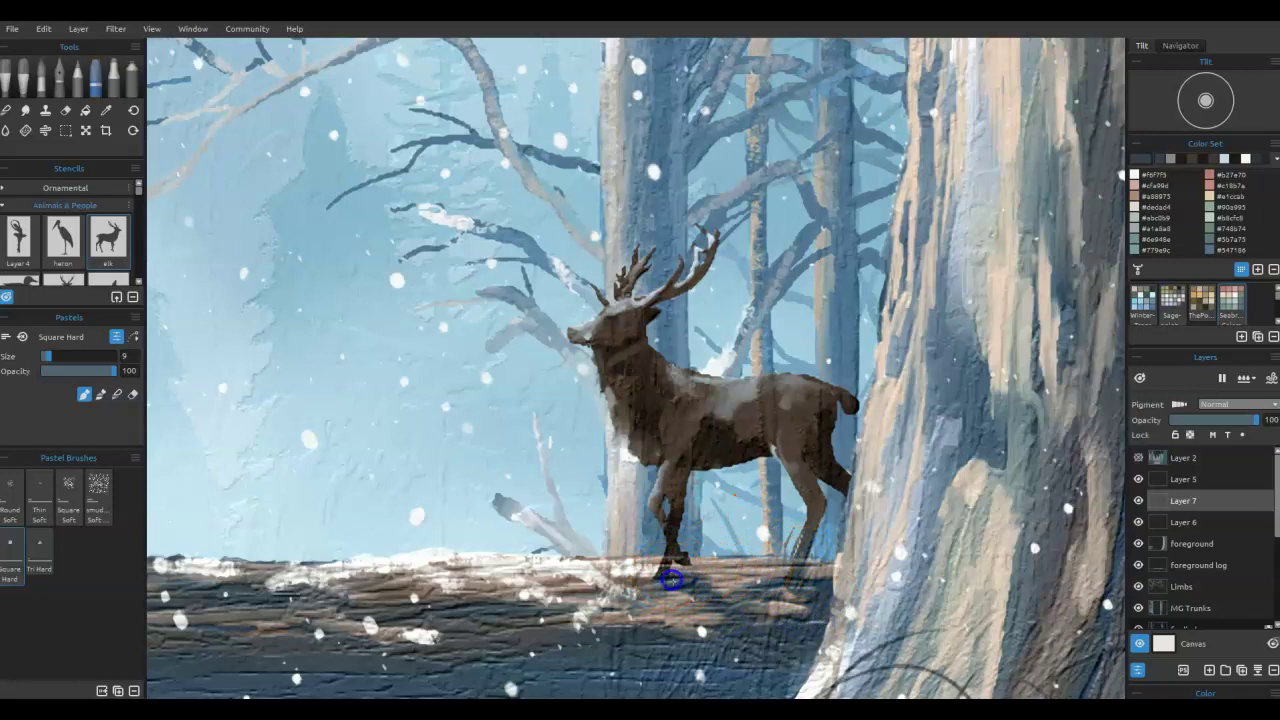
# - Paint more dark blue shadow strokes on the log around and beneath the elk's hooves
pyautogui.moveTo(780, 575)
pyautogui.mouseDown()
pyautogui.moveTo(808, 557)
pyautogui.moveTo(815, 575)
pyautogui.mouseUp()
pyautogui.moveTo(834, 408)
pyautogui.mouseDown()
pyautogui.moveTo(751, 429)
pyautogui.moveTo(757, 452)
pyautogui.mouseUp()
pyautogui.moveTo(643, 452); pyautogui.dragTo(622, 400)
pyautogui.moveTo(643, 314); pyautogui.dragTo(693, 300)
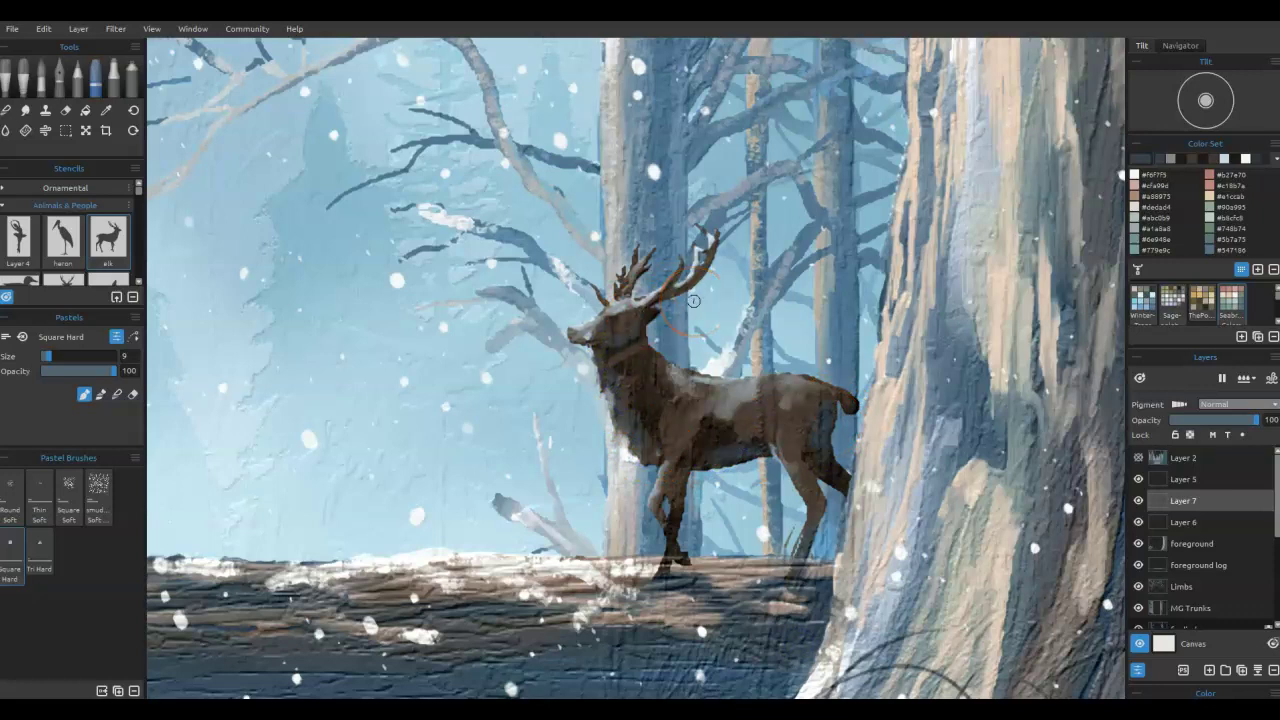
pyautogui.moveTo(699, 590); pyautogui.dragTo(701, 596)
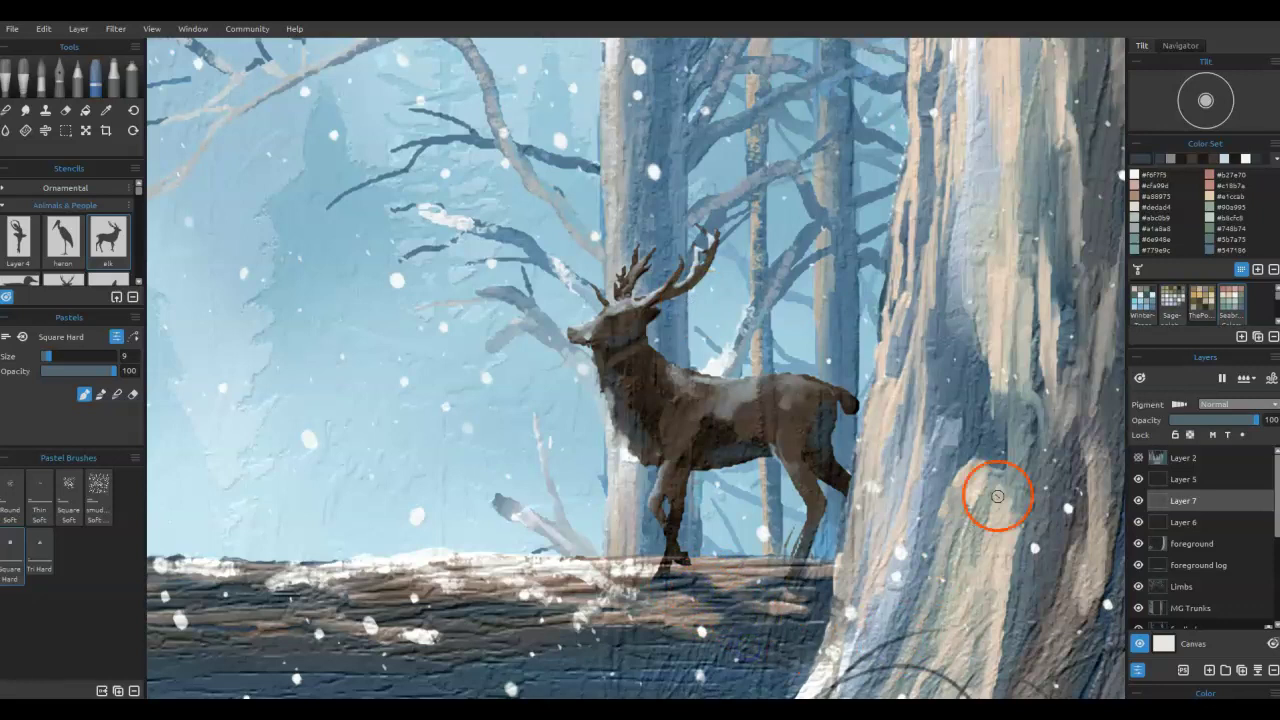
# - Darken the paint colour to #1f282f and deepen the elk's cast shadow along the log up to the large tree
pyautogui.doubleClick(1148, 168)
pyautogui.click(796, 341)
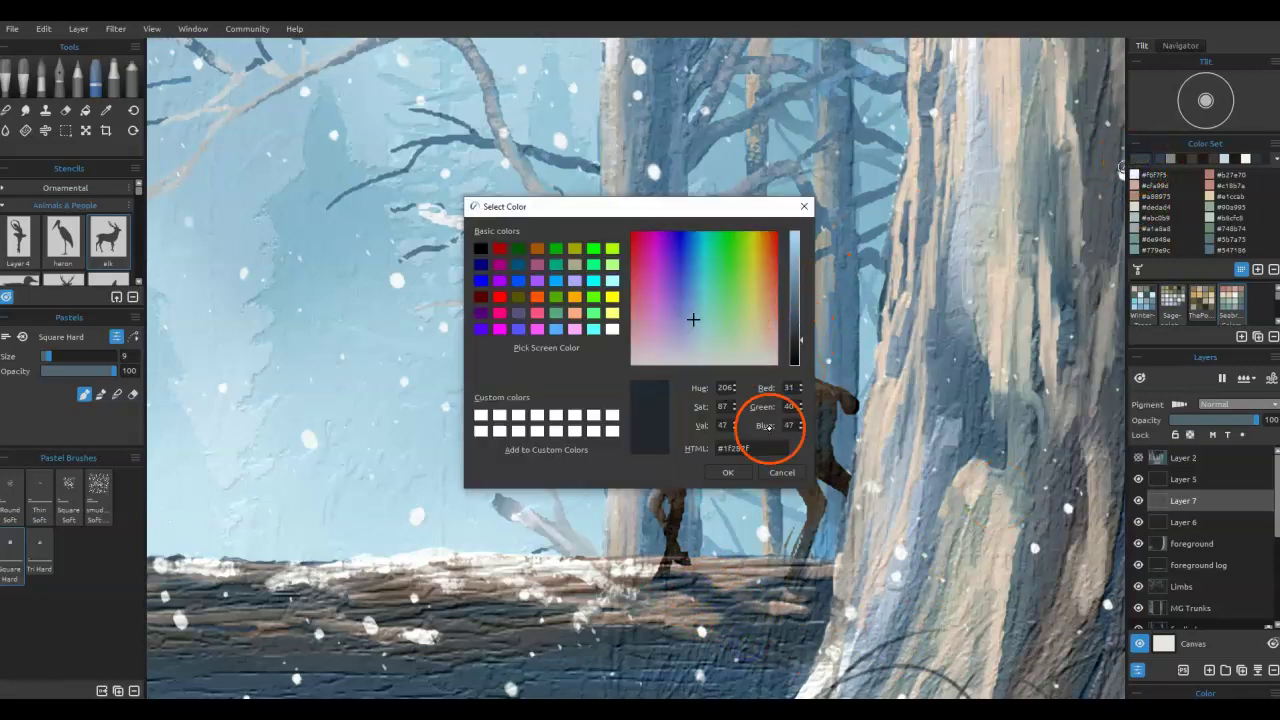
pyautogui.click(743, 473)
pyautogui.moveTo(666, 576)
pyautogui.mouseDown()
pyautogui.moveTo(794, 586)
pyautogui.moveTo(833, 603)
pyautogui.mouseUp()
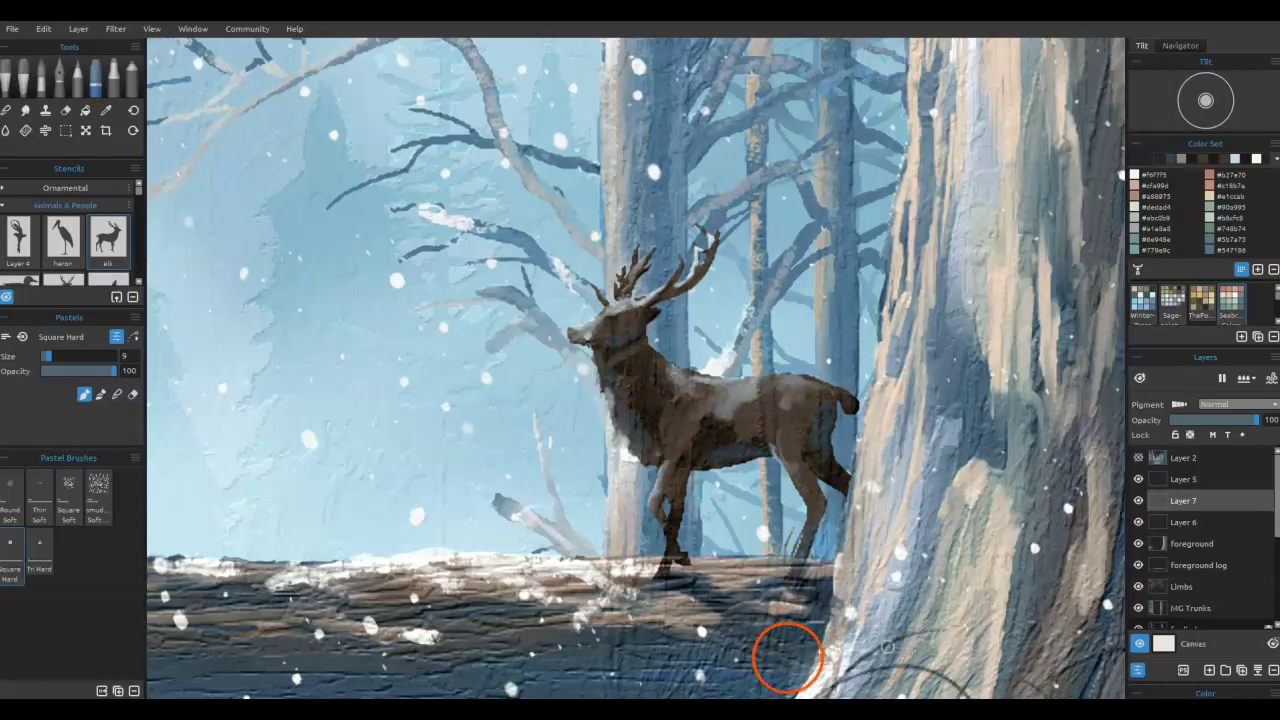
pyautogui.keyDown('ctrl'); pyautogui.click(1159, 502); pyautogui.keyUp('ctrl')
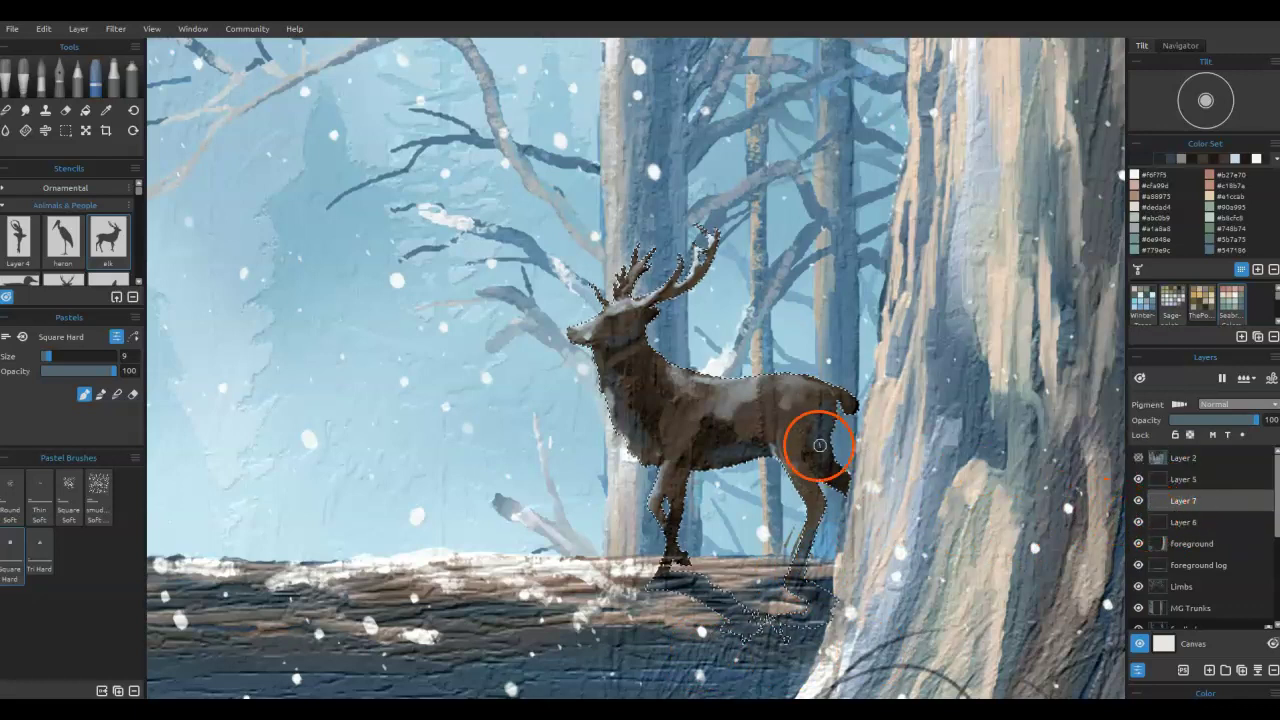
pyautogui.moveTo(729, 399)
pyautogui.mouseDown()
pyautogui.moveTo(659, 384)
pyautogui.moveTo(623, 360)
pyautogui.mouseUp()
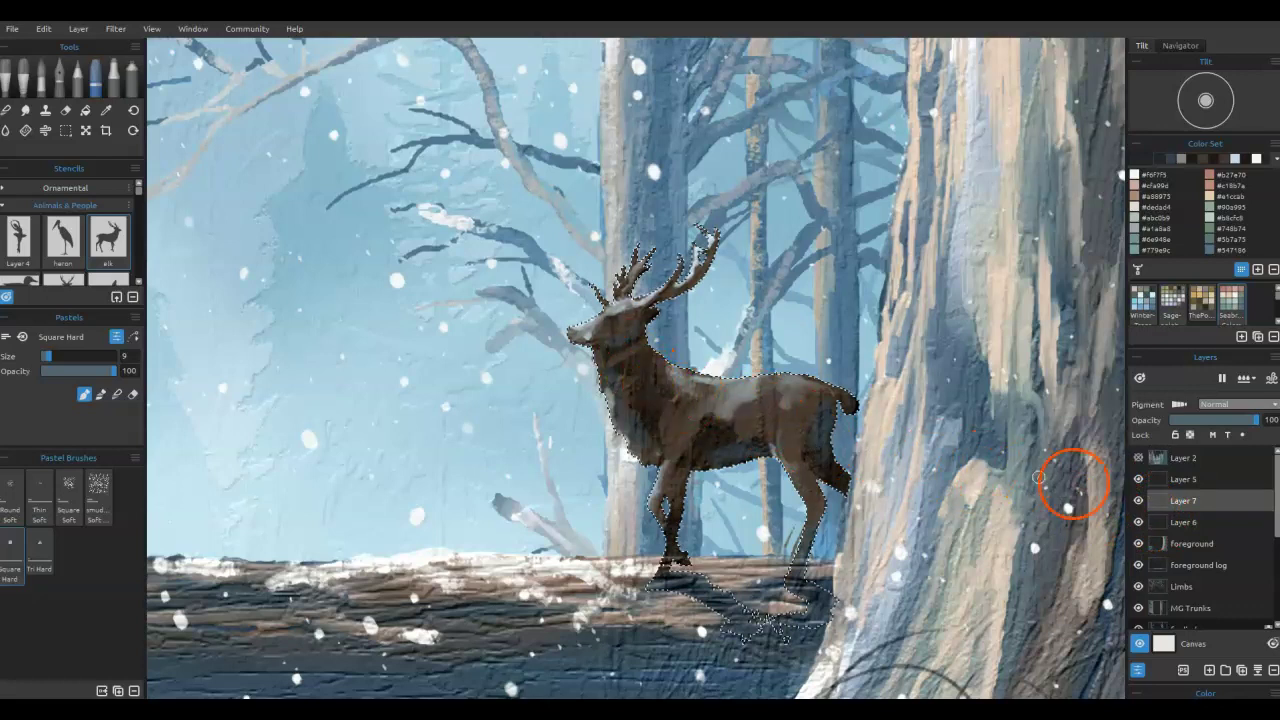
pyautogui.scroll(-3, 1200, 565)
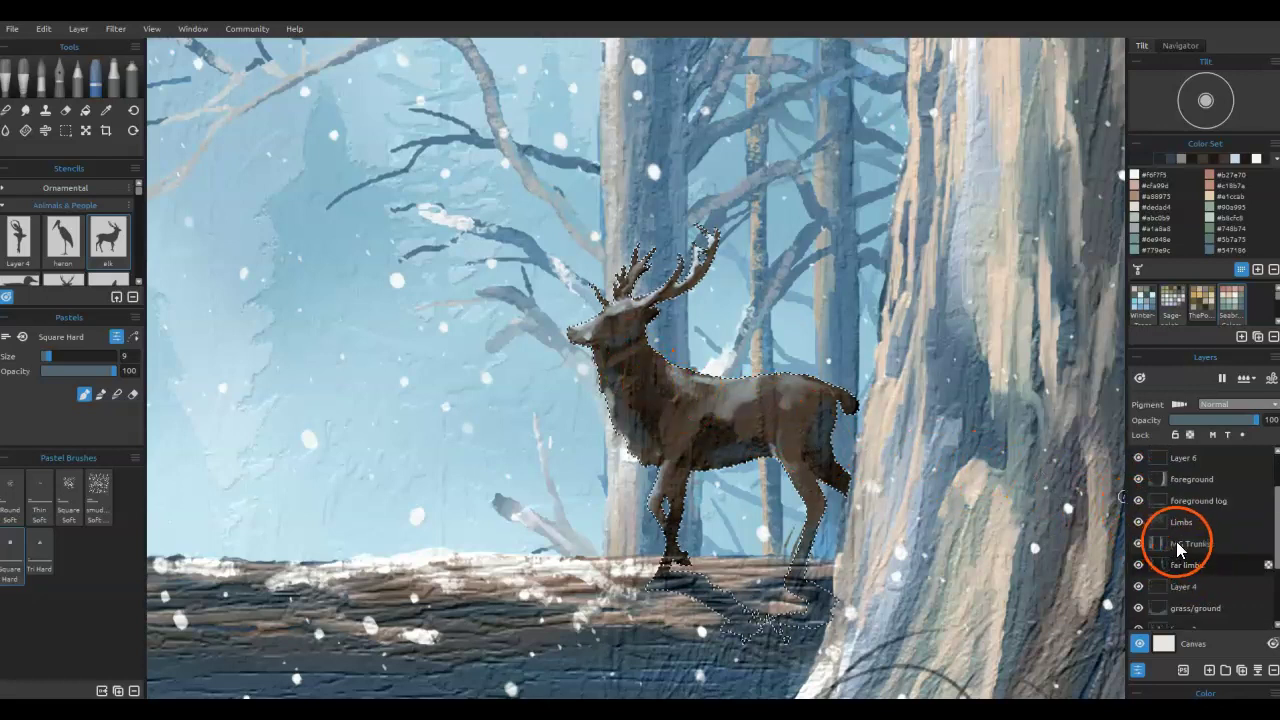
pyautogui.click(1176, 543)
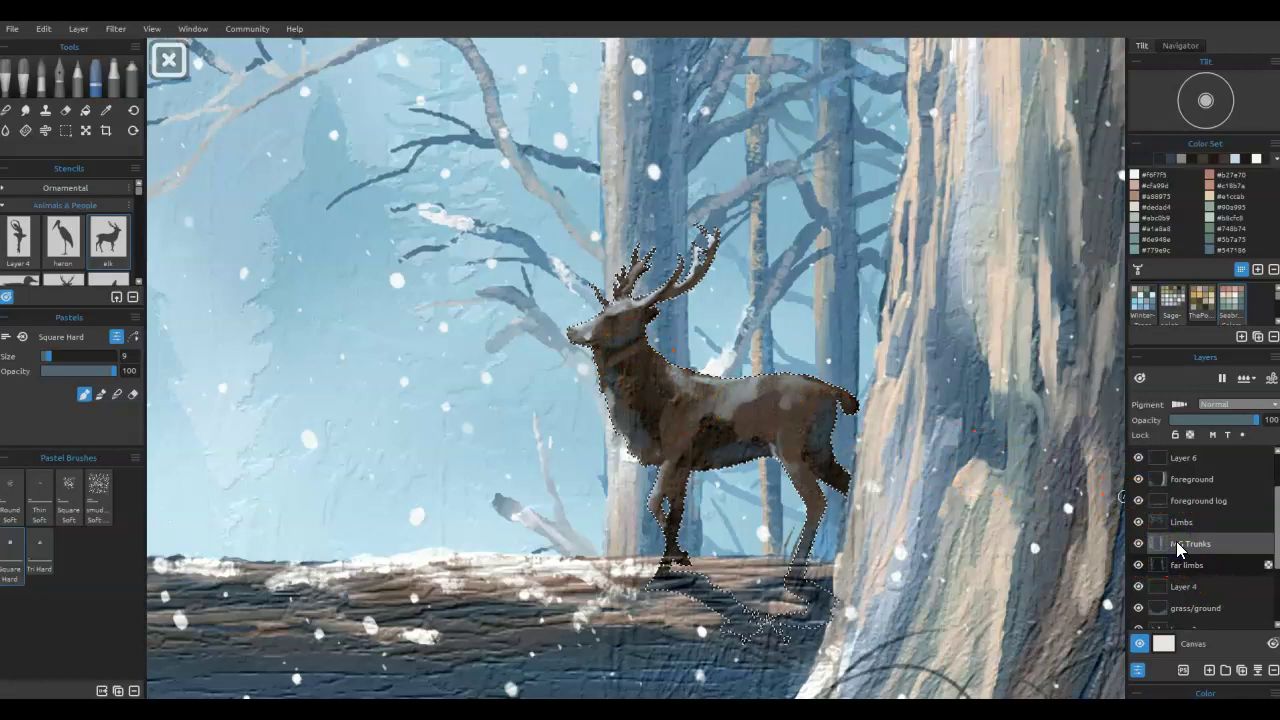
pyautogui.click(1182, 565)
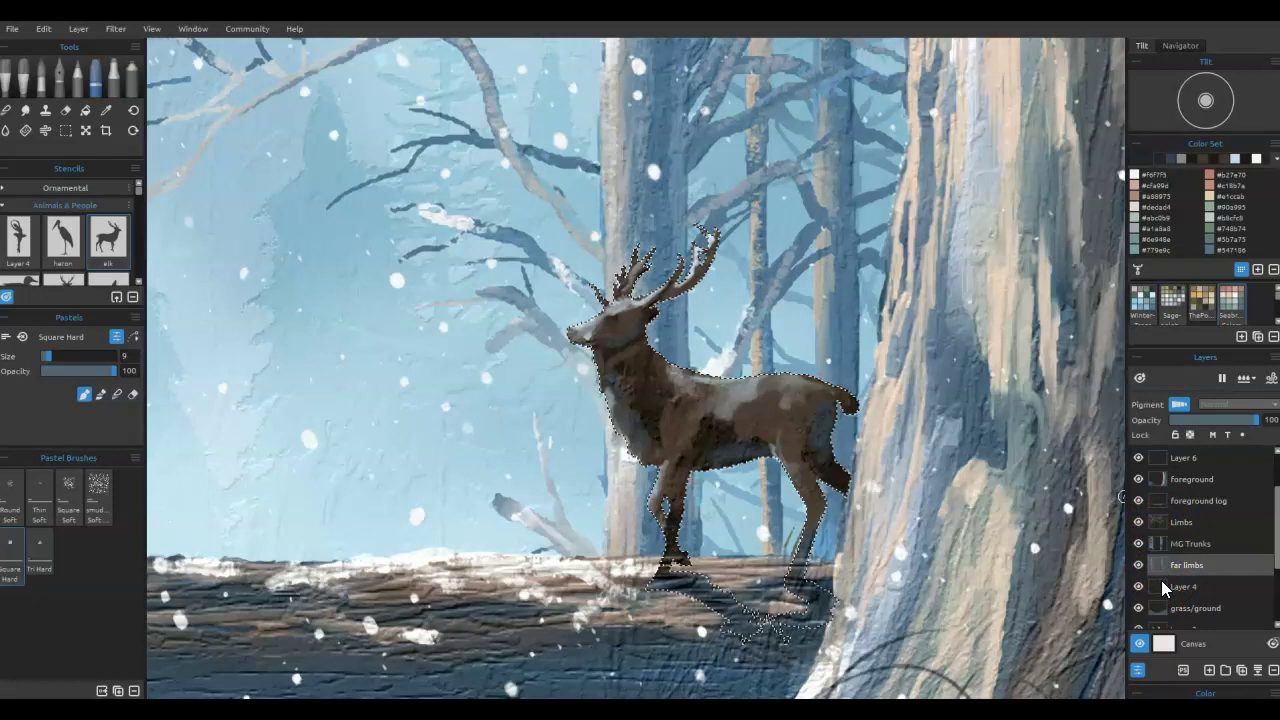
pyautogui.click(1176, 586)
# - Erase the trunk parts showing through the log and rock on the MG Trunks layer with the Square Hard eraser at size 16
pyautogui.moveTo(768, 641); pyautogui.dragTo(769, 474)
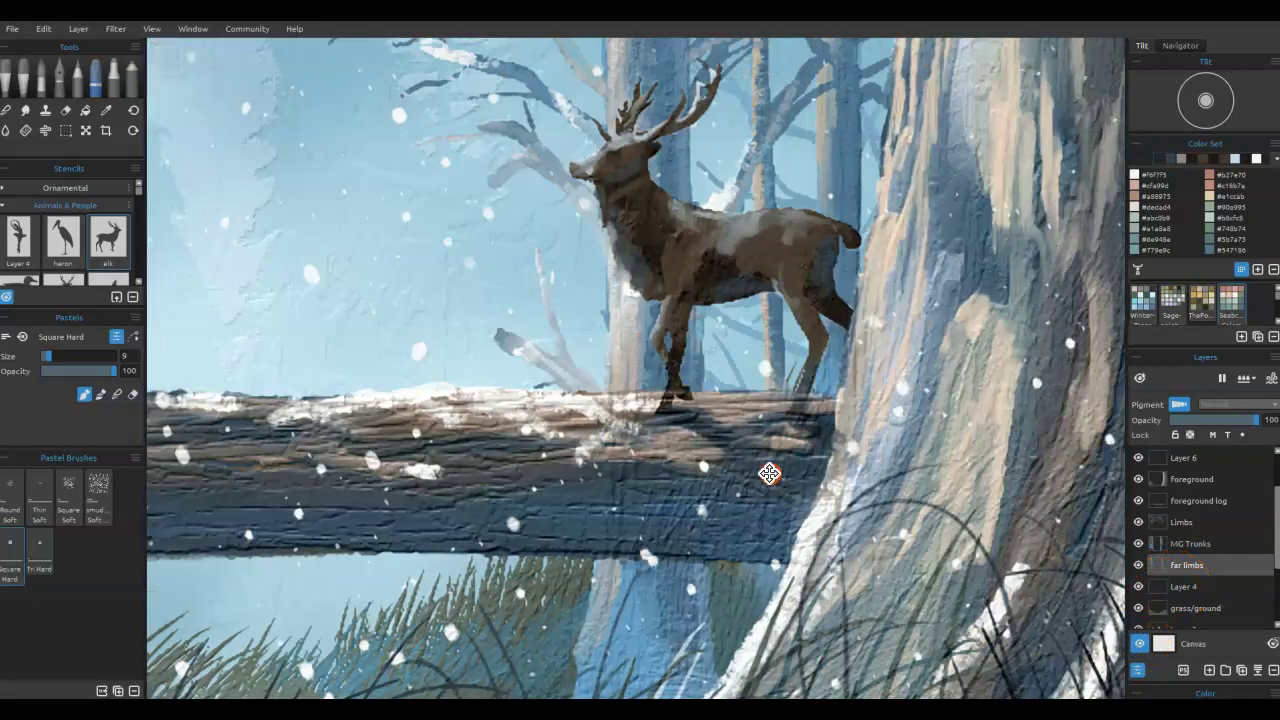
pyautogui.click(1180, 543)
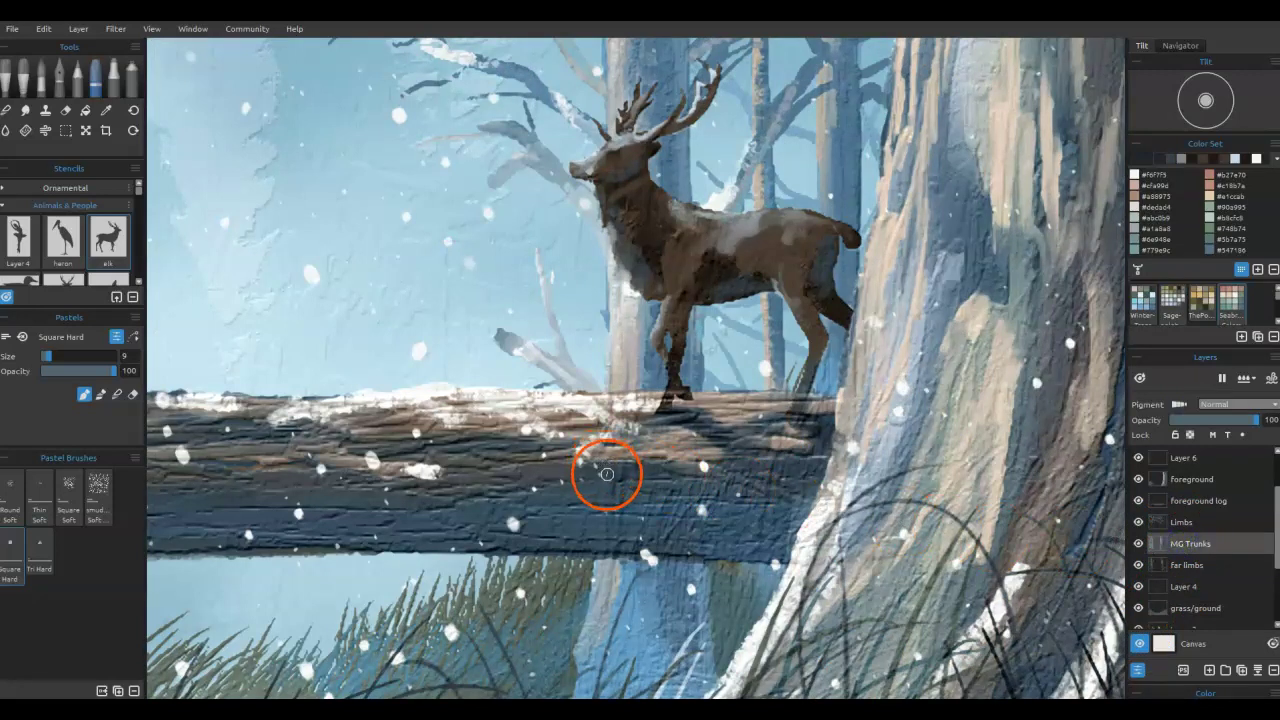
pyautogui.press('e')
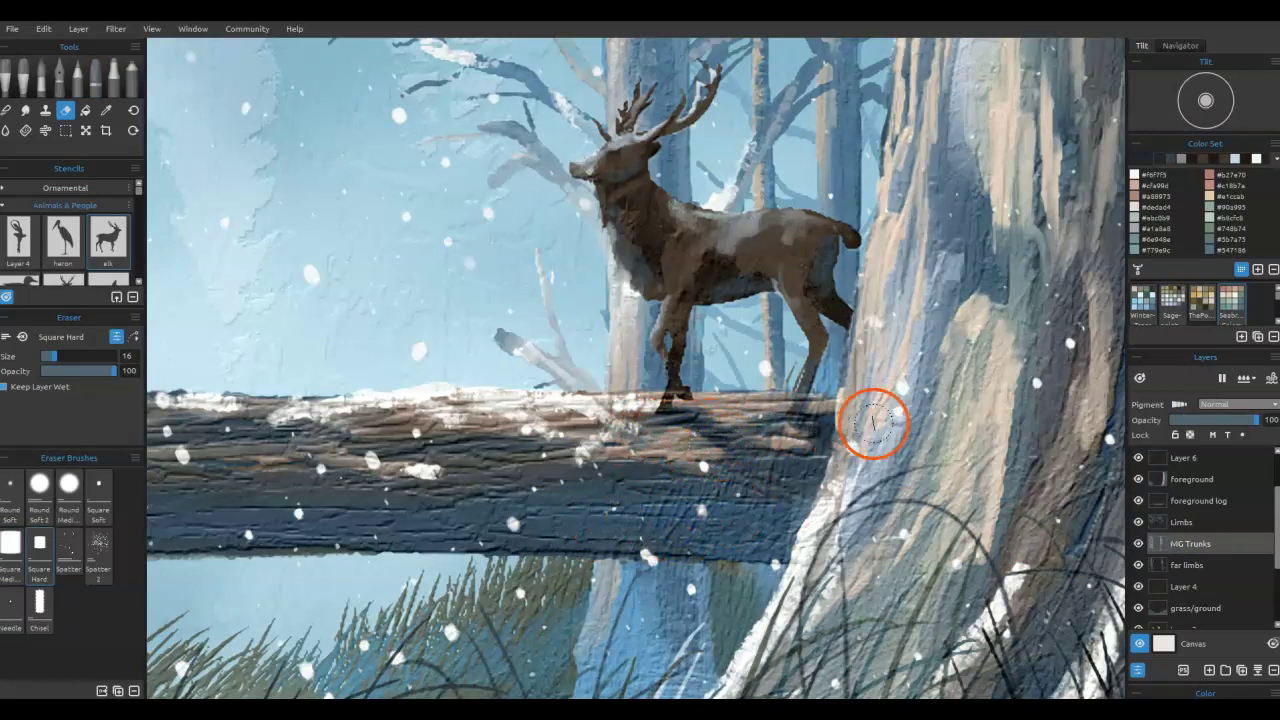
pyautogui.moveTo(605, 472); pyautogui.dragTo(815, 466)
pyautogui.moveTo(545, 482); pyautogui.dragTo(1051, 489)
pyautogui.moveTo(750, 476); pyautogui.dragTo(959, 482)
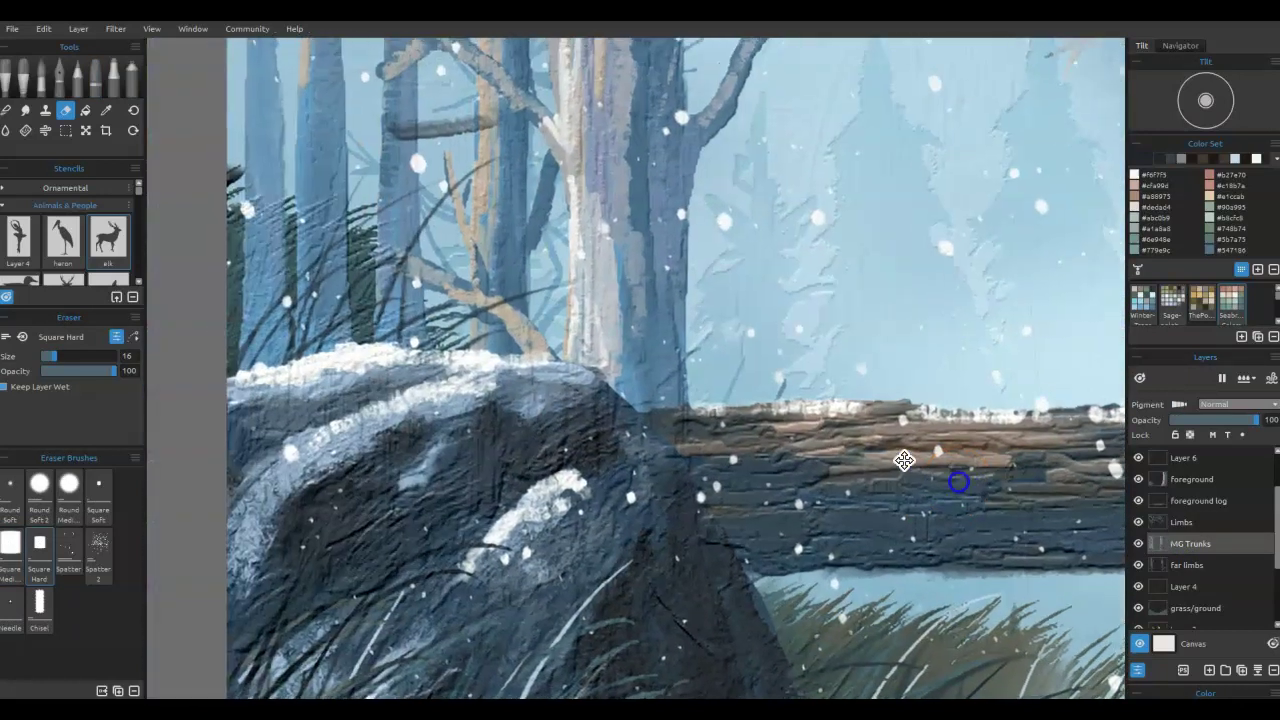
pyautogui.moveTo(672, 433)
pyautogui.mouseDown()
pyautogui.moveTo(651, 479)
pyautogui.moveTo(712, 504)
pyautogui.moveTo(663, 531)
pyautogui.moveTo(686, 539)
pyautogui.moveTo(660, 585)
pyautogui.mouseUp()
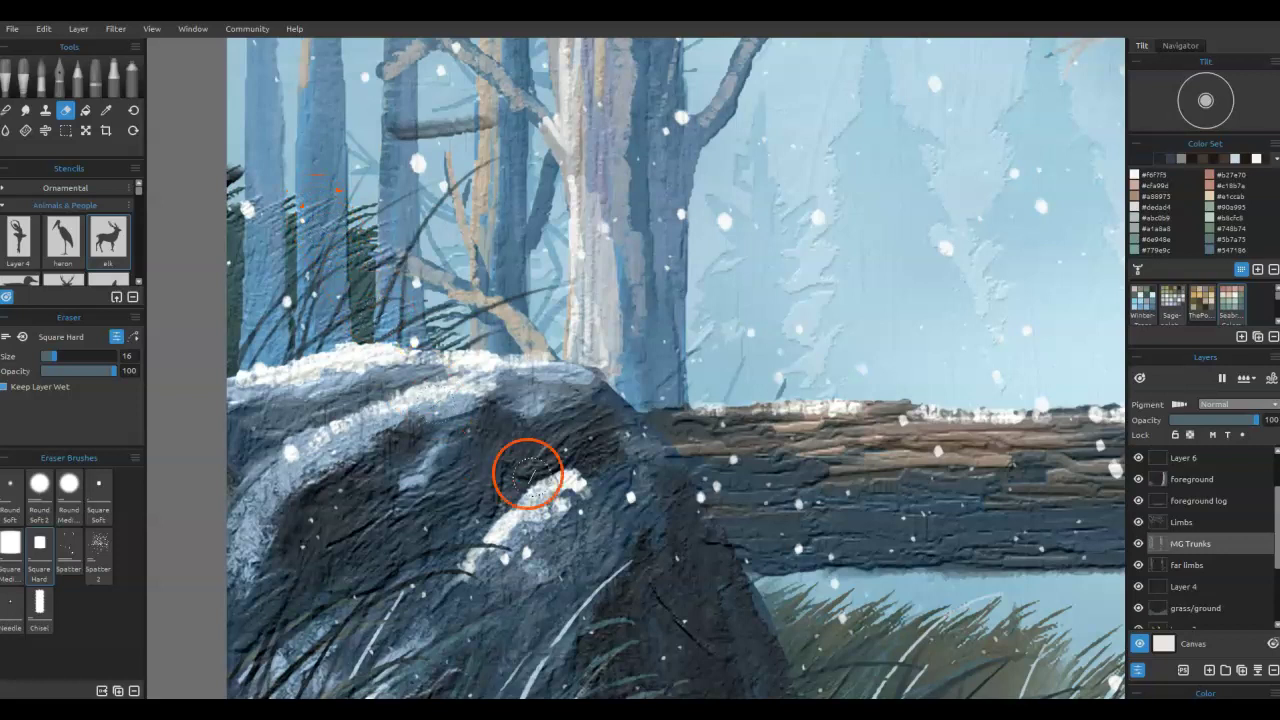
# - Erase the grass strokes overlapping the distant trunks above the rock on the grass/ground layer
pyautogui.click(1208, 608)
pyautogui.moveTo(320, 204); pyautogui.dragTo(322, 190)
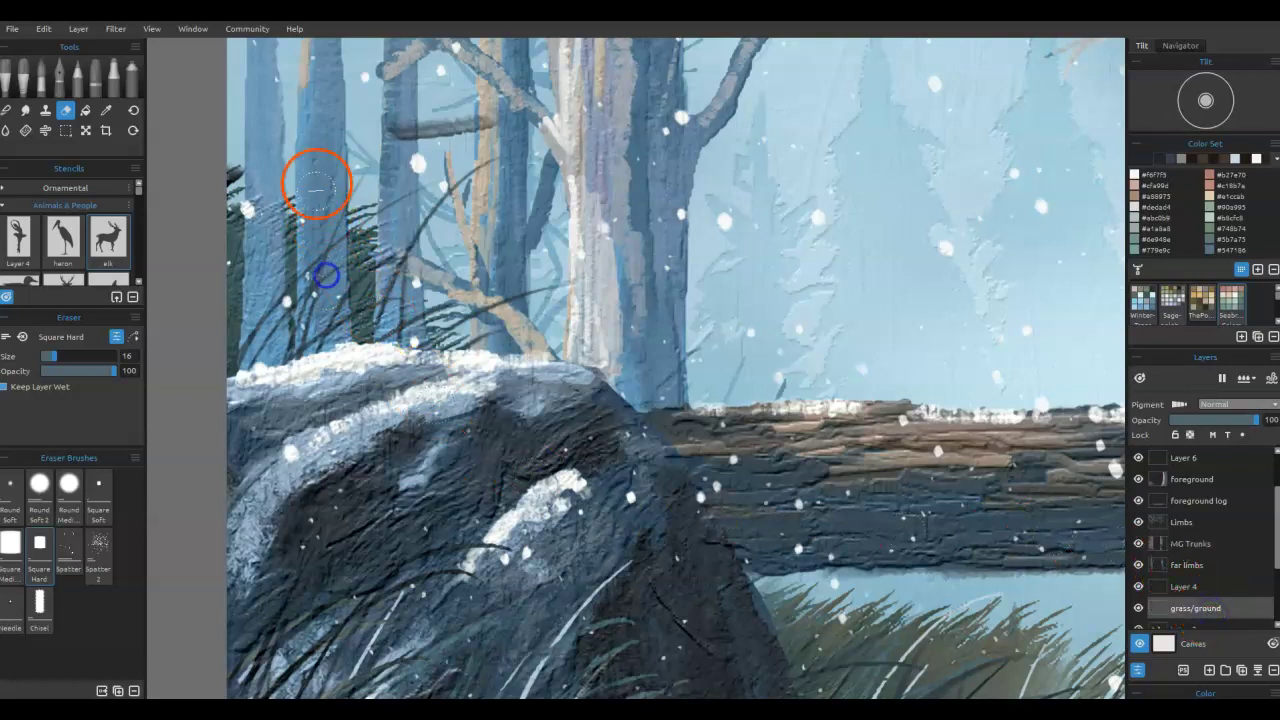
pyautogui.moveTo(254, 161); pyautogui.dragTo(277, 335)
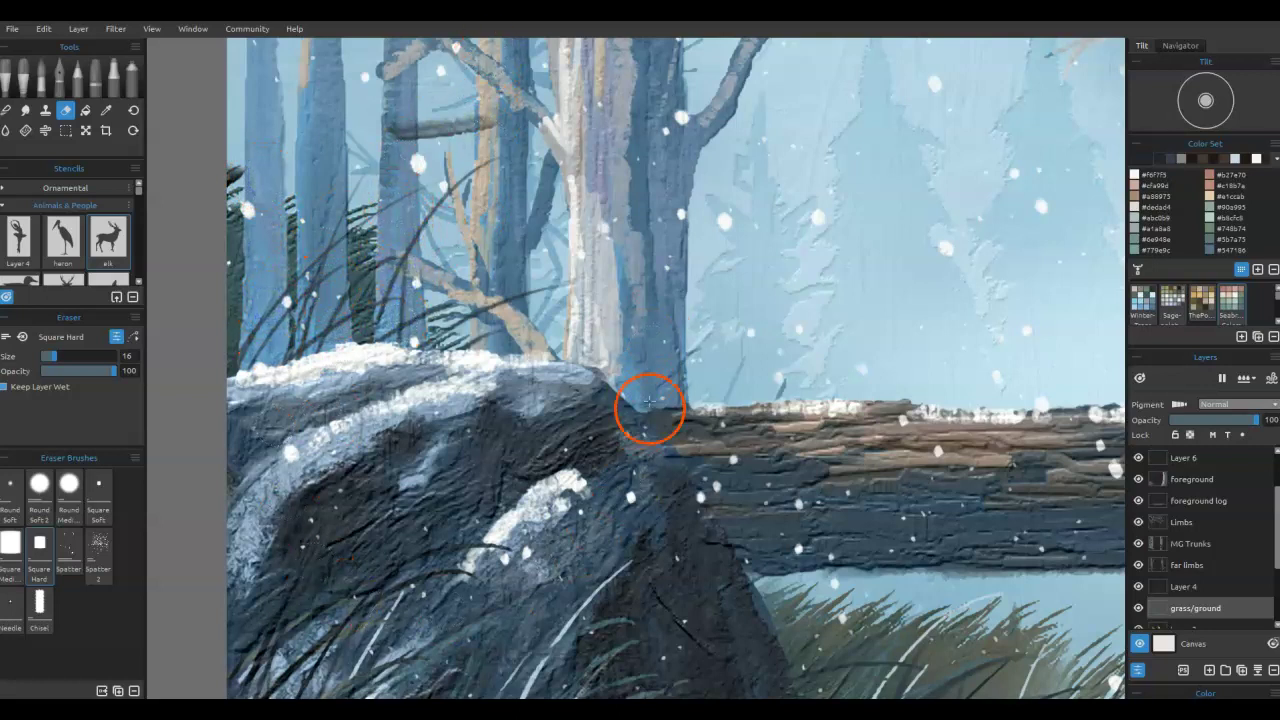
# - Clean up the end of the log showing through the rock's edge on the foreground log layer with the Square Hard eraser
pyautogui.moveTo(974, 526); pyautogui.dragTo(684, 481)
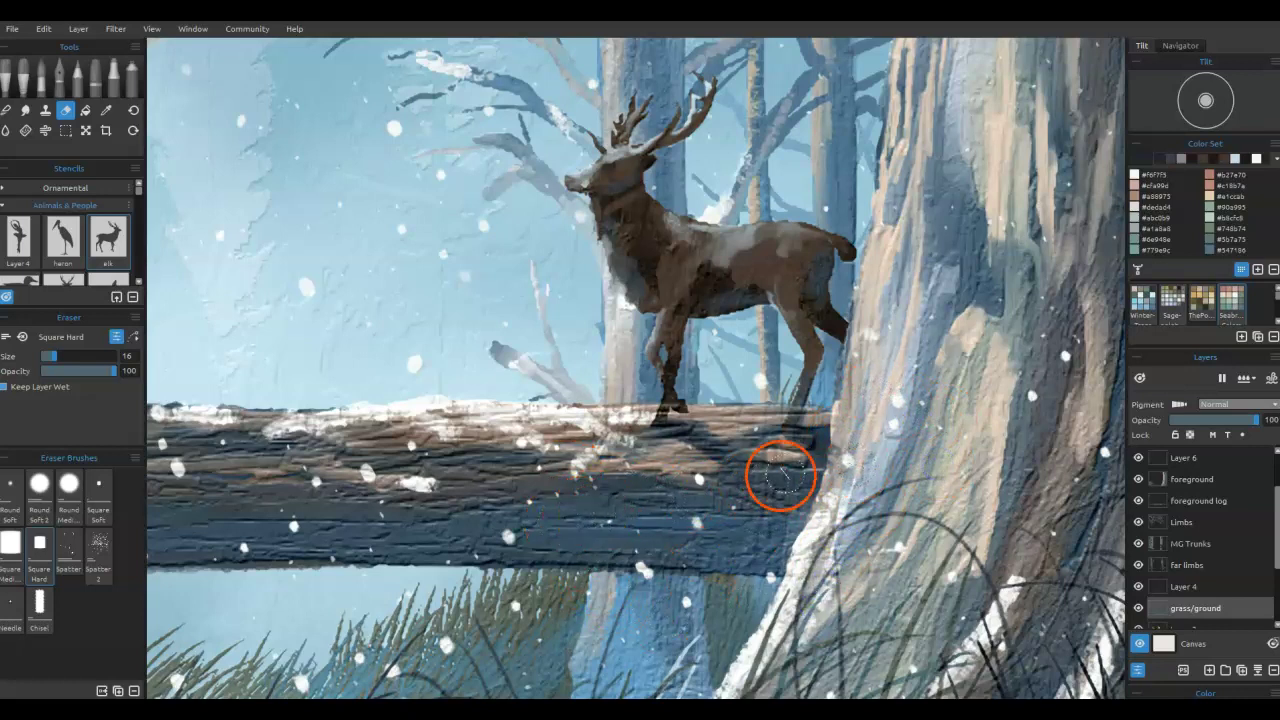
pyautogui.moveTo(668, 510)
pyautogui.mouseDown()
pyautogui.moveTo(934, 338)
pyautogui.moveTo(1094, 281)
pyautogui.mouseUp()
pyautogui.moveTo(608, 449); pyautogui.dragTo(981, 555)
pyautogui.moveTo(756, 555)
pyautogui.mouseDown()
pyautogui.moveTo(908, 600)
pyautogui.moveTo(936, 622)
pyautogui.mouseUp()
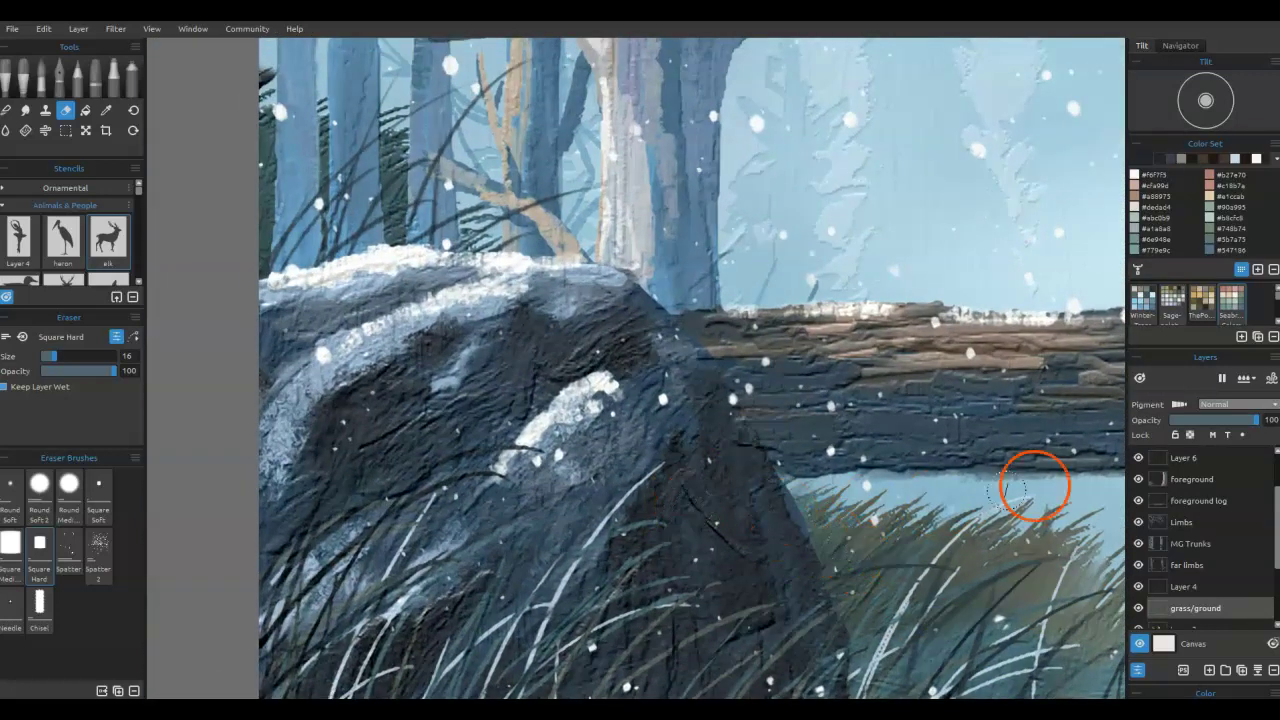
pyautogui.click(1205, 478)
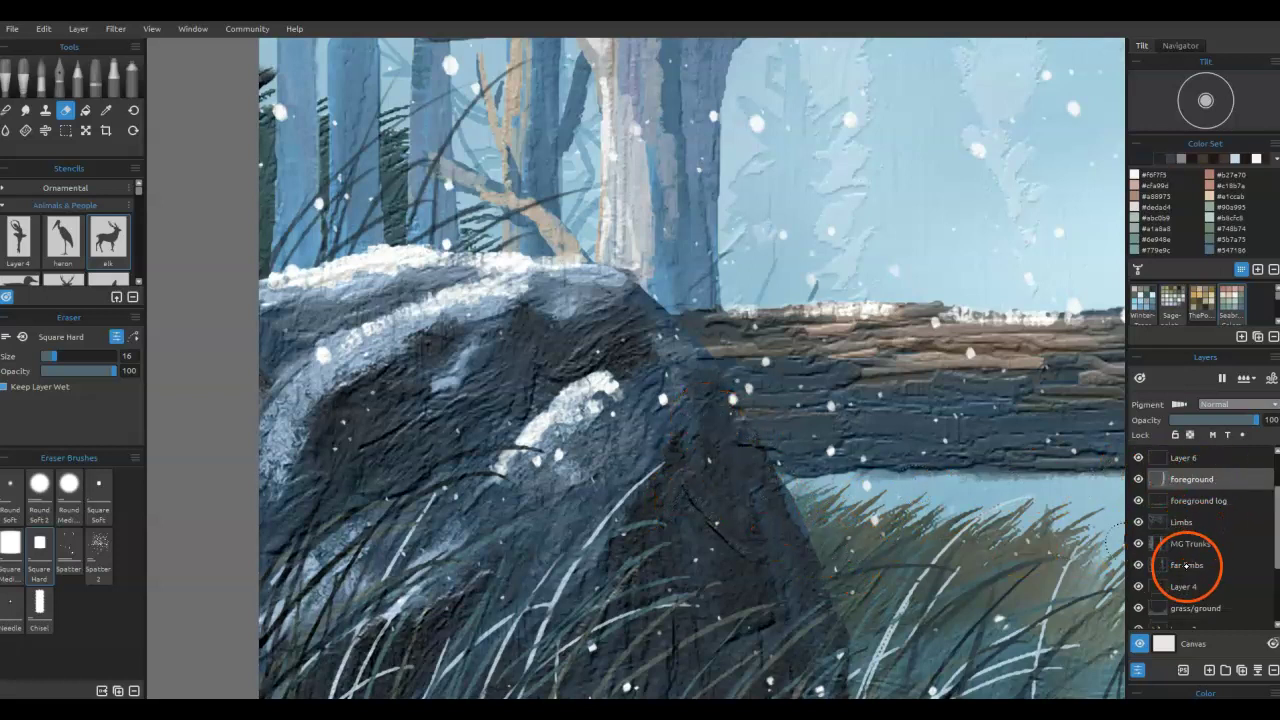
pyautogui.click(1196, 501)
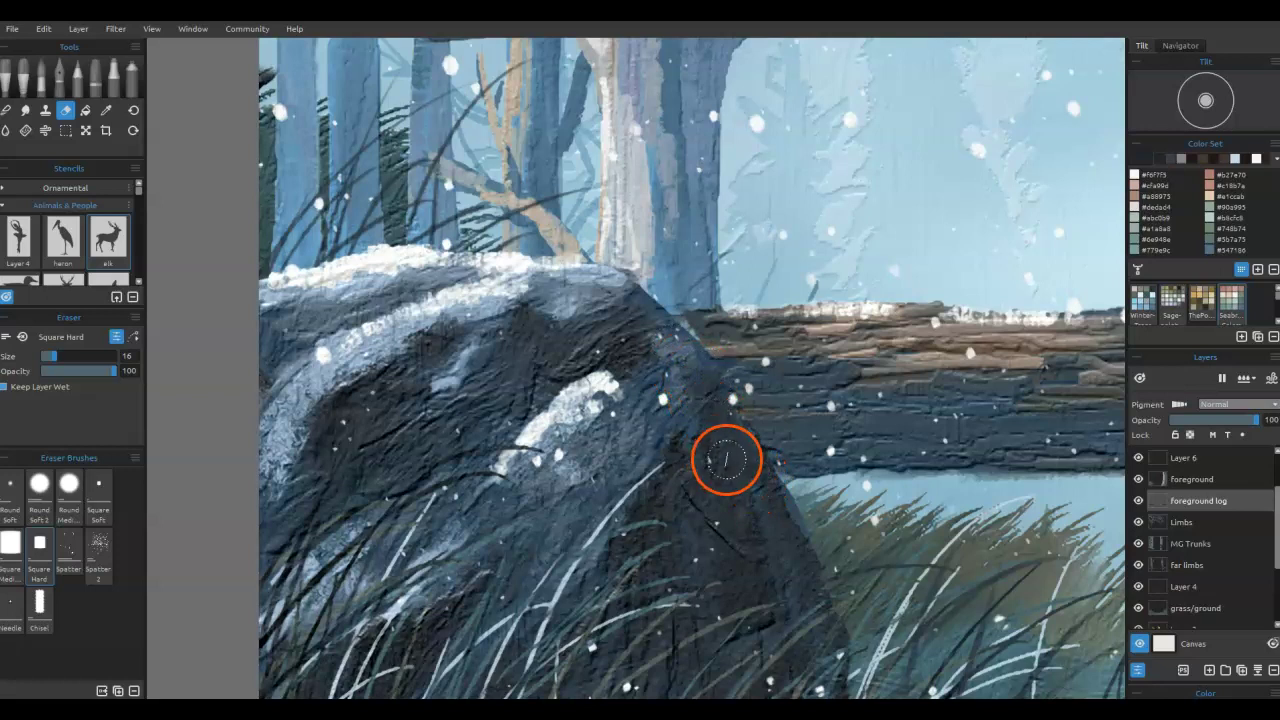
pyautogui.hotkey('ctrl', 'z')
pyautogui.moveTo(797, 426); pyautogui.dragTo(759, 597)
pyautogui.moveTo(795, 475); pyautogui.dragTo(740, 640)
pyautogui.moveTo(800, 524)
pyautogui.mouseDown()
pyautogui.moveTo(765, 579)
pyautogui.moveTo(803, 534)
pyautogui.moveTo(625, 470)
pyautogui.moveTo(520, 474)
pyautogui.moveTo(794, 520)
pyautogui.moveTo(789, 474)
pyautogui.moveTo(831, 608)
pyautogui.moveTo(777, 583)
pyautogui.moveTo(846, 594)
pyautogui.moveTo(1021, 510)
pyautogui.moveTo(657, 606)
pyautogui.moveTo(734, 557)
pyautogui.moveTo(1017, 563)
pyautogui.moveTo(589, 574)
pyautogui.moveTo(929, 529)
pyautogui.moveTo(926, 549)
pyautogui.mouseUp()
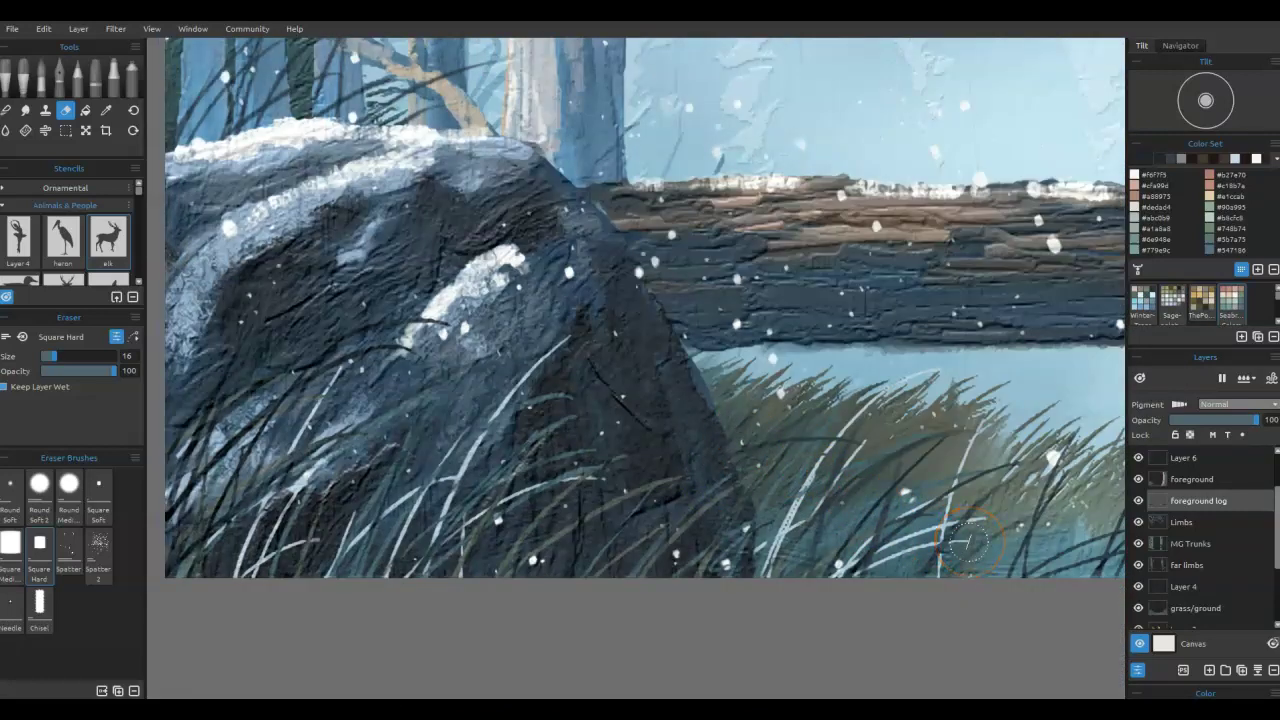
# - Load the elk's outline as a selection and shade its hindquarters dark brown on Layer 7 with the Spray airbrush at size 35
pyautogui.hotkey('ctrl', '0')
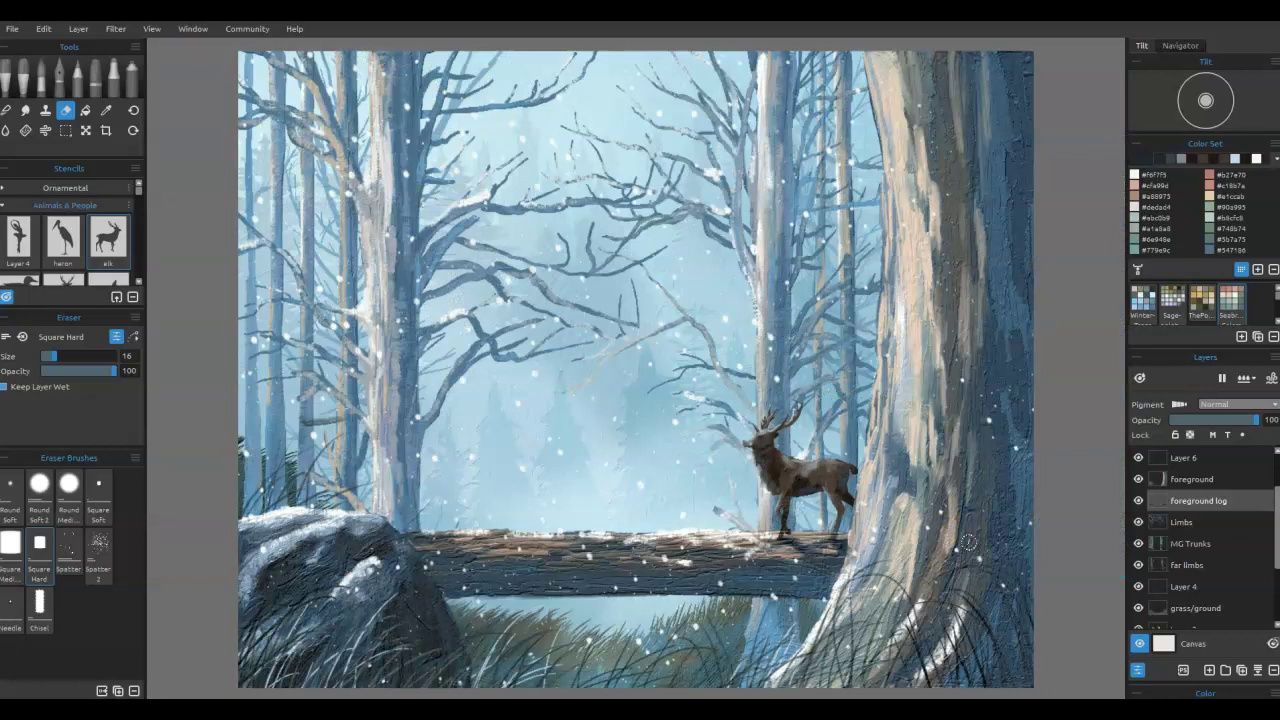
pyautogui.scroll(2, 1232, 521)
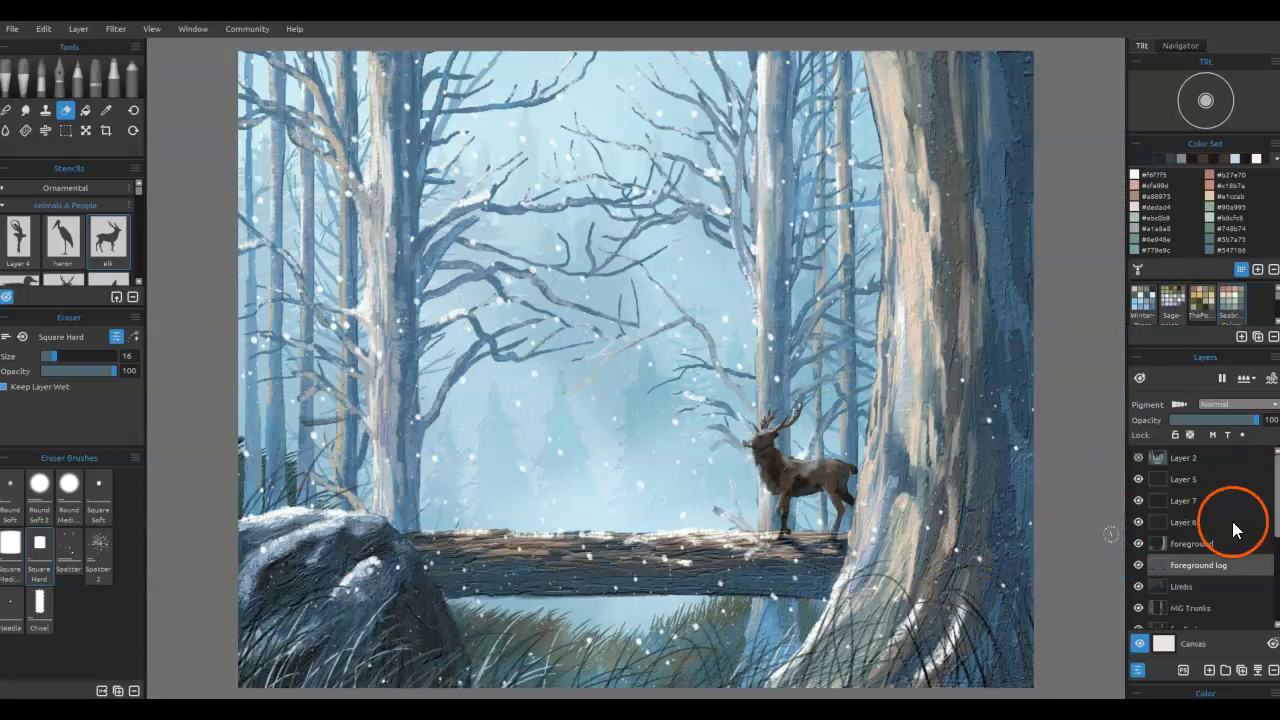
pyautogui.keyDown('ctrl'); pyautogui.click(1160, 502); pyautogui.keyUp('ctrl')
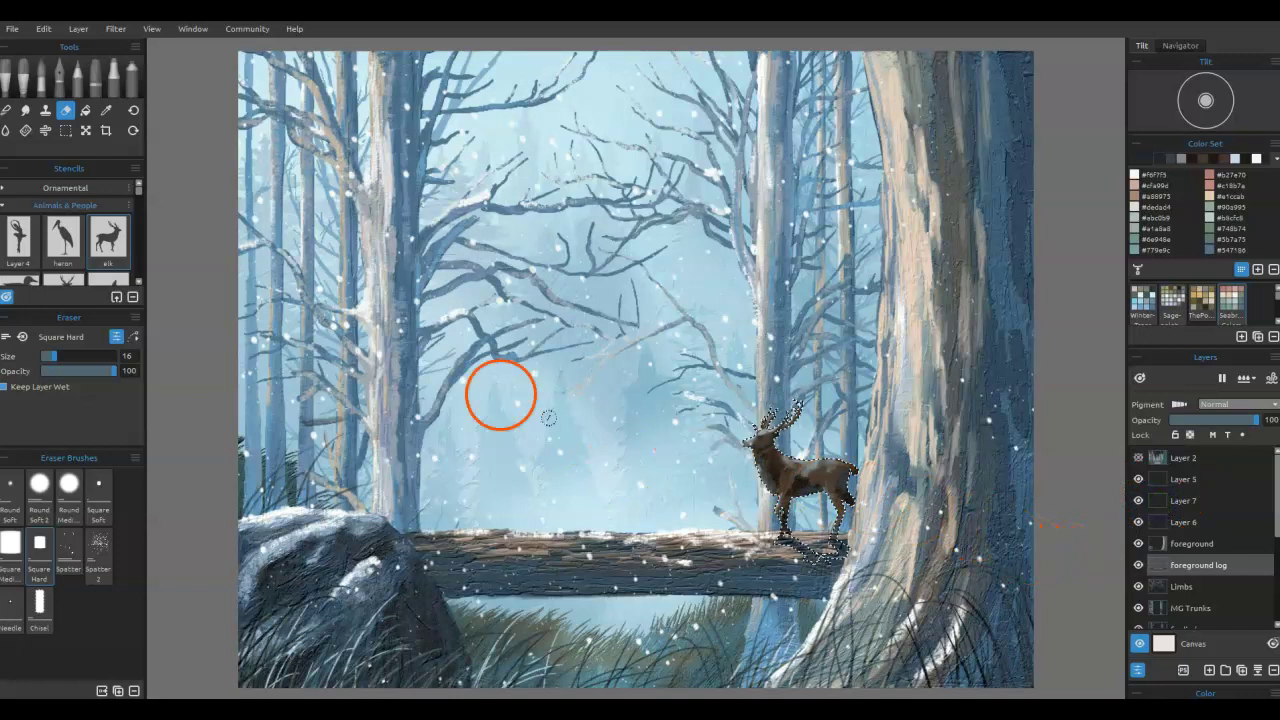
pyautogui.click(128, 83)
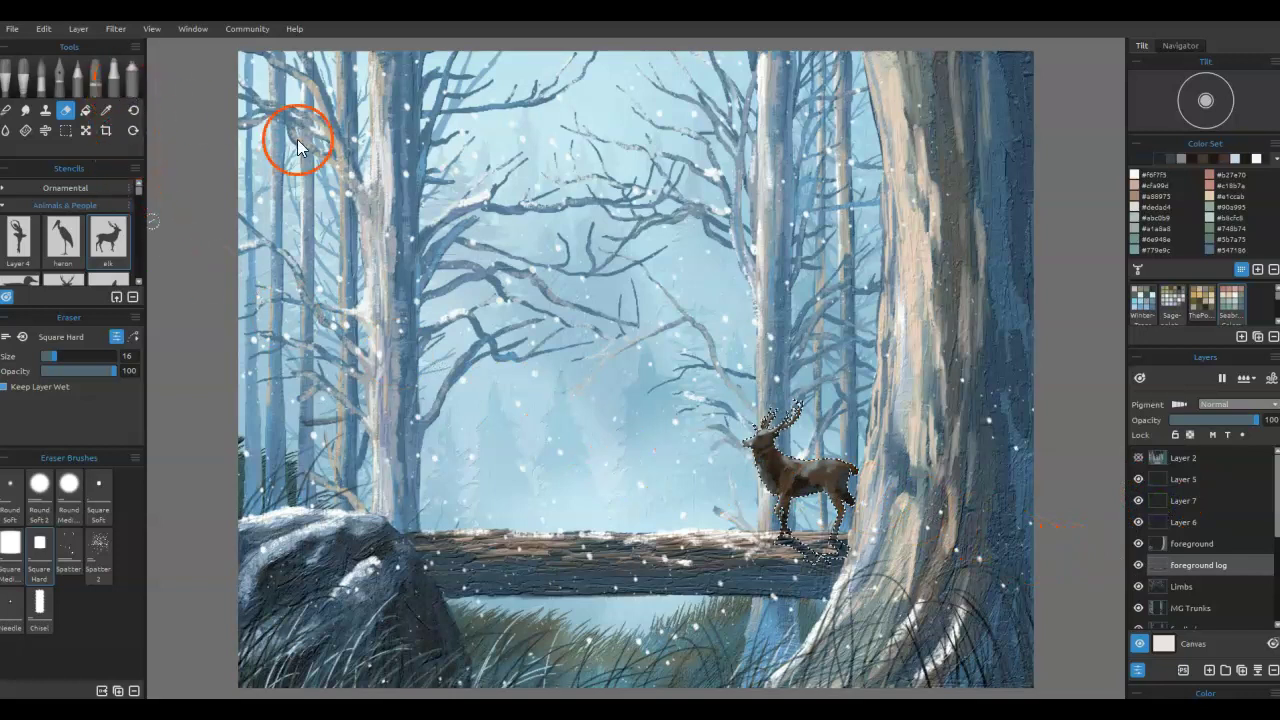
pyautogui.click(1190, 500)
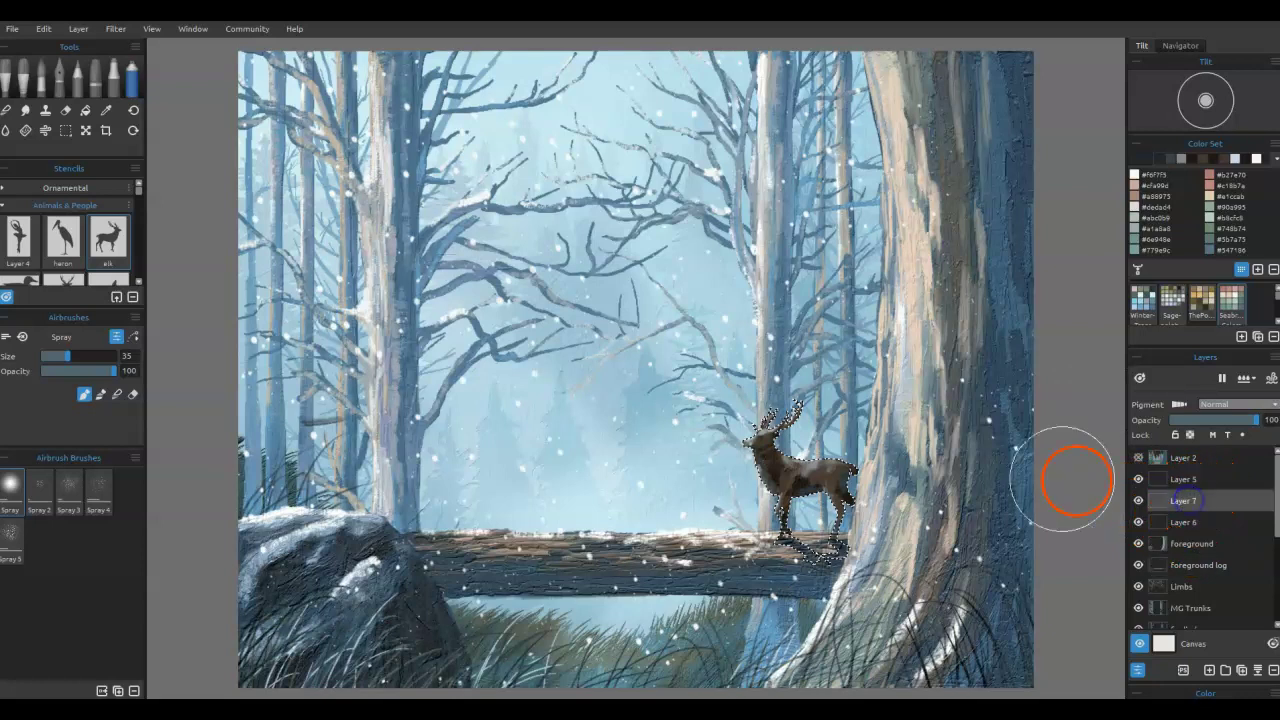
pyautogui.click(1187, 161)
pyautogui.moveTo(915, 458)
pyautogui.mouseDown()
pyautogui.moveTo(851, 514)
pyautogui.moveTo(851, 457)
pyautogui.moveTo(881, 489)
pyautogui.mouseUp()
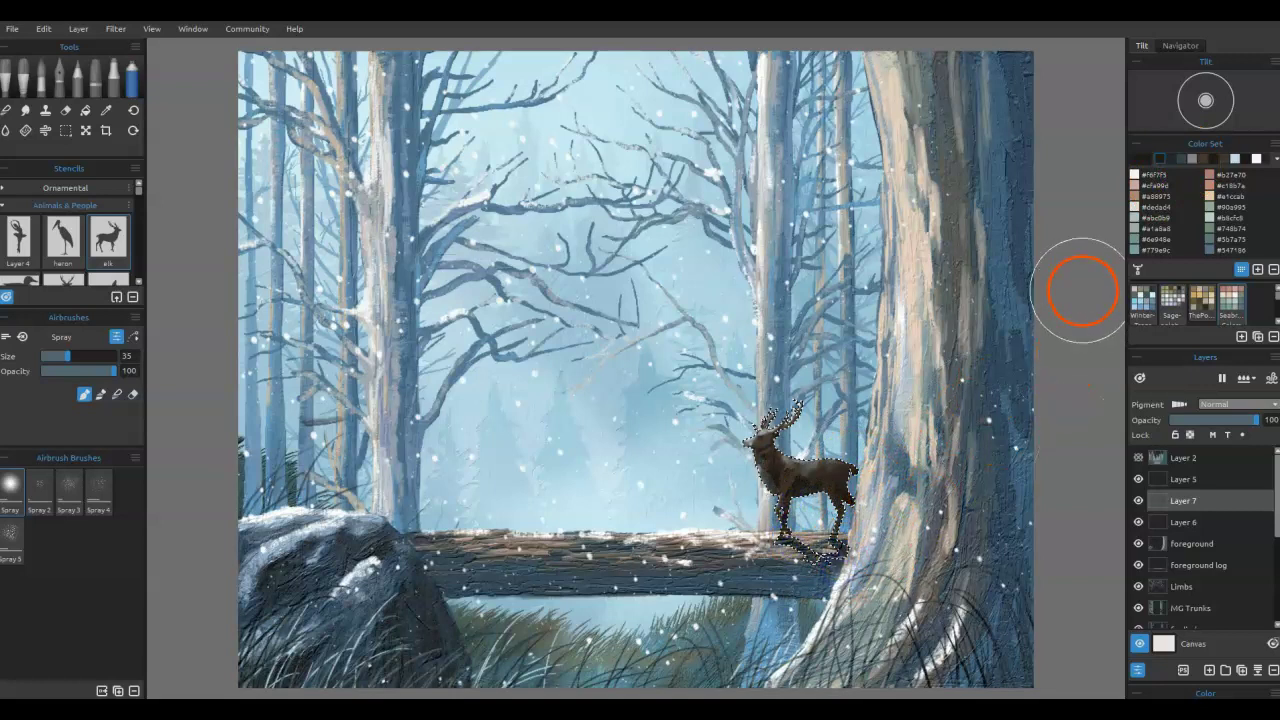
# - Change the paint to a darker, cooler near-black and spray shadow over the elk's hindquarters, rear legs and cast shadow
pyautogui.doubleClick(1152, 161)
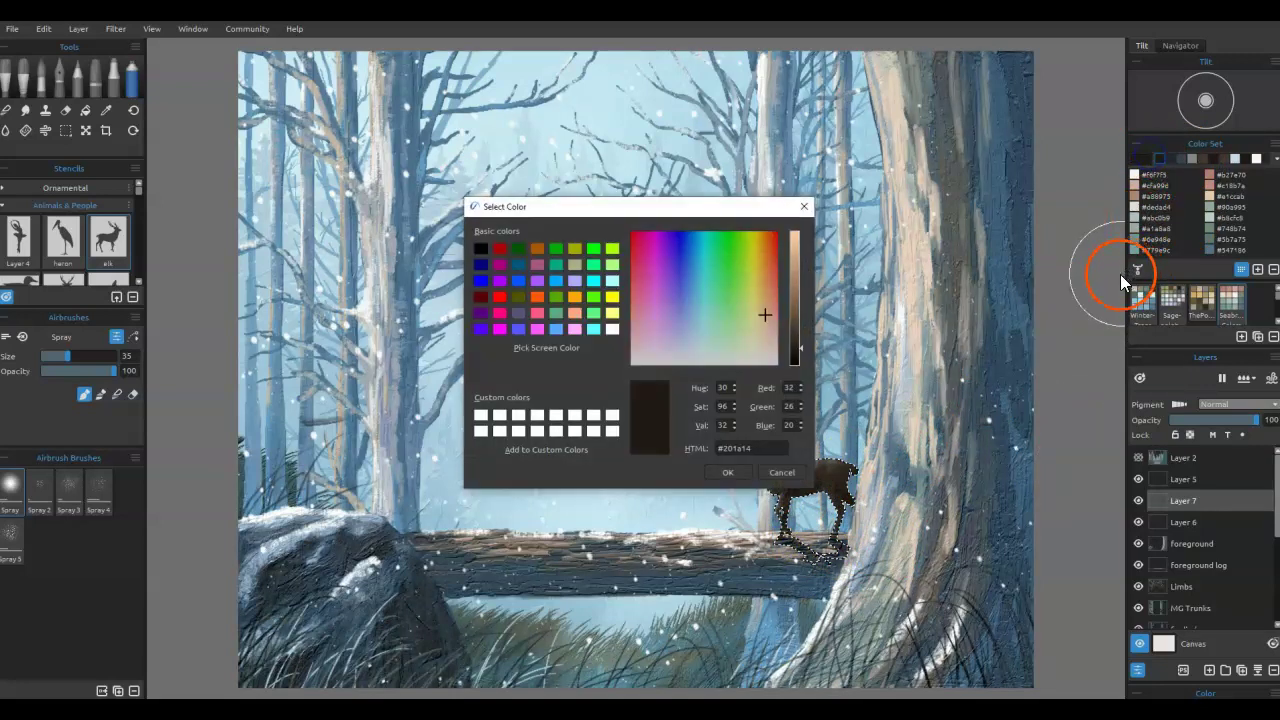
pyautogui.click(795, 355)
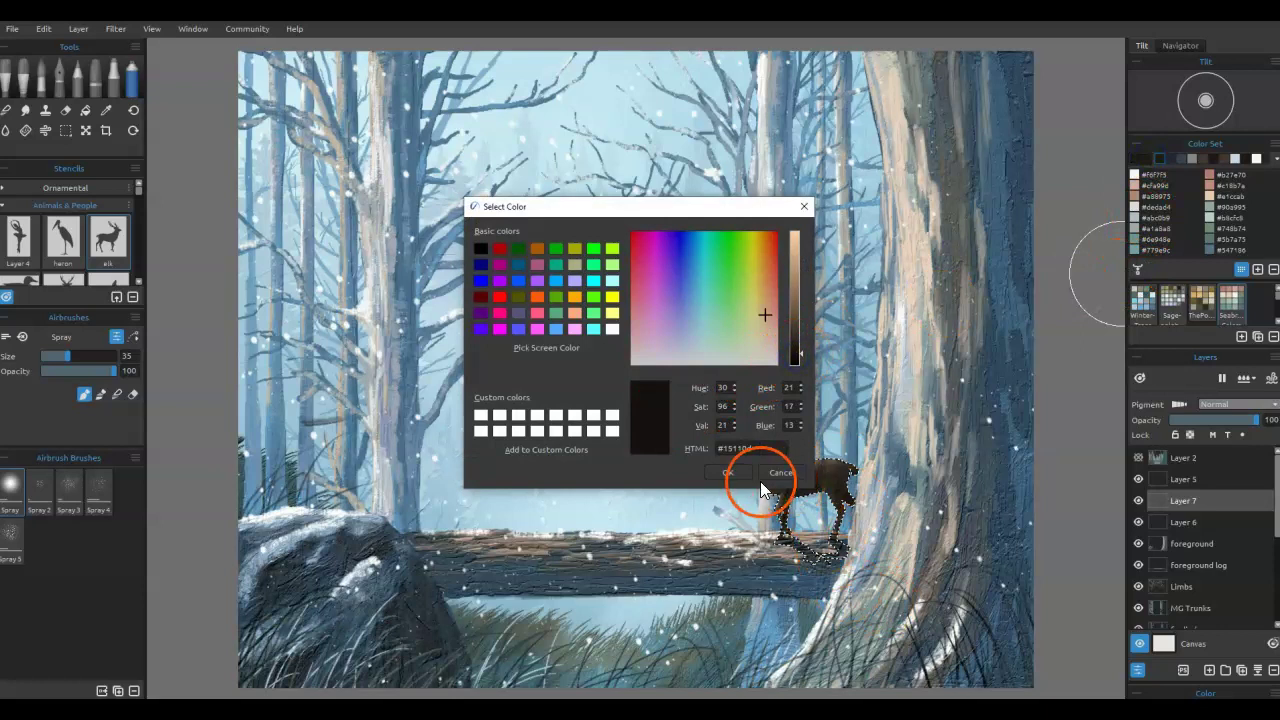
pyautogui.click(684, 316)
pyautogui.click(720, 468)
pyautogui.moveTo(825, 495)
pyautogui.mouseDown()
pyautogui.moveTo(823, 560)
pyautogui.moveTo(883, 491)
pyautogui.mouseUp()
pyautogui.moveTo(834, 543); pyautogui.dragTo(855, 517)
pyautogui.moveTo(800, 556)
pyautogui.mouseDown()
pyautogui.moveTo(859, 496)
pyautogui.moveTo(868, 502)
pyautogui.mouseUp()
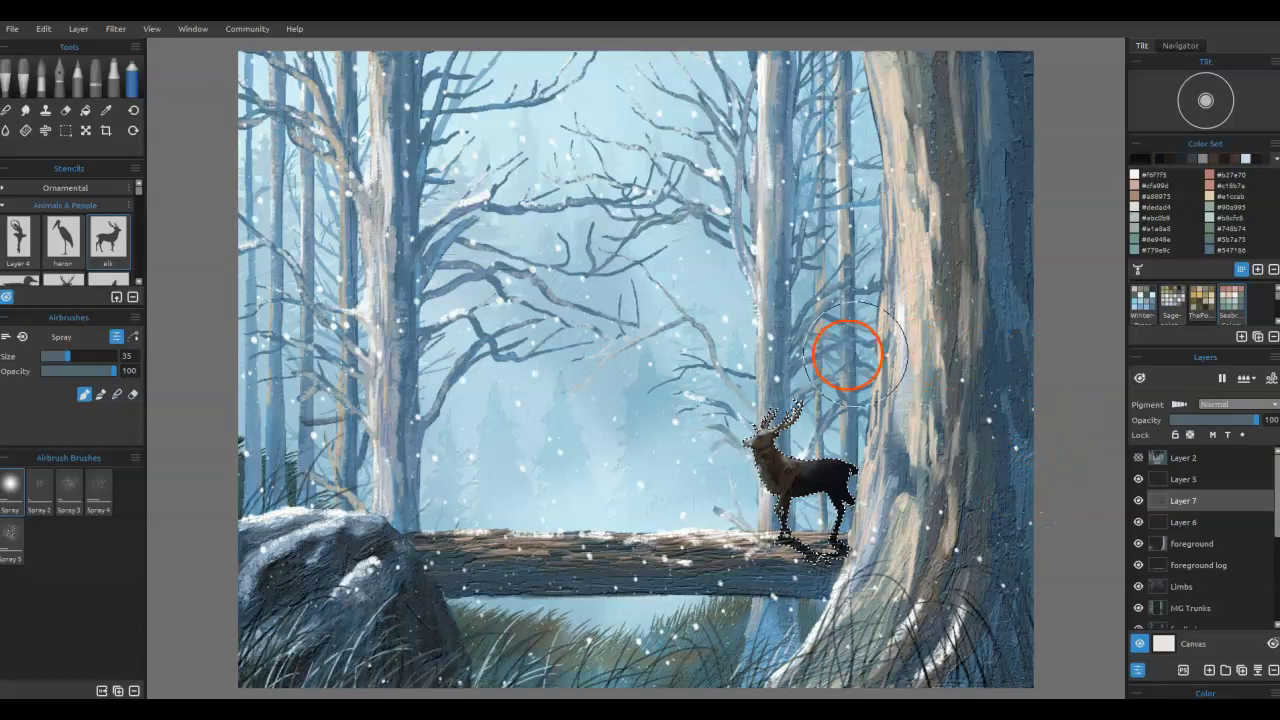
# - Sample the pale blue sky, shift it to a pale yellow, try spraying light around the elk's head and chest, and undo the last sprays
pyautogui.press('i')
pyautogui.moveTo(612, 185)
pyautogui.mouseDown()
pyautogui.moveTo(637, 134)
pyautogui.moveTo(609, 101)
pyautogui.mouseUp()
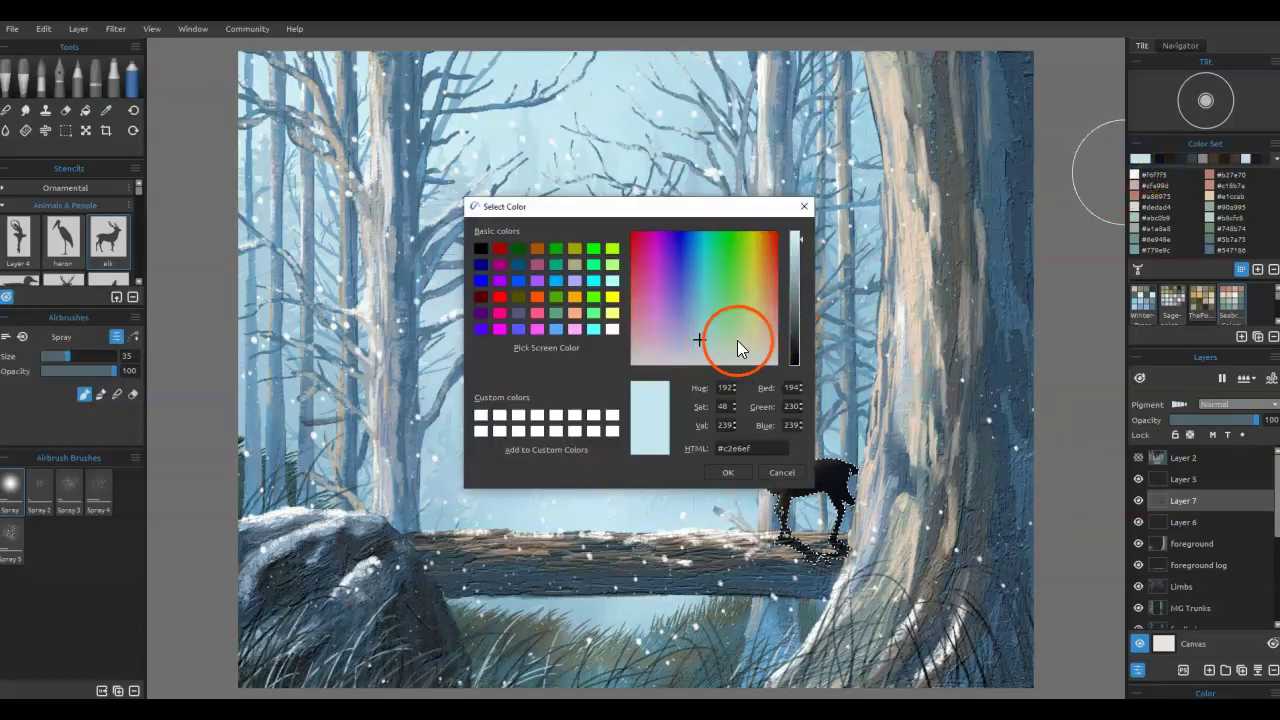
pyautogui.click(753, 340)
pyautogui.click(728, 472)
pyautogui.click(757, 409)
pyautogui.click(680, 459)
pyautogui.click(710, 503)
pyautogui.rightClick(720, 493)
pyautogui.hotkey('ctrl', 'z')
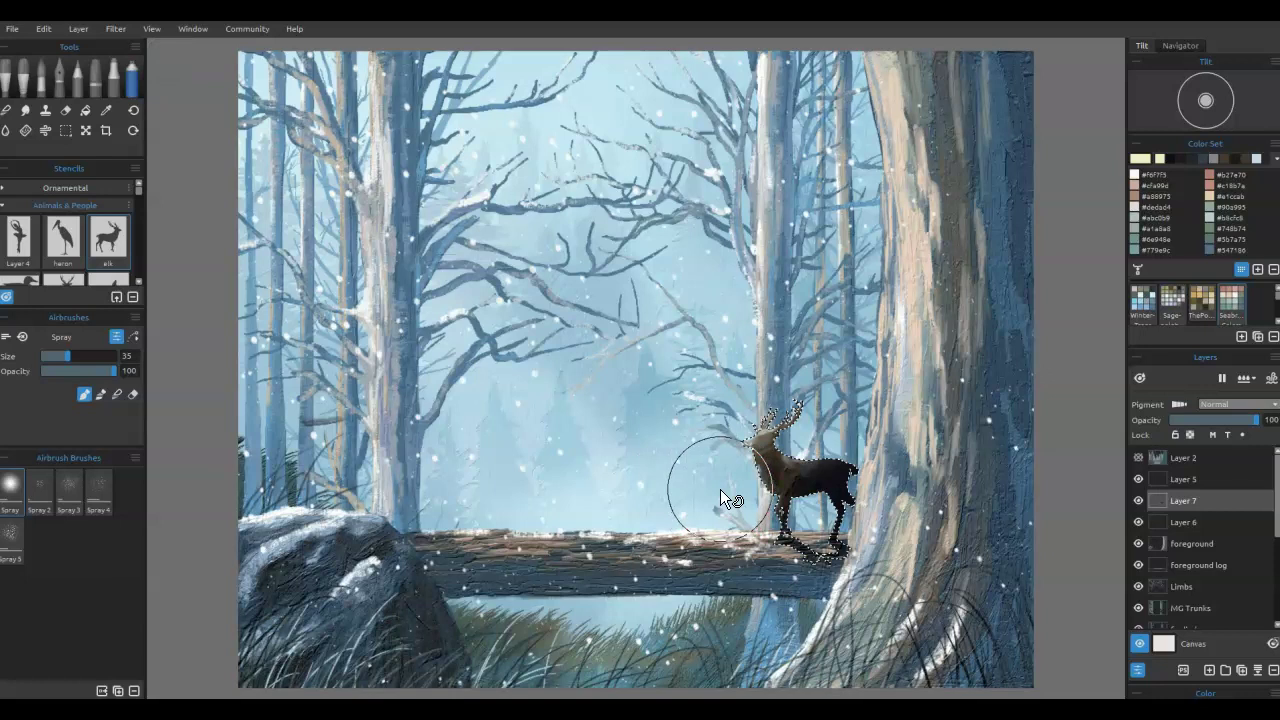
pyautogui.hotkey('ctrl', 'z')
# - Spray soft pale yellow light over the elk's head, chest and back, reducing the airbrush to size 16, and clear the selection
pyautogui.click(720, 475)
pyautogui.click(761, 386)
pyautogui.click(724, 499)
pyautogui.click(825, 411)
pyautogui.click(817, 414)
pyautogui.rightClick(840, 443)
pyautogui.click(852, 443)
pyautogui.moveTo(729, 524); pyautogui.dragTo(746, 520)
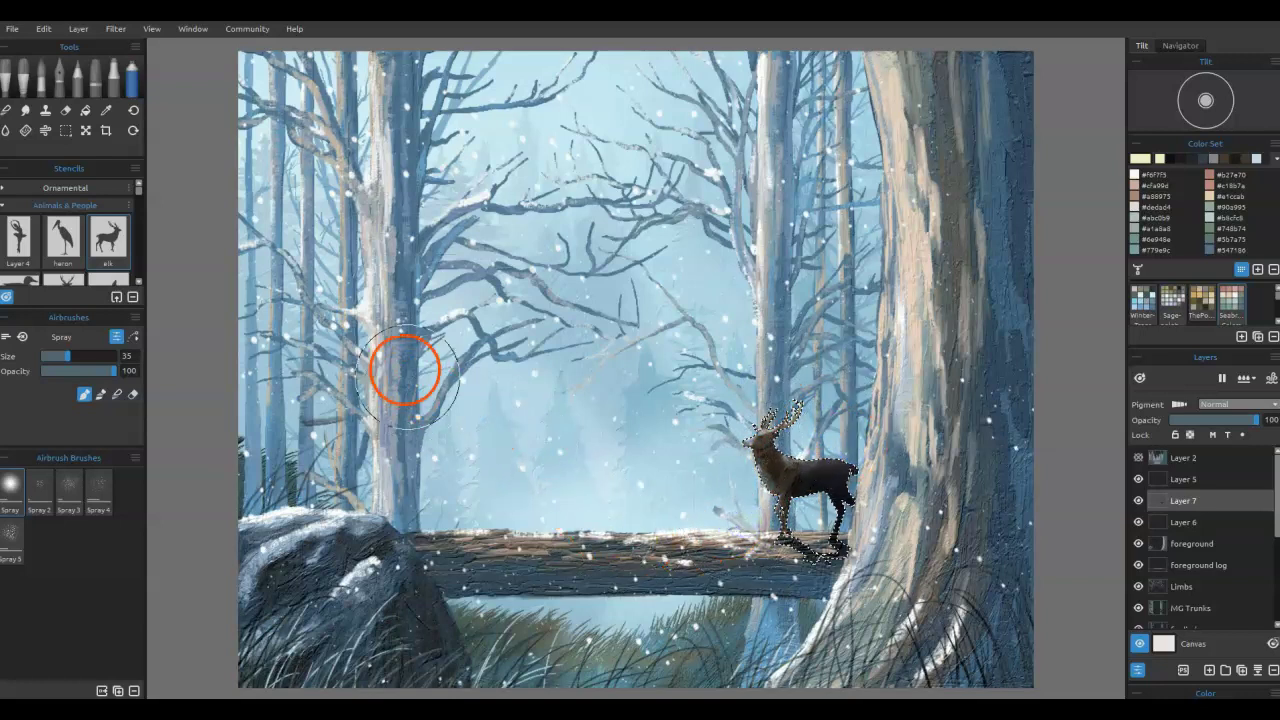
pyautogui.moveTo(840, 555)
pyautogui.mouseDown()
pyautogui.moveTo(816, 520)
pyautogui.moveTo(824, 504)
pyautogui.moveTo(805, 557)
pyautogui.moveTo(862, 556)
pyautogui.moveTo(832, 445)
pyautogui.moveTo(843, 415)
pyautogui.moveTo(818, 450)
pyautogui.mouseUp()
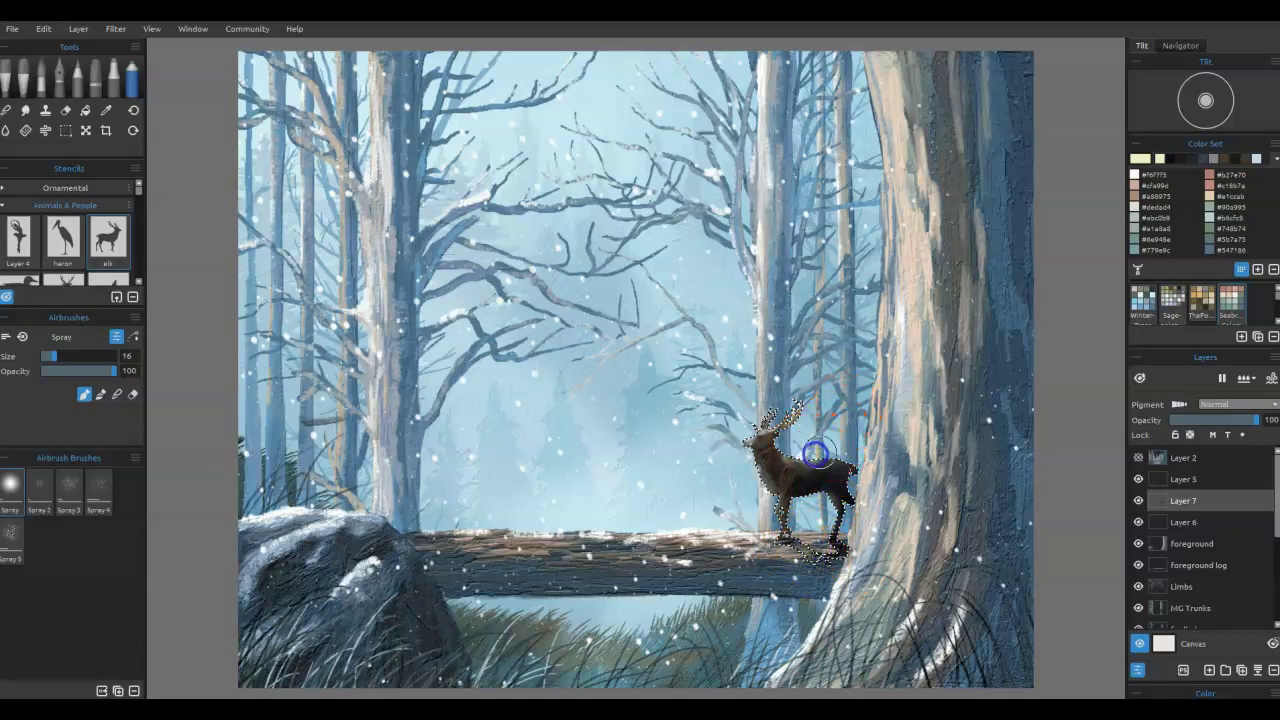
pyautogui.hotkey('ctrl', 'd')
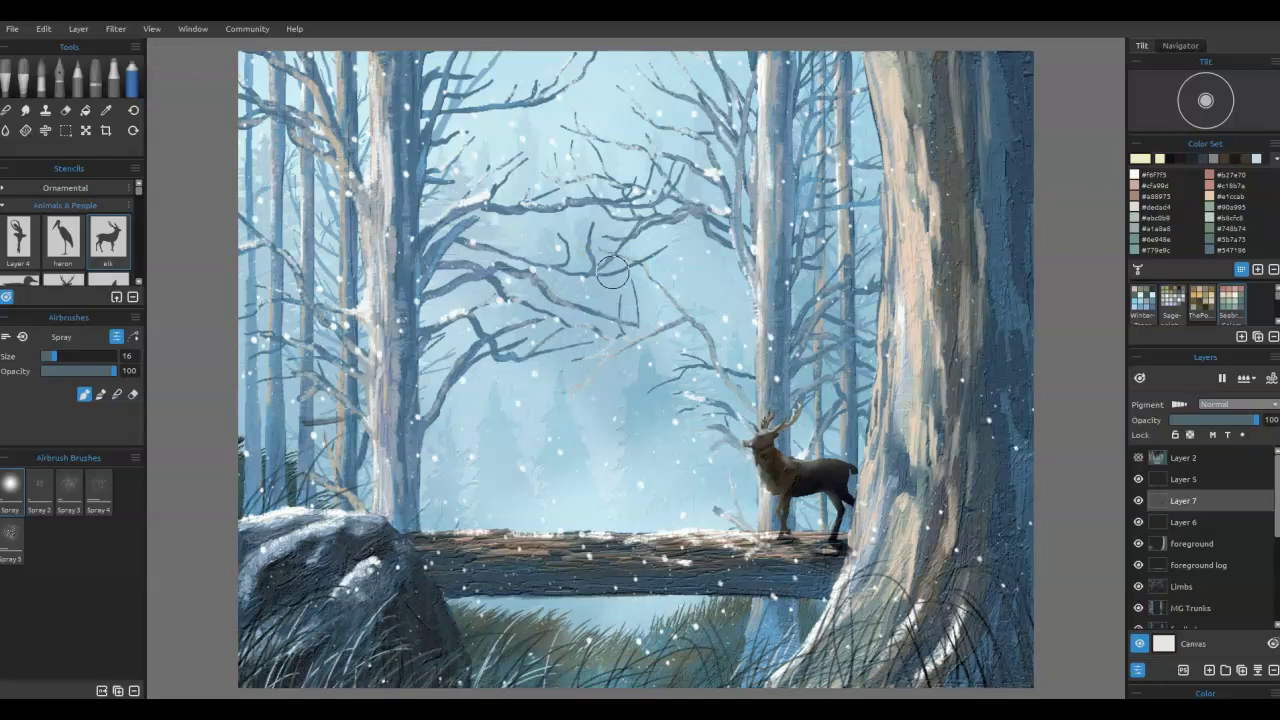
# - Activate the Distant trees 3 layer and place the birds-flying-1 stencil, slightly rotated, over the upper branches between the large trunks
pyautogui.scroll(-5, 1240, 588)
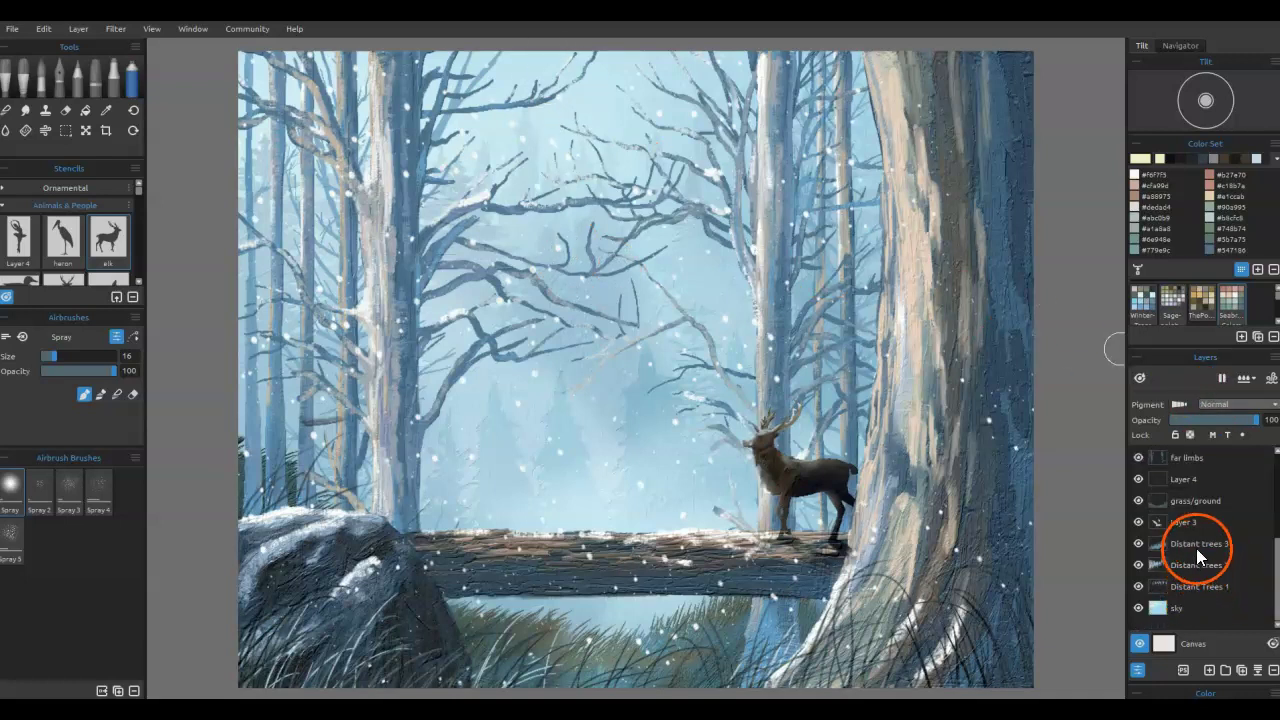
pyautogui.click(1196, 548)
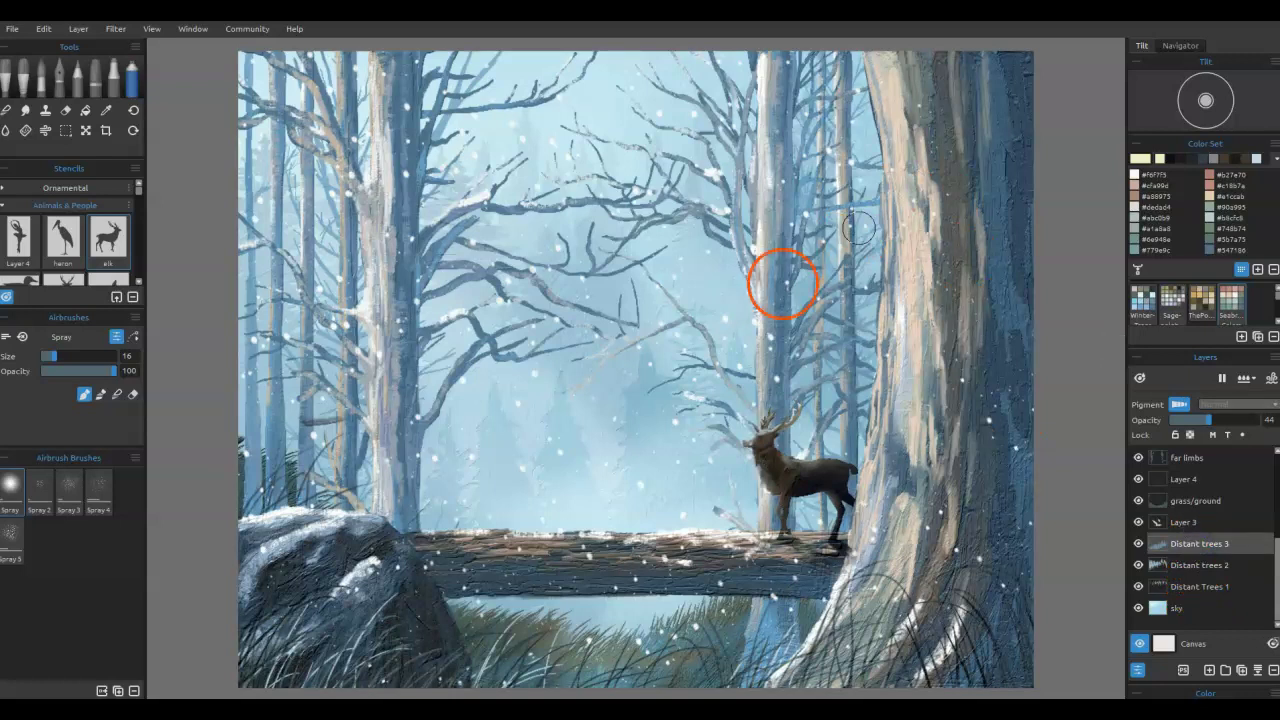
pyautogui.scroll(-2, 68, 270)
pyautogui.scroll(-2, 68, 267)
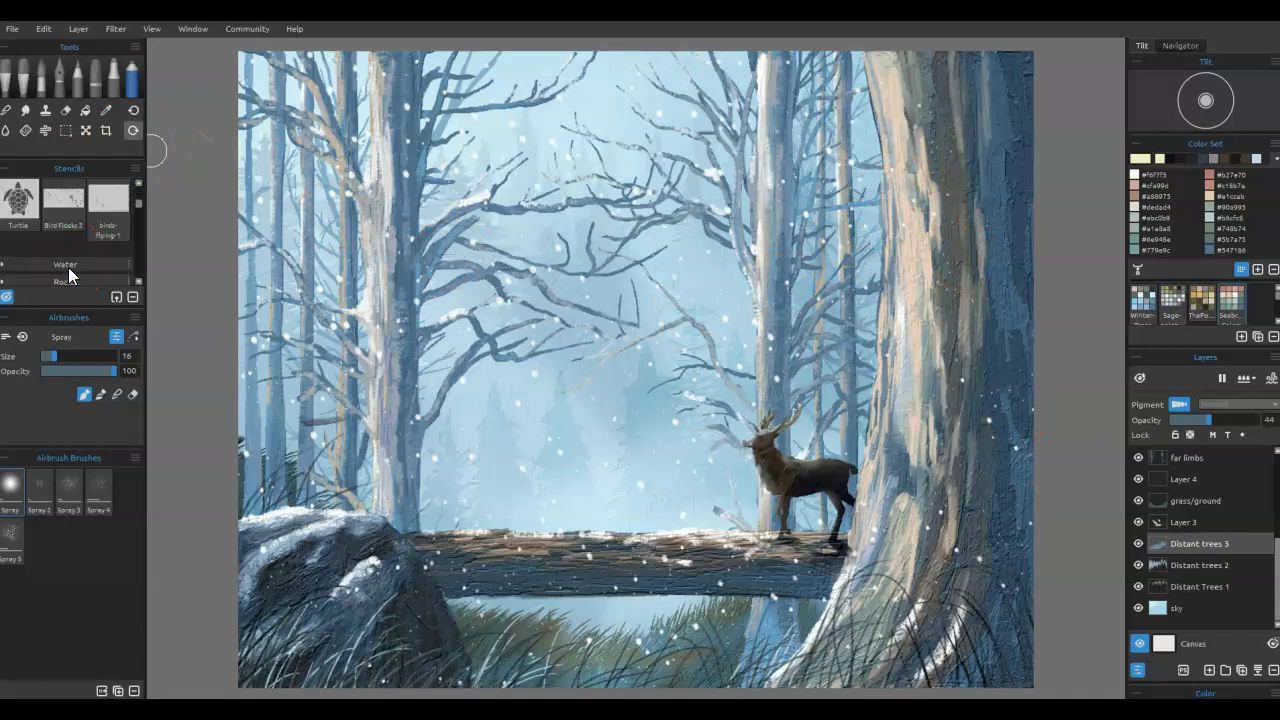
pyautogui.click(98, 216)
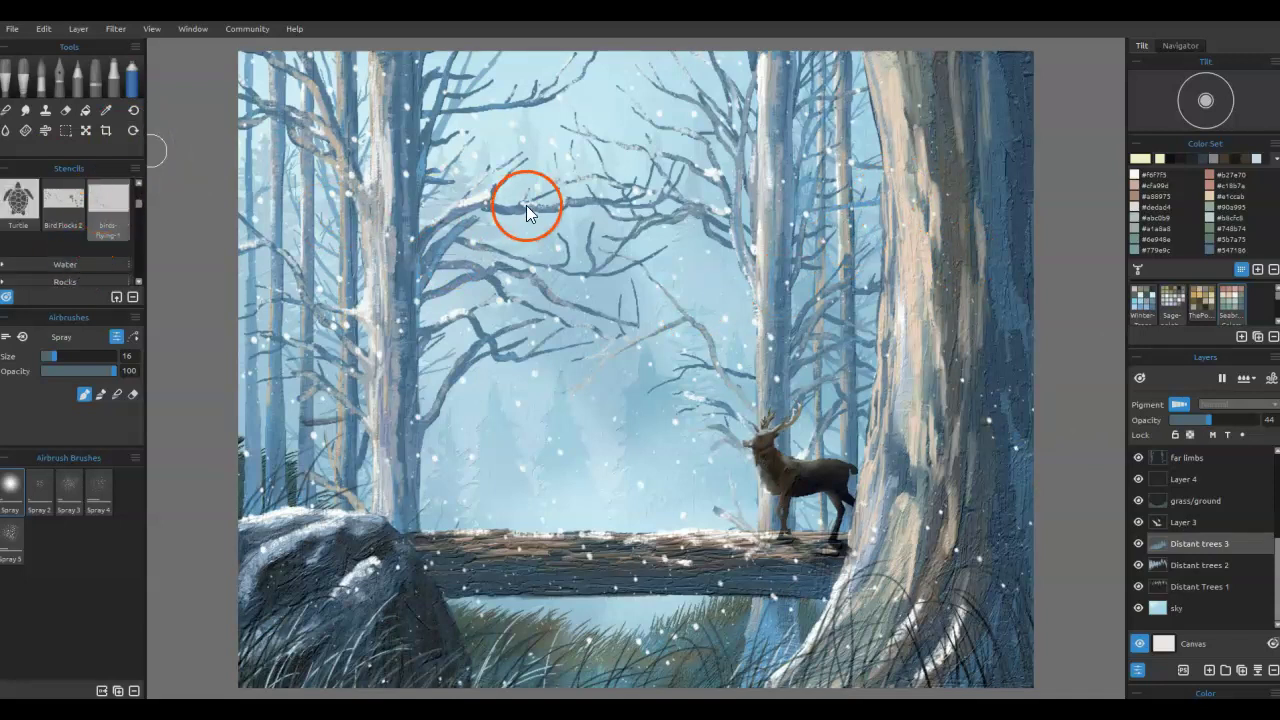
pyautogui.moveTo(800, 247); pyautogui.dragTo(746, 48)
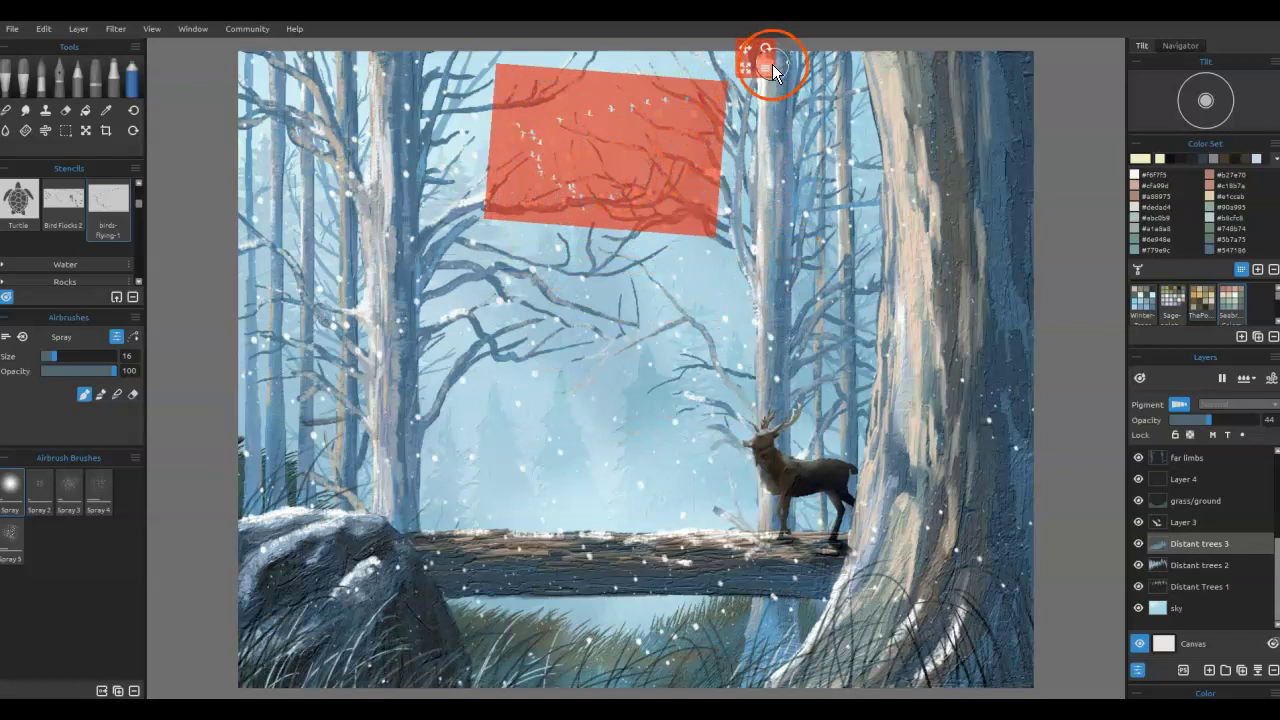
# - Turn on the bird stencil's border masking and spray off-white #f6f7f5 through its bird shapes with the size 16 airbrush
pyautogui.click(766, 71)
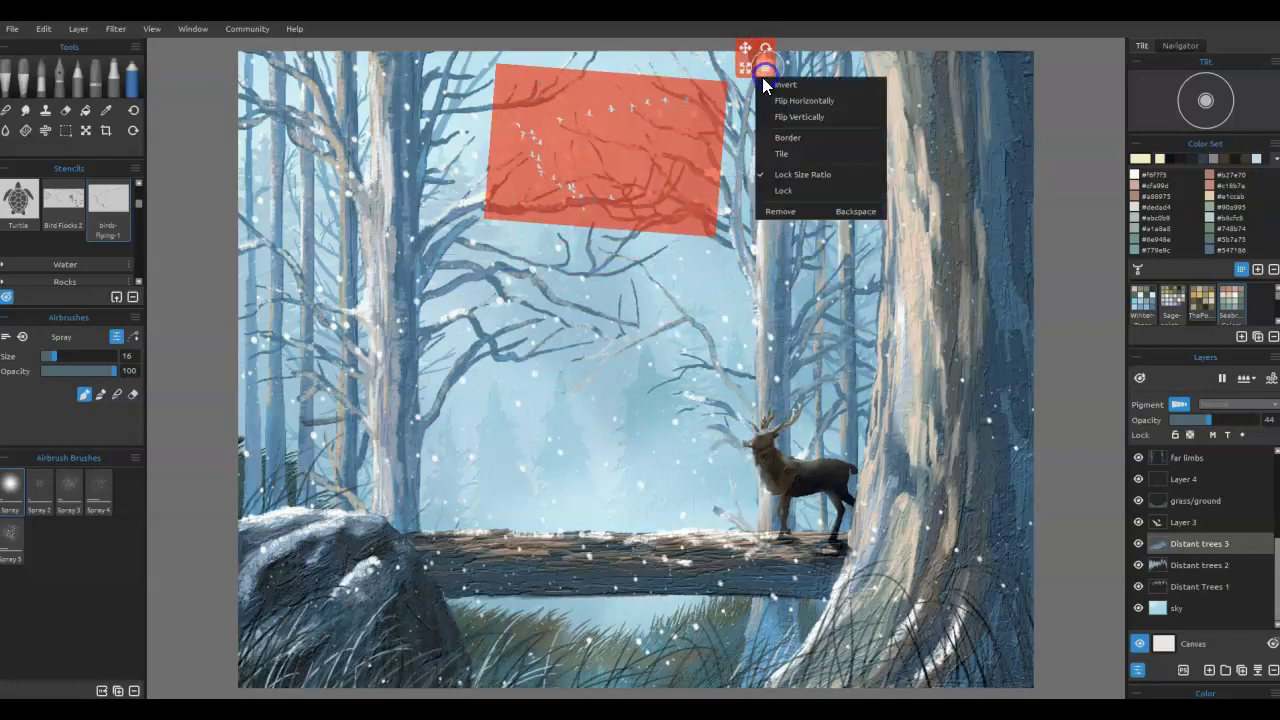
pyautogui.click(798, 138)
pyautogui.moveTo(611, 152); pyautogui.dragTo(590, 154)
pyautogui.click(1136, 173)
pyautogui.moveTo(614, 112); pyautogui.dragTo(680, 94)
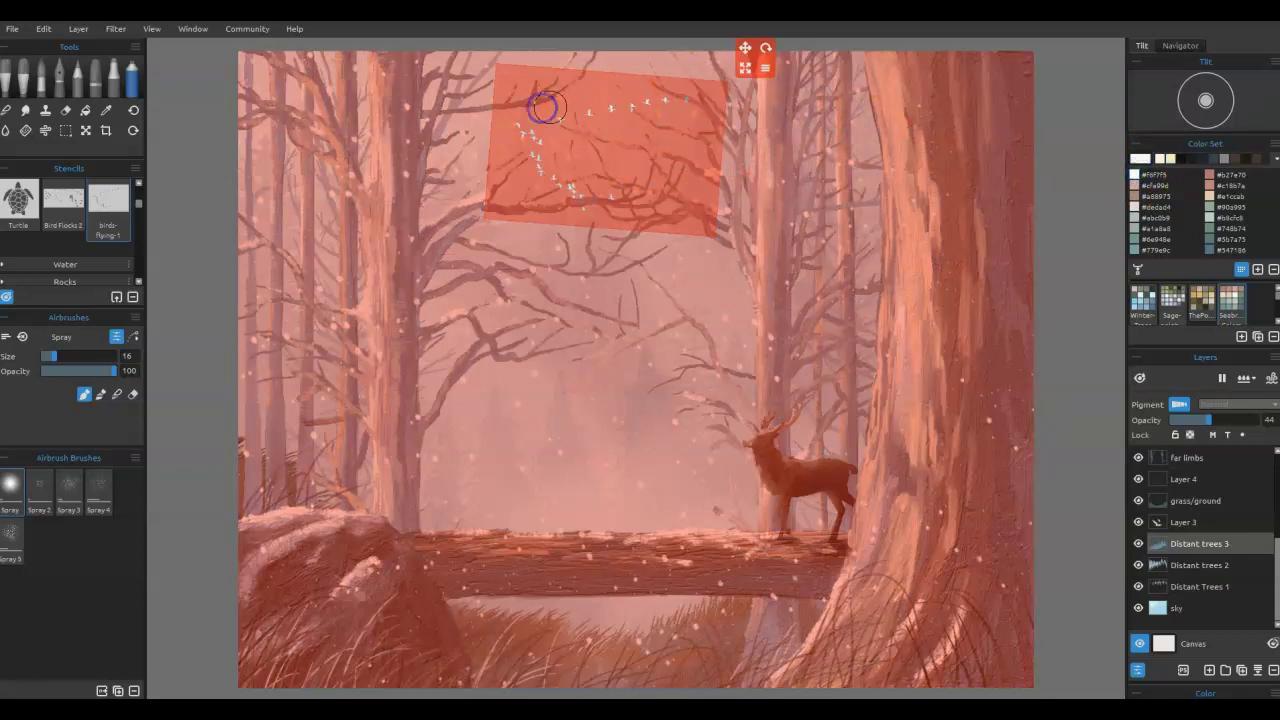
# - Spray the stencilled birds with a recent dark colour, go over them with the Express Oils Knife Smooth 2 brush, and dismiss the stencil
pyautogui.click(1182, 158)
pyautogui.moveTo(650, 106)
pyautogui.mouseDown()
pyautogui.moveTo(713, 96)
pyautogui.moveTo(555, 113)
pyautogui.moveTo(576, 145)
pyautogui.moveTo(557, 159)
pyautogui.moveTo(659, 210)
pyautogui.moveTo(547, 199)
pyautogui.moveTo(593, 185)
pyautogui.moveTo(600, 168)
pyautogui.moveTo(548, 163)
pyautogui.mouseUp()
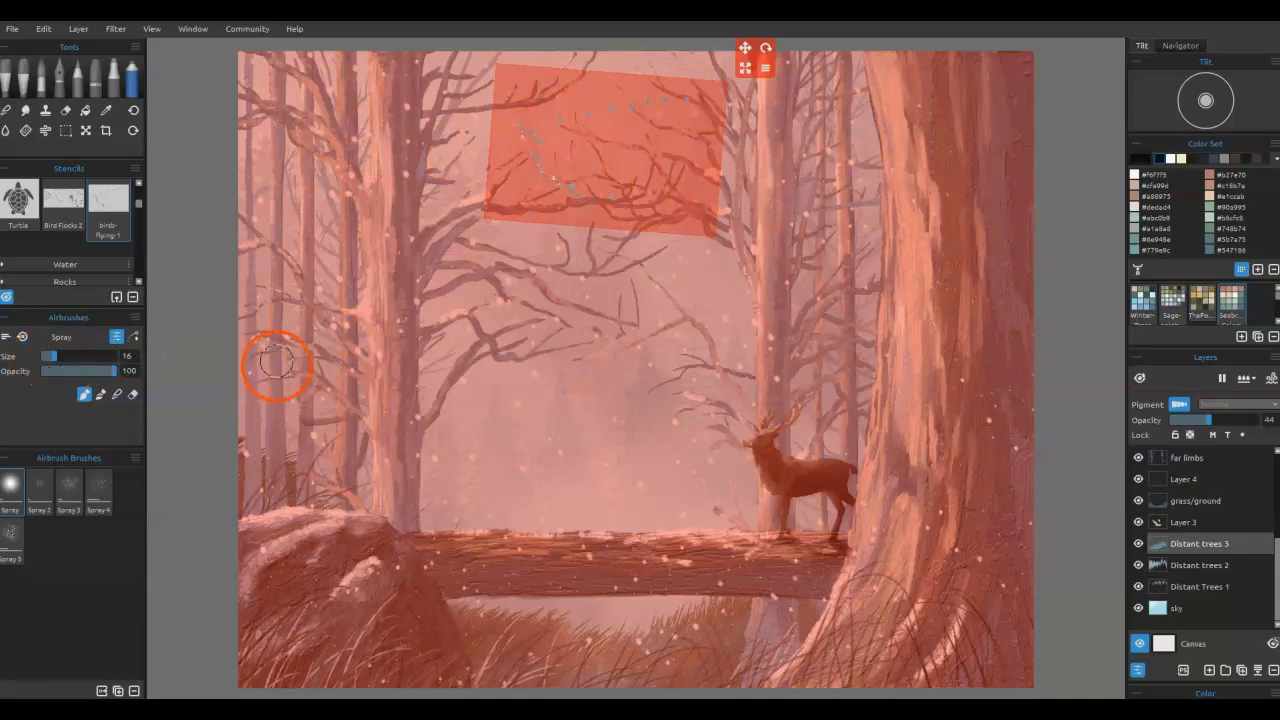
pyautogui.click(42, 62)
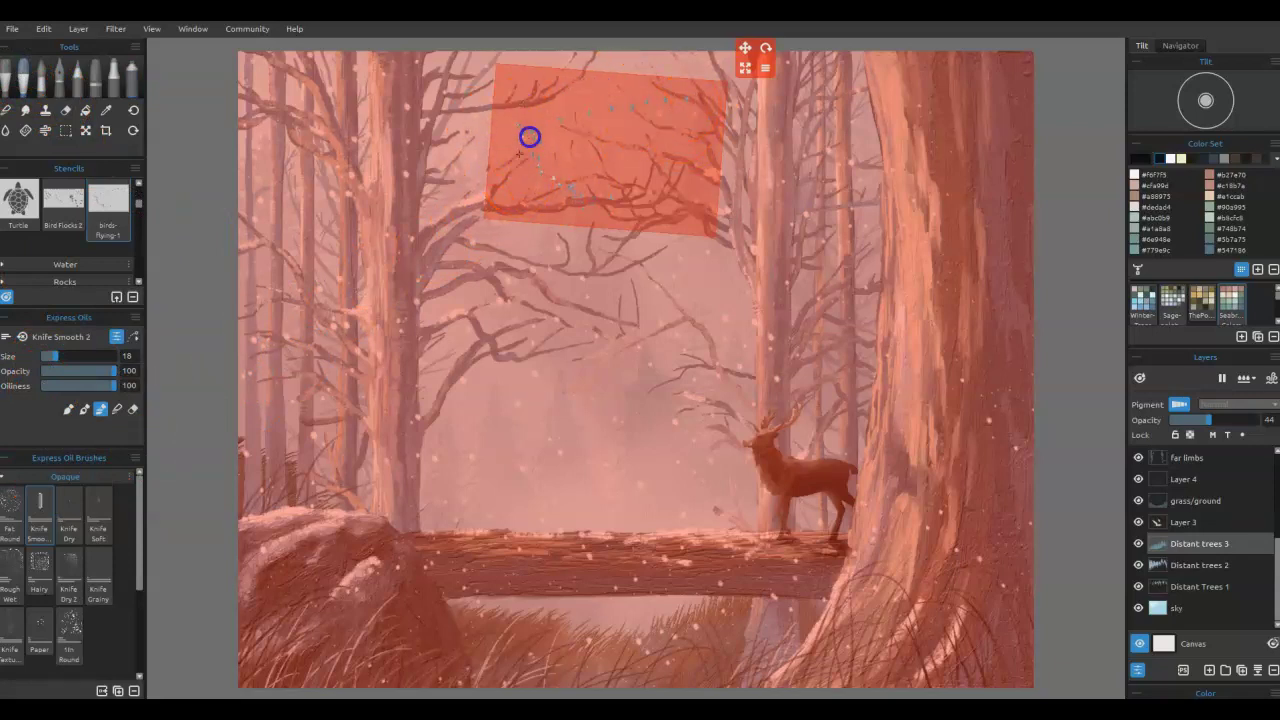
pyautogui.press('Escape')
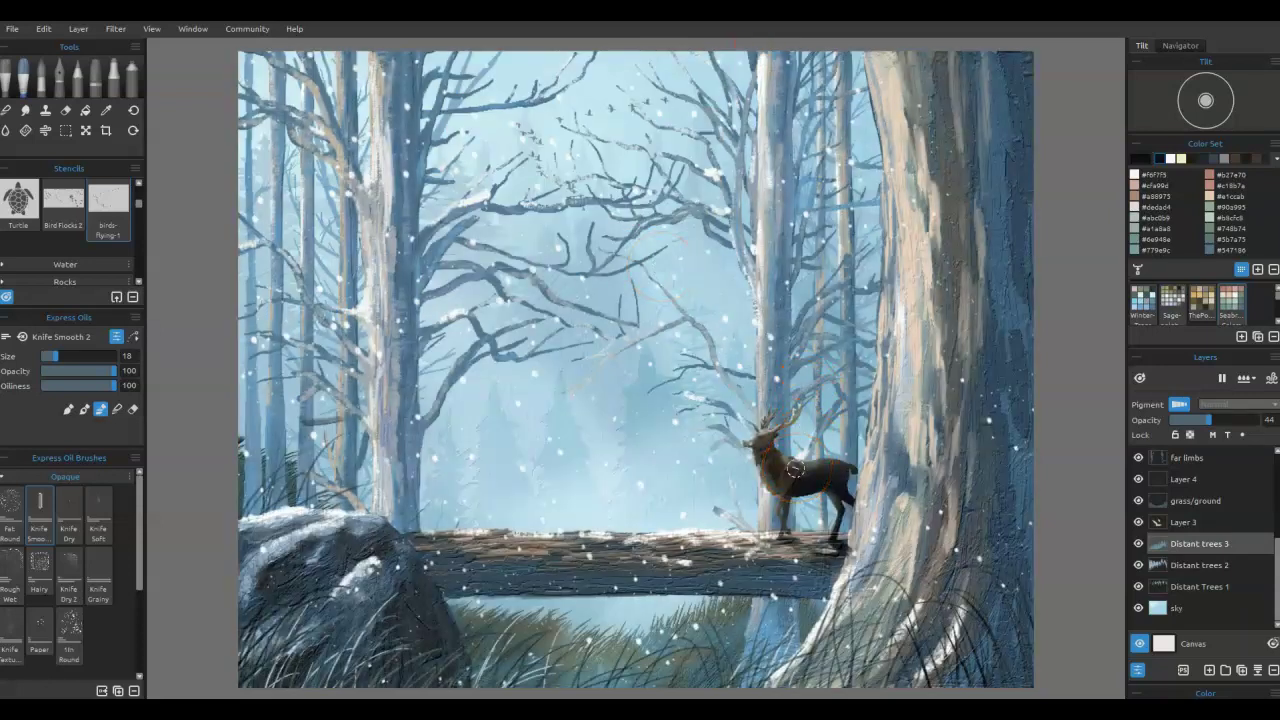
# - Place the Bird Flocks 2 stencil across the right-hand trunks, brush in a small flock left of the middle trunk, and hide the stencil
pyautogui.click(60, 205)
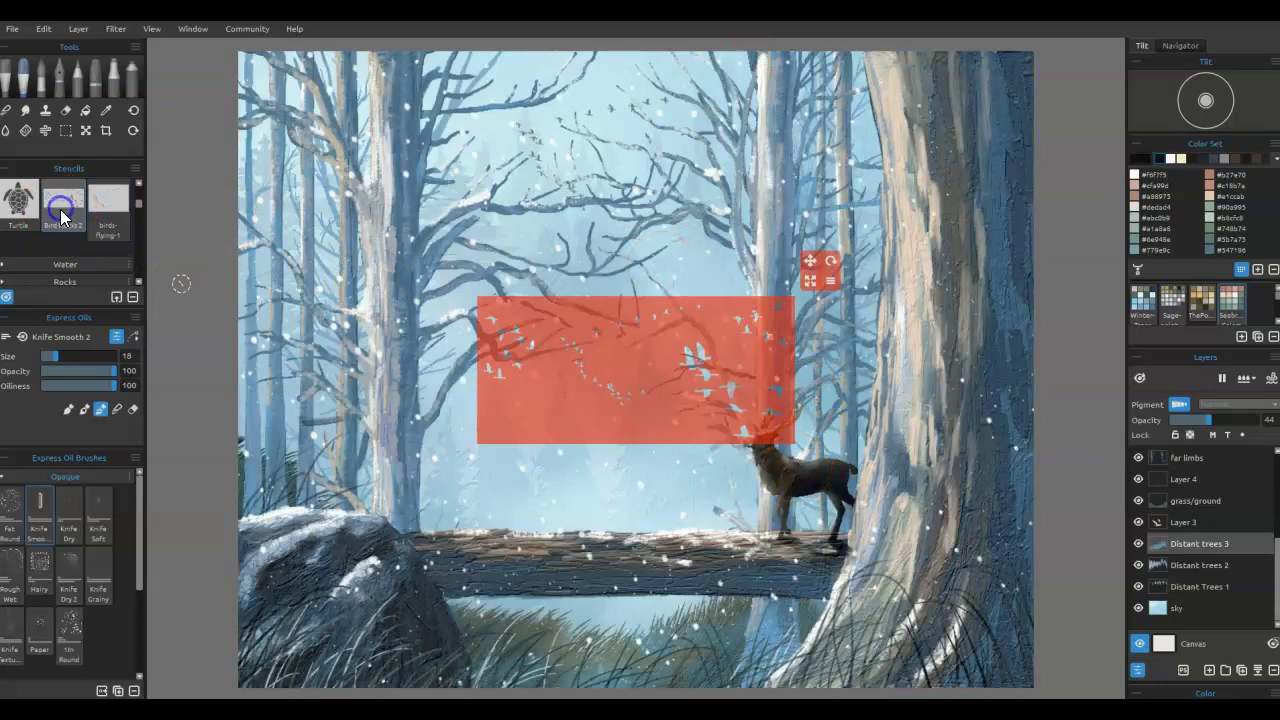
pyautogui.moveTo(810, 260); pyautogui.dragTo(991, 195)
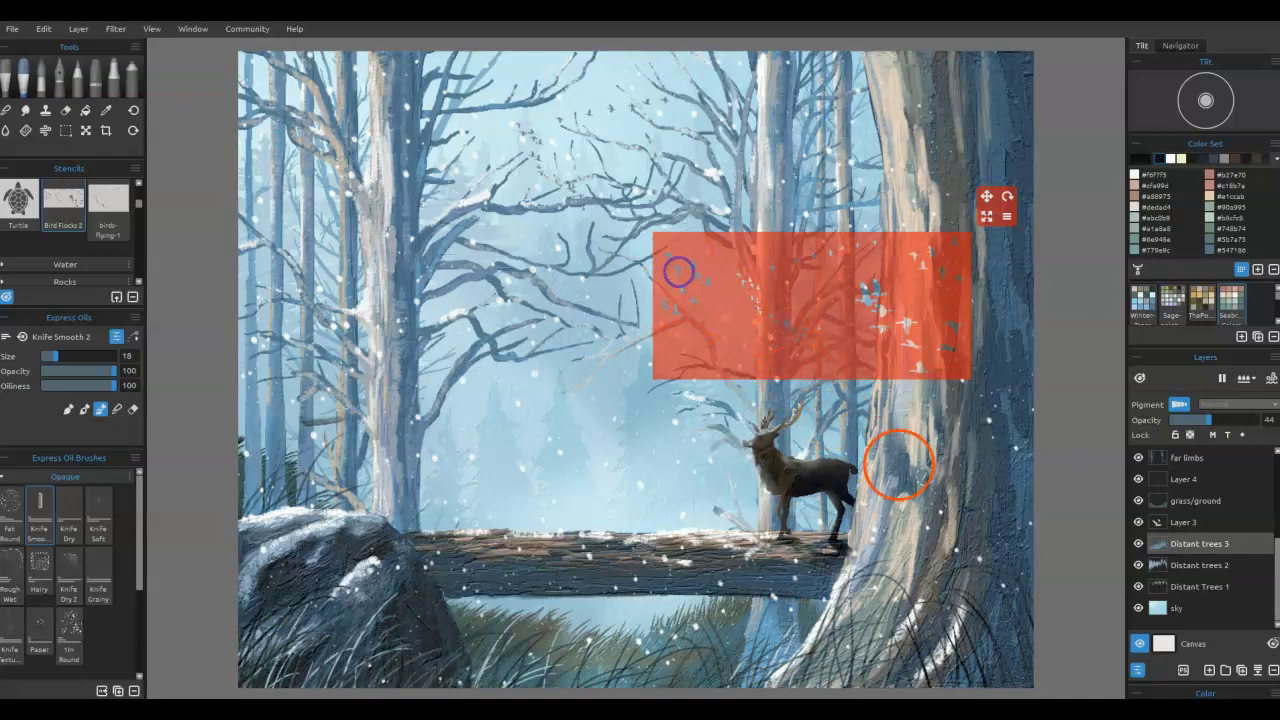
pyautogui.hotkey('ctrl', 'h')
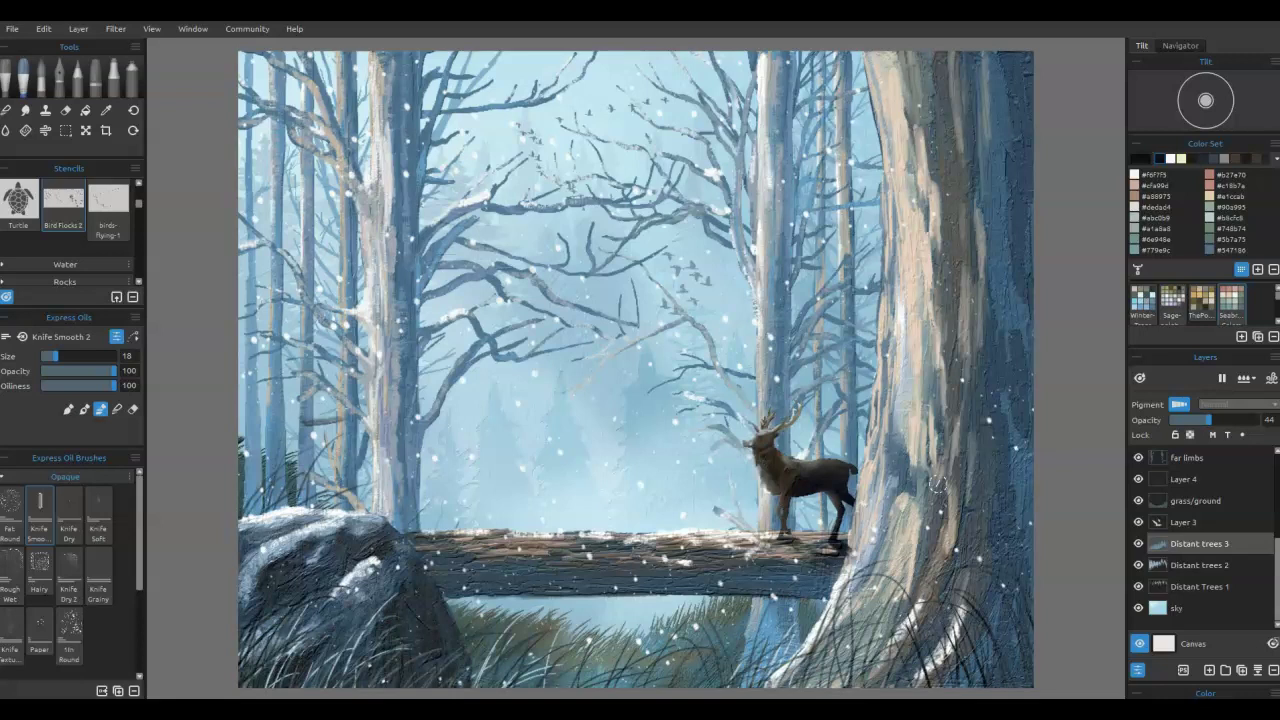
pyautogui.click(936, 483)
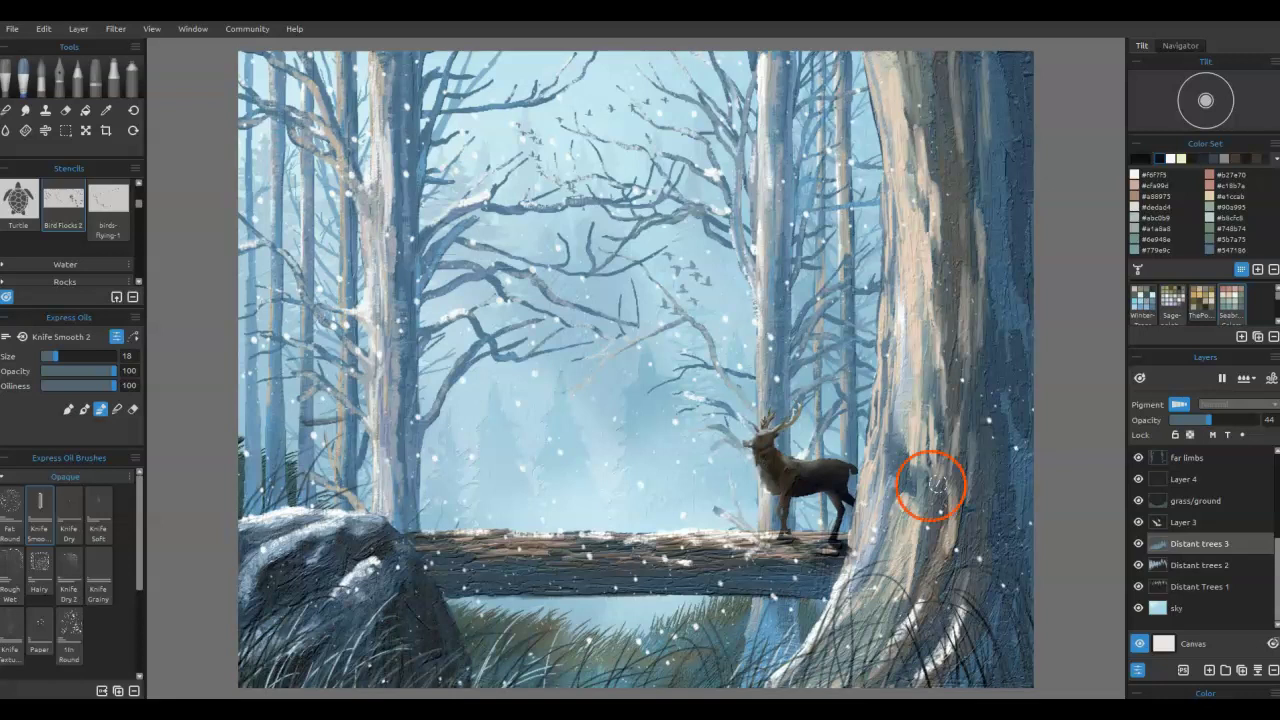